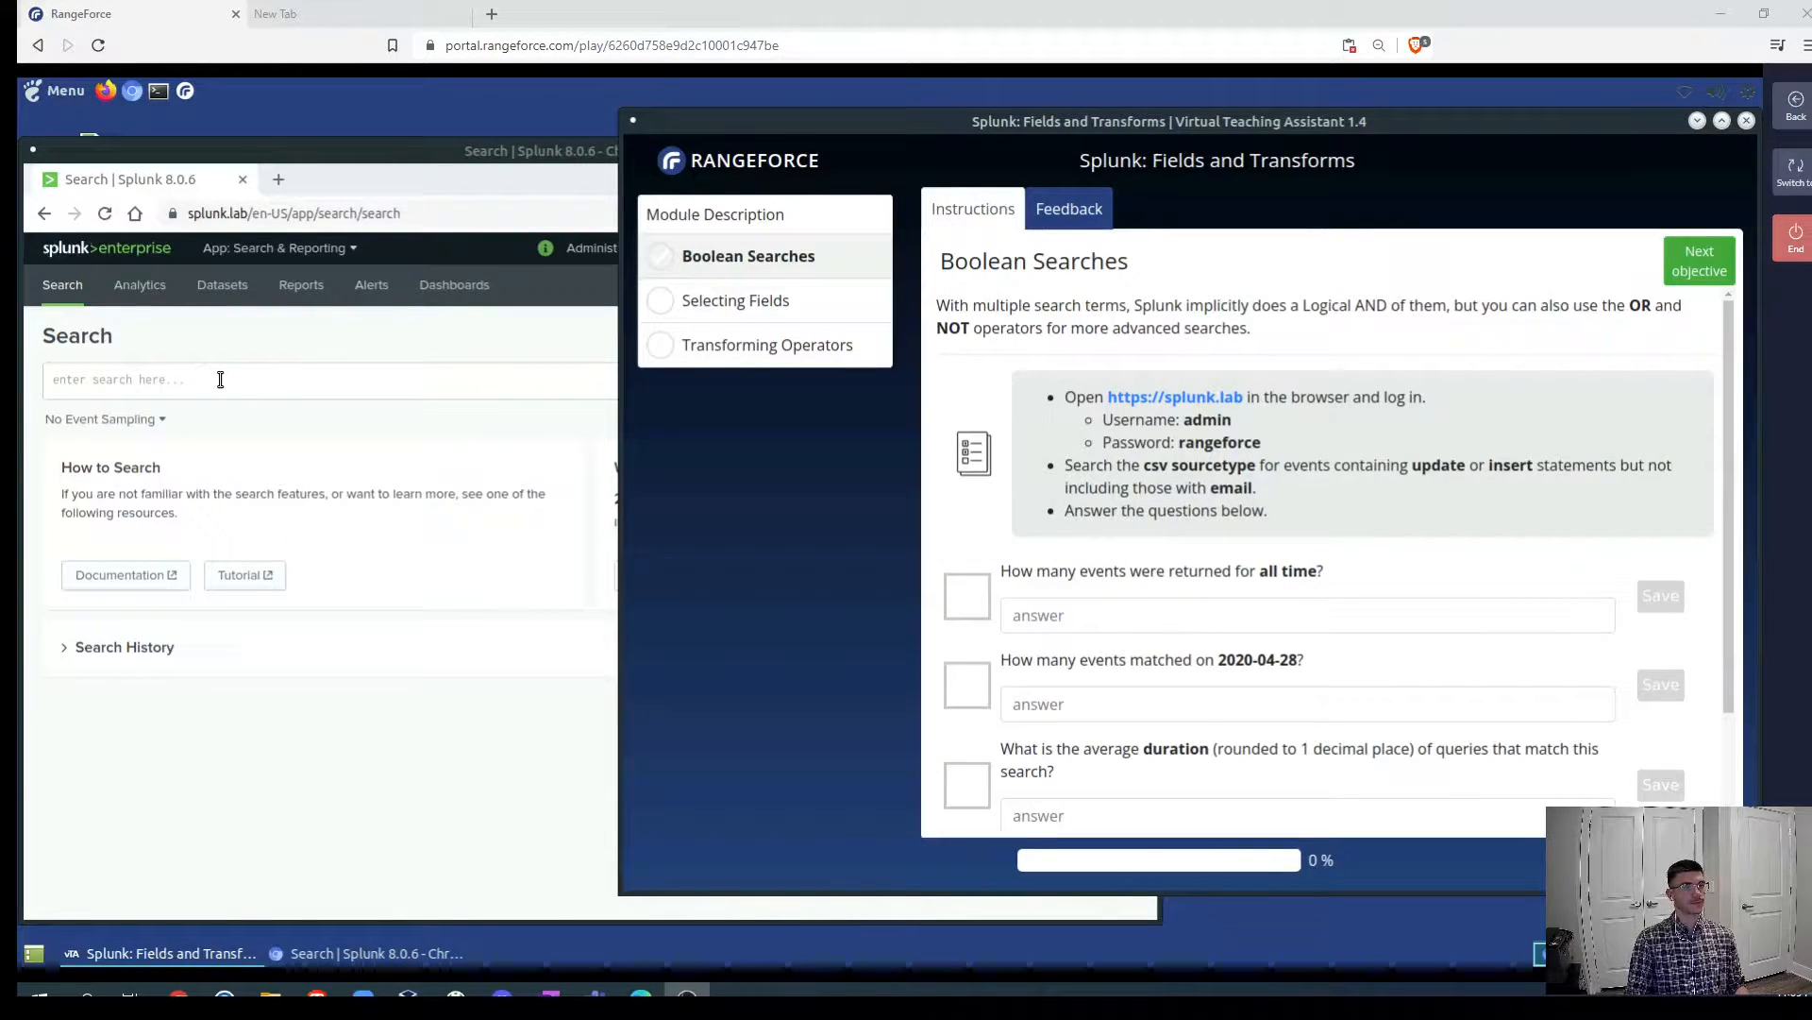
- Set the search time range to All time
click(256, 377)
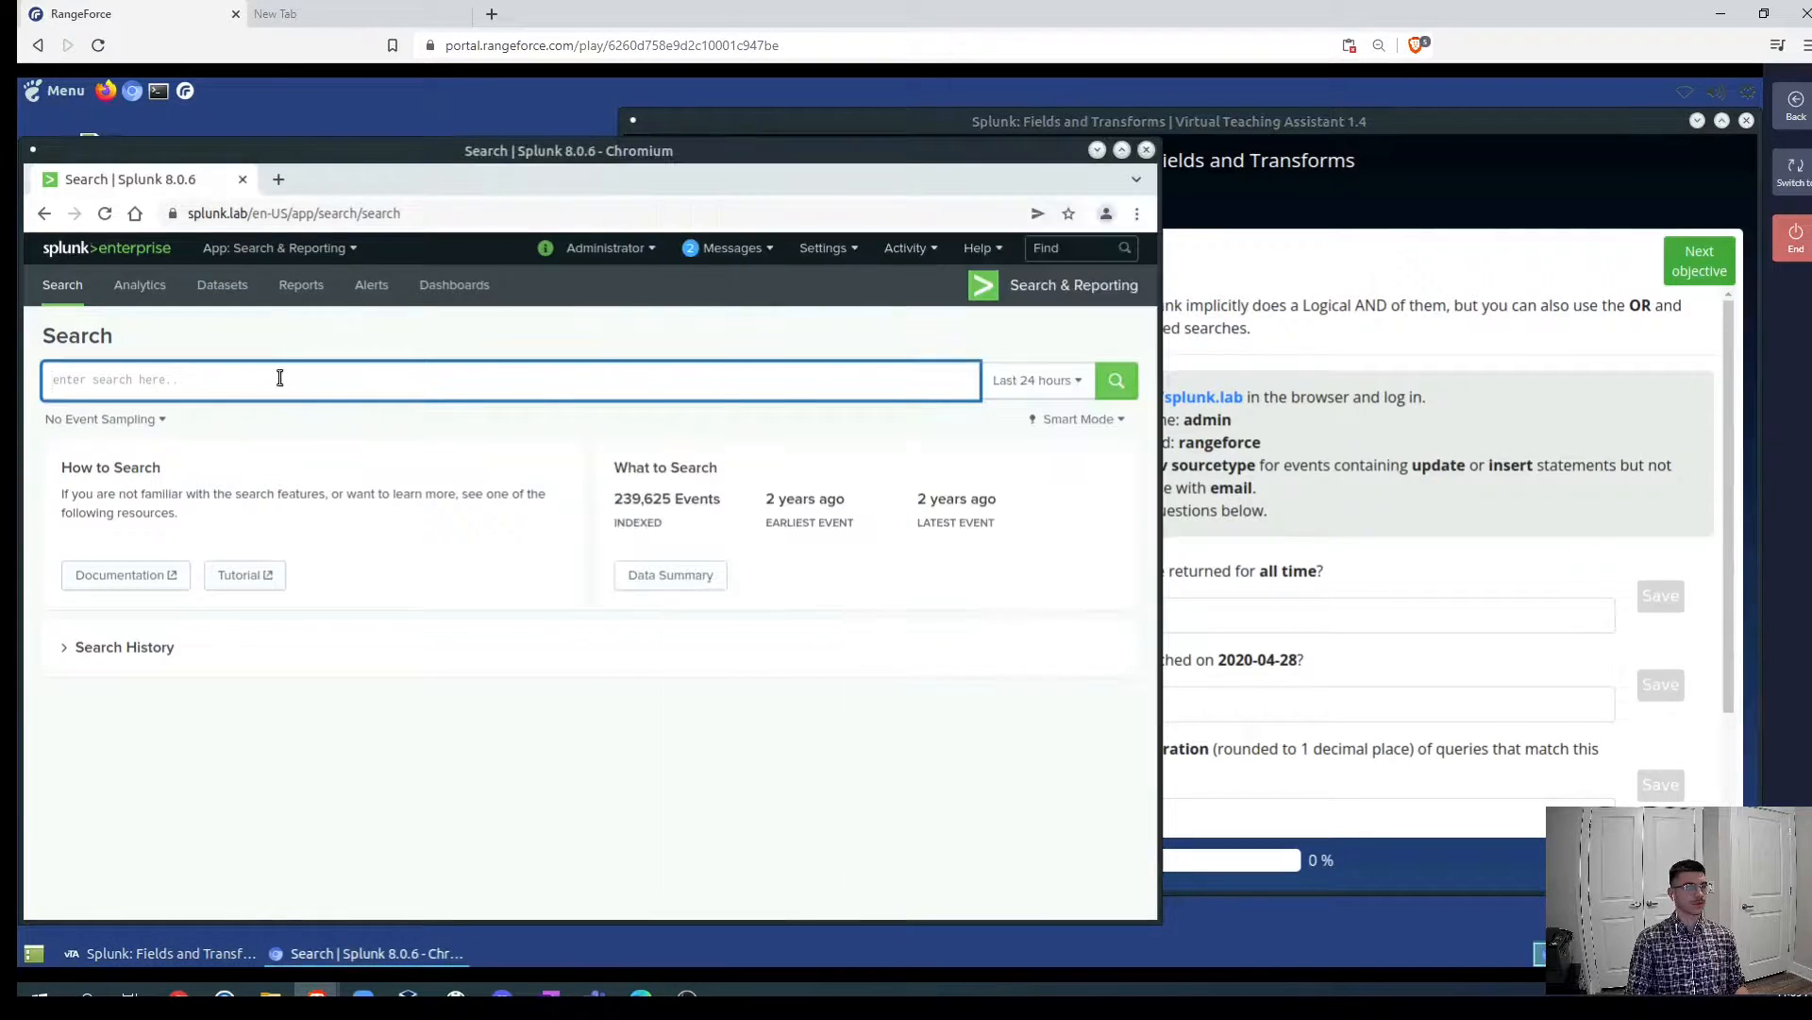
click(1013, 380)
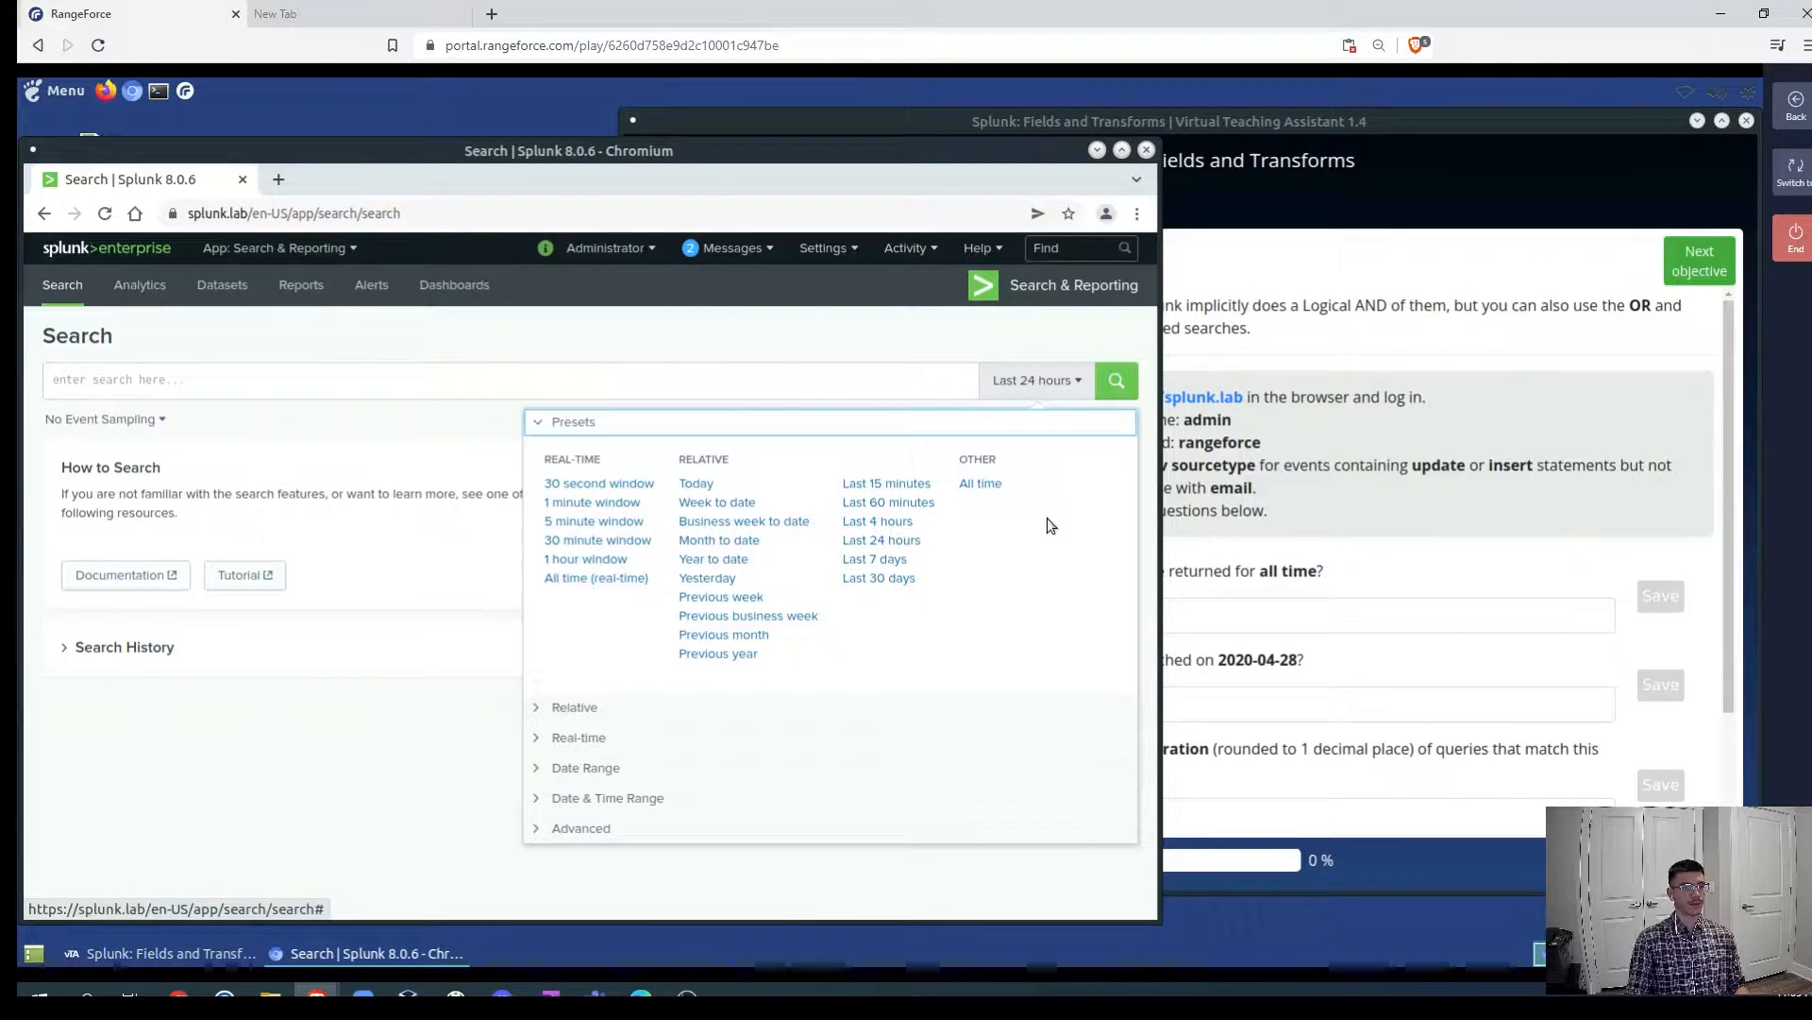
drag(1340, 574, 1265, 573)
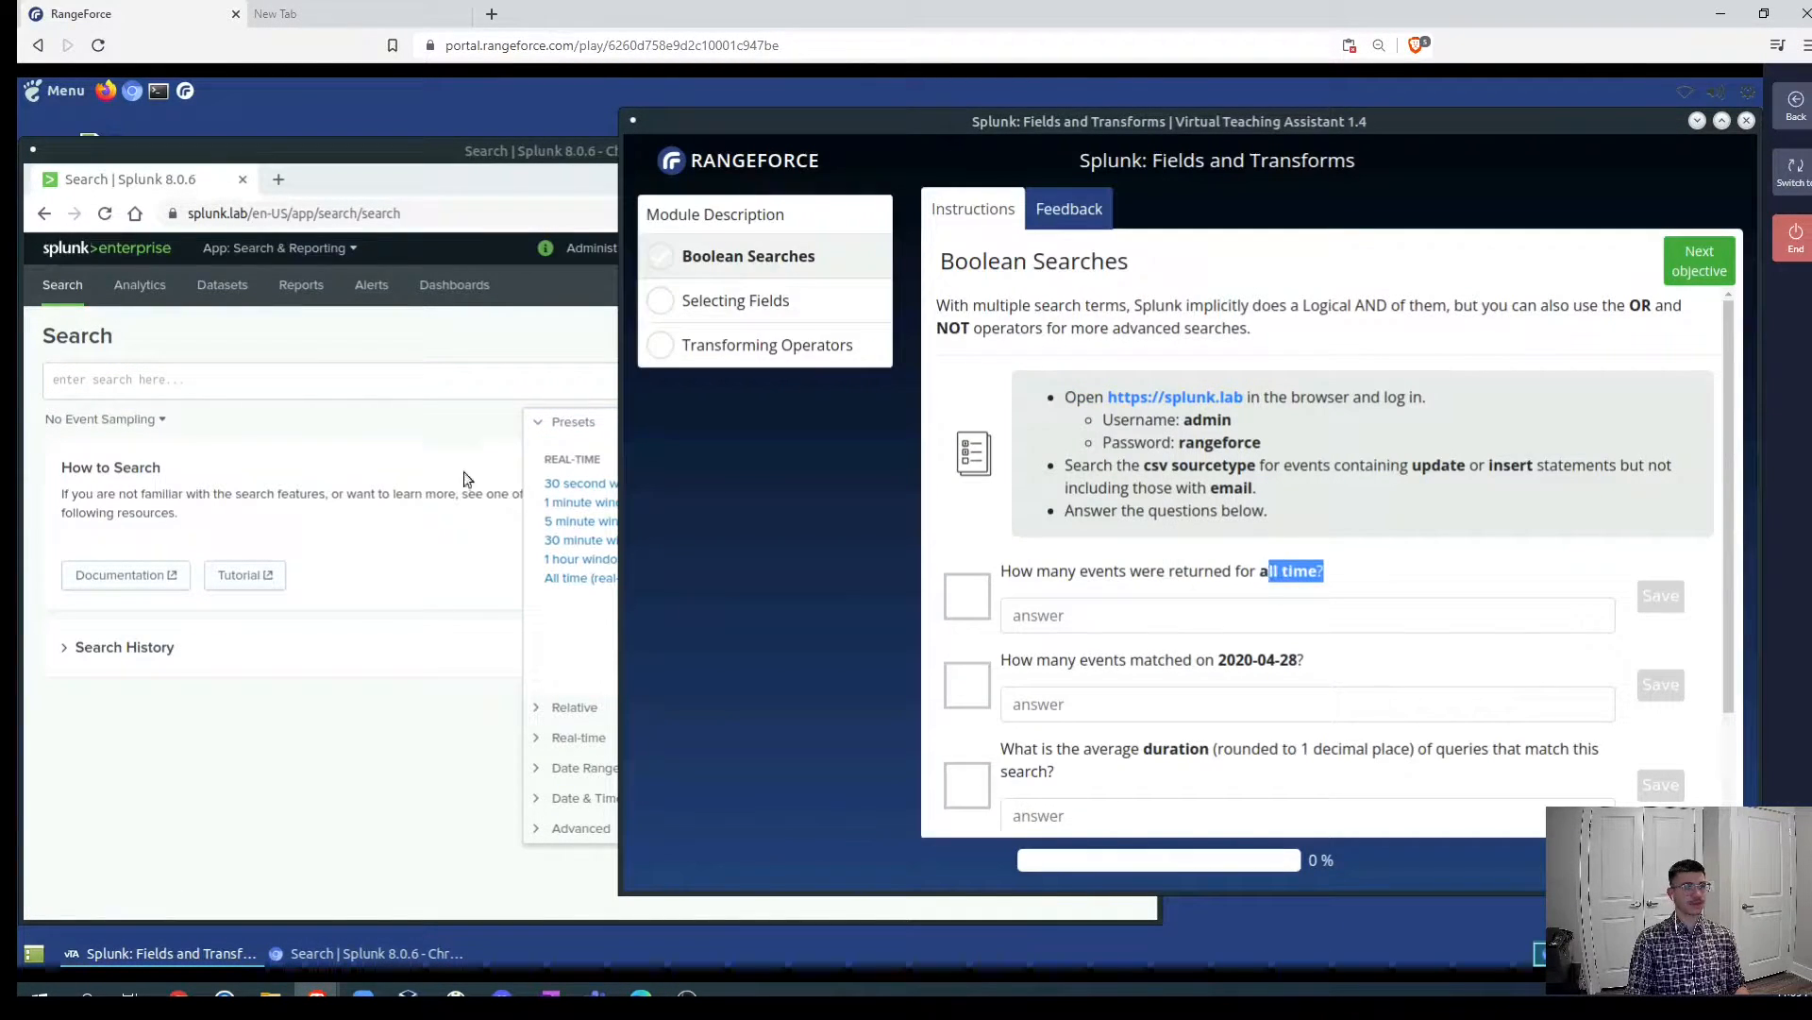
click(457, 331)
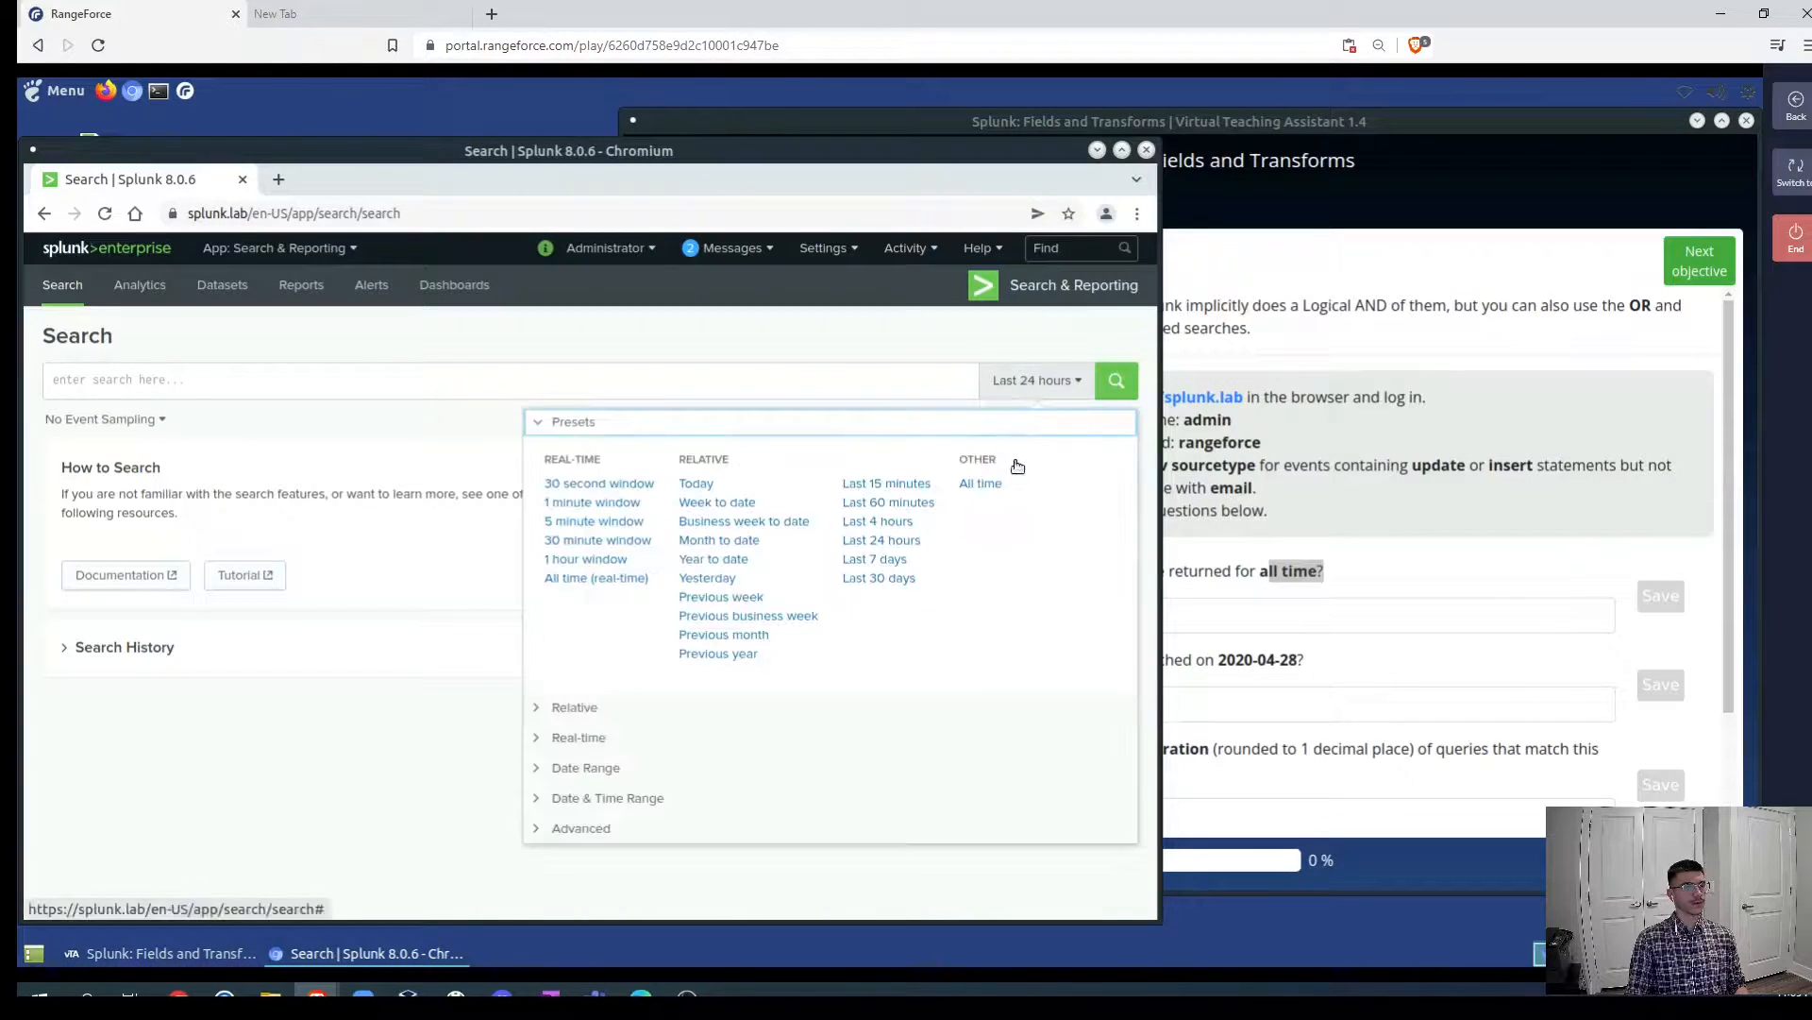
click(979, 483)
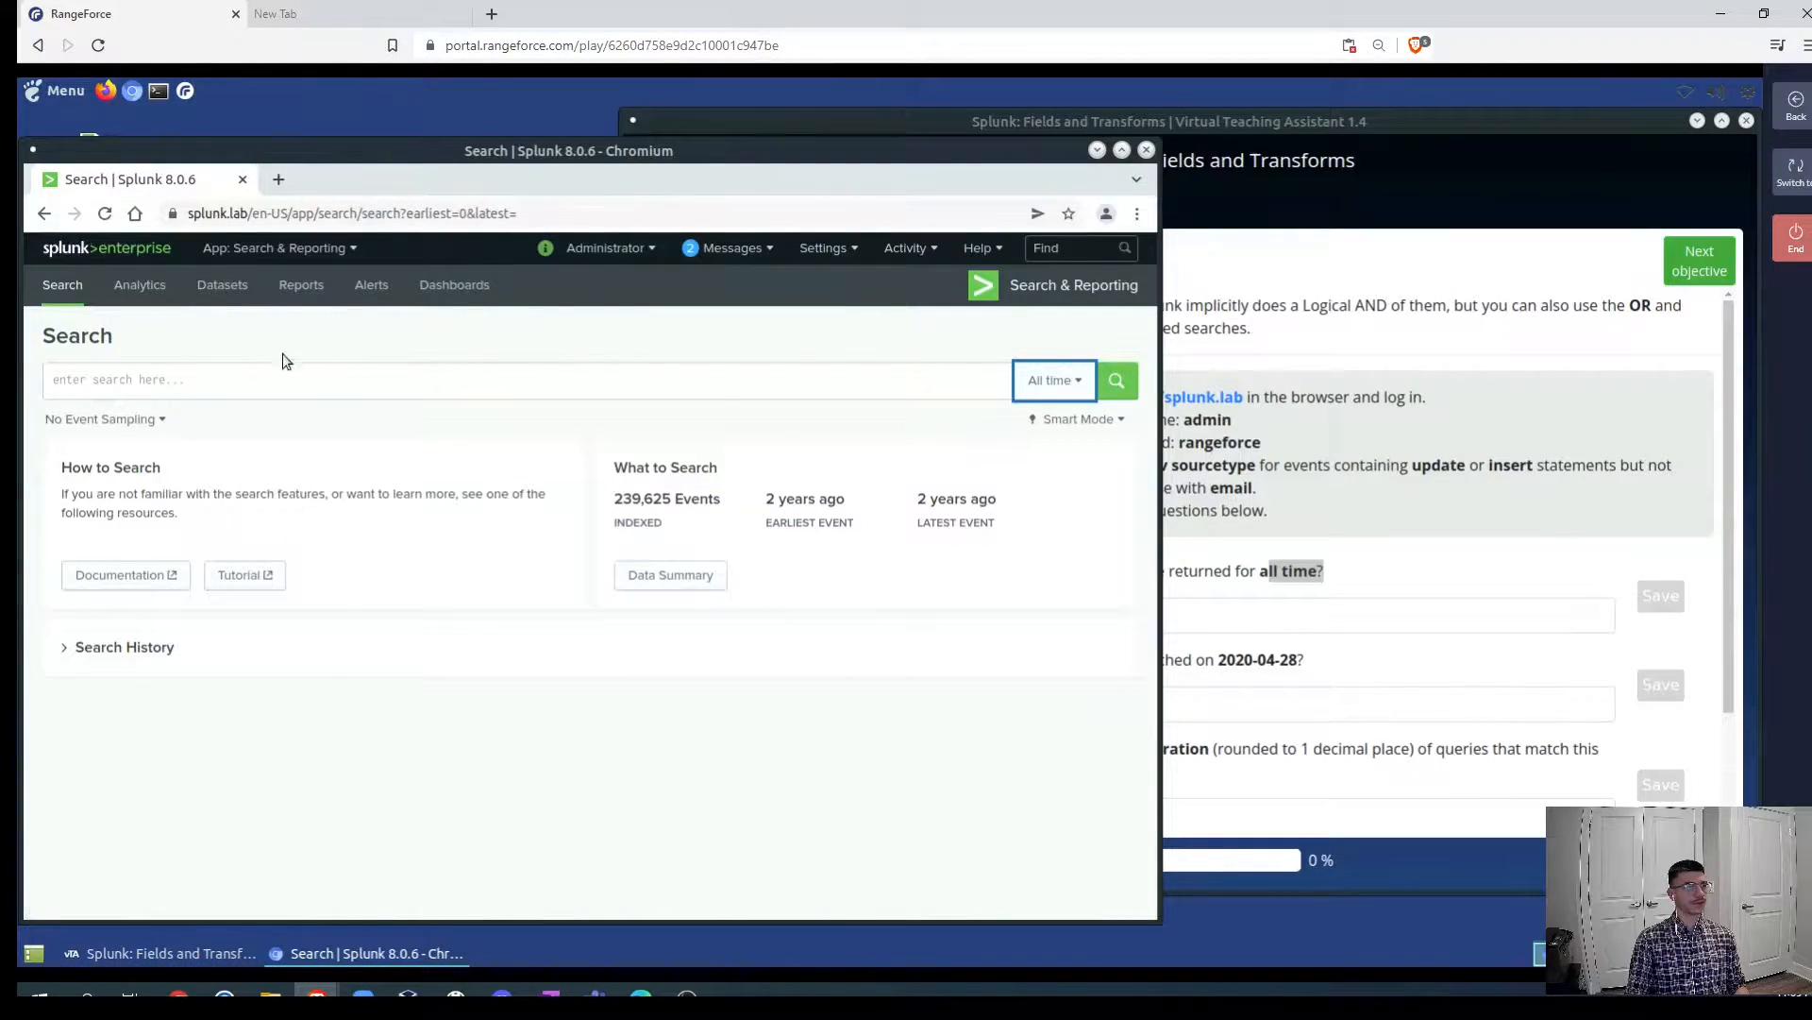
- Start the search query with the suggested term sourcetype="csv"
click(169, 380)
text(sourc)
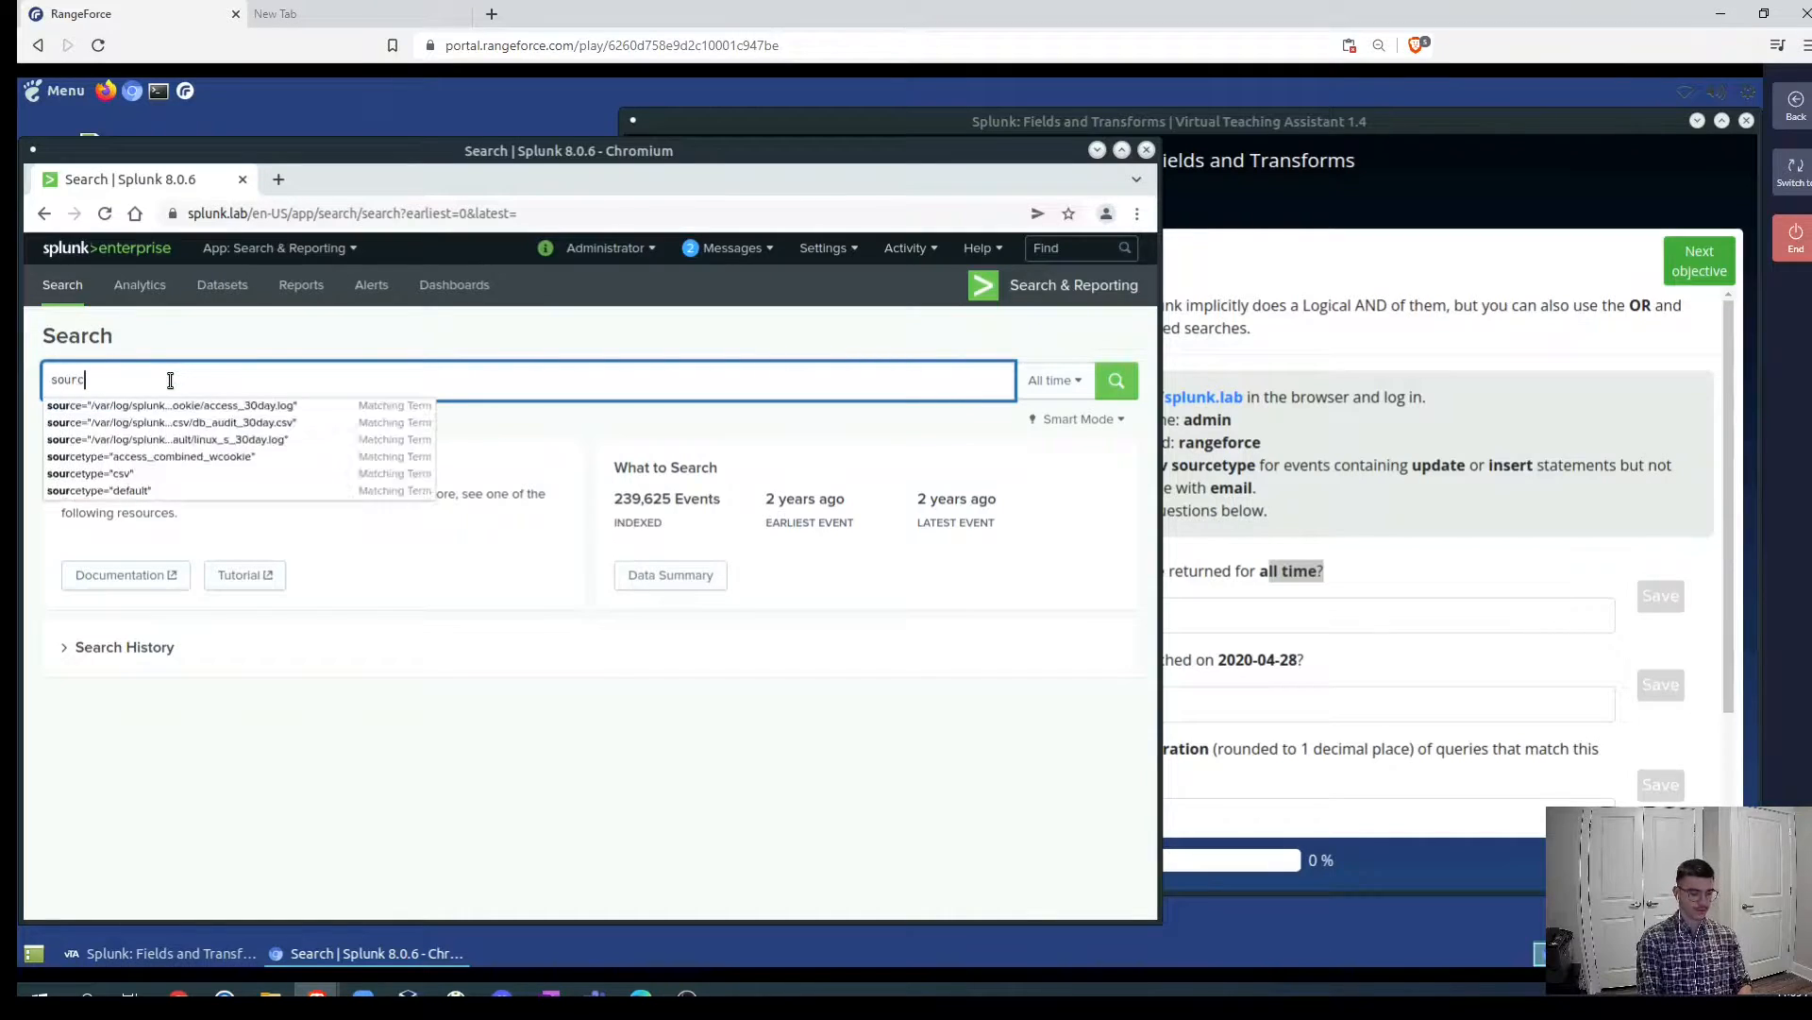
key(Down)
key(Down)
key(Down)
key(Down)
key(Down)
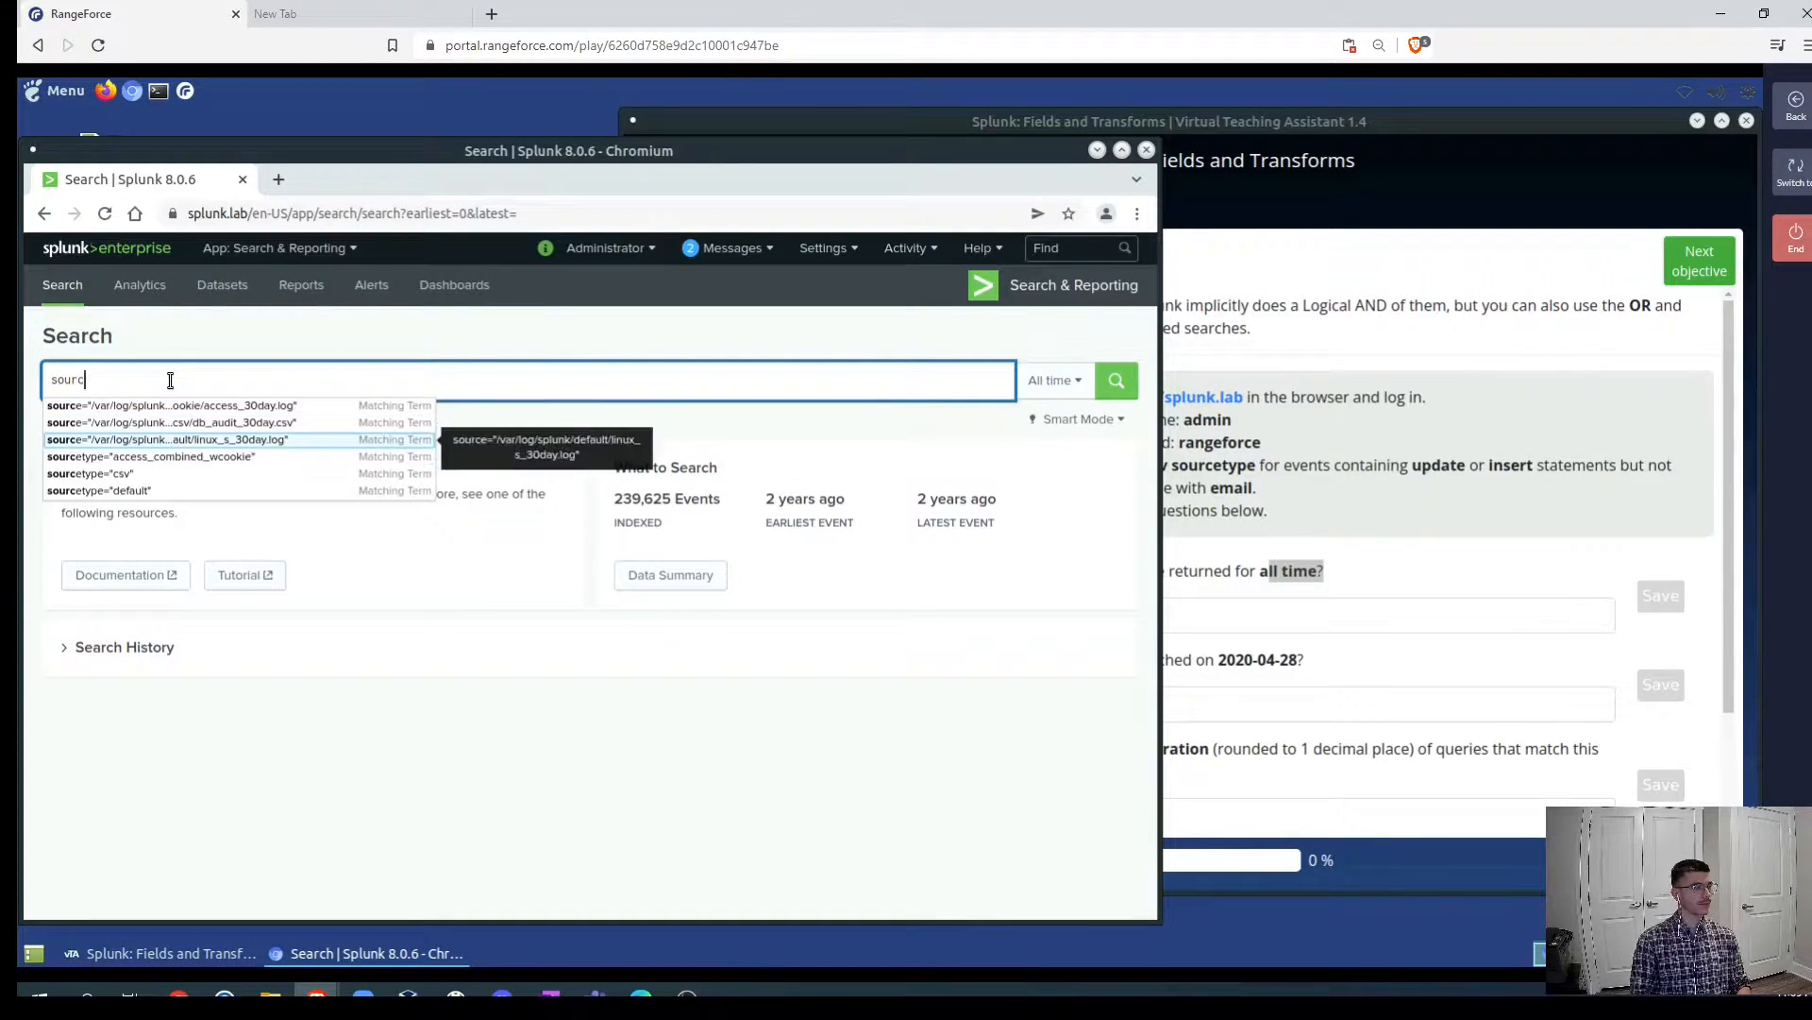
key(Return)
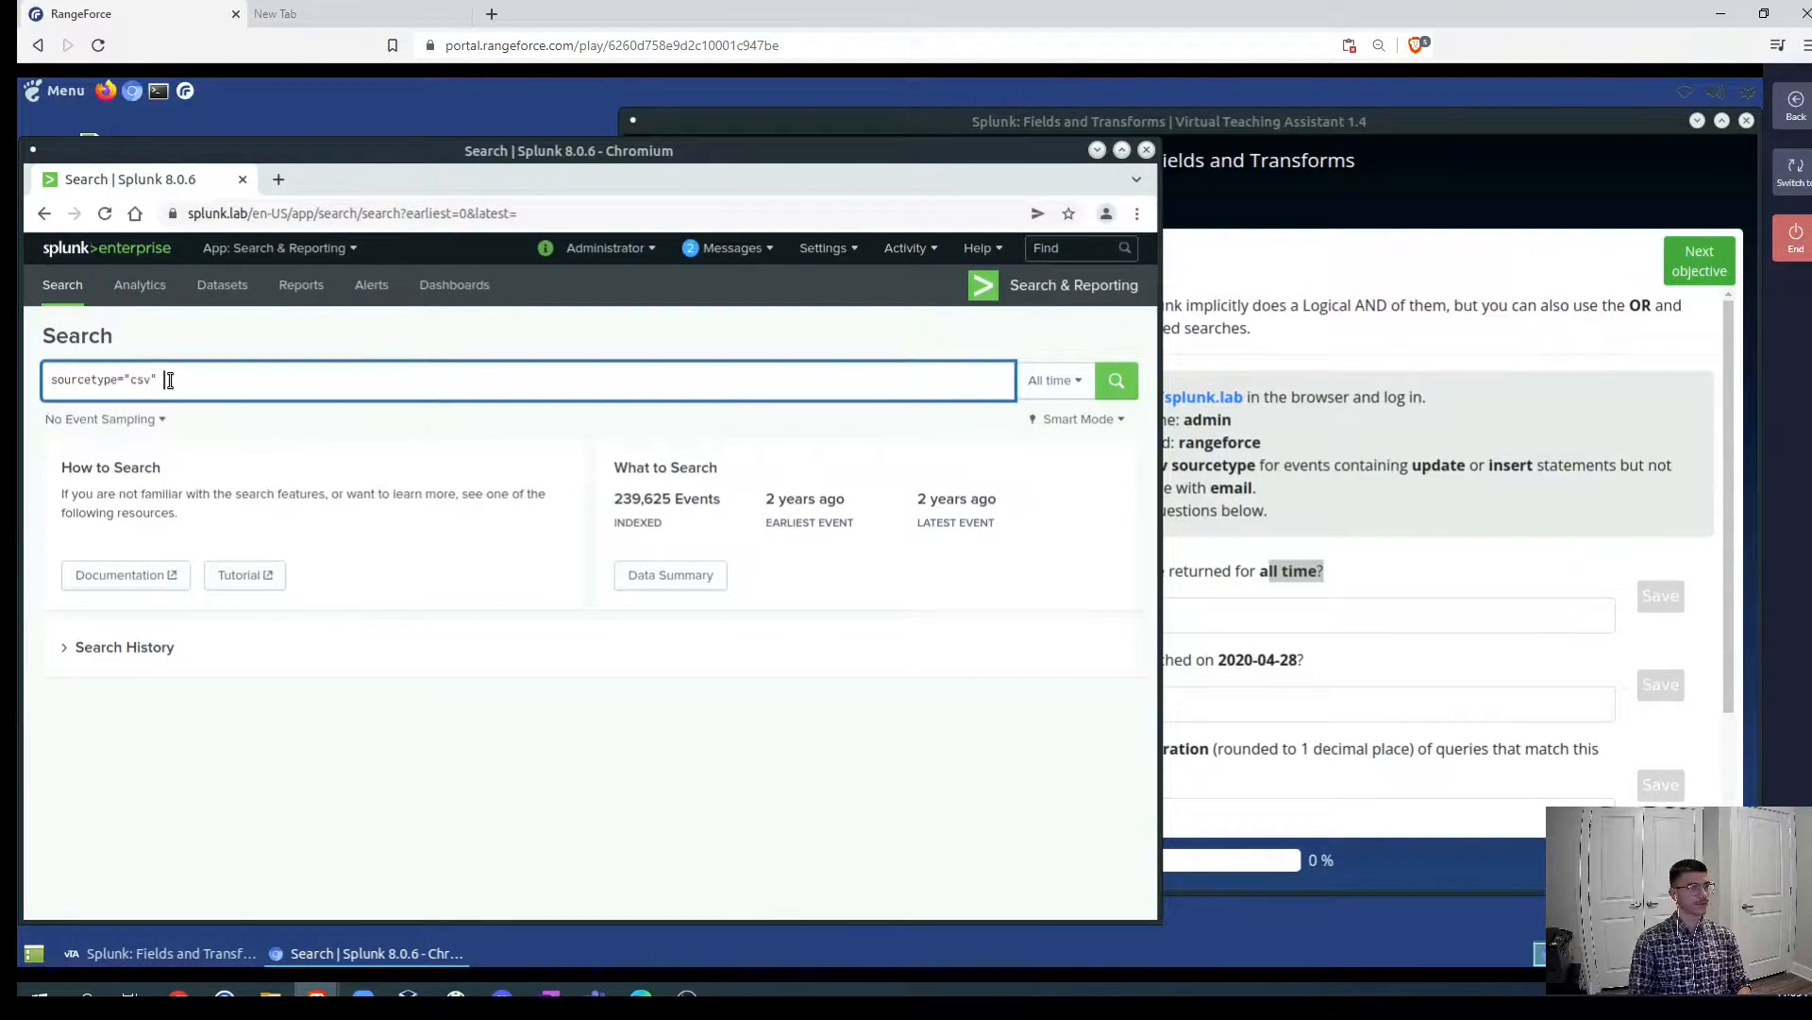
- Extend the query with update OR insert NOT email and run the search
text(update)
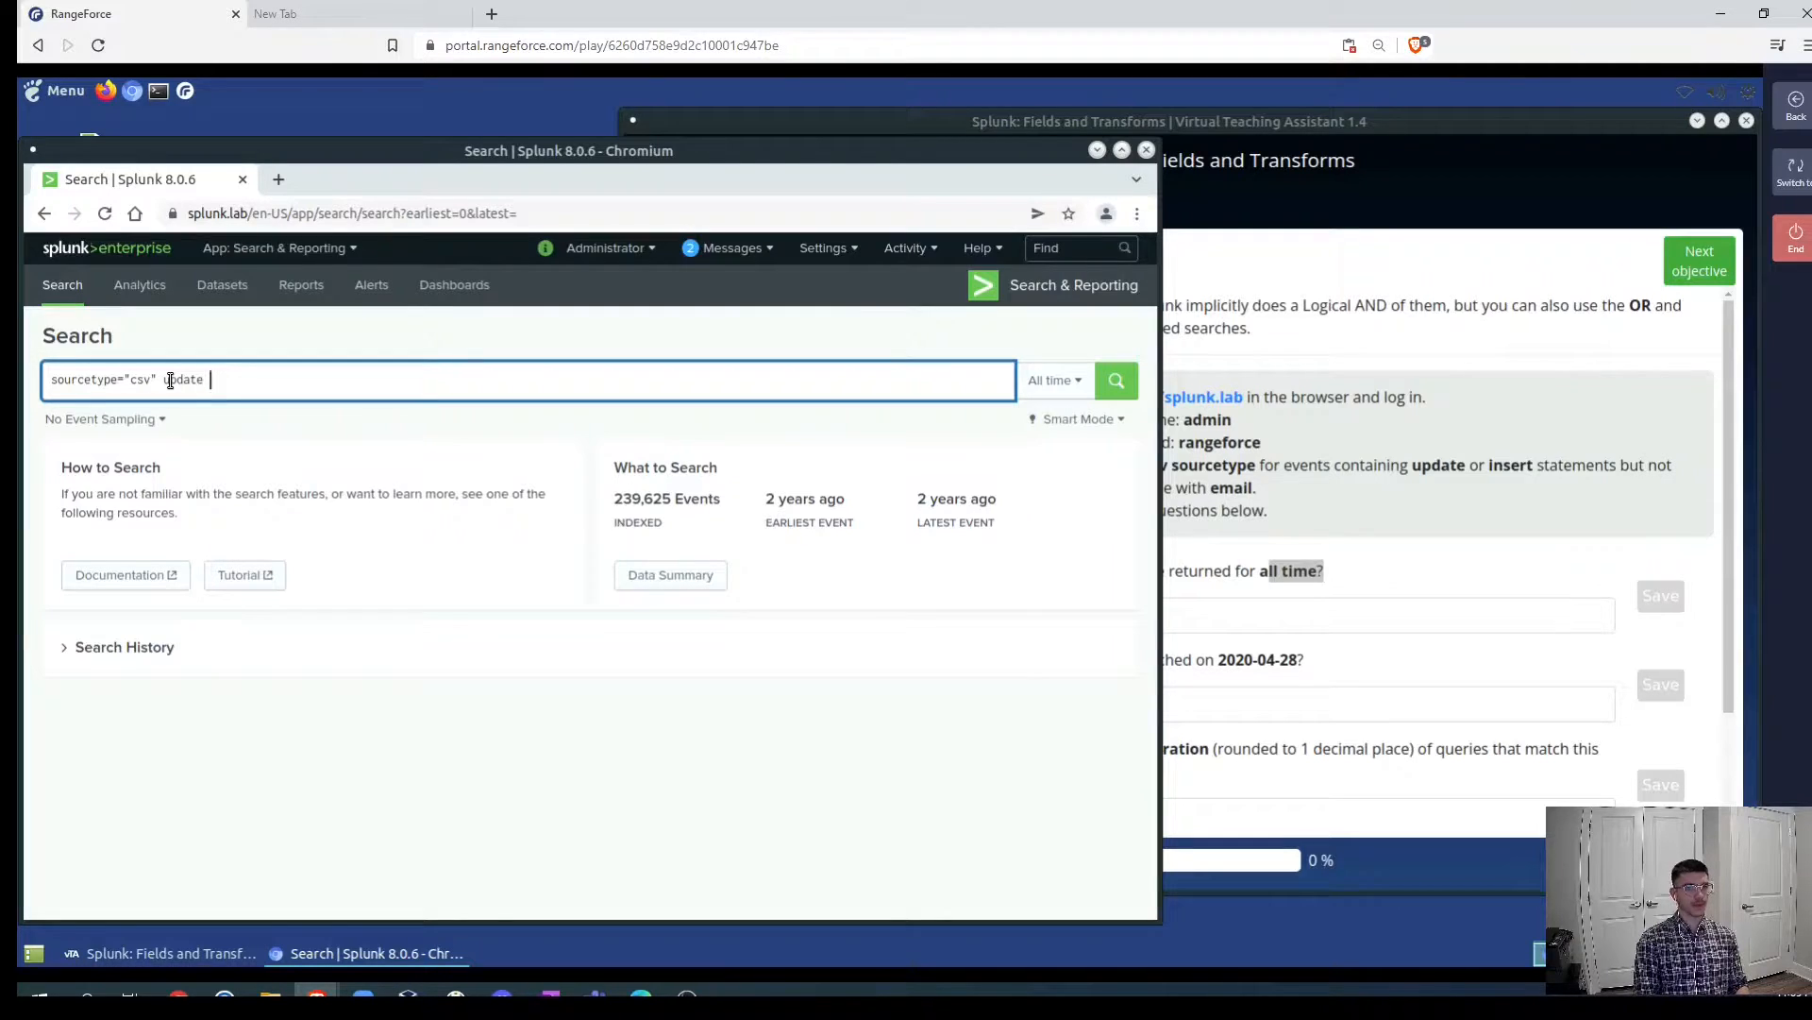
text( OR )
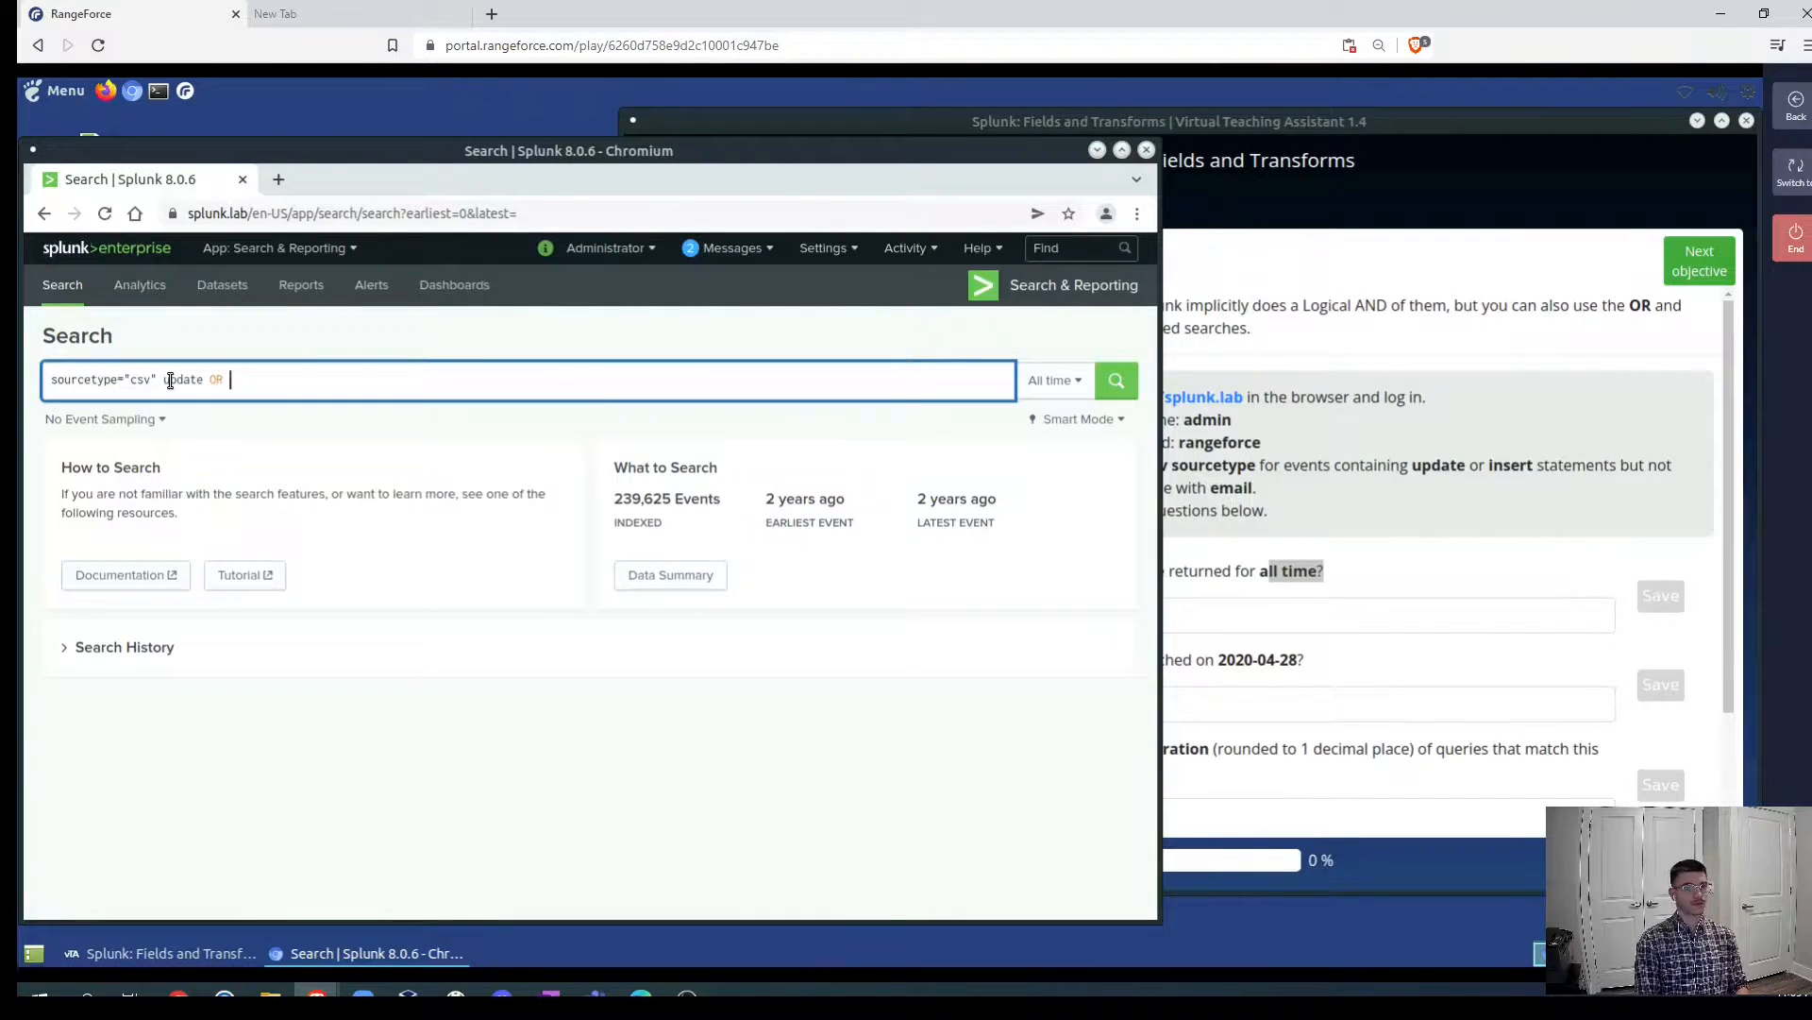
text(insert )
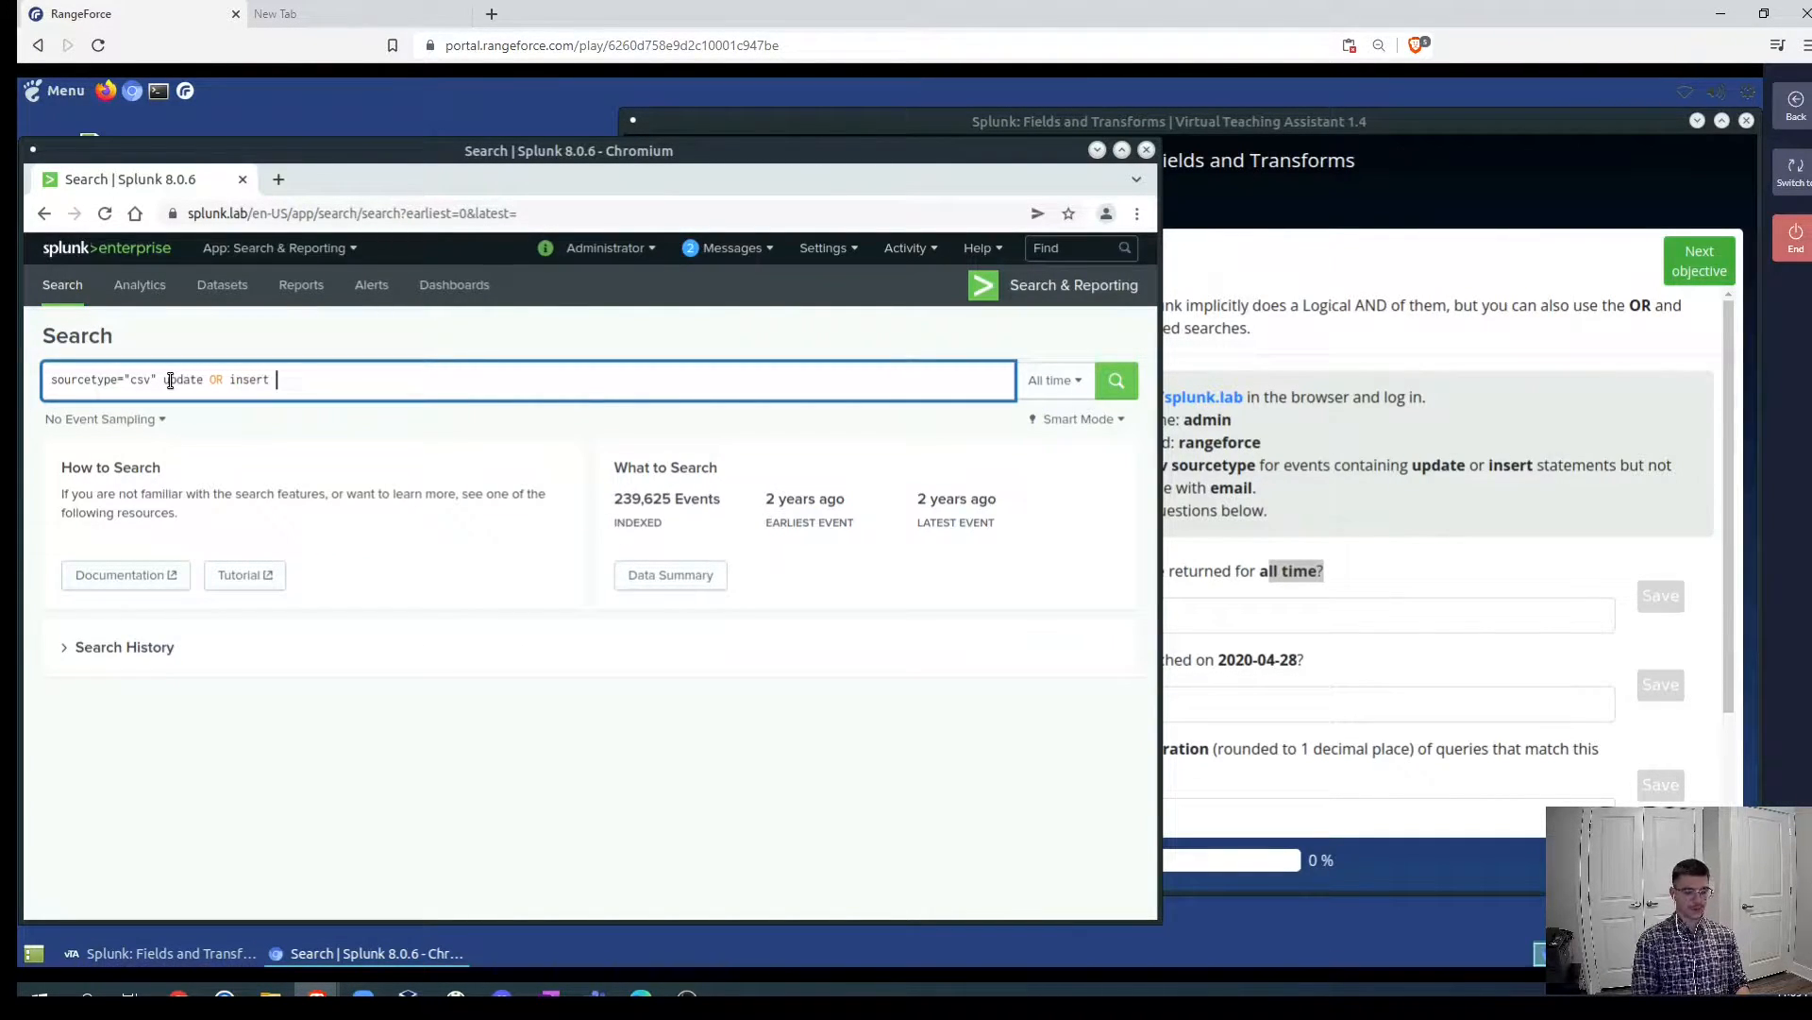
text(NOT)
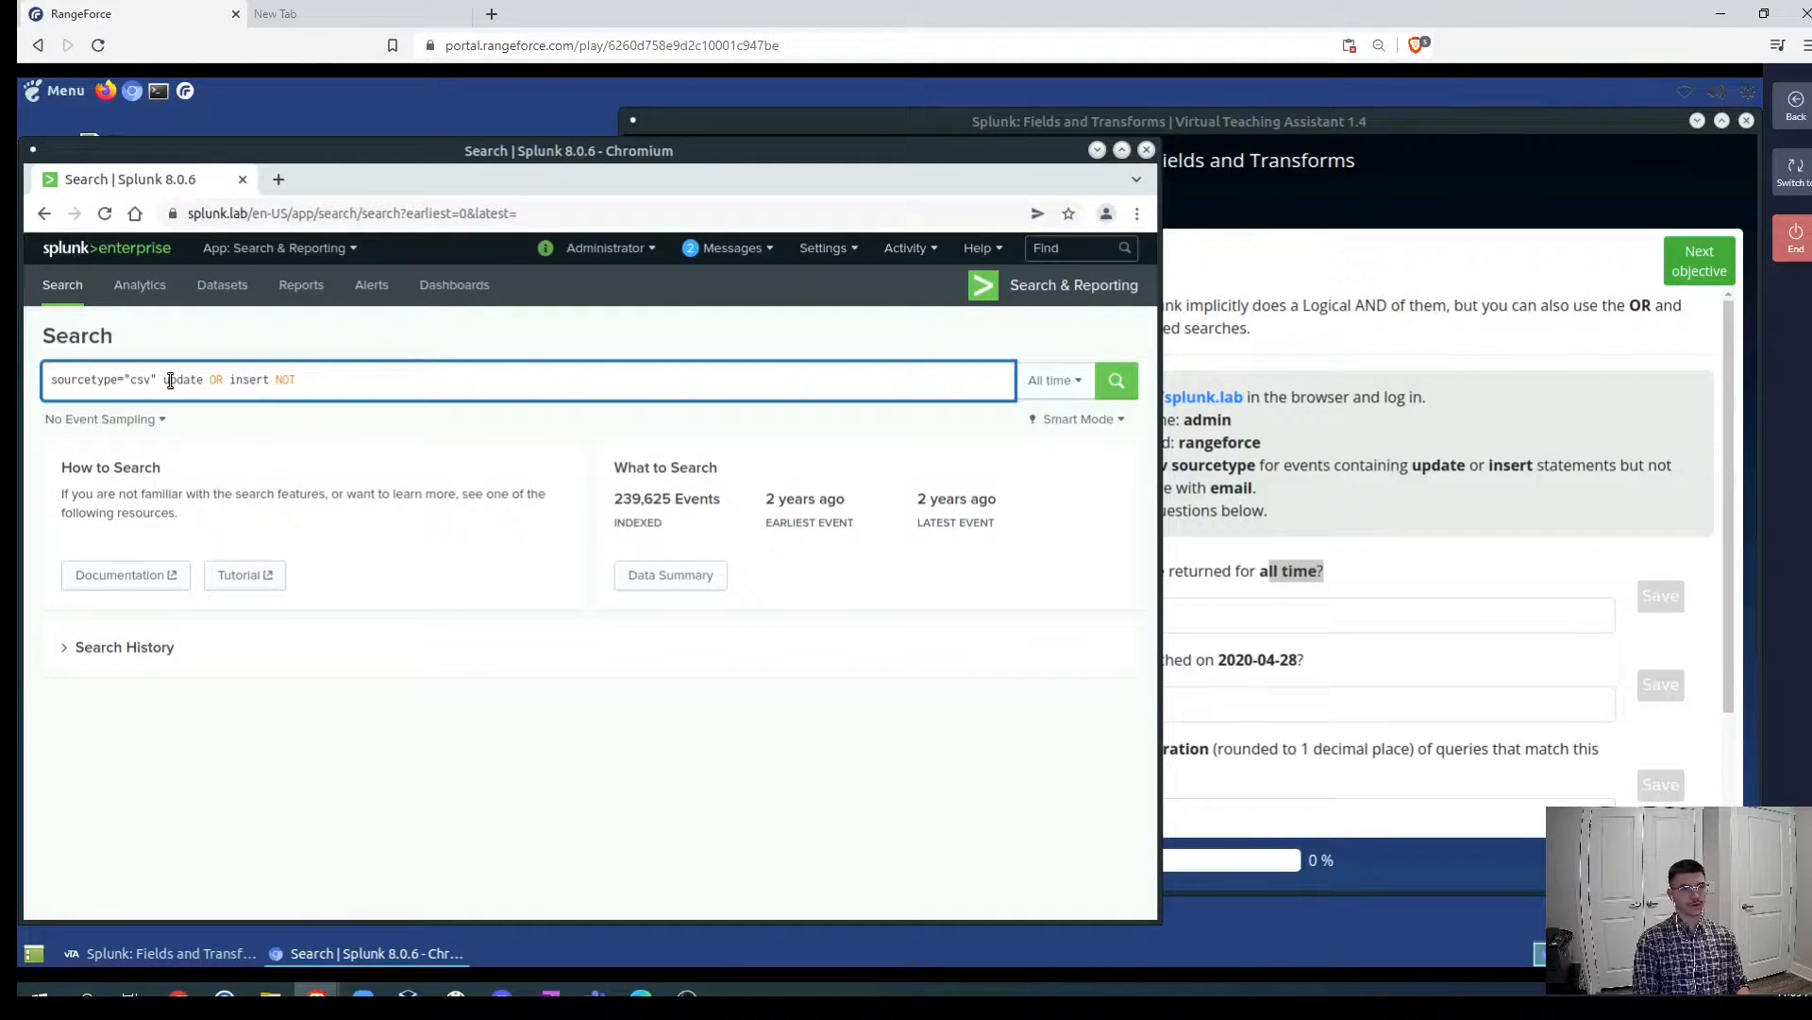
text( email)
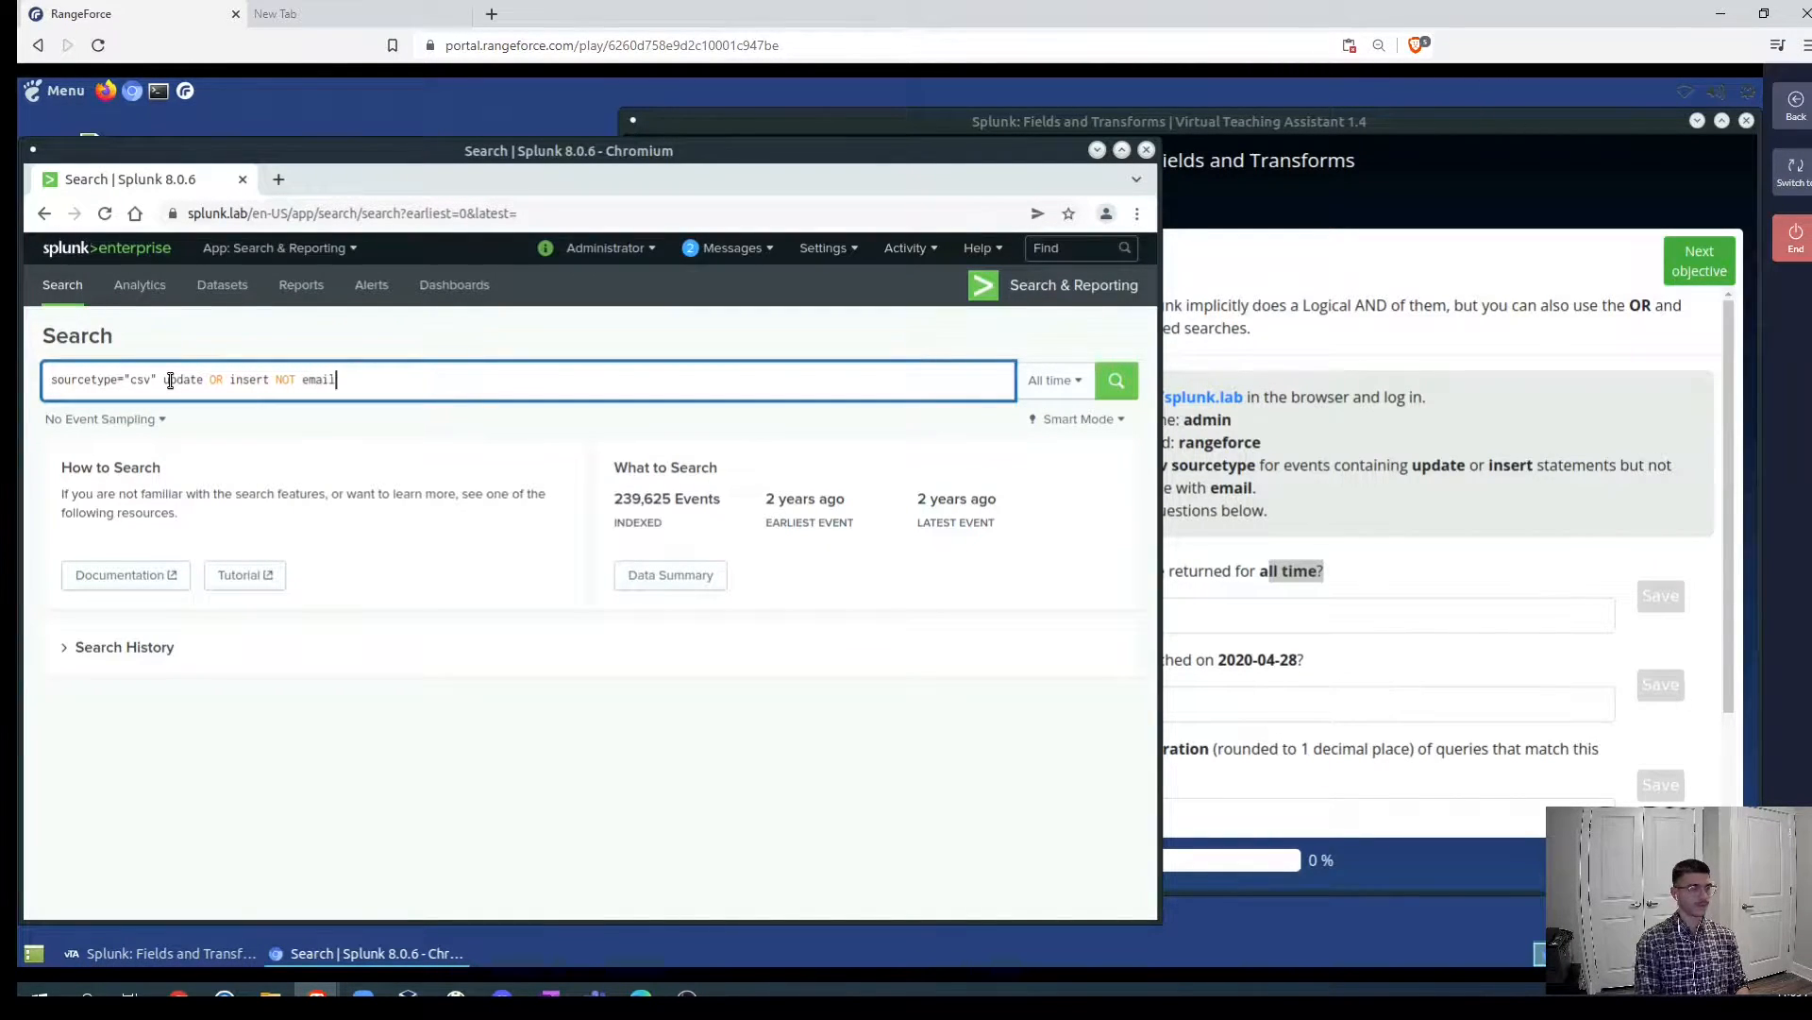
key(Return)
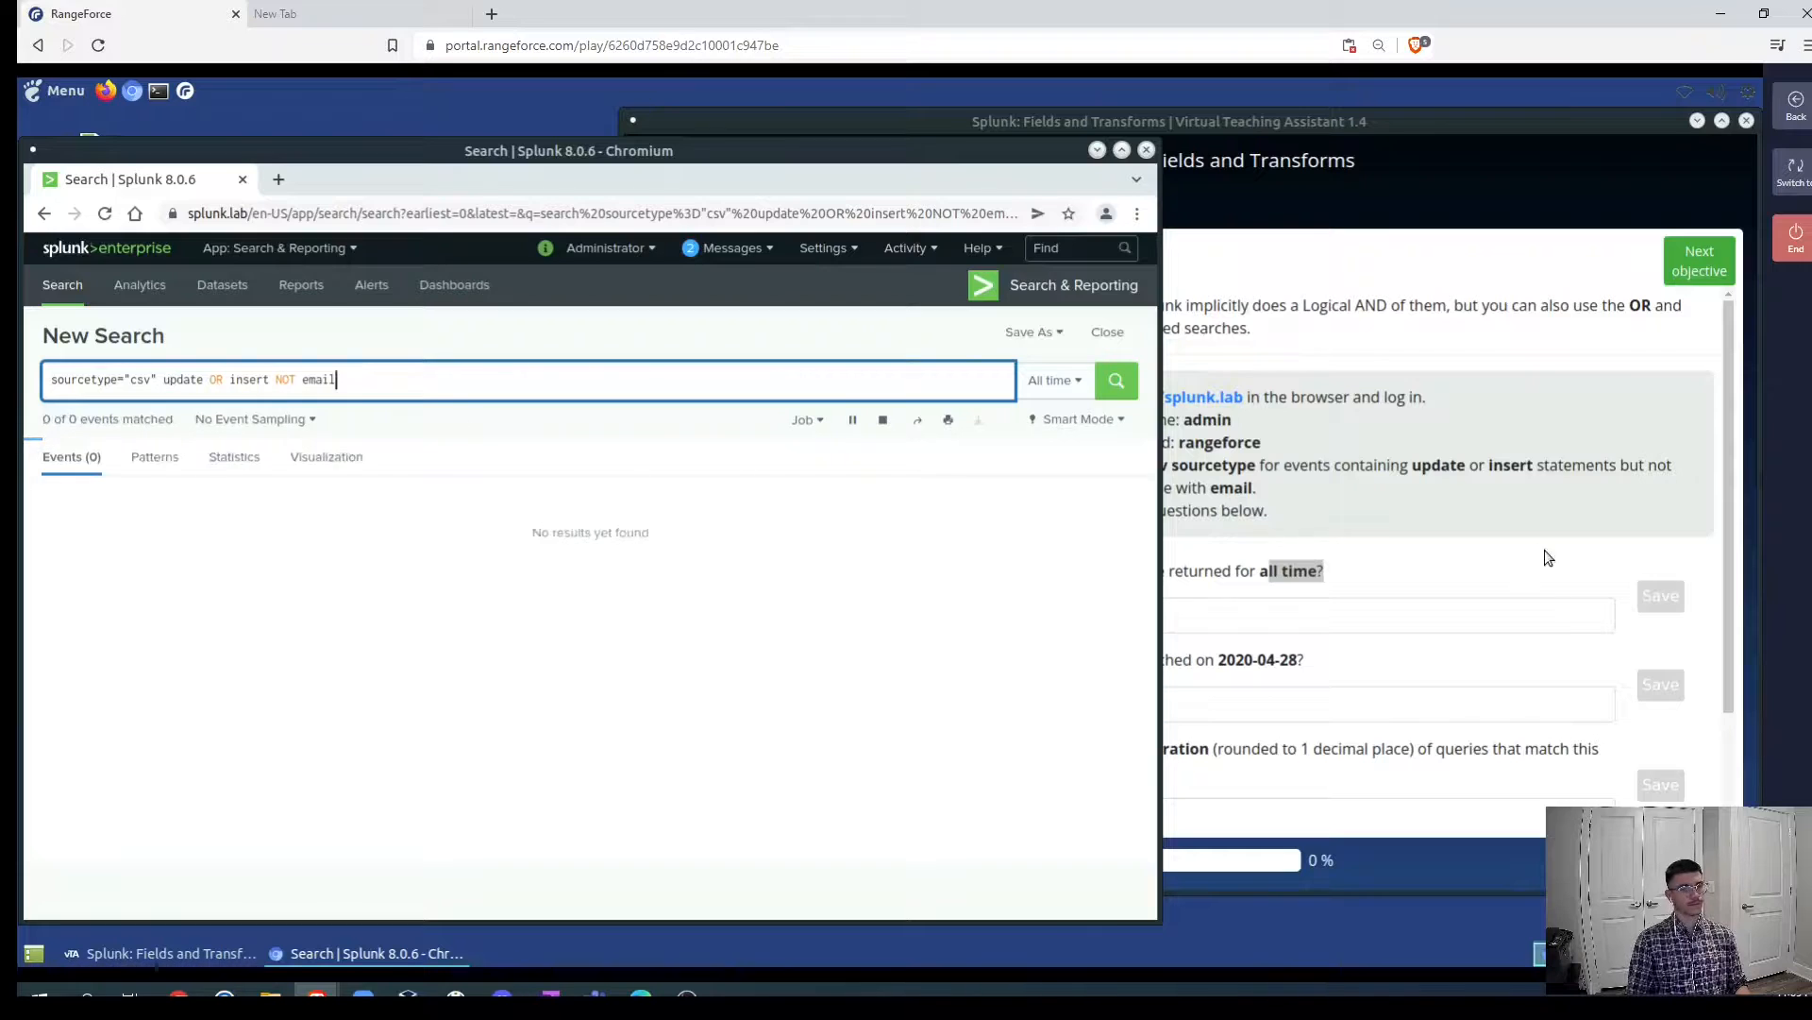
- Save 6244 as the answer to how many events were returned for all time
click(1302, 603)
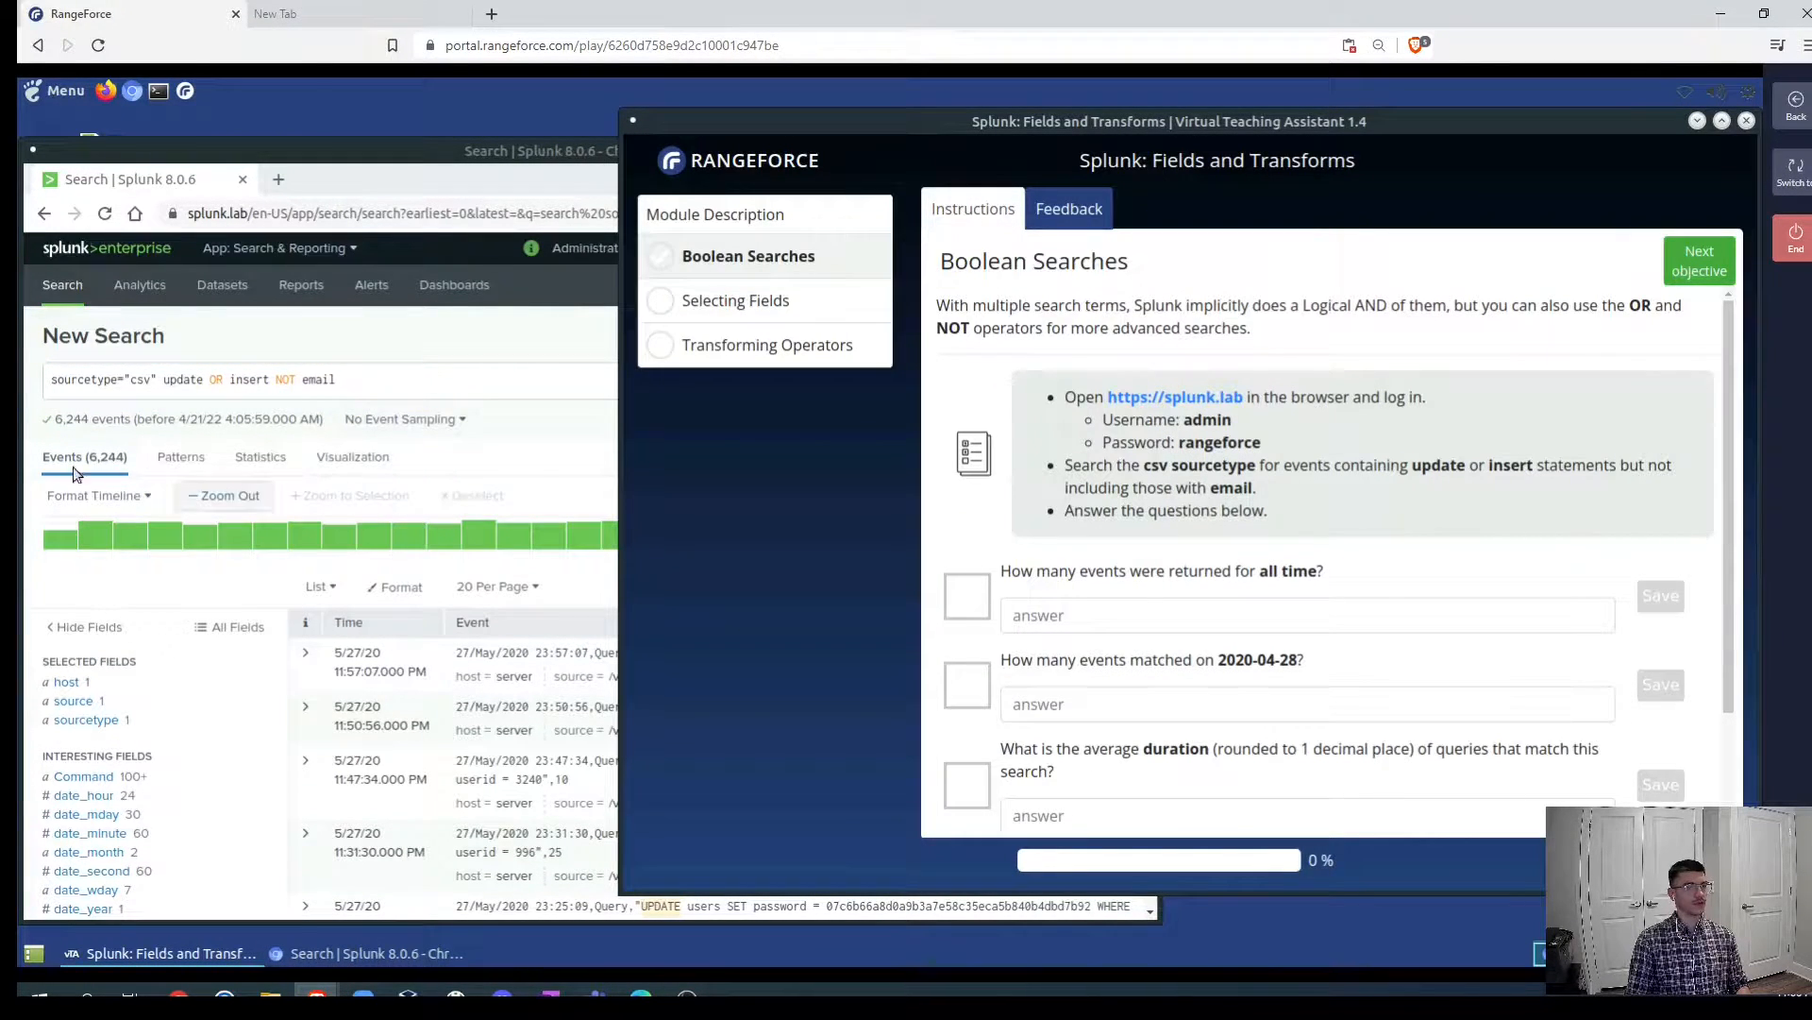
click(1117, 614)
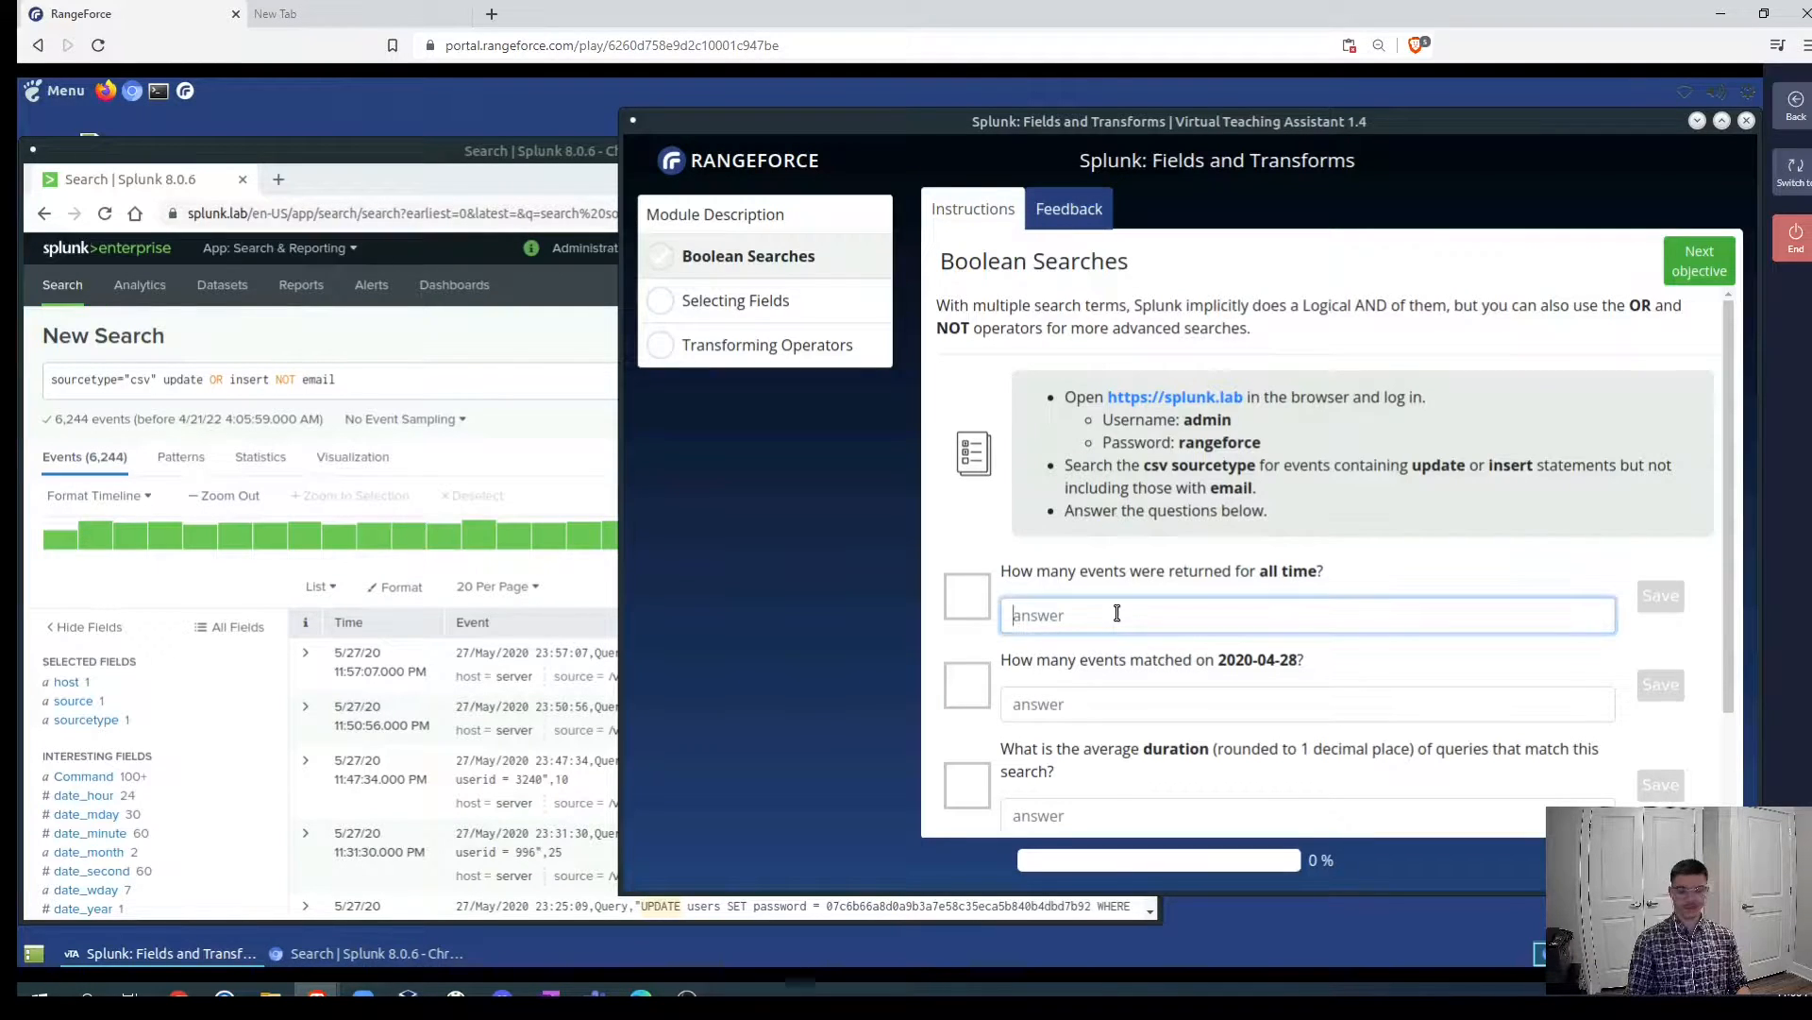
text(6244)
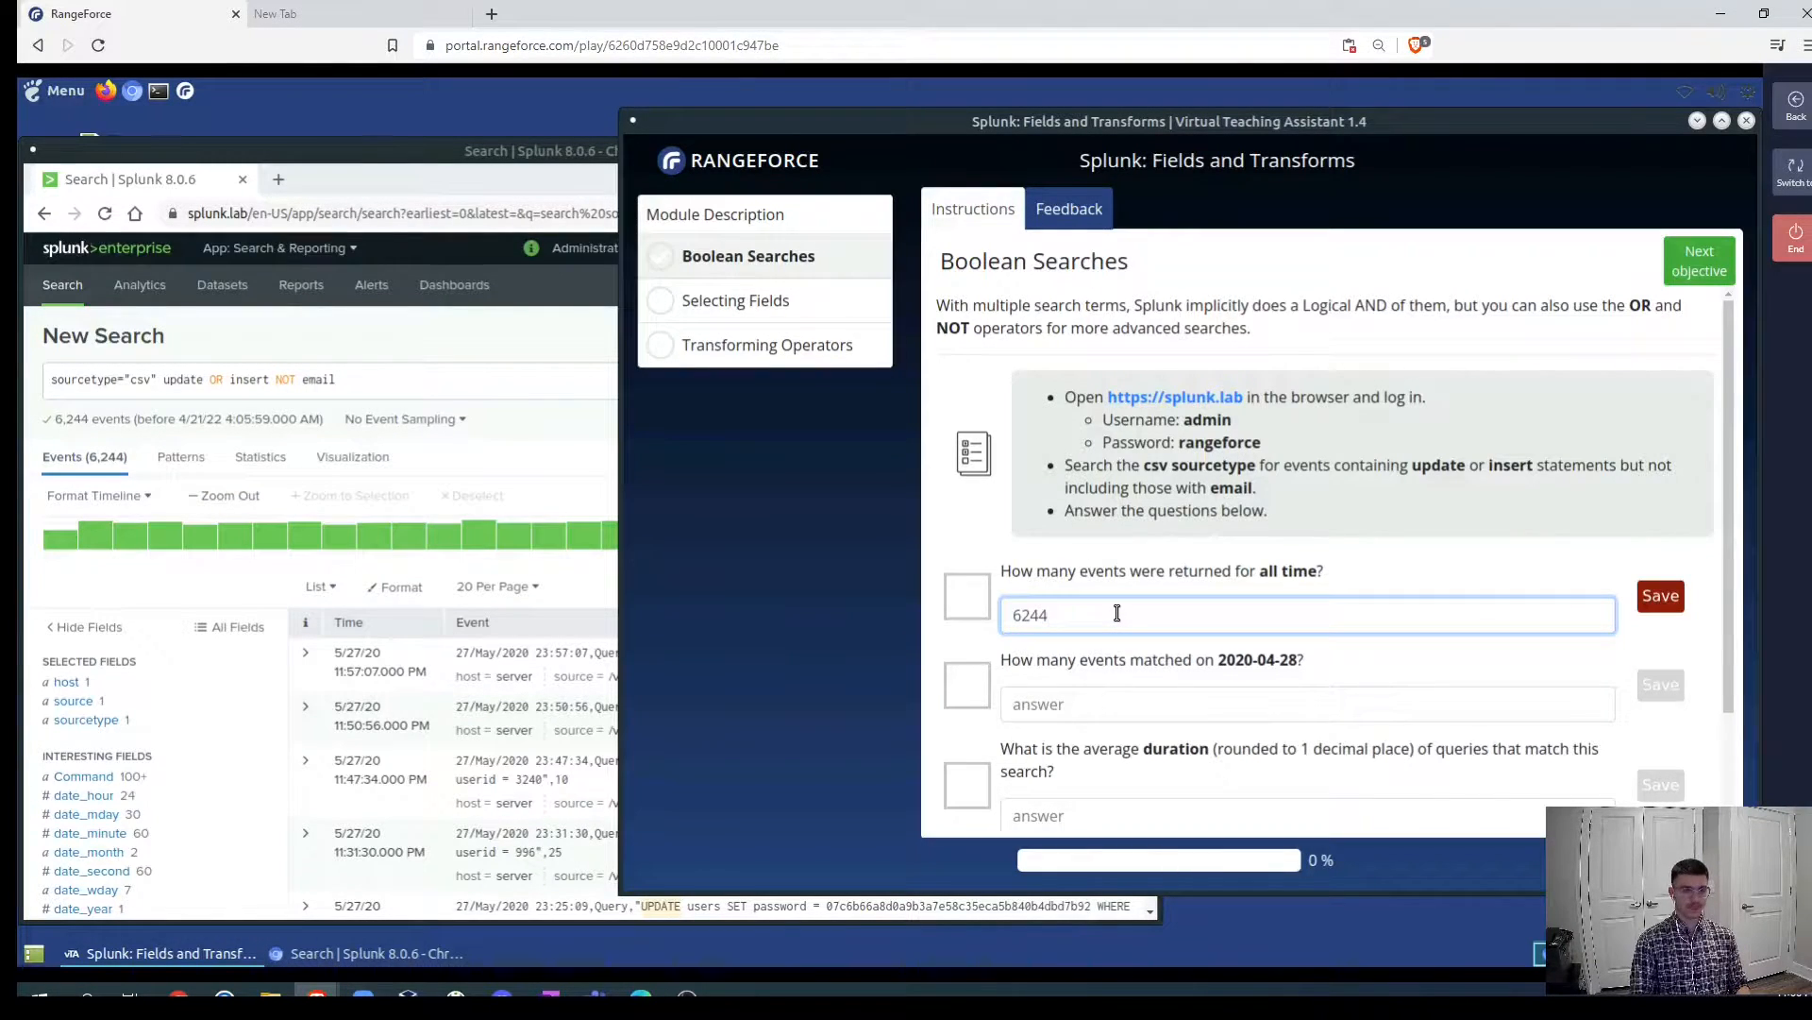
key(Return)
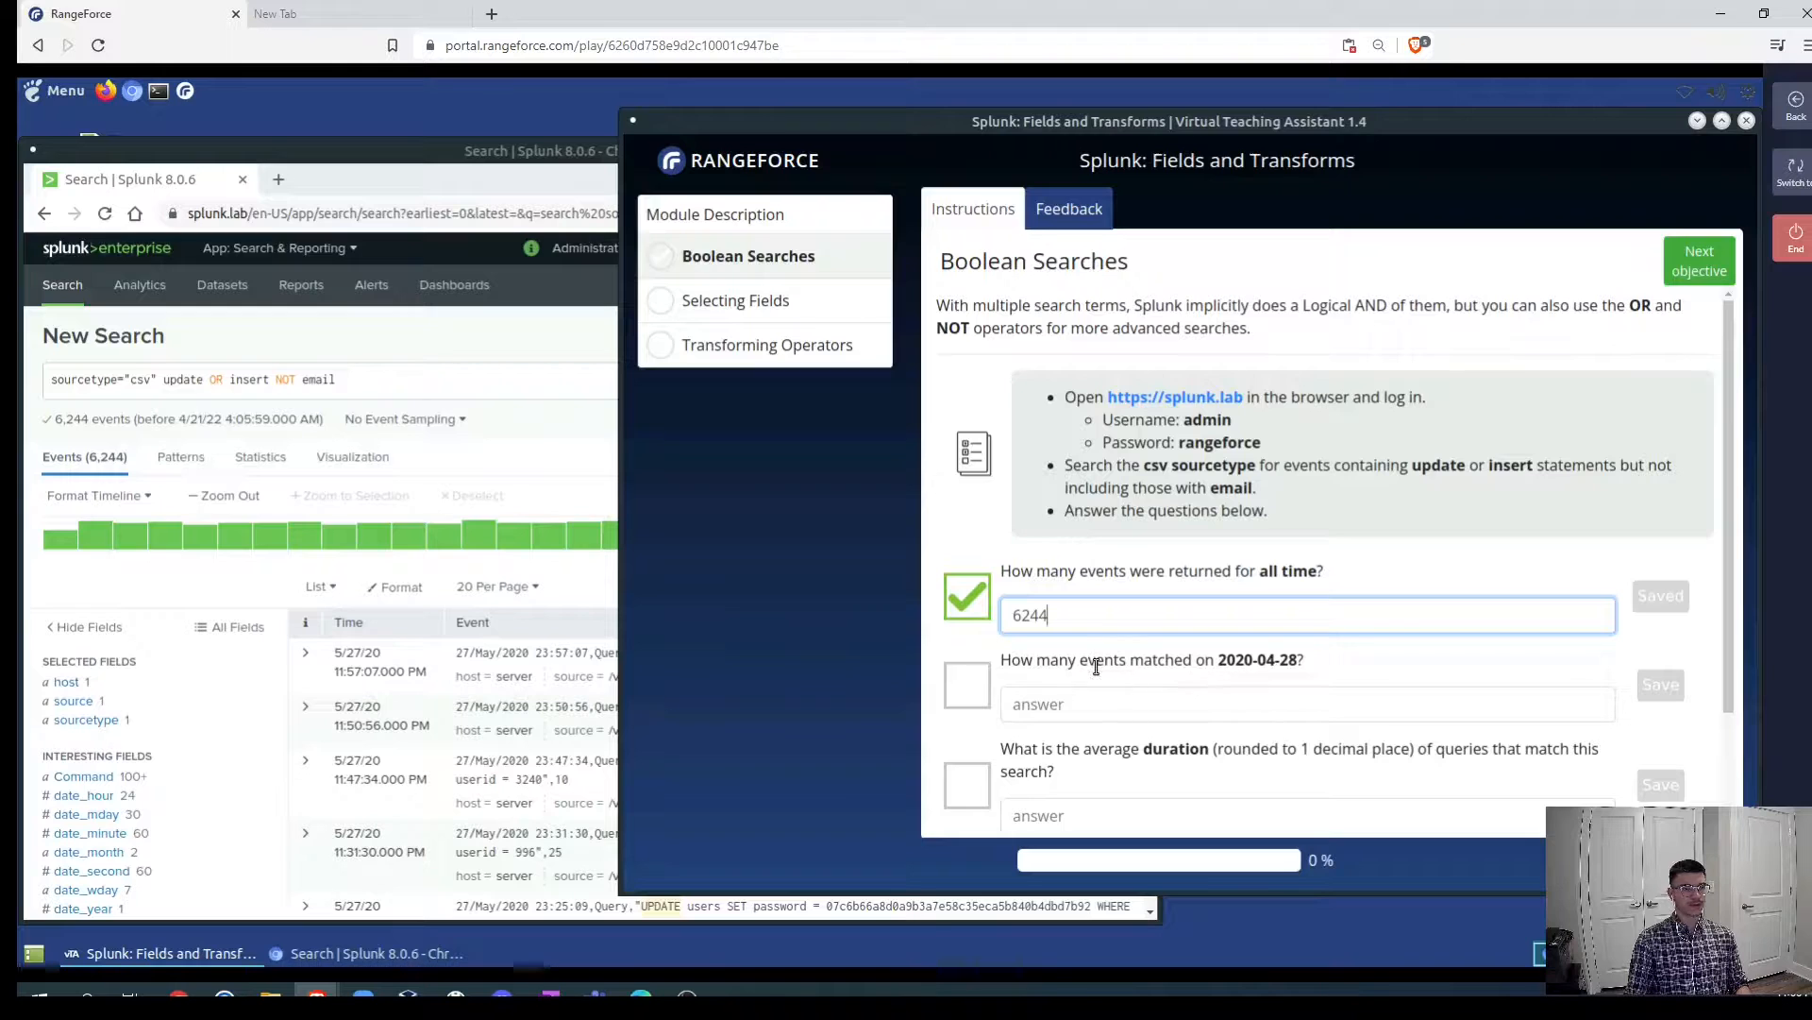
- Narrow the search results to April 28, 2020 on the event timeline
drag(1305, 663, 1267, 663)
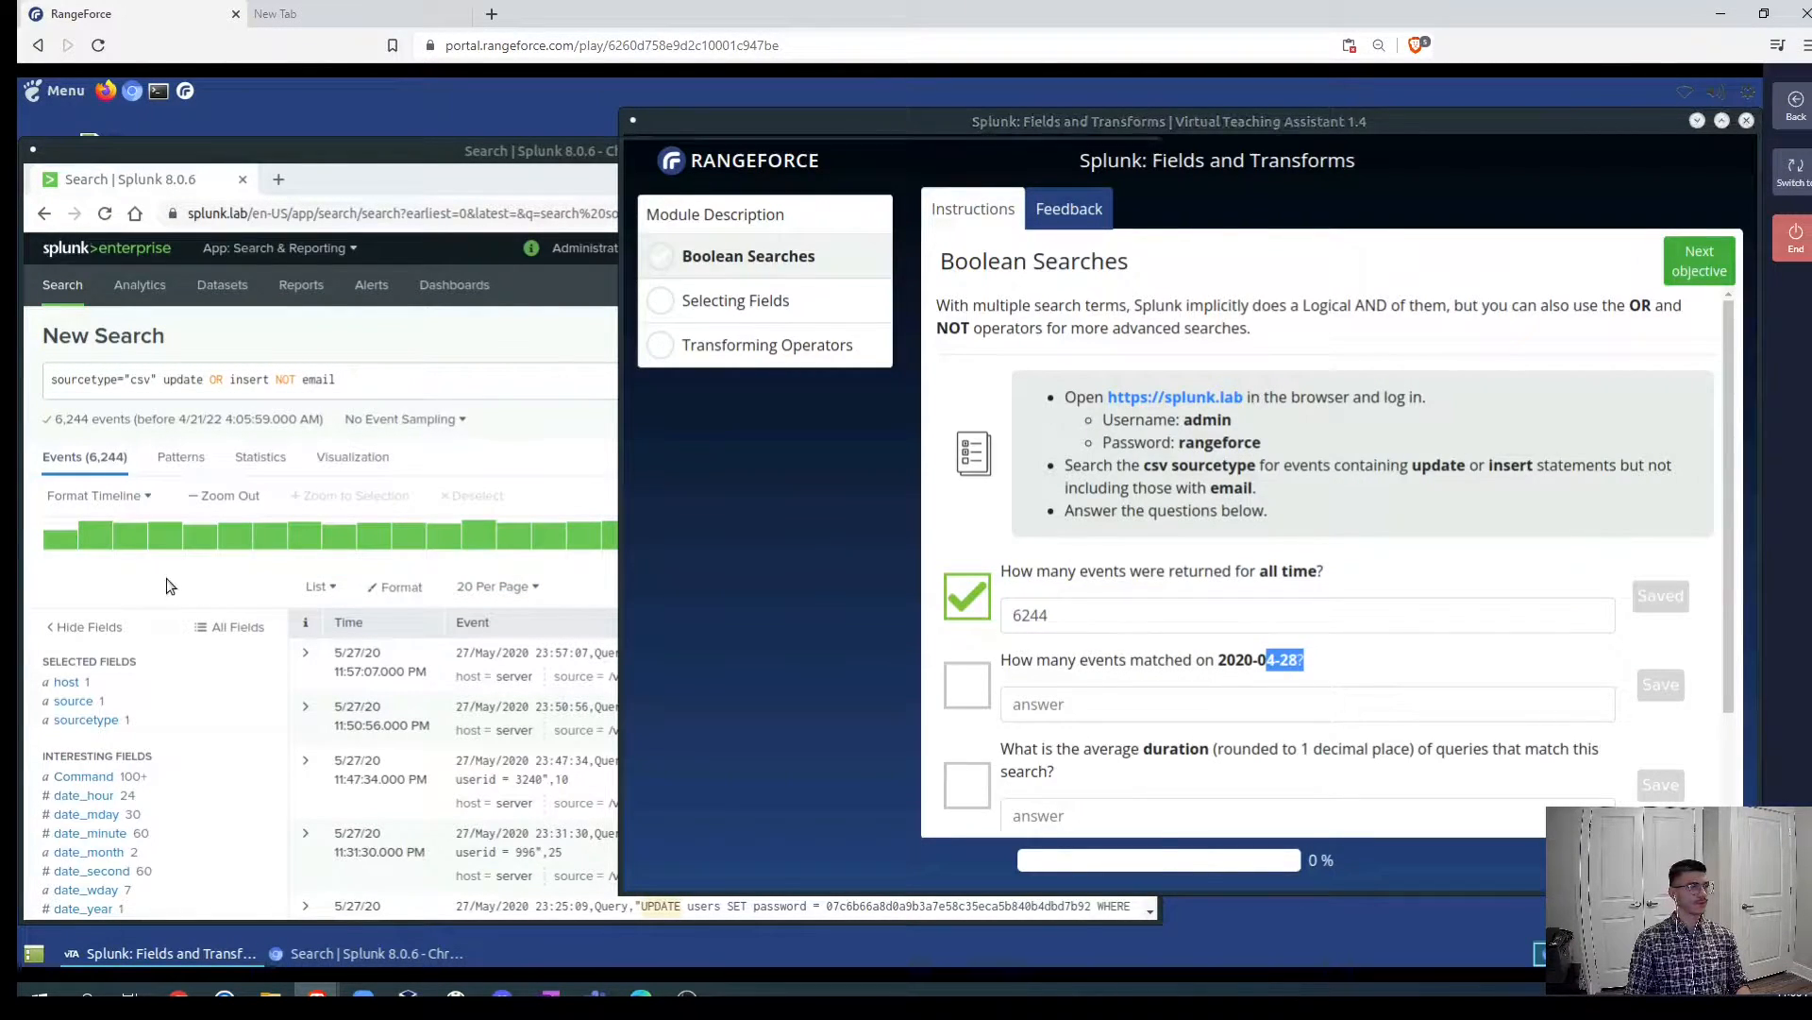
click(166, 578)
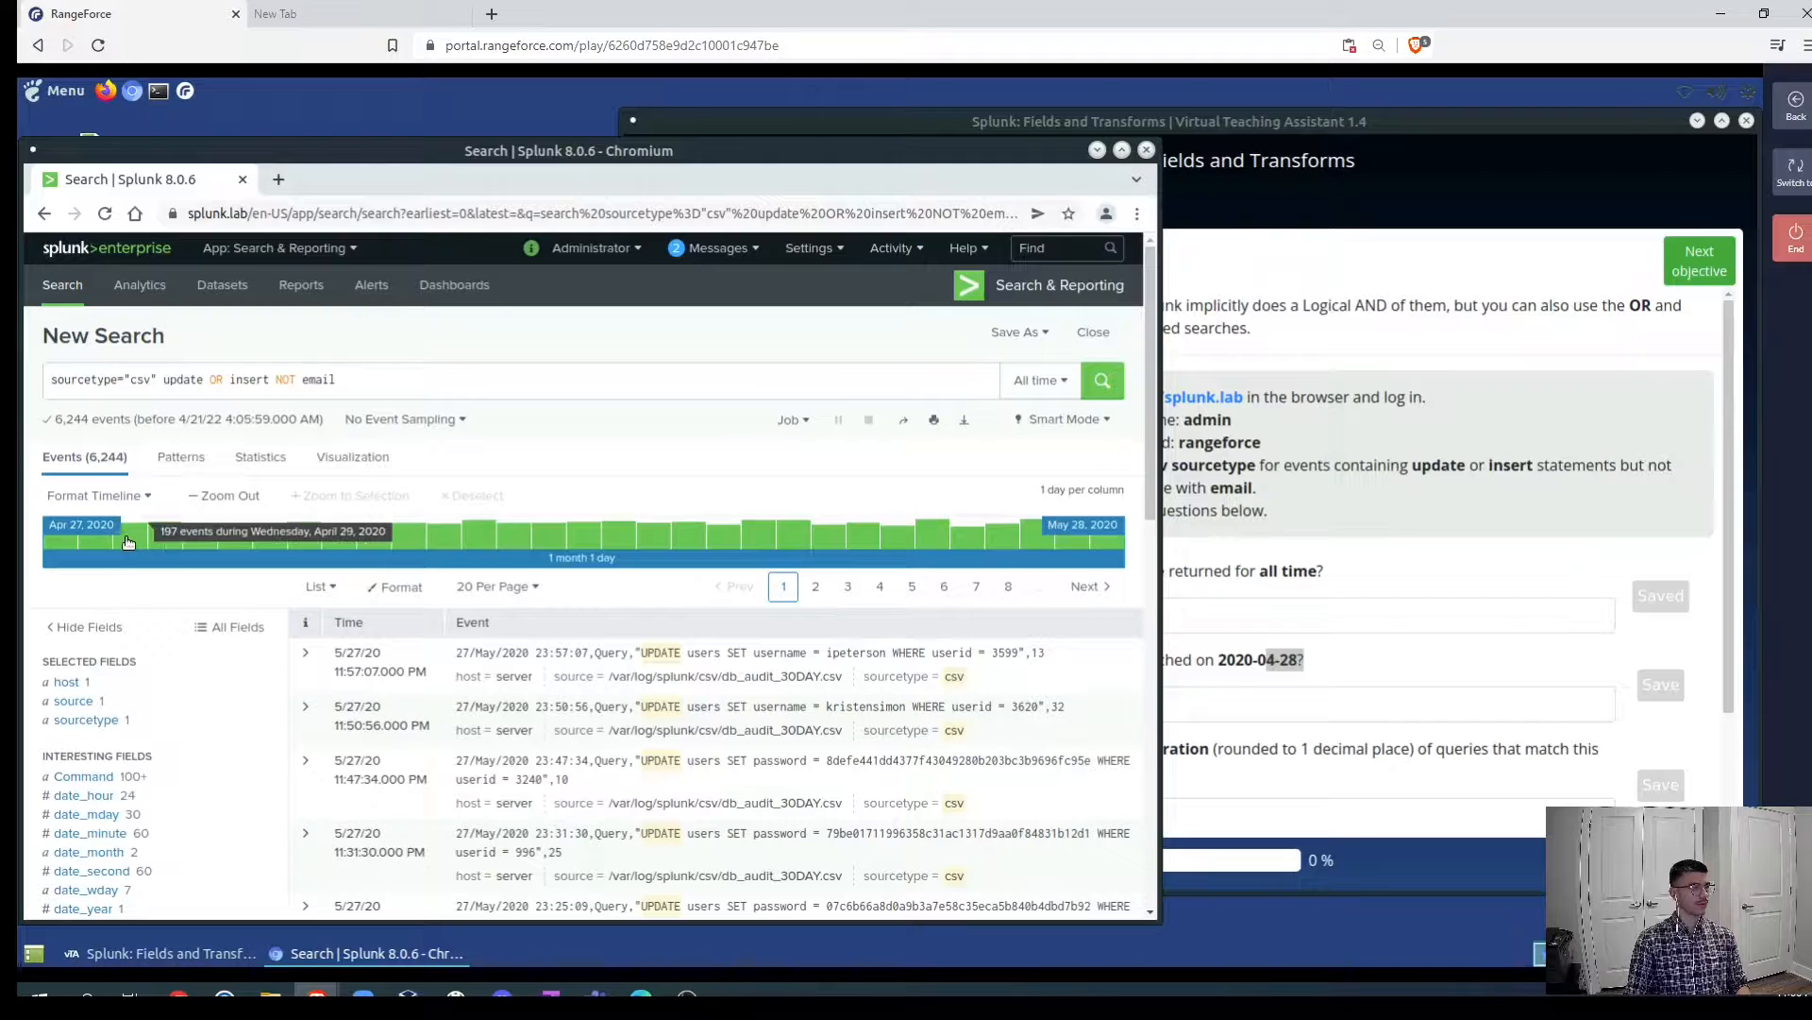
click(97, 543)
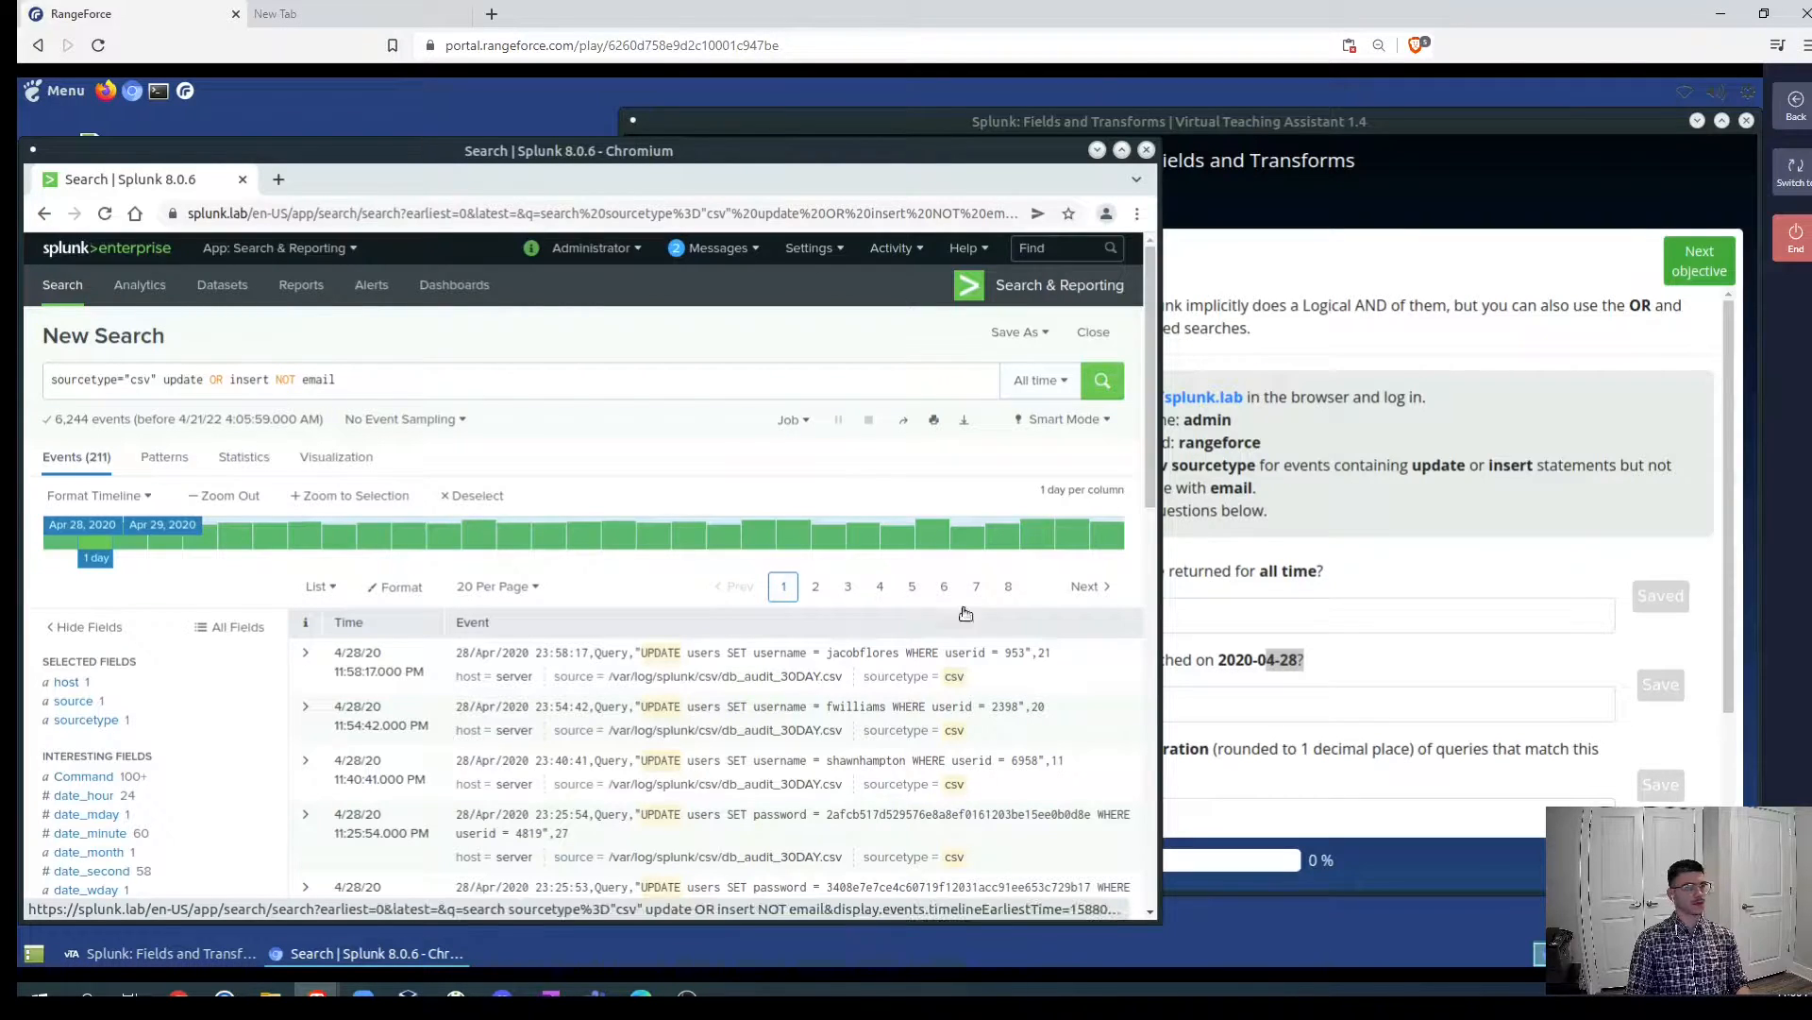
- Save 211 as the answer to how many events matched on 2020-04-28
click(1276, 704)
text(211)
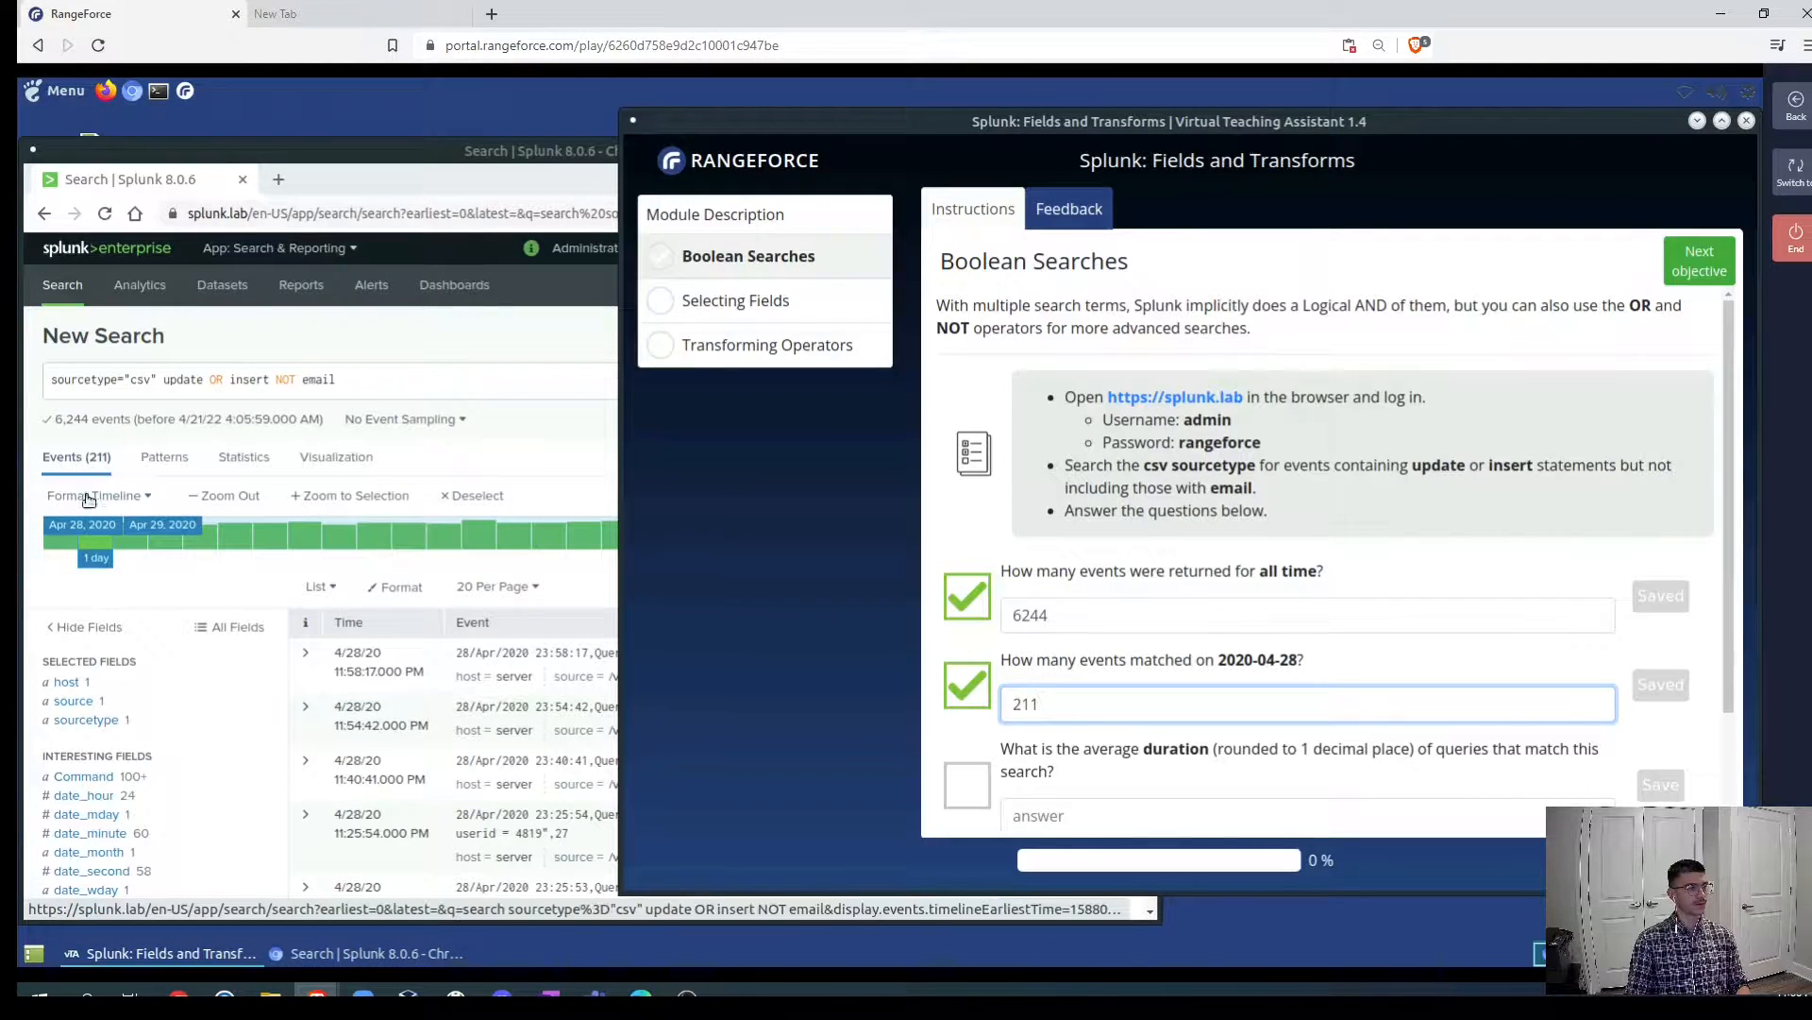
mouse_move(95, 541)
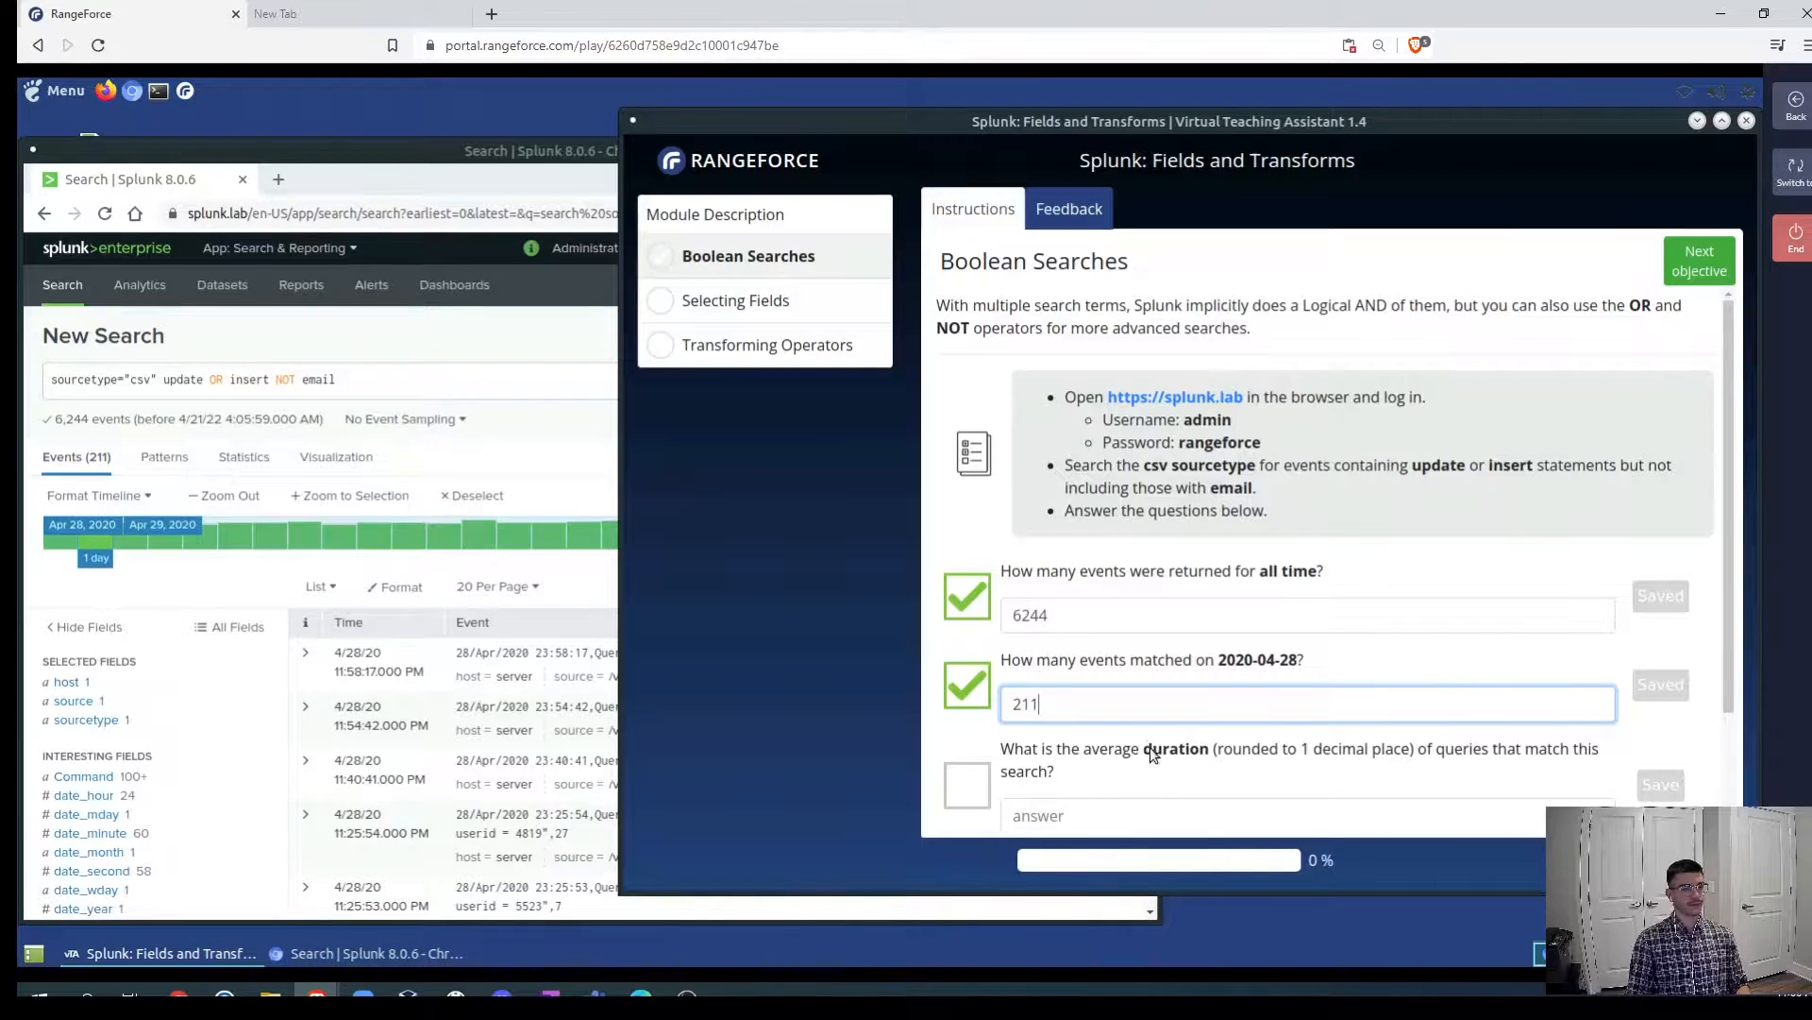
- Add the Duration field to the selected fields and check its average value
scroll(1152, 749, down, 2)
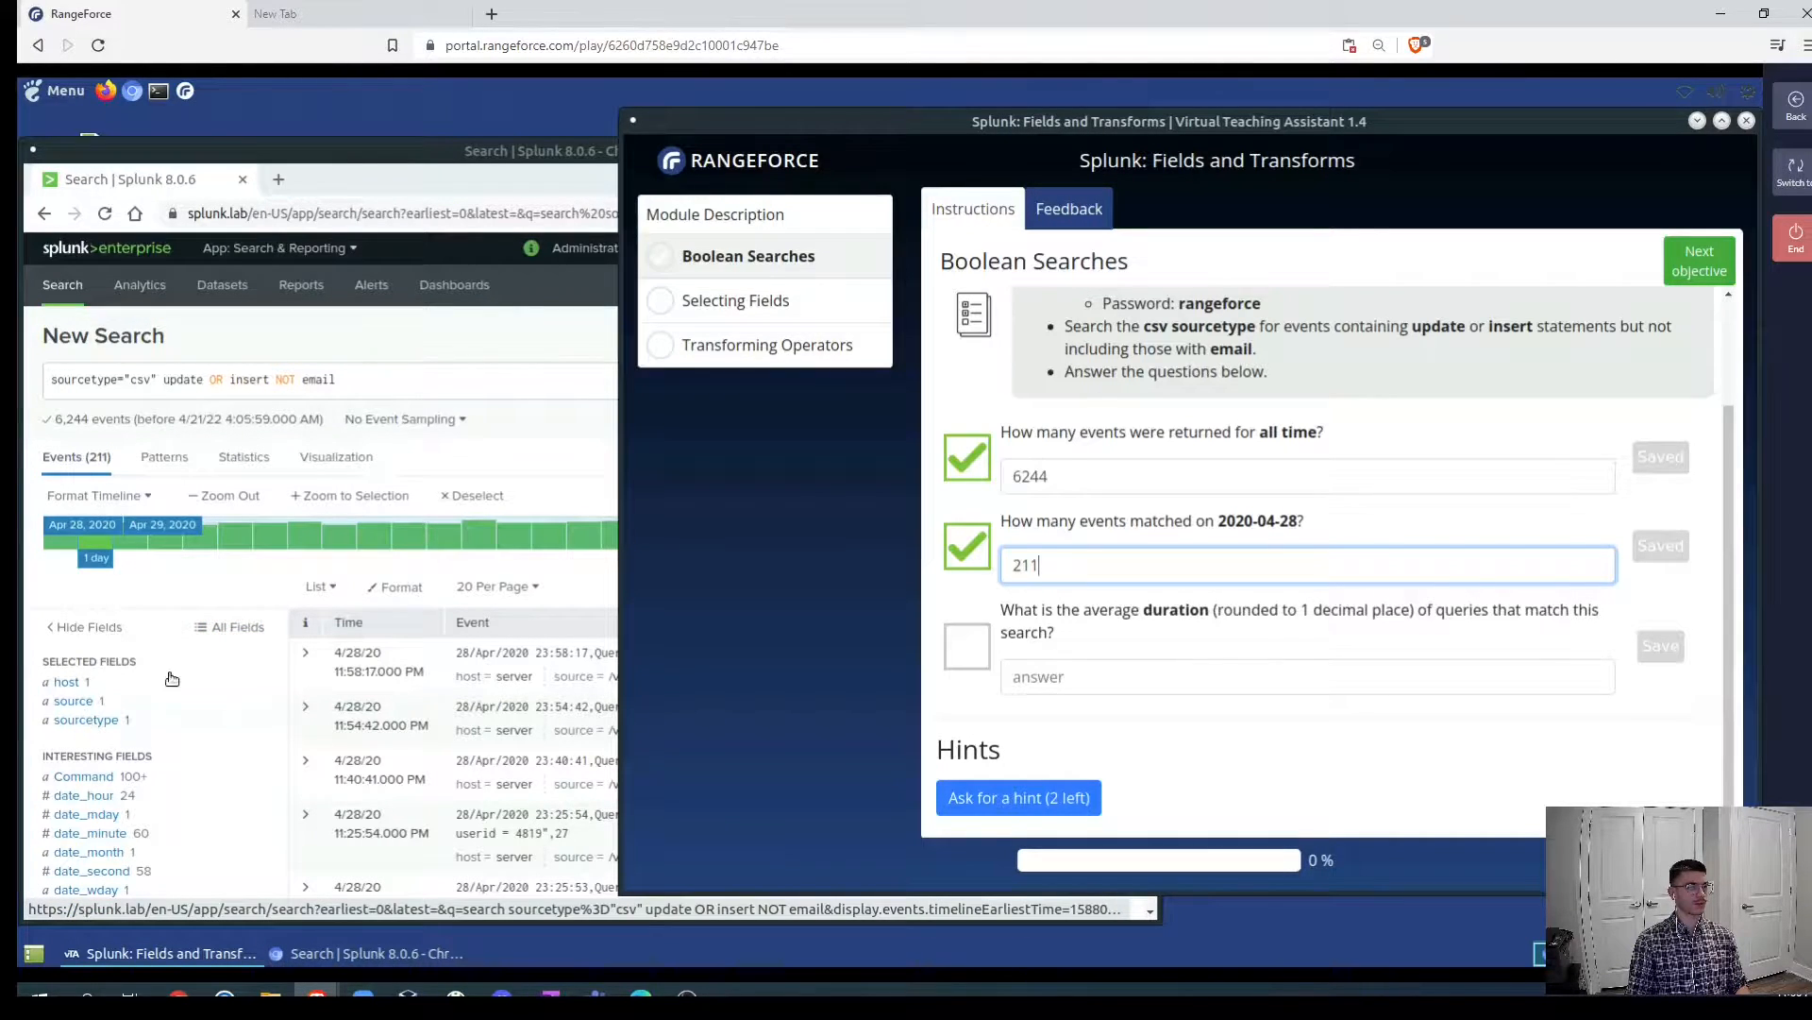
scroll(94, 840, down, 3)
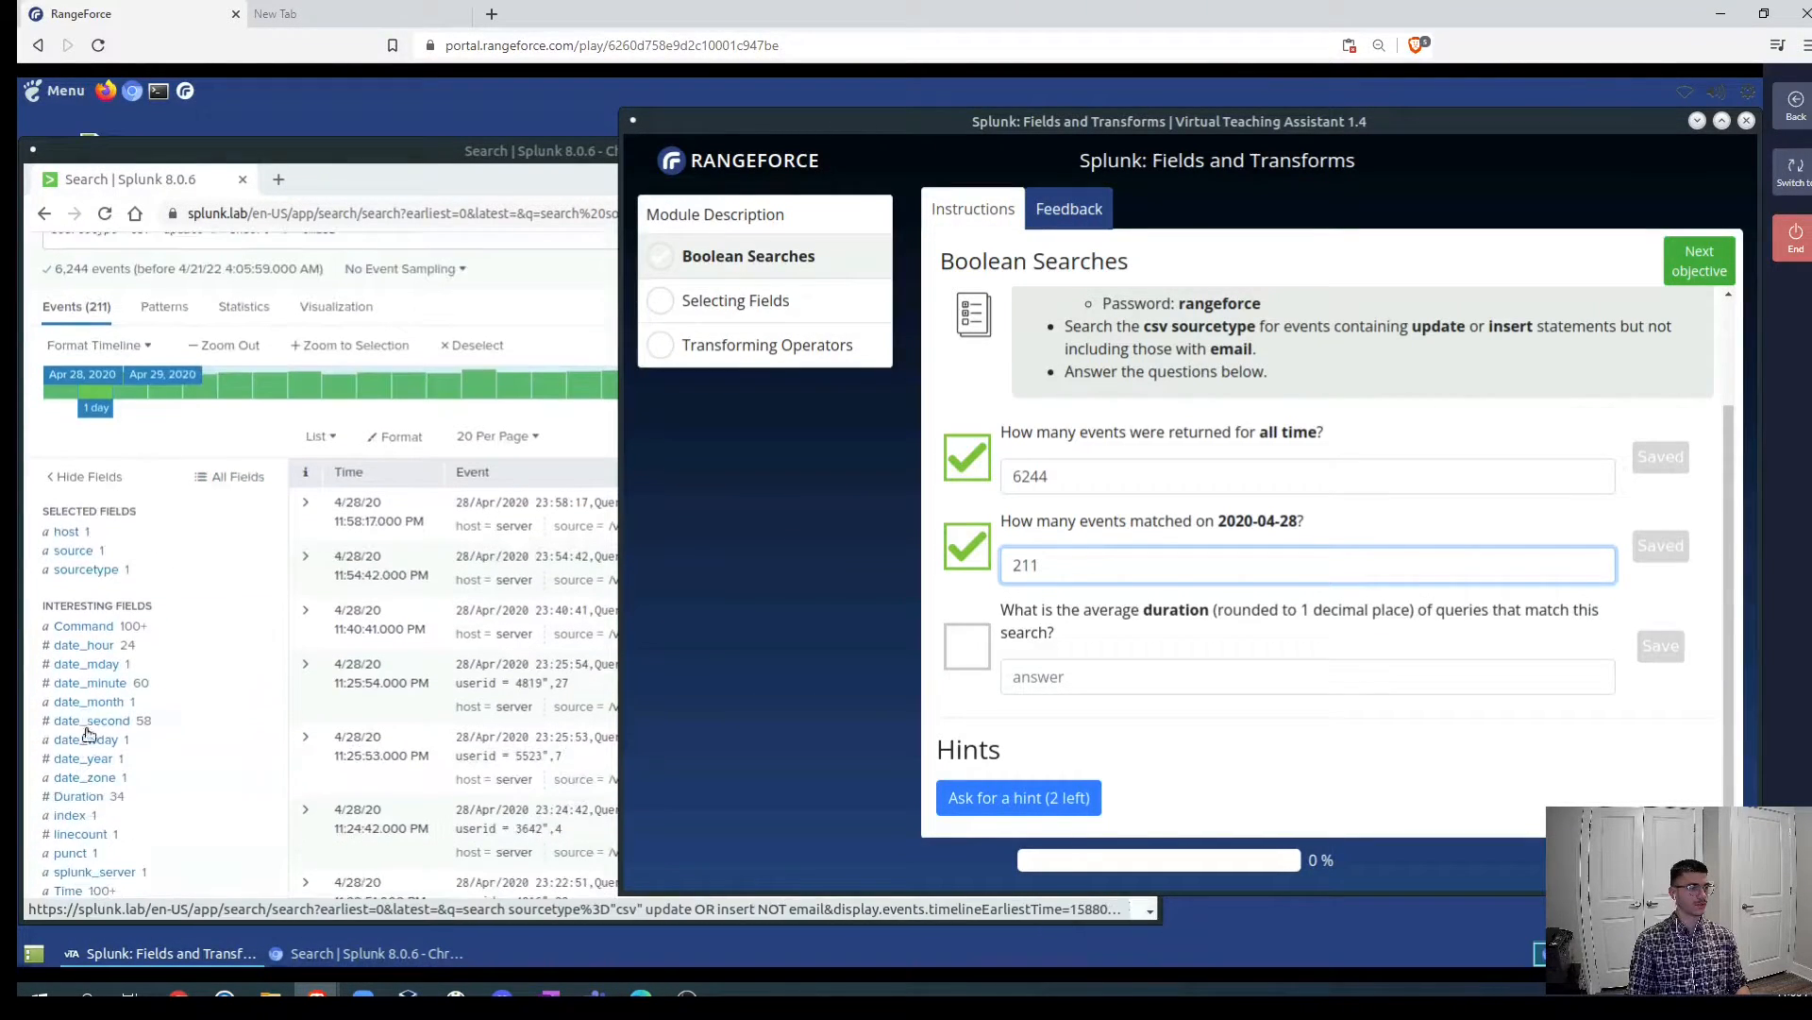
click(77, 798)
click(769, 451)
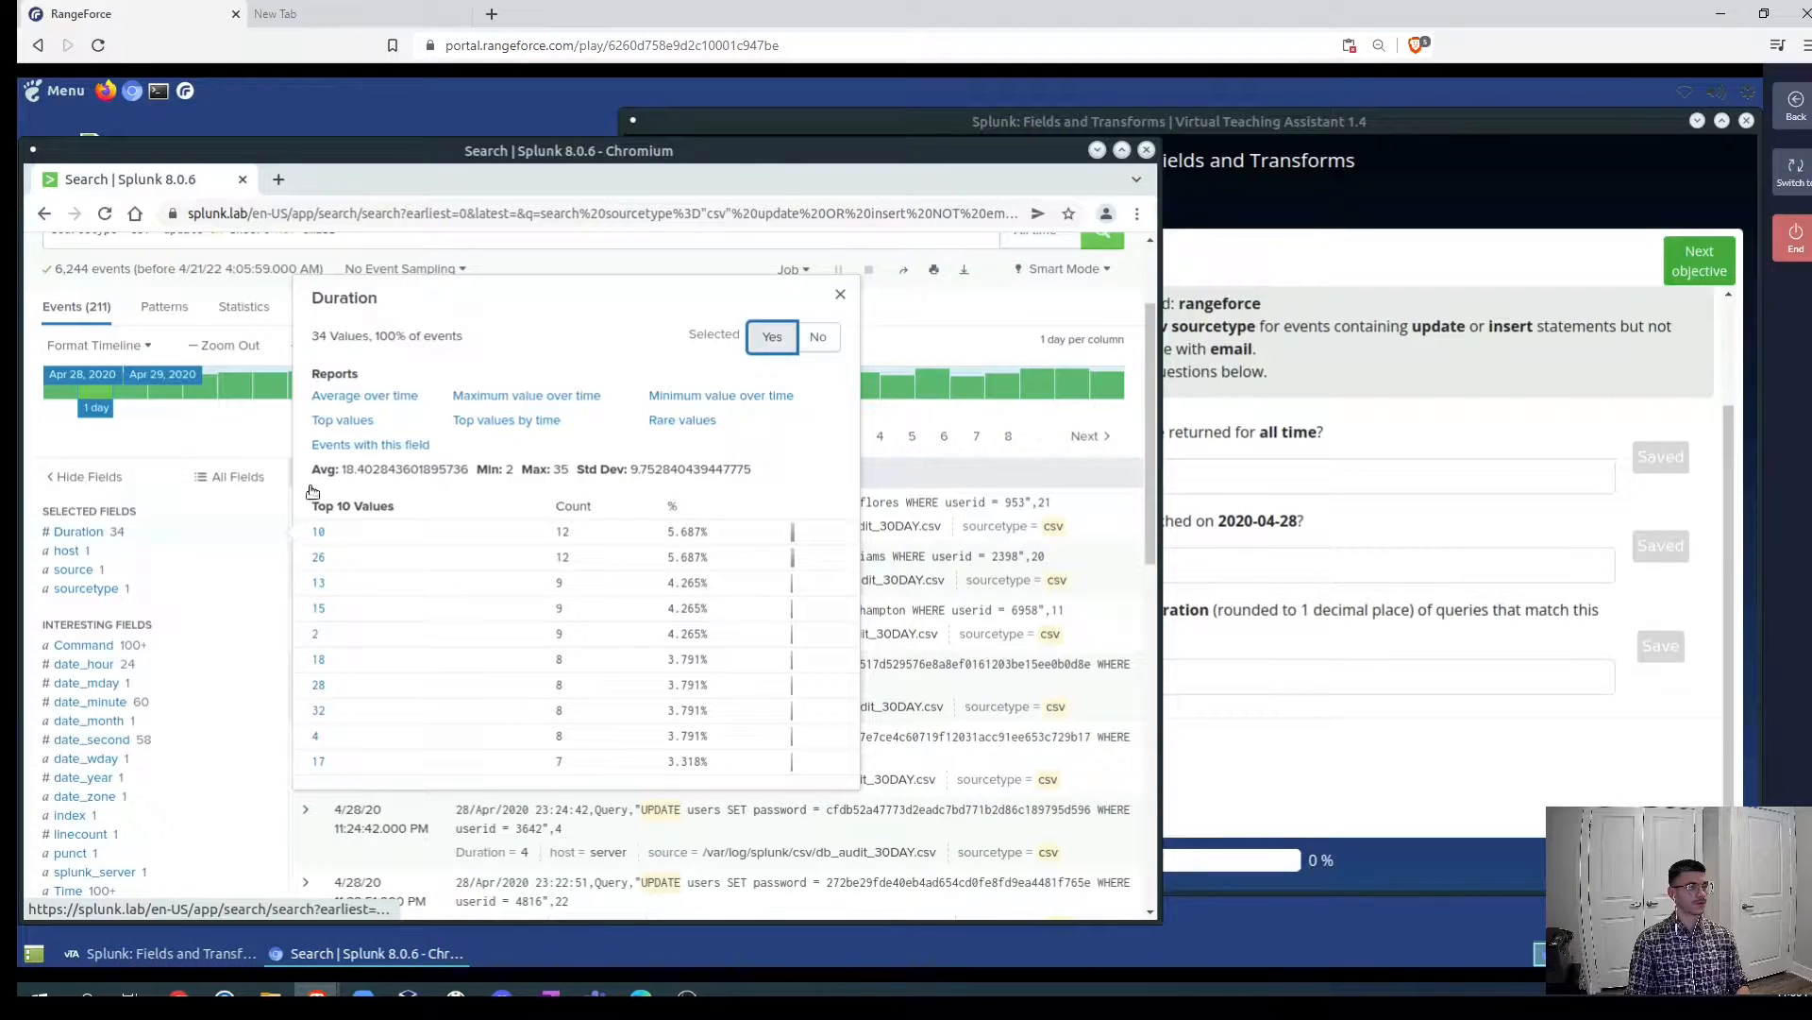
drag(361, 469, 342, 469)
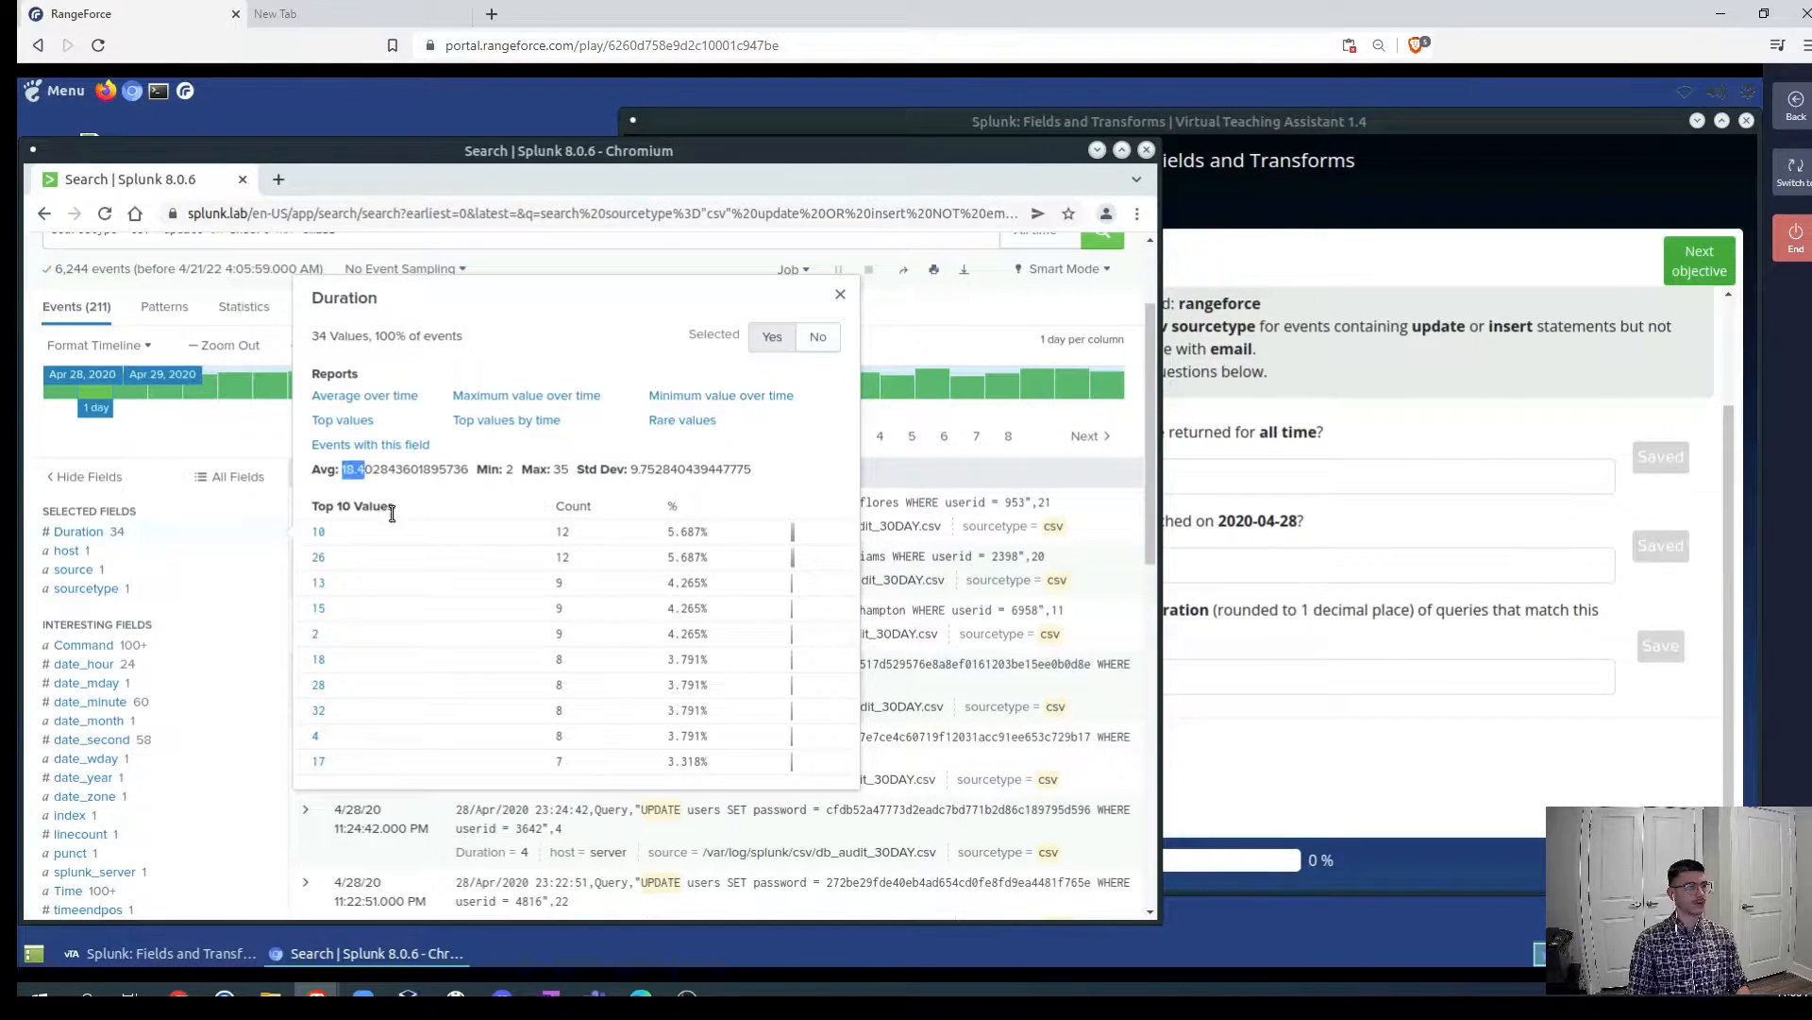
- Save 18.4 as the average duration answer and proceed to the Selecting Fields objective
click(1220, 678)
text(18.4)
key(Return)
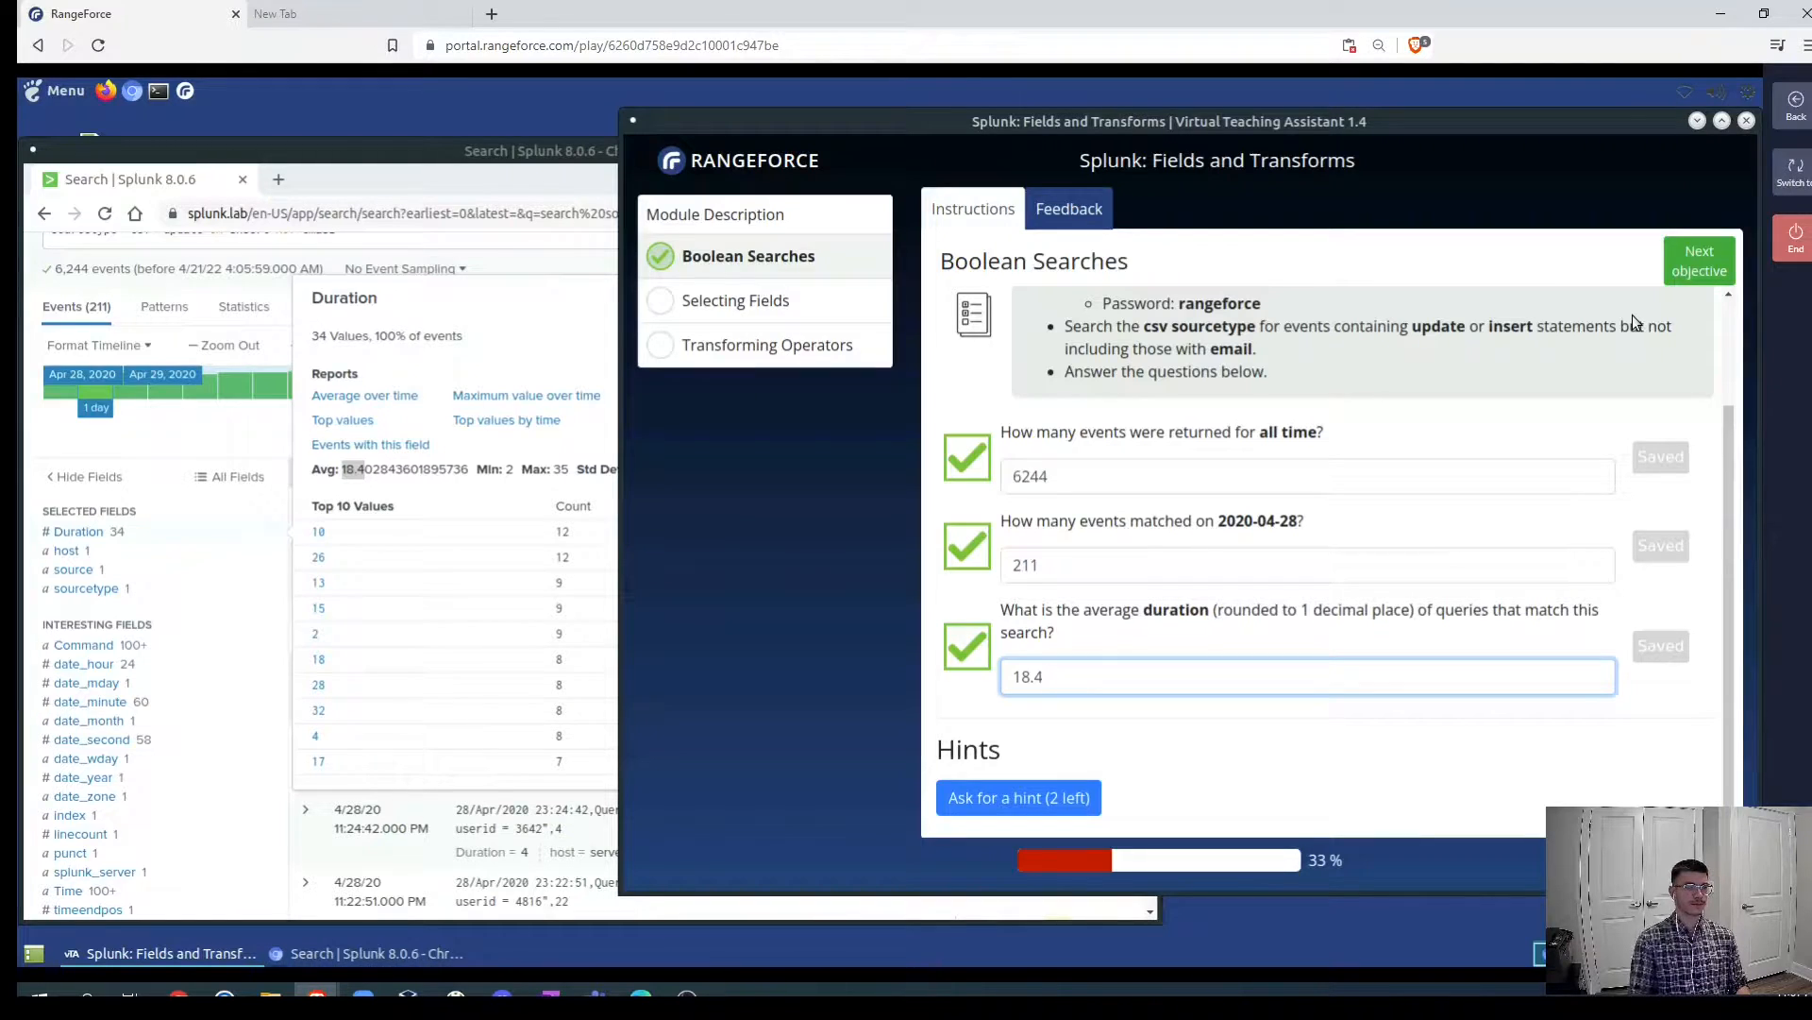
click(1699, 272)
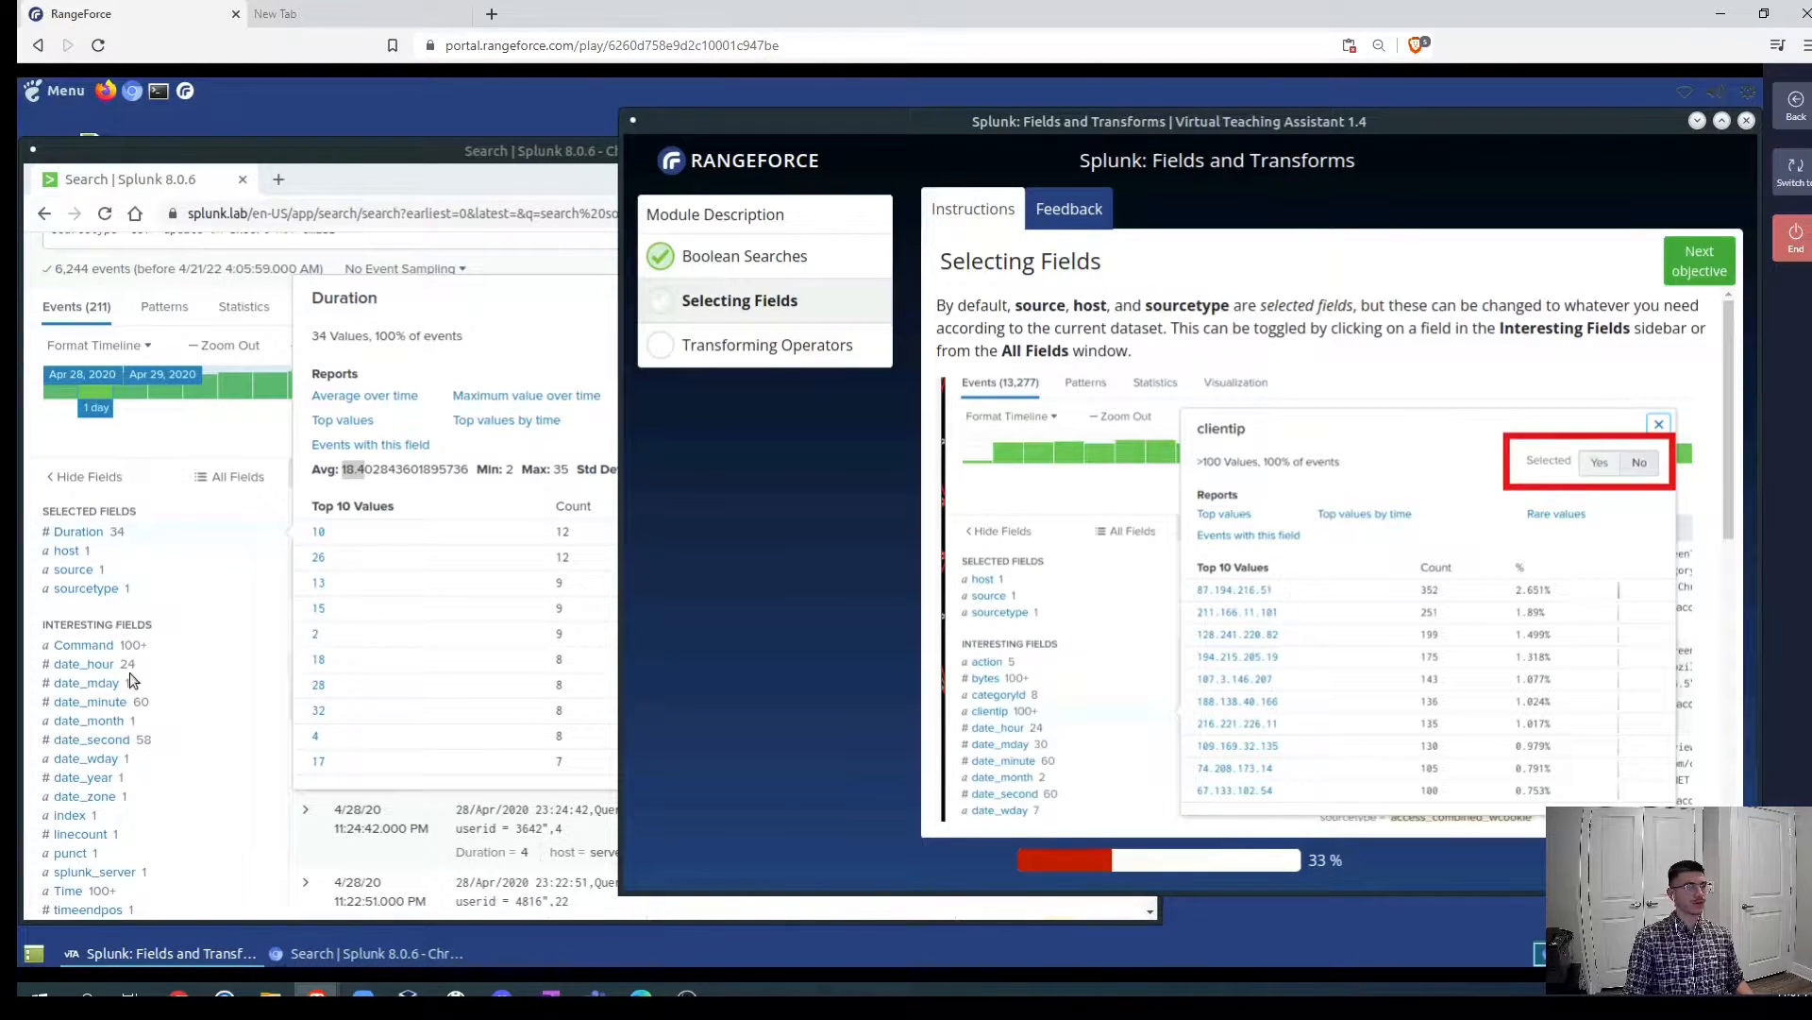
- Look through the full list of available fields in the Select Fields window and close it without changes
click(246, 478)
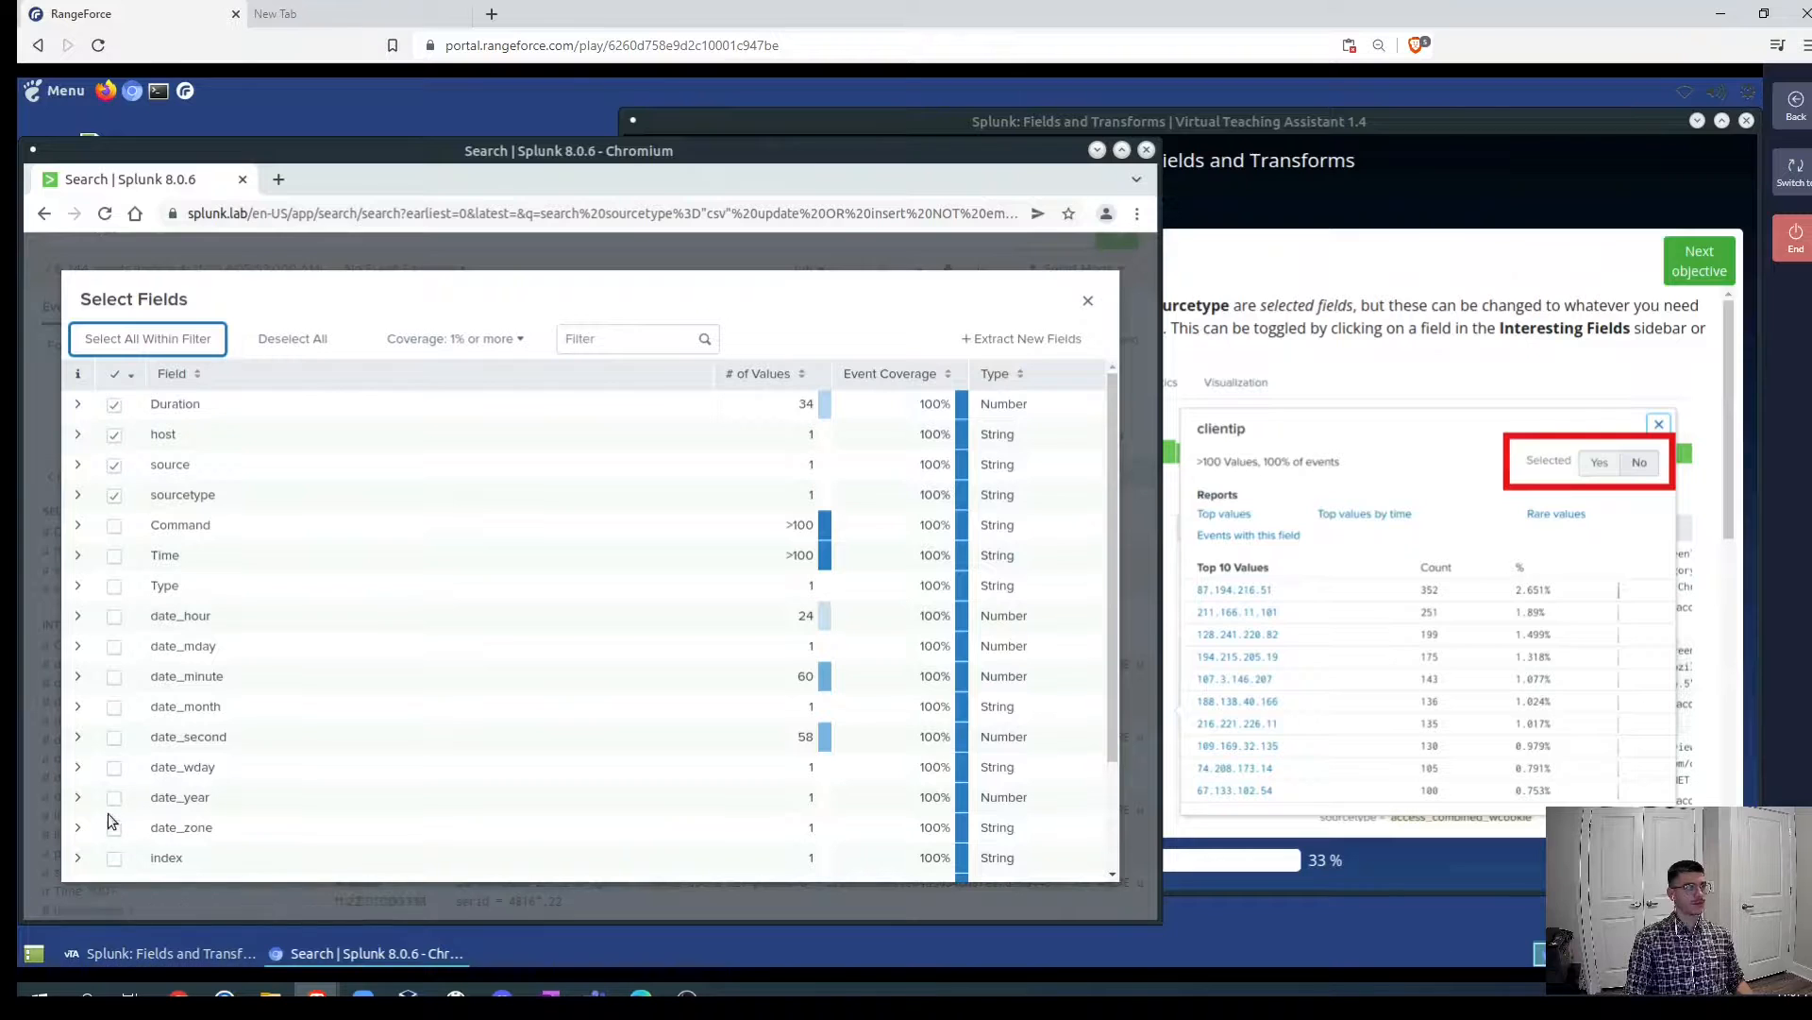
click(627, 340)
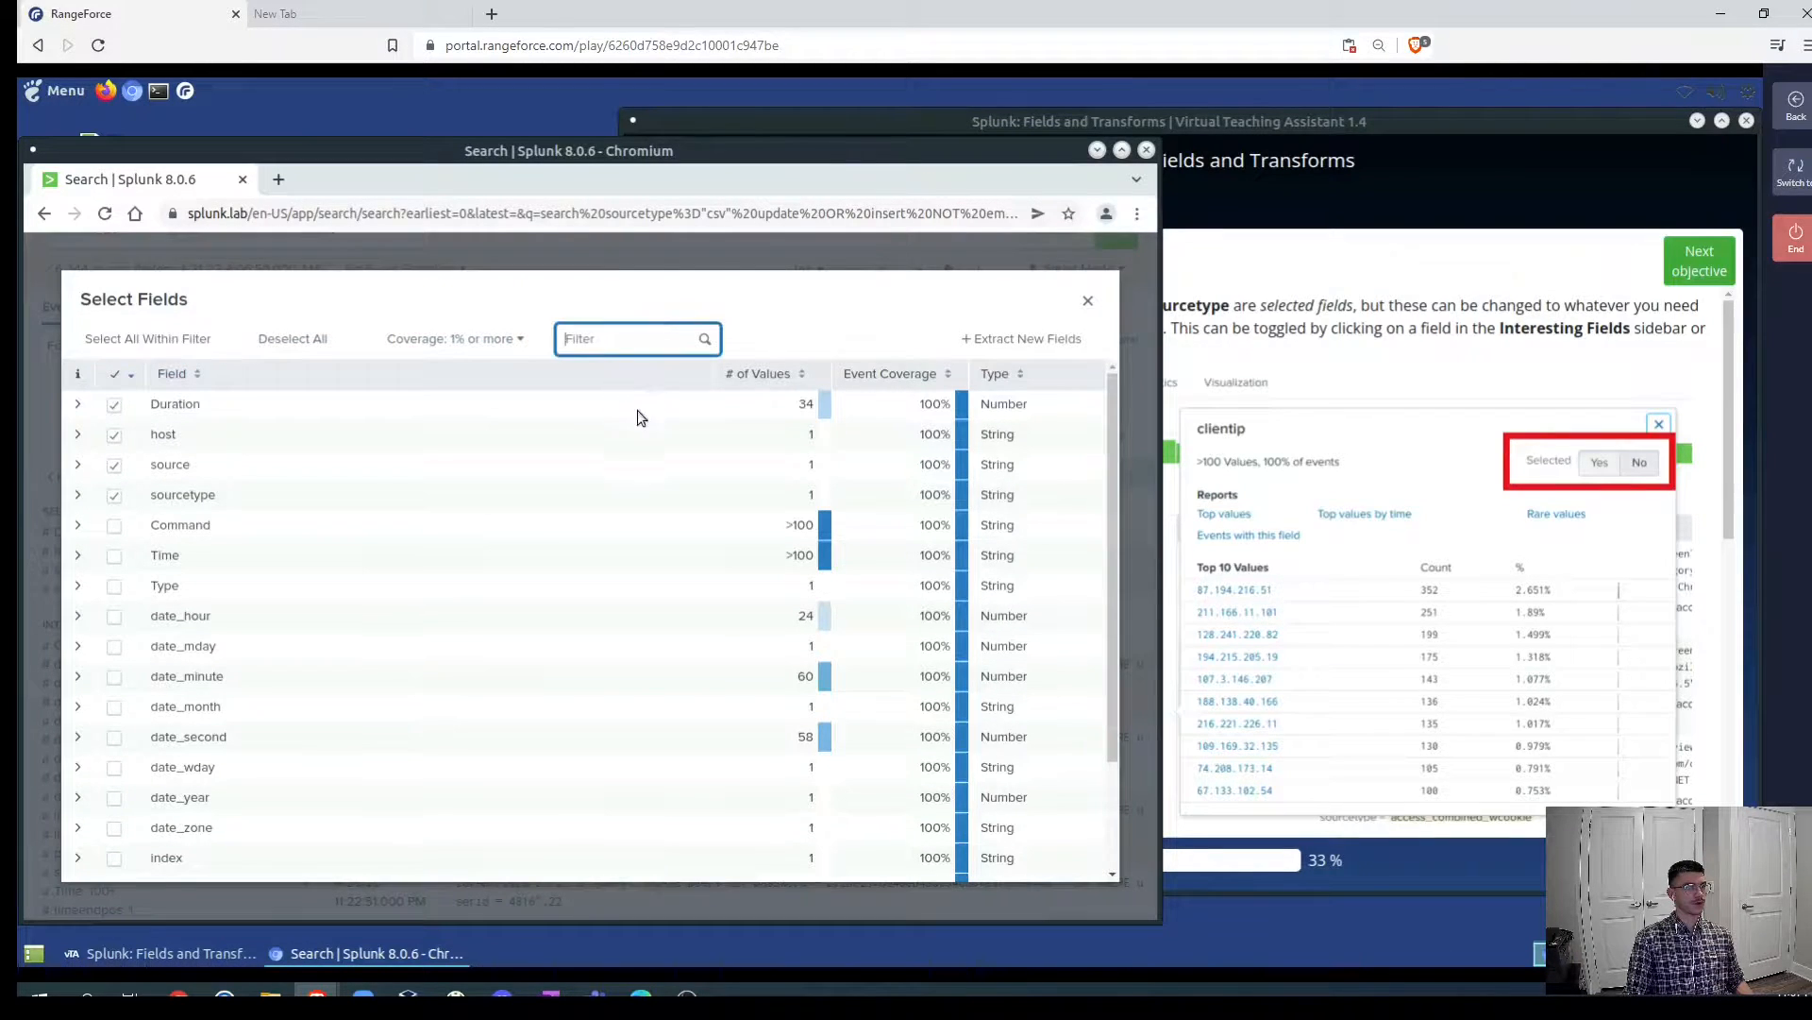
scroll(467, 677, down, 3)
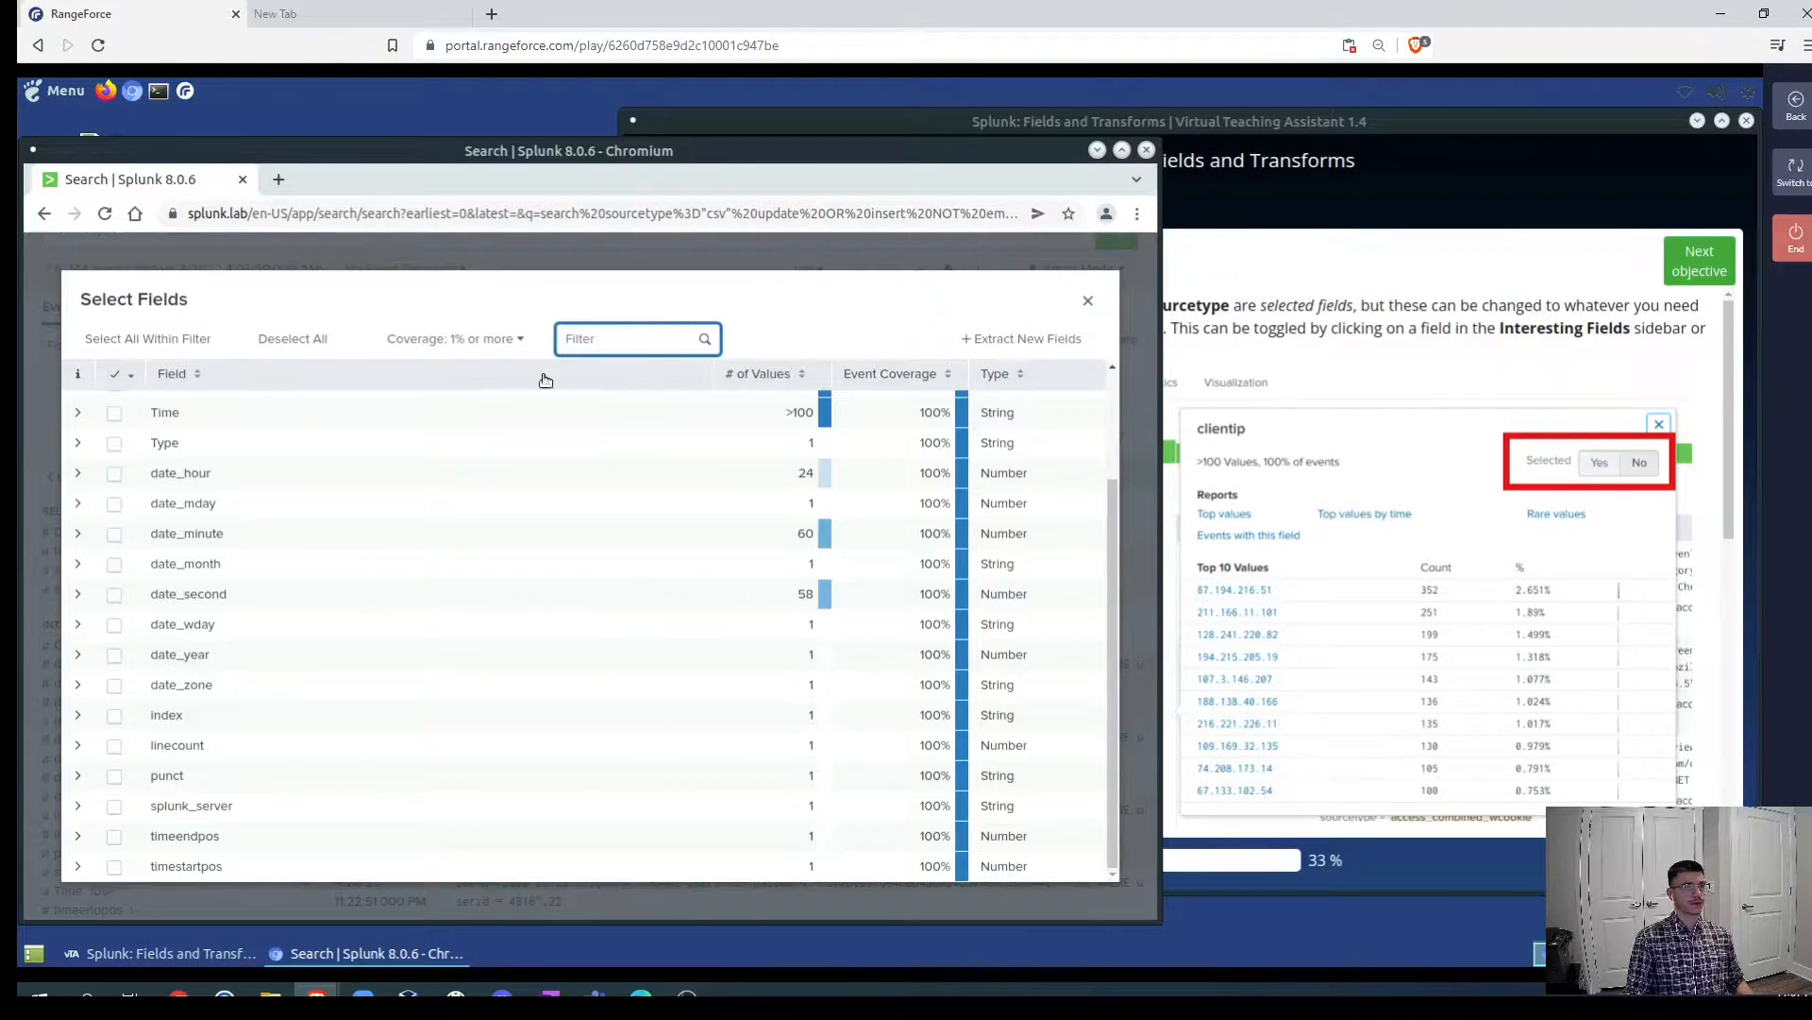
click(1086, 304)
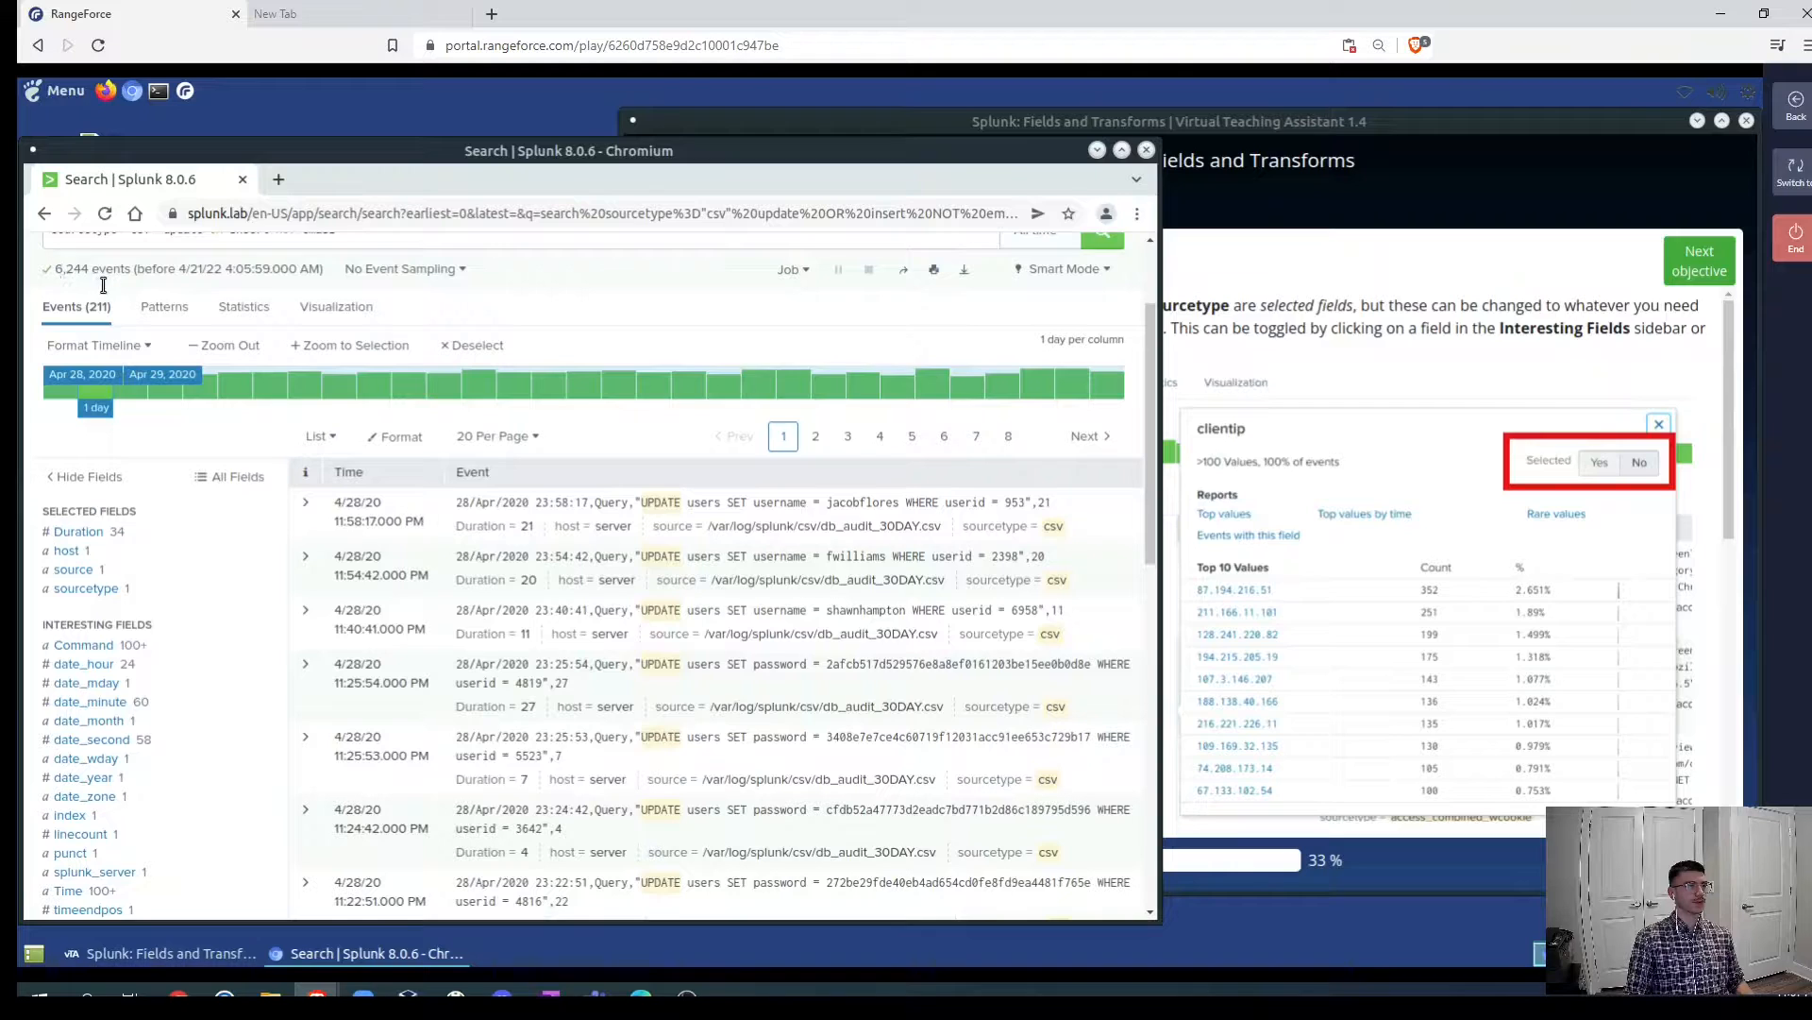
scroll(43, 321, up, 1)
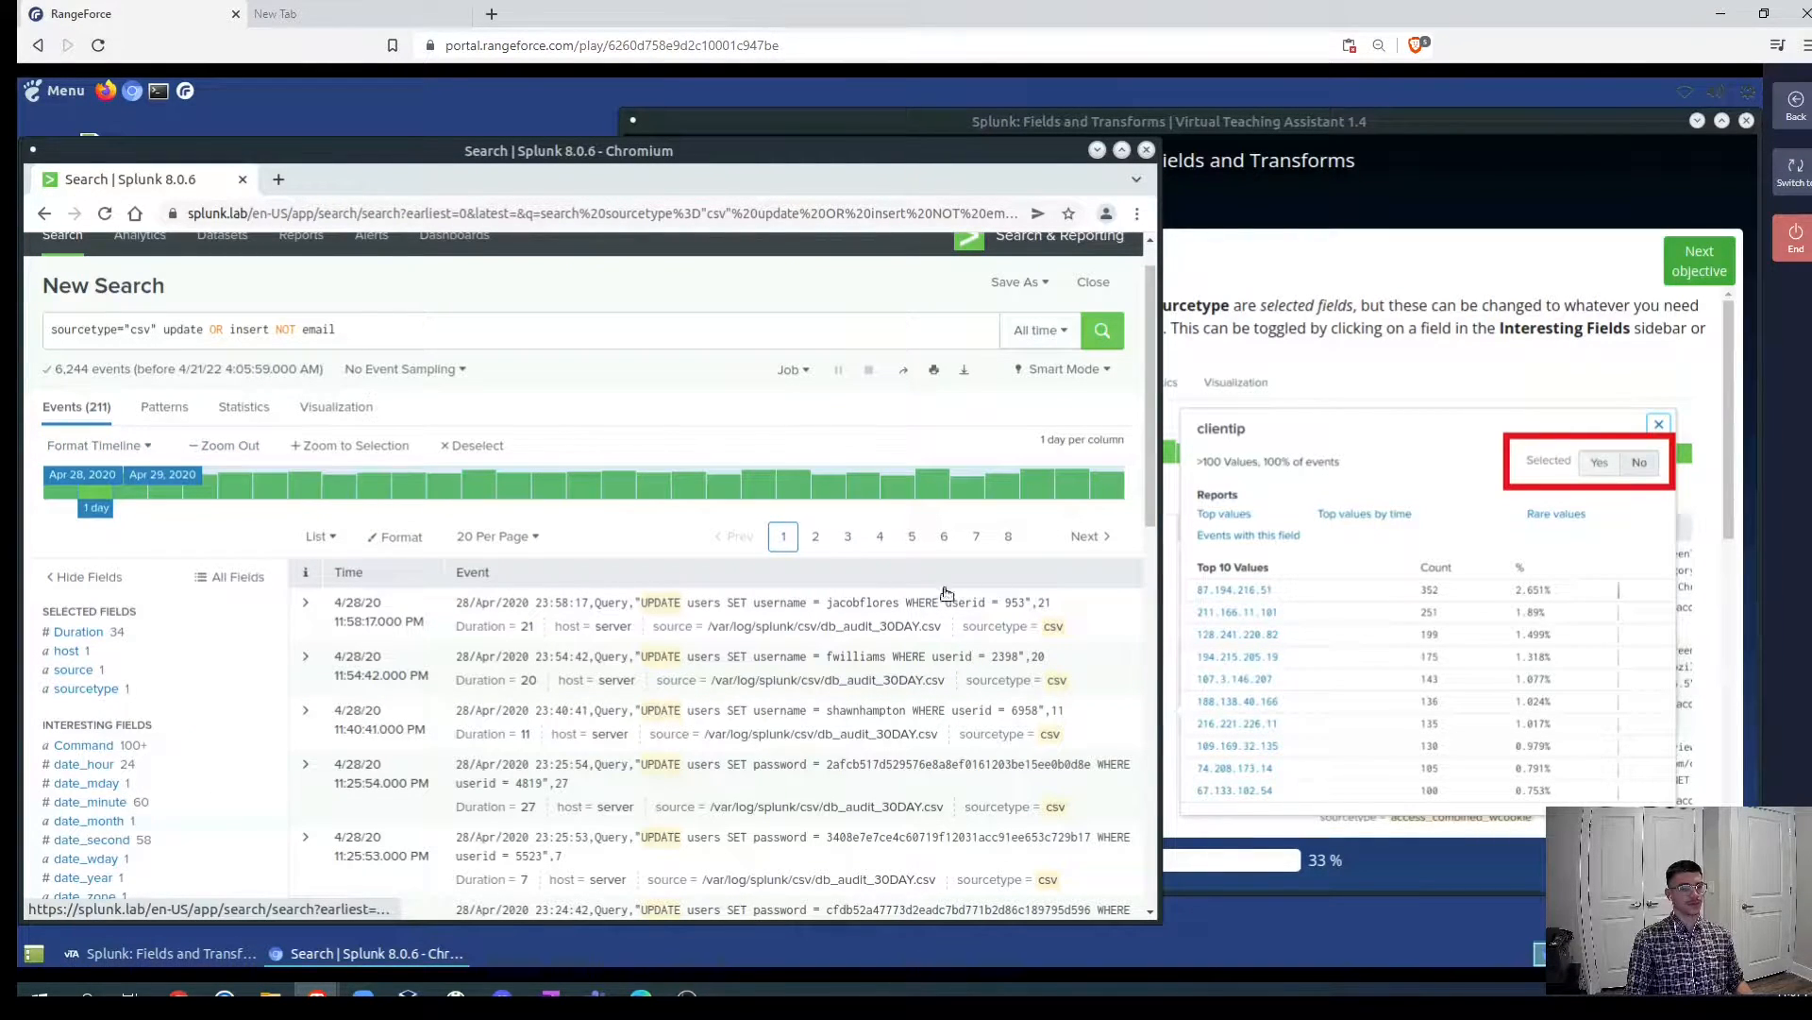
- Read the Selecting Fields task and its questions in the Virtual Teaching Assistant
click(1385, 383)
scroll(1286, 581, down, 4)
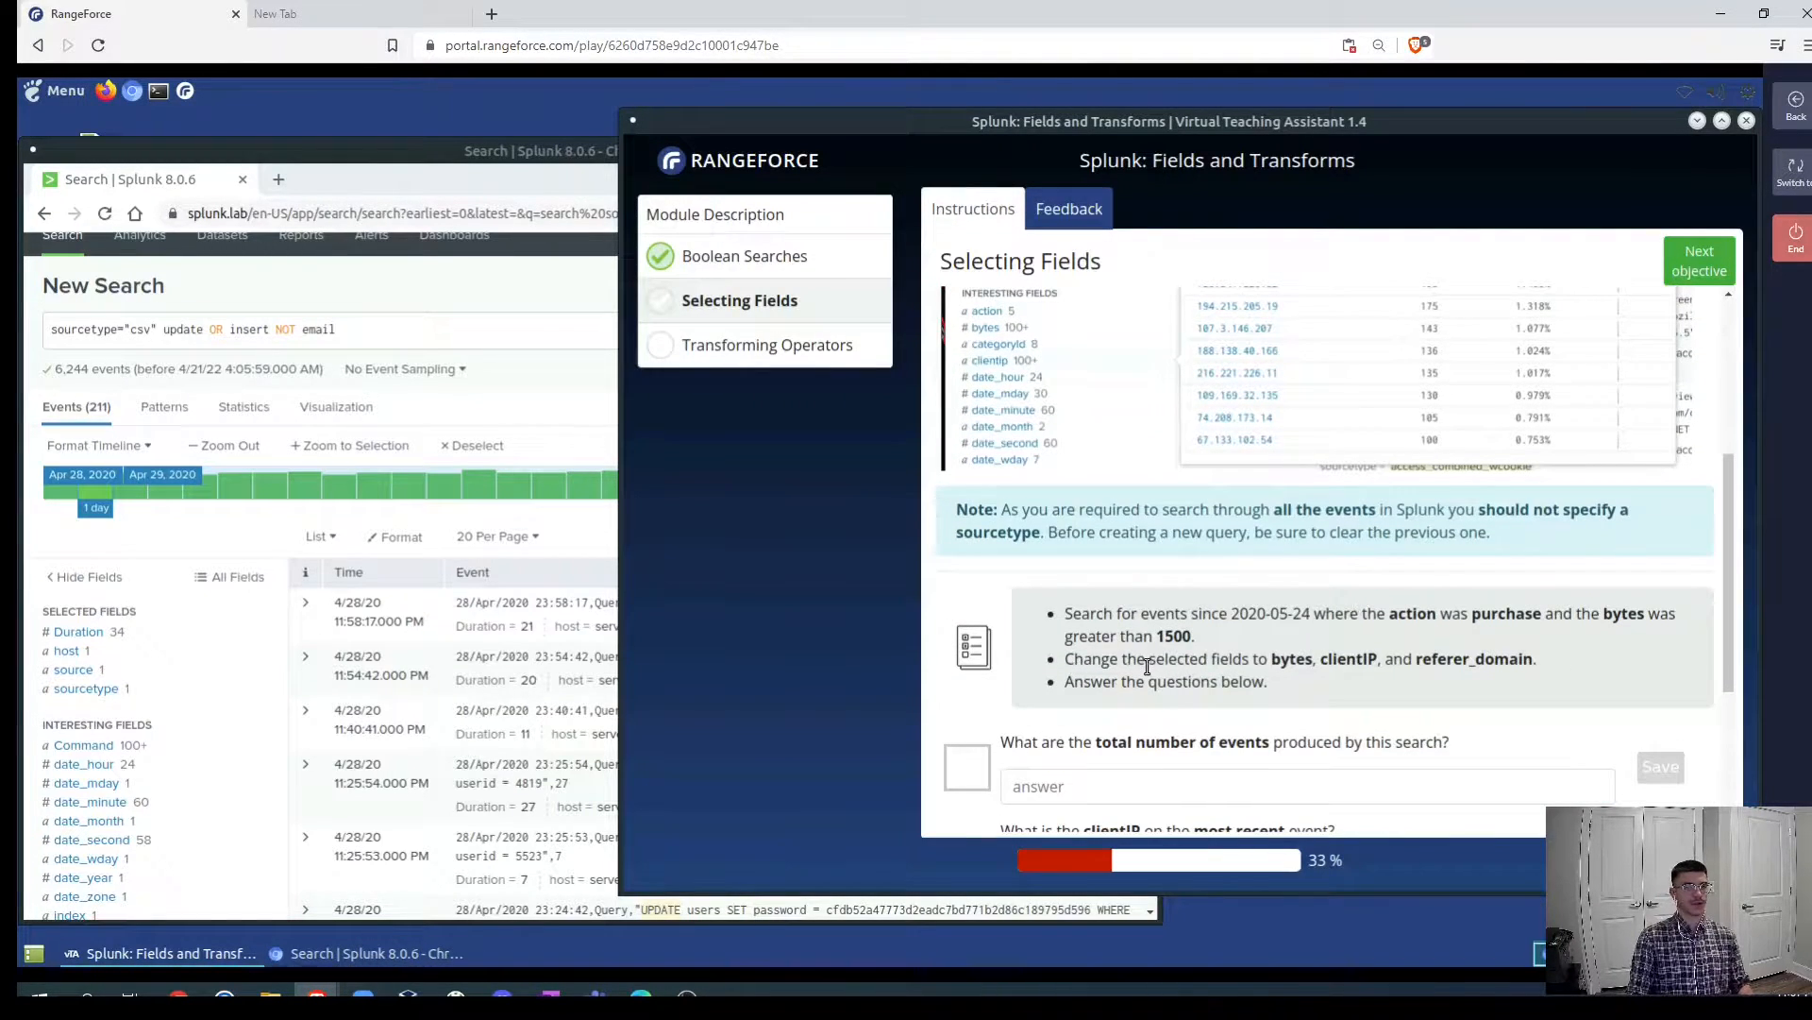
scroll(1150, 668, down, 2)
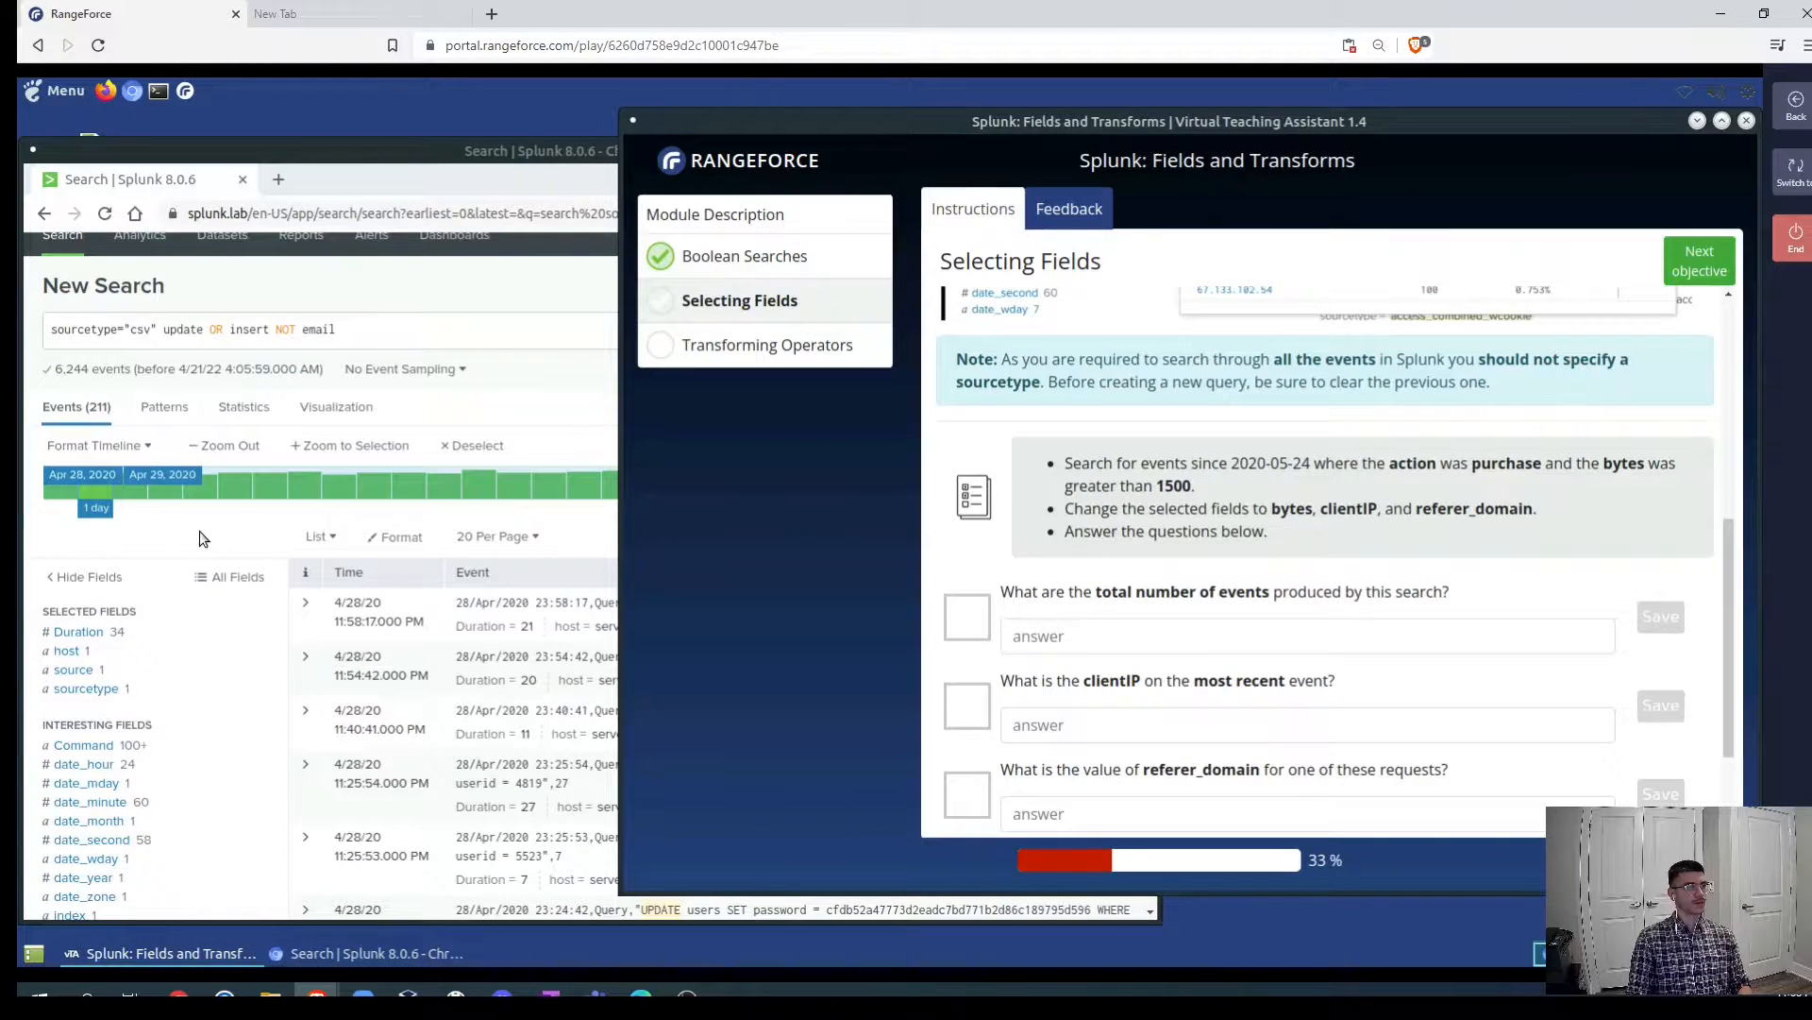
- Clear the timeline selection in the Splunk search results and select May 24, 2020 instead
click(200, 530)
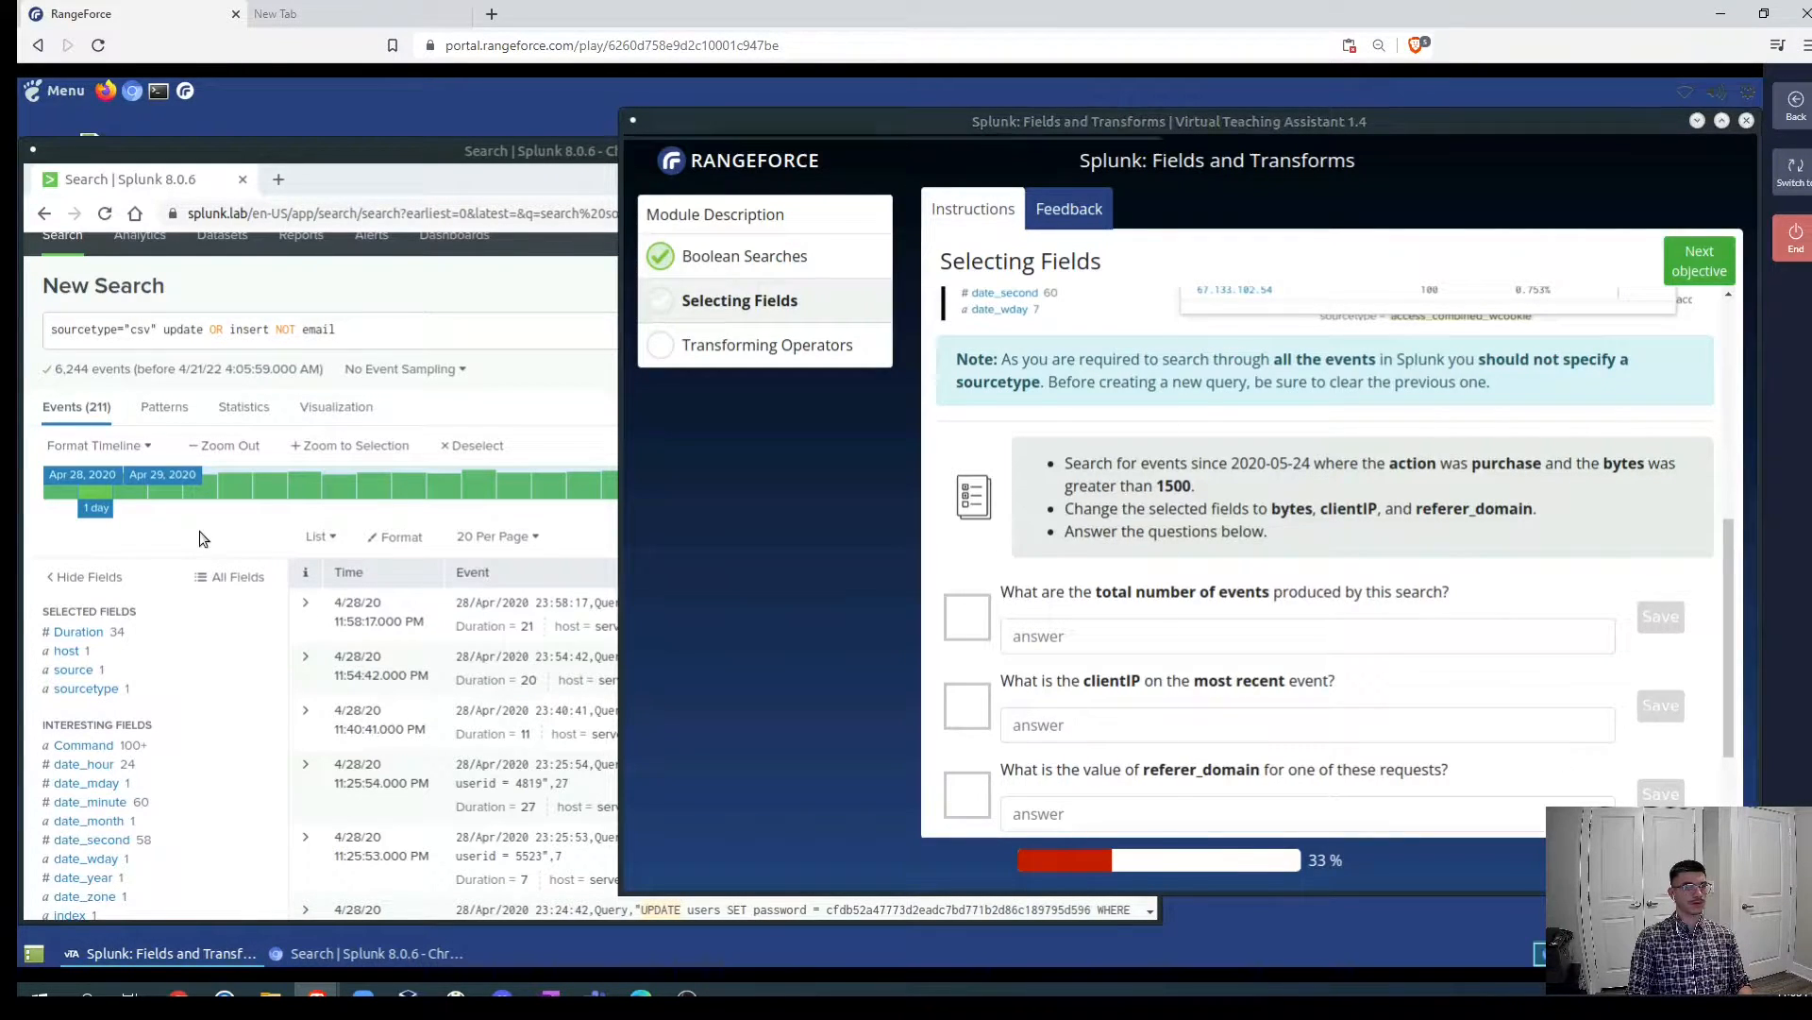
click(475, 445)
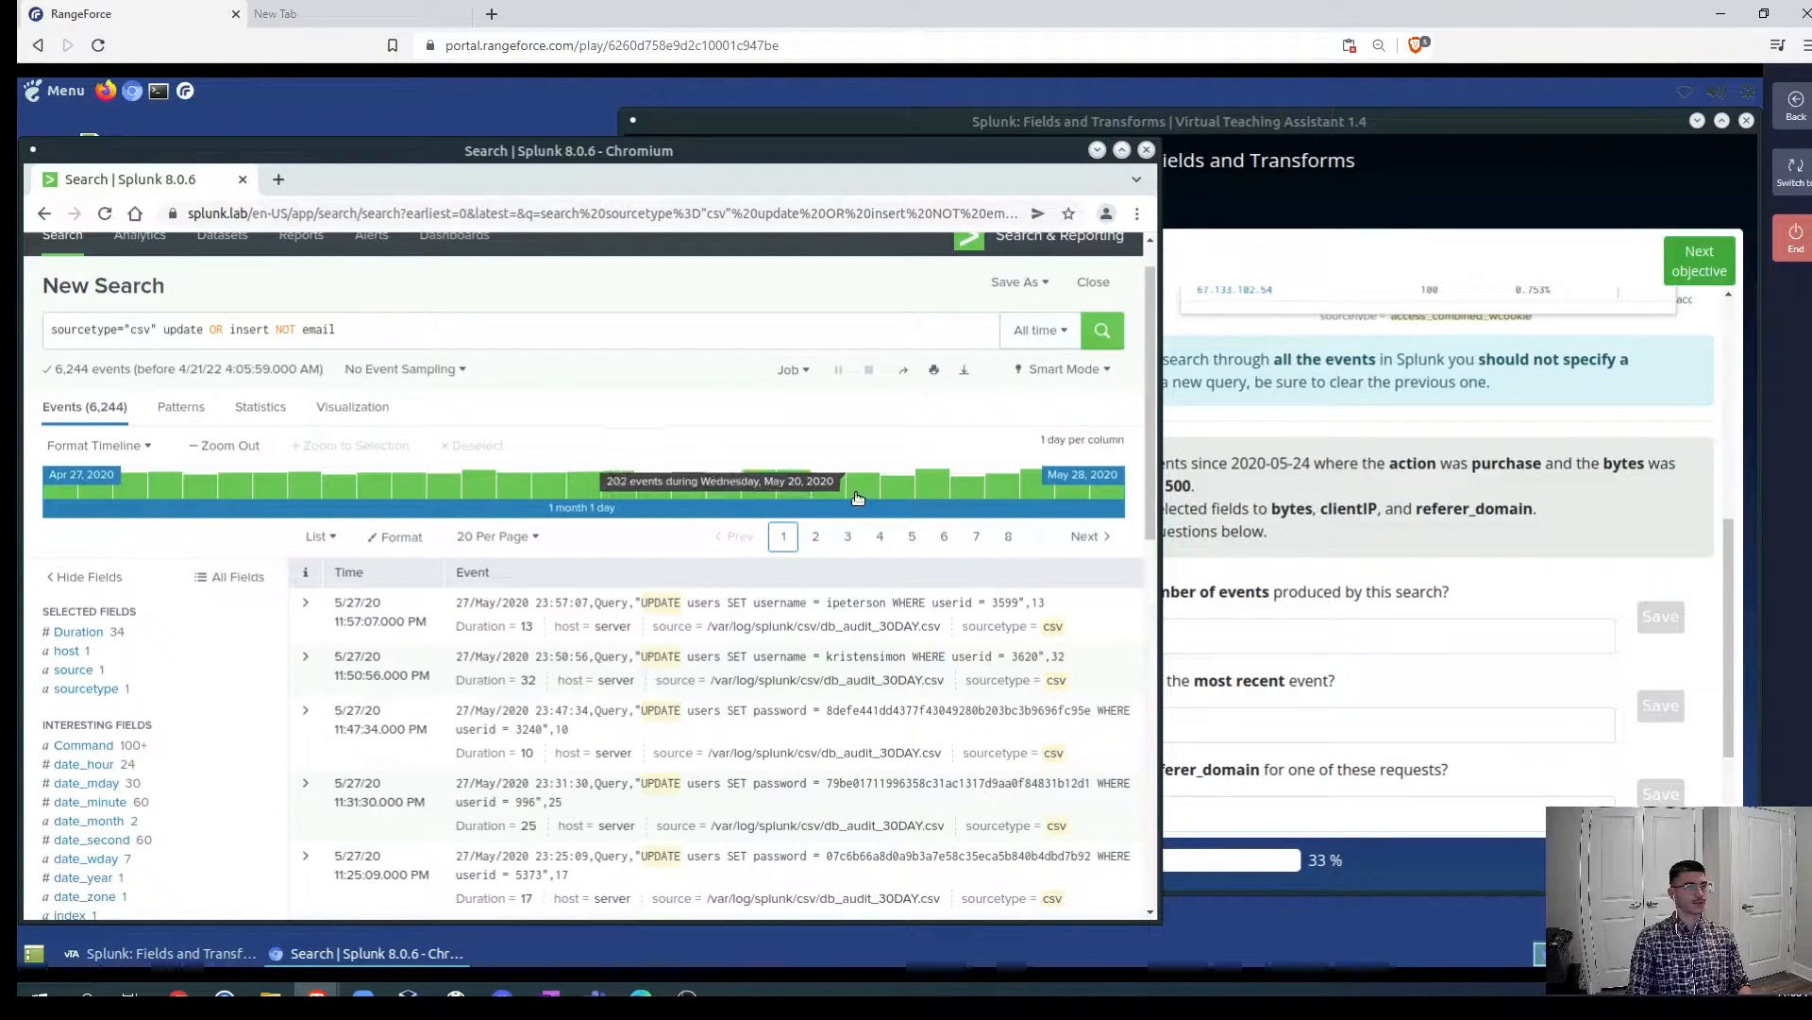
click(1002, 485)
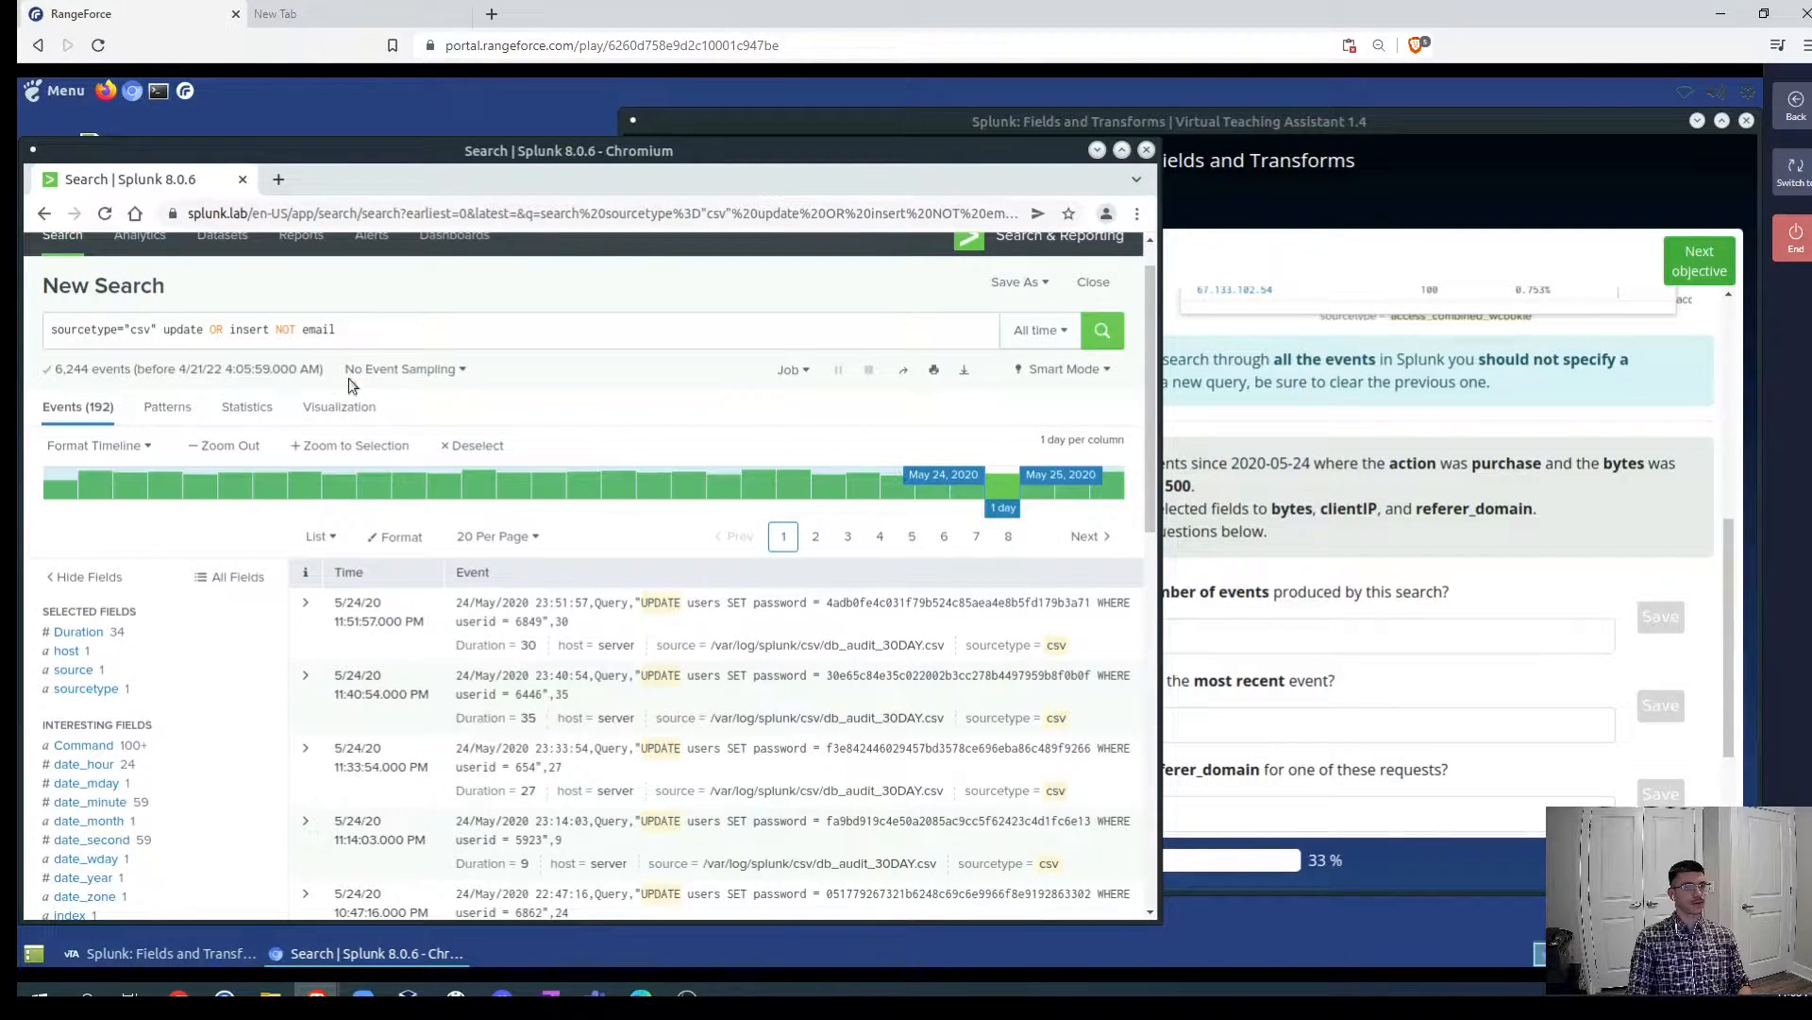
- Replace the search terms following sourcetype="csv" with action=purchase bytes>1500 and run the search
drag(358, 333, 156, 331)
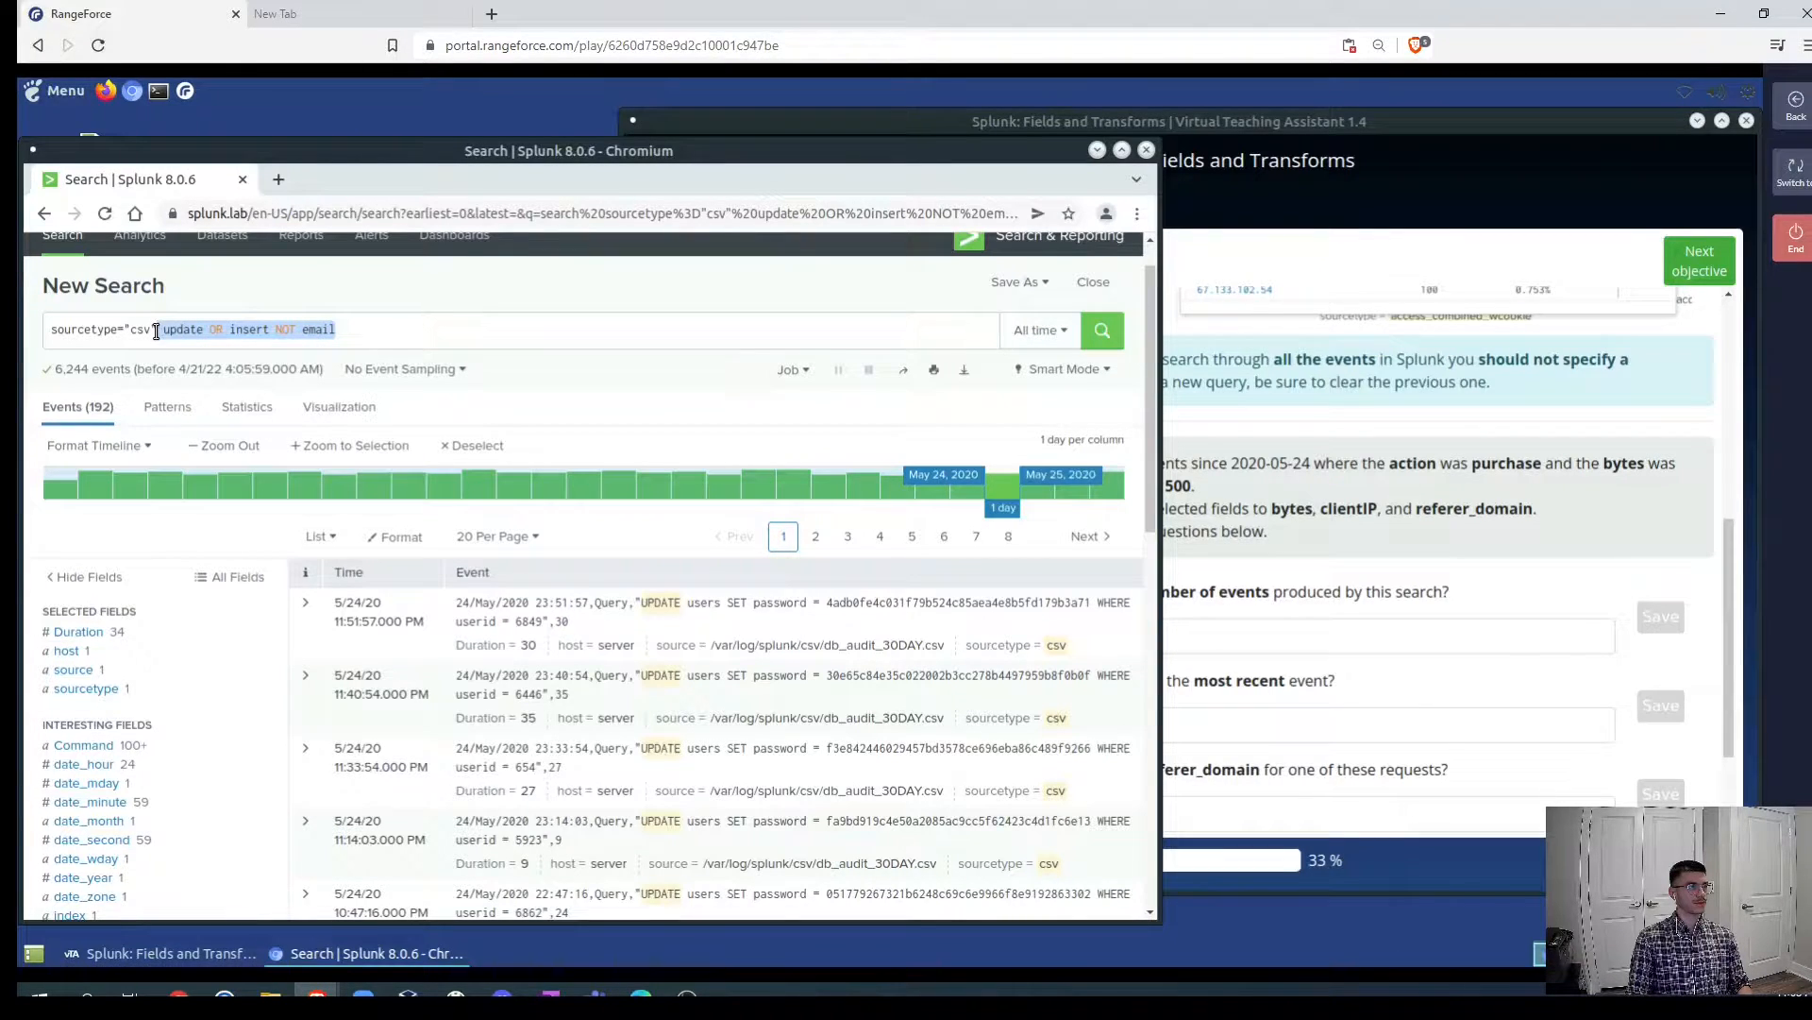
key(BackSpace)
text(action)
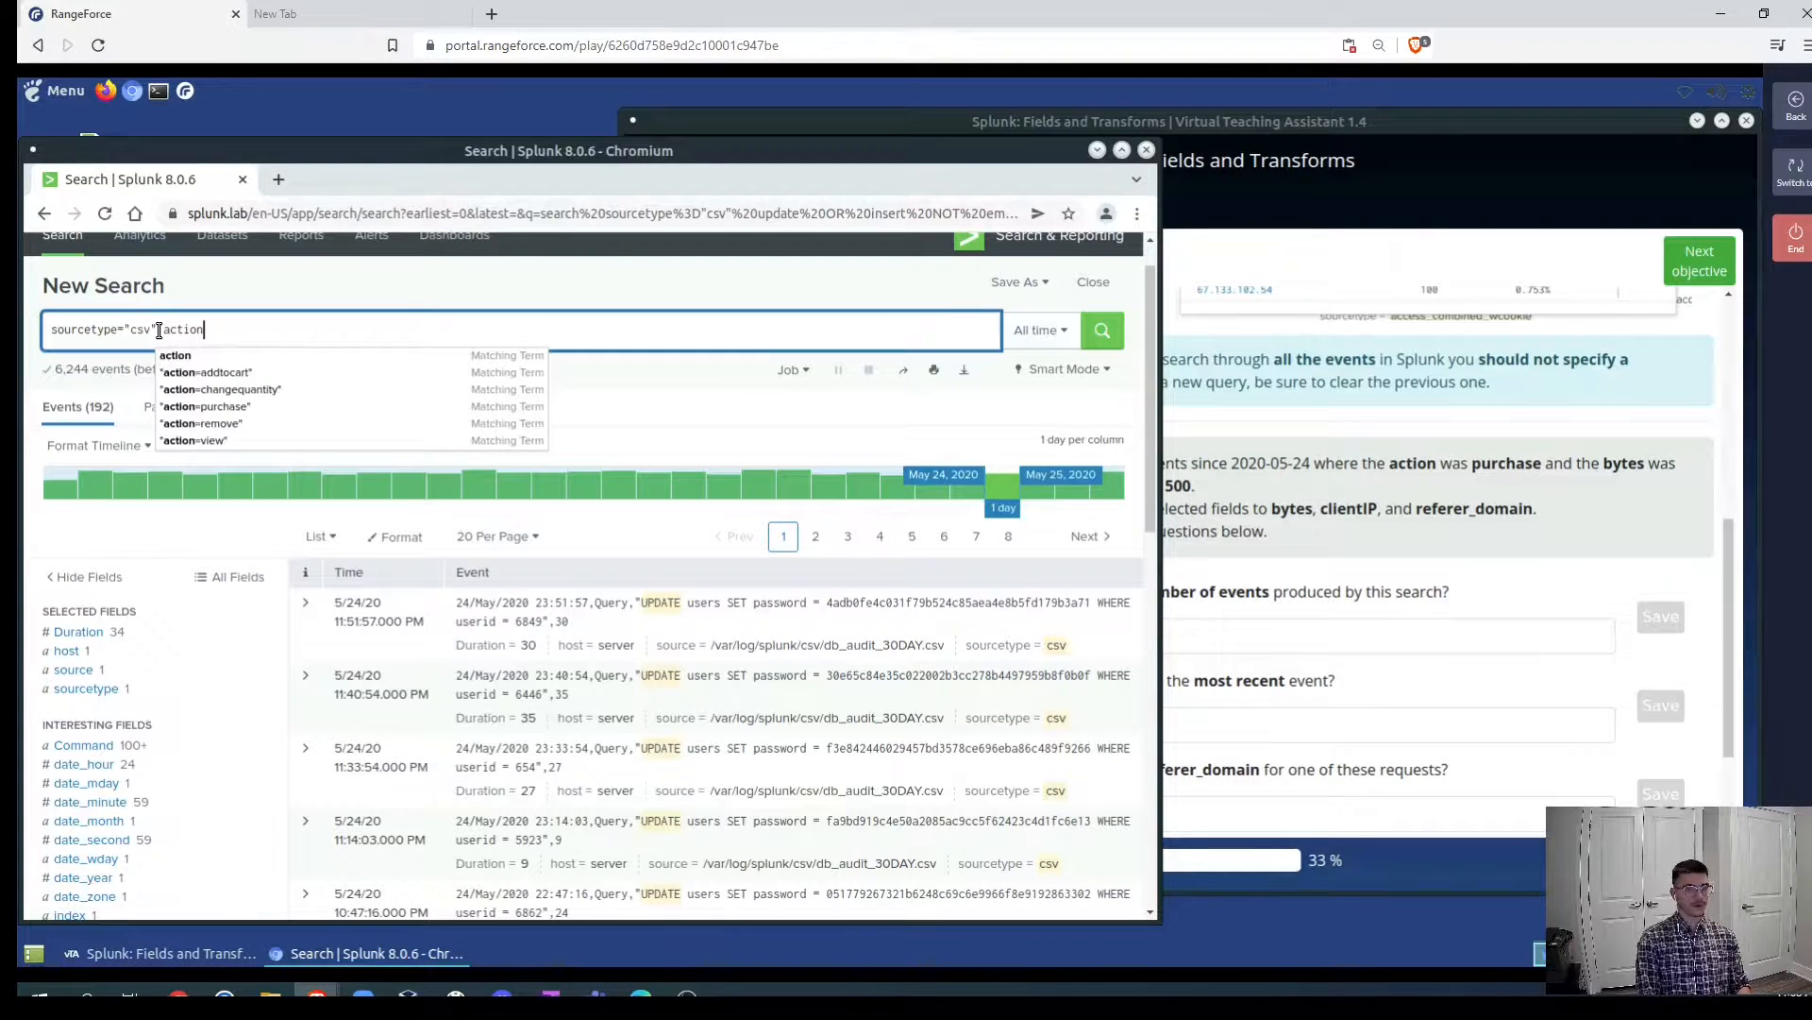
text(=pur)
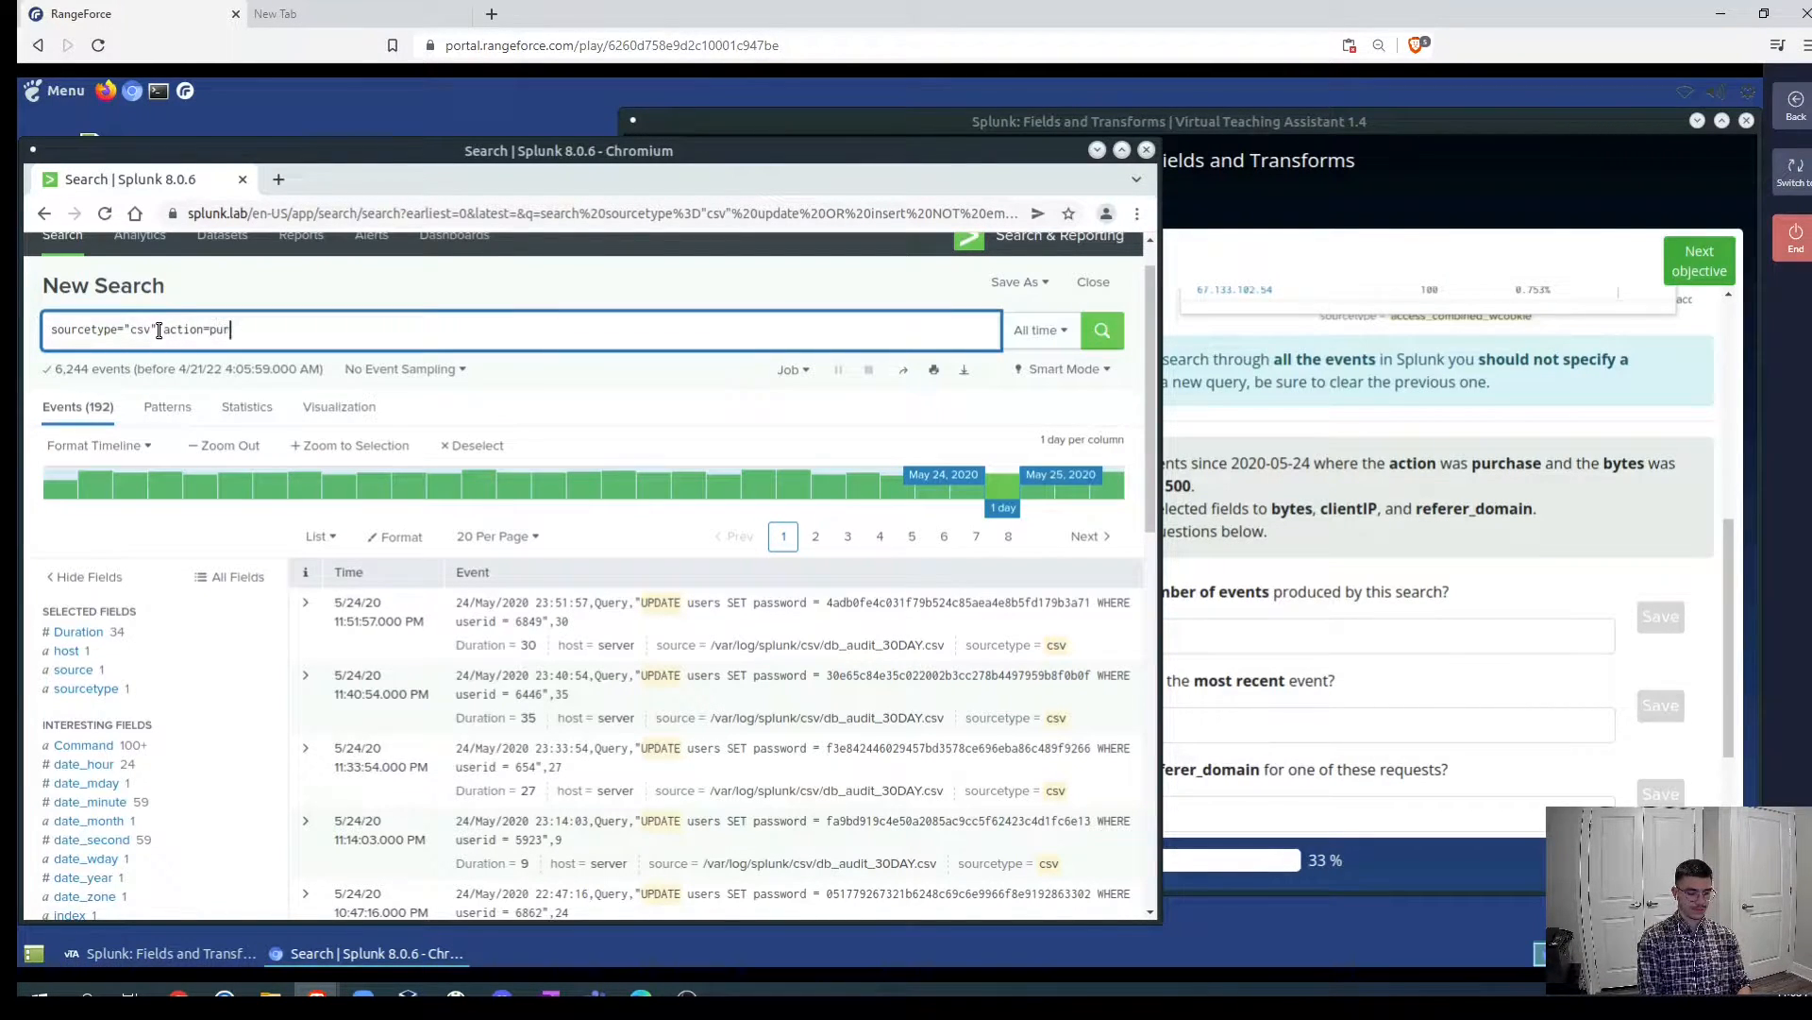
text(chase bytes)
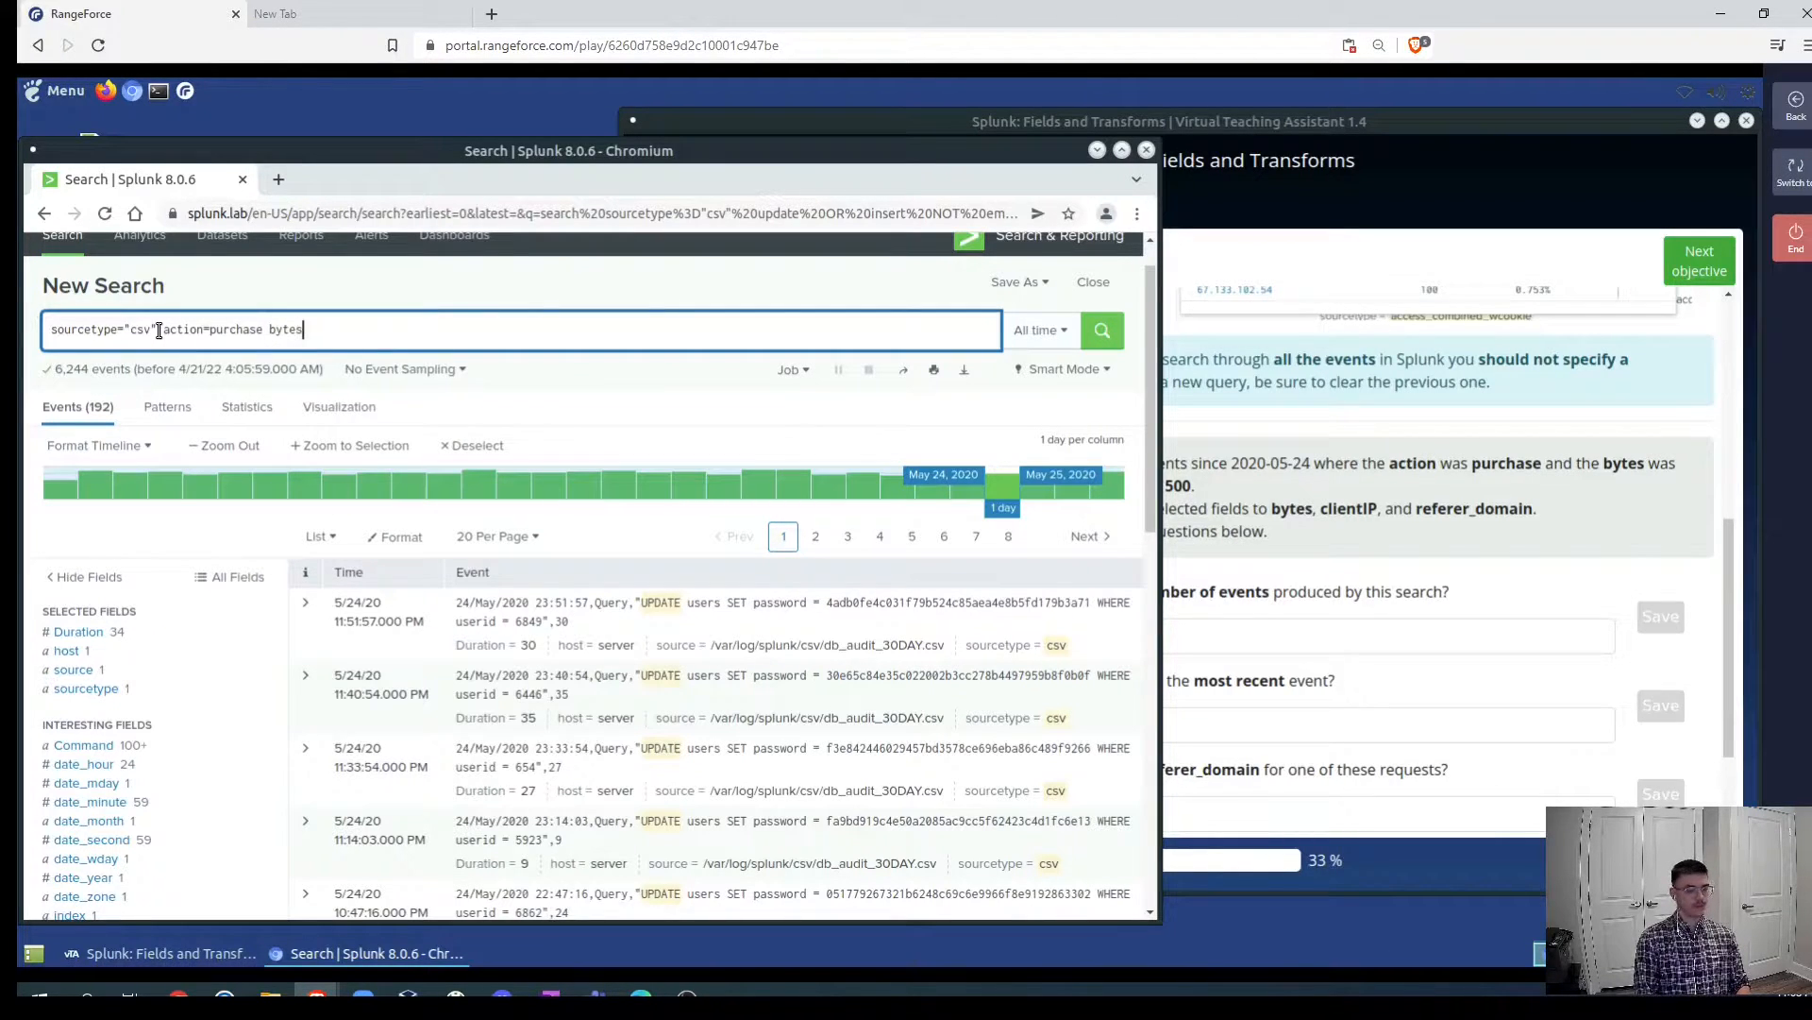
text(>1500)
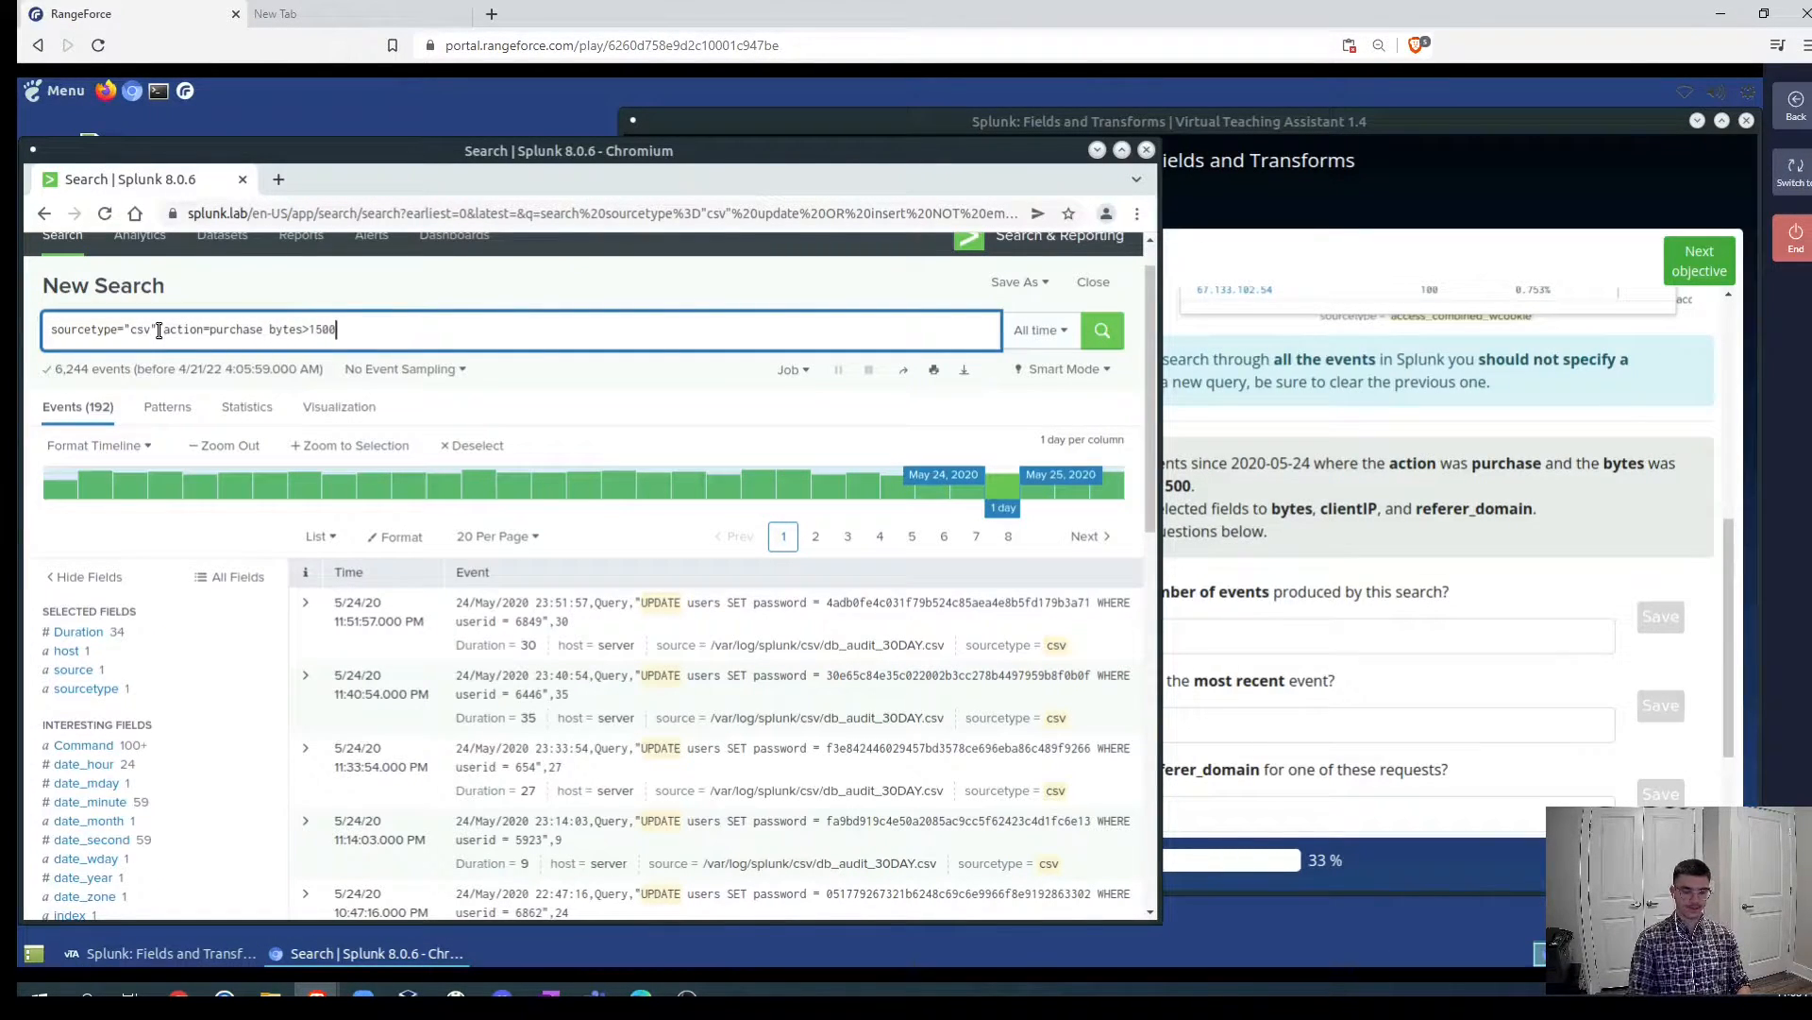
key(Return)
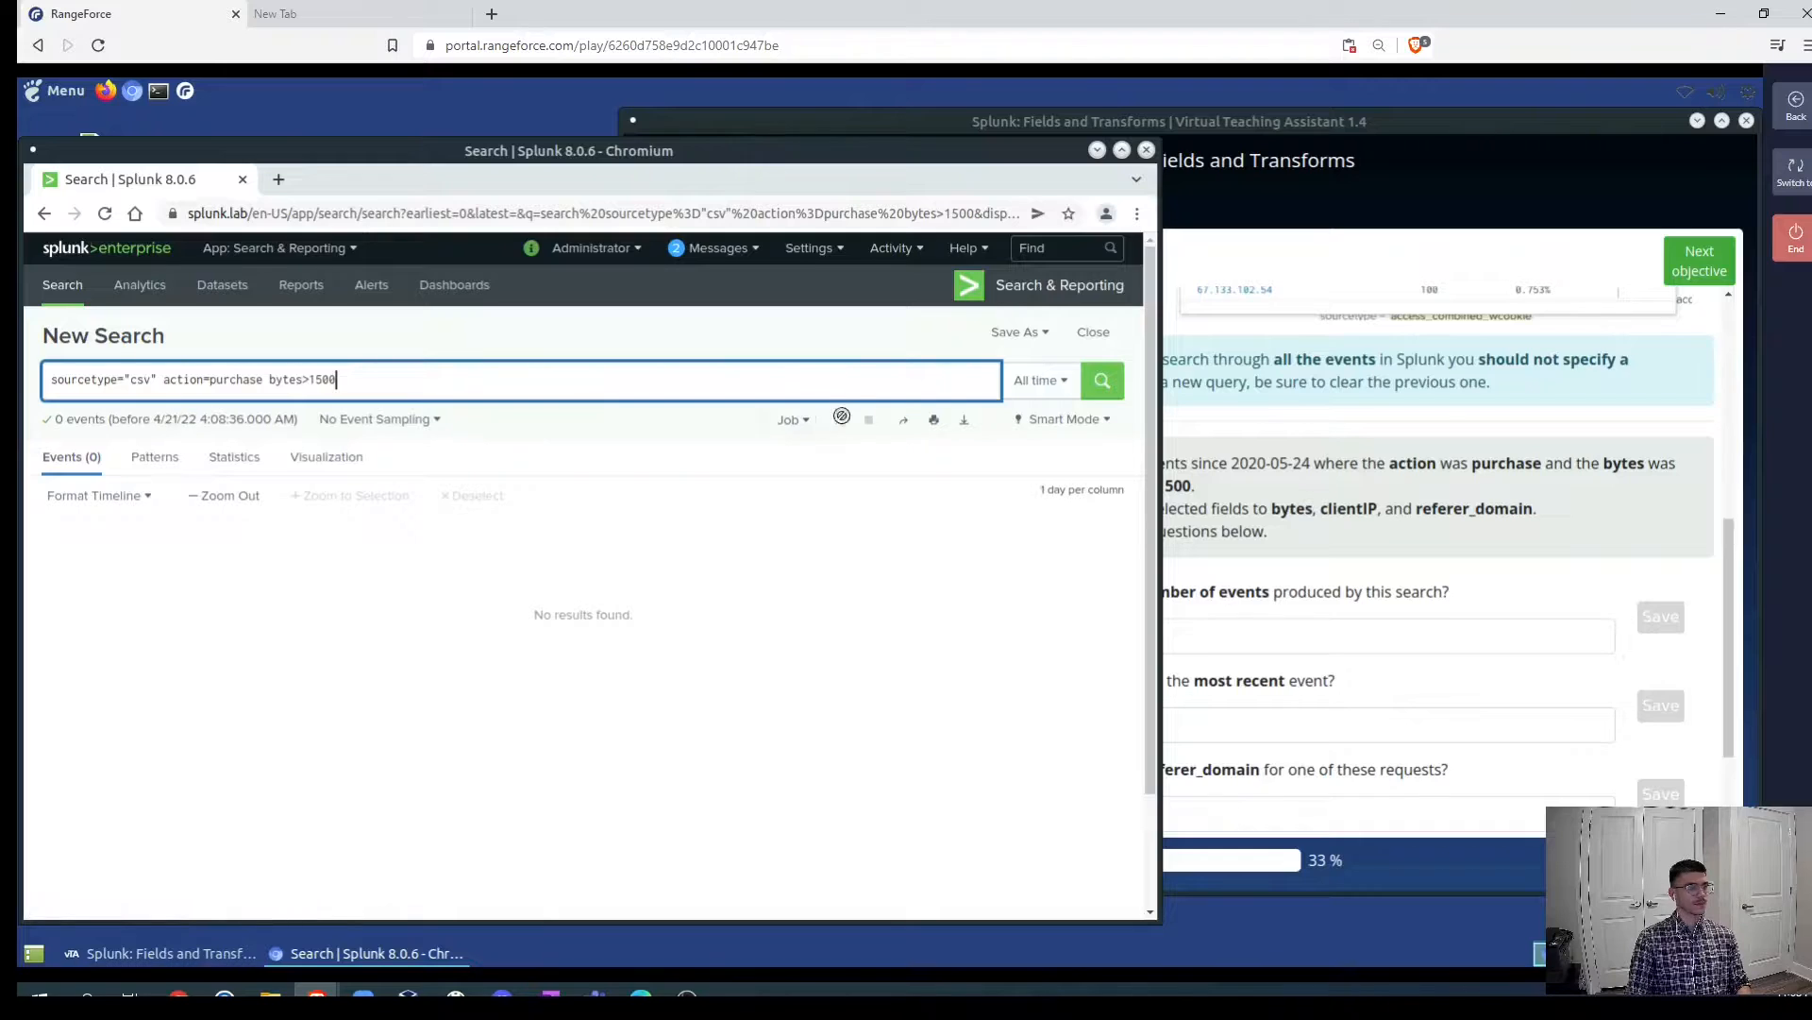
- Limit the search to the date range since 05/24/2020 and run it again
click(1045, 389)
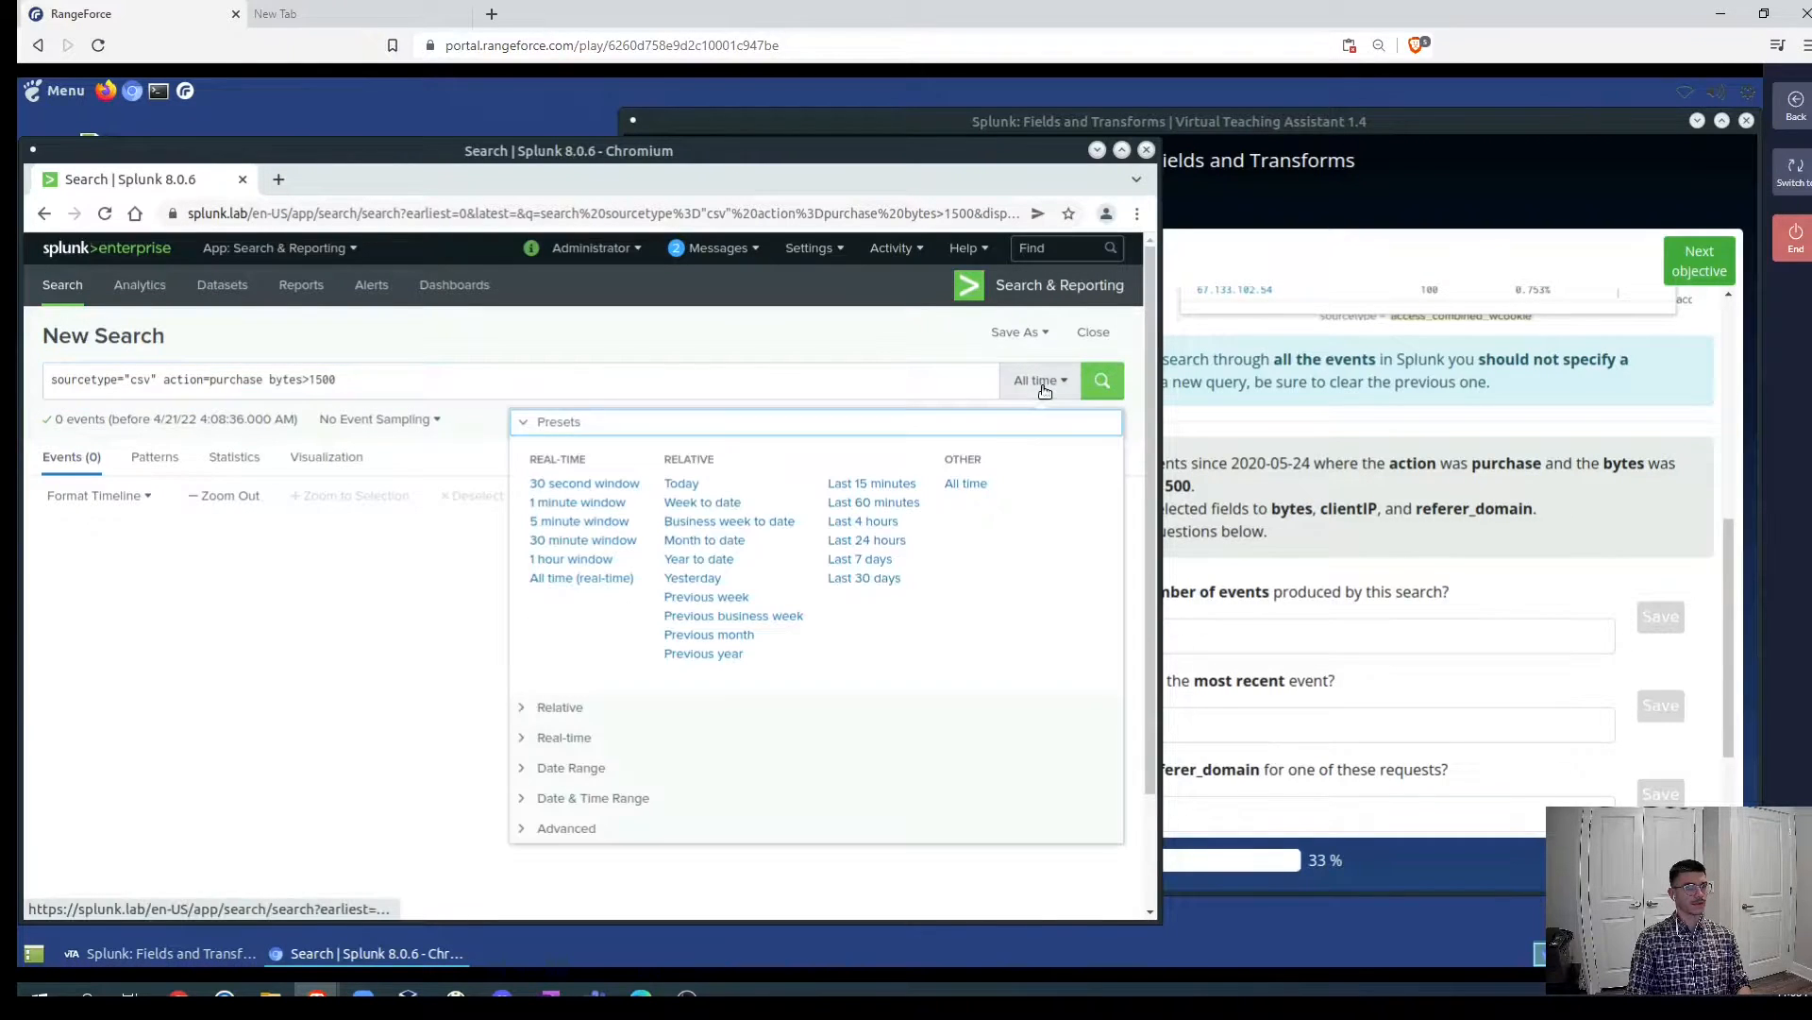
click(535, 769)
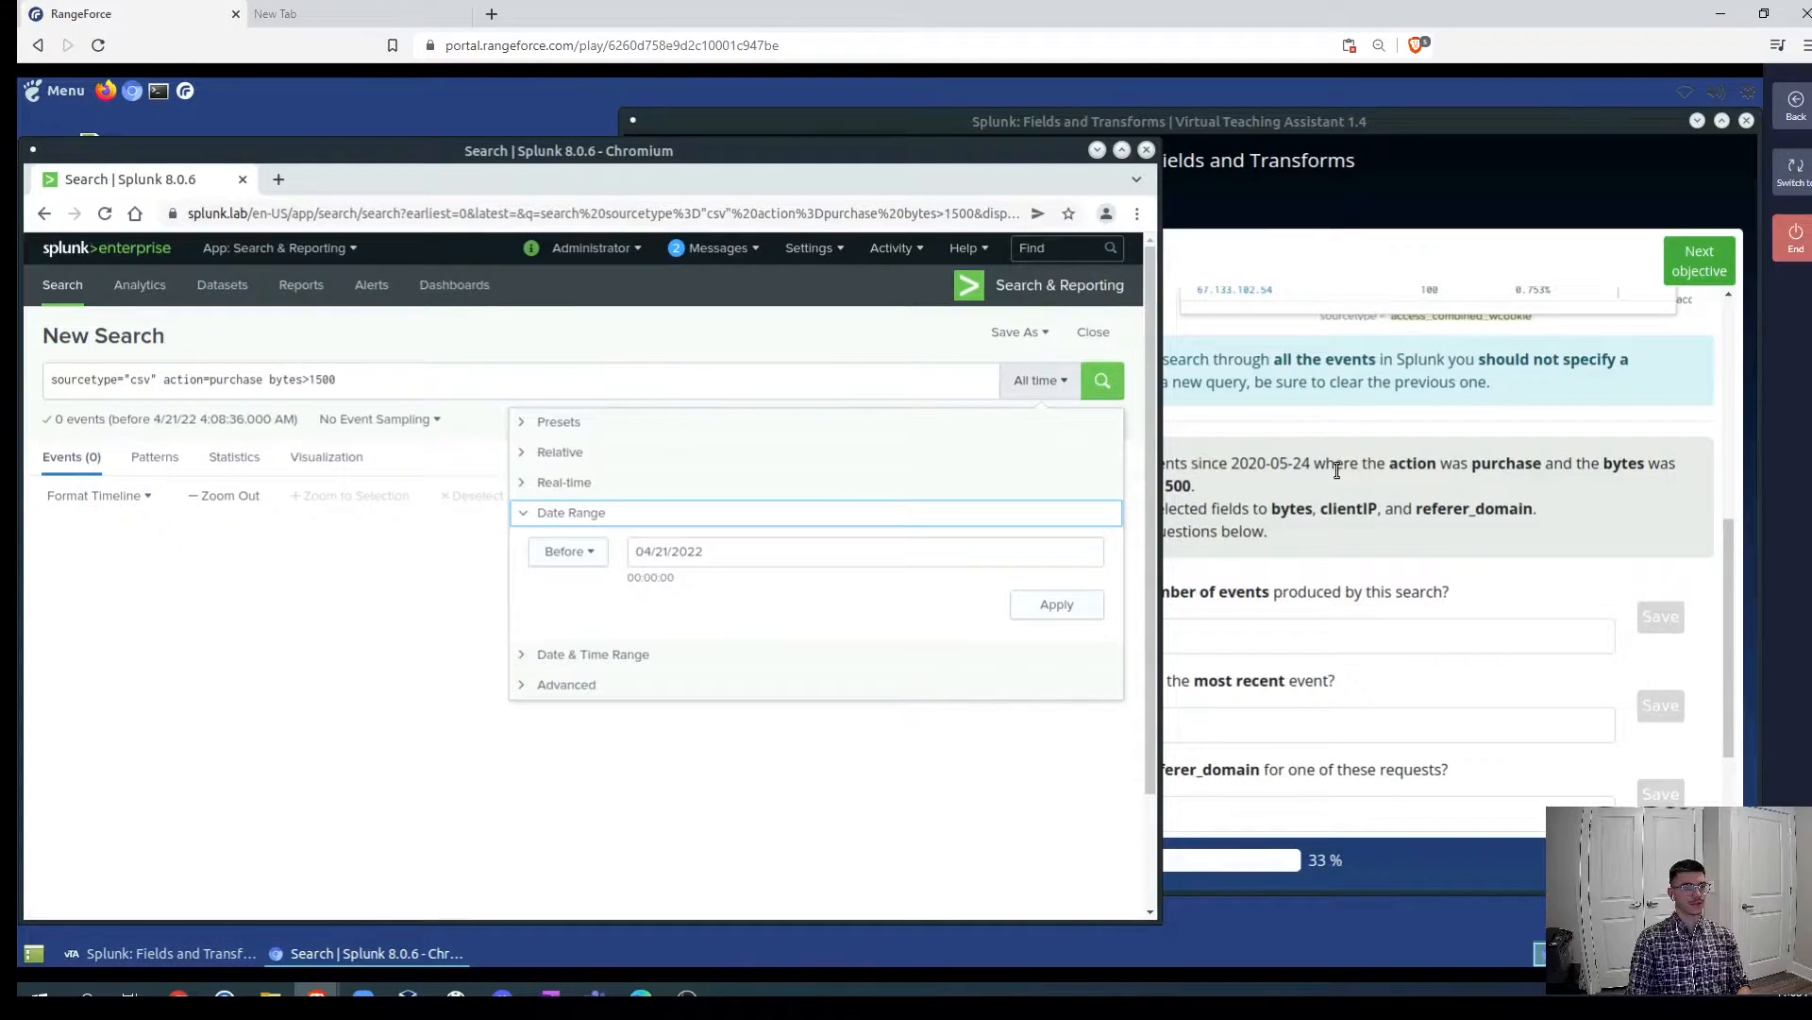
click(567, 551)
click(547, 650)
click(710, 555)
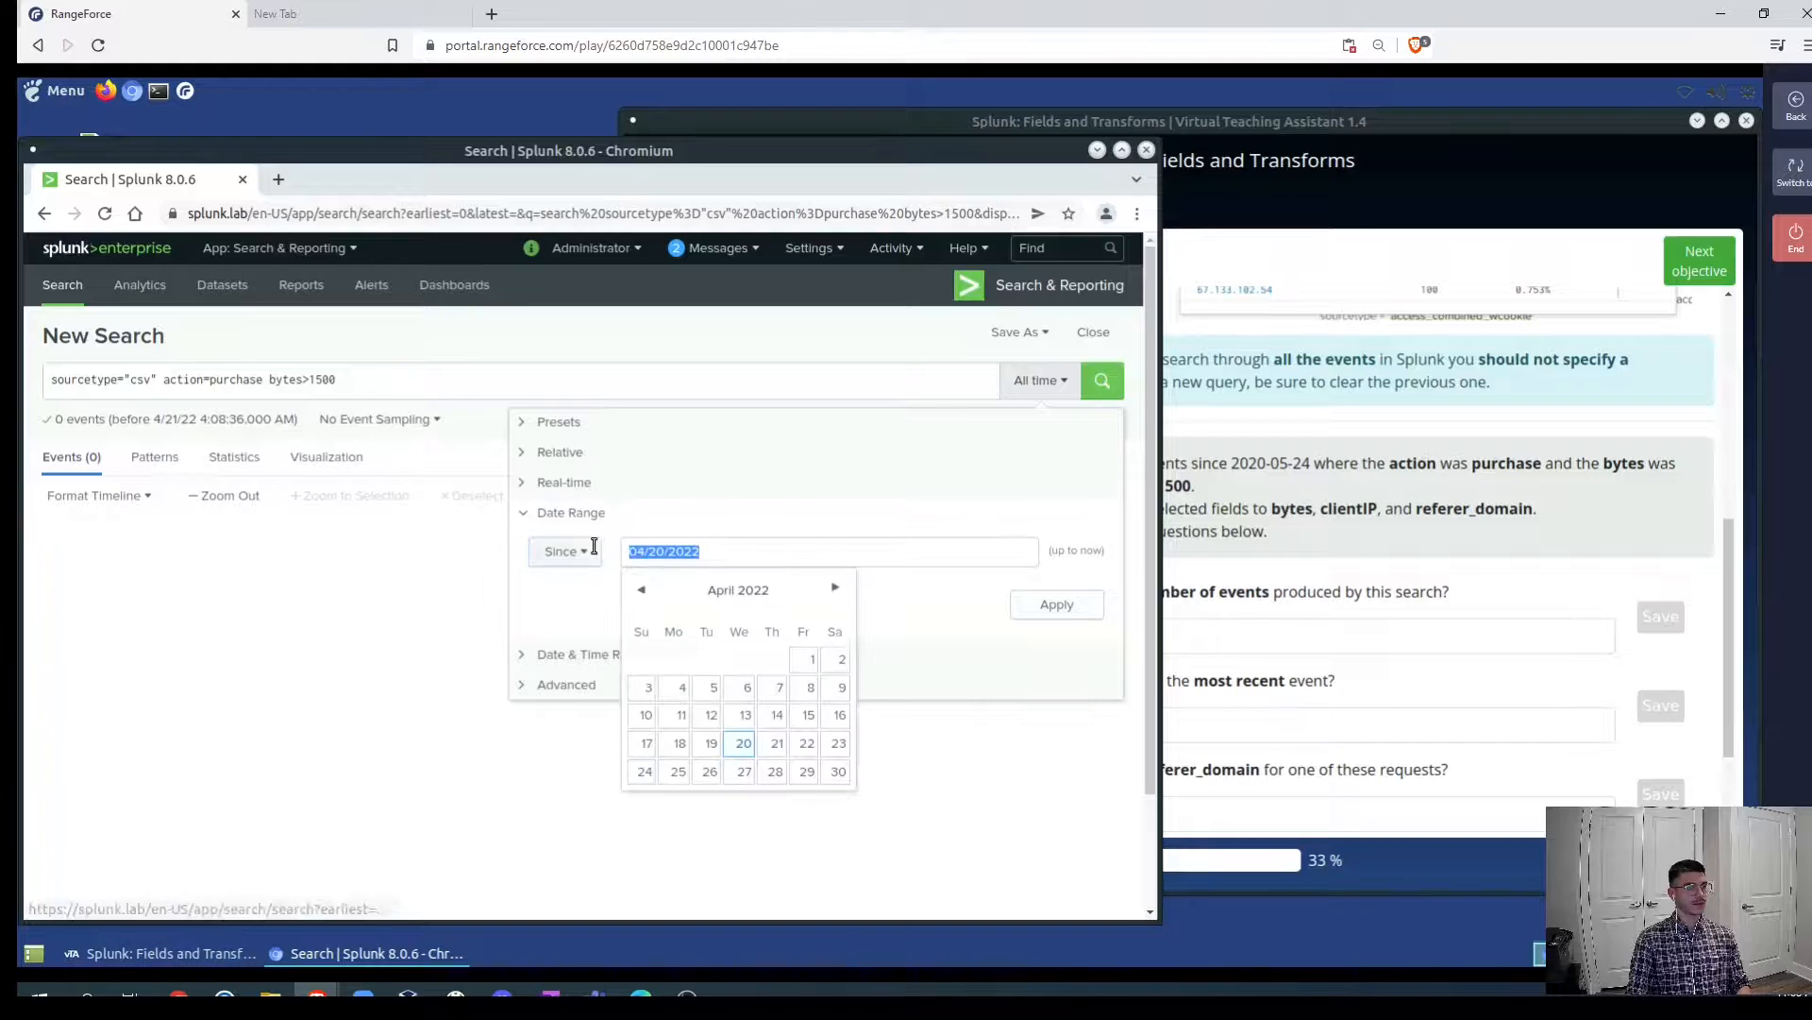
text(05/24/2020)
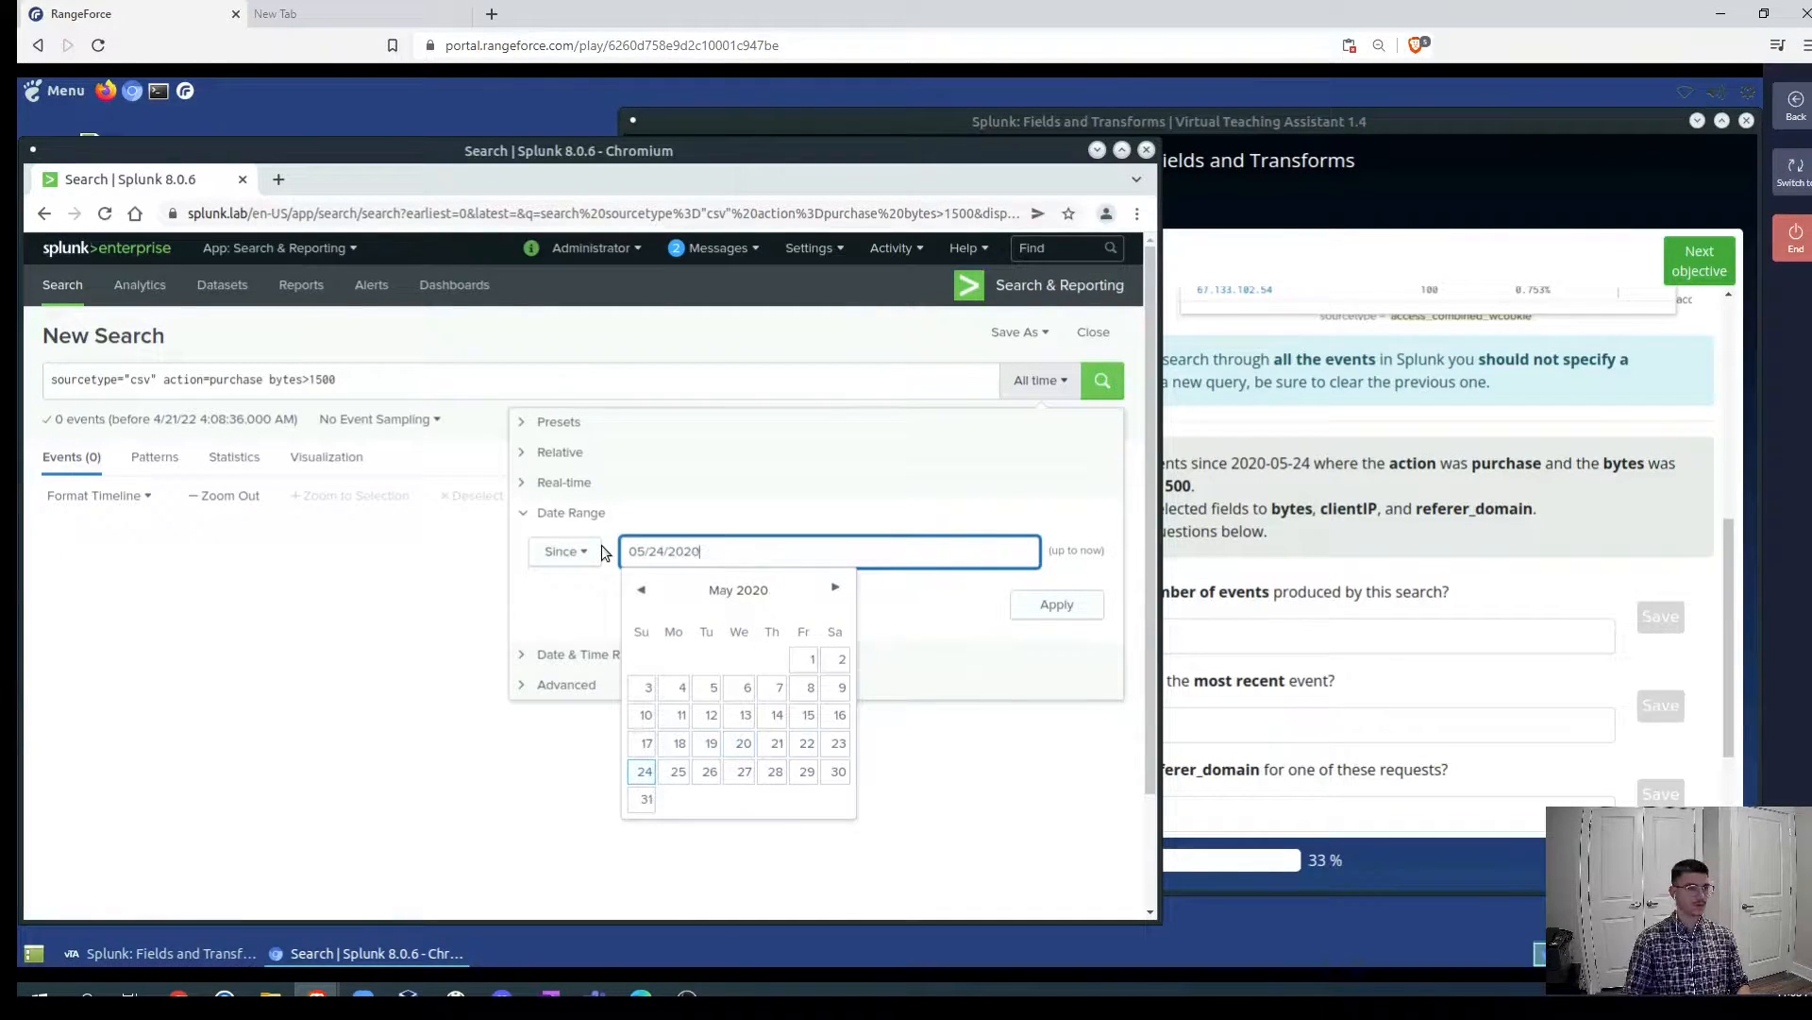
click(1043, 602)
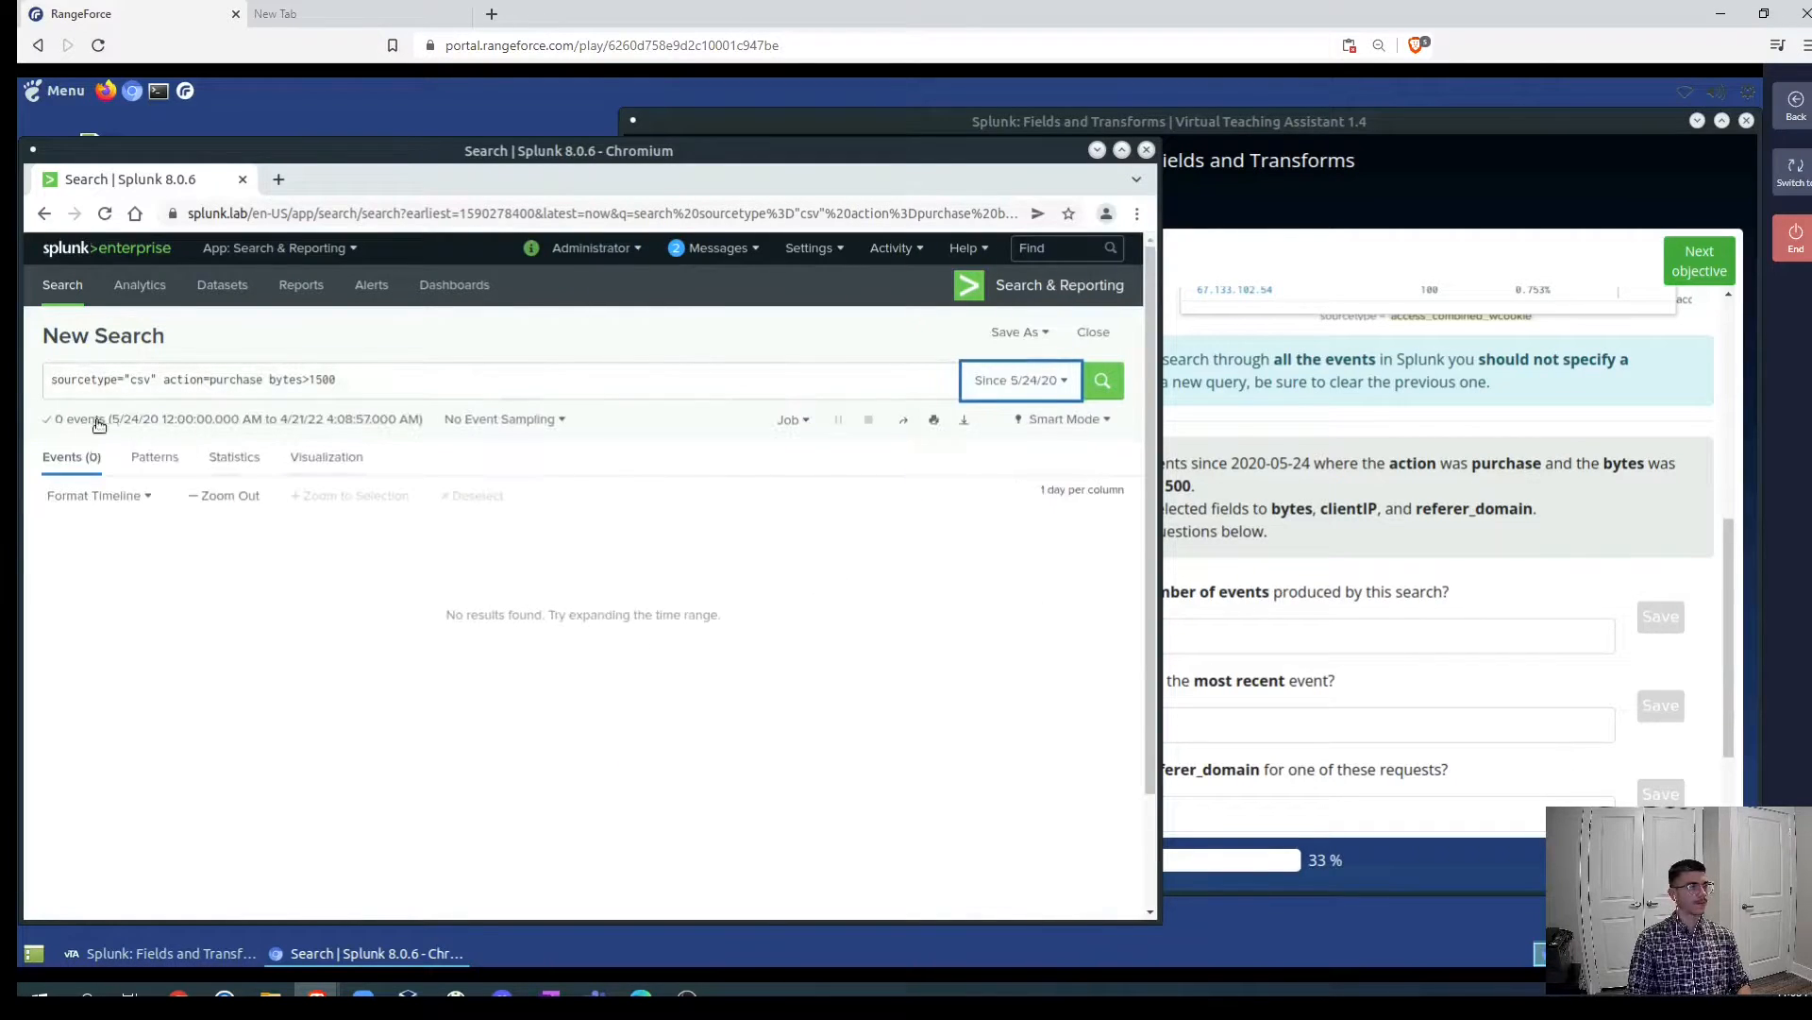
click(1103, 388)
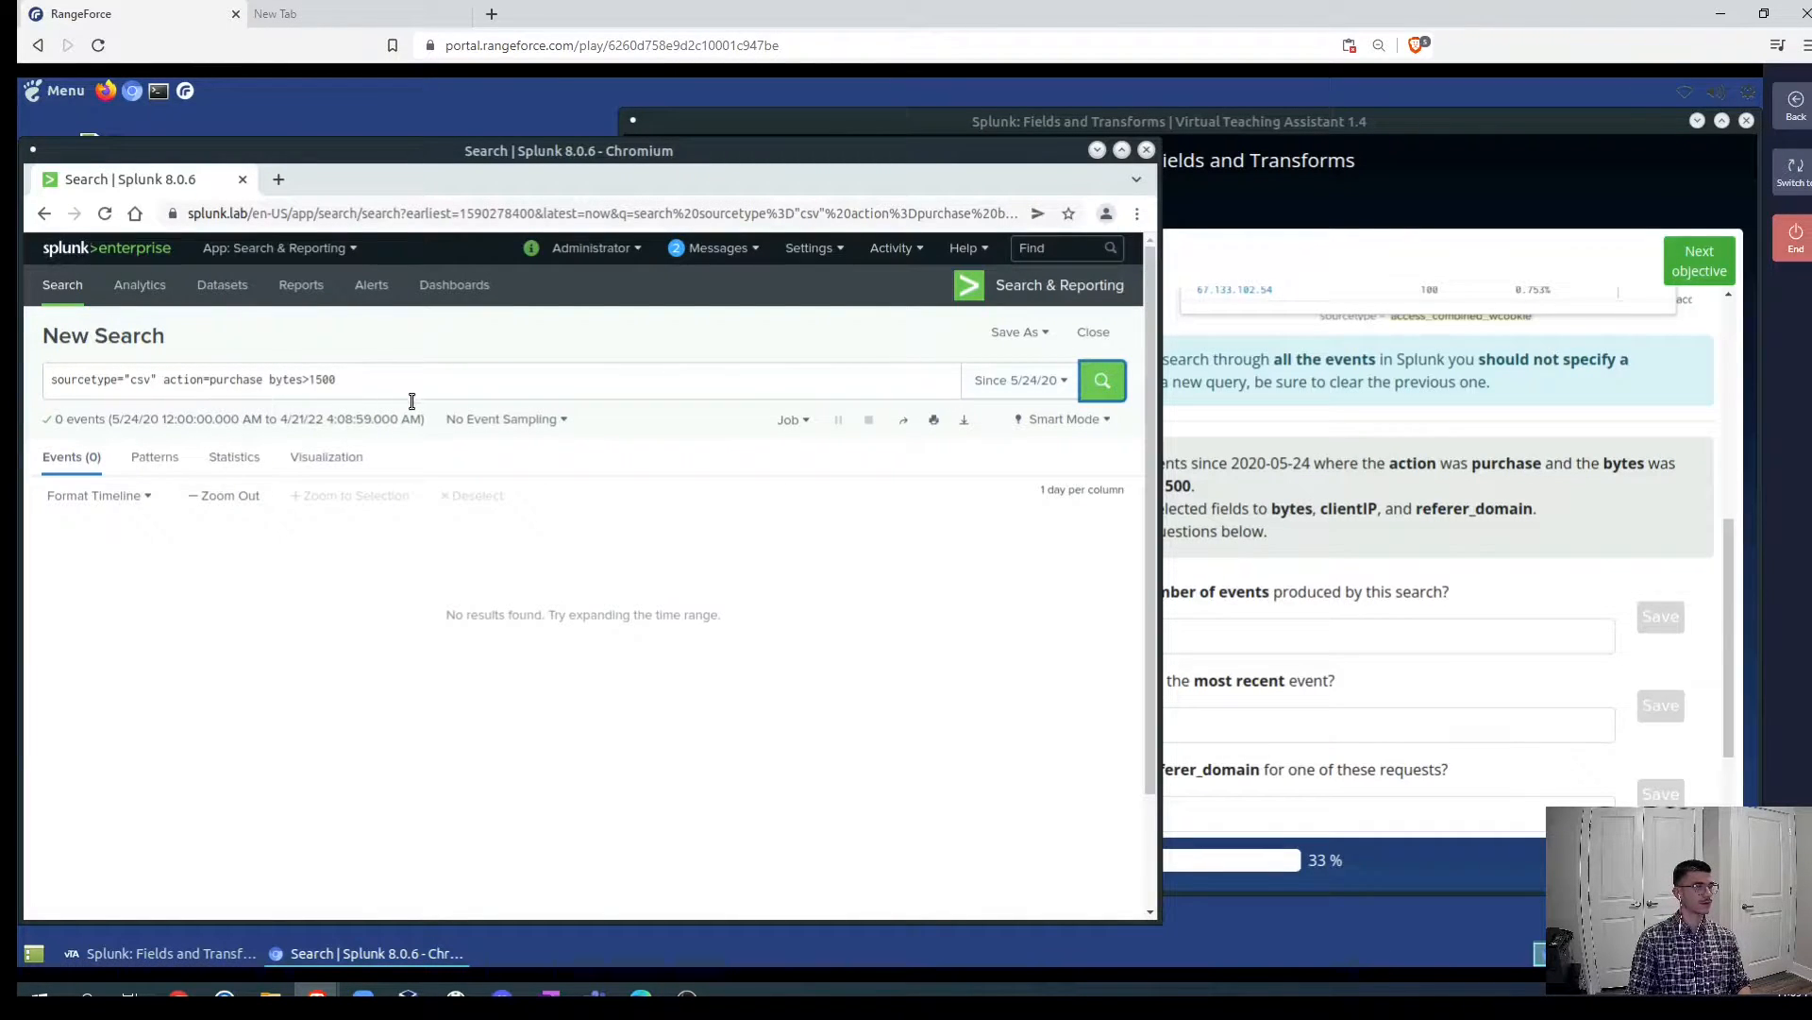
- Remove the sourcetype="csv" filter from the query, leaving action=purchase bytes>1500, and rerun the search
click(1538, 580)
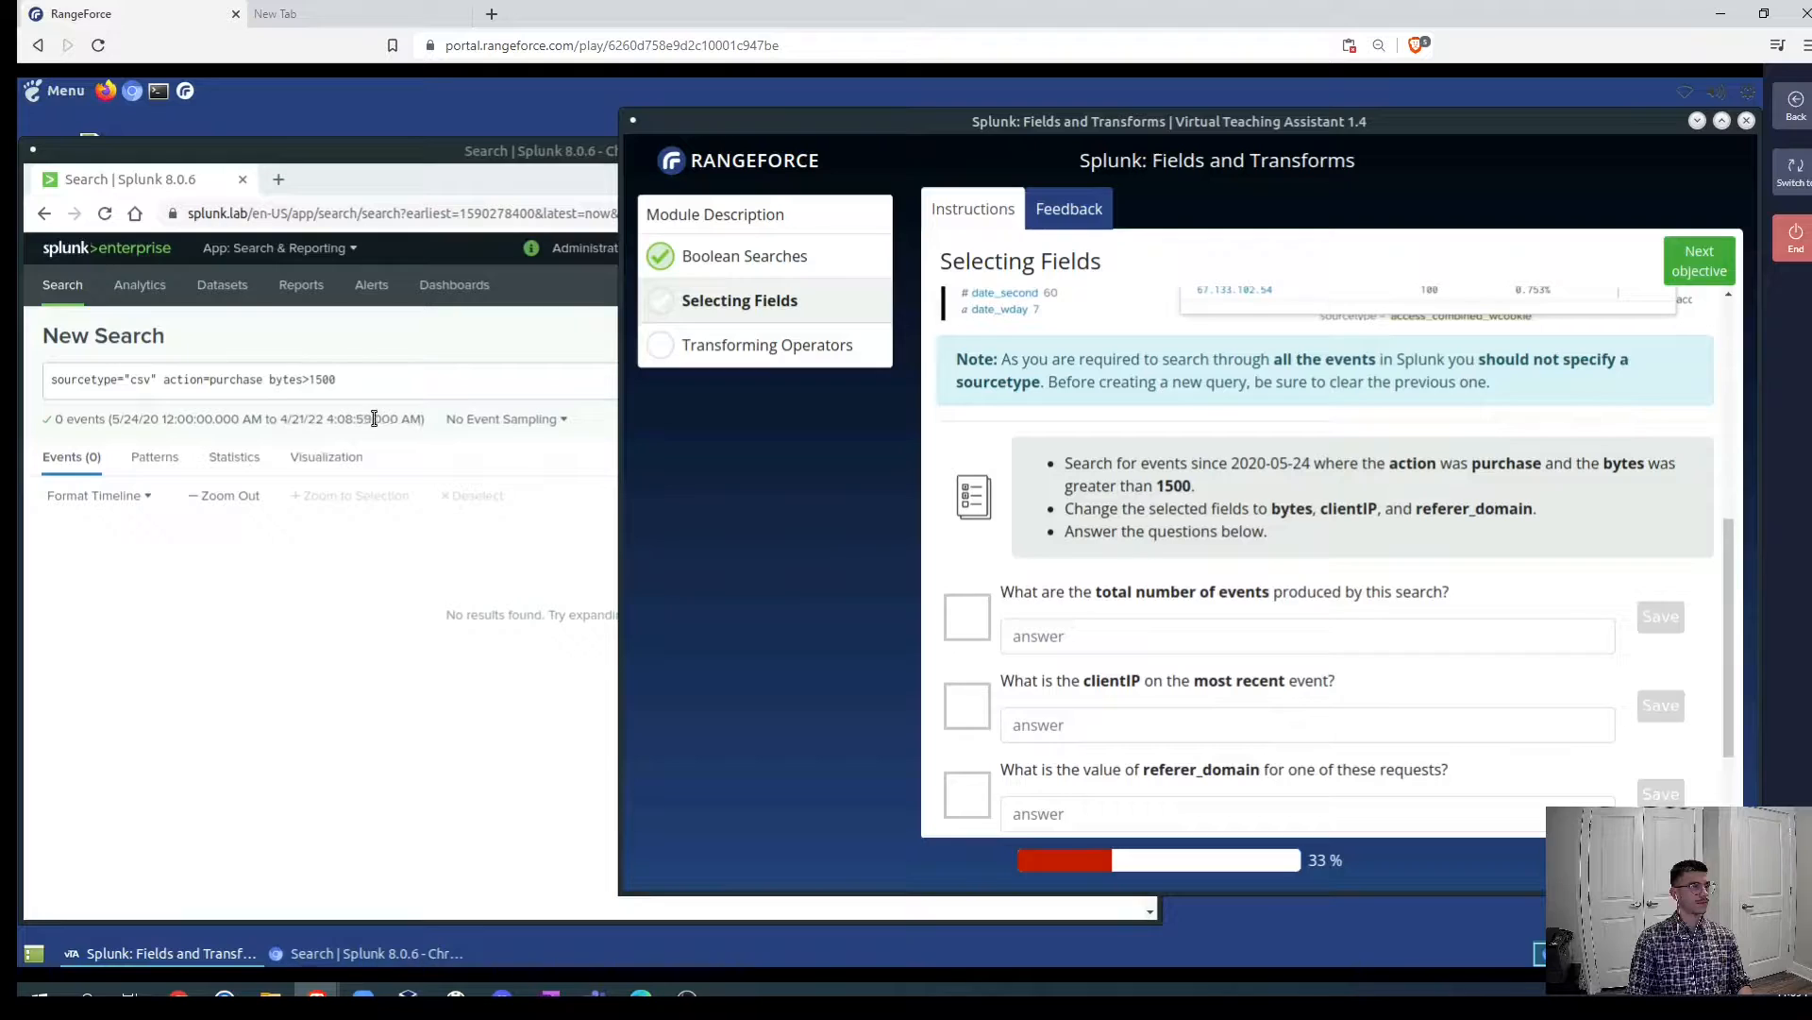
click(462, 455)
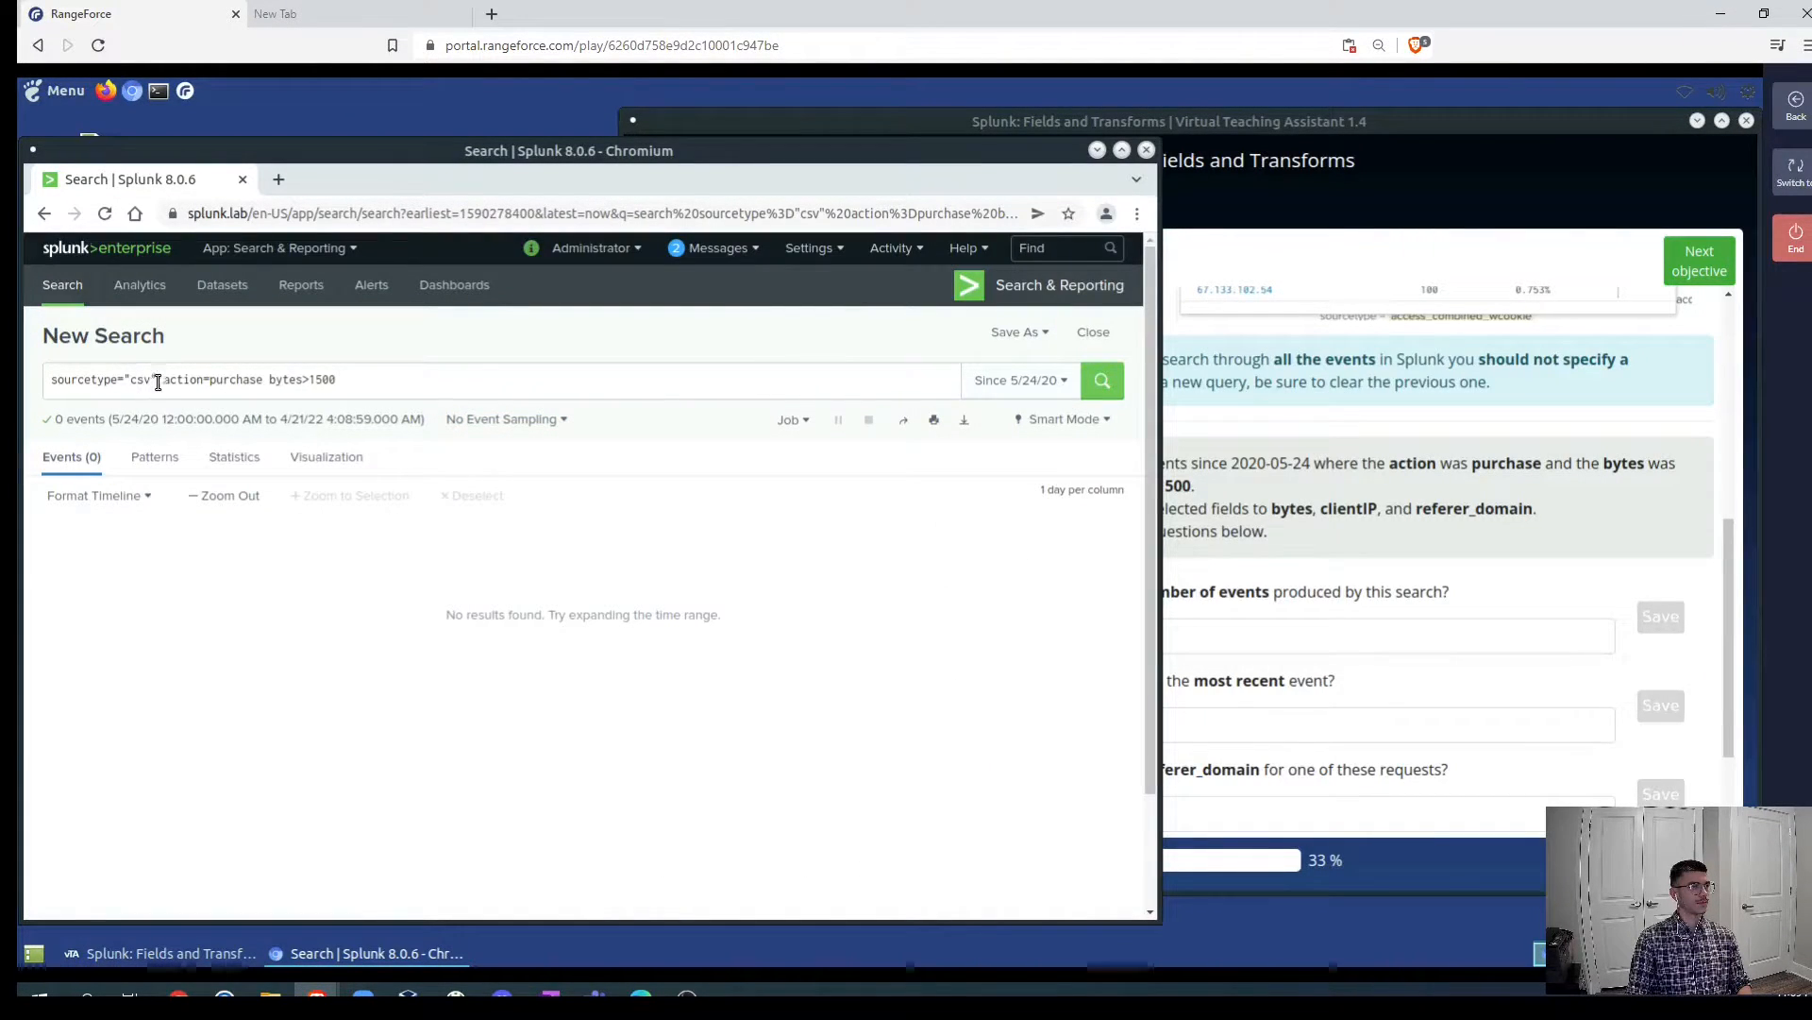
click(1487, 580)
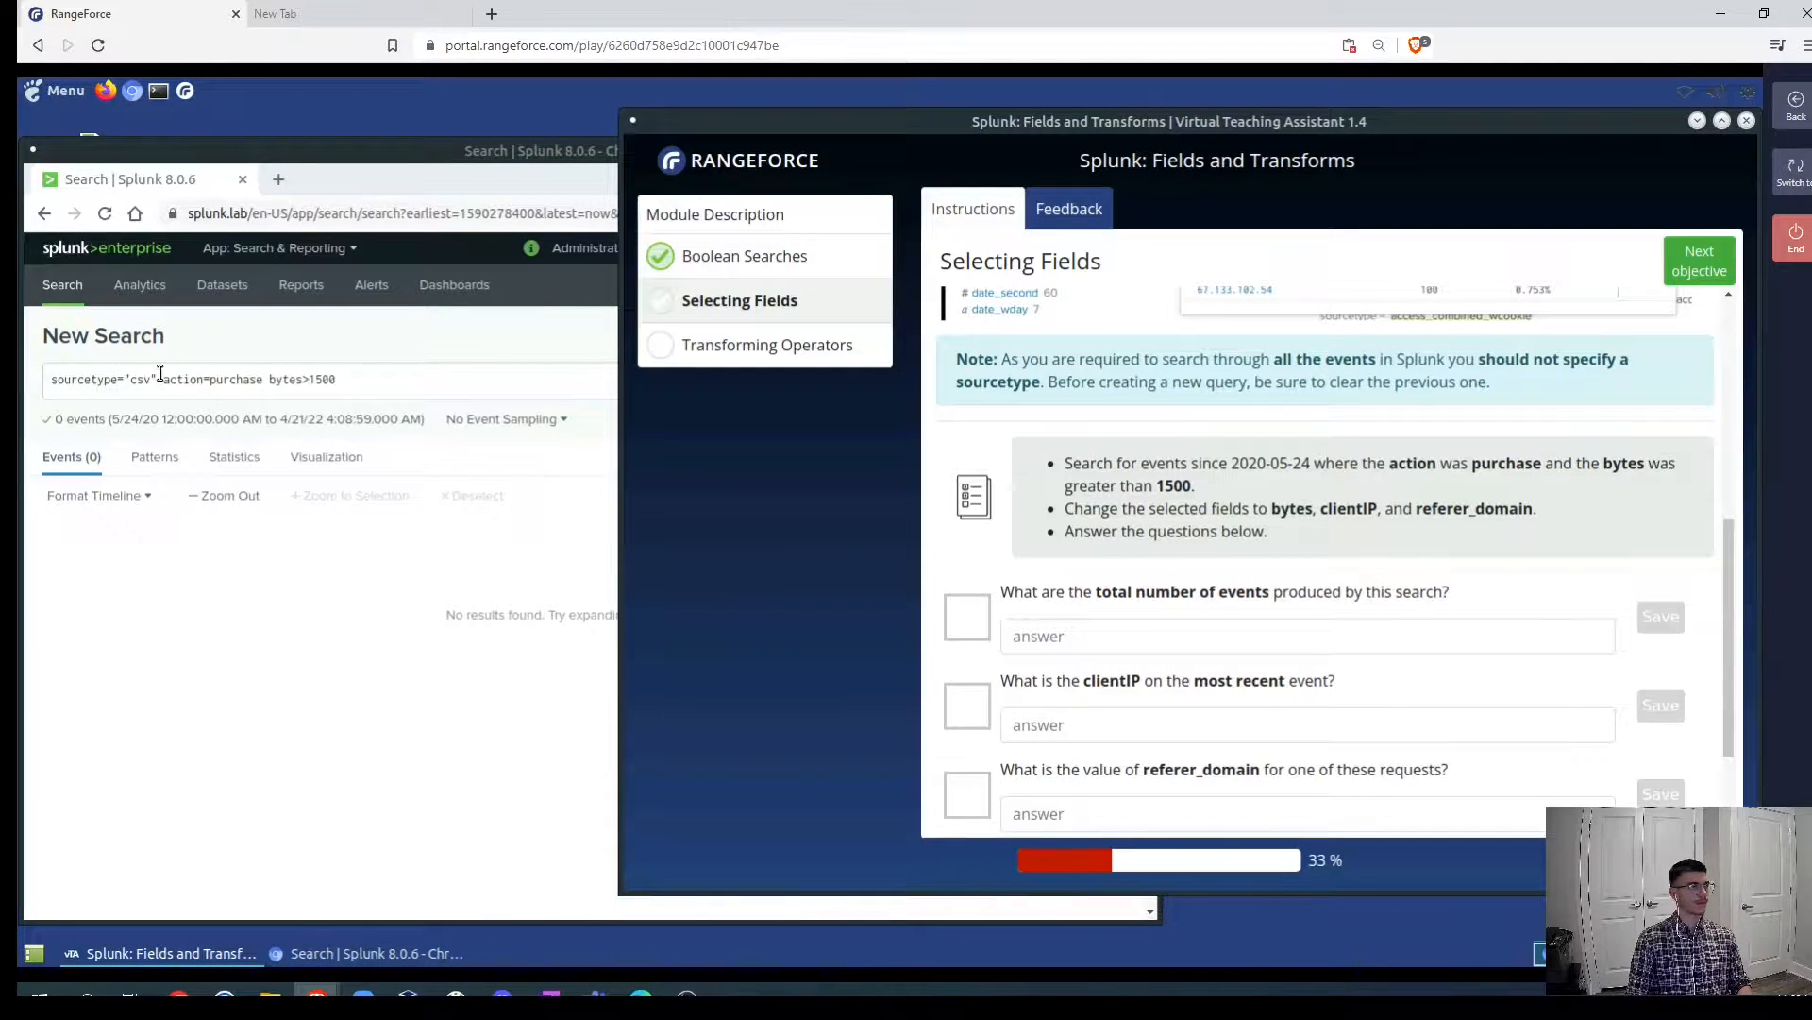
drag(159, 379, 26, 394)
key(BackSpace)
key(Return)
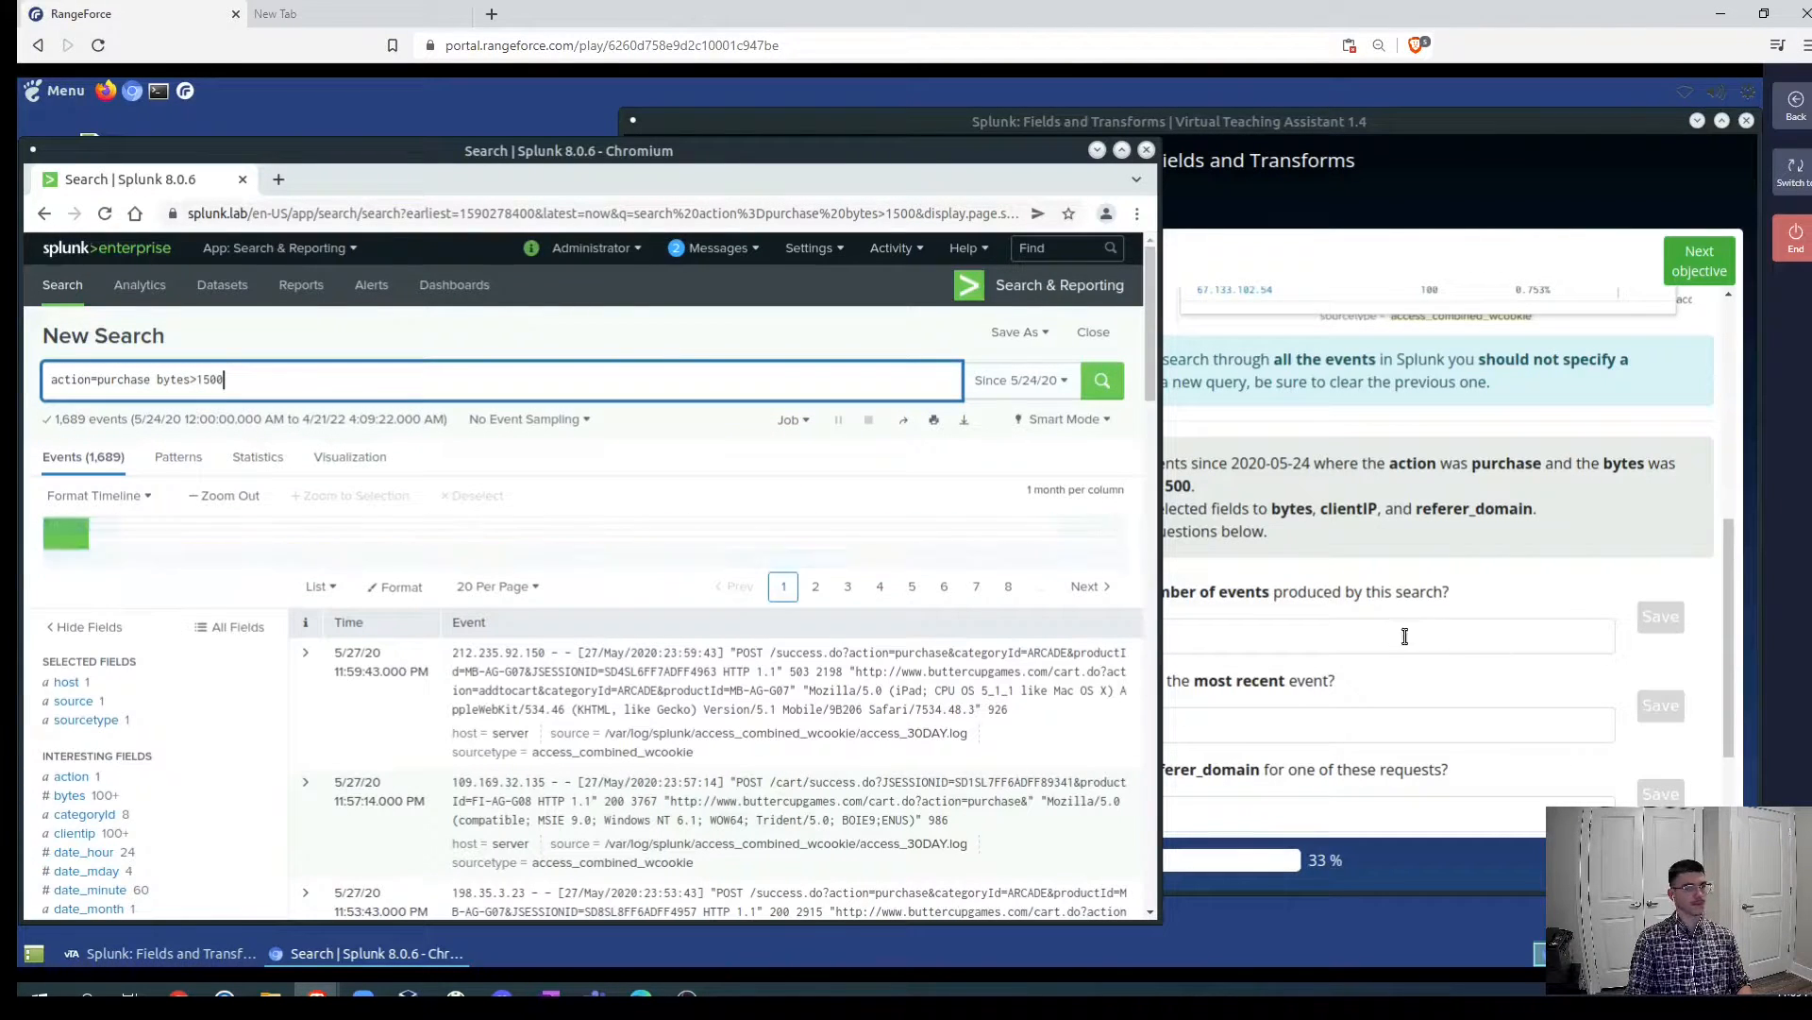
- Save 1689 as the answer to the total number of events question
click(1380, 631)
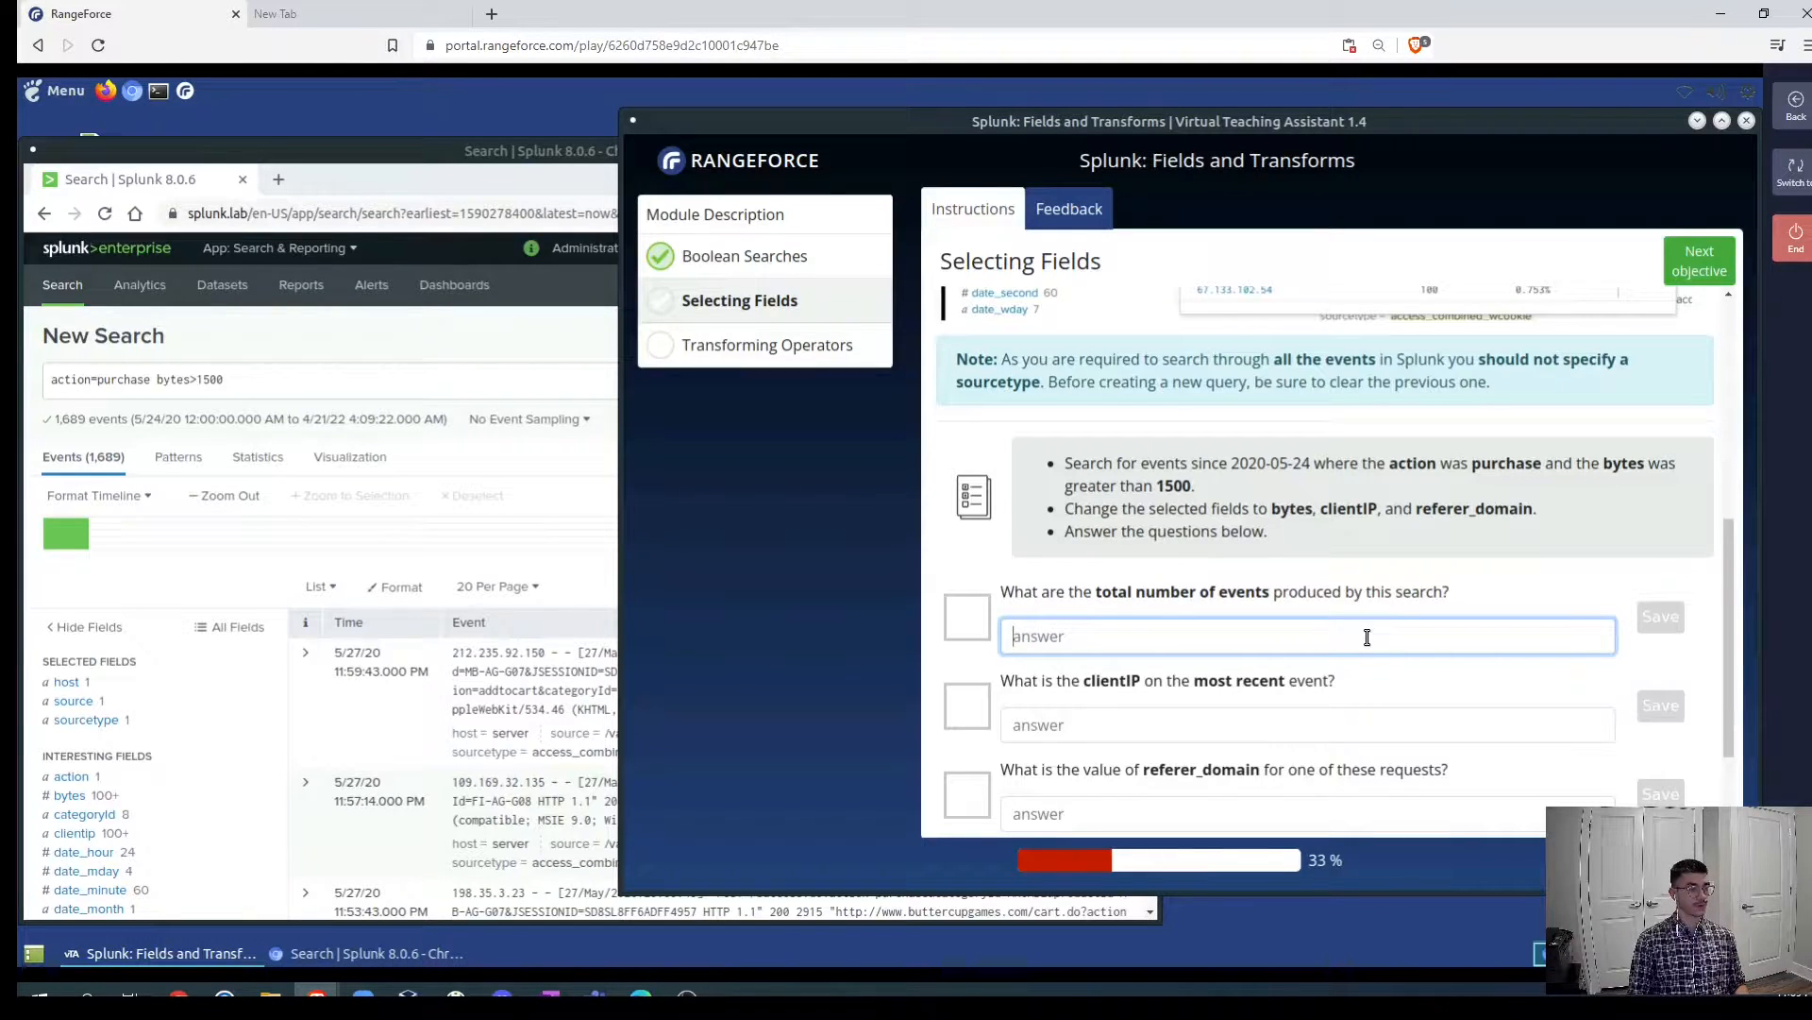
text(16)
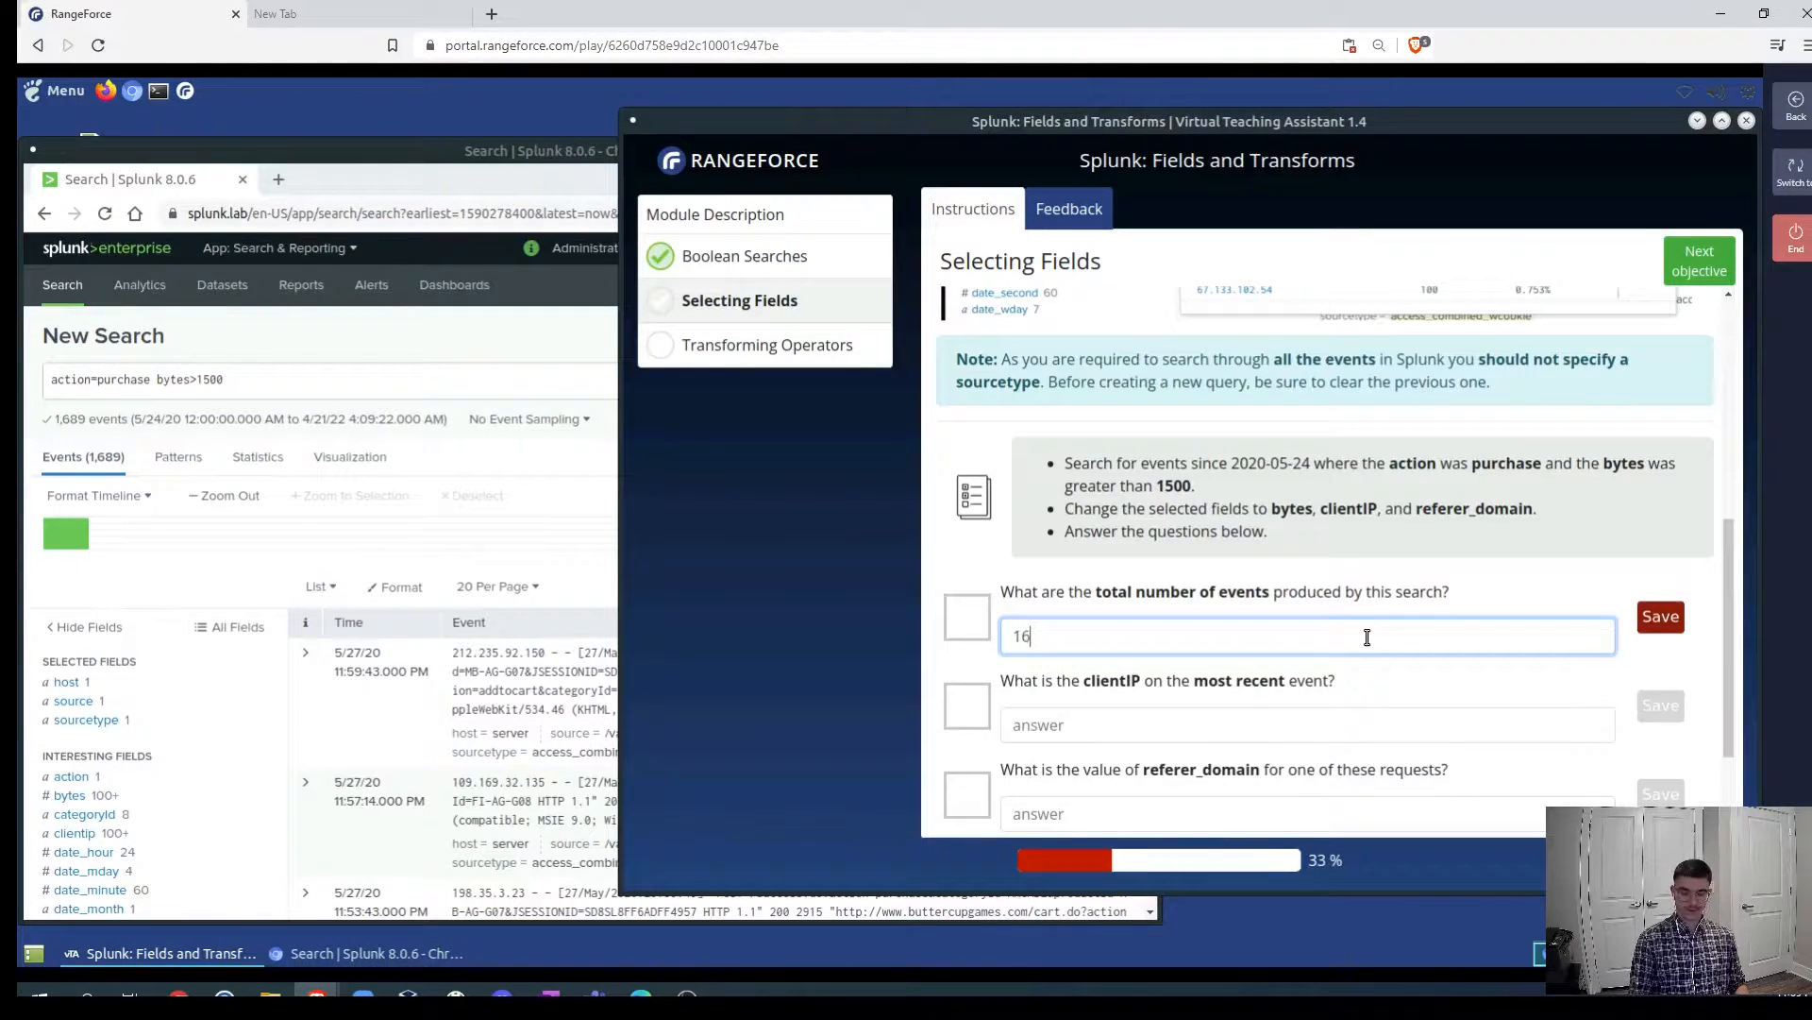
key(Return)
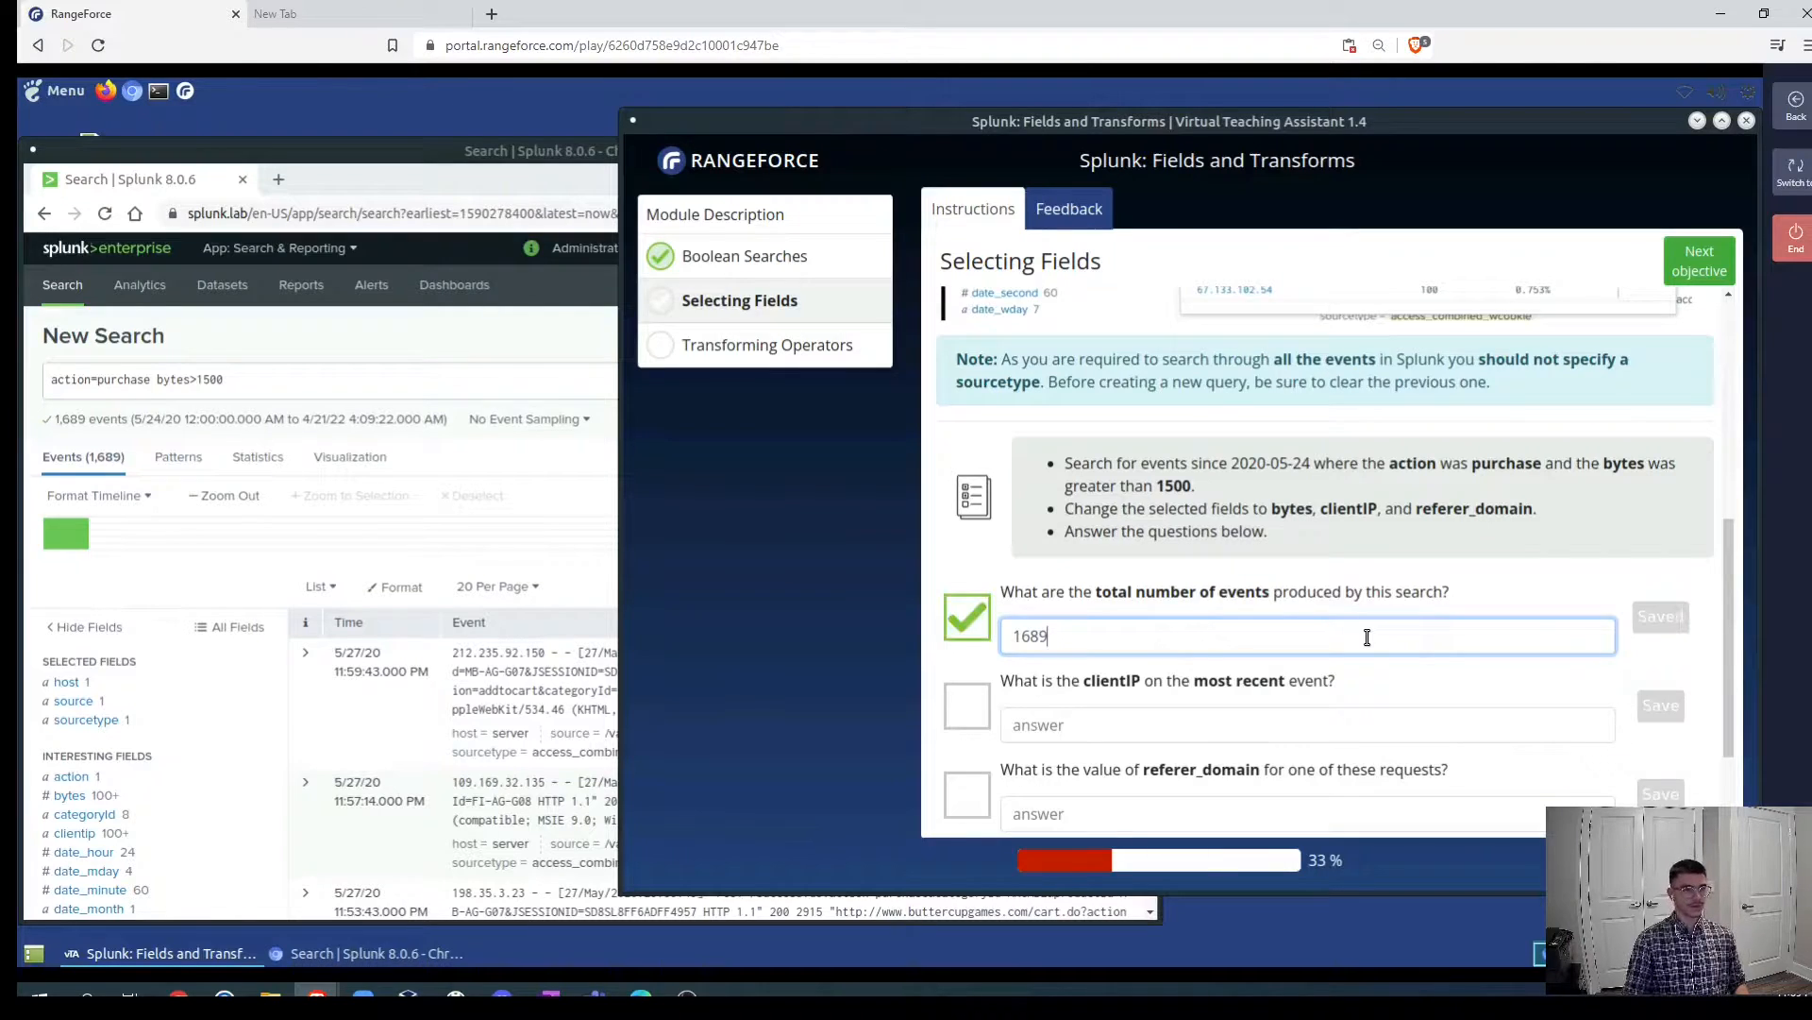
- Filter the full field list for "clie", add clientip to the selected fields and close the Select Fields window
scroll(1294, 635, down, 1)
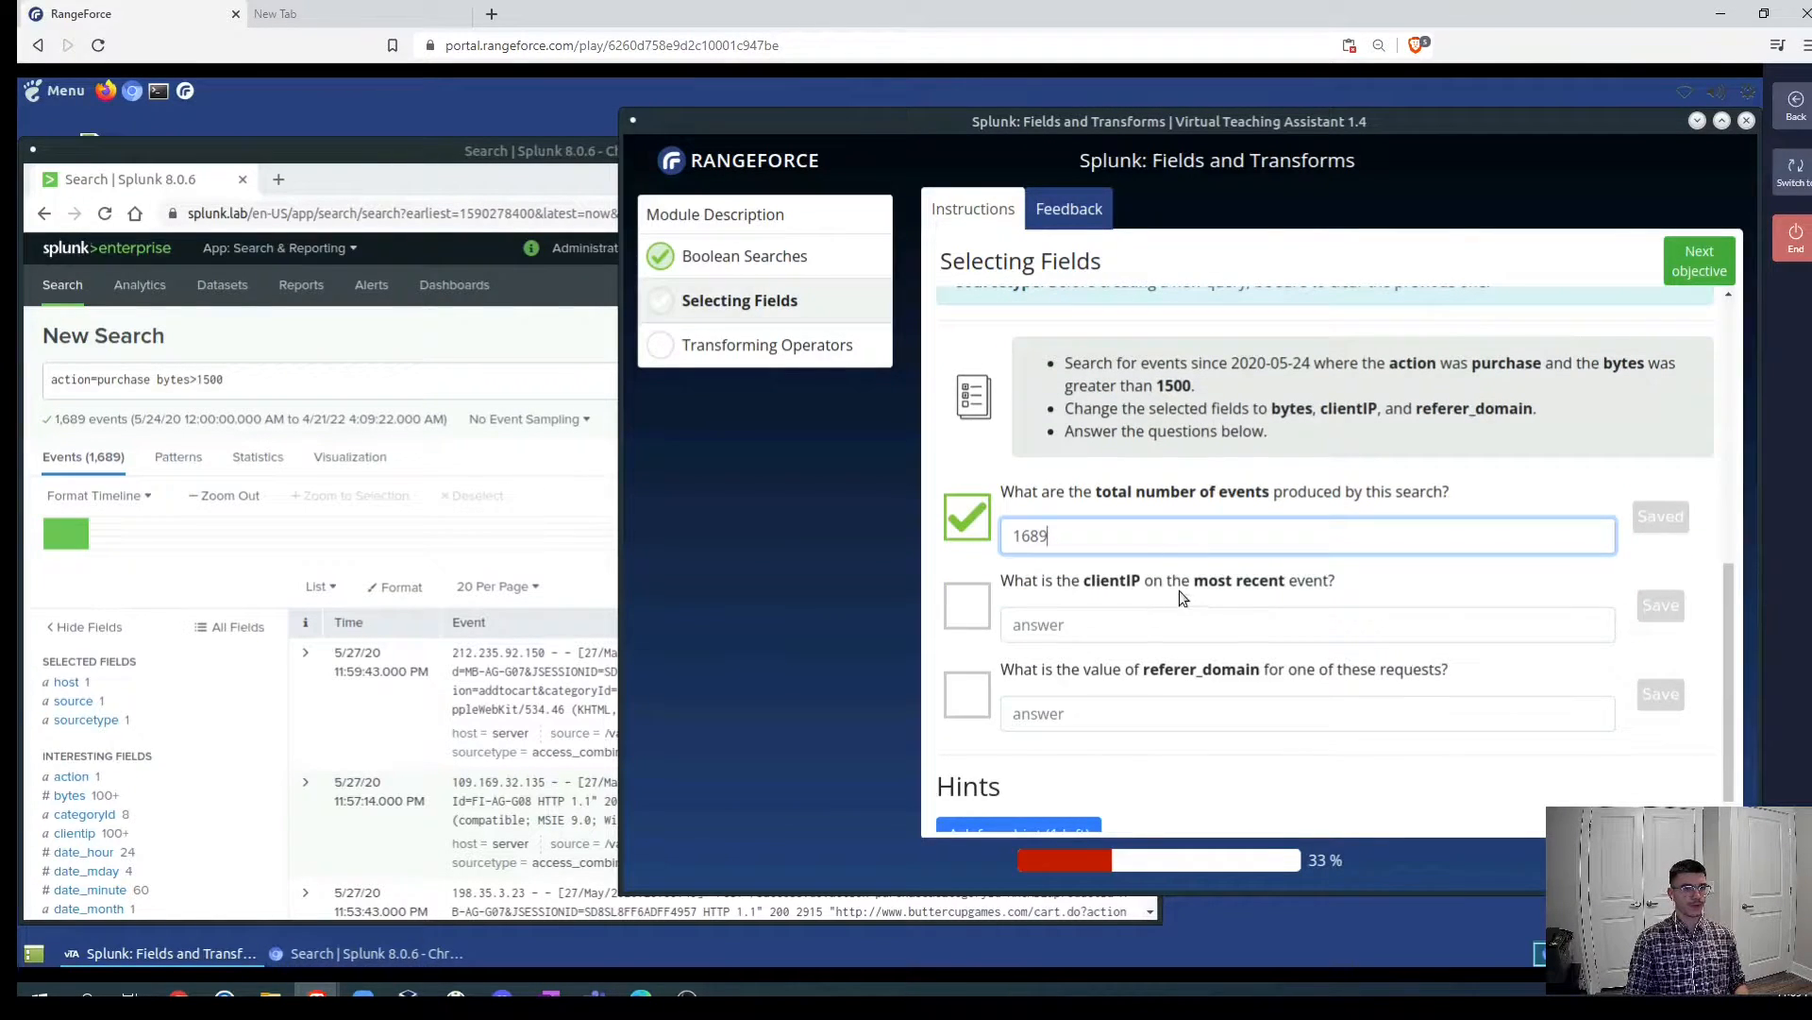
scroll(161, 644, down, 3)
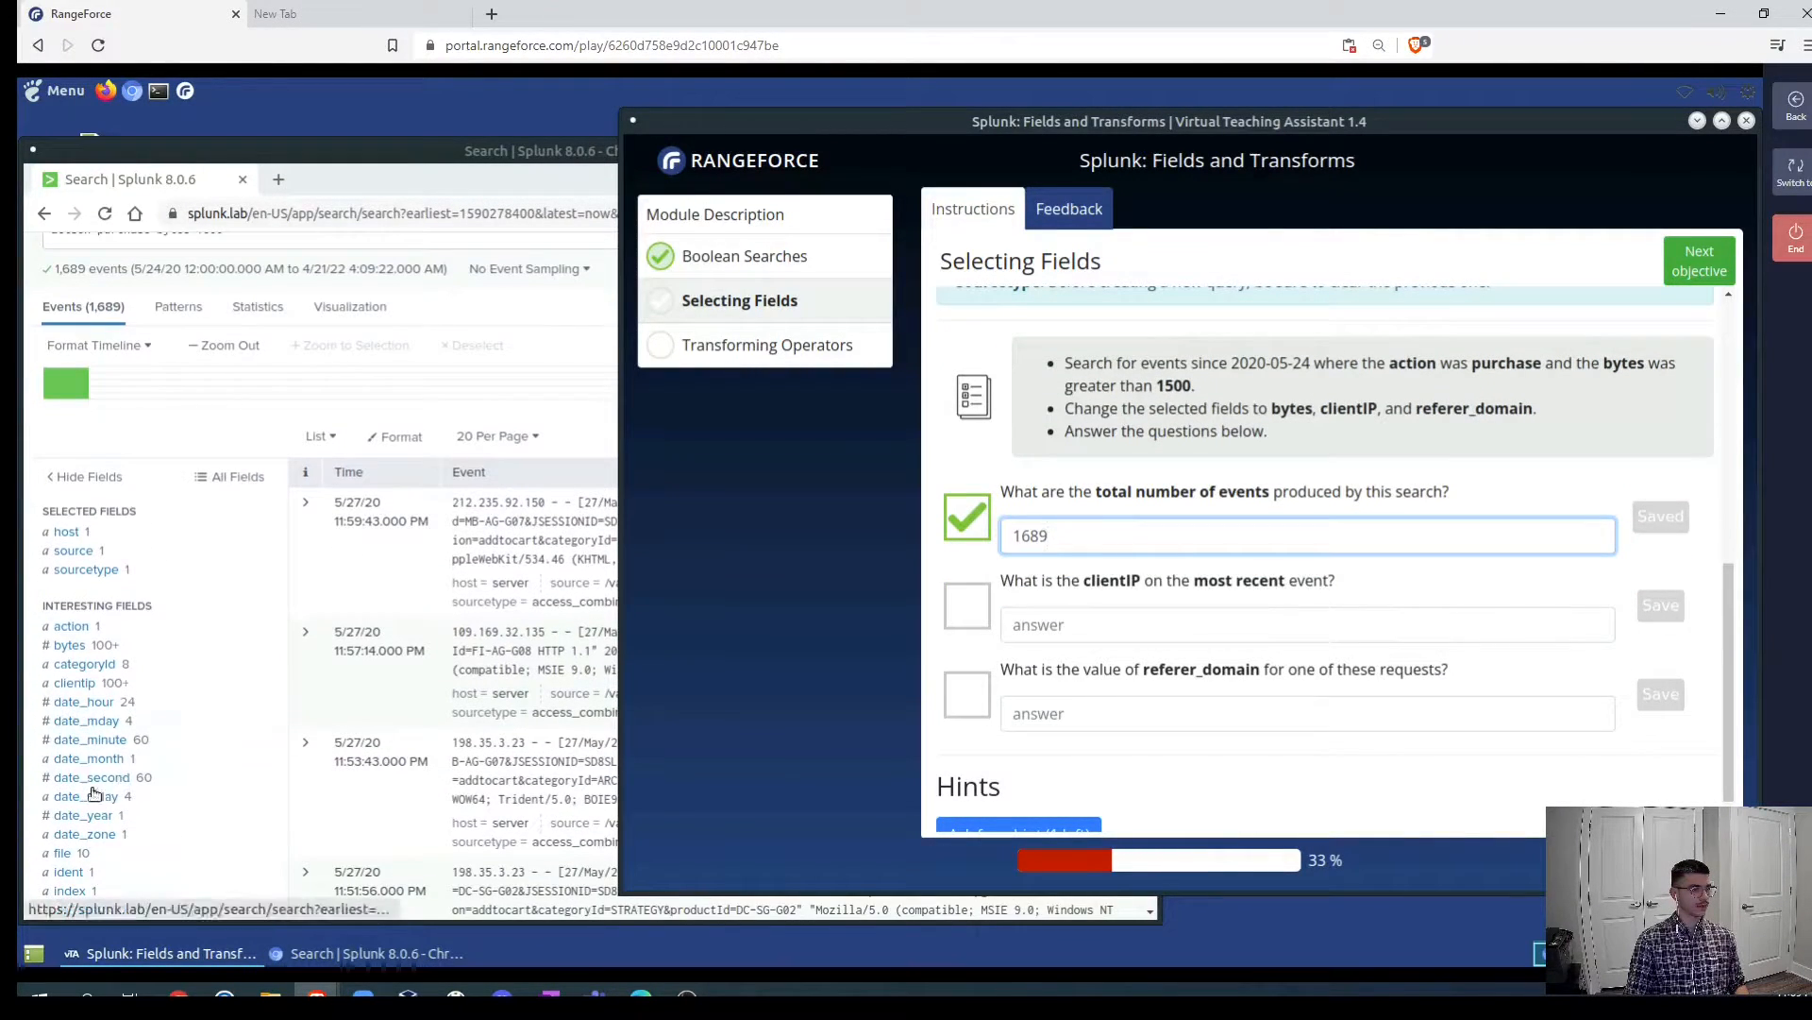
click(232, 476)
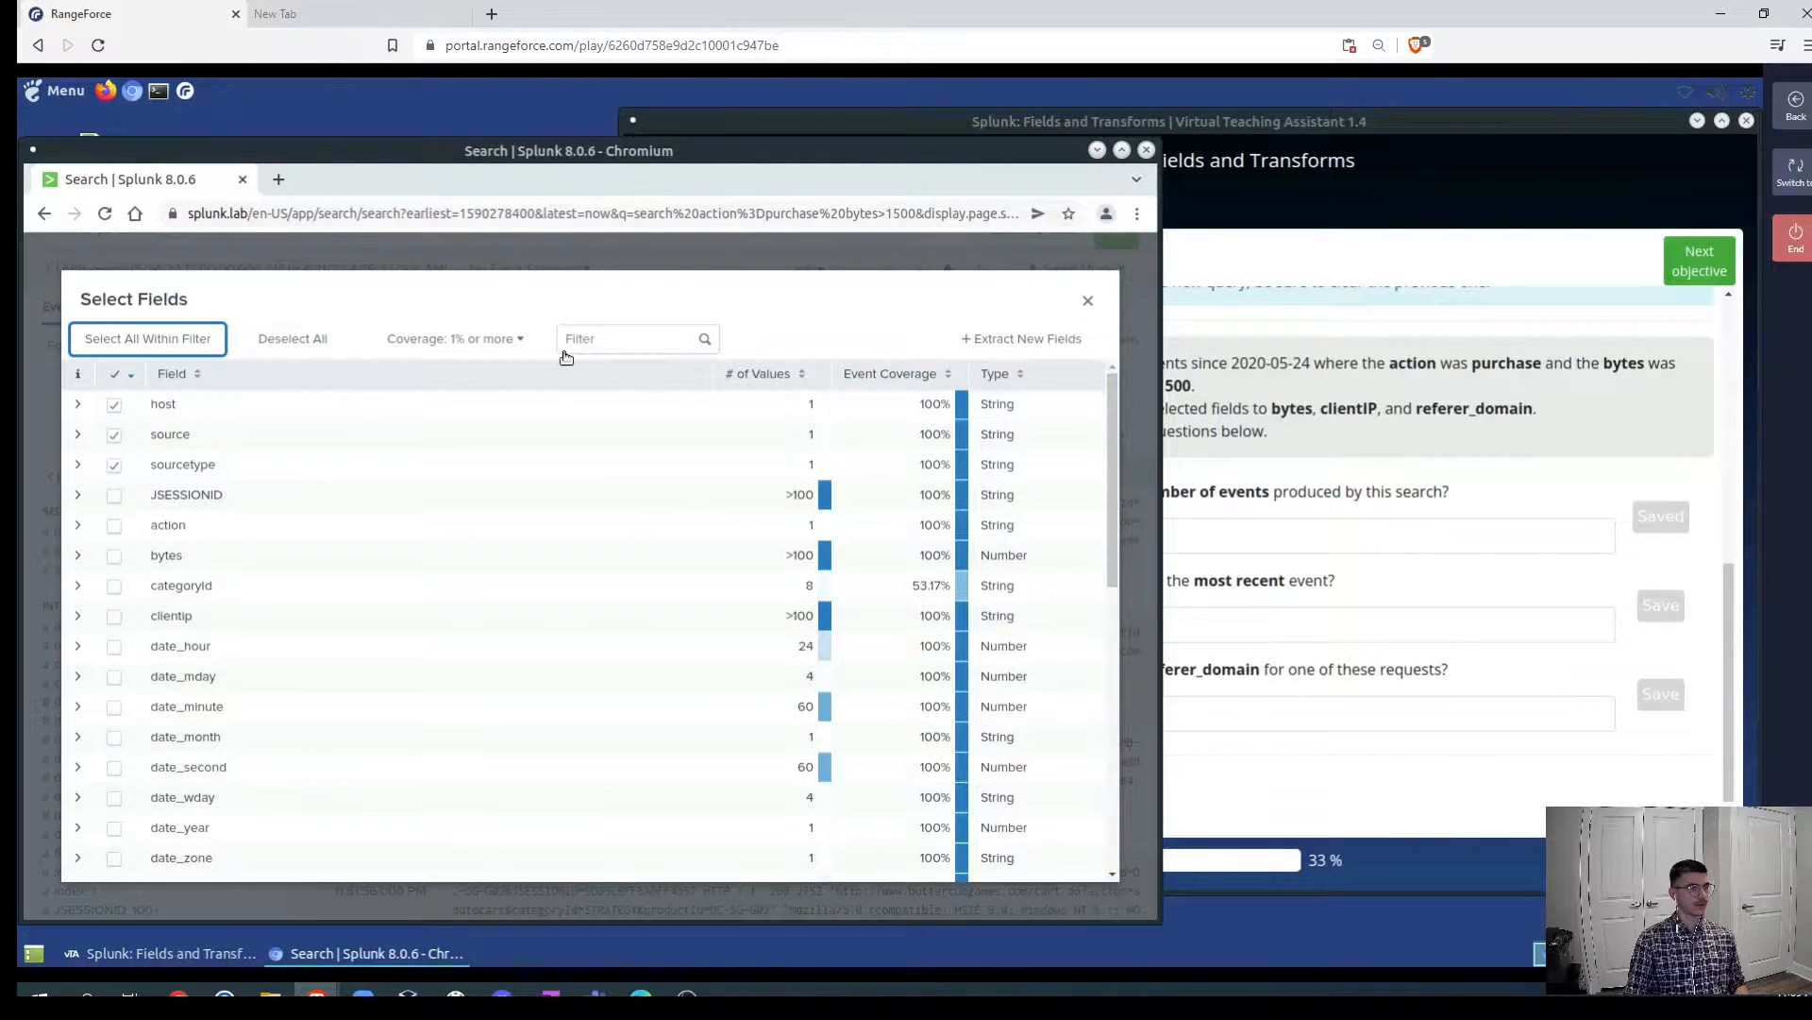
click(592, 337)
text(clie)
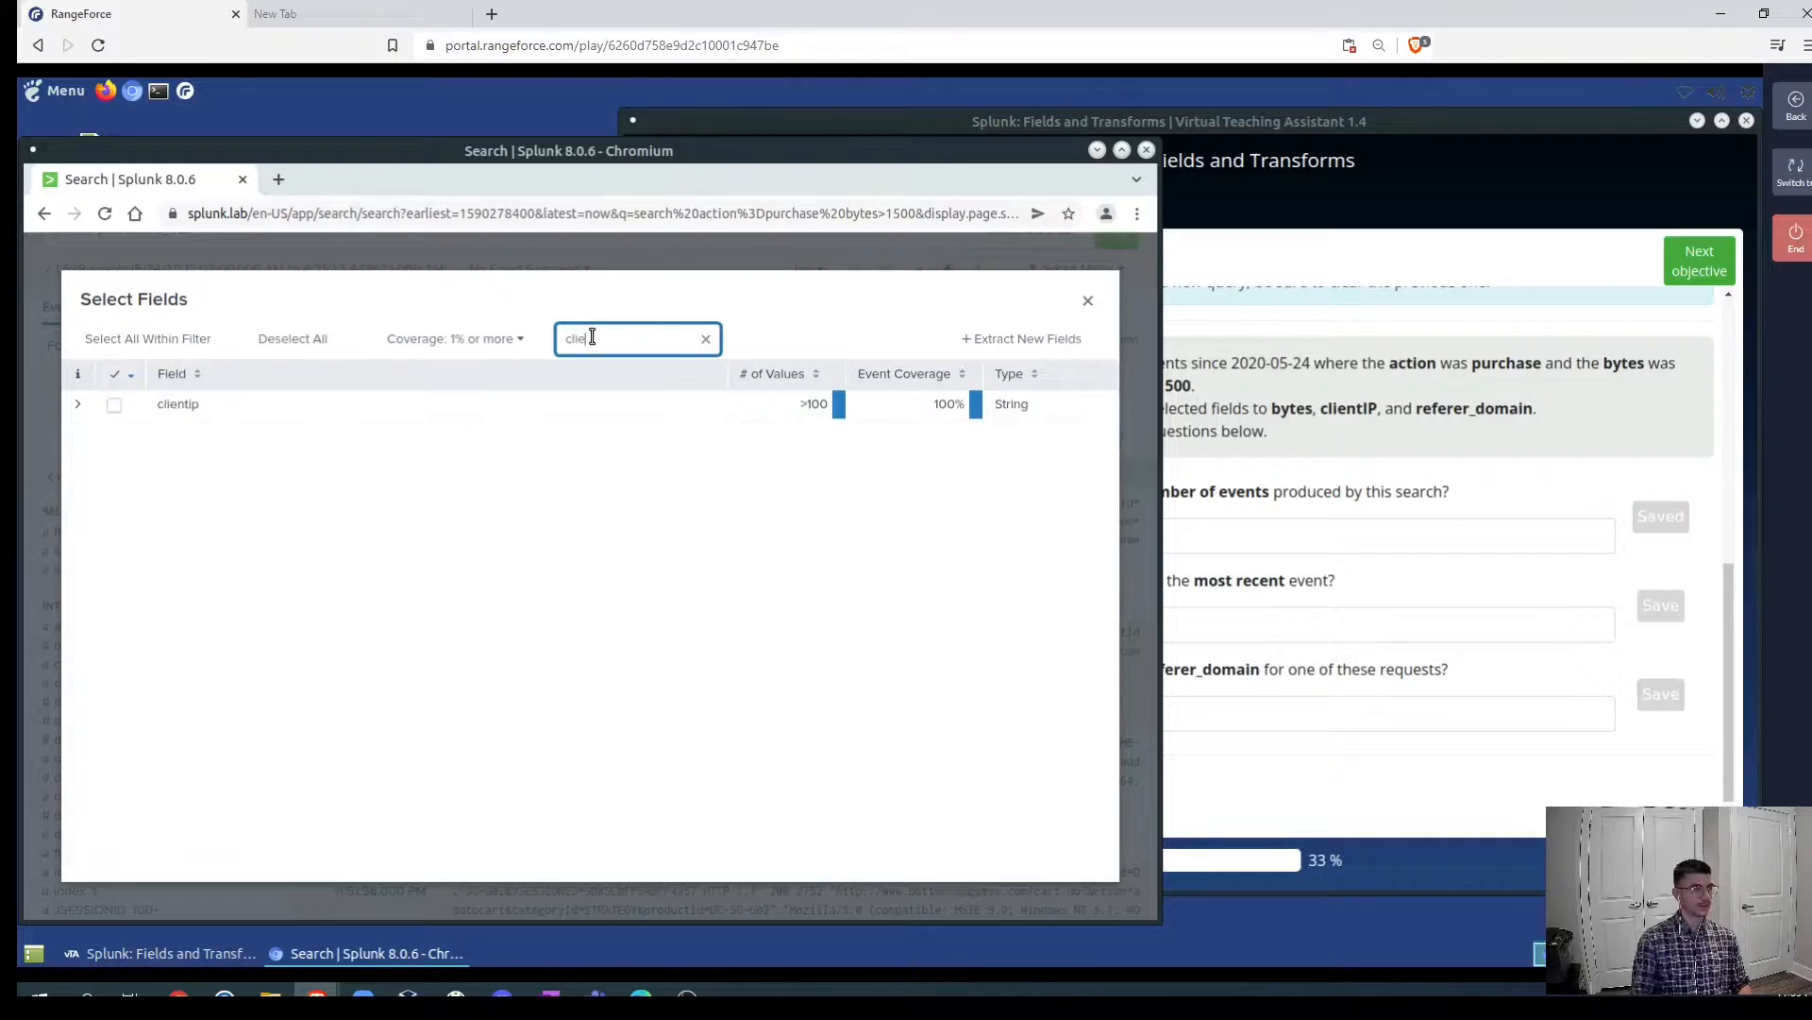
click(117, 404)
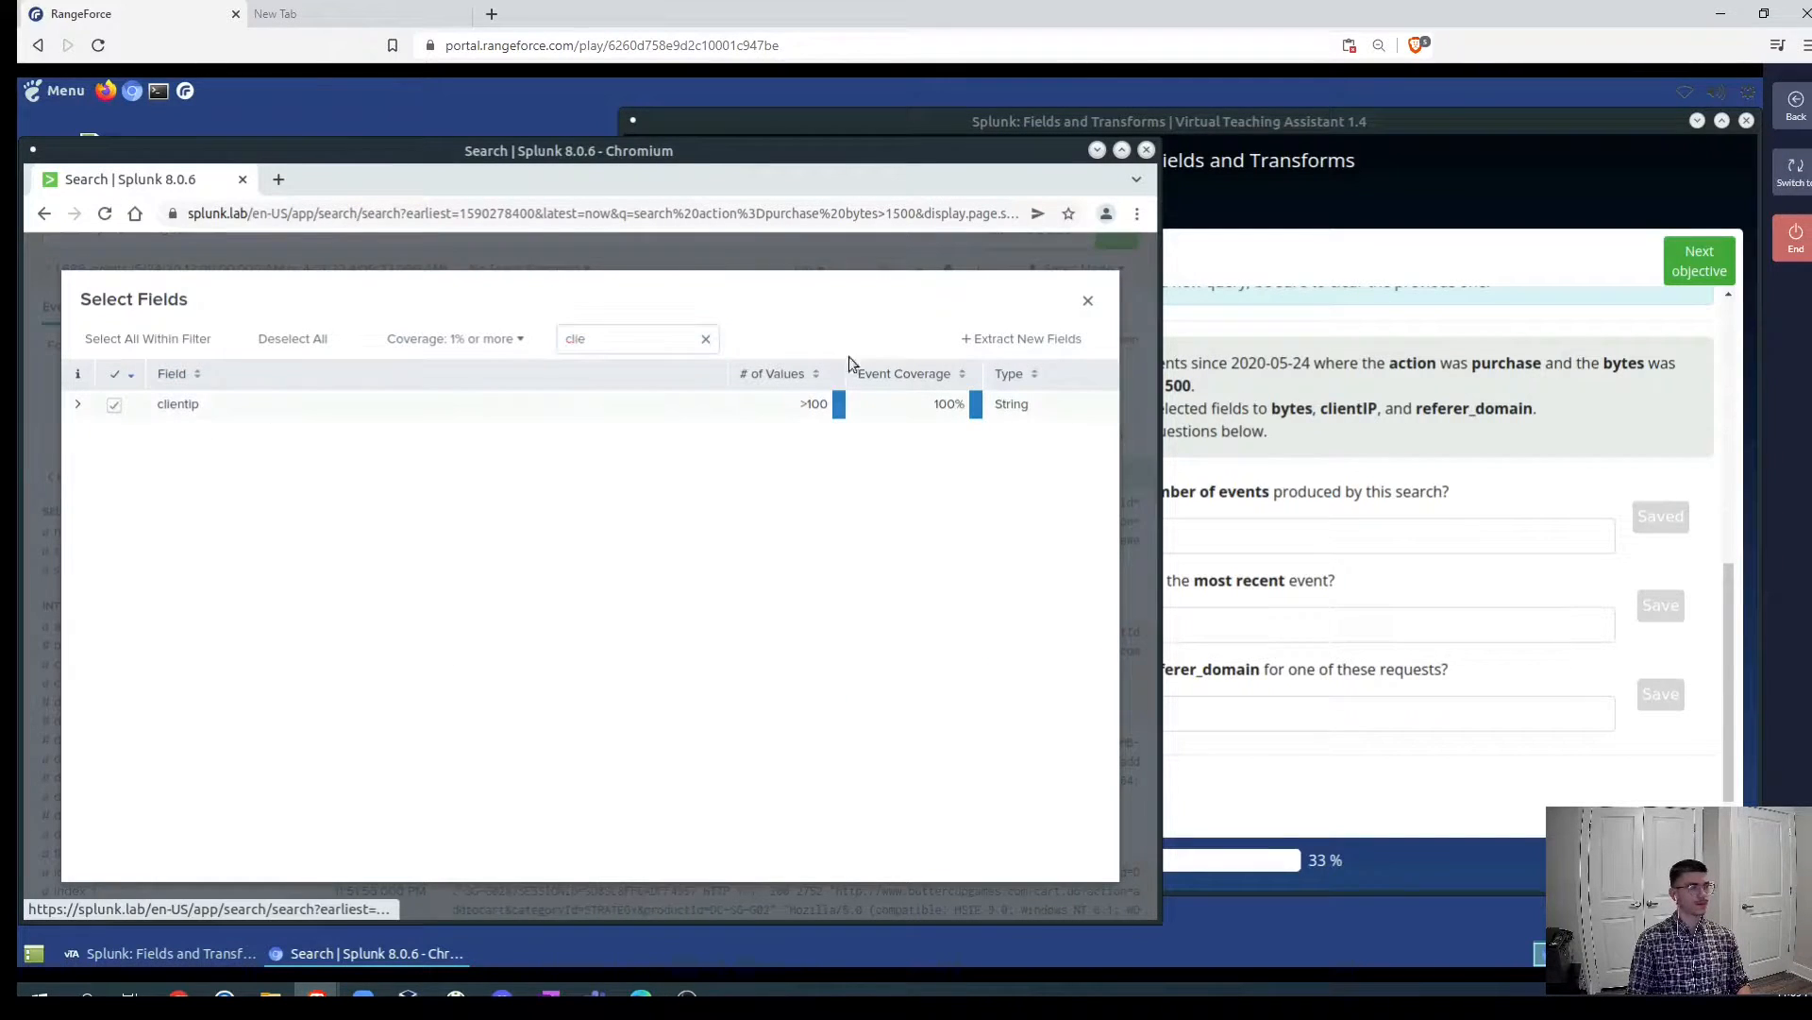
click(1087, 301)
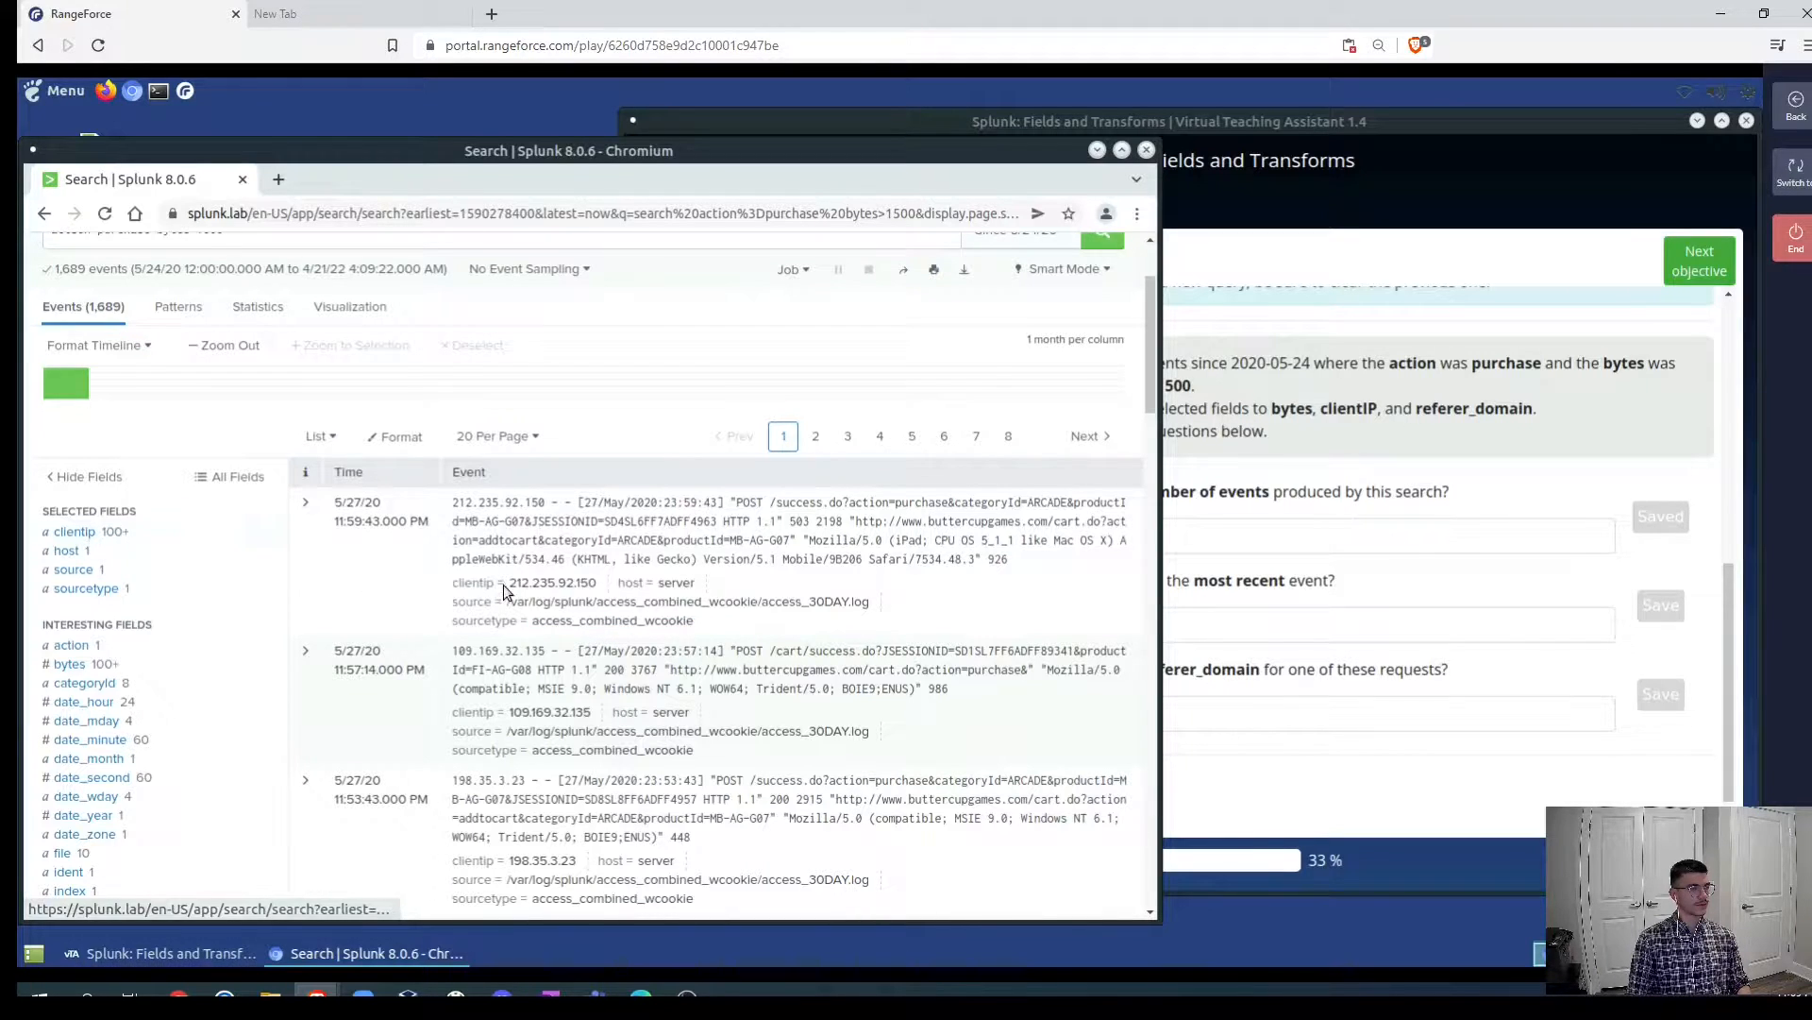
drag(505, 578, 595, 578)
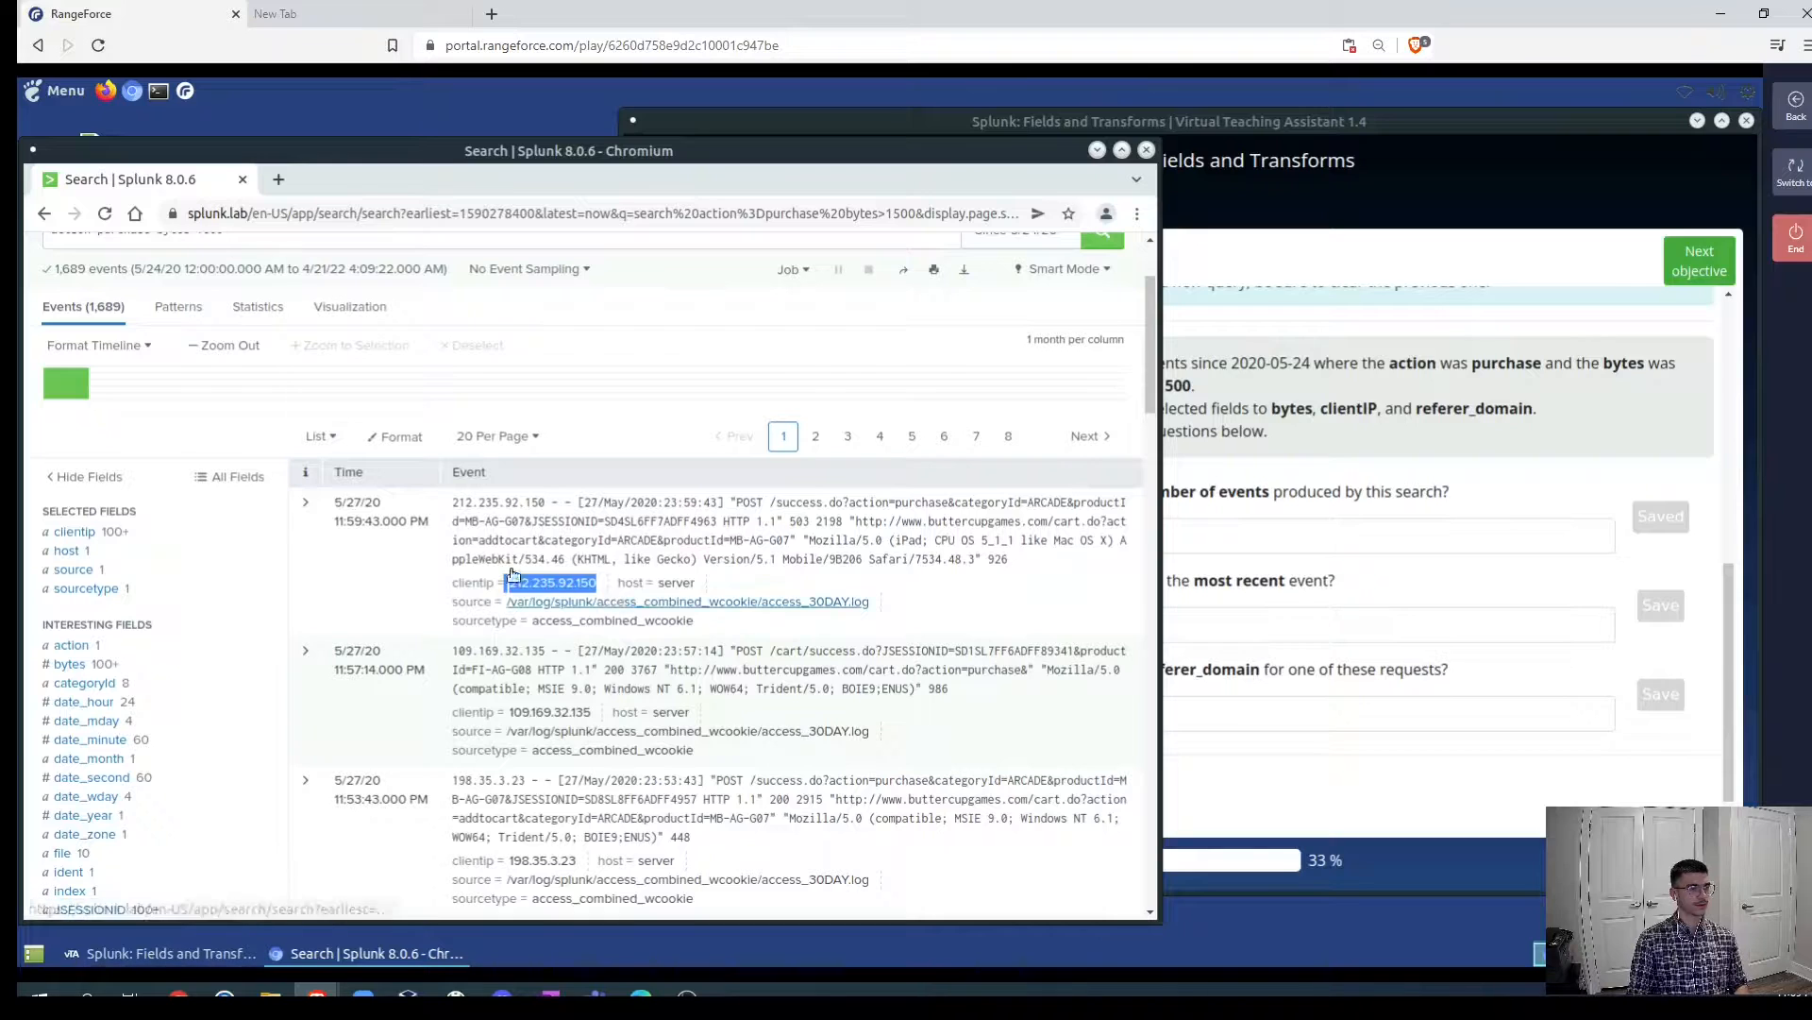
click(389, 604)
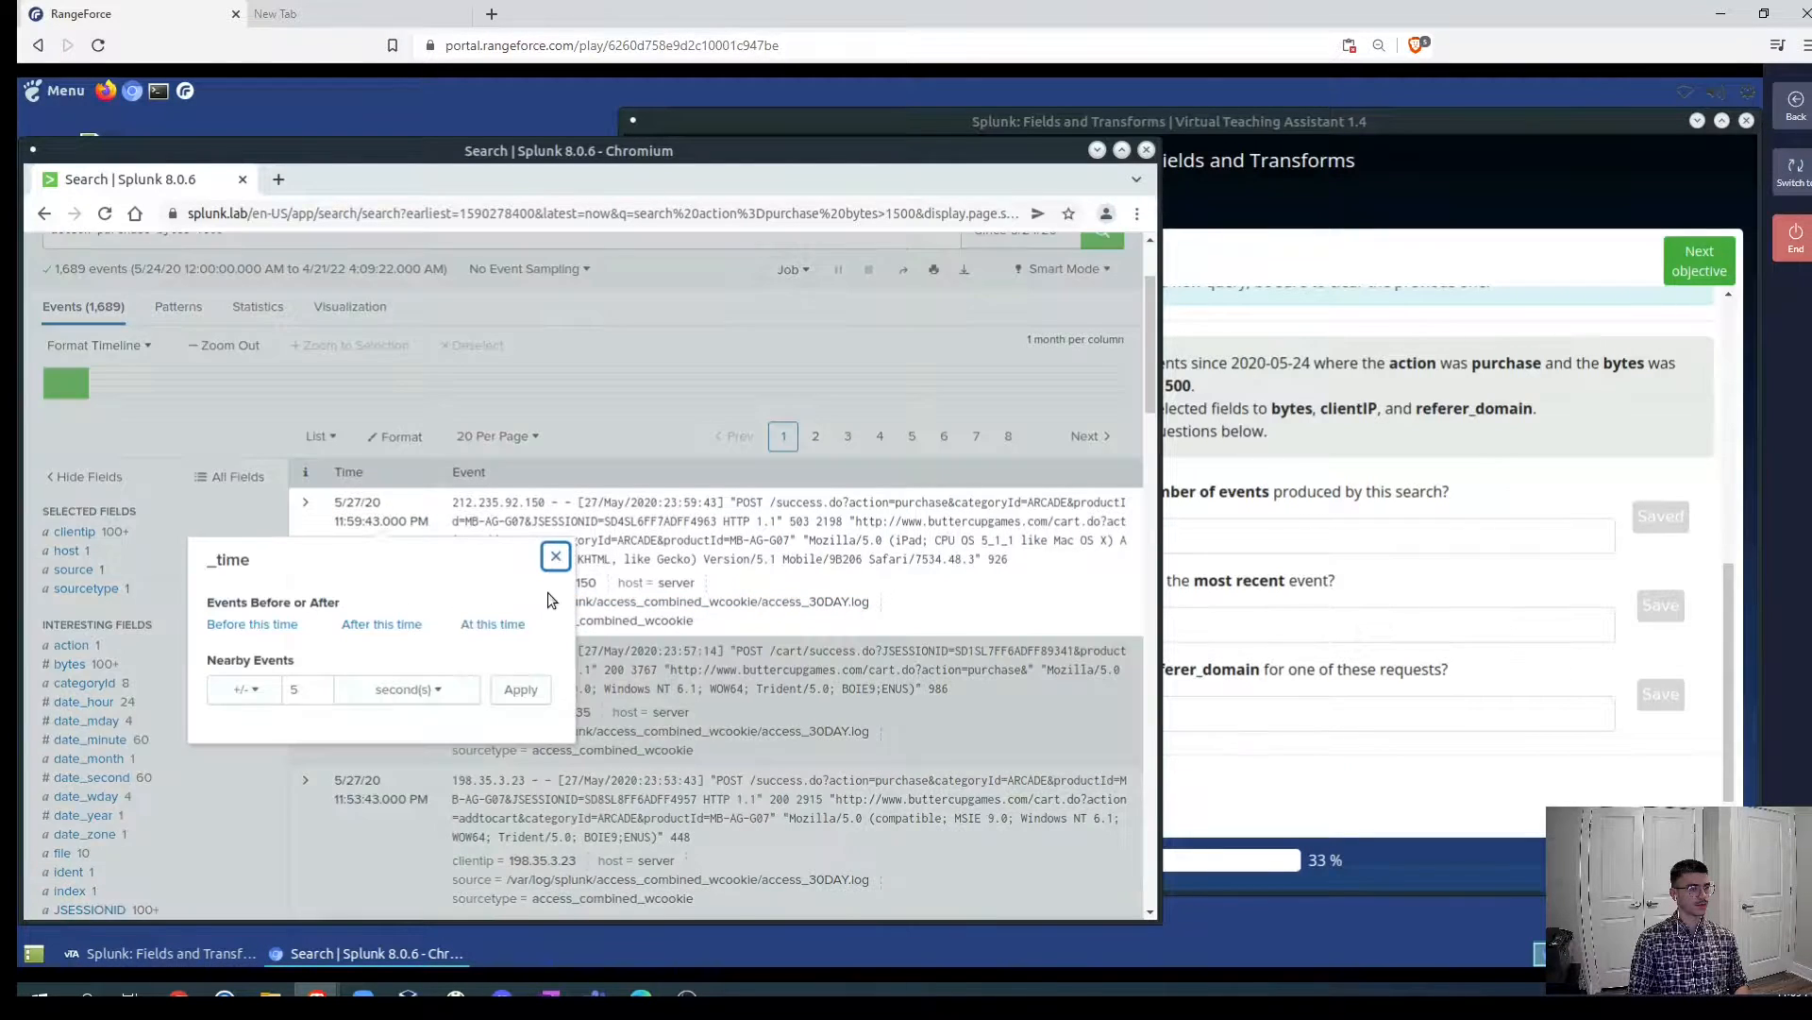
click(556, 558)
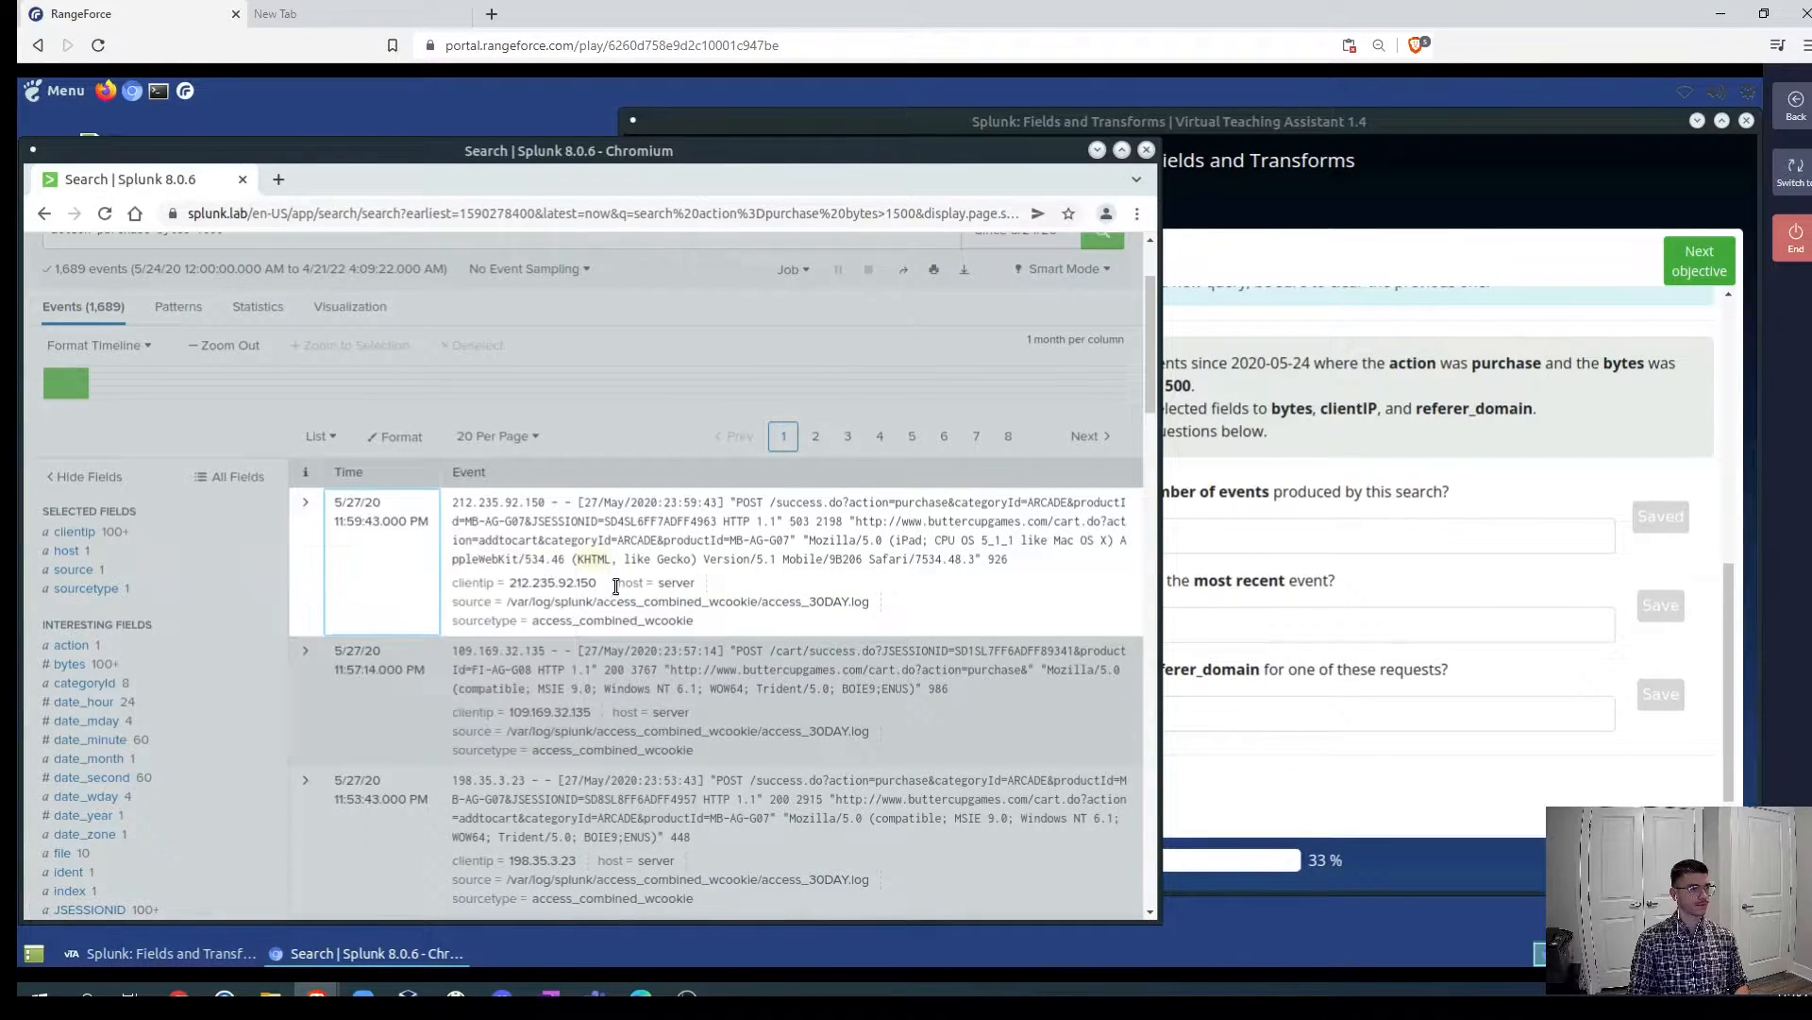
- Copy the clientip 212.235.92.150 from the most recent event and save it as the answer to the clientIP question
drag(599, 582, 509, 582)
key(ctrl+c)
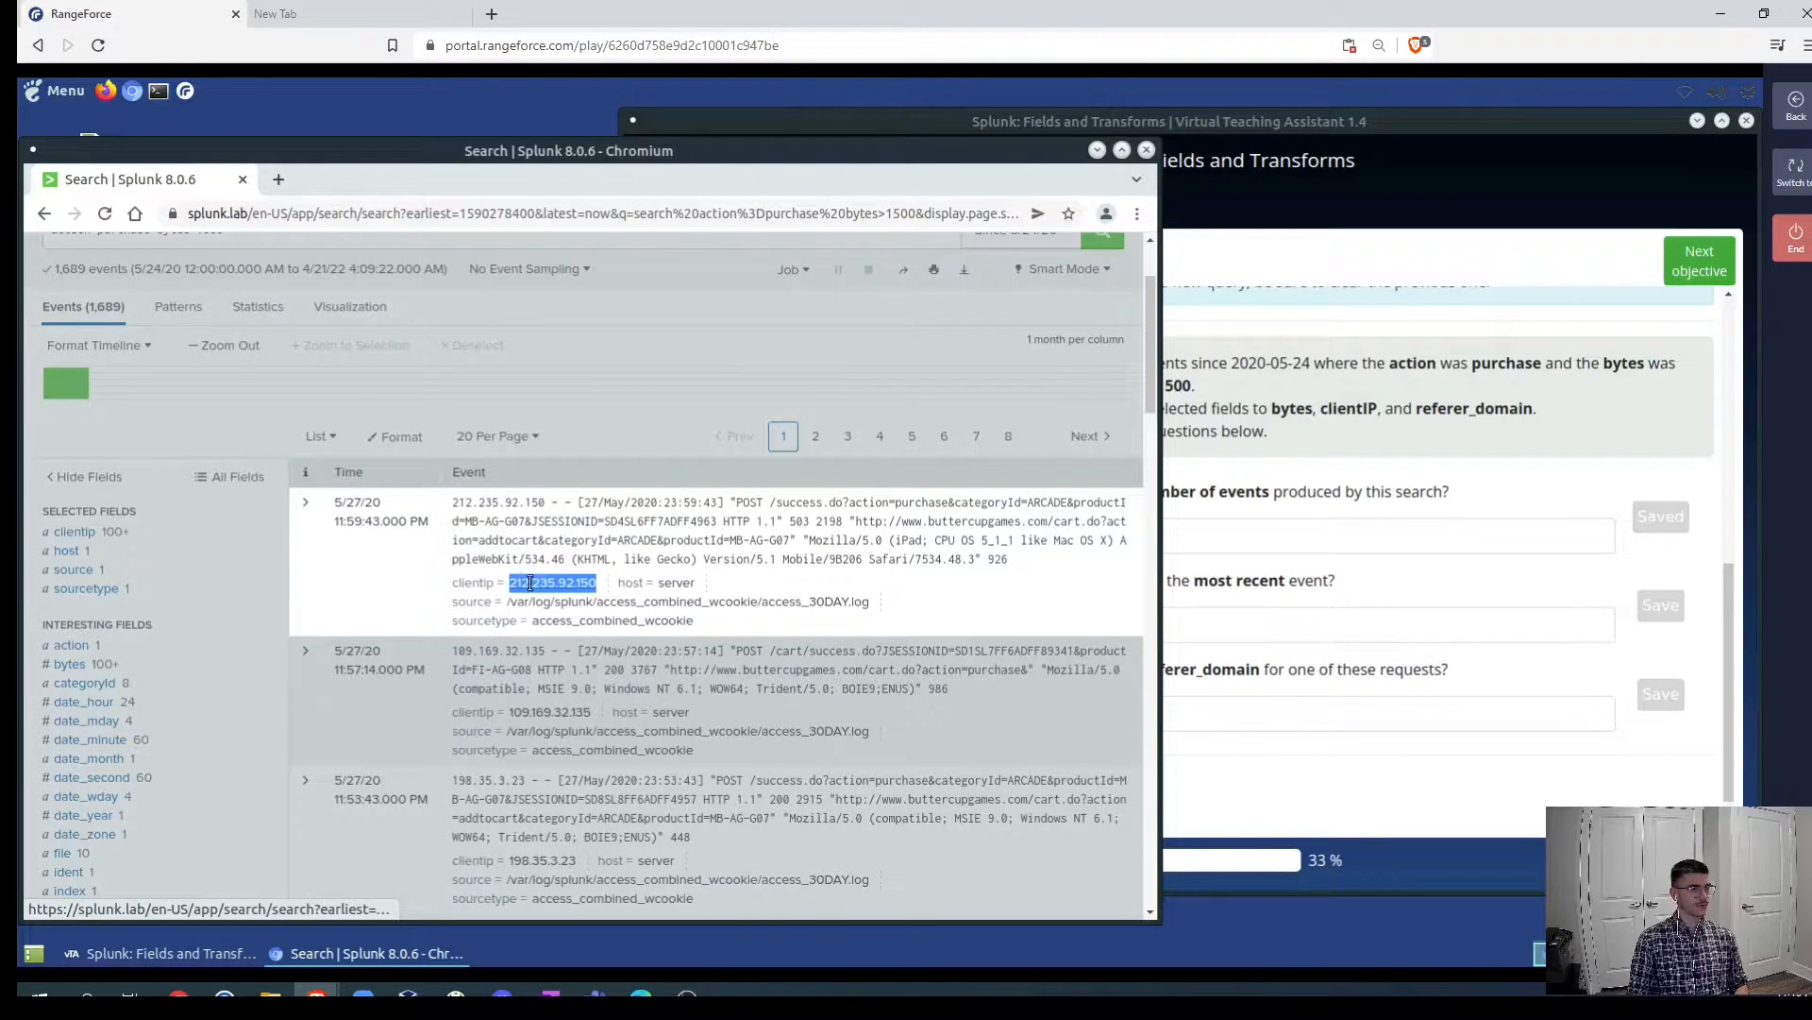
click(1234, 712)
click(1199, 624)
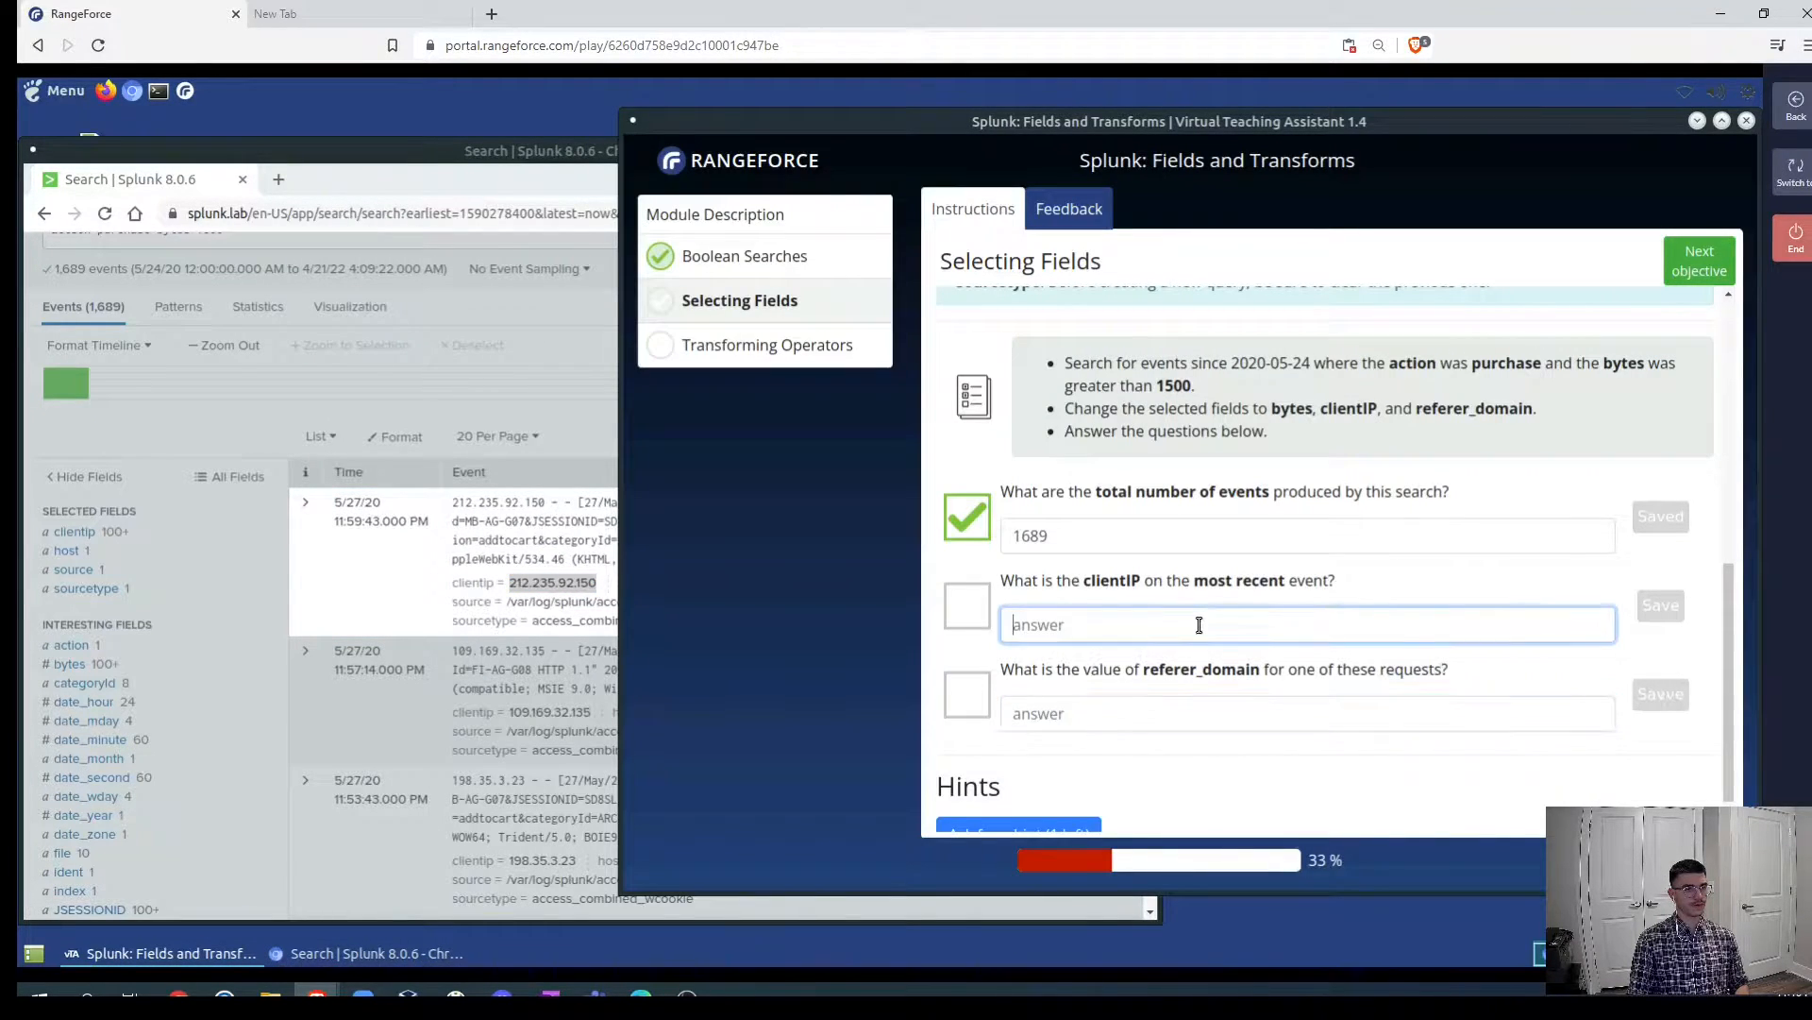
key(ctrl+v)
key(Return)
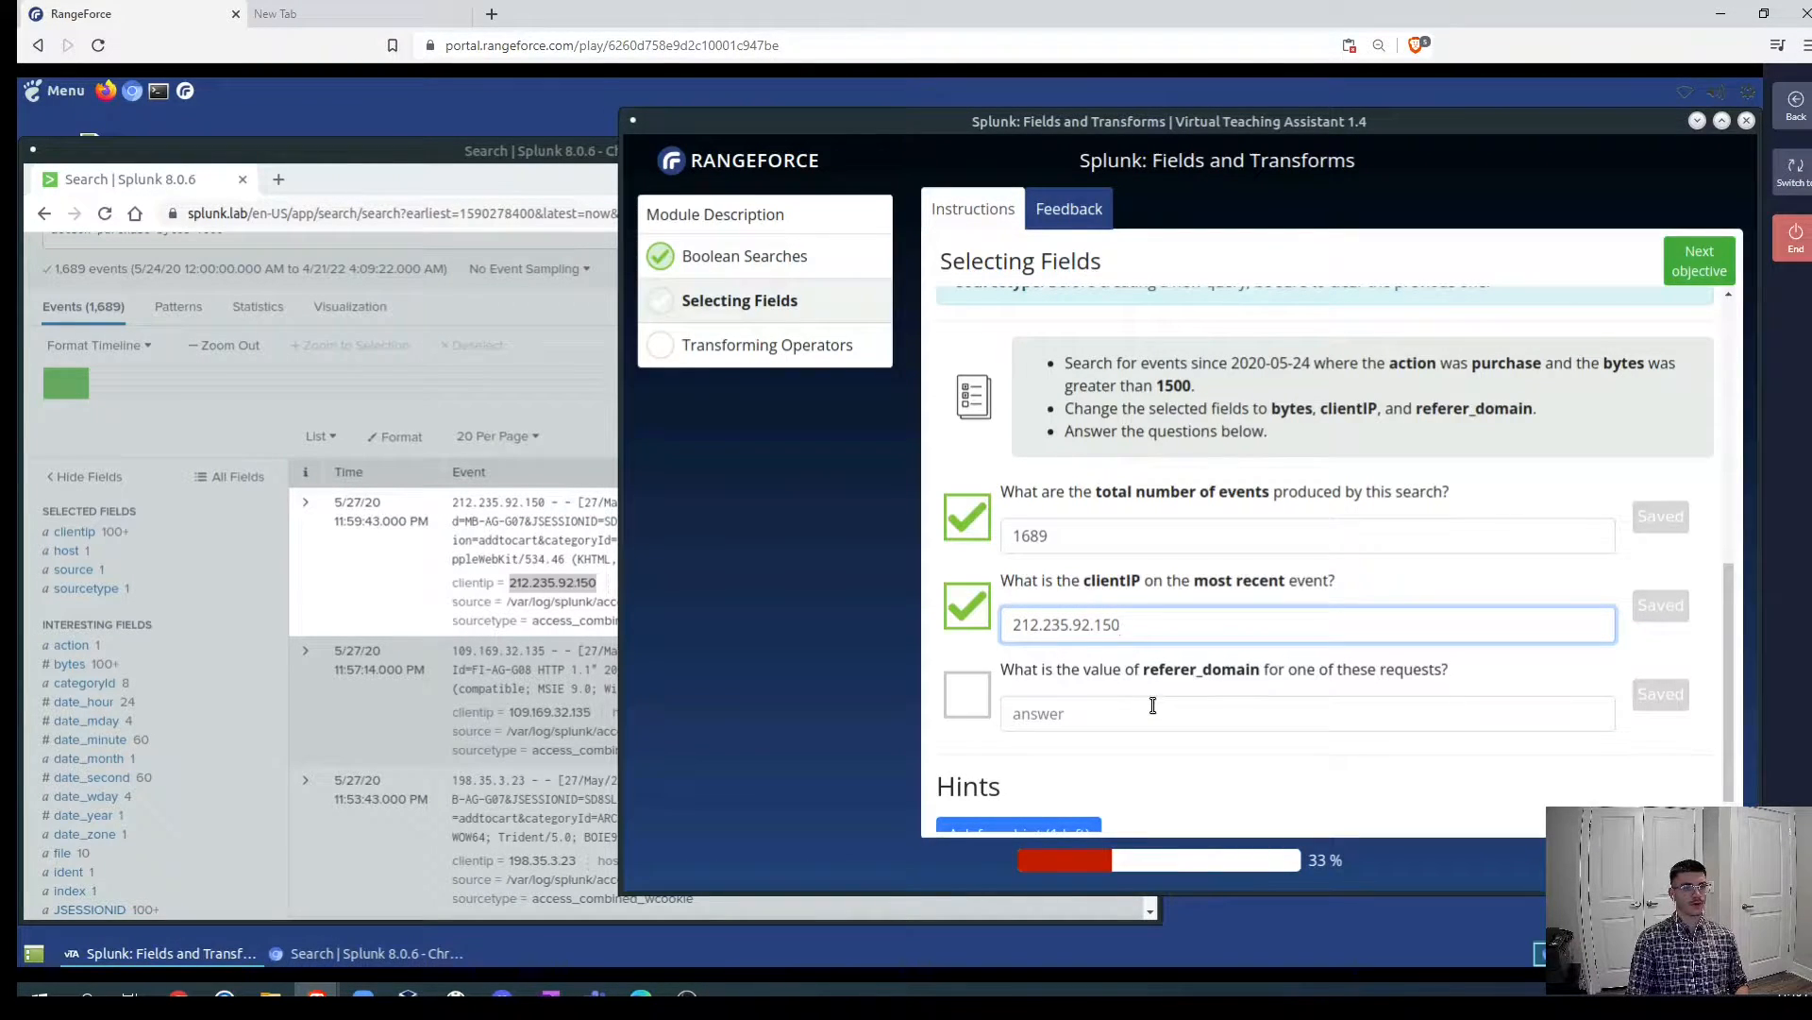
- Return to the Splunk results, filter the full field list for "bytes" and add bytes to the selected fields
click(378, 394)
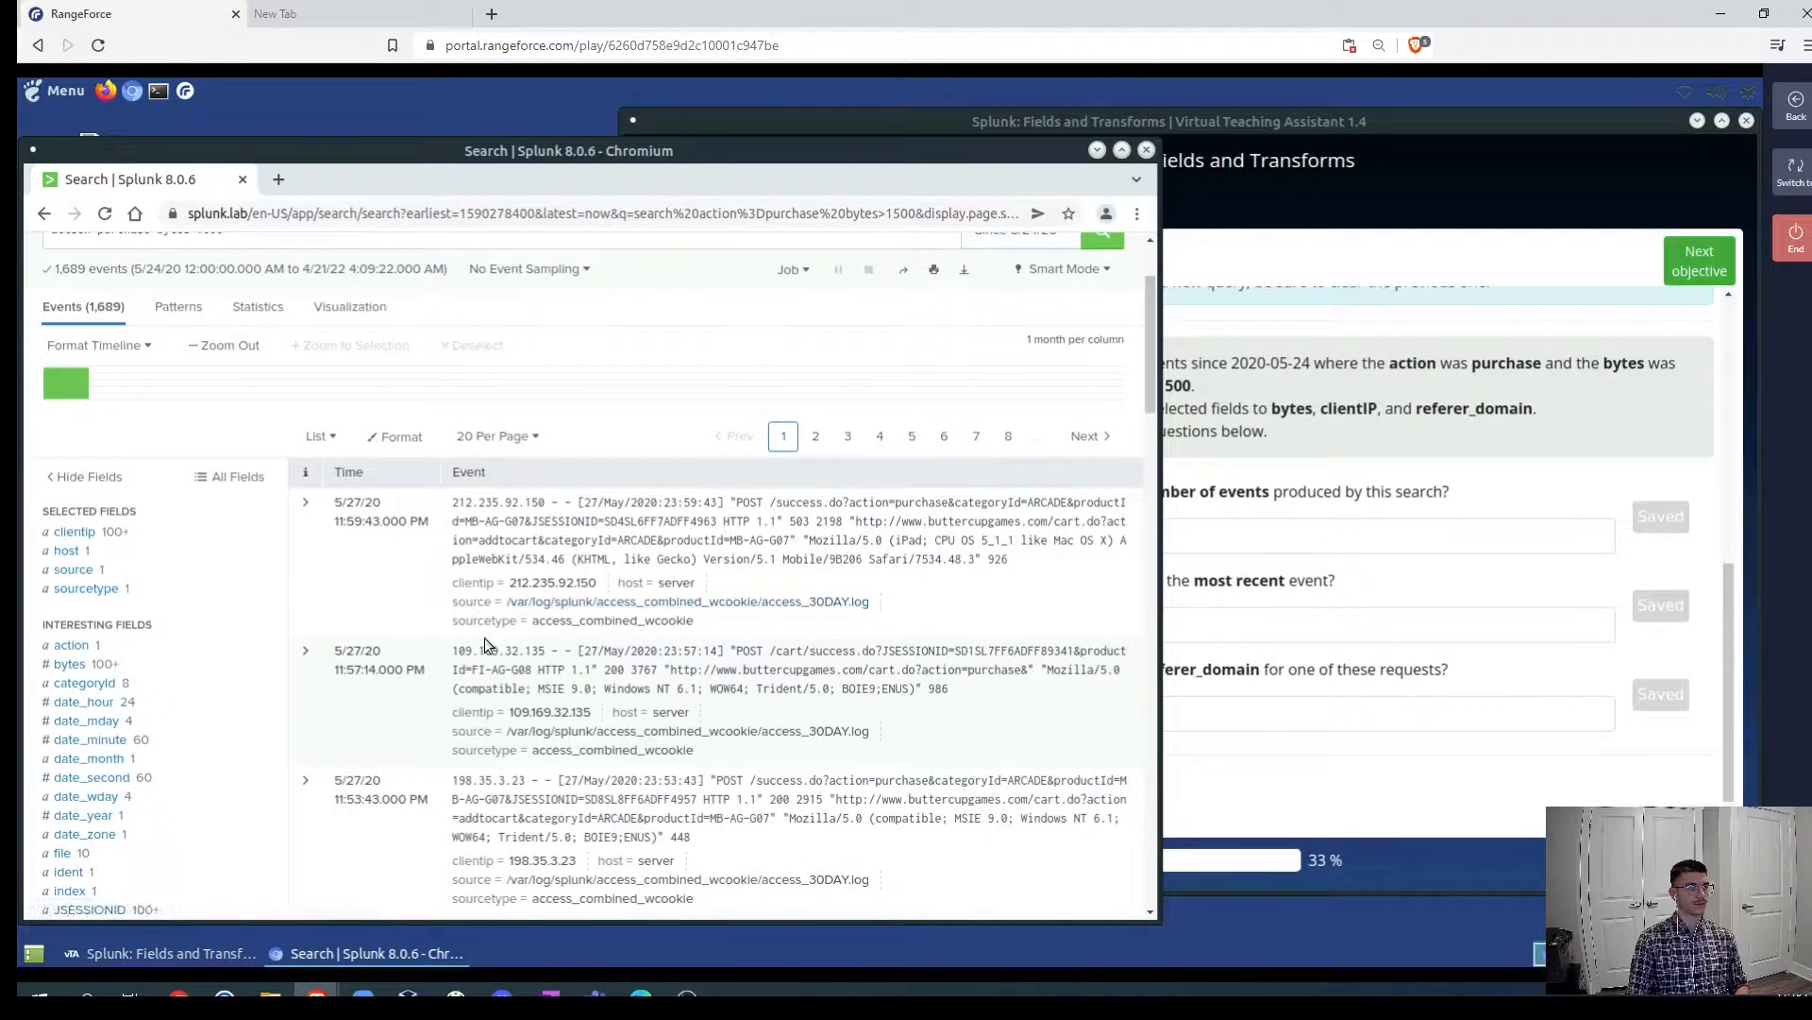
click(1208, 720)
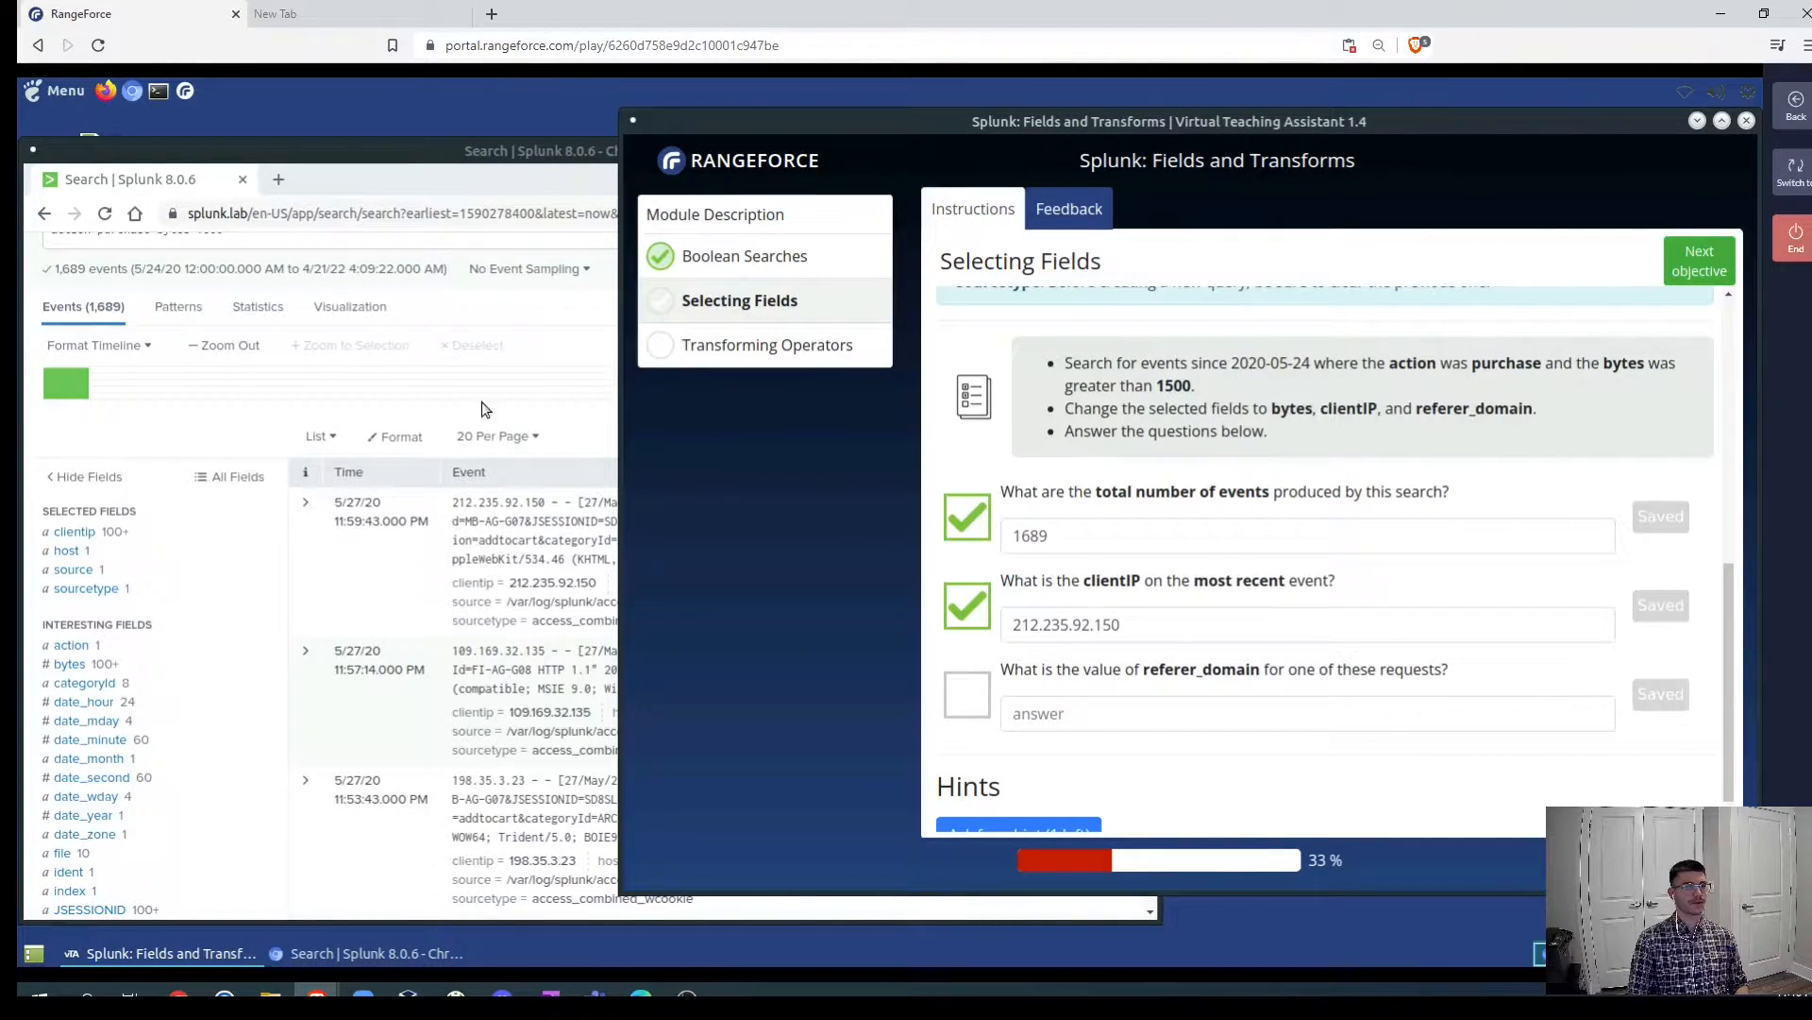
click(230, 476)
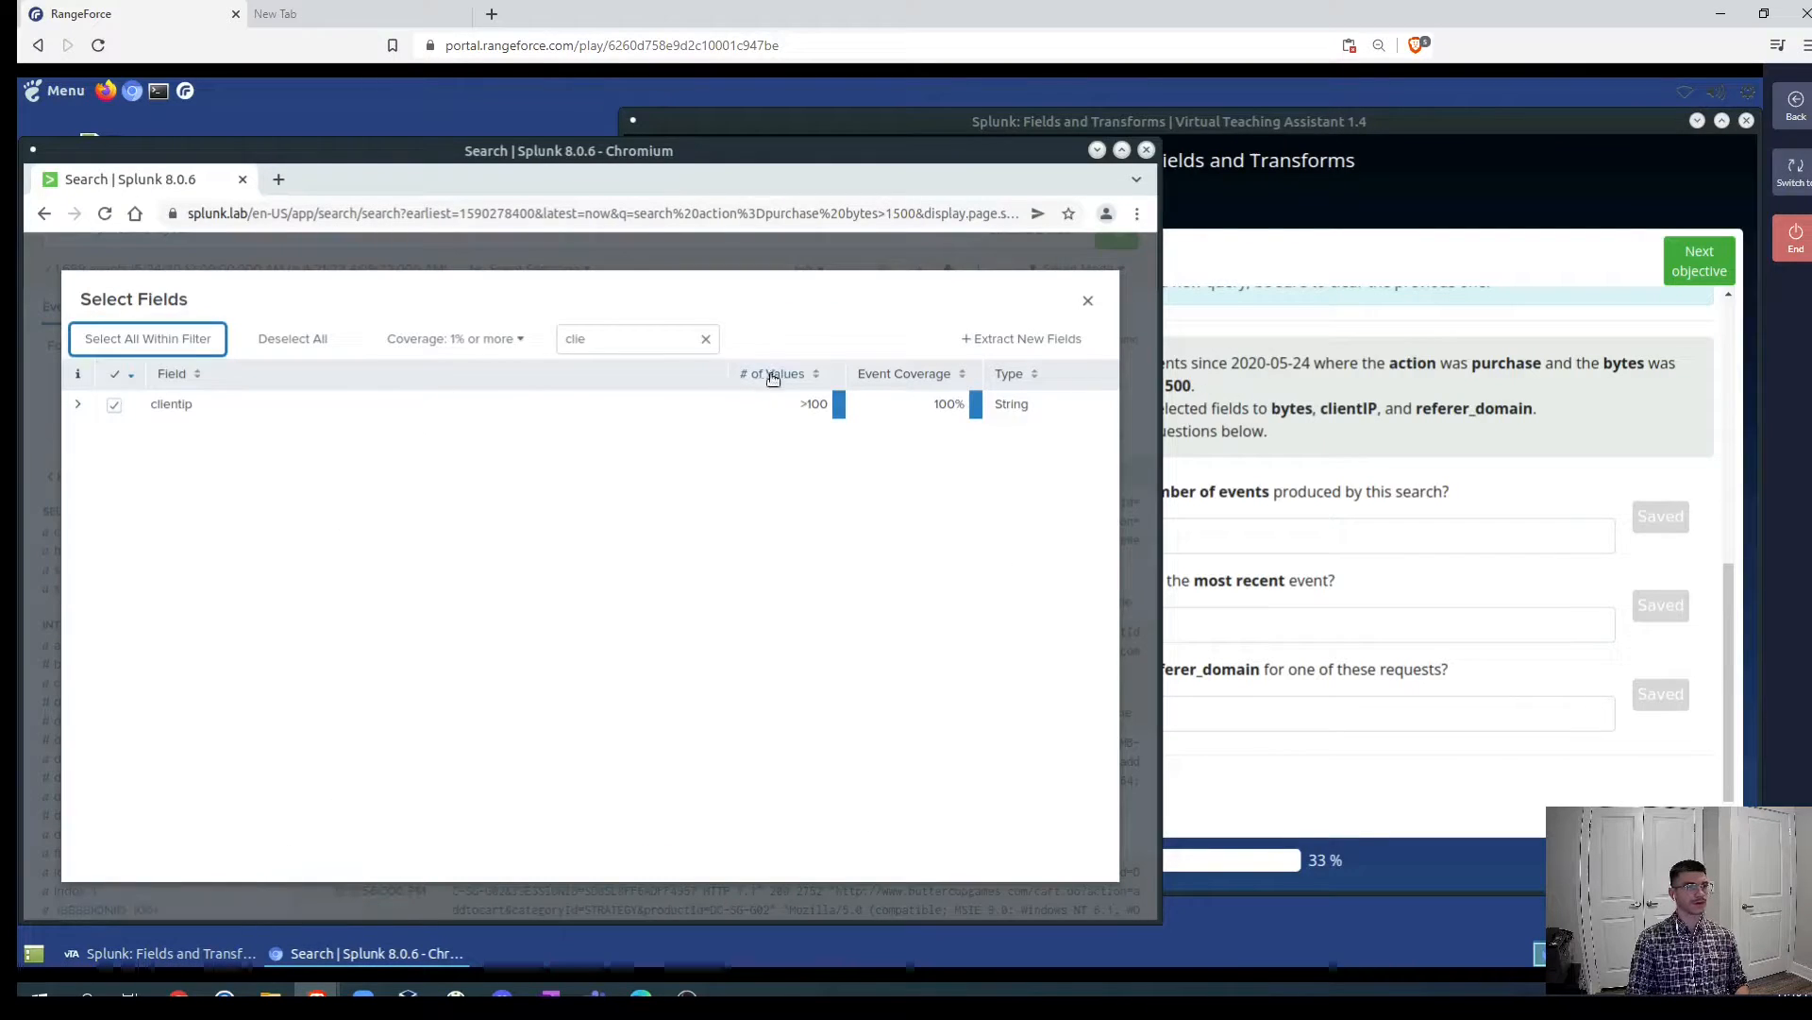
double_click(618, 345)
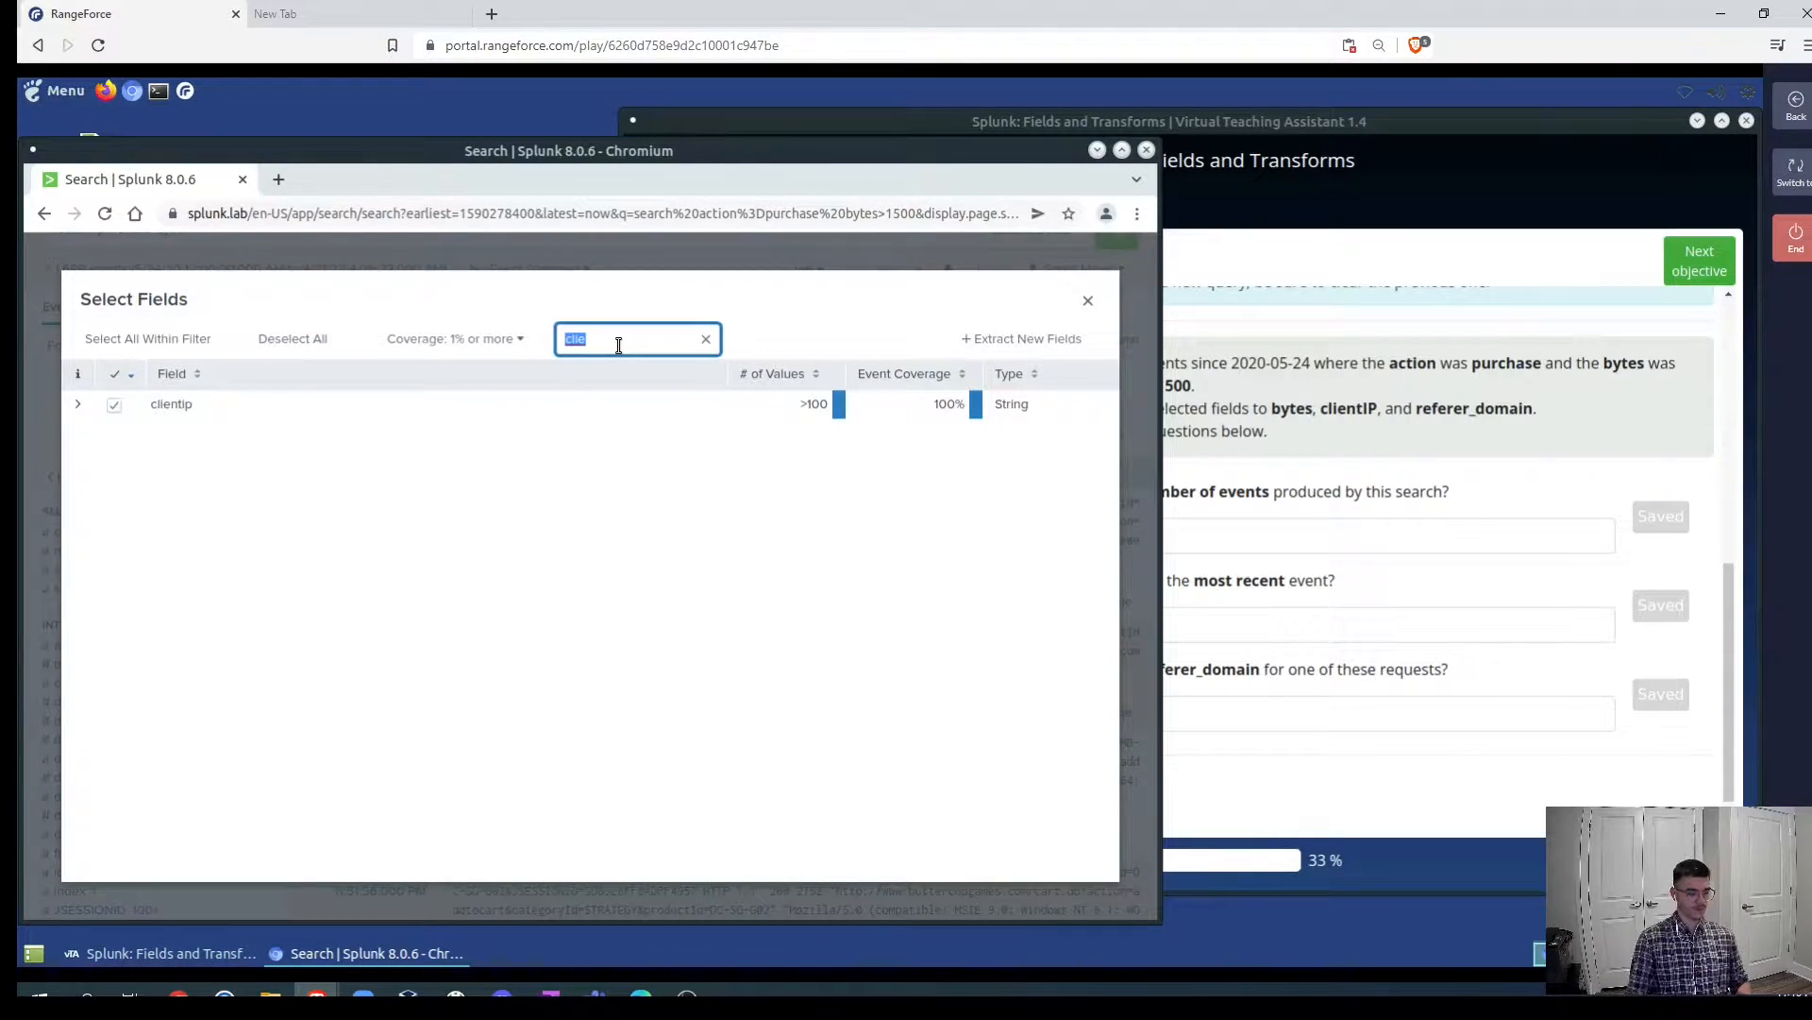
text(bytes)
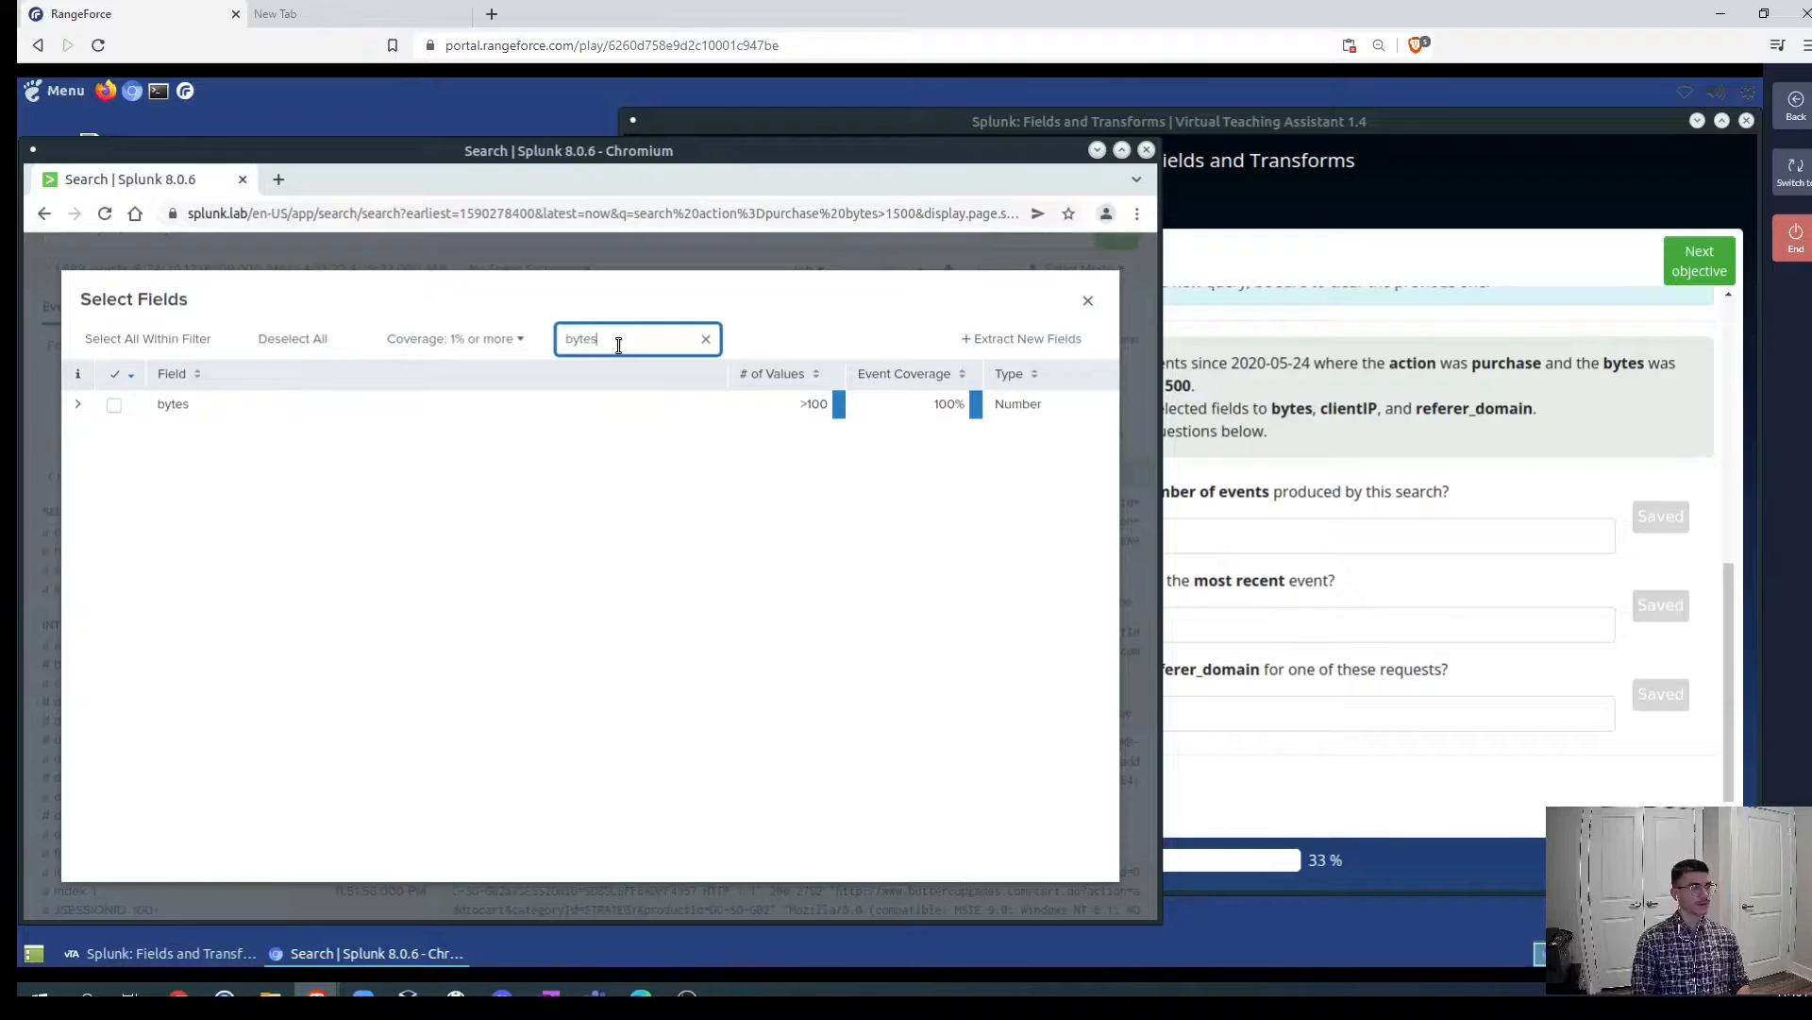
click(129, 404)
- Filter the field list for "refer", add referer_domain to the selected fields and close the Select Fields window
click(705, 338)
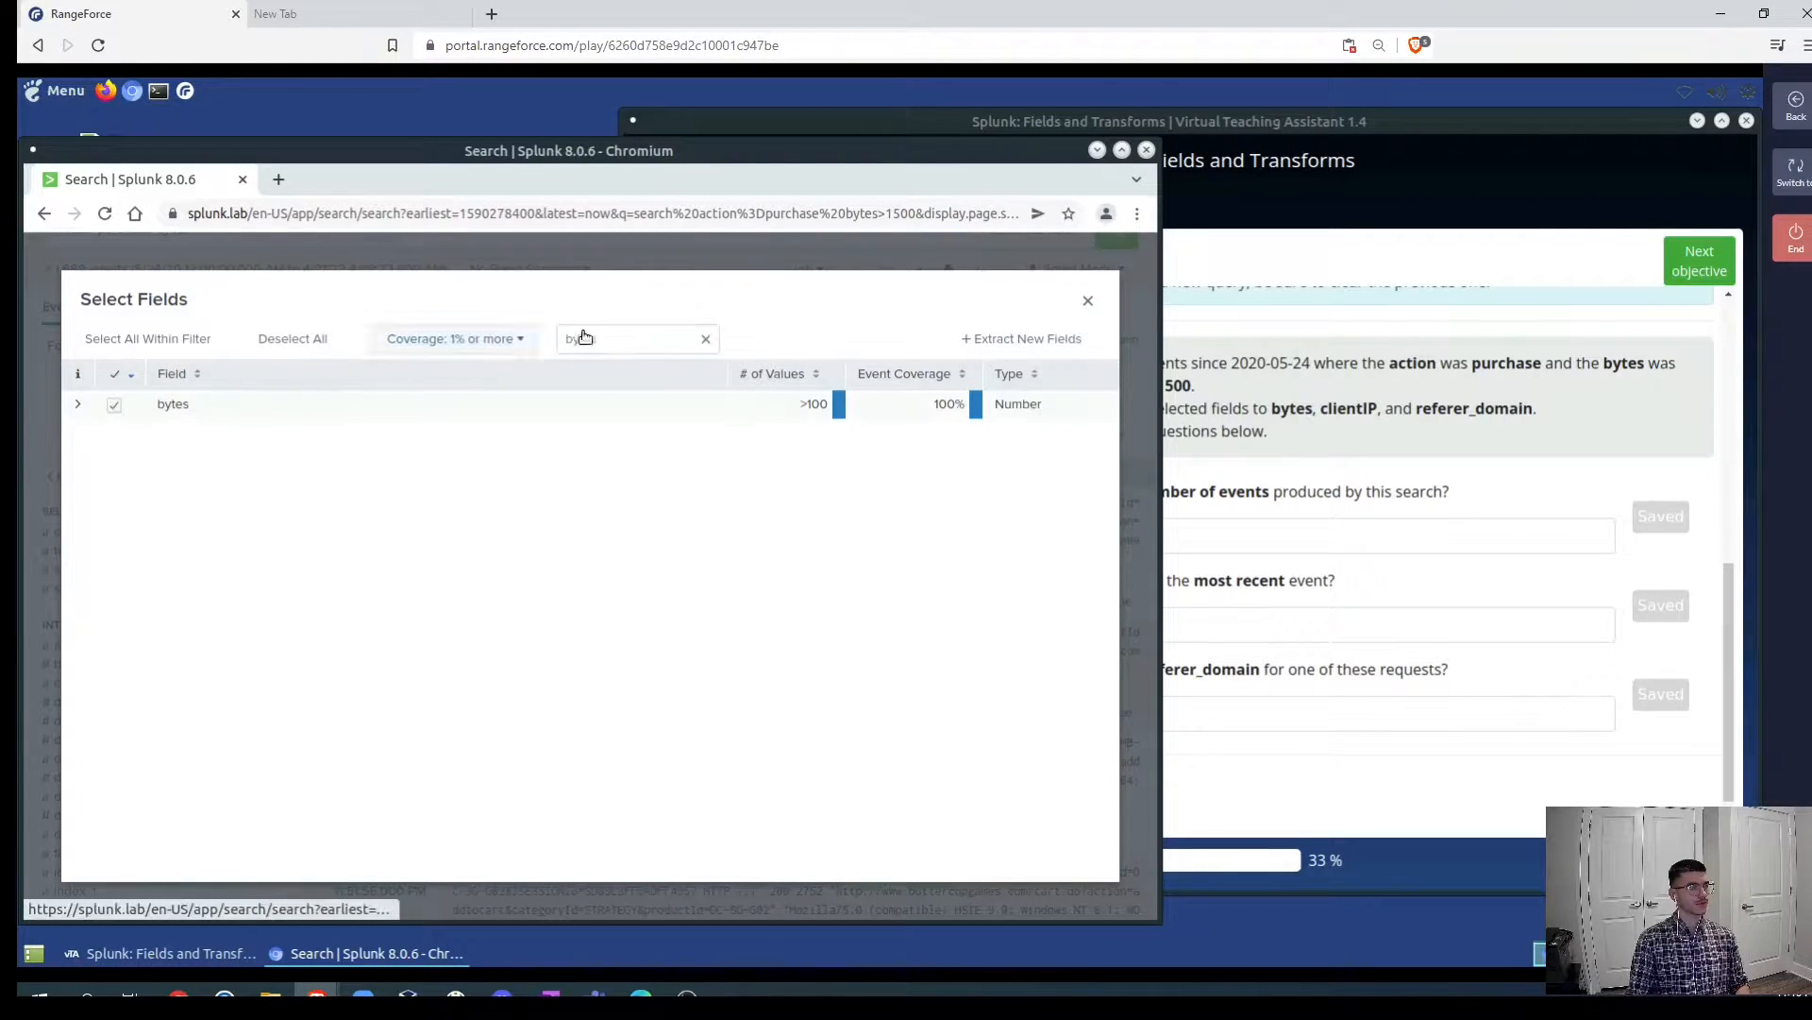
click(619, 344)
text(refer)
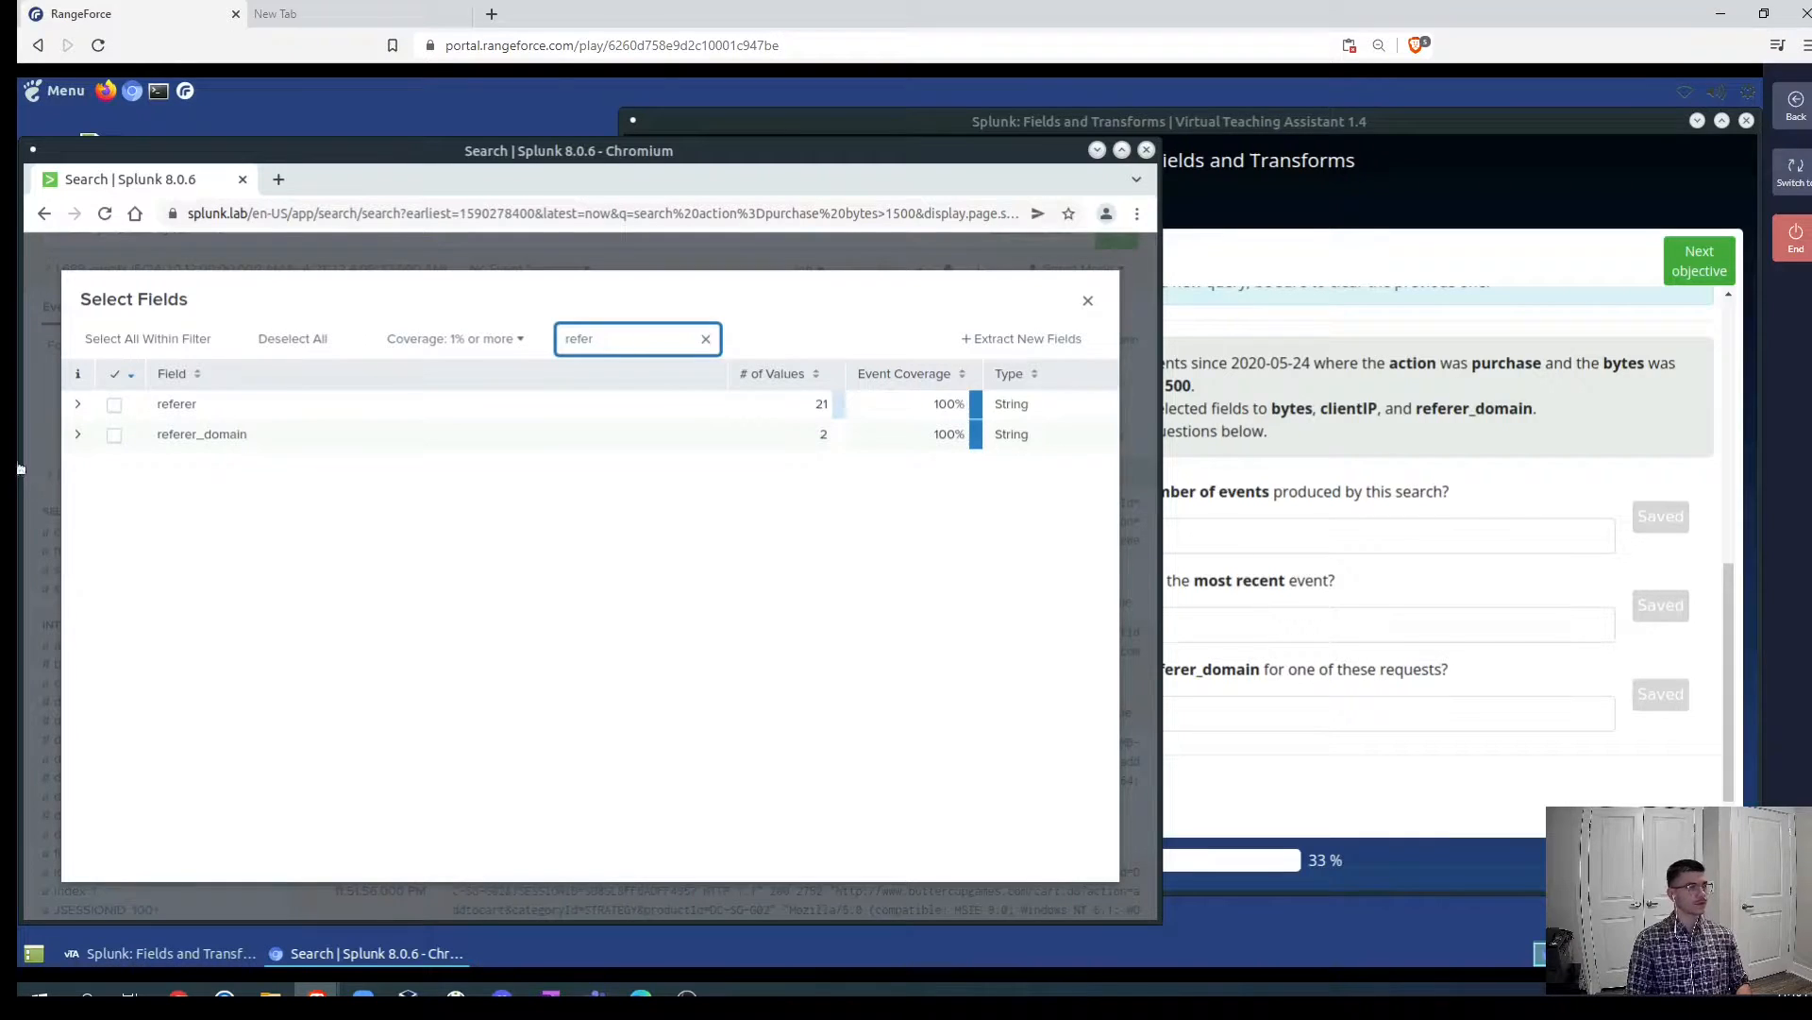
click(115, 434)
click(1087, 300)
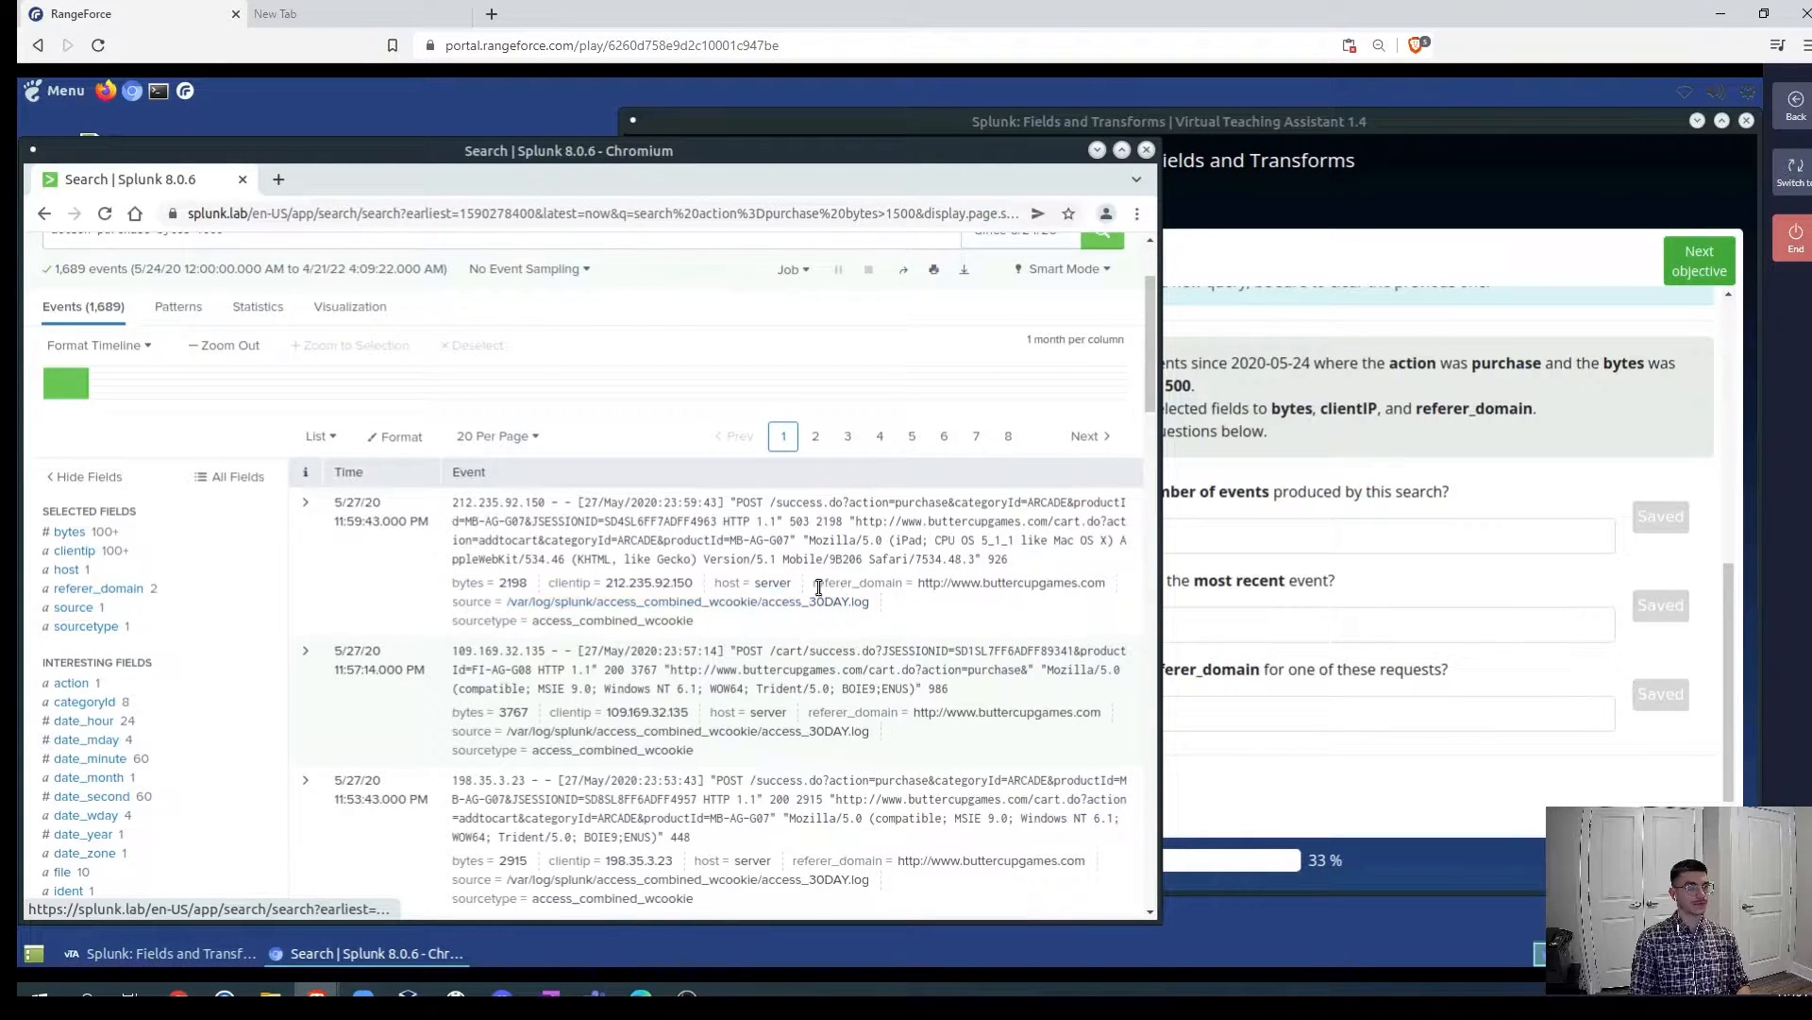
drag(813, 585, 1136, 580)
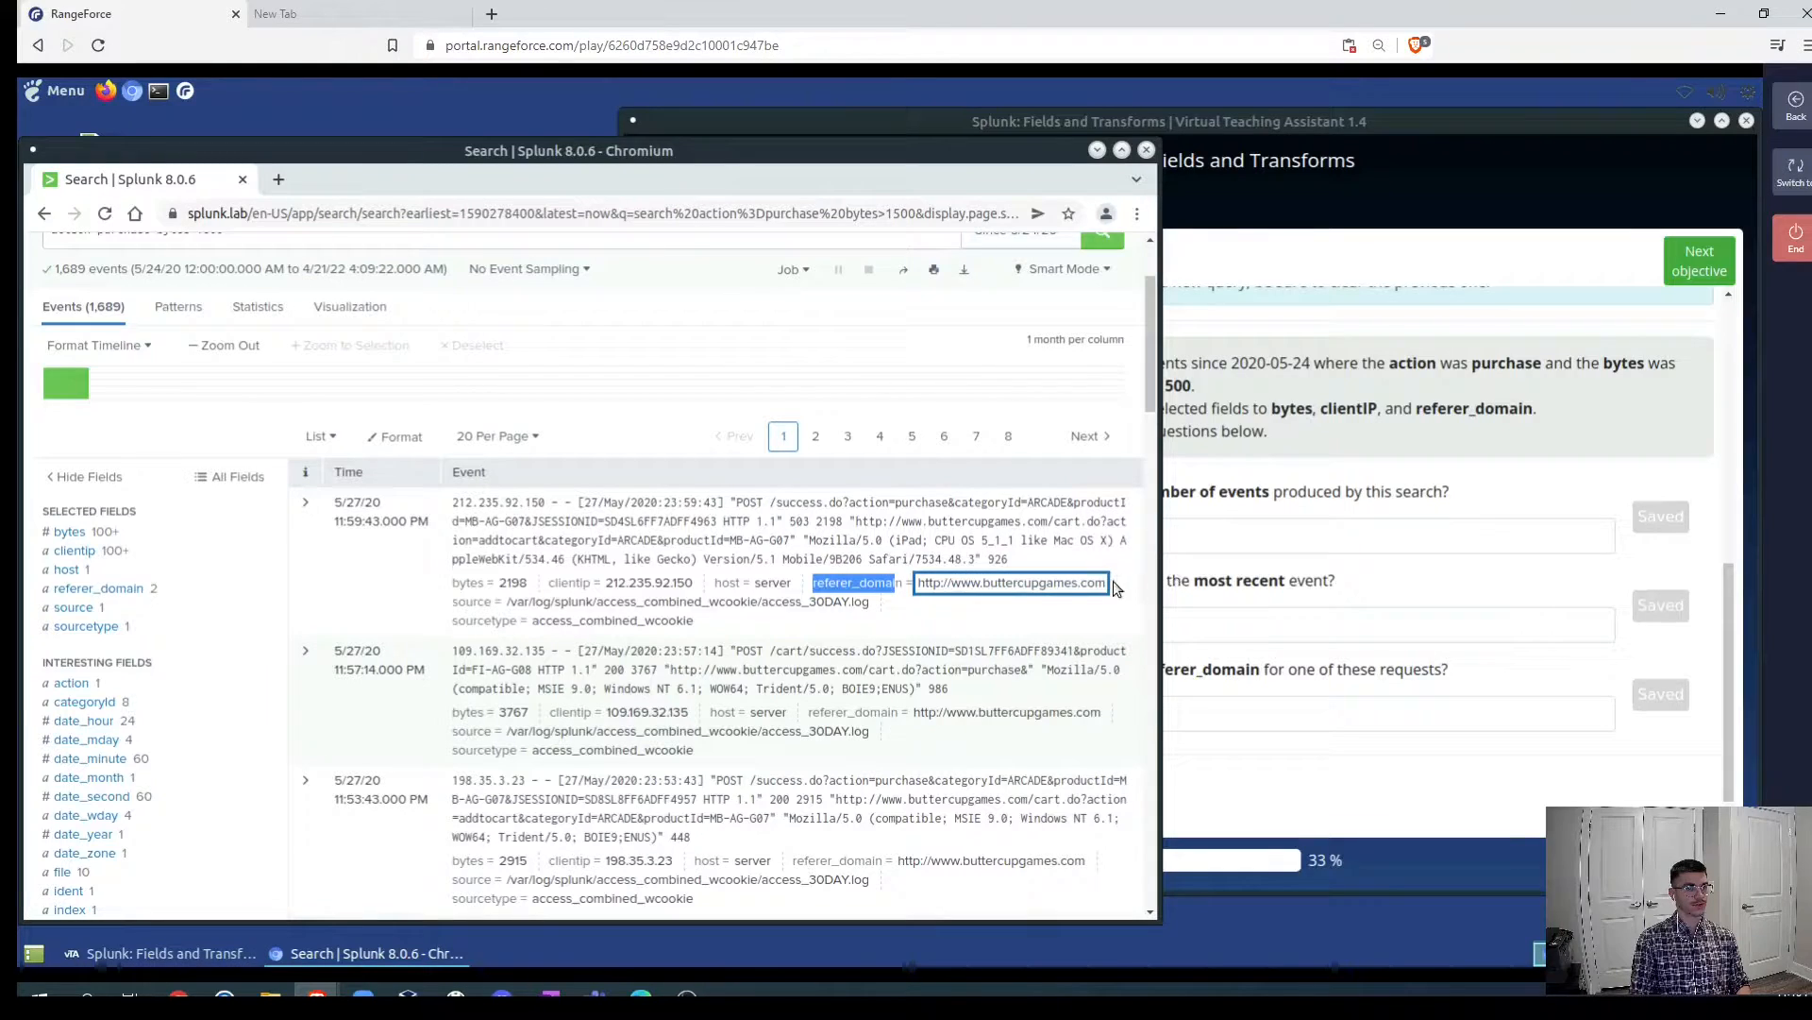
click(1113, 579)
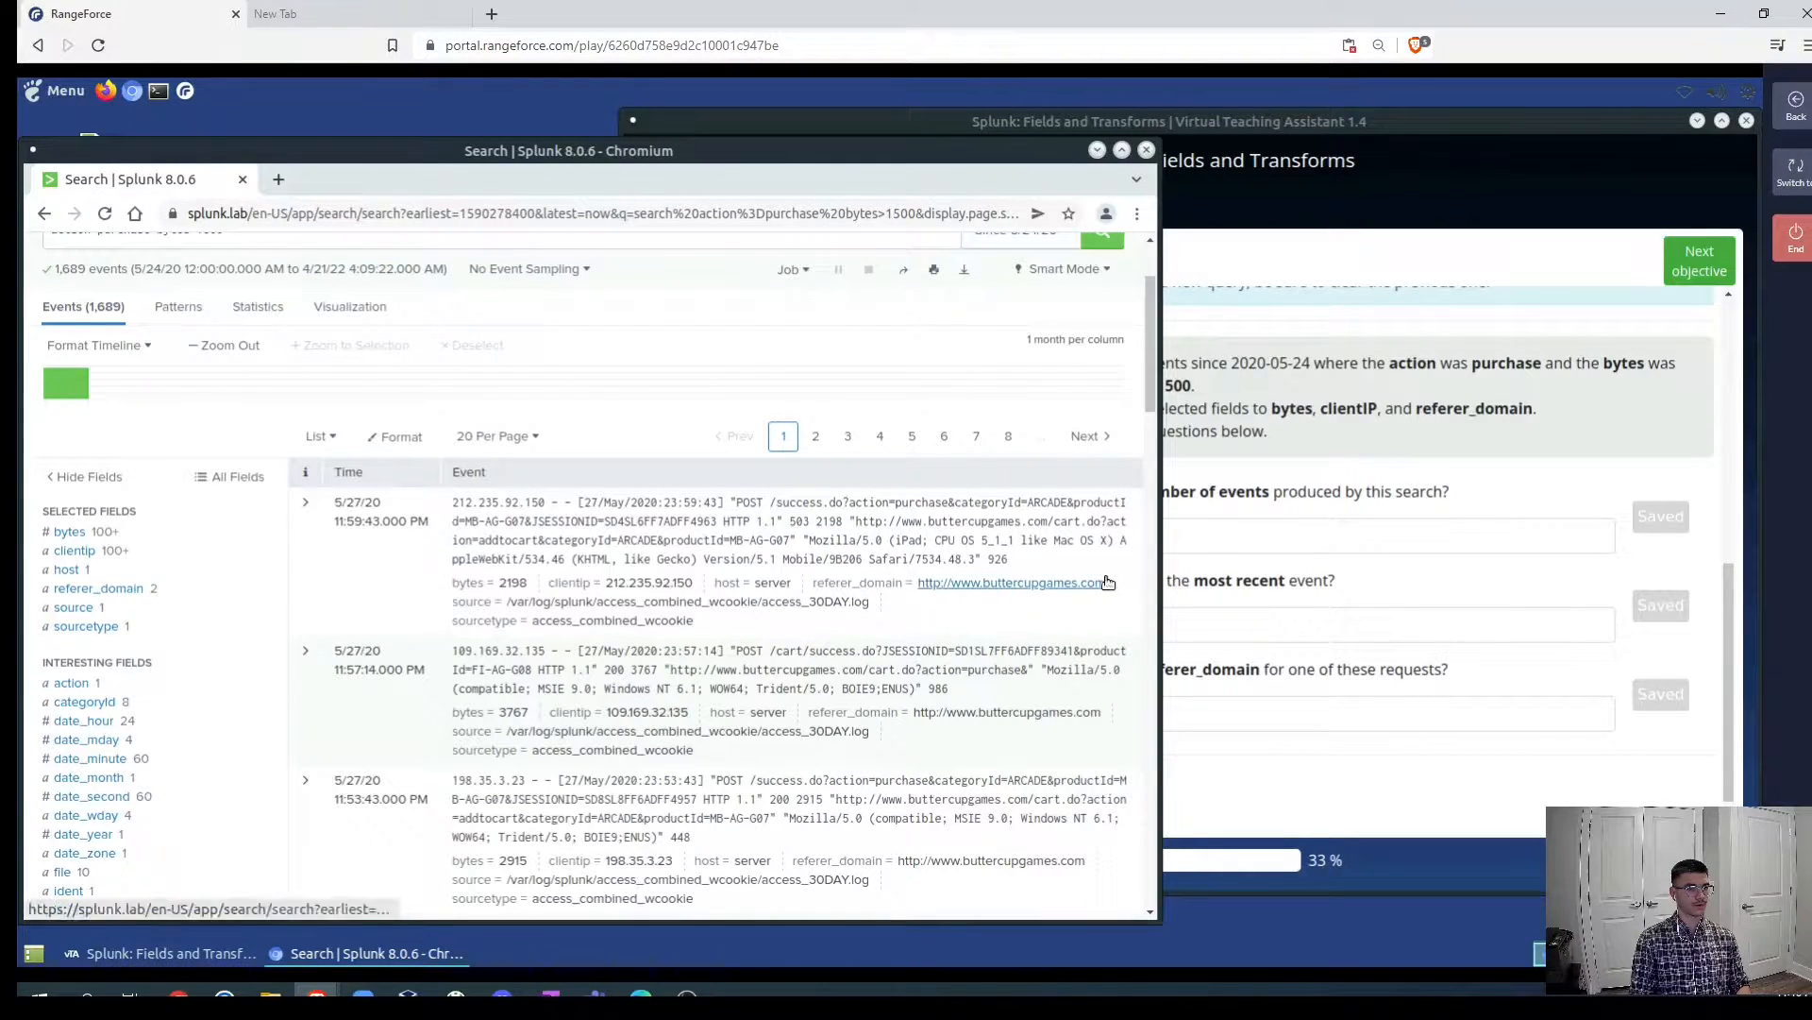
triple_click(1021, 578)
click(982, 581)
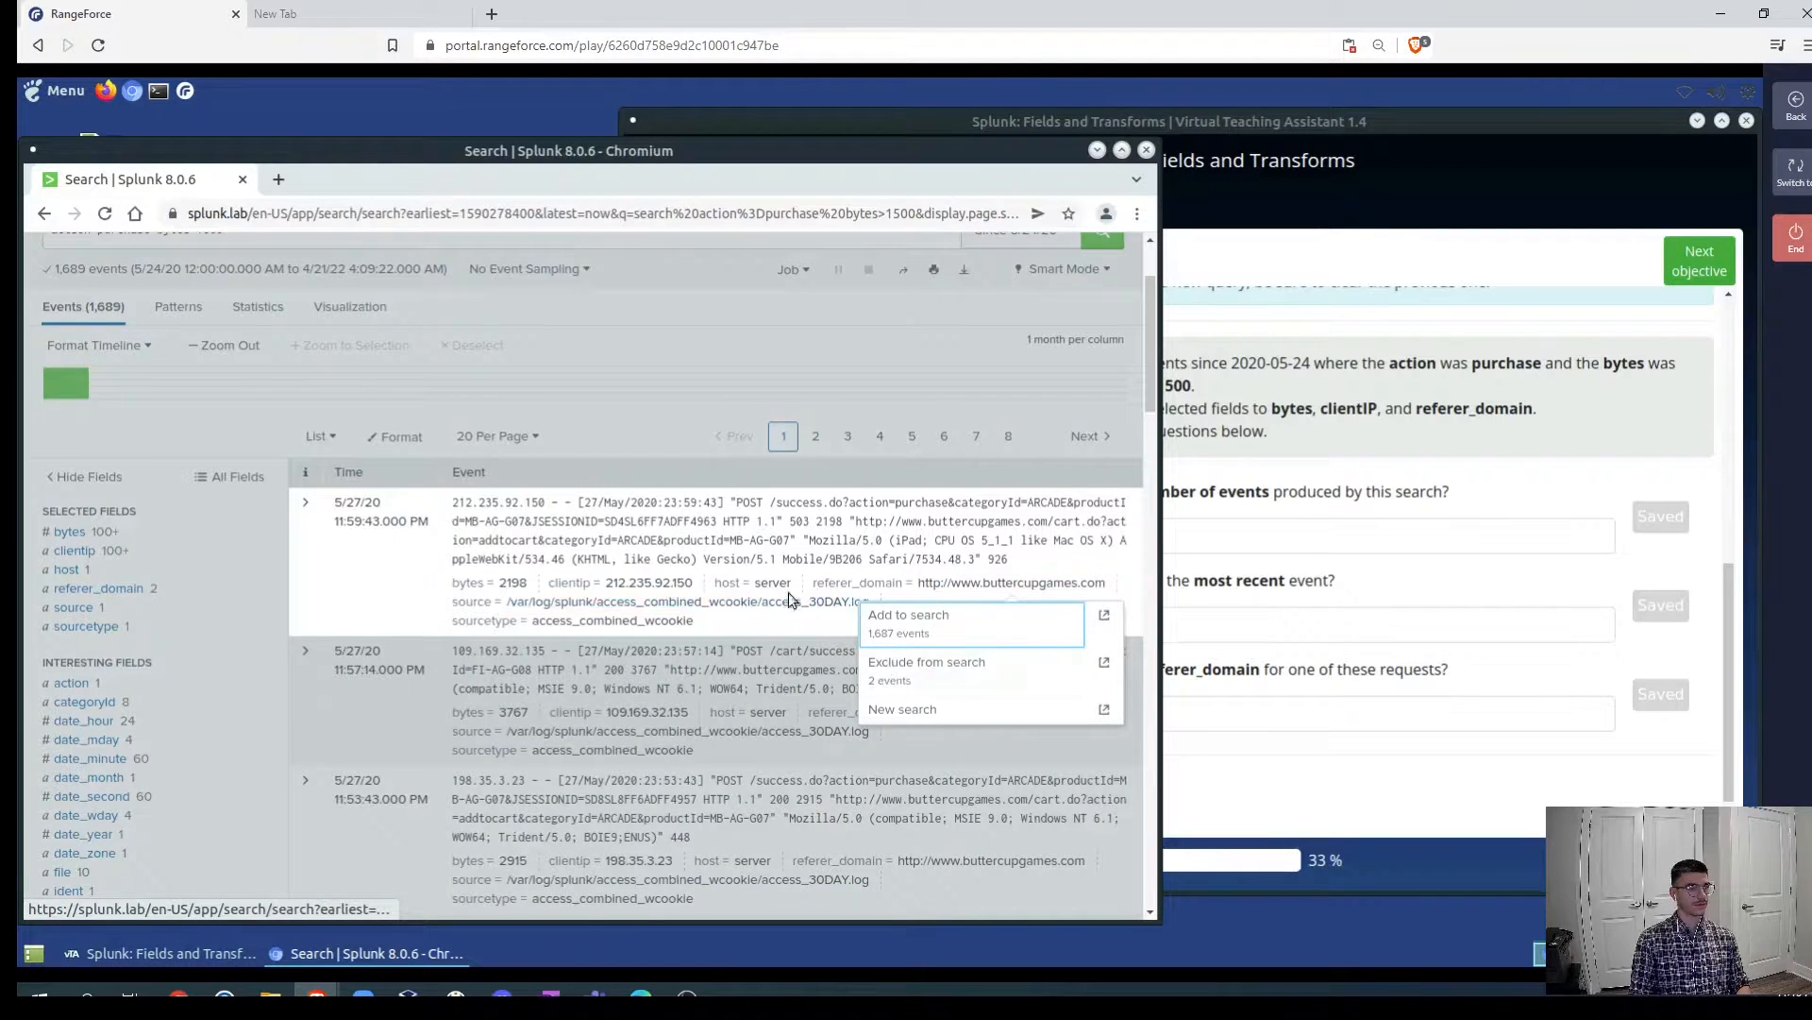
click(626, 336)
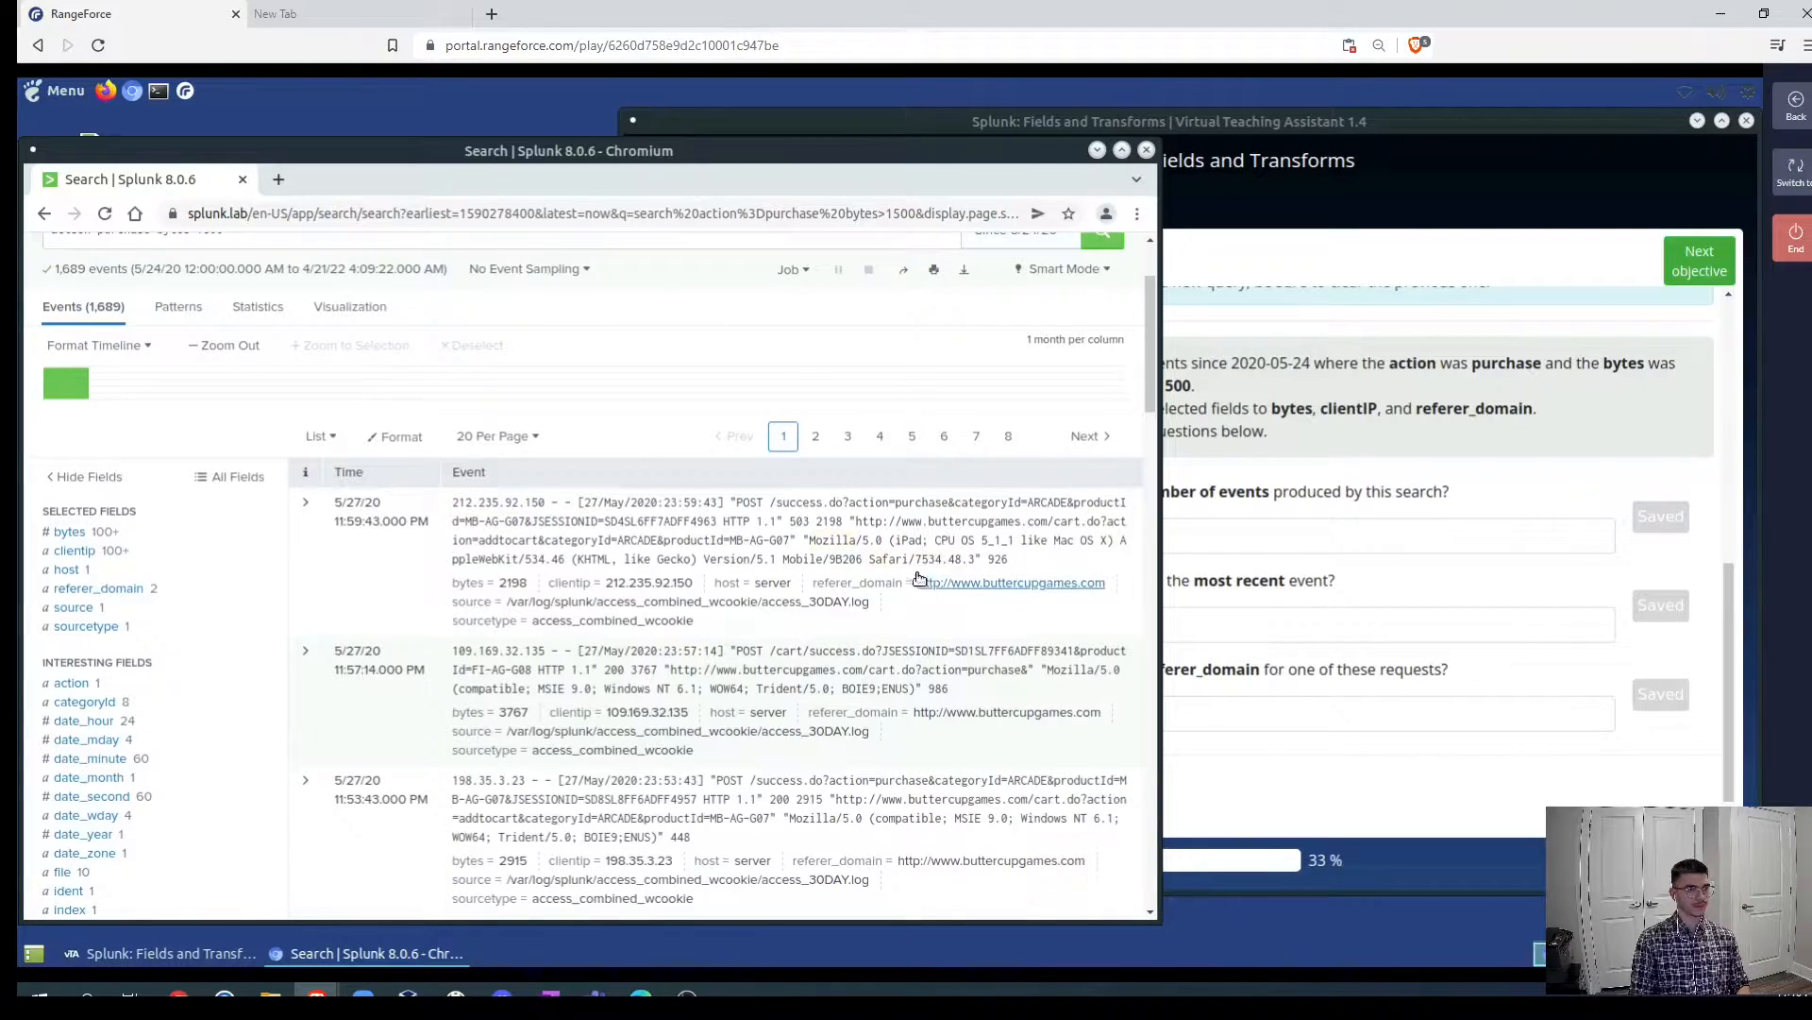
click(951, 581)
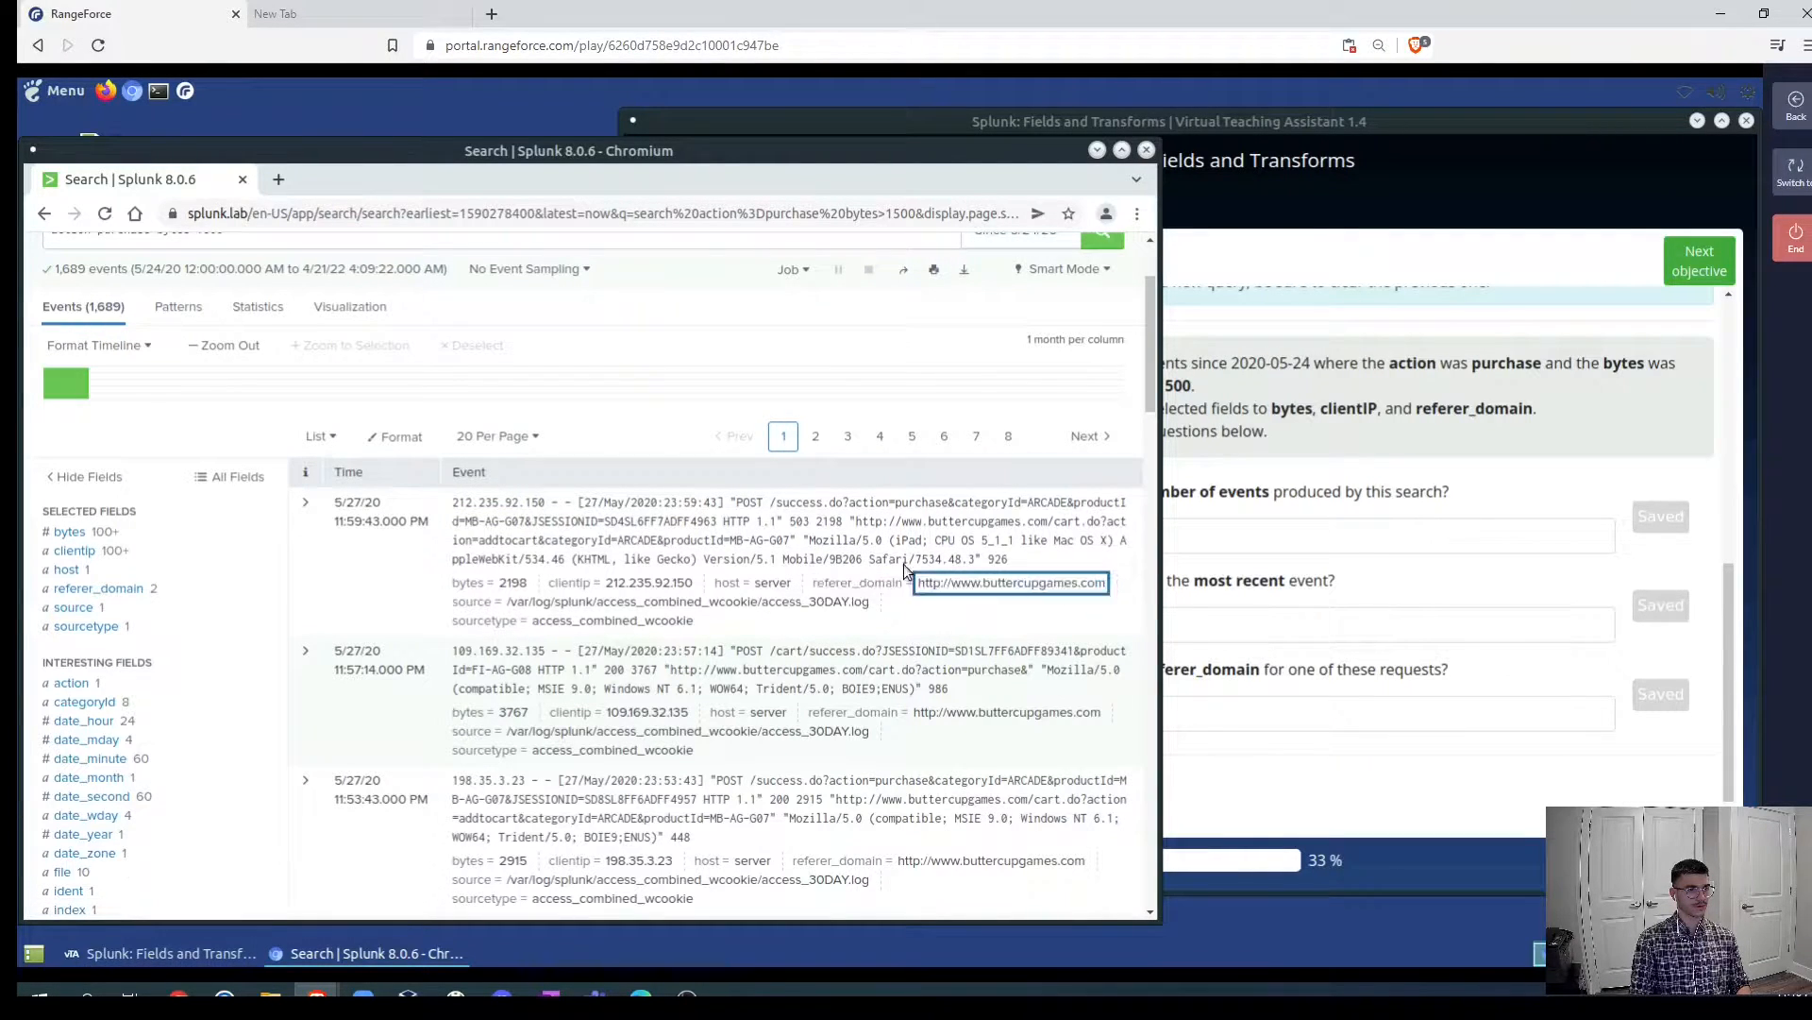
click(917, 578)
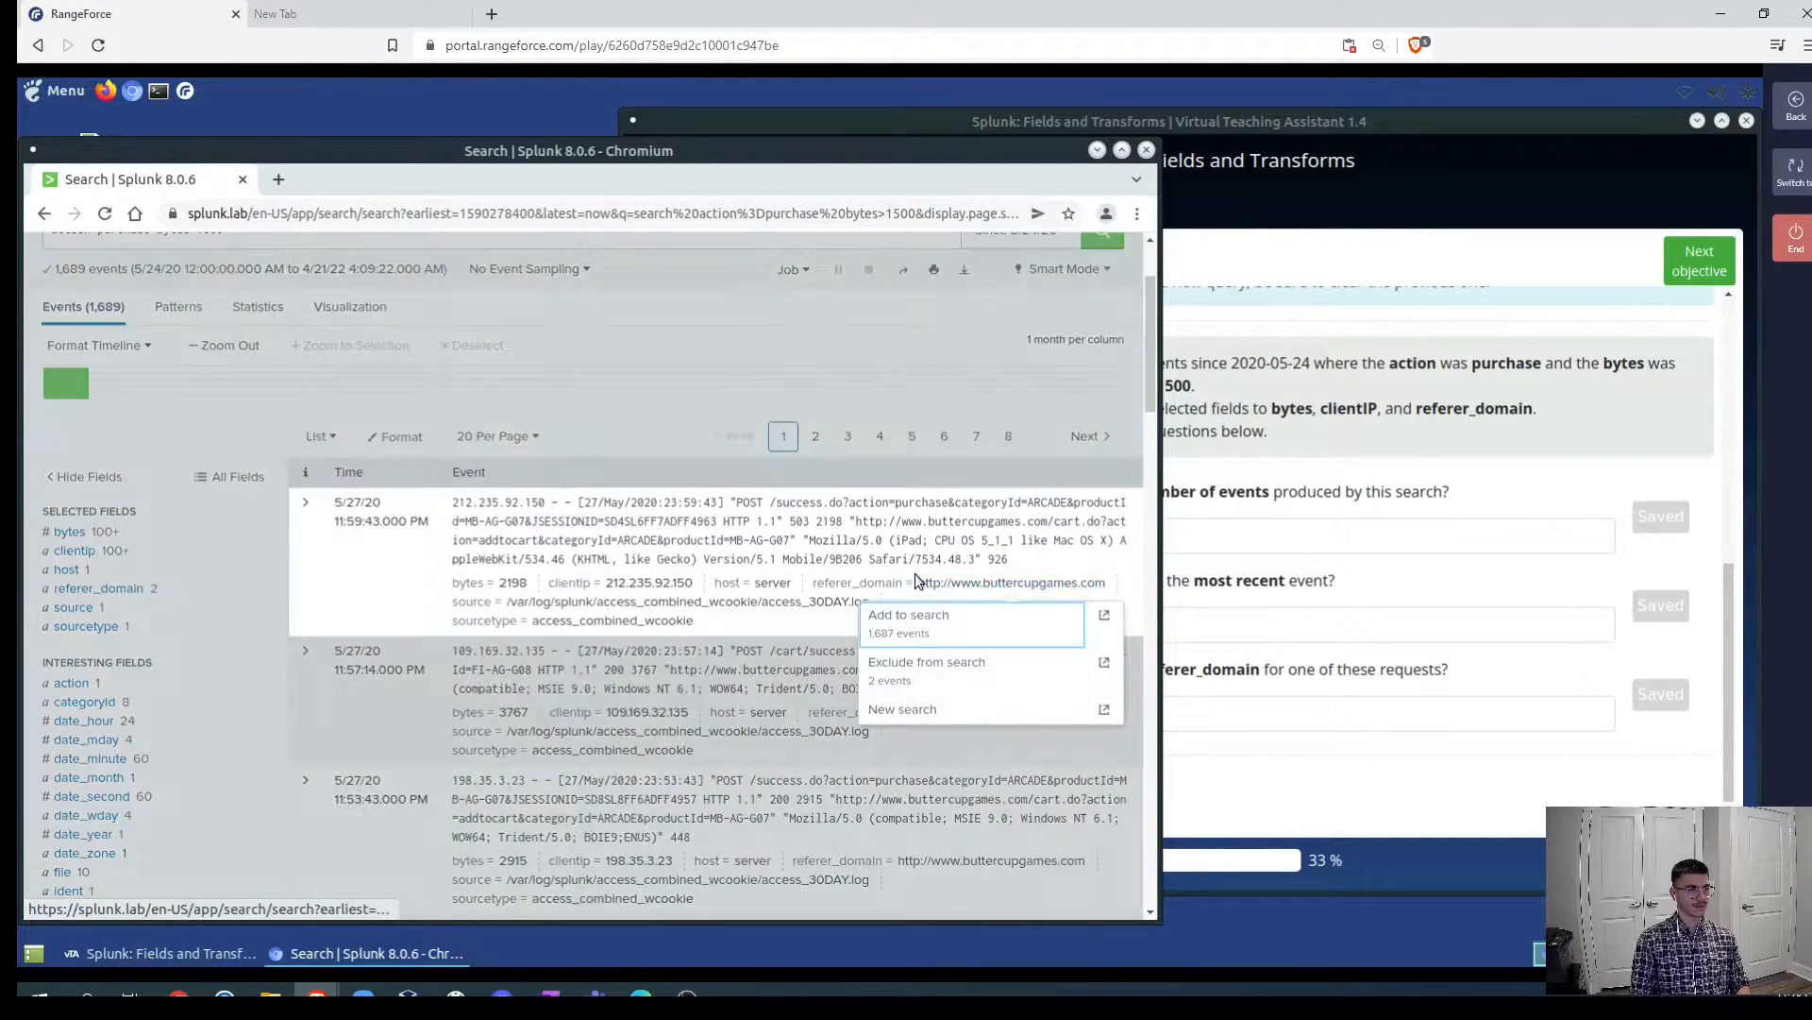
click(915, 572)
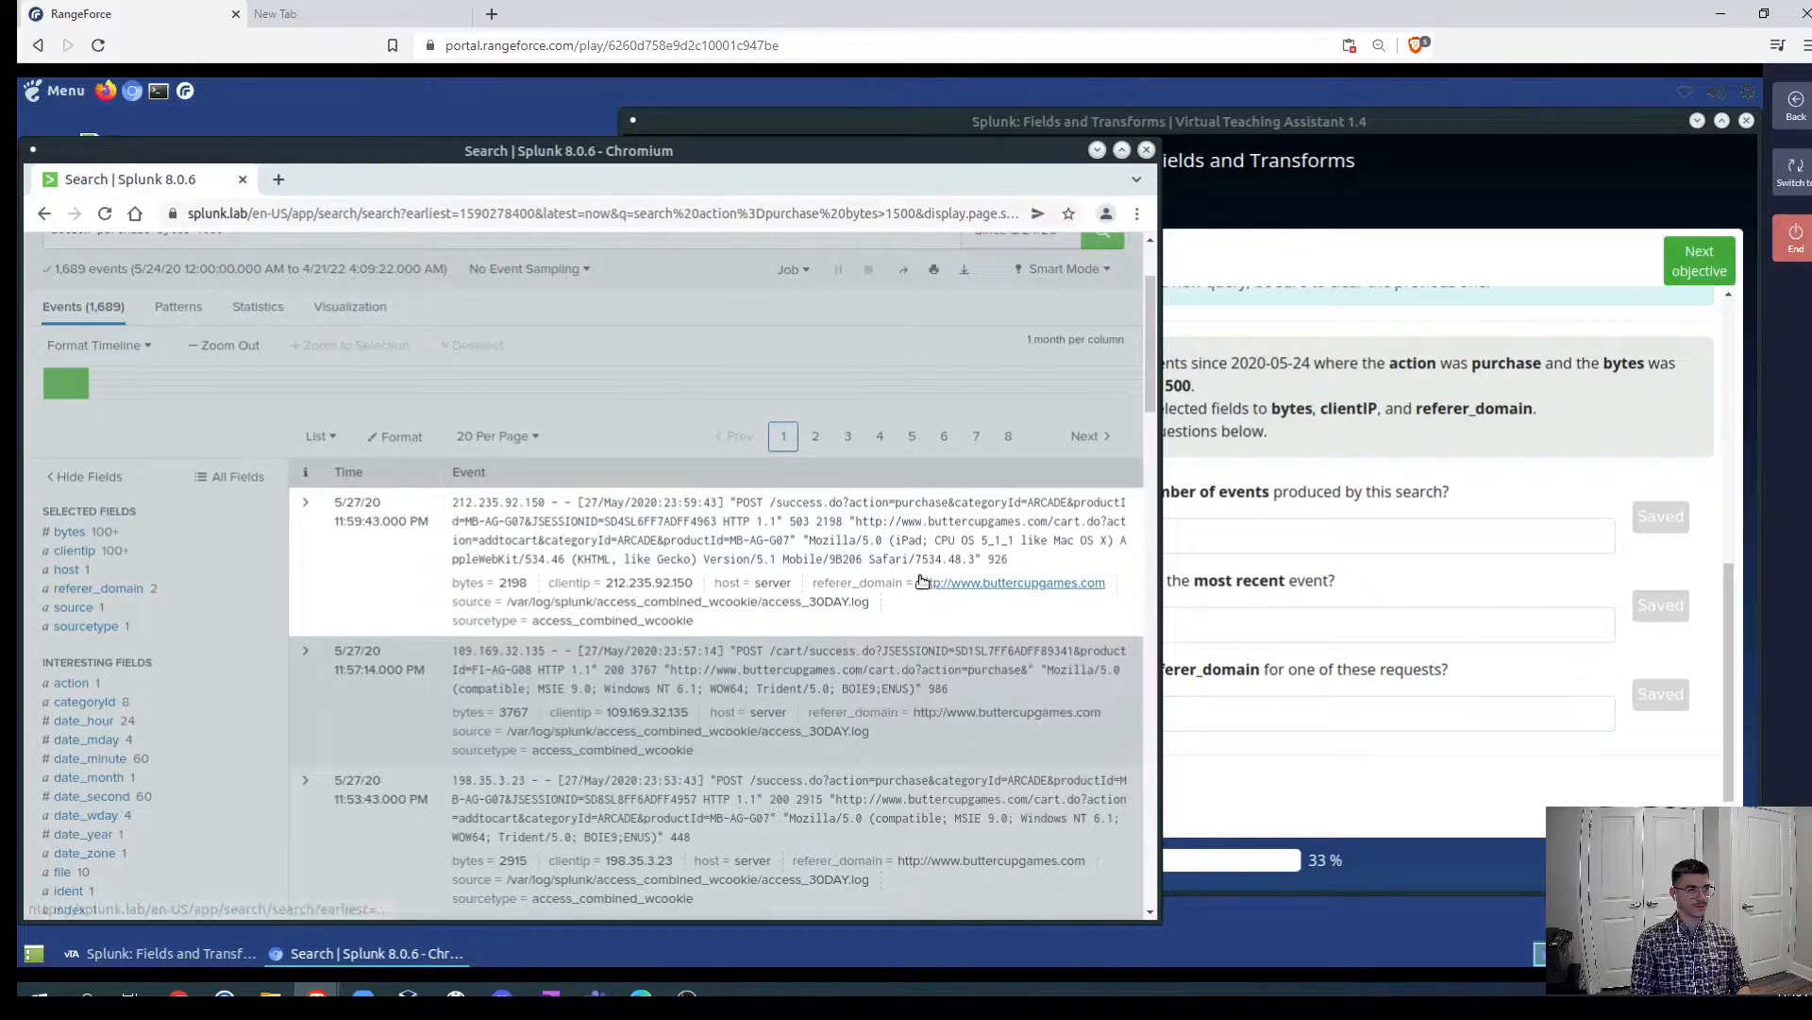
- Copy the referer_domain label and value from the most recent event and paste them into the referer_domain answer
drag(948, 580, 1104, 581)
key(ctrl+c)
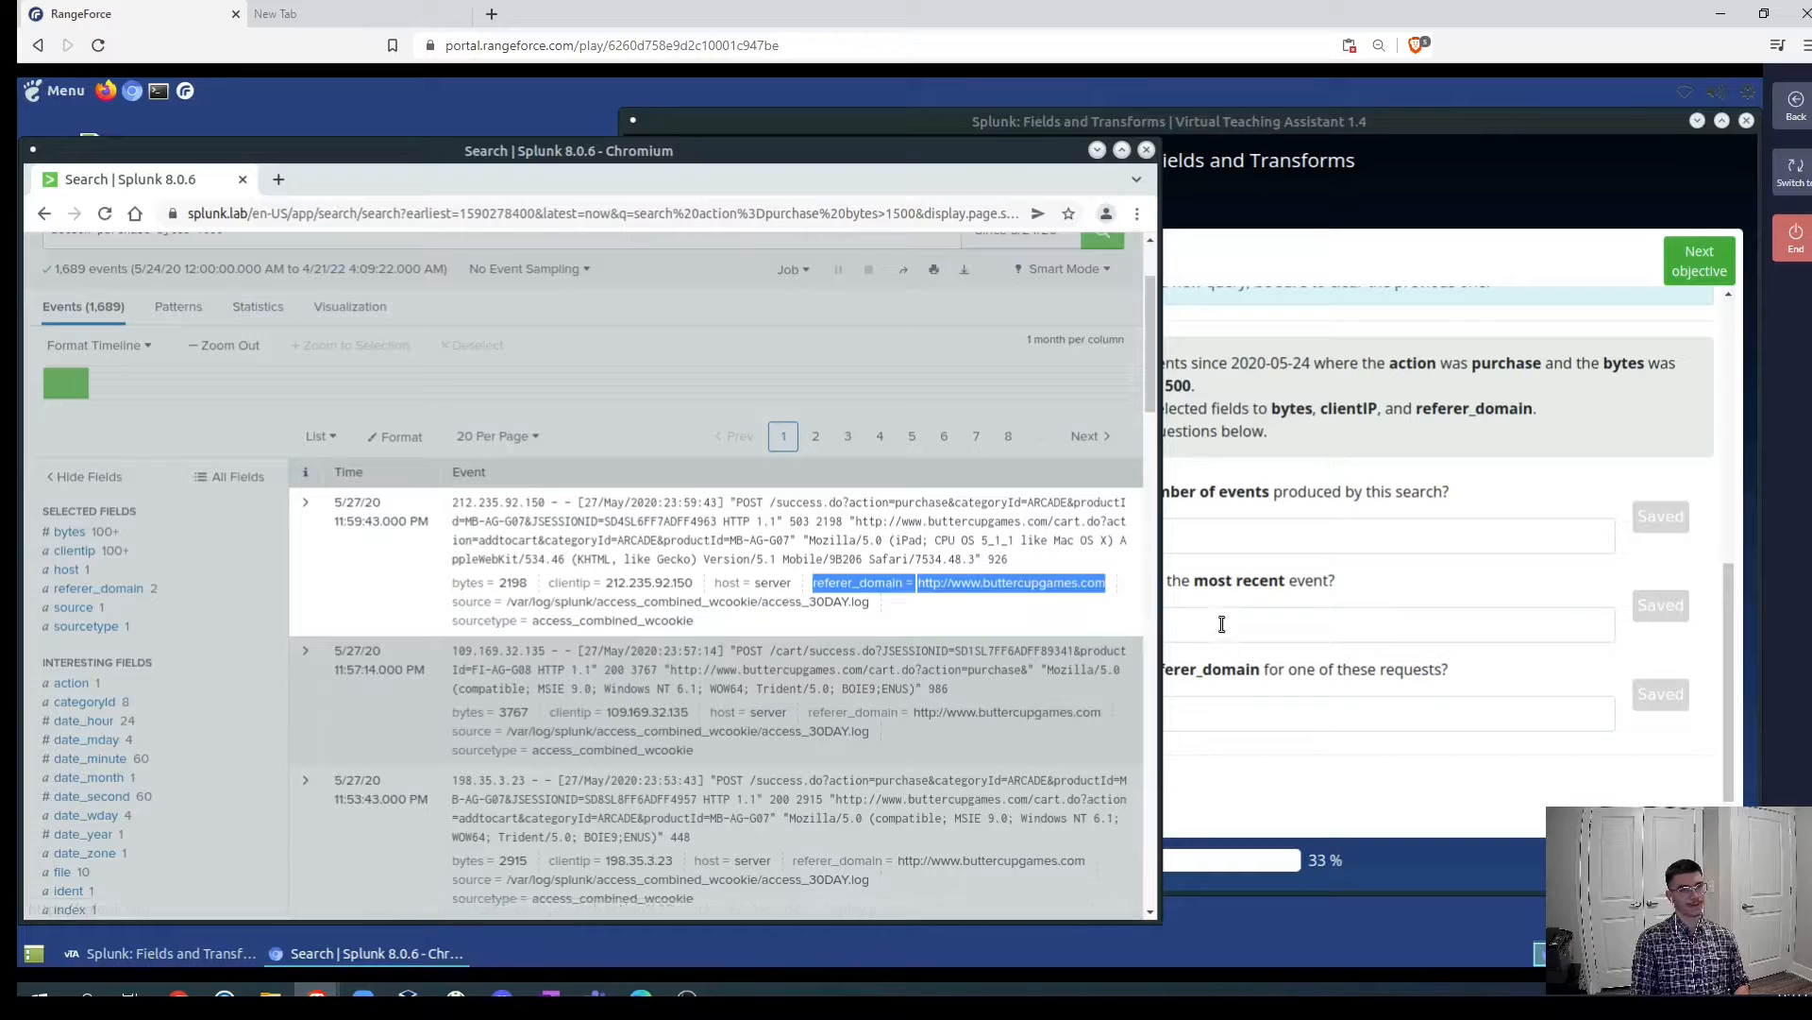
click(1157, 631)
click(1133, 715)
key(ctrl+v)
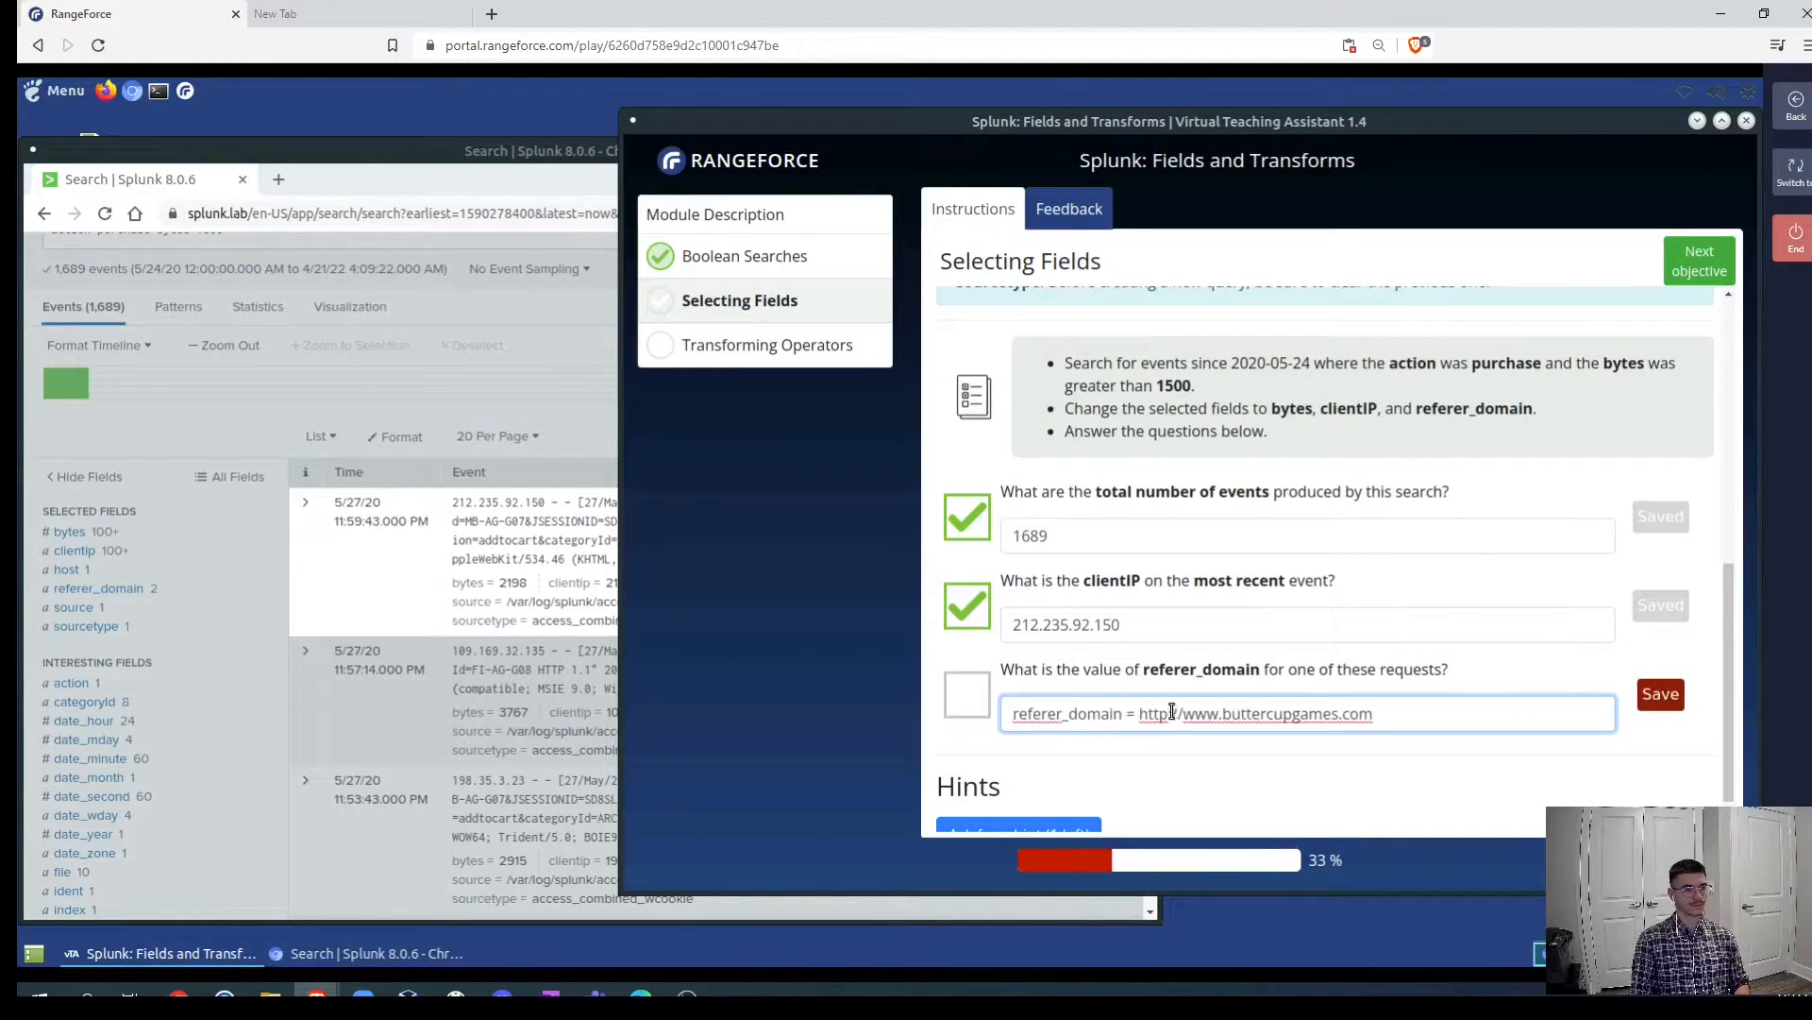
drag(1143, 713, 1374, 715)
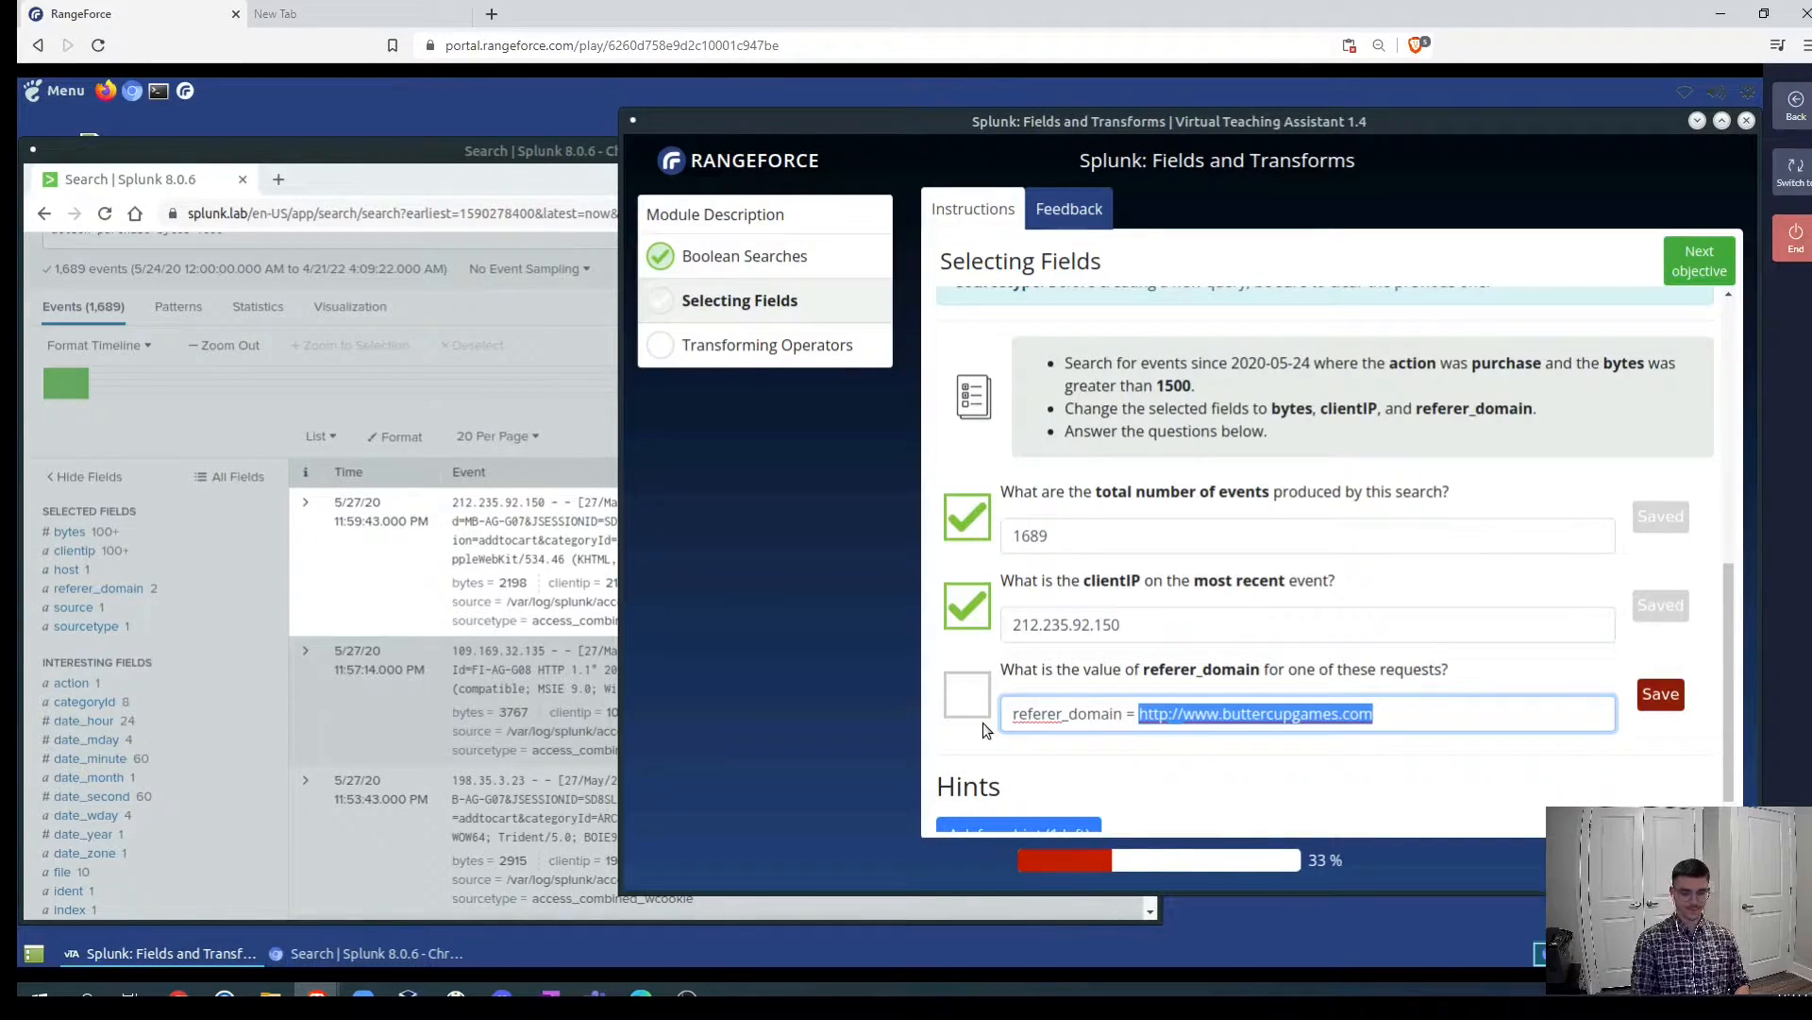
click(1139, 718)
key(BackSpace)
key(BackSpace)
key(BackSpace)
key(BackSpace)
key(BackSpace)
key(BackSpace)
key(BackSpace)
key(BackSpace)
key(BackSpace)
key(BackSpace)
key(BackSpace)
key(BackSpace)
key(BackSpace)
key(BackSpace)
key(BackSpace)
key(BackSpace)
key(BackSpace)
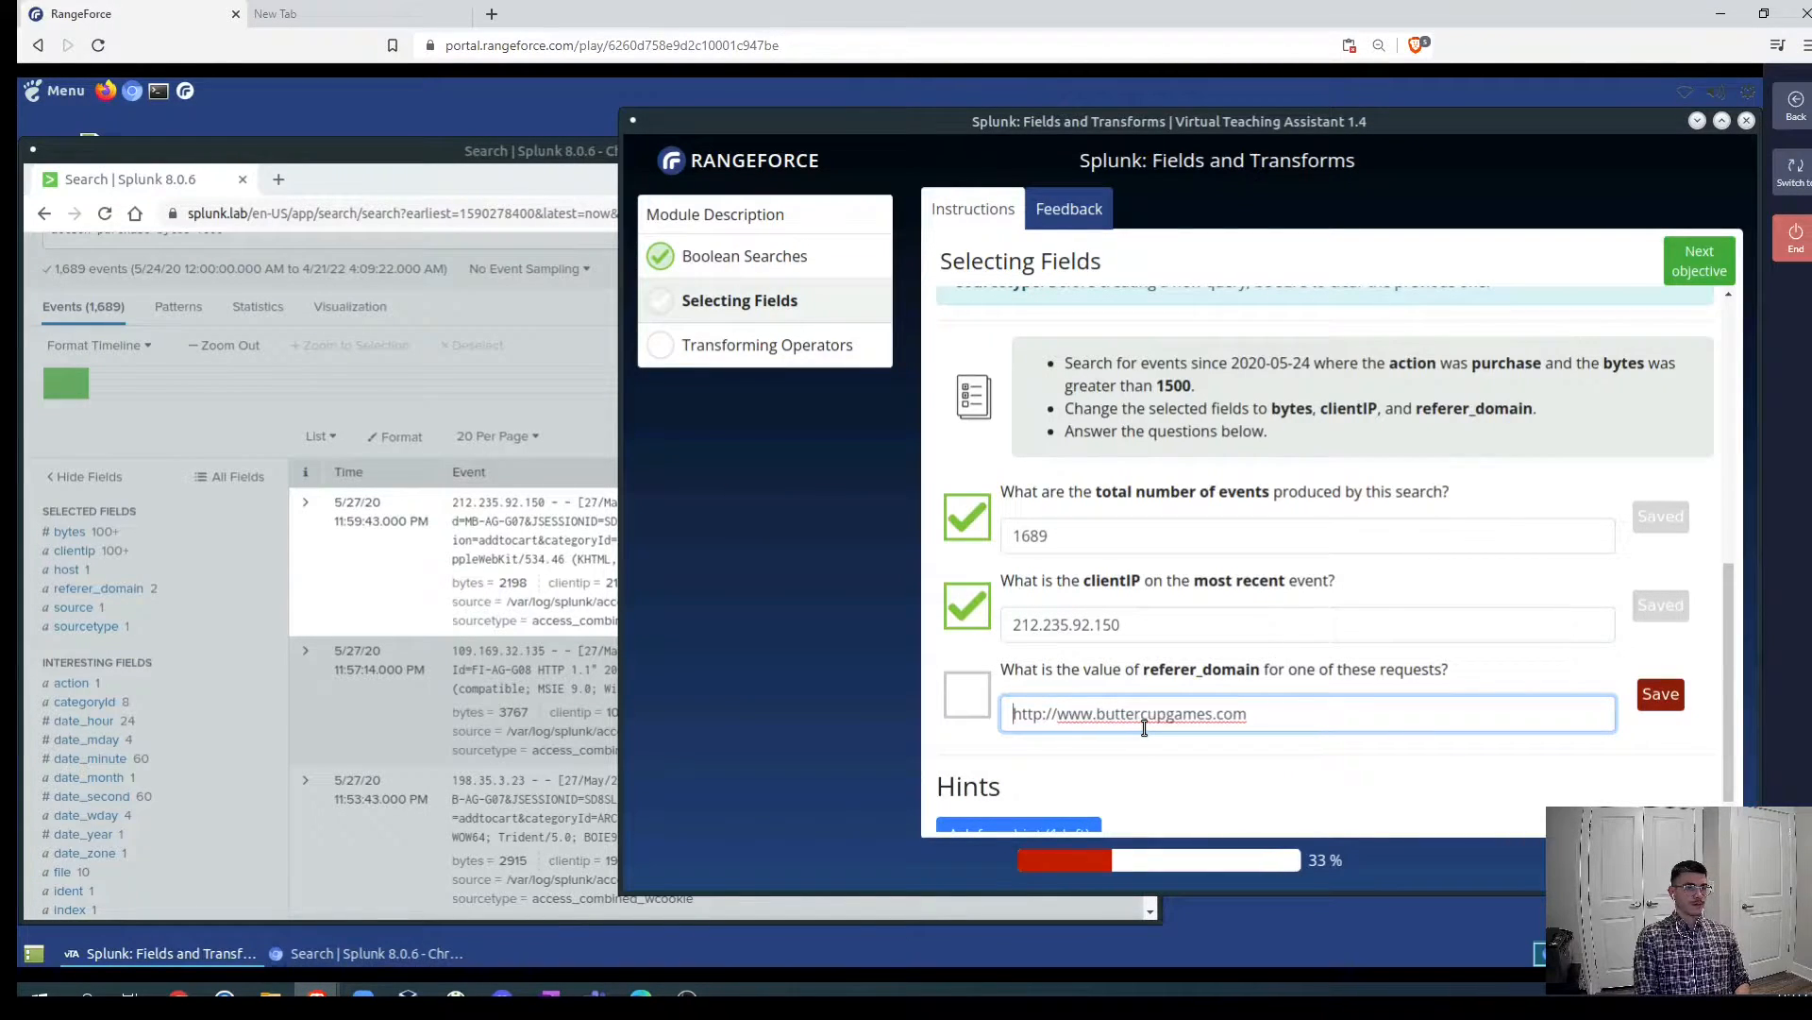
key(Return)
- Advance to the Transforming Operators objective, open its Top Domain step and read the task on the top command
click(1703, 274)
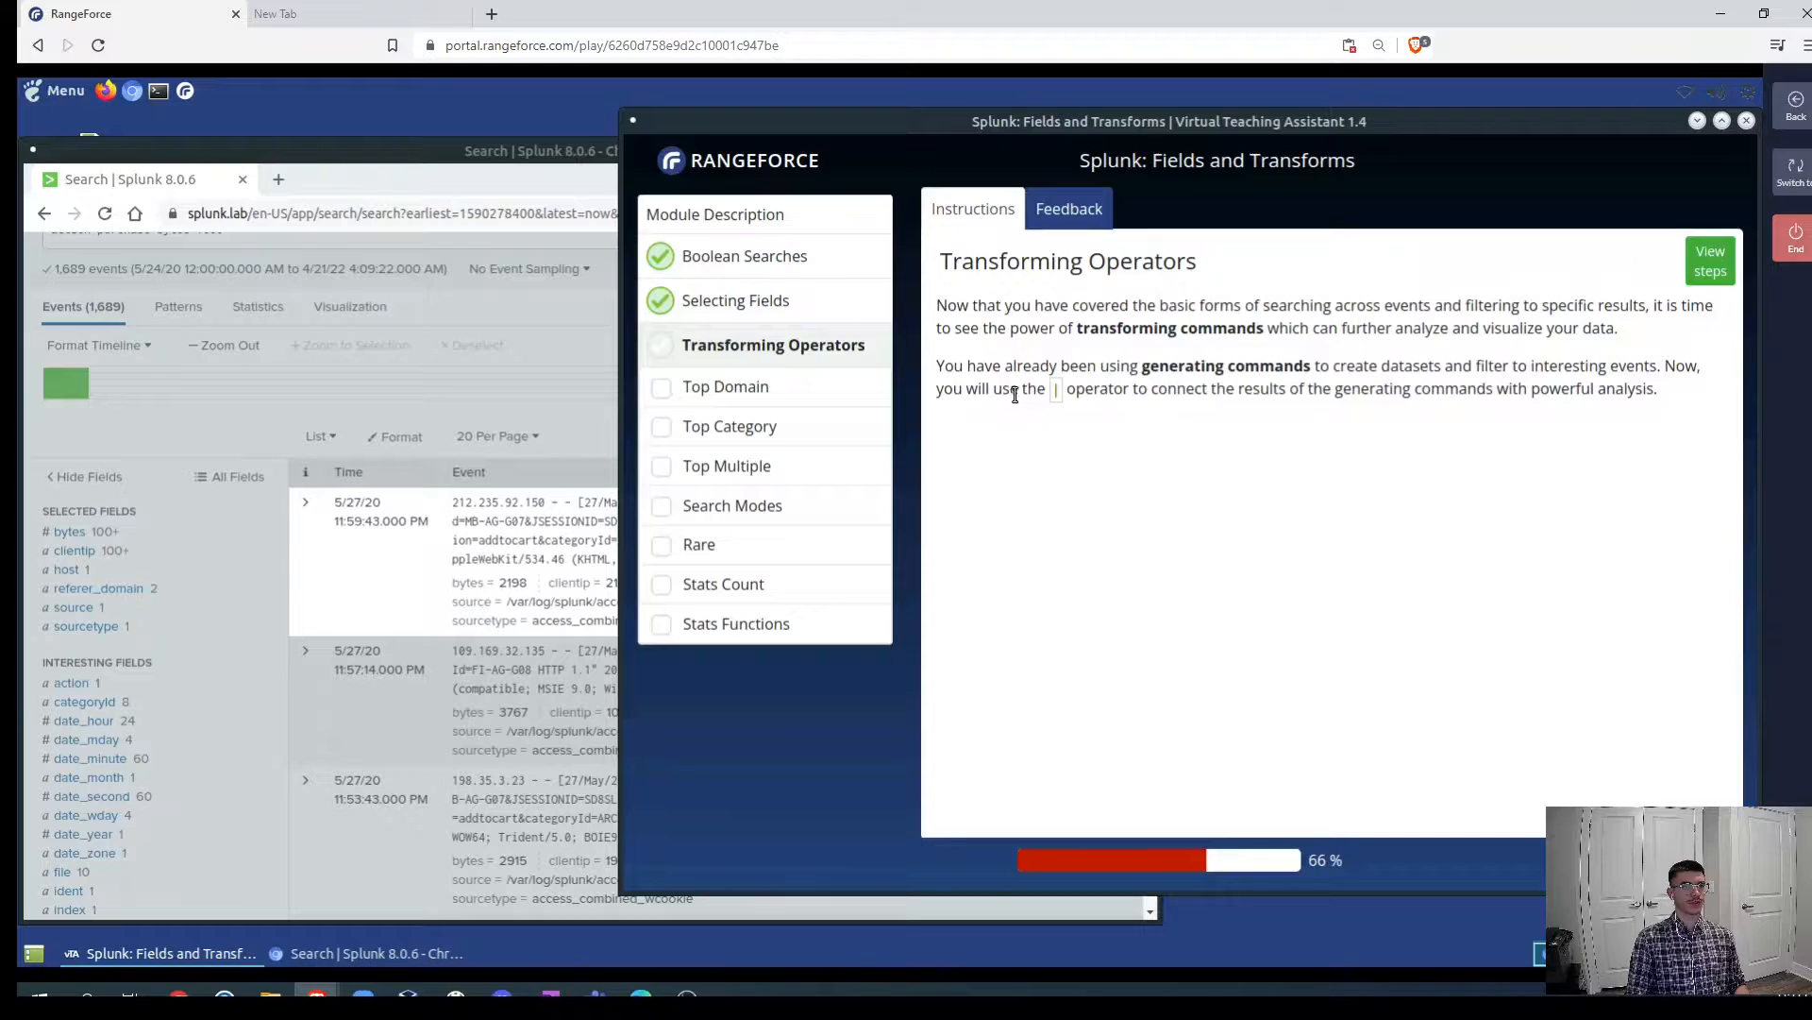
drag(1037, 390, 1123, 416)
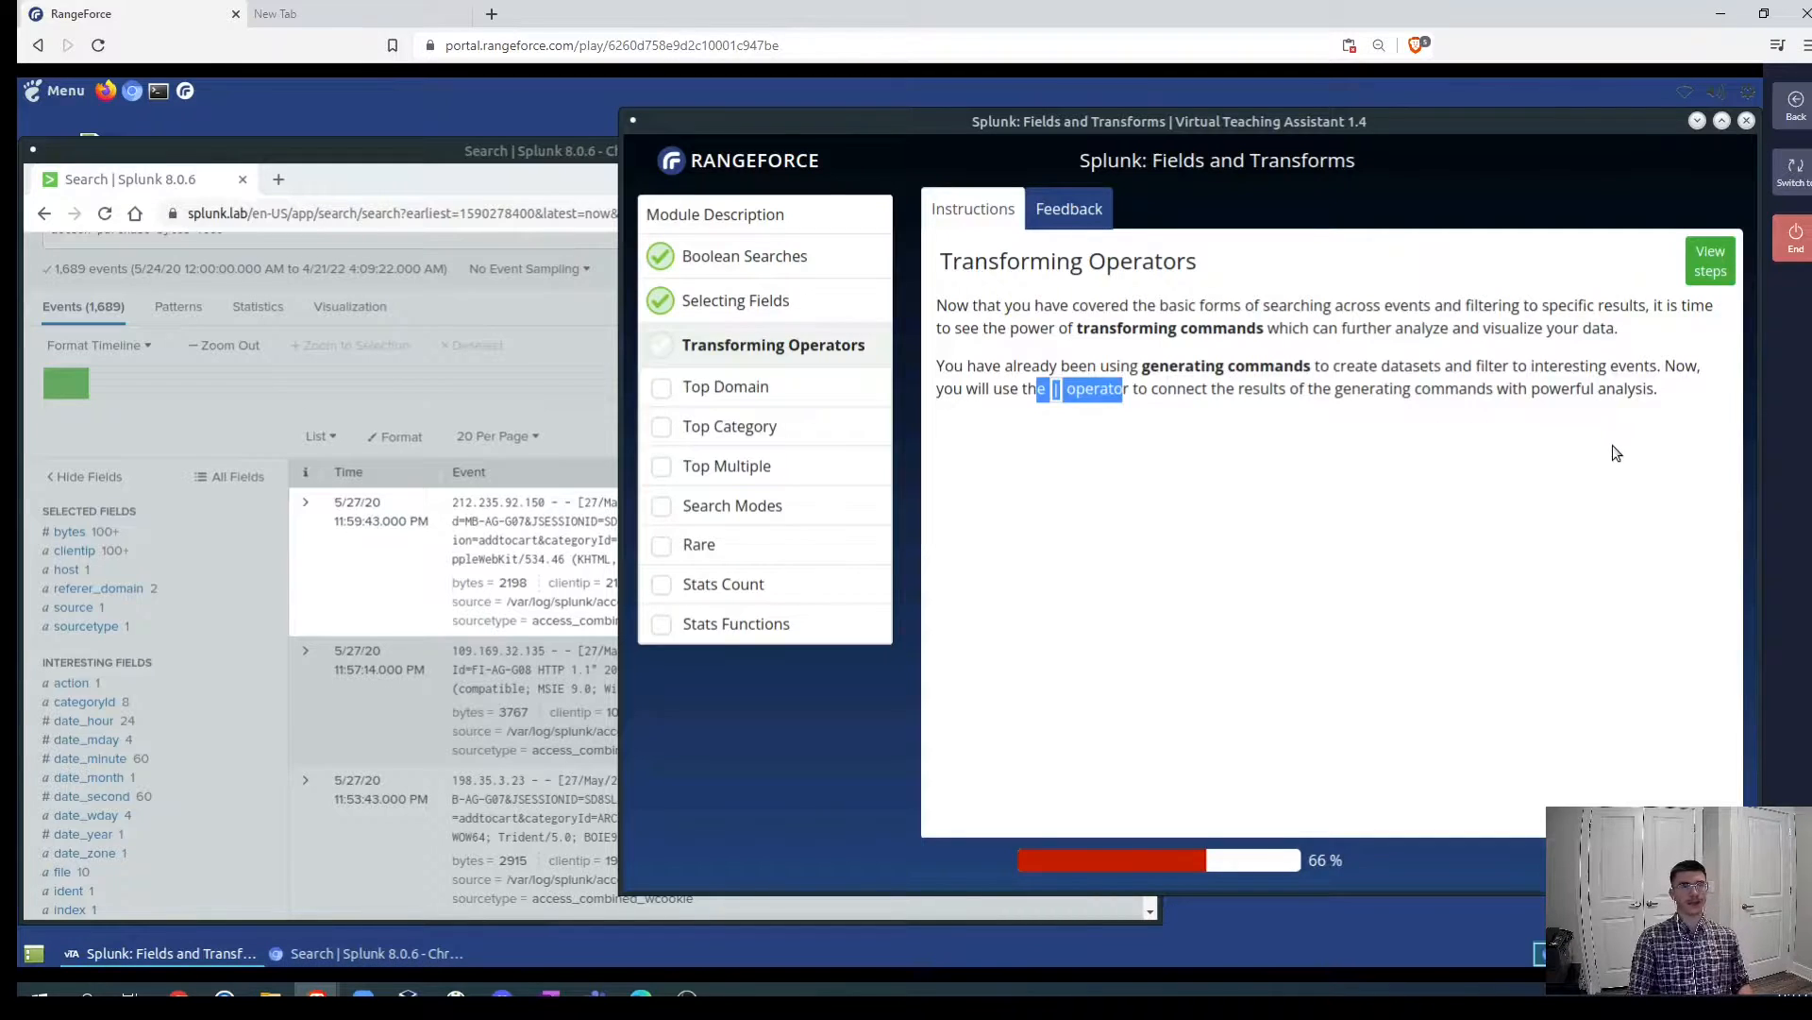
click(1709, 262)
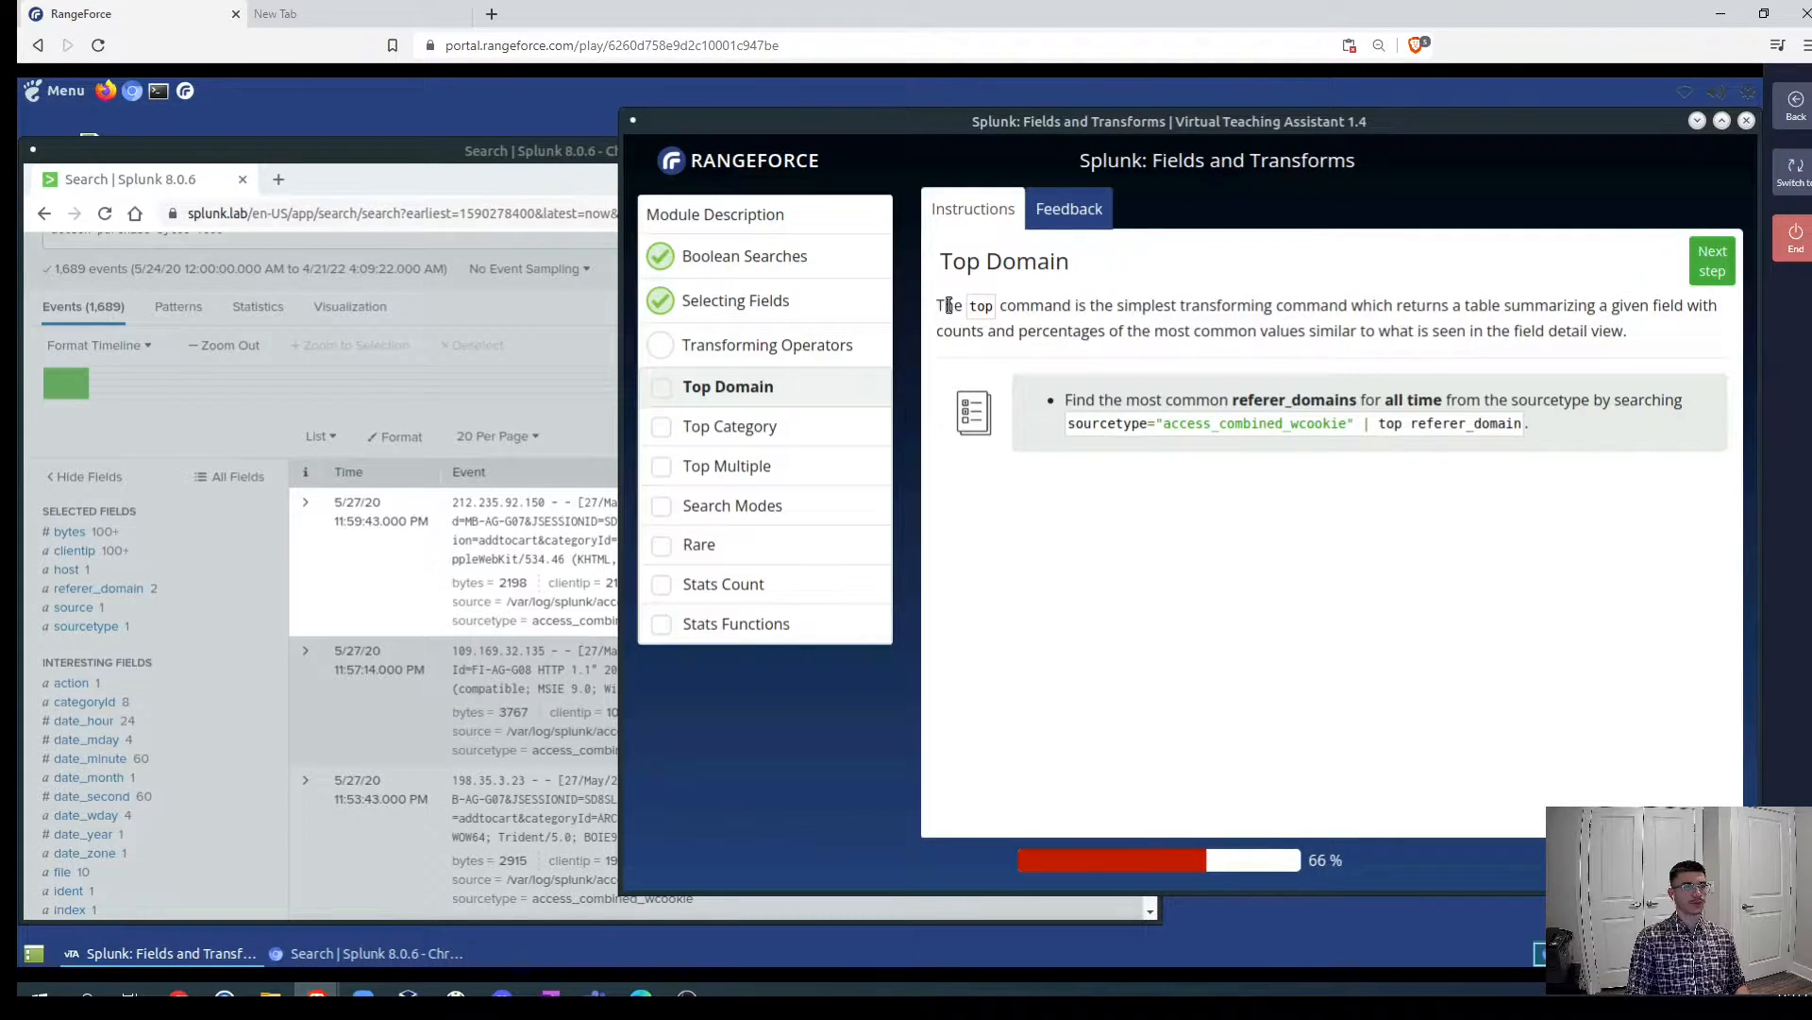
drag(961, 306, 995, 307)
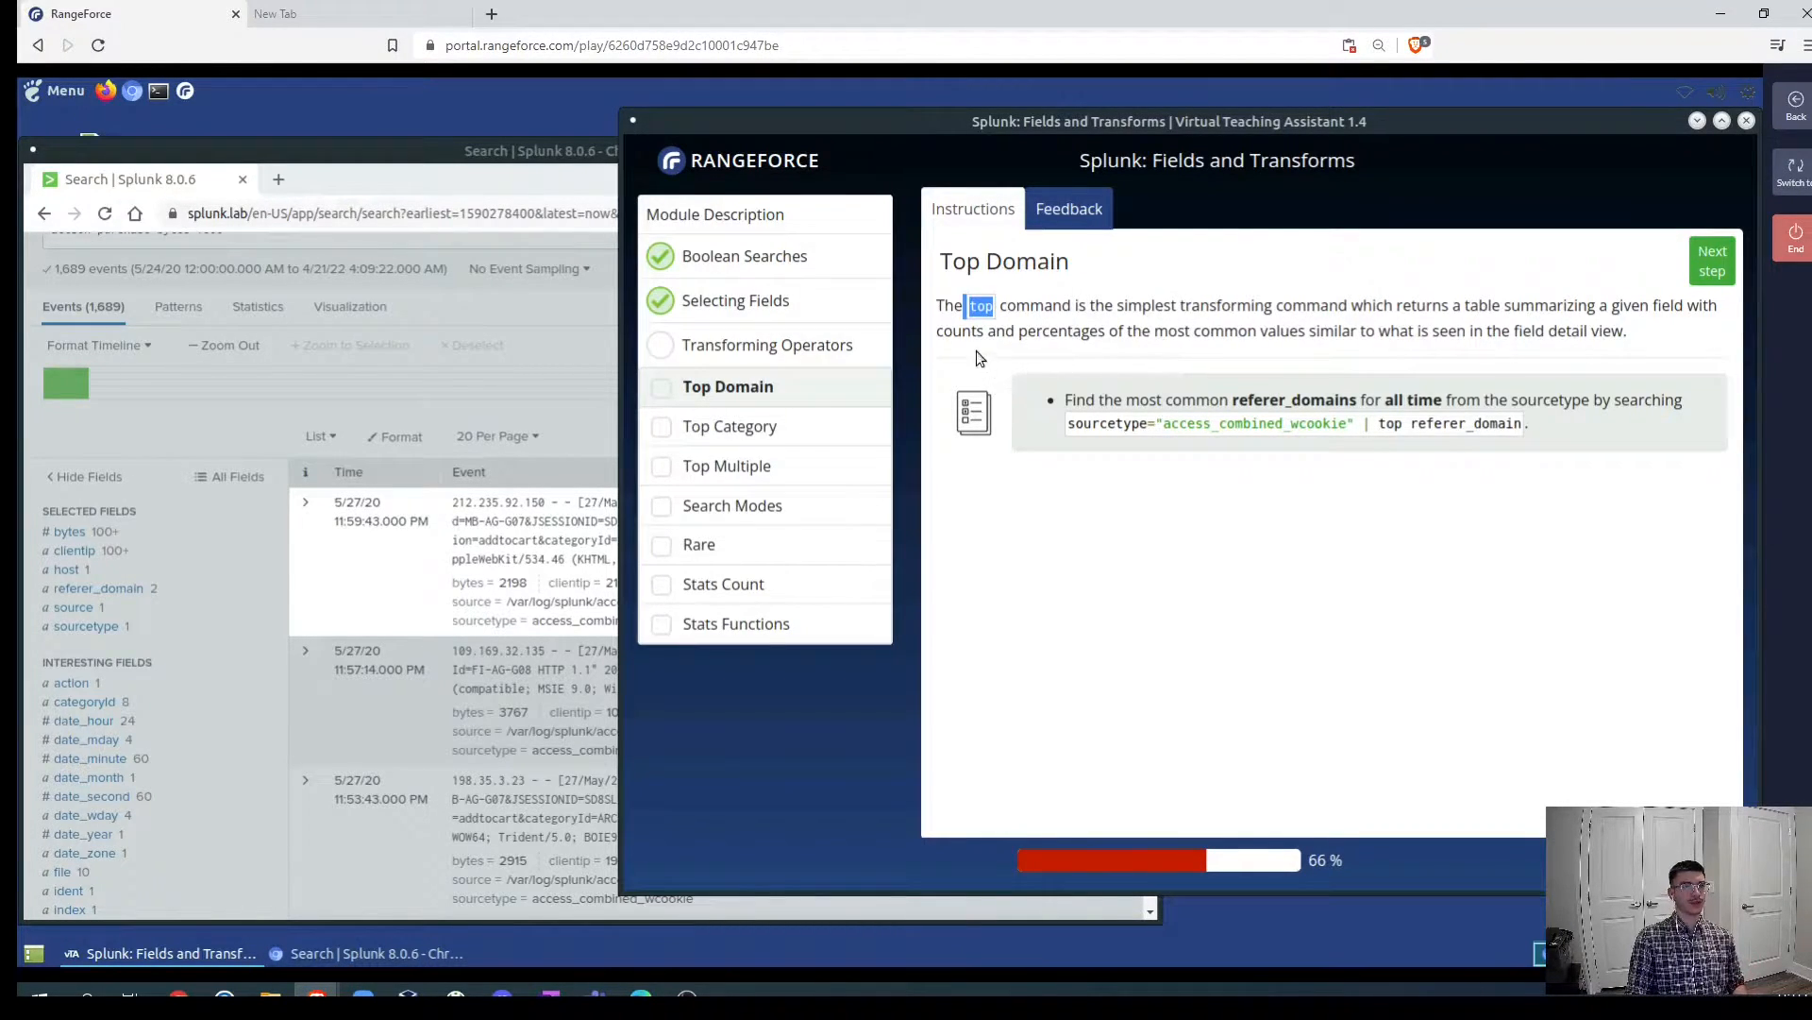
drag(942, 334, 1307, 333)
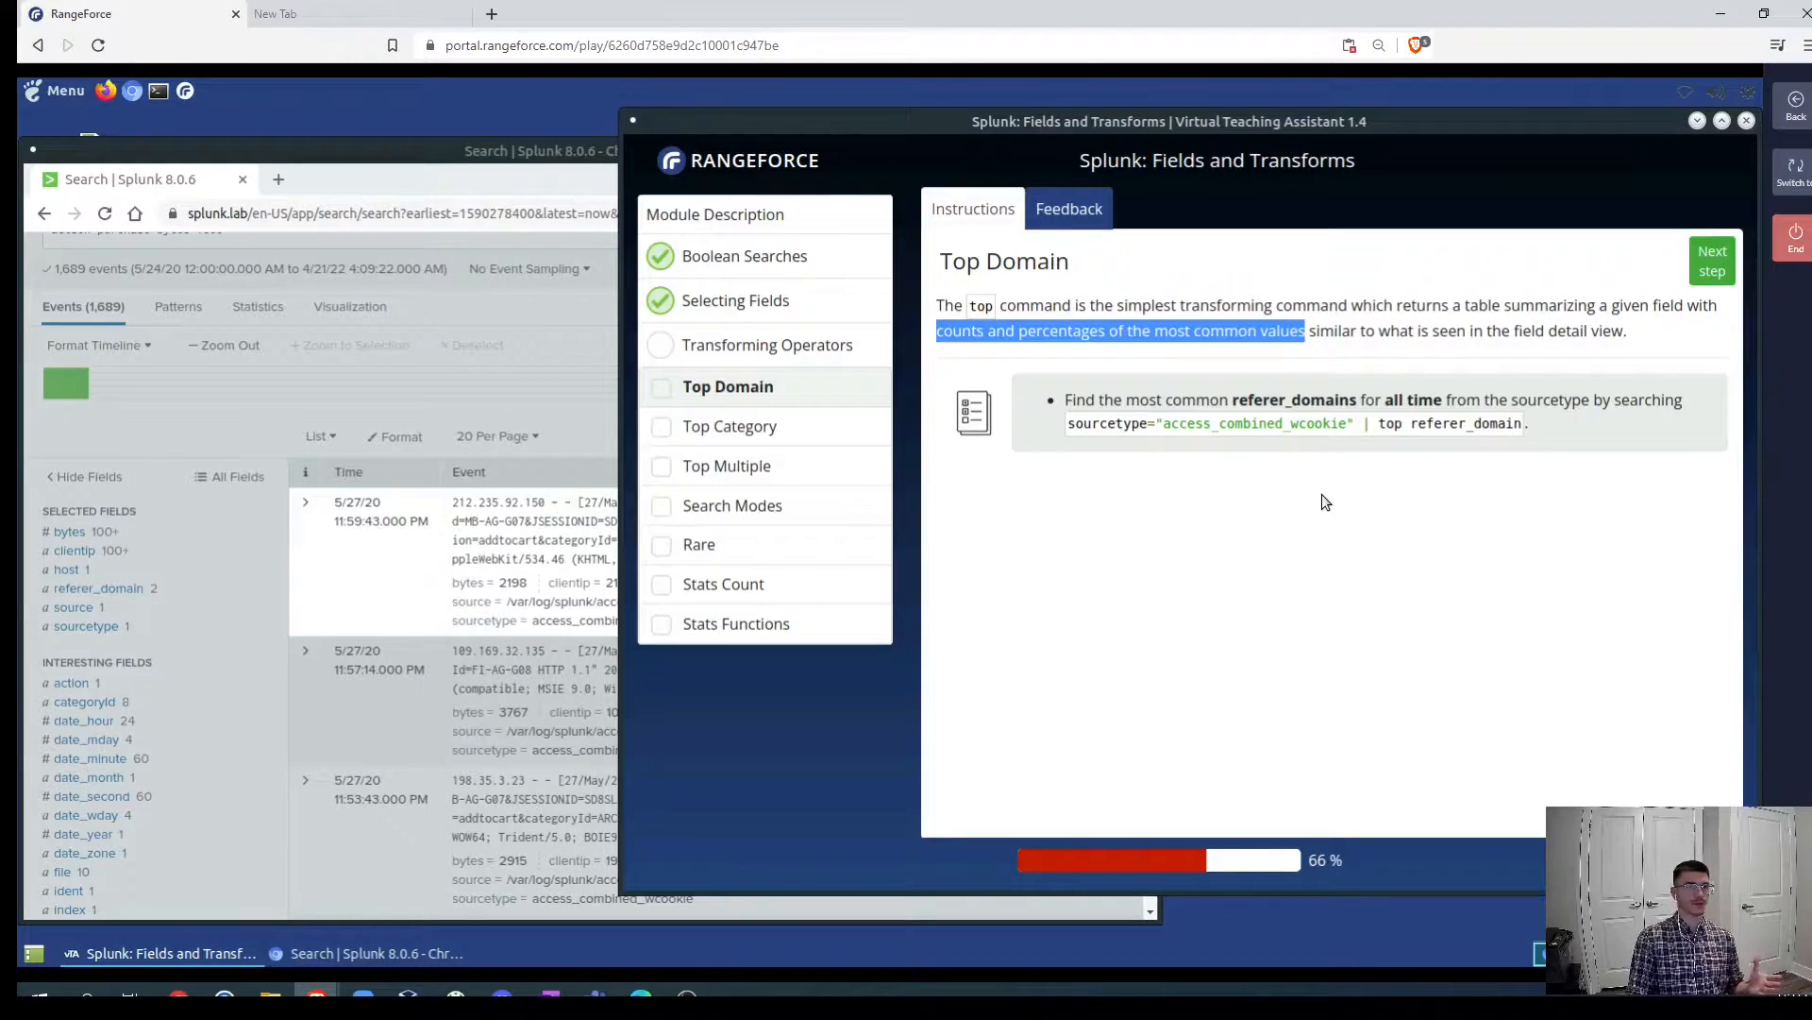
drag(1062, 423, 1539, 428)
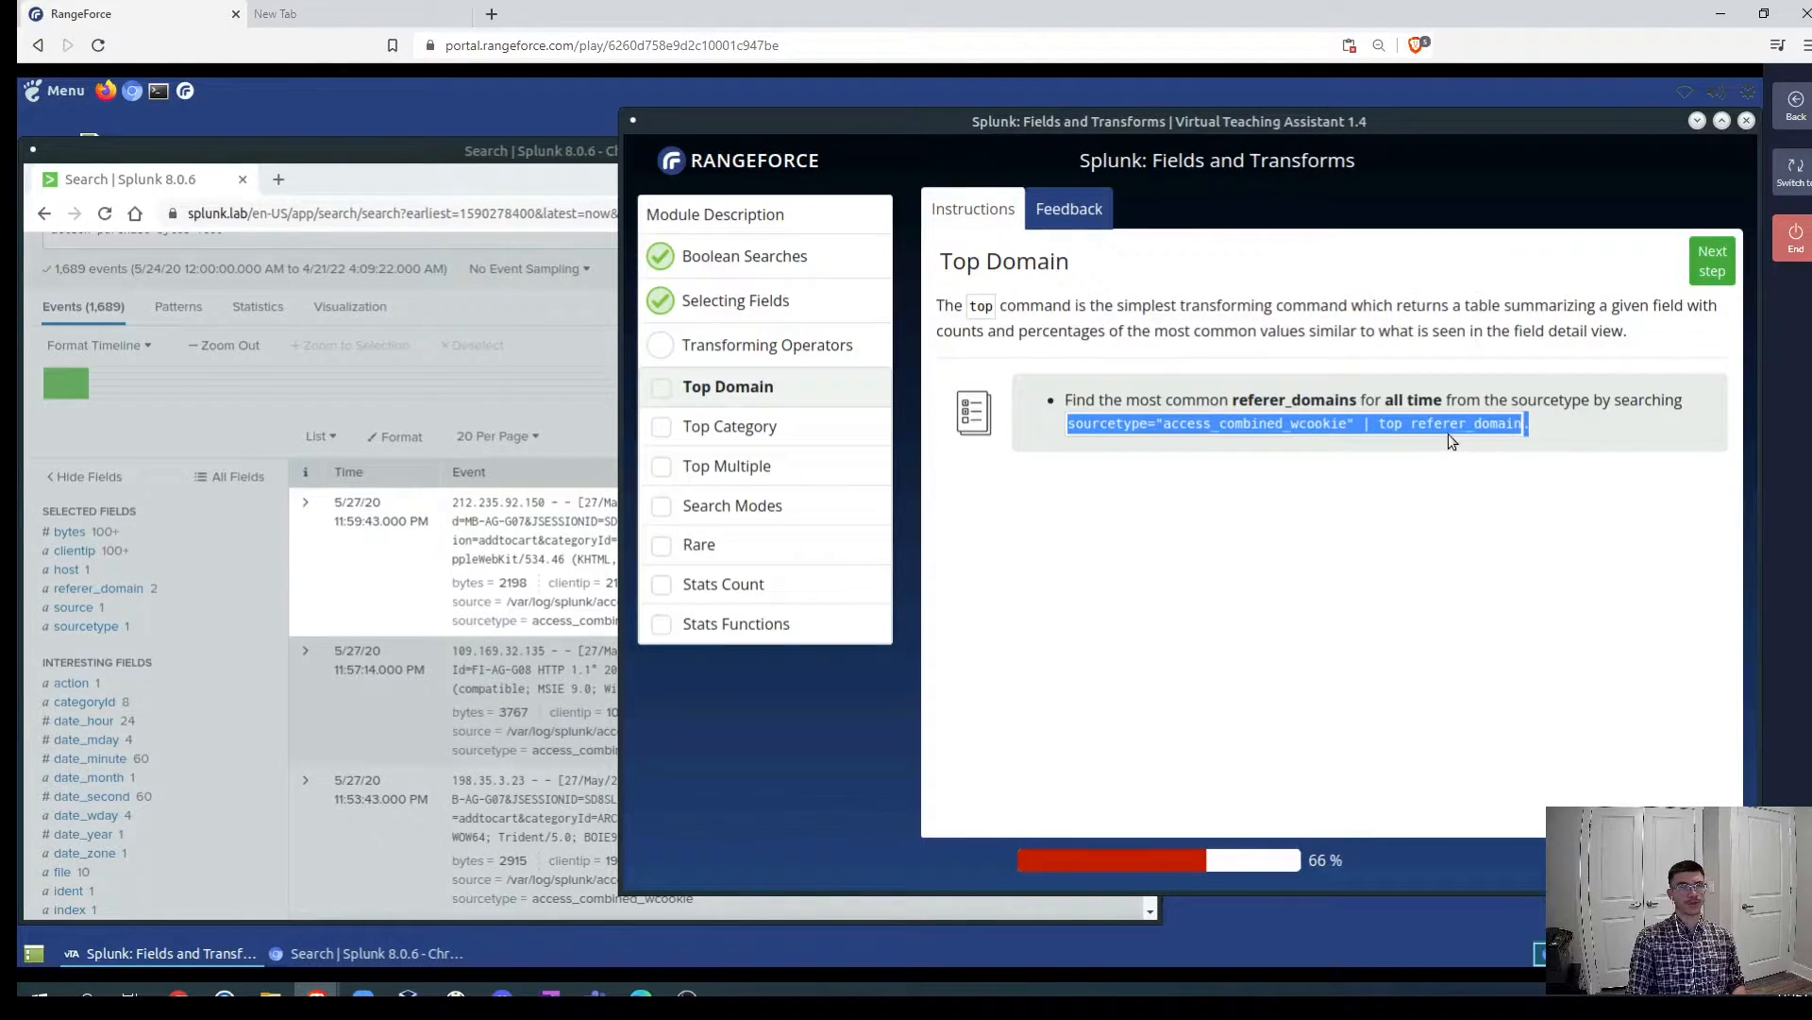
click(1527, 498)
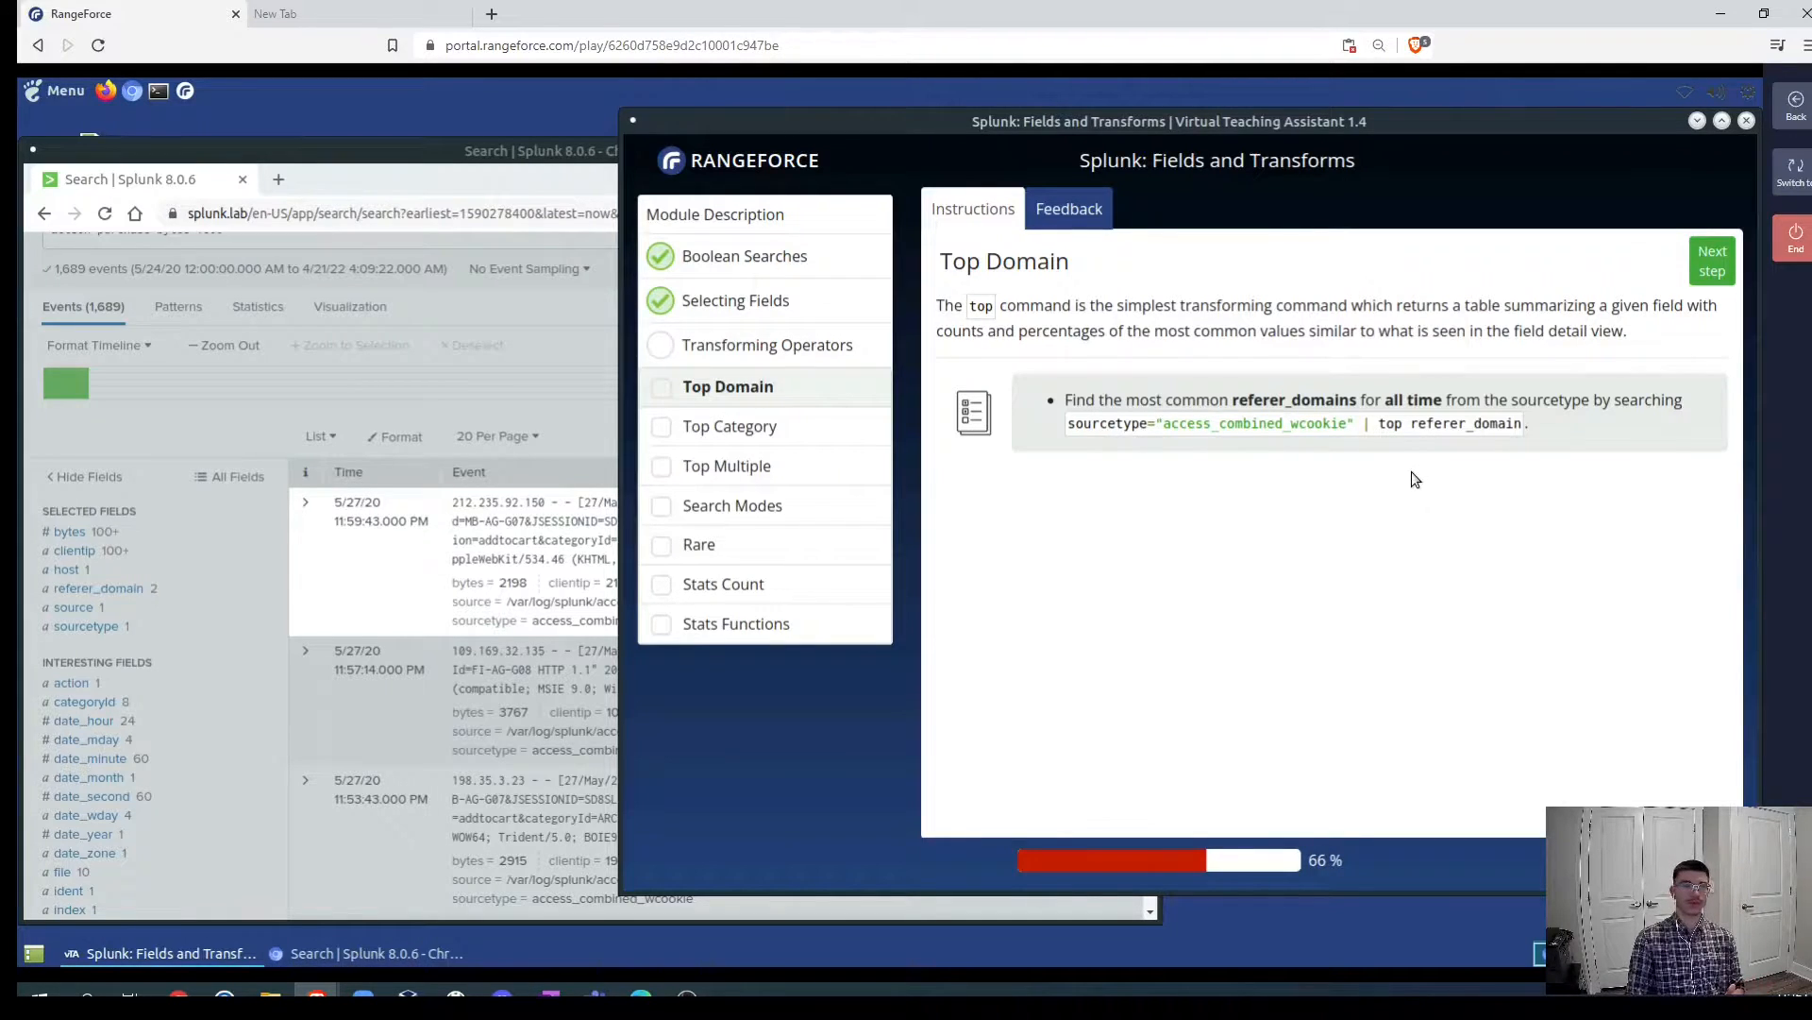
- Replace the current Splunk query with sourcetype="access_combined_wcookie" | top refeer_domain and run it
click(517, 391)
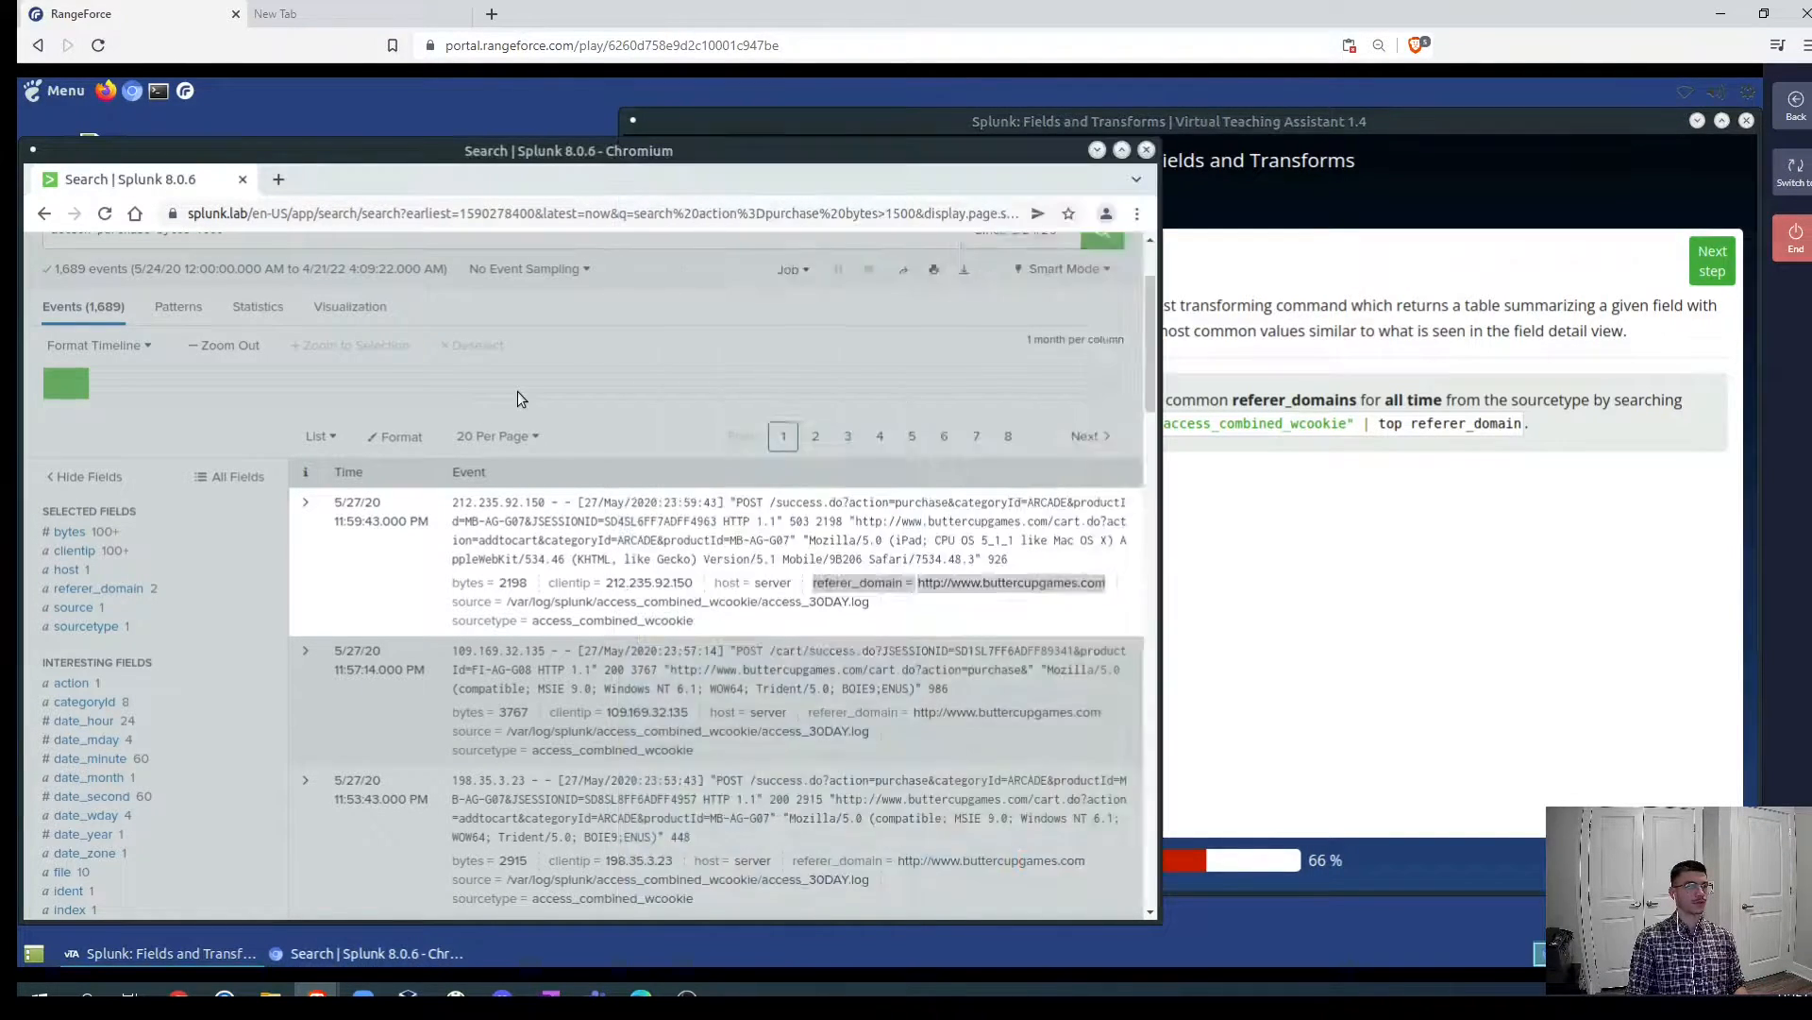
scroll(422, 317, up, 3)
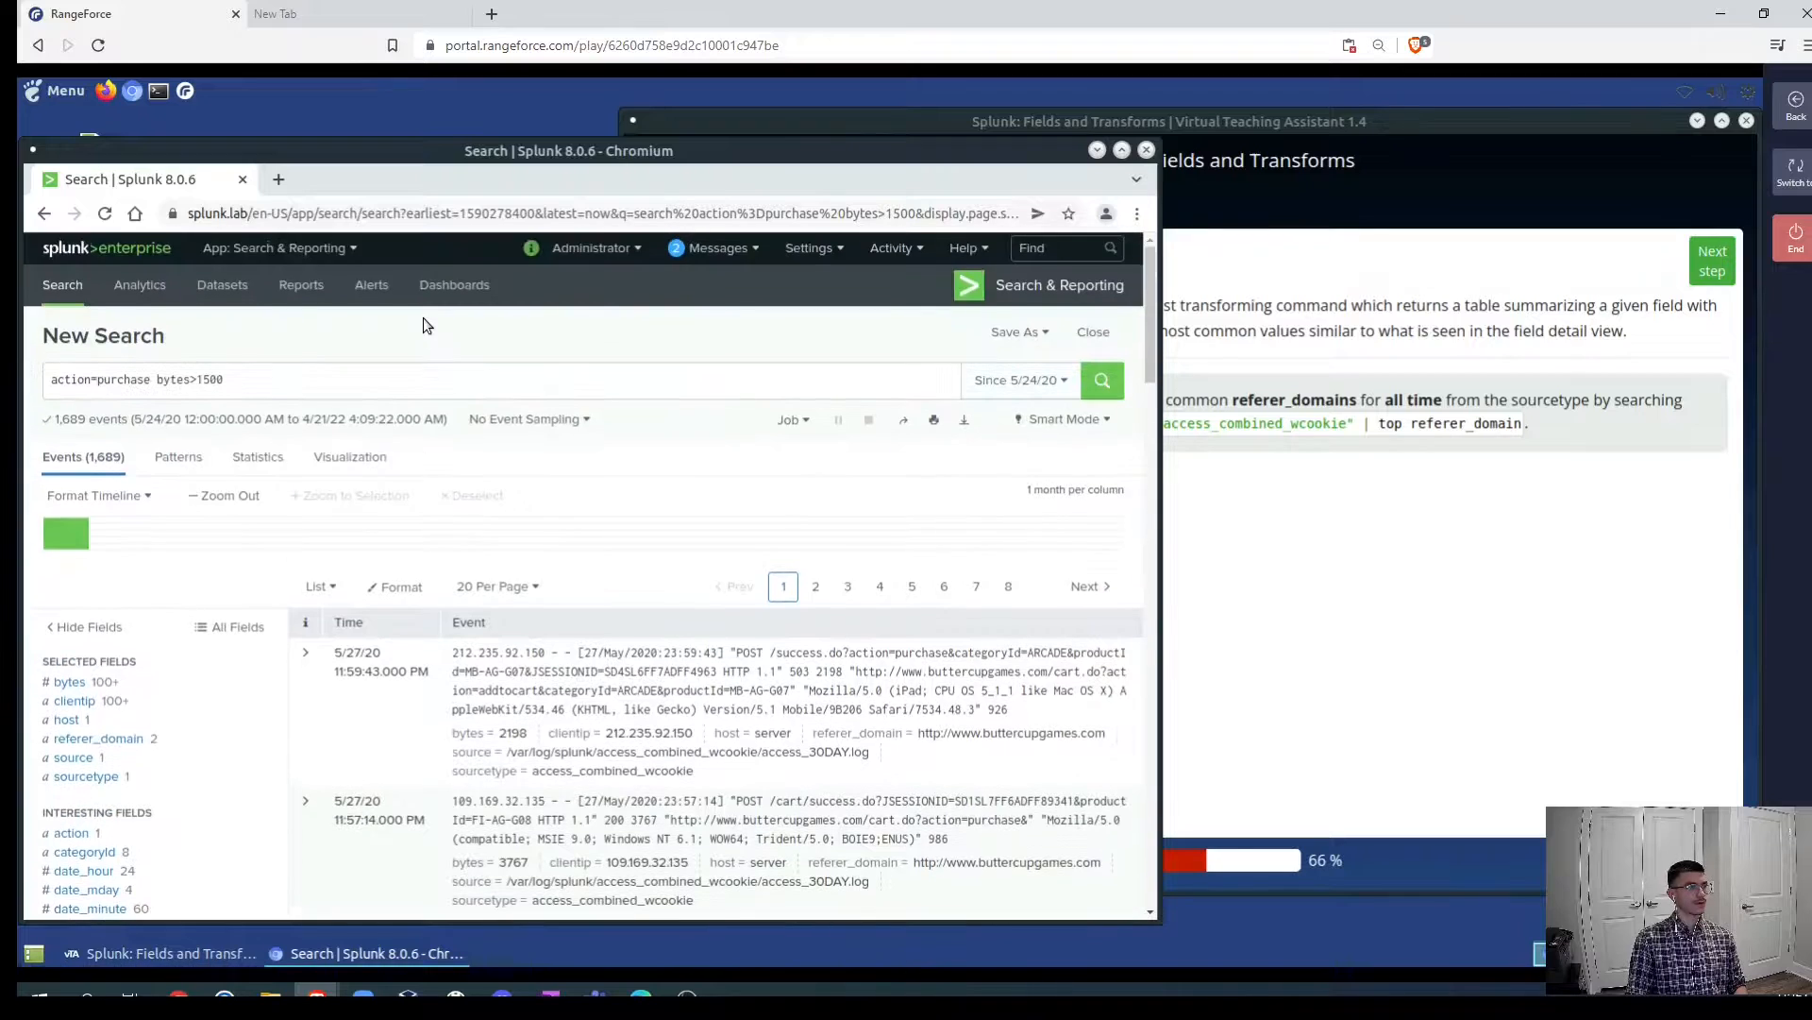
drag(232, 380, 78, 389)
text(sourc)
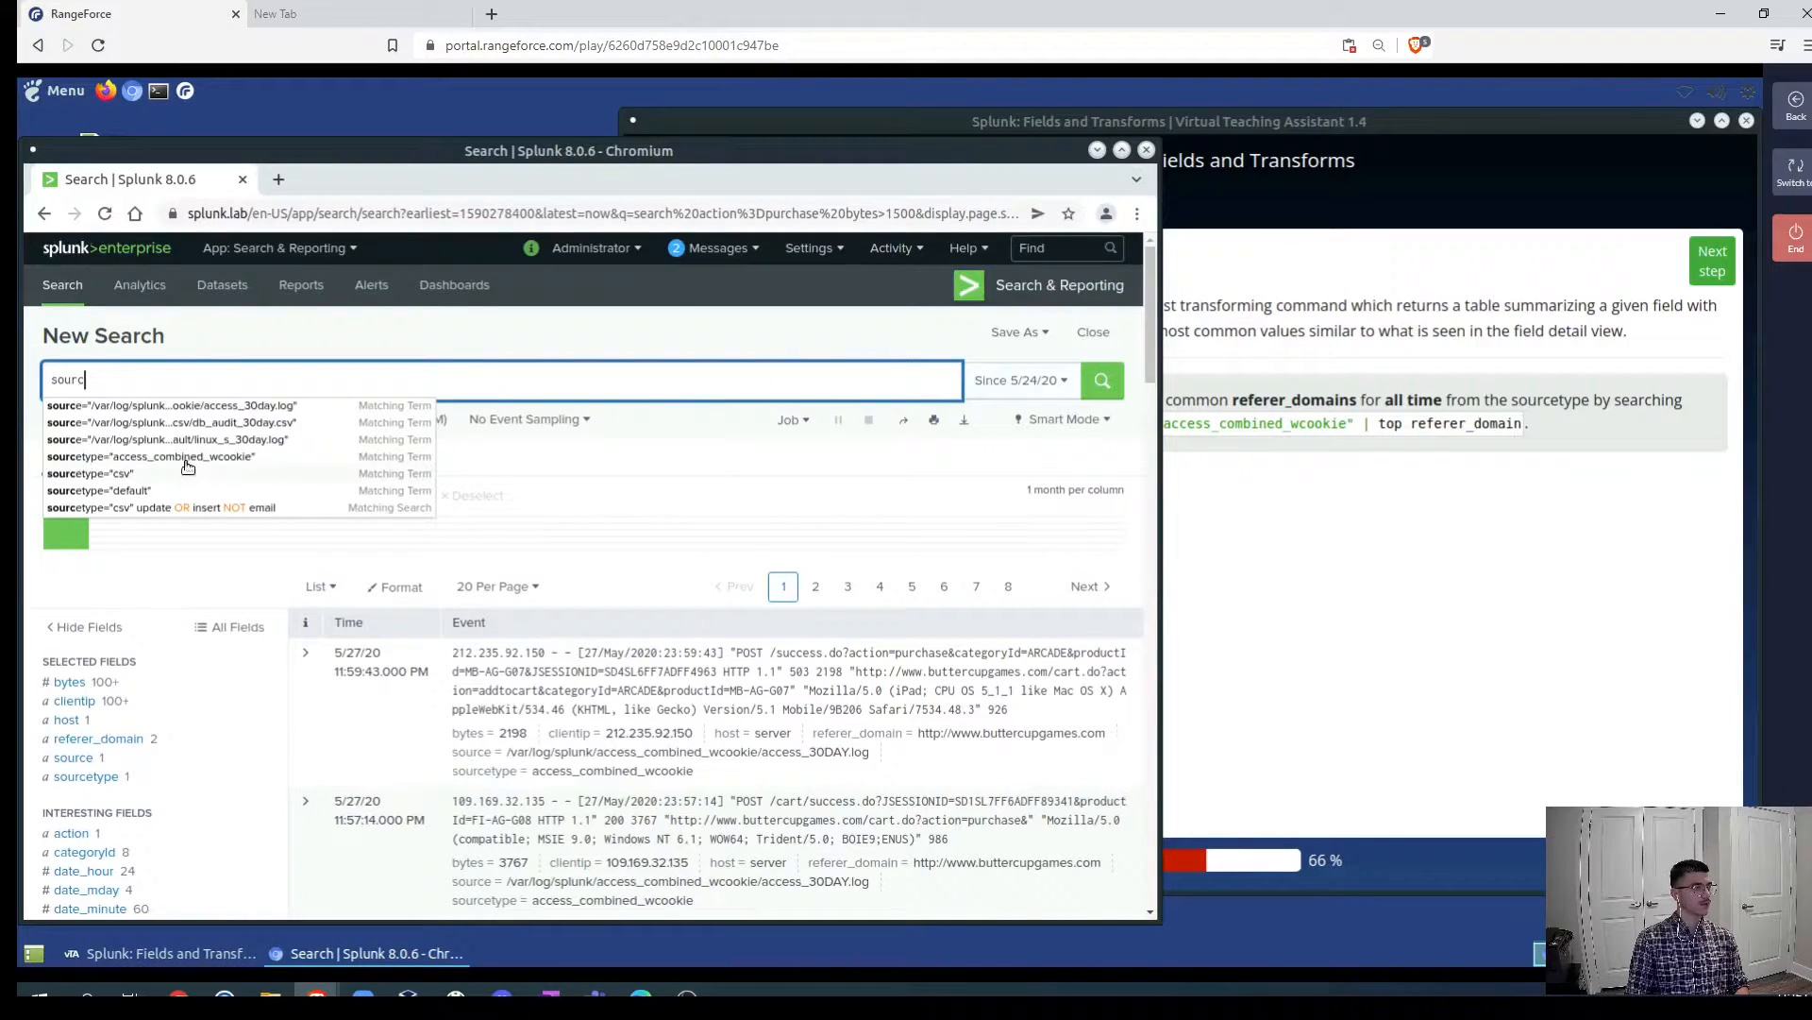
click(187, 466)
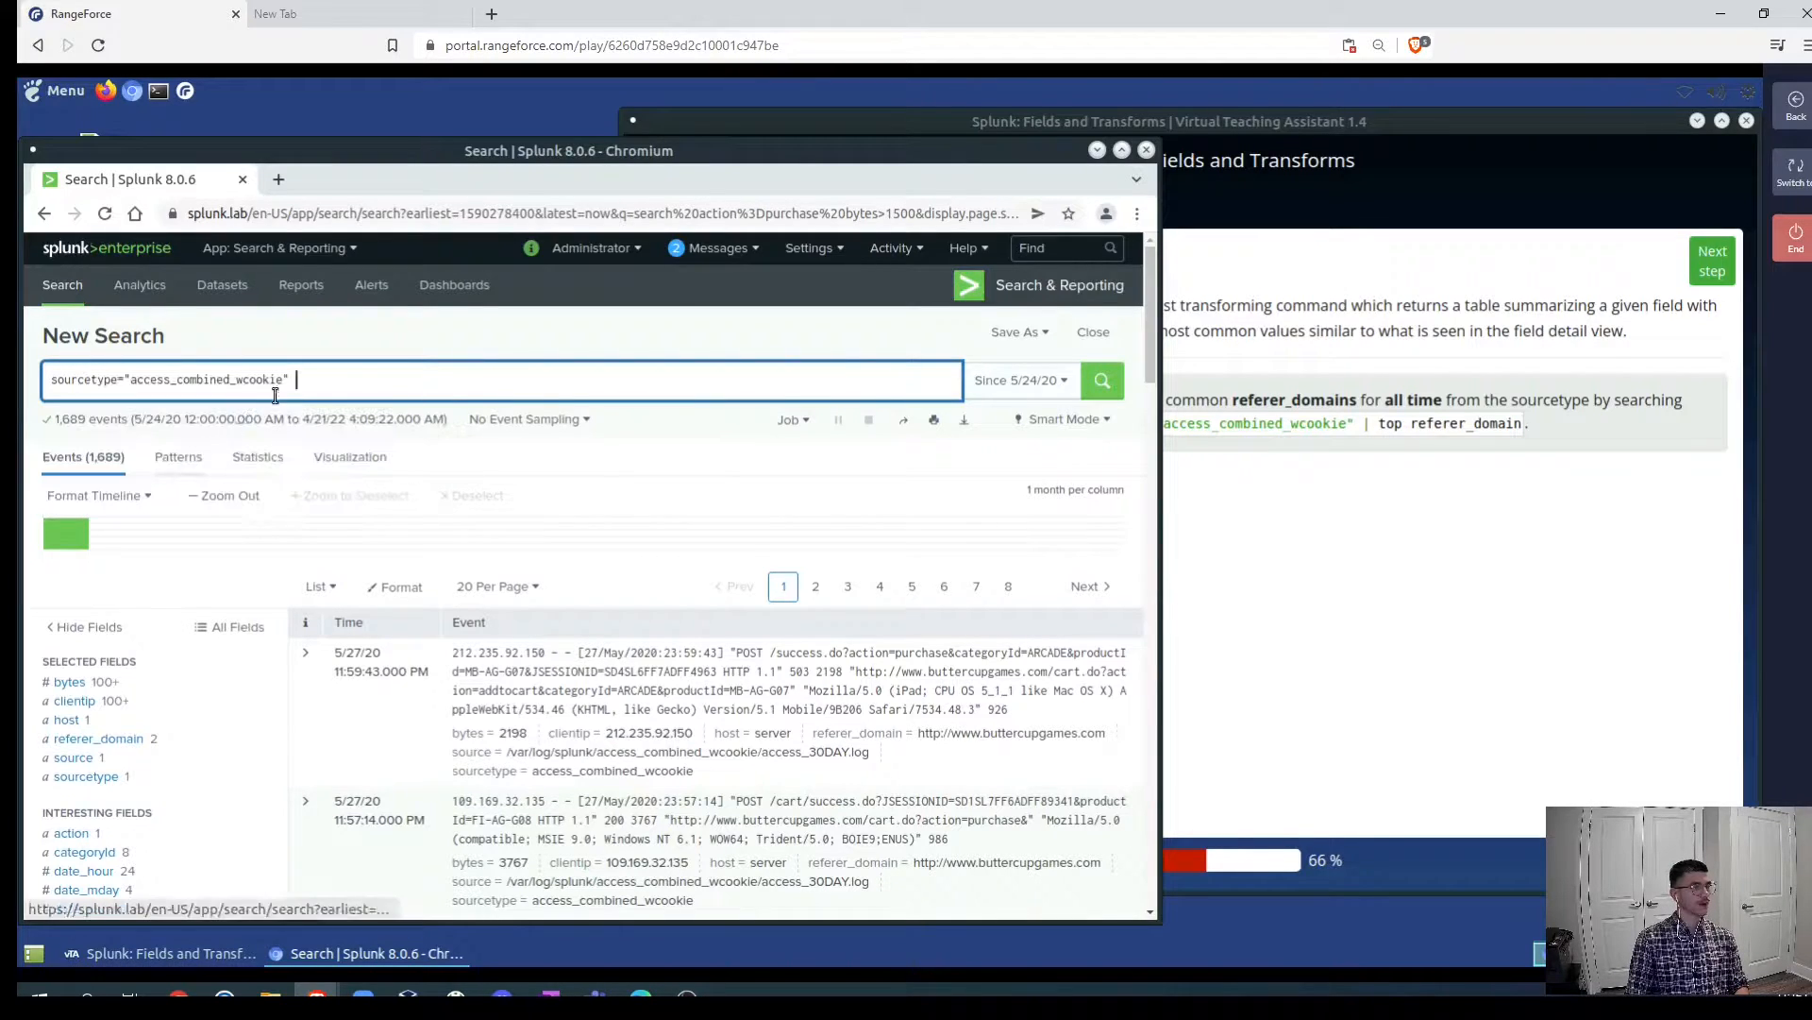
text(| top )
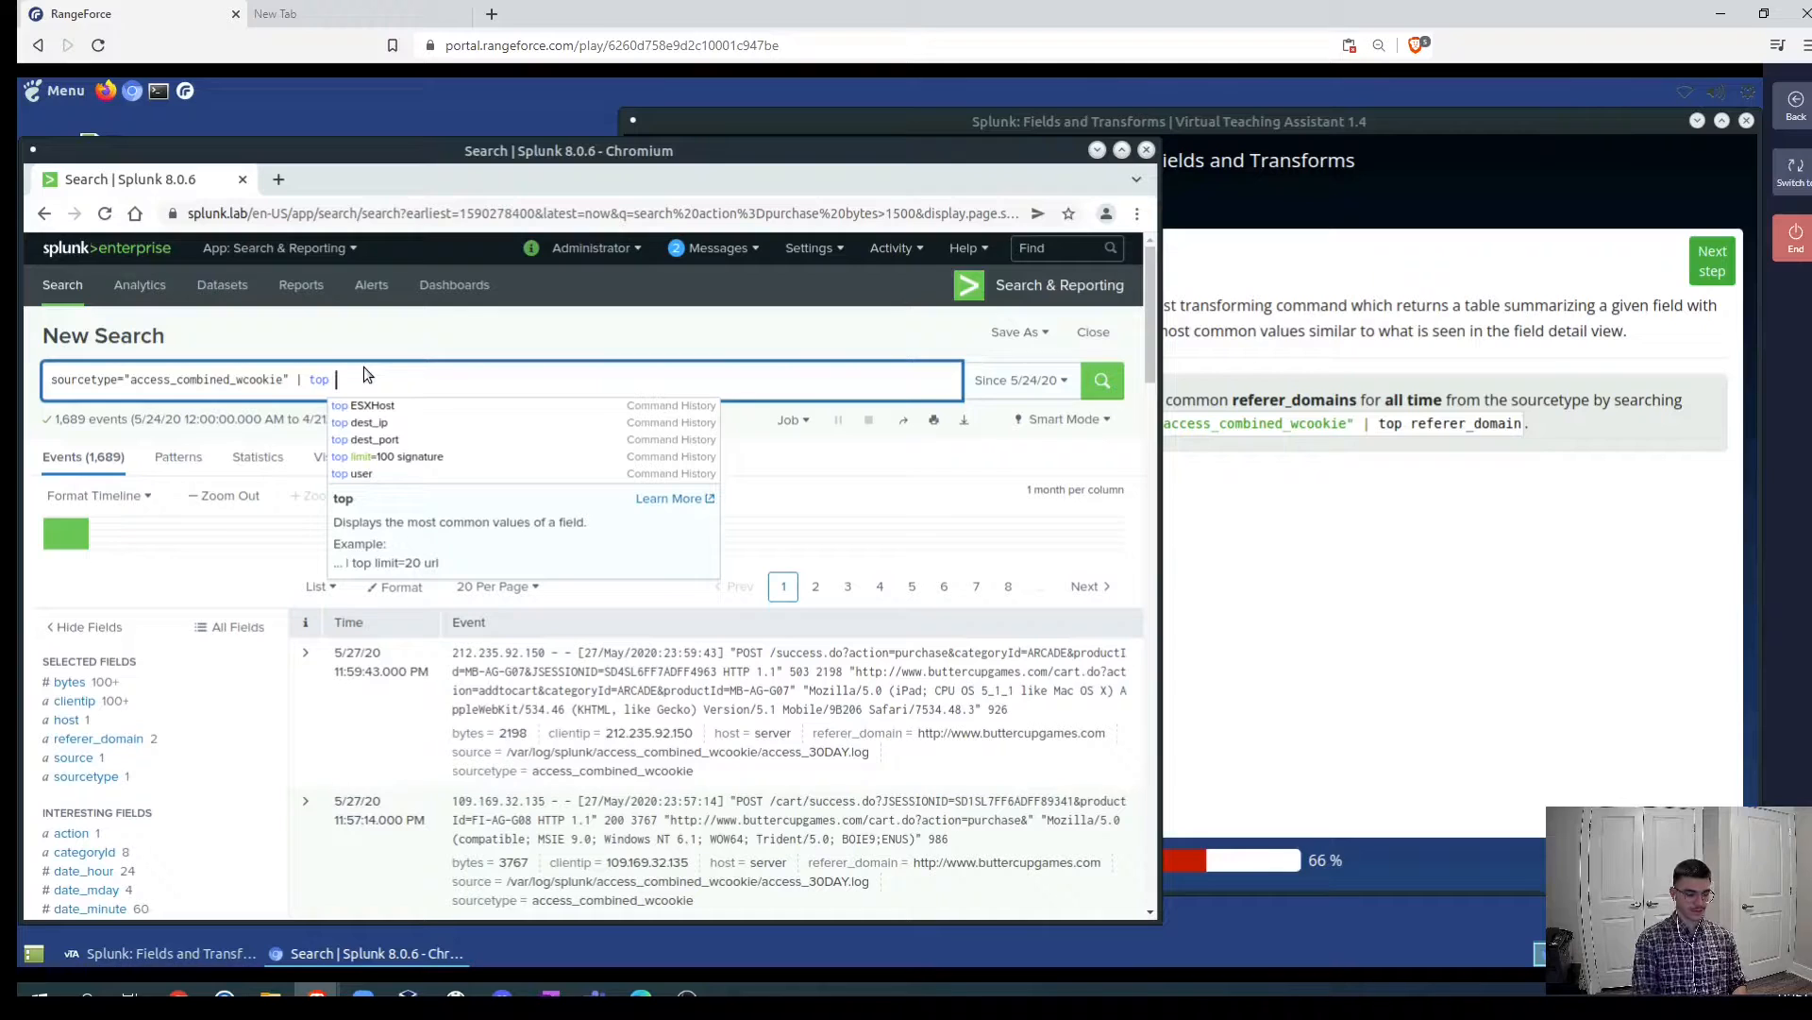
text(refeer)
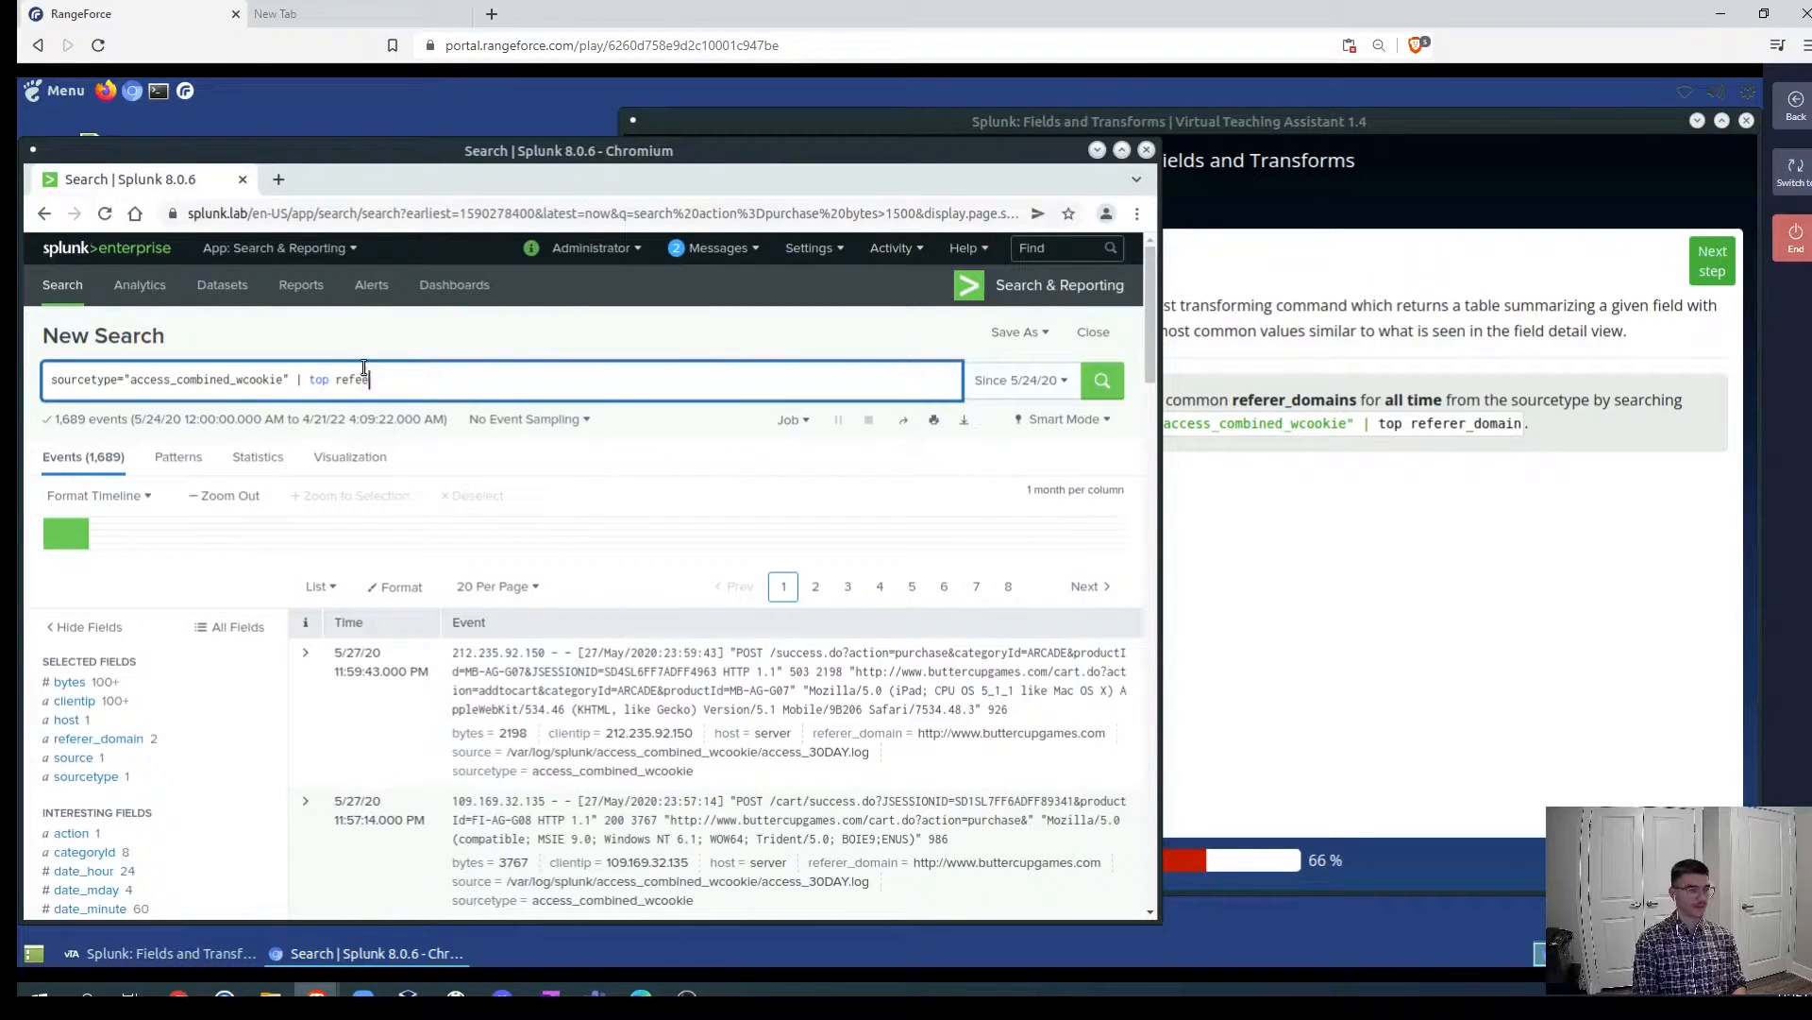
text(_domain)
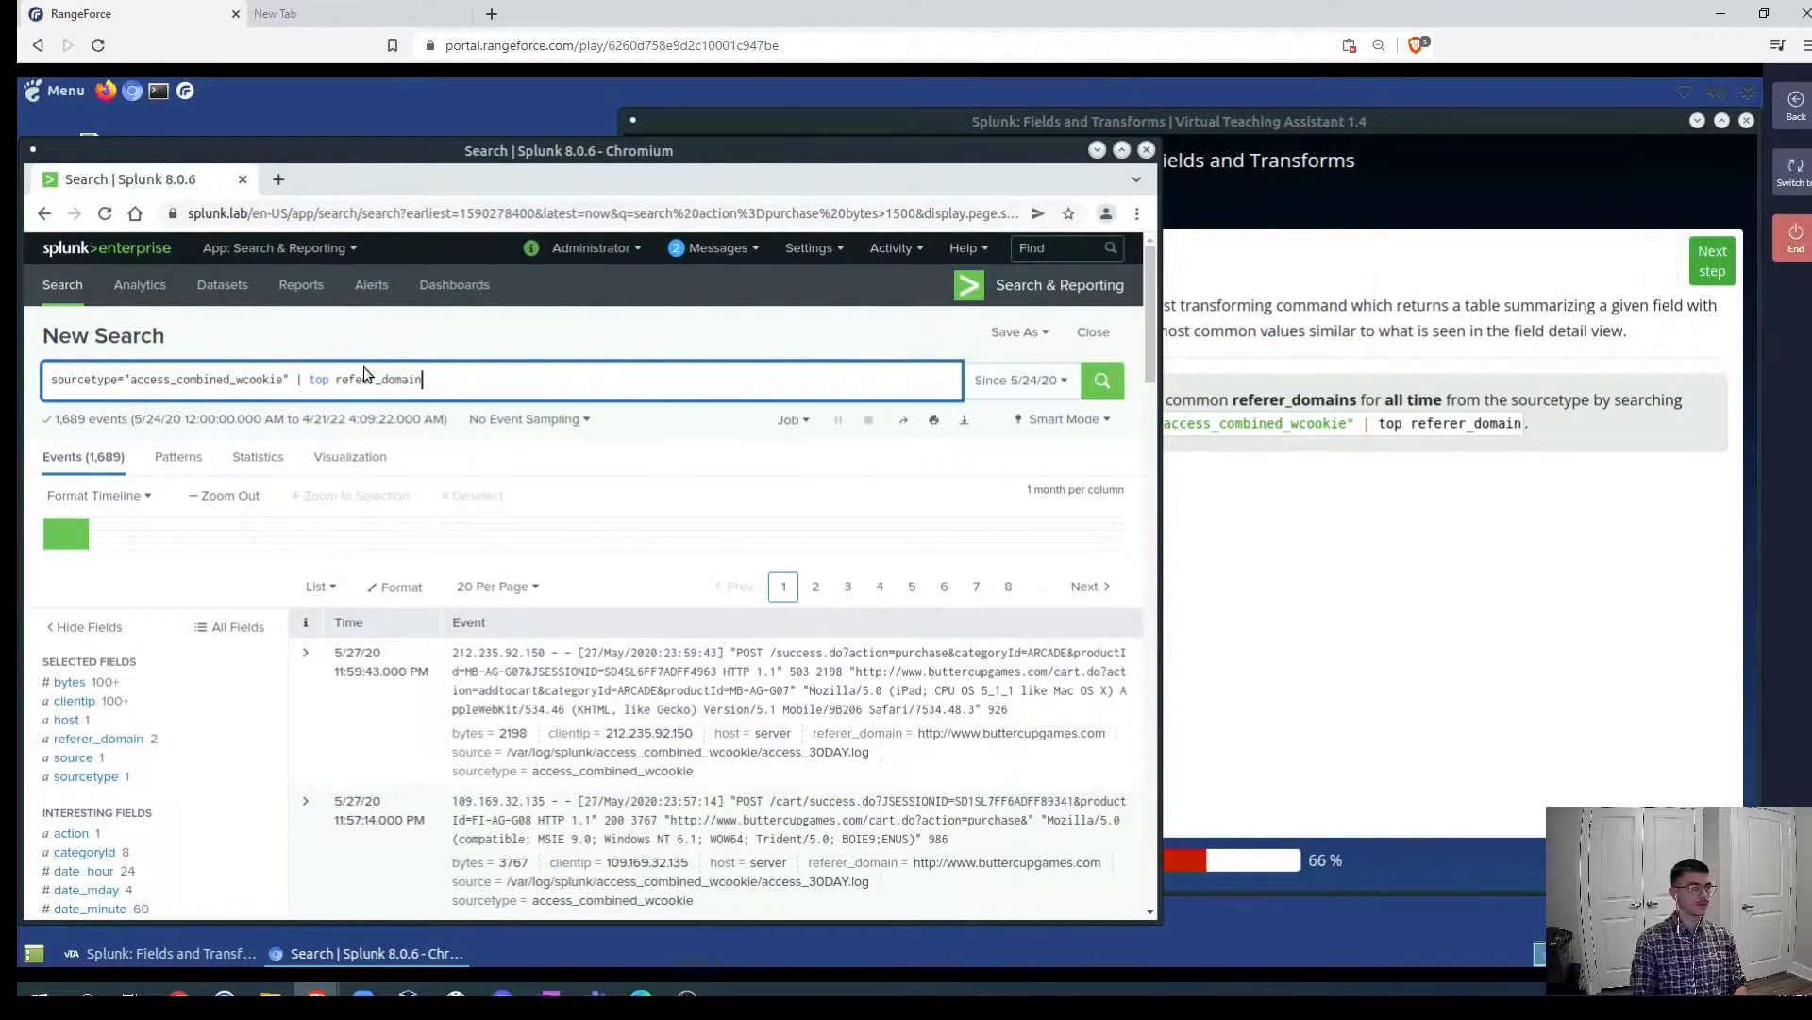
key(Return)
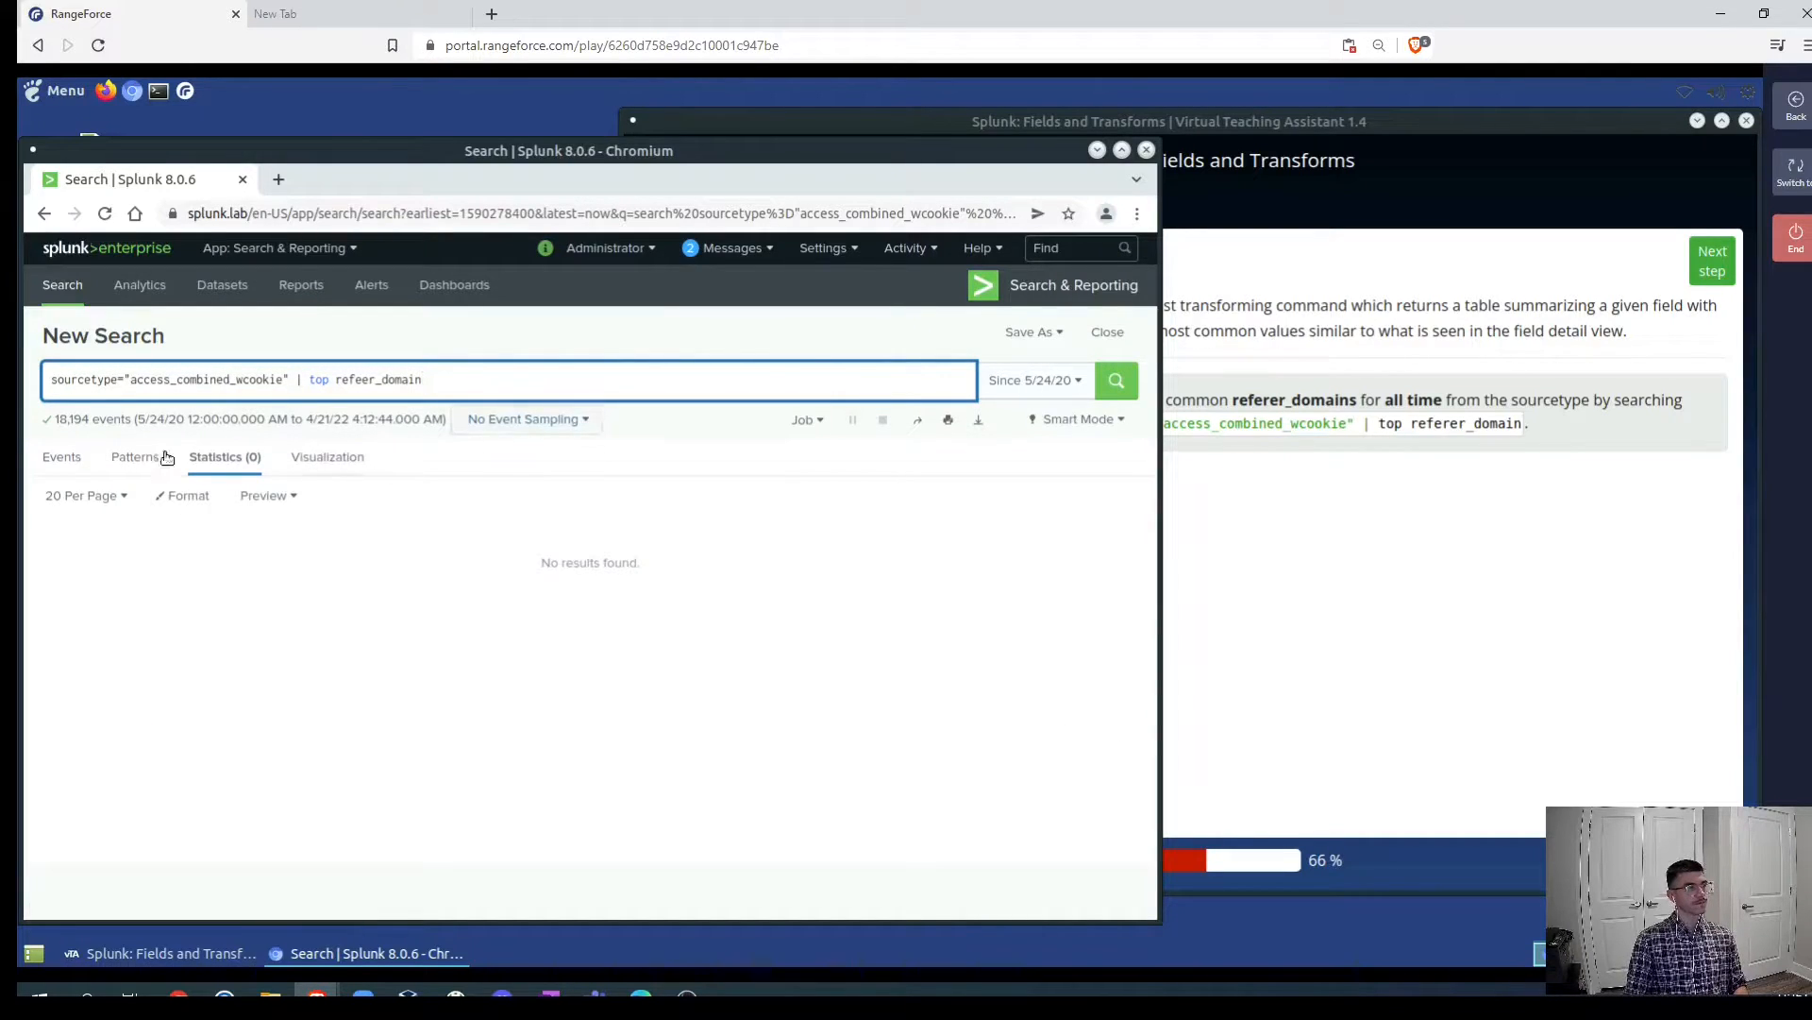
- Advance the module to the Top Category step and set the Splunk search's time range to All time
click(1713, 274)
click(1713, 273)
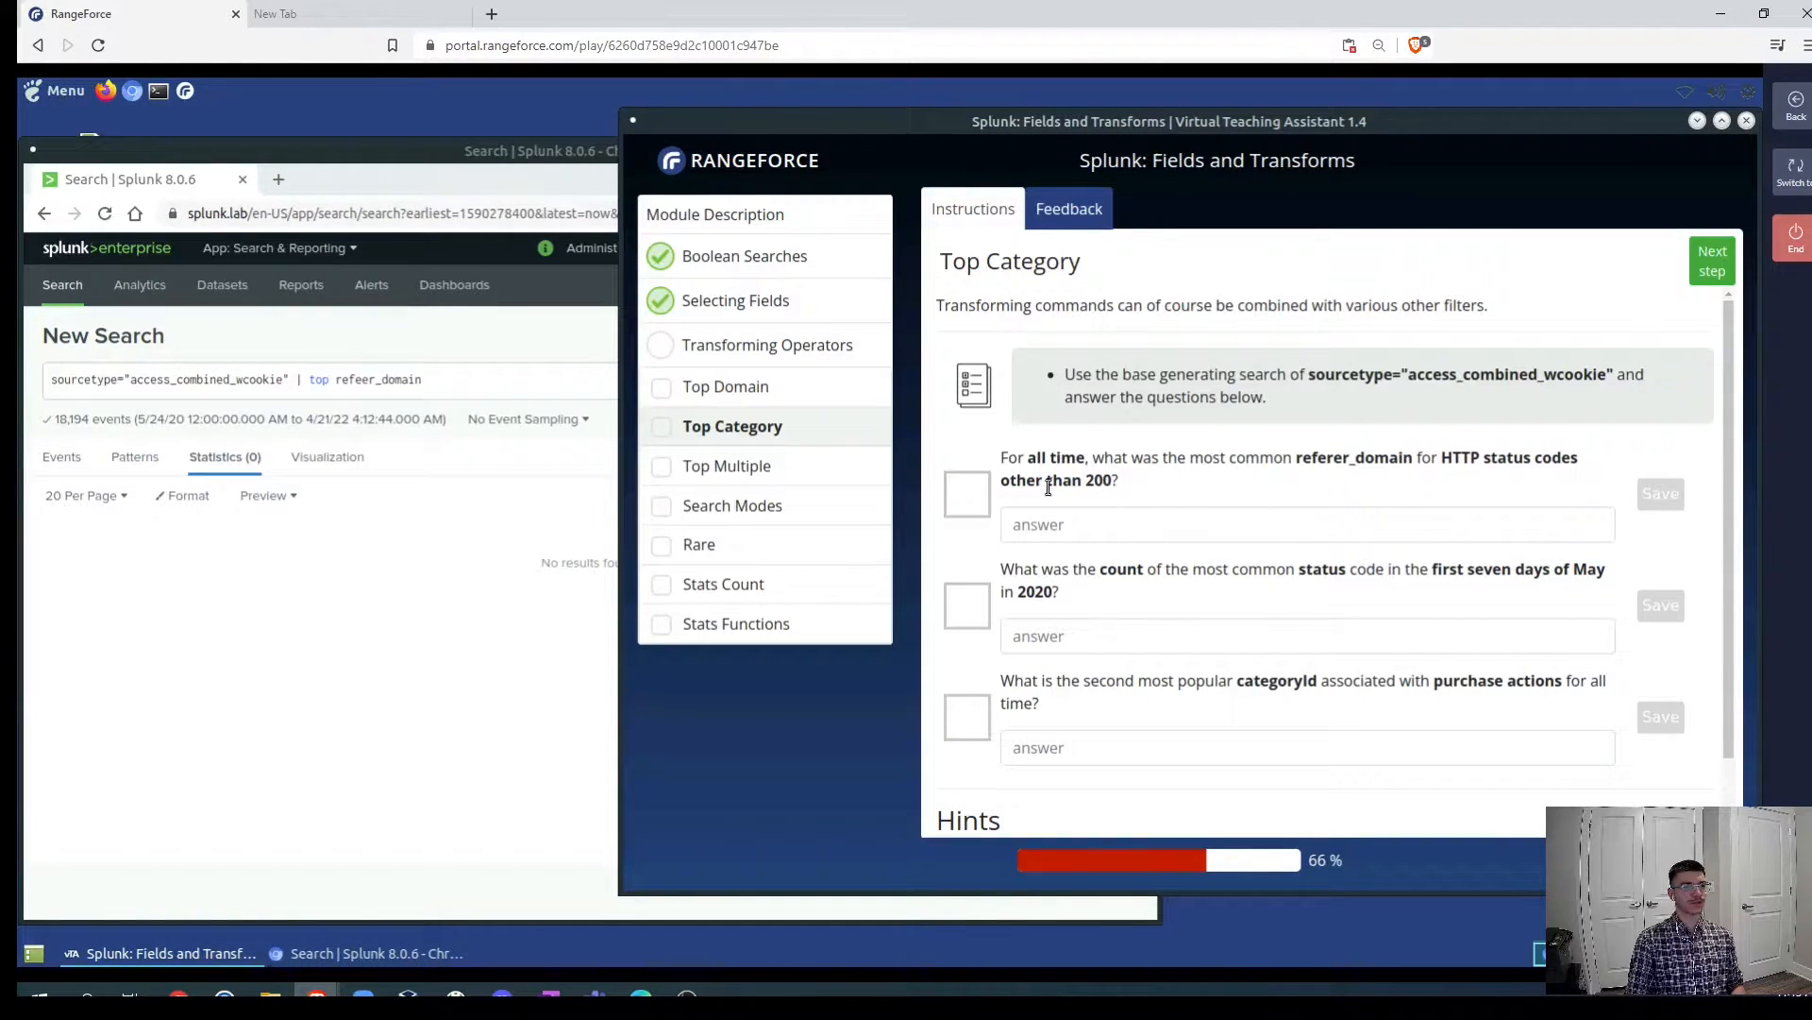
click(394, 554)
click(1039, 380)
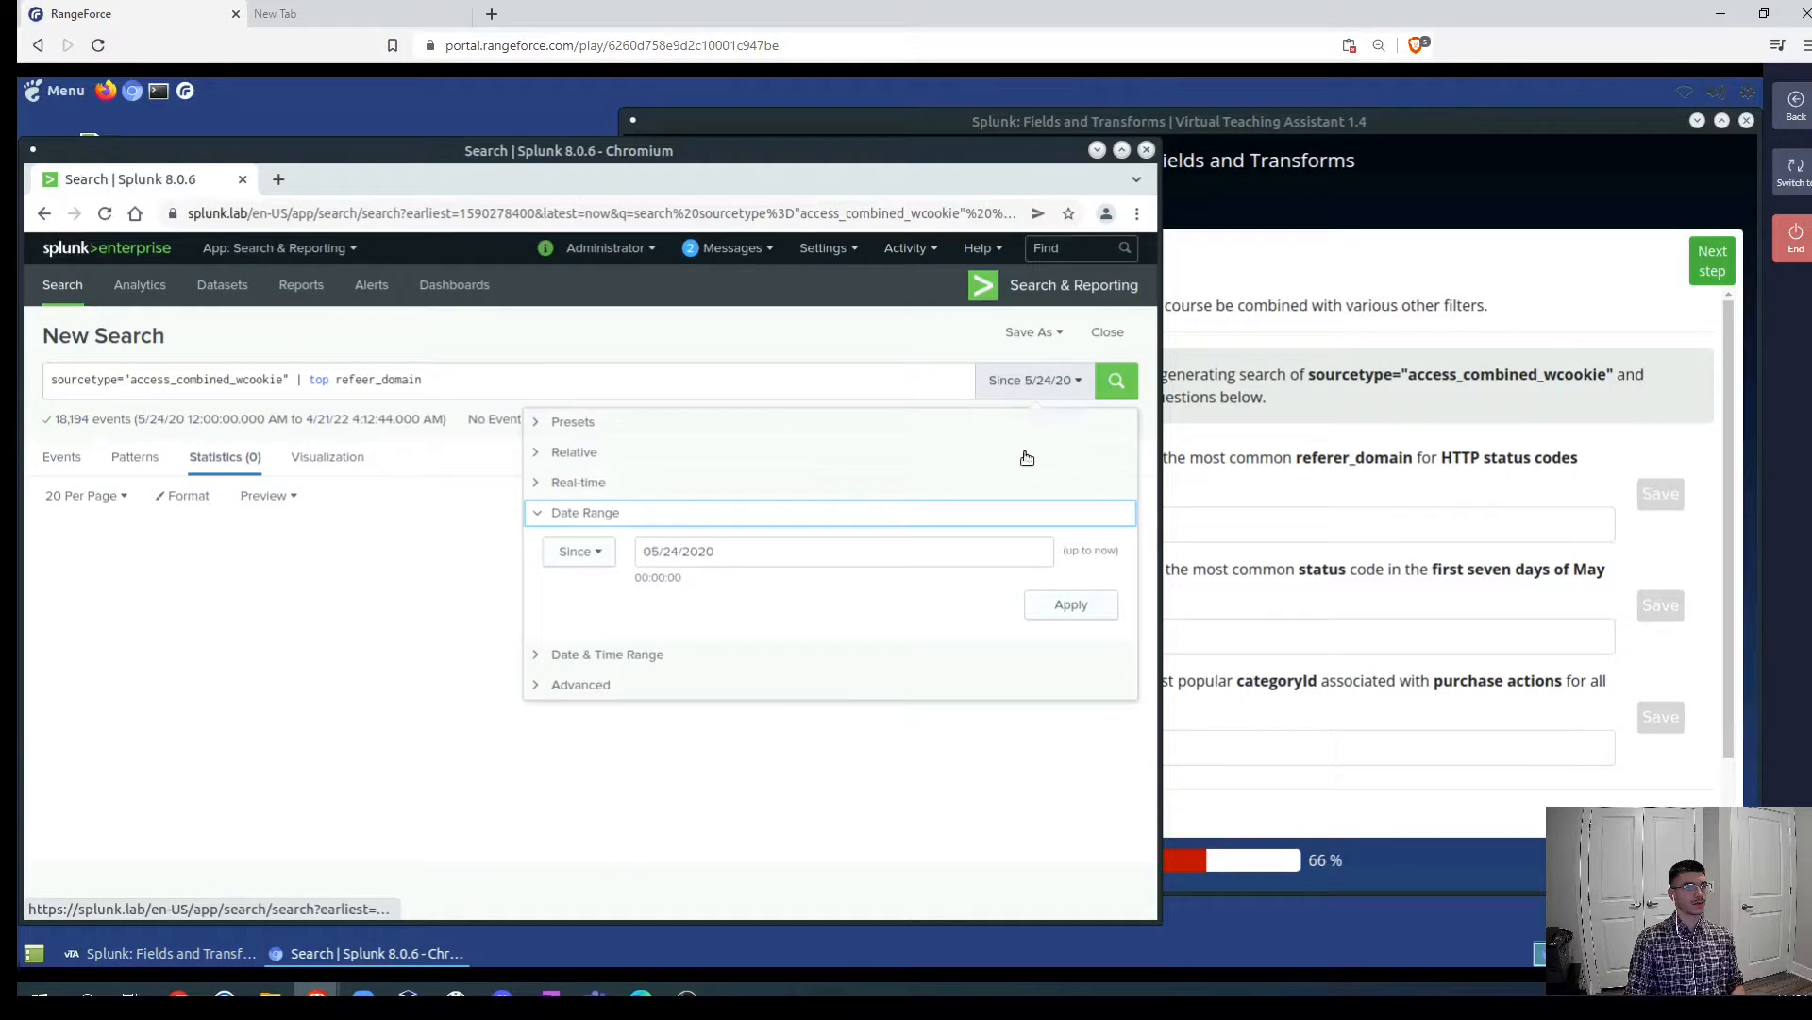
click(577, 424)
click(977, 482)
- Add the filter status!=200 ahead of the top command in the query and run the search
click(294, 378)
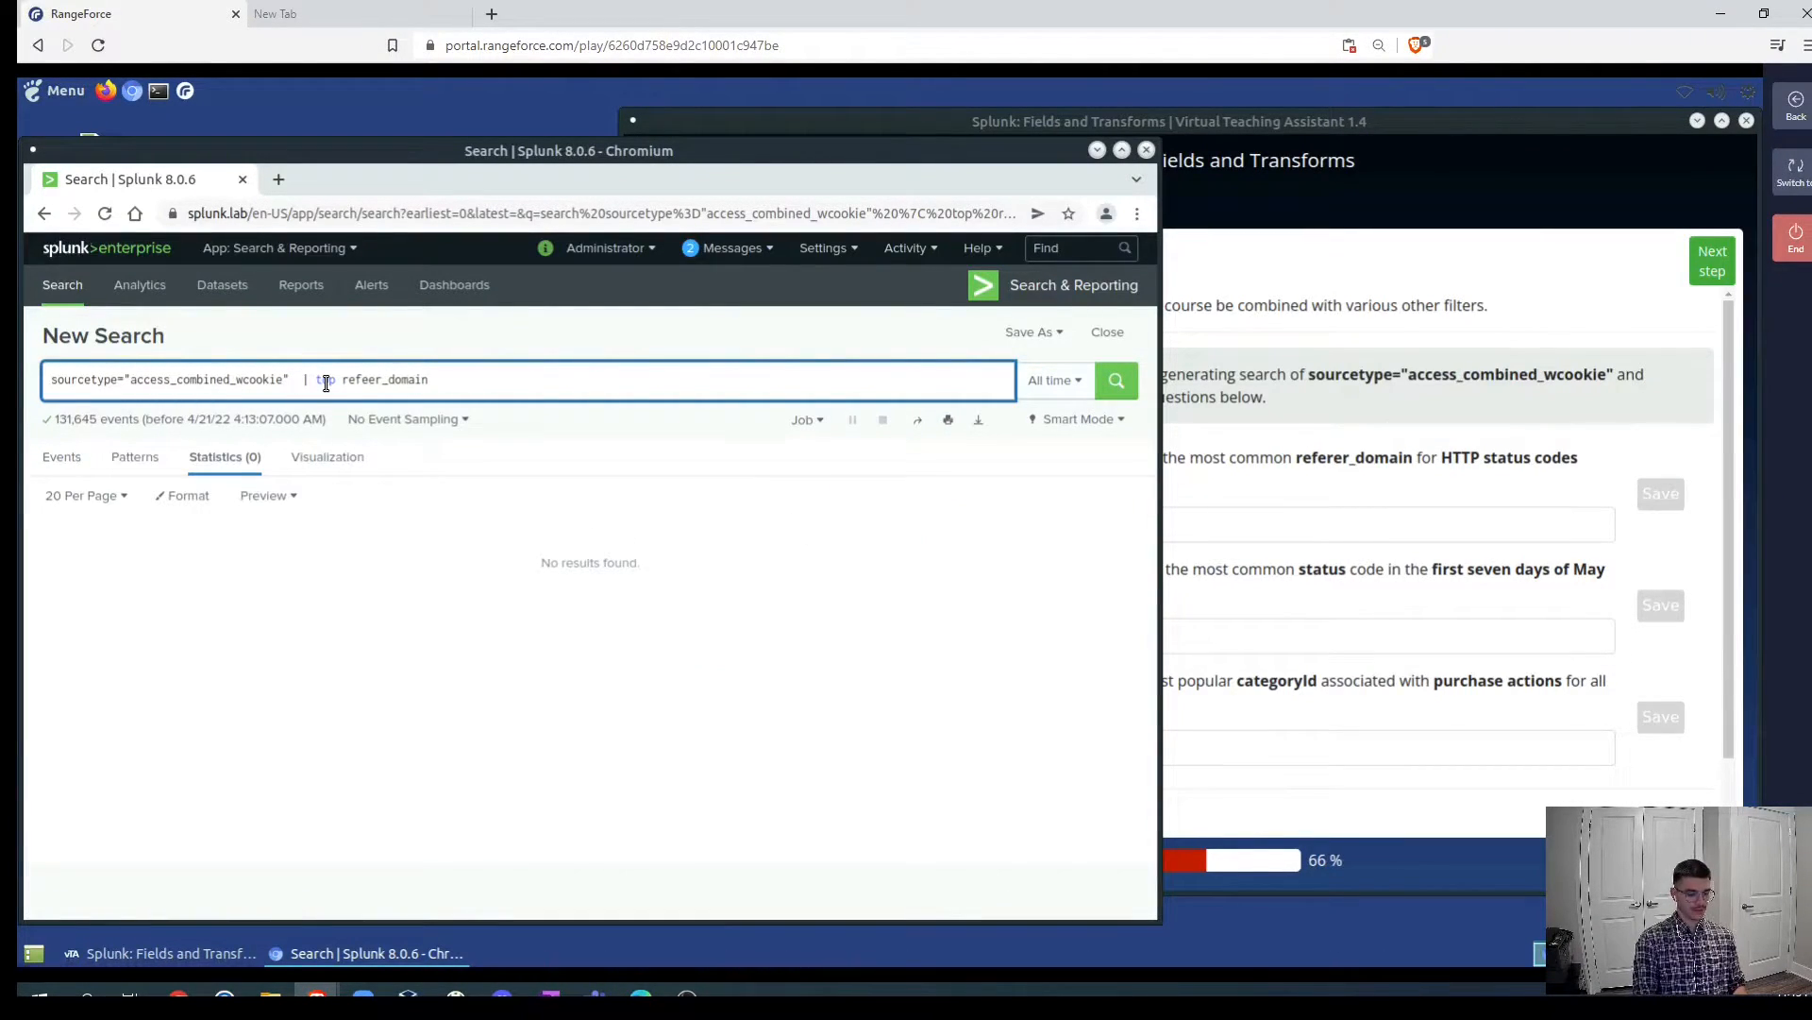
text(status)
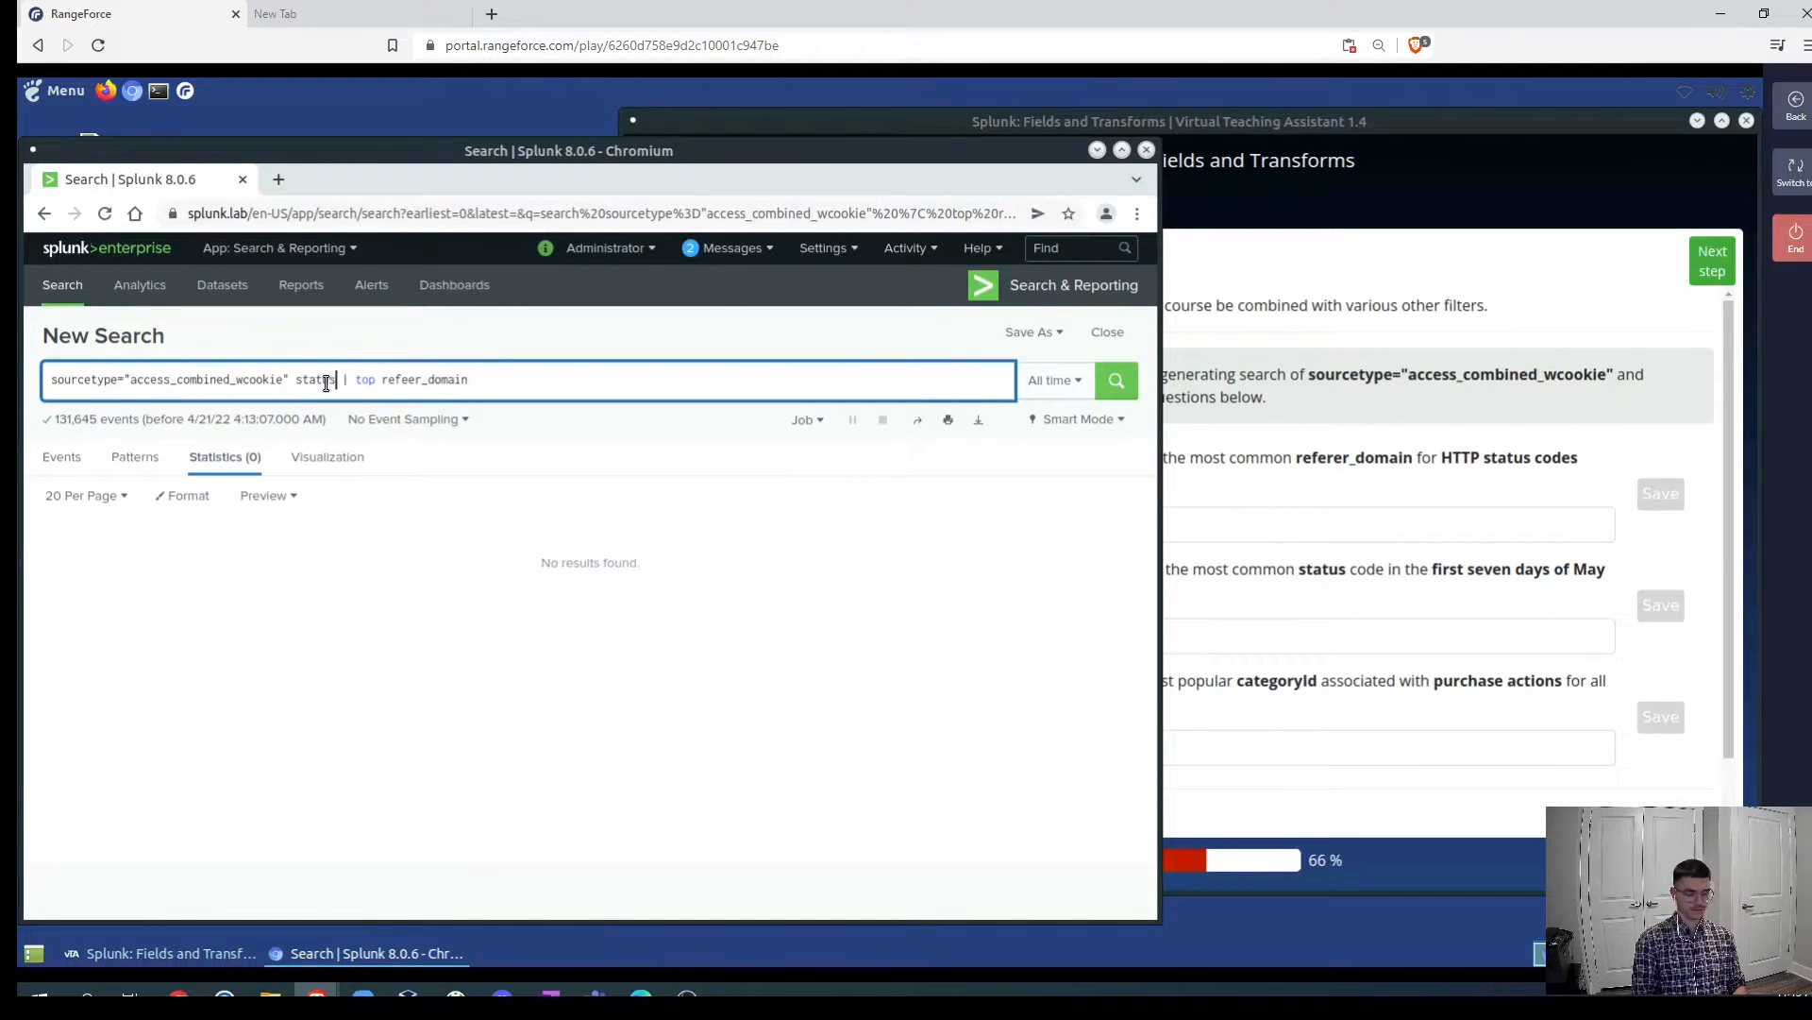
text(!=200)
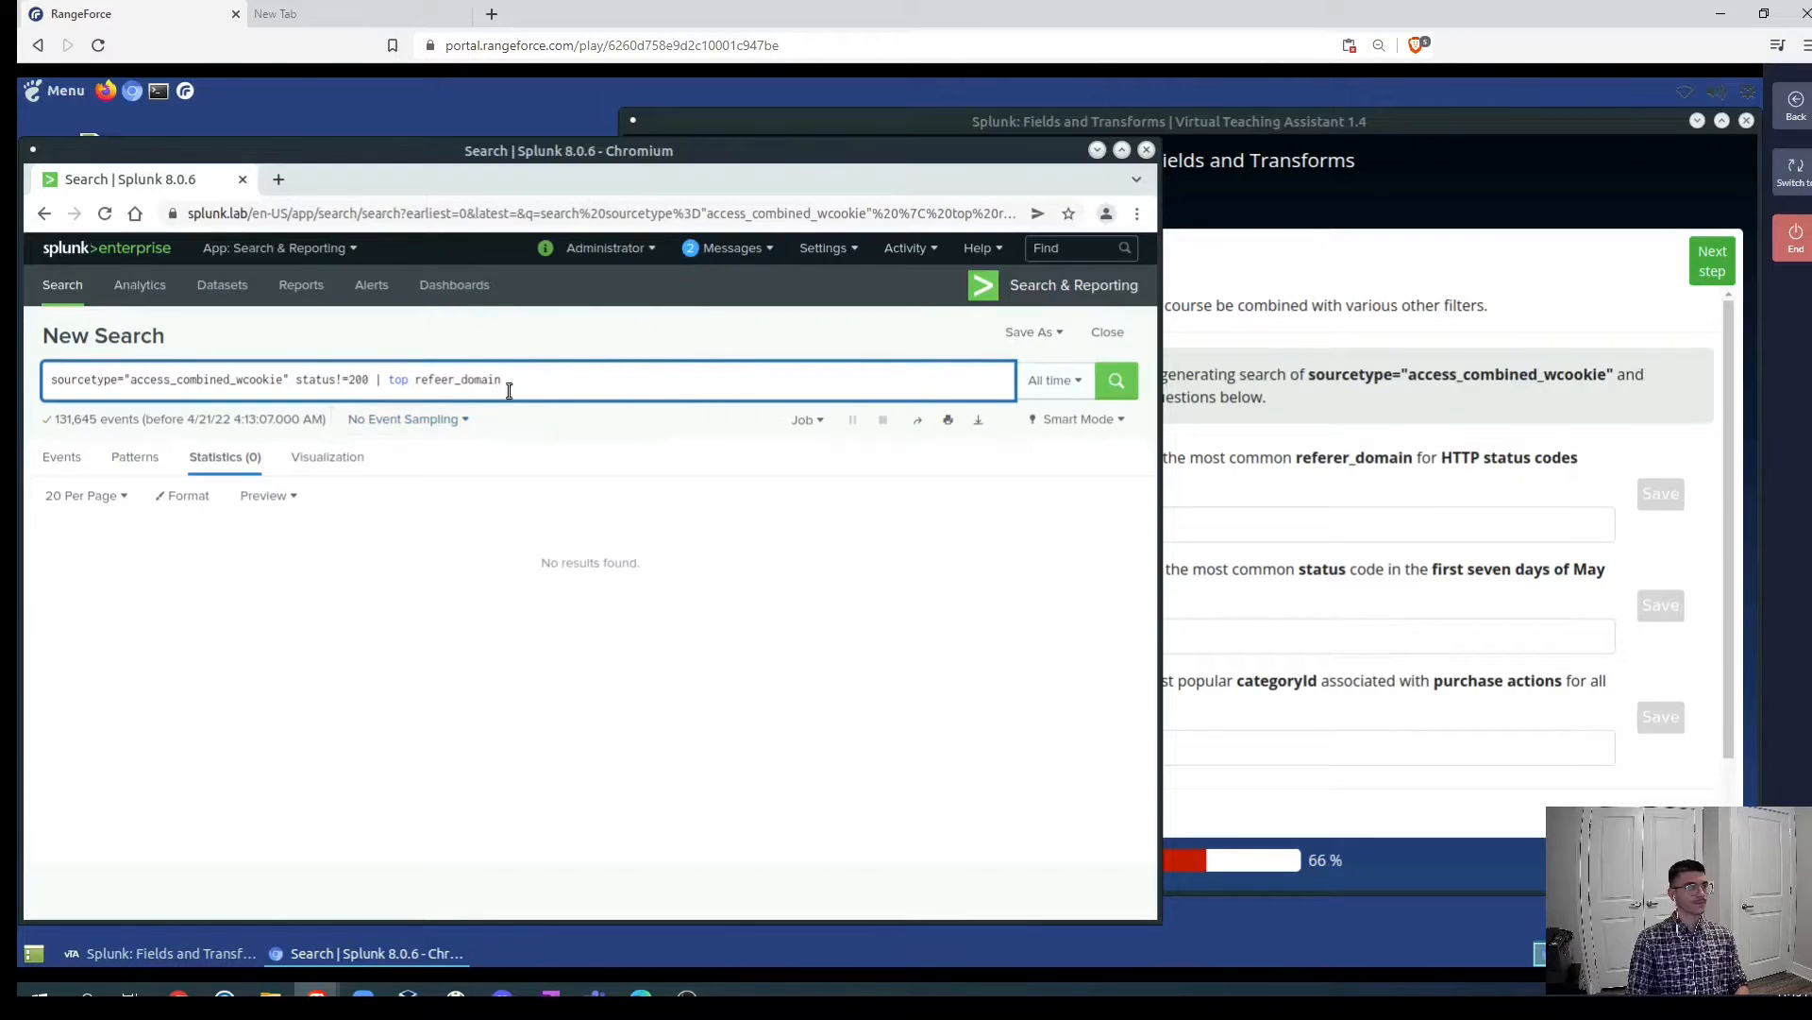
click(1112, 379)
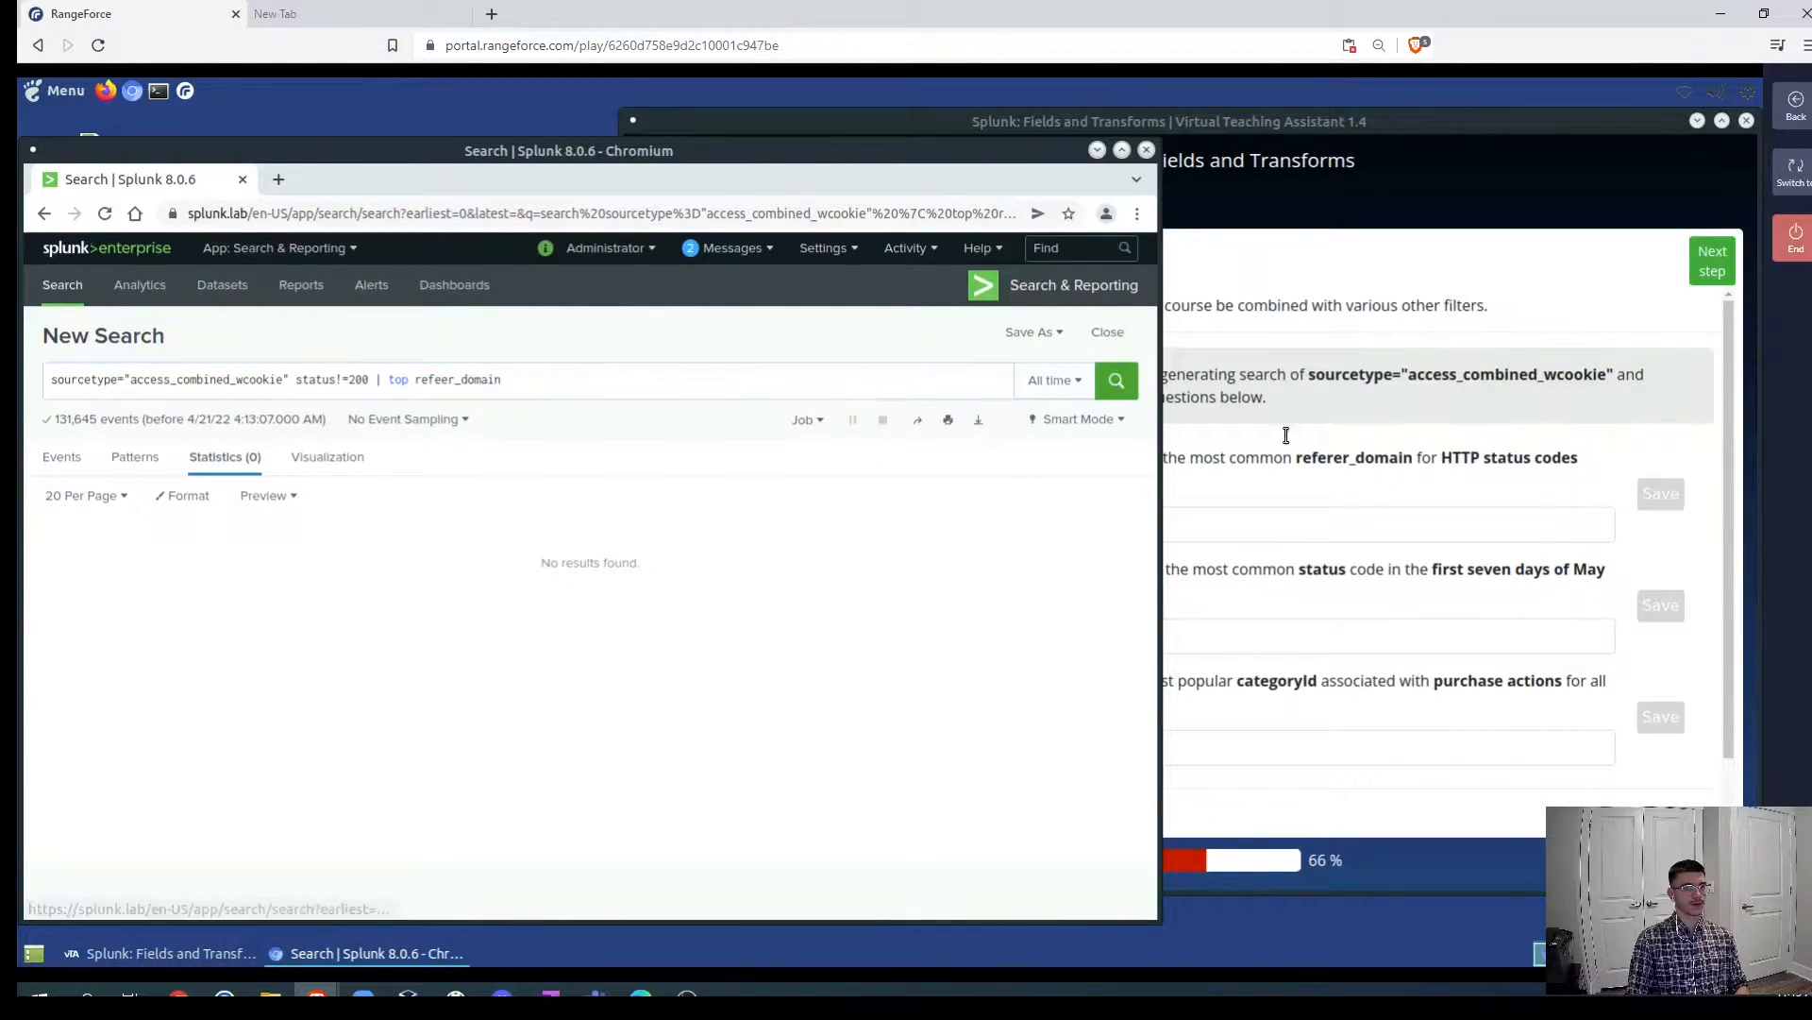
- Try 15117 as the answer to the all-time referer_domain question and recheck the search results
click(1318, 484)
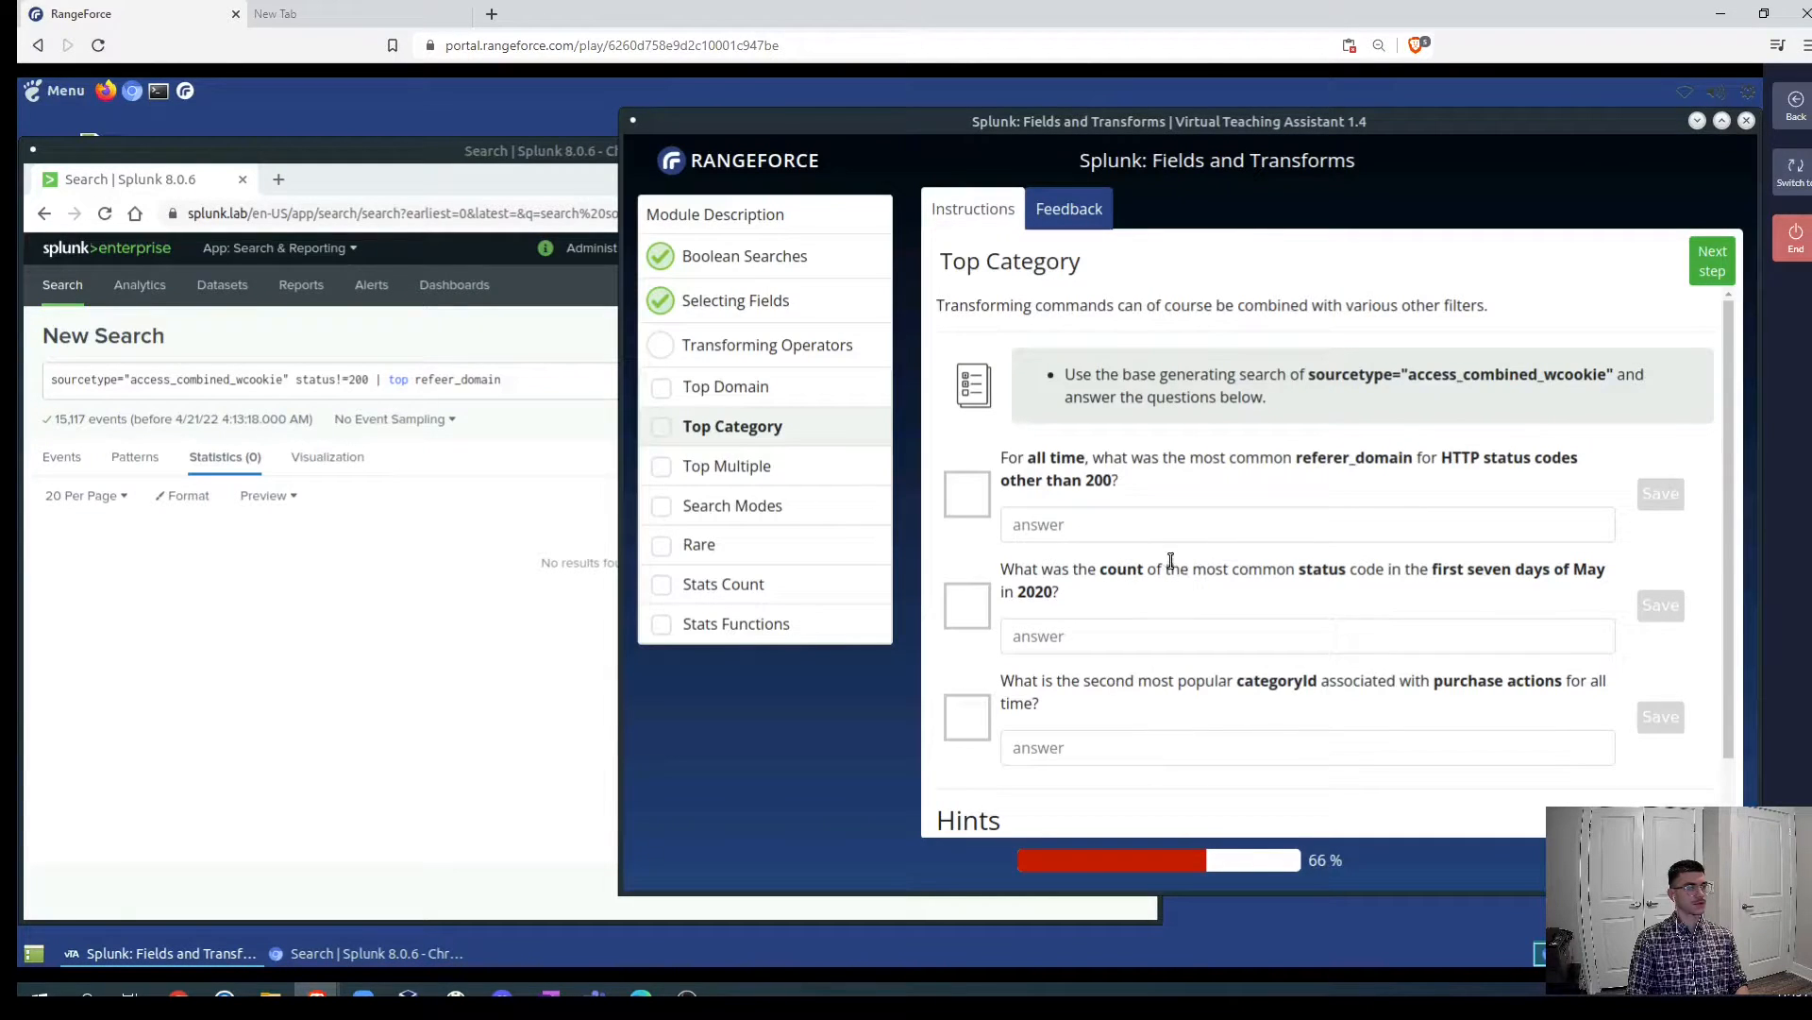
click(1089, 515)
text(15117)
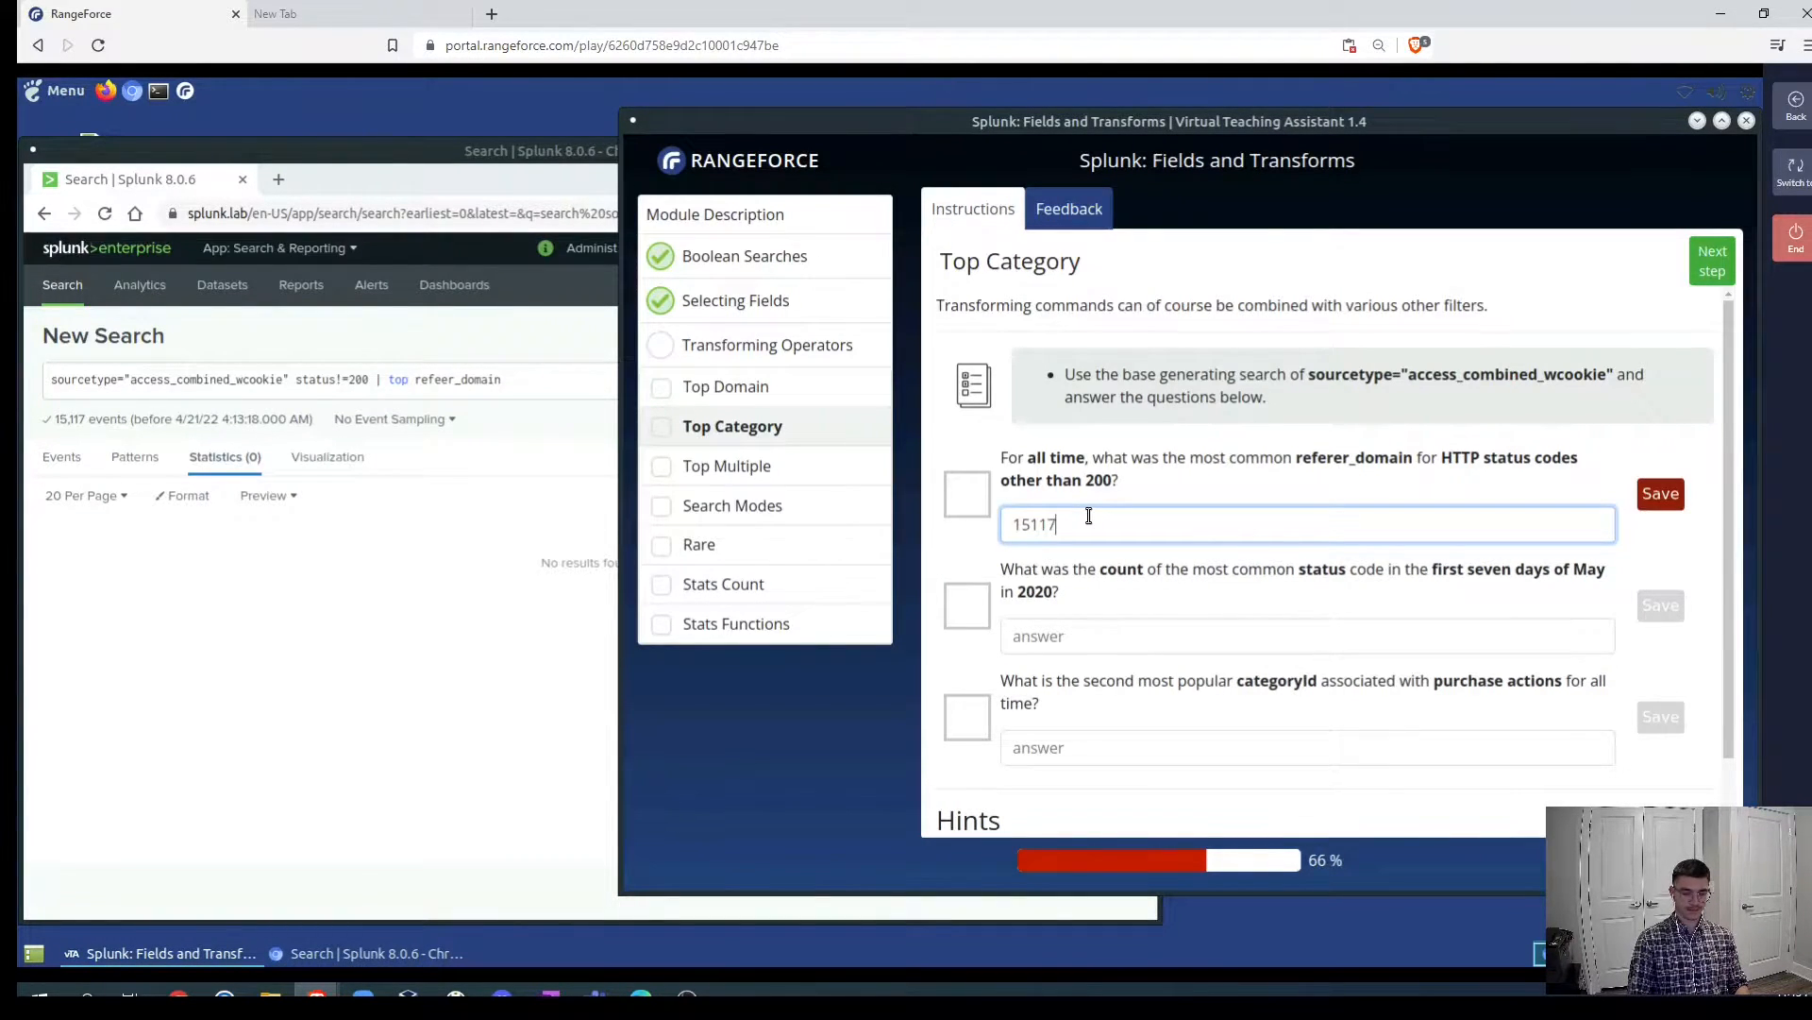
key(Return)
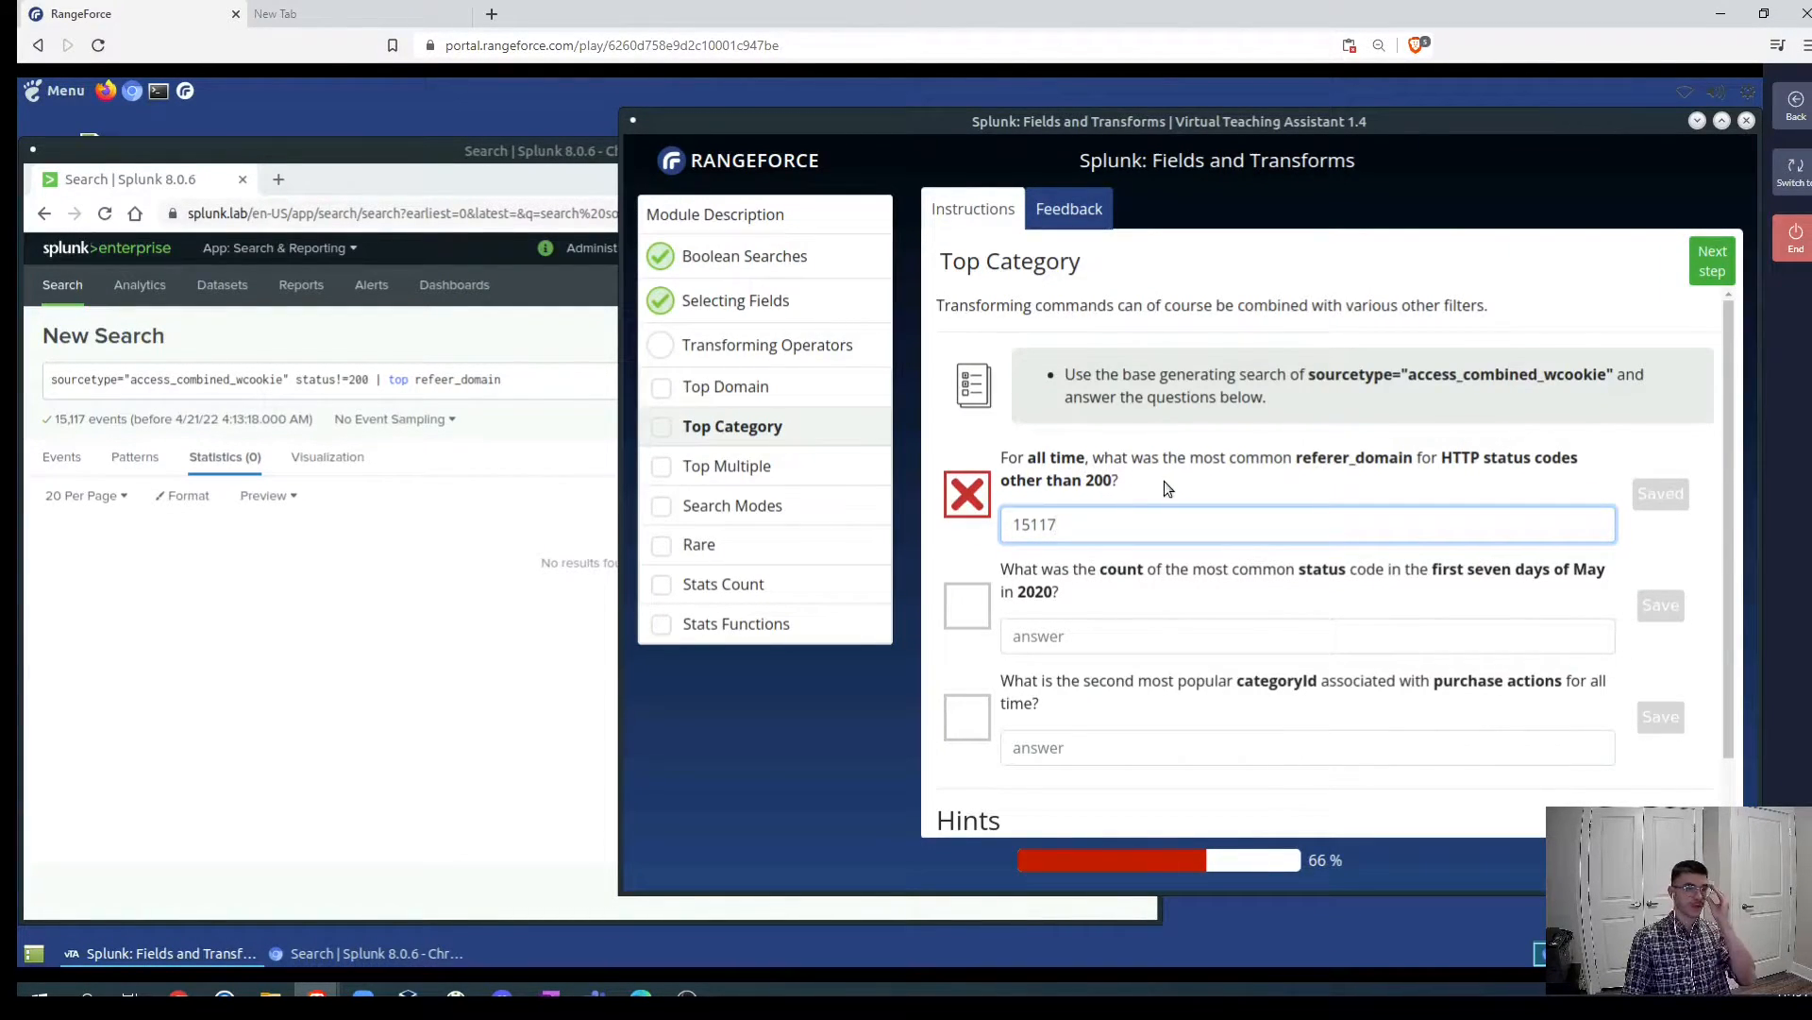
click(342, 601)
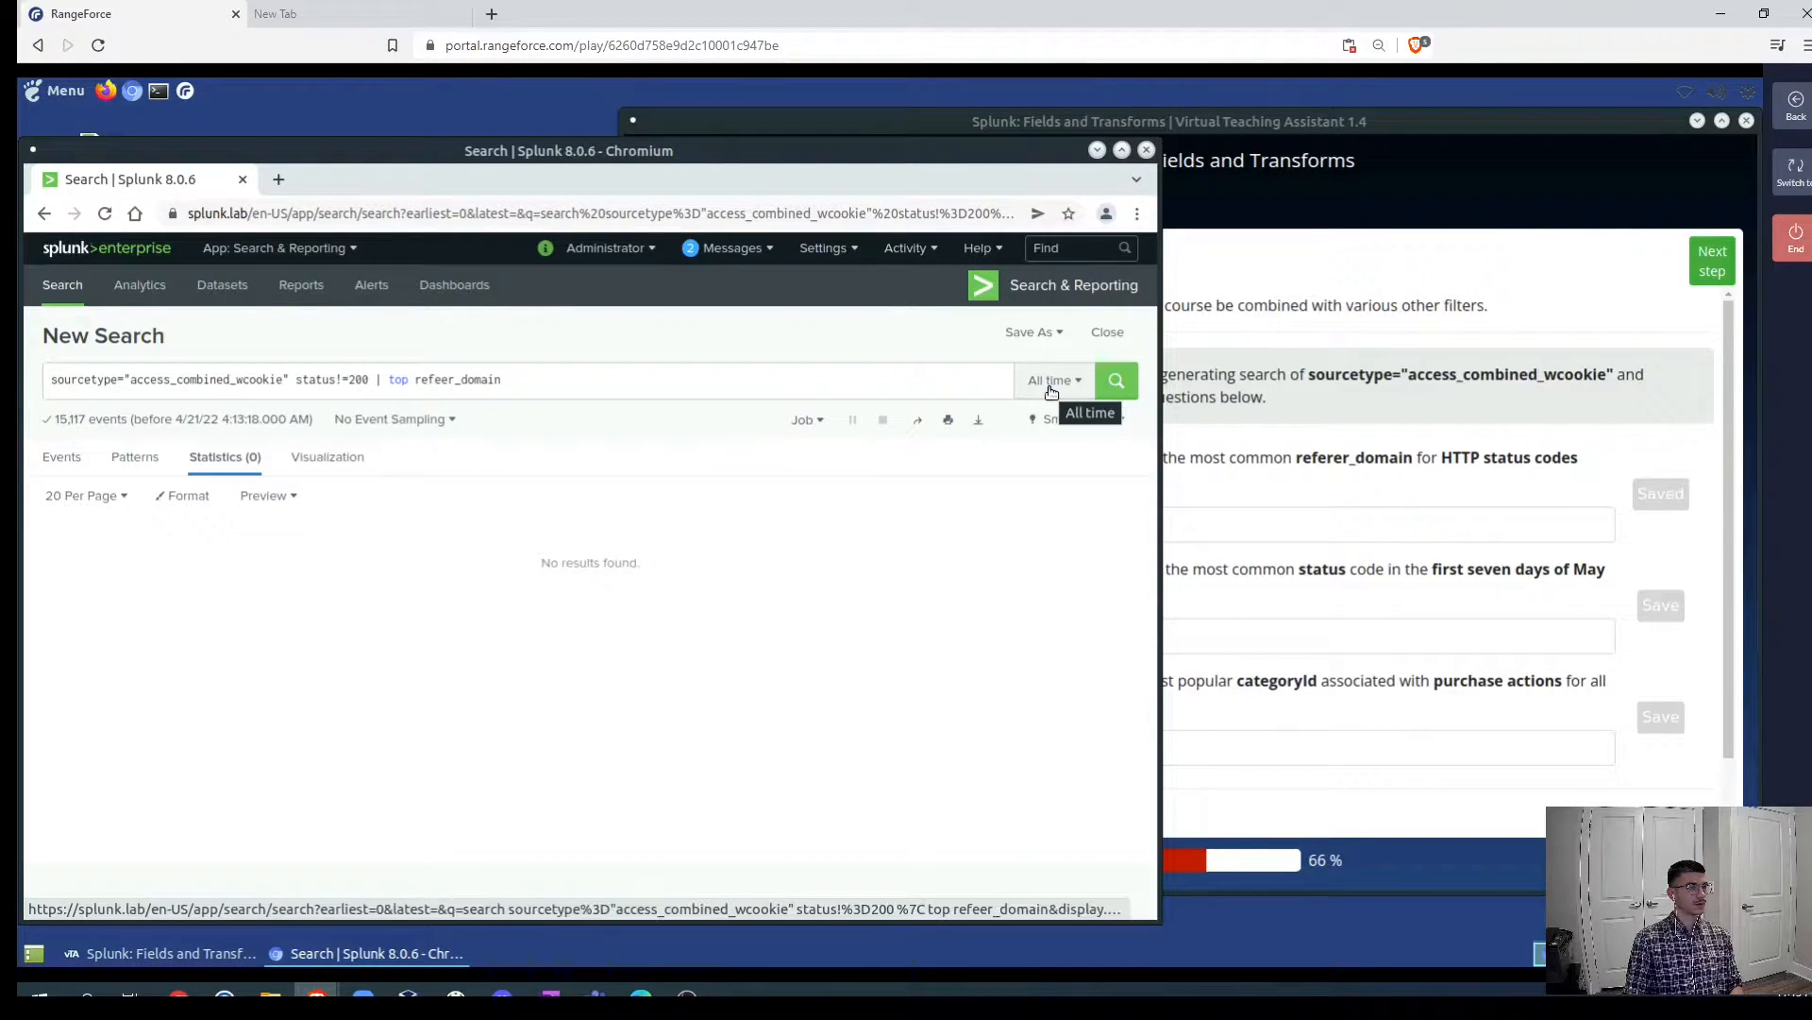
click(1319, 501)
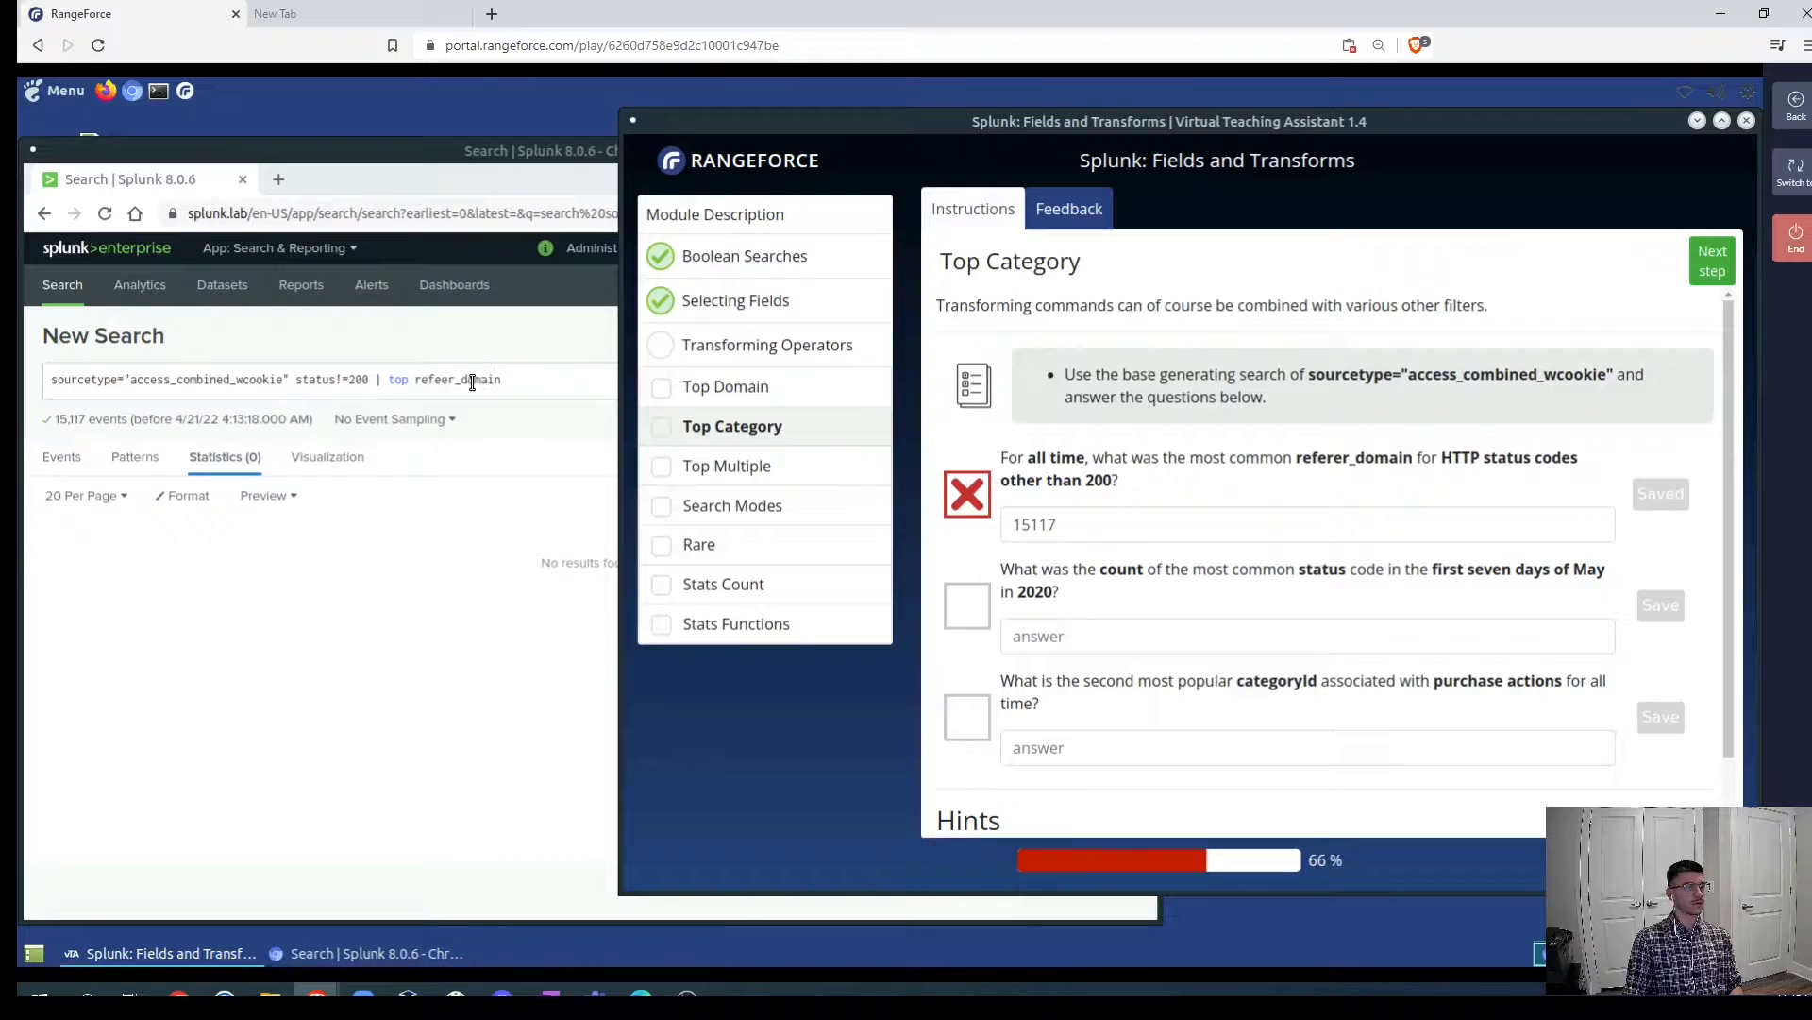
- Remove the pipe and top command from the query and rerun the search
click(408, 379)
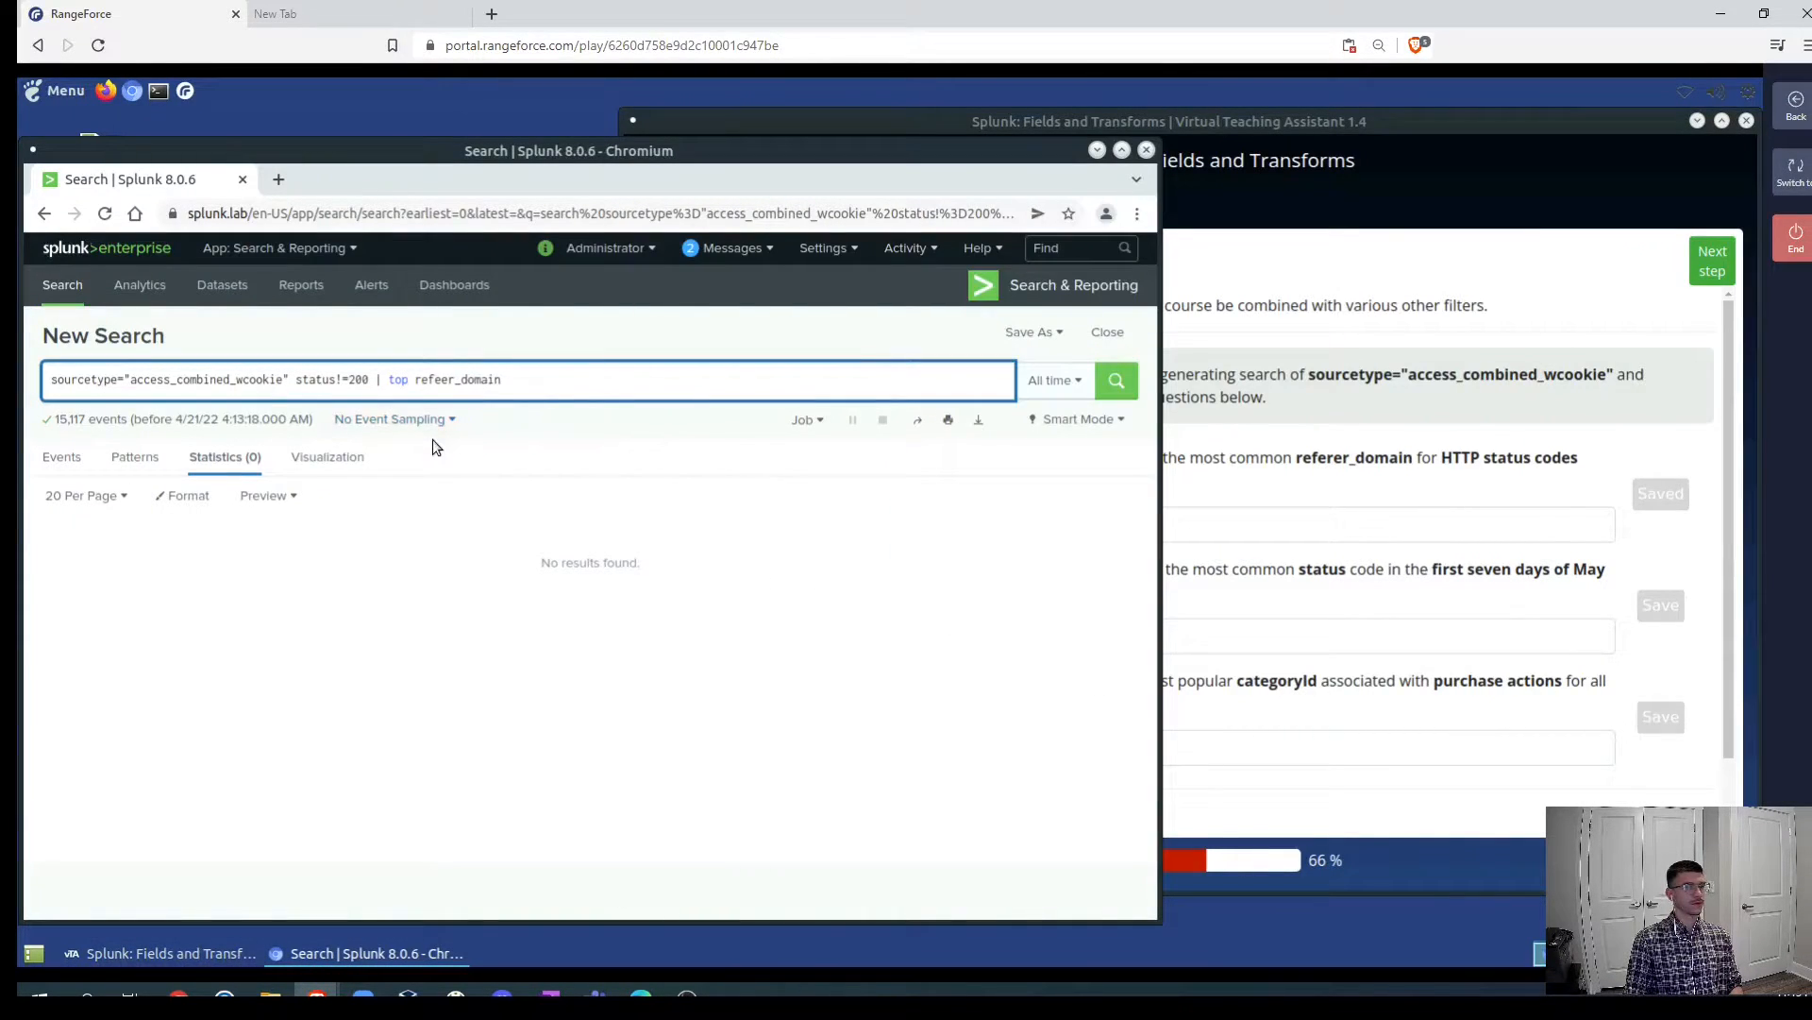
key(BackSpace)
key(BackSpace)
key(BackSpace)
key(BackSpace)
key(BackSpace)
key(BackSpace)
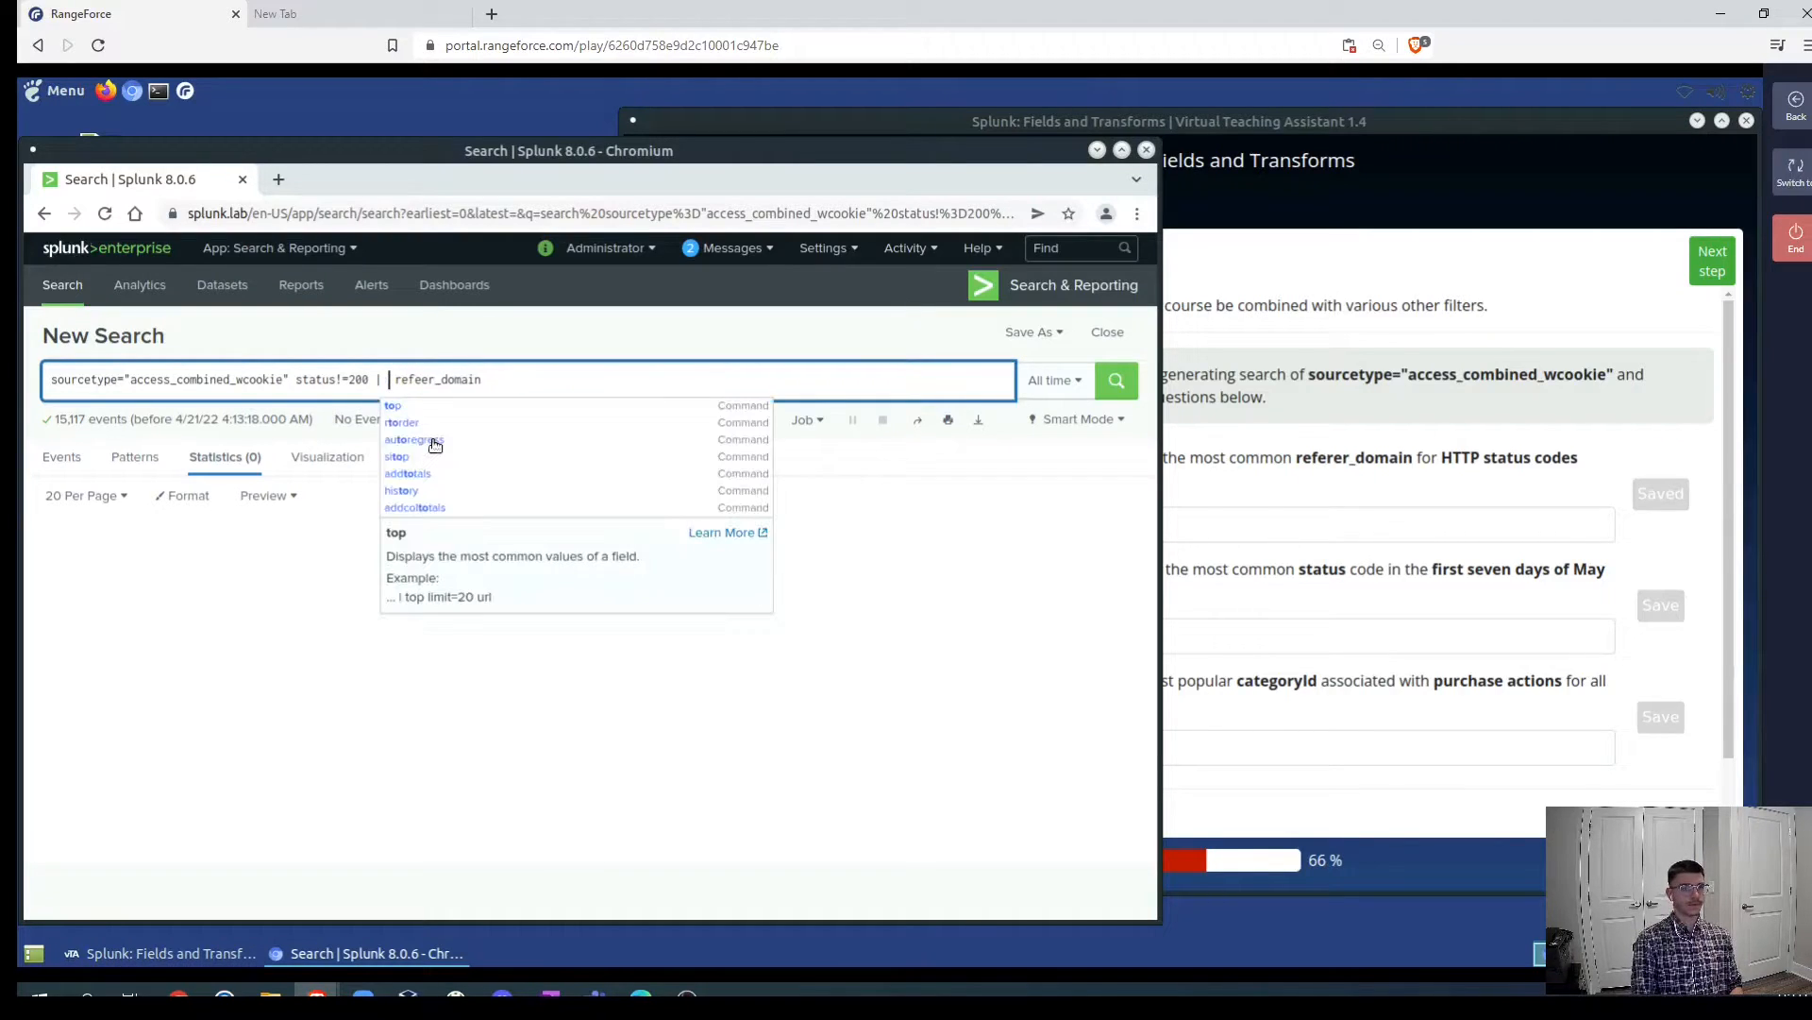
key(Return)
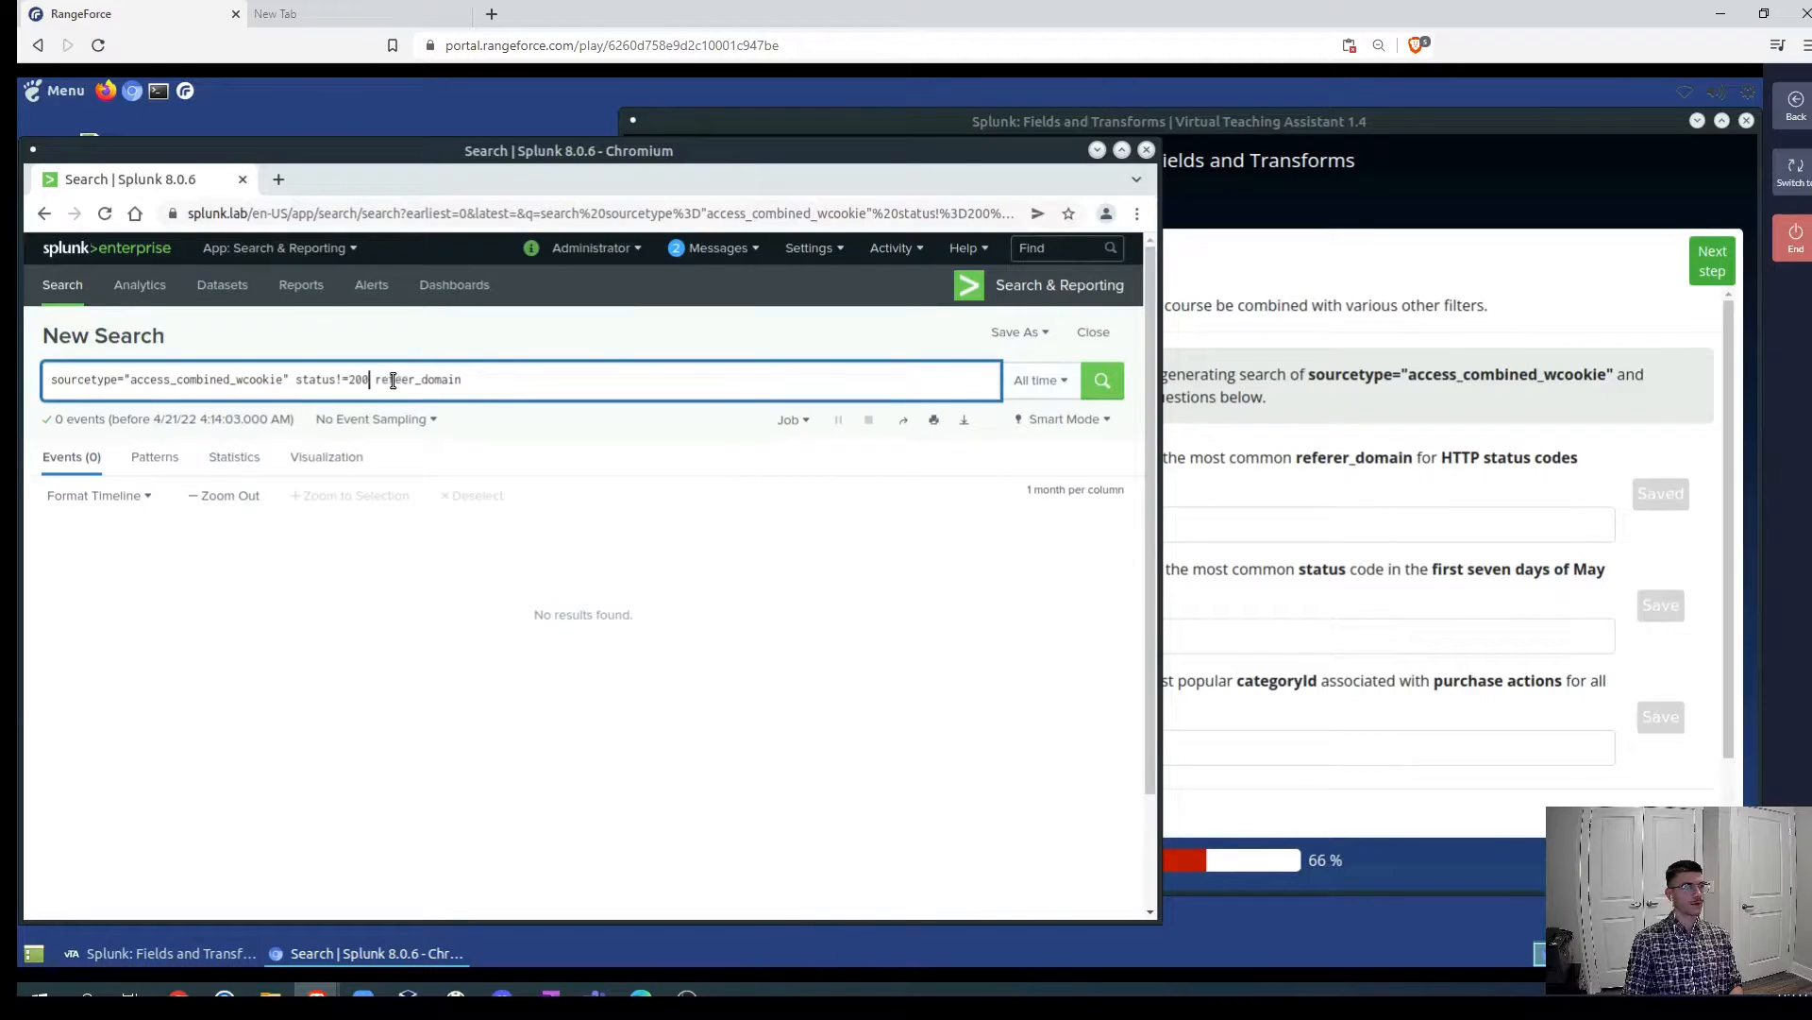
- Correct the field name to referer_domain, put | top back before it and run the search
text(r)
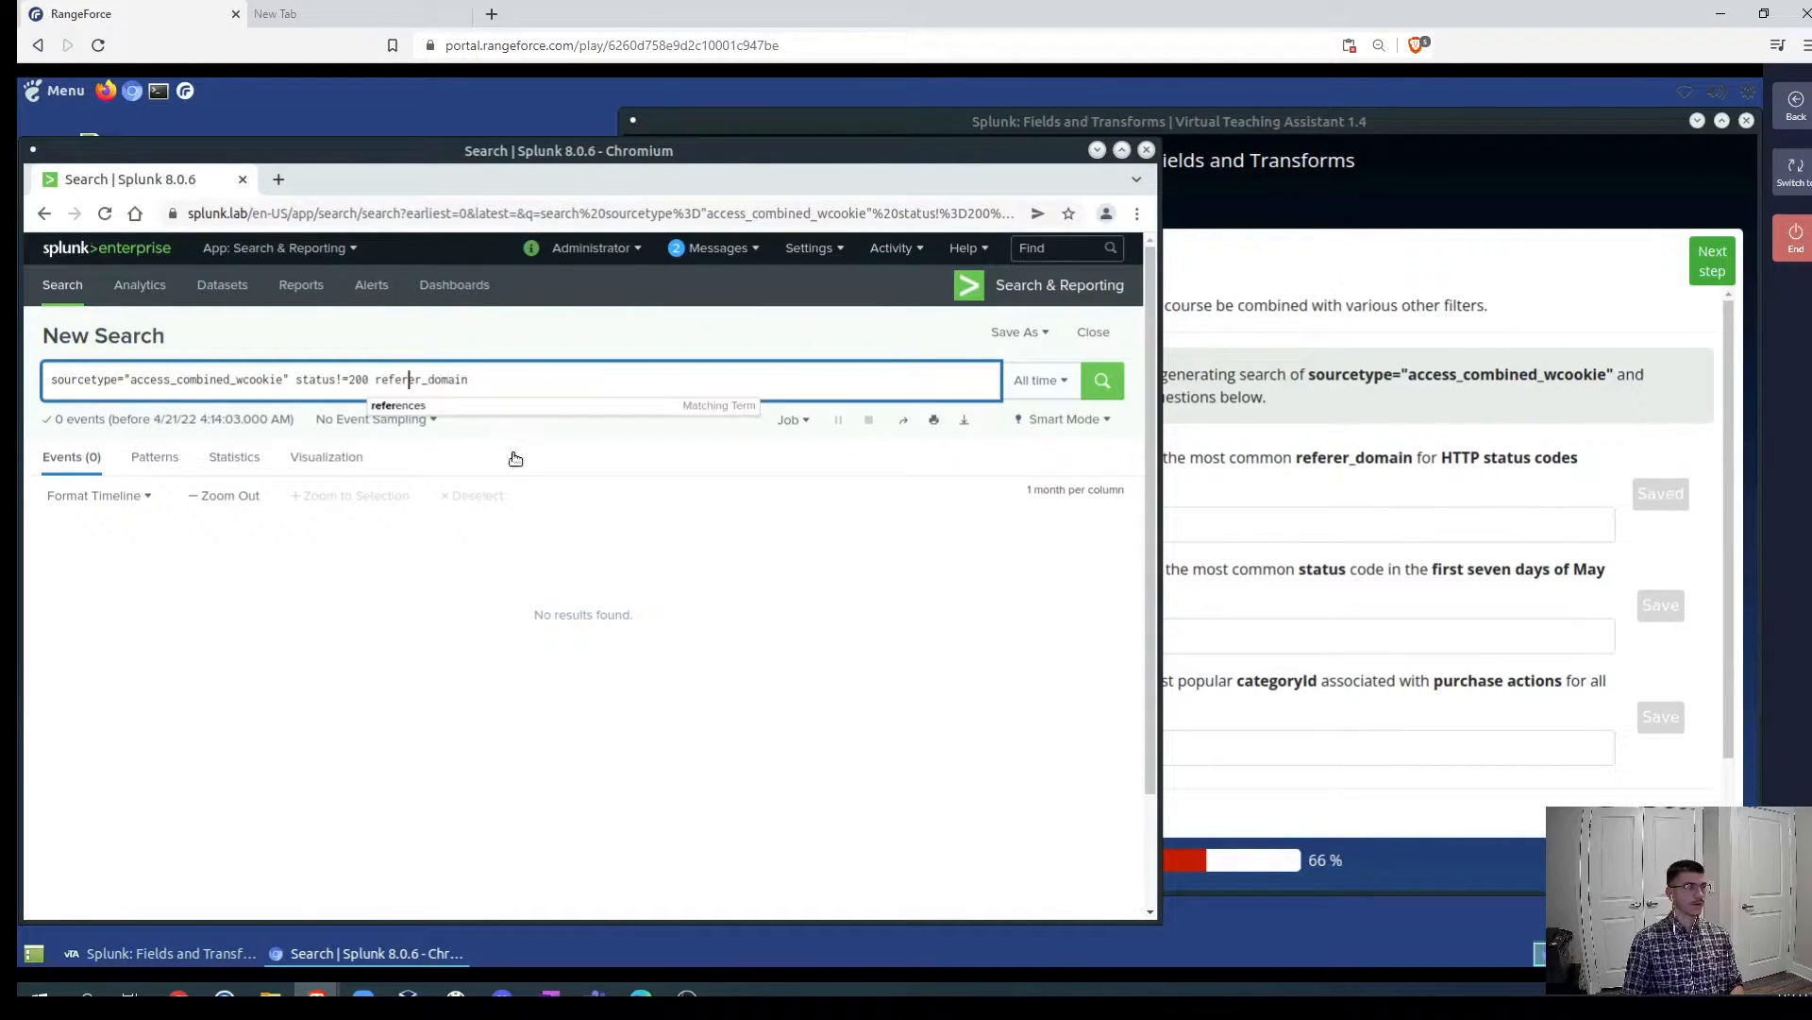
click(374, 378)
text(top)
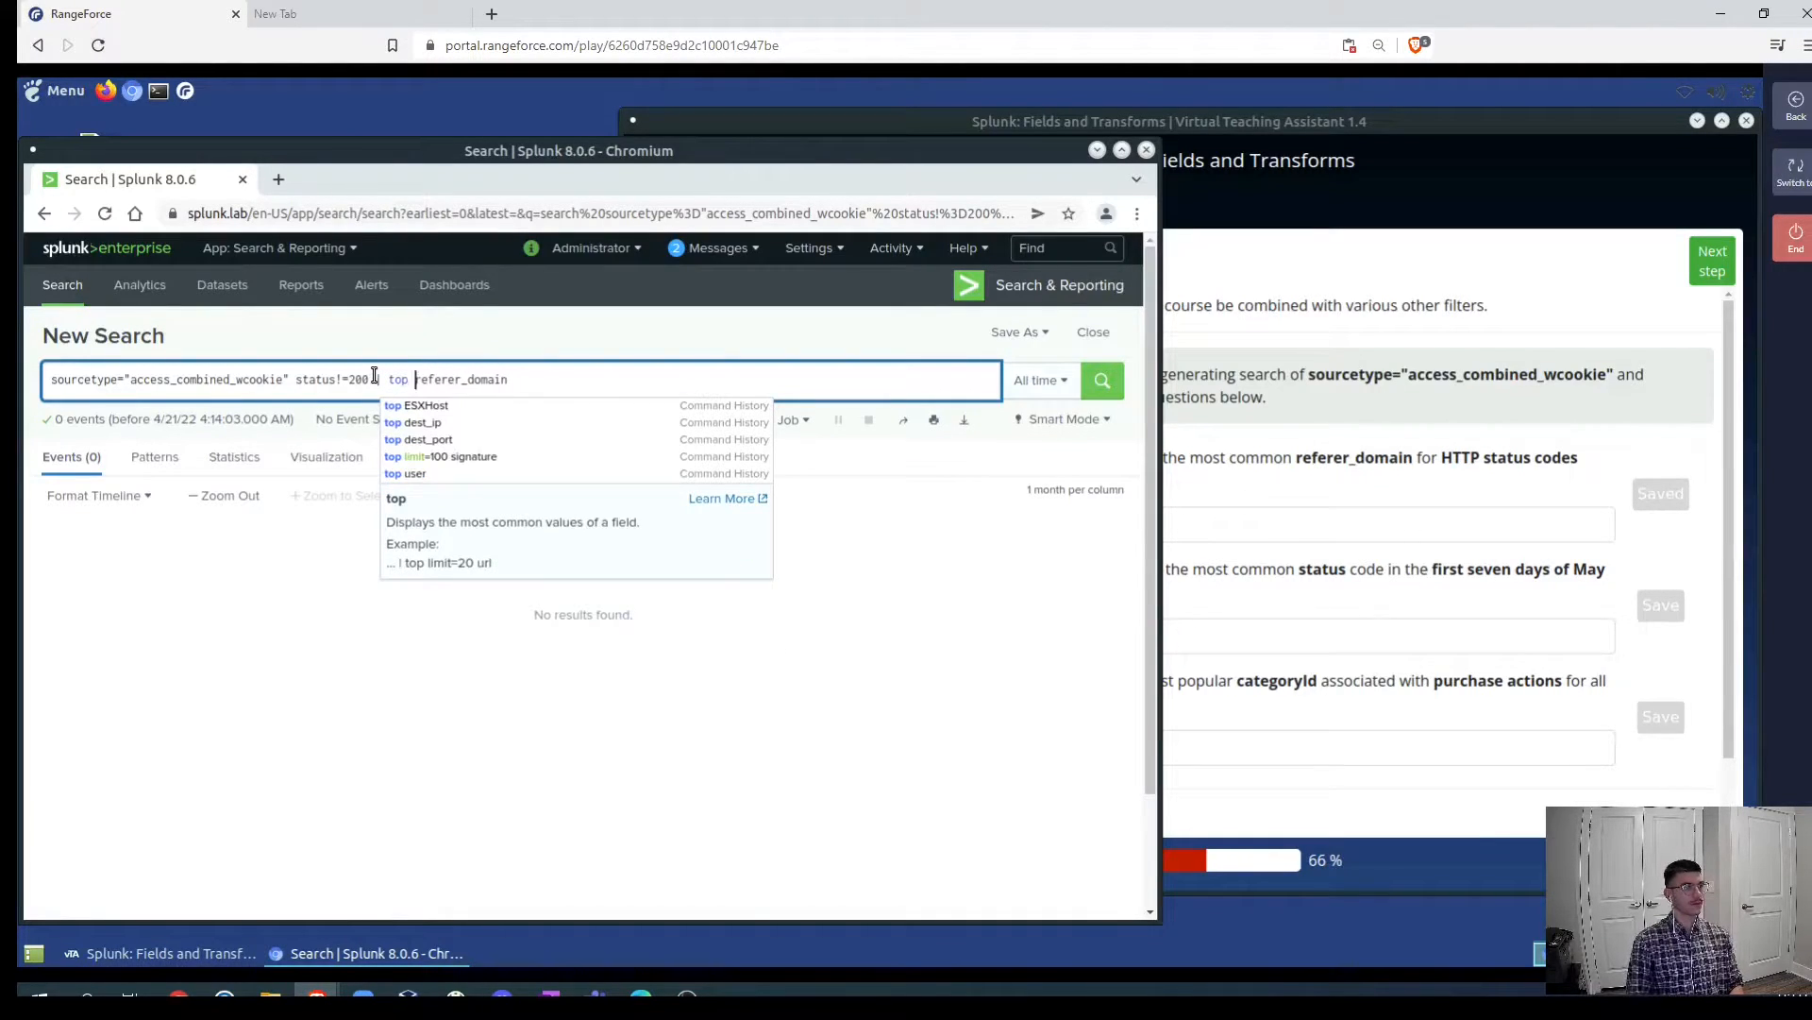
key(Return)
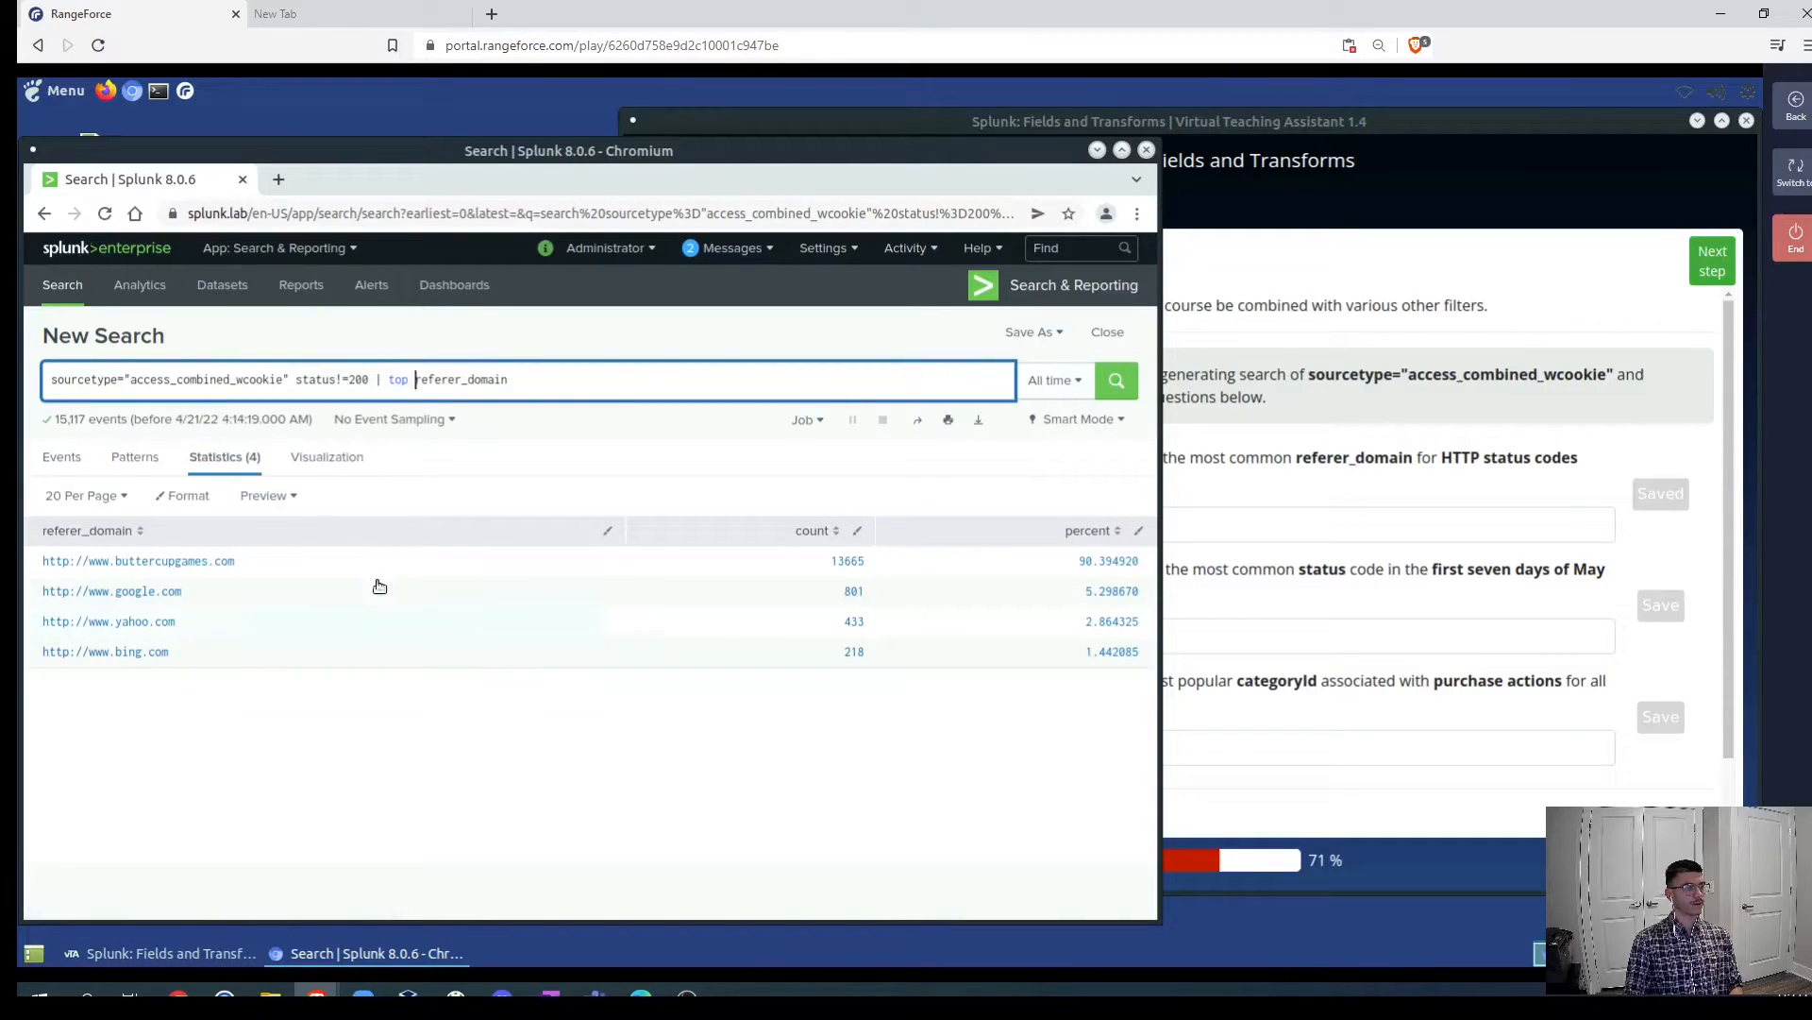
- Try to copy the first-row referer_domain into the first Top Category answer, and clear the old answer 15117
drag(250, 560, 44, 559)
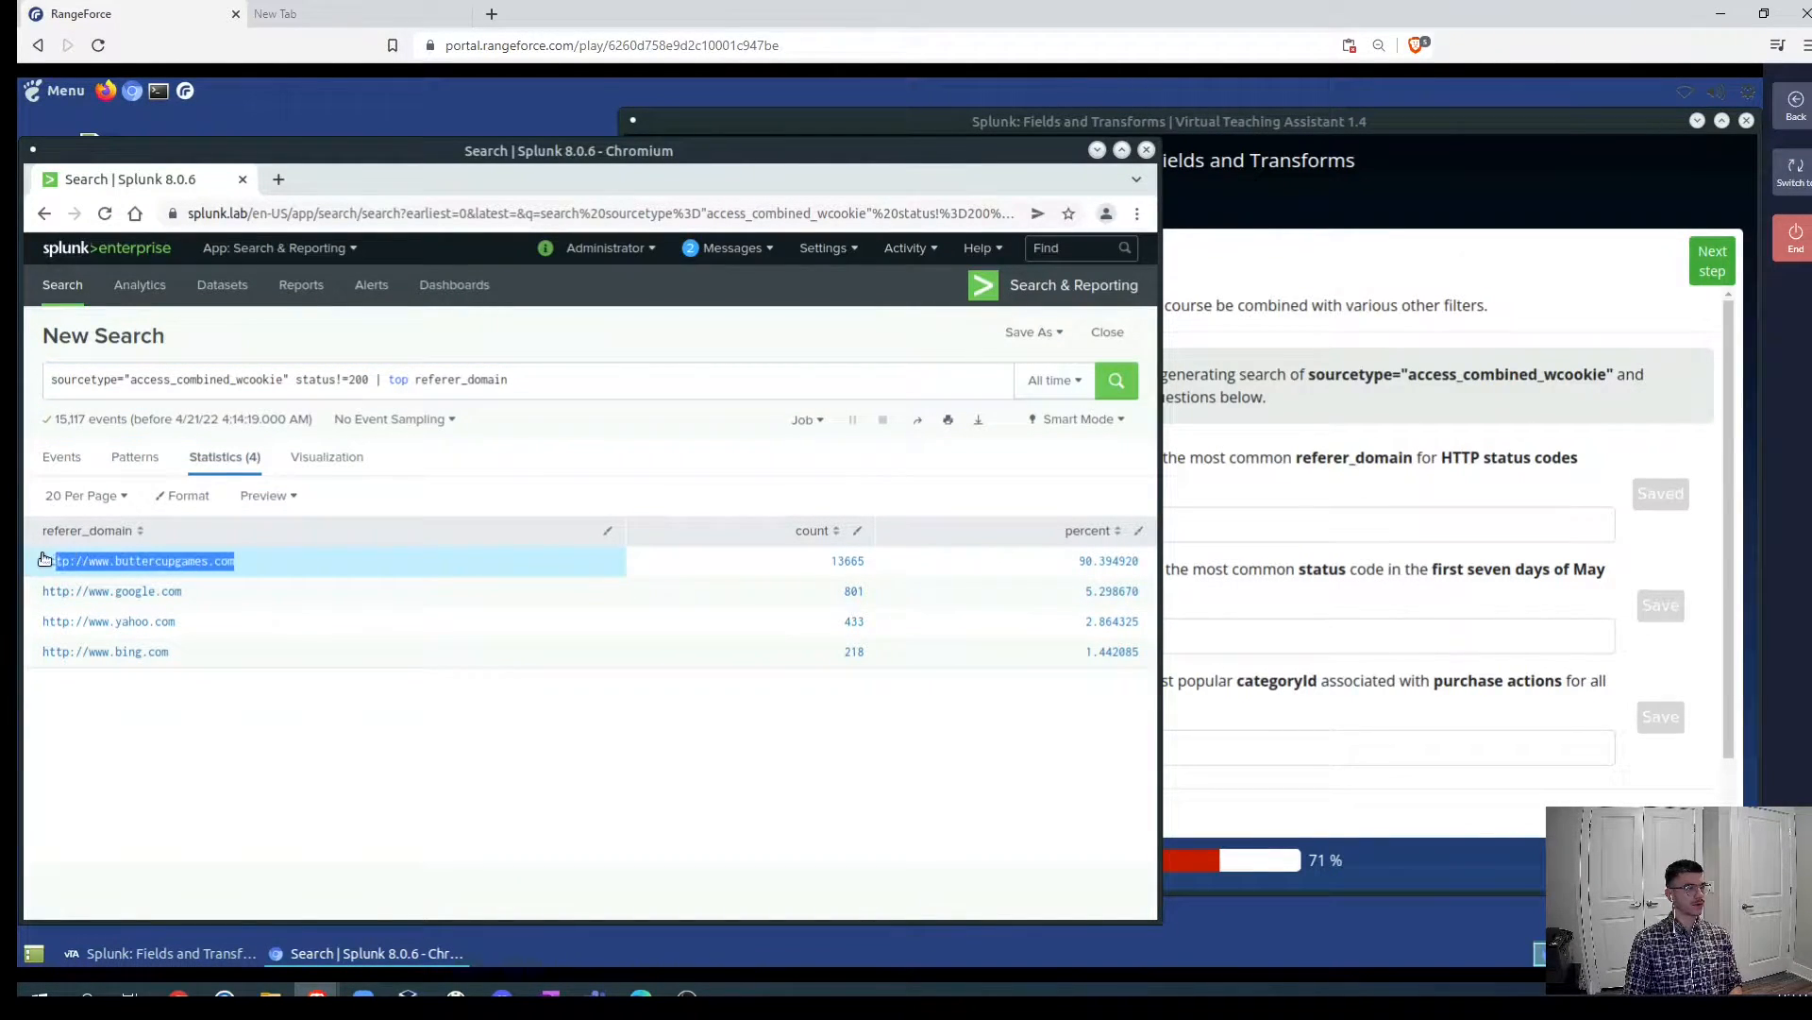
click(1261, 532)
mouse_move(1006, 521)
mouse_down()
mouse_move(1084, 517)
mouse_move(1003, 531)
mouse_up()
key(ctrl+c)
click(1071, 524)
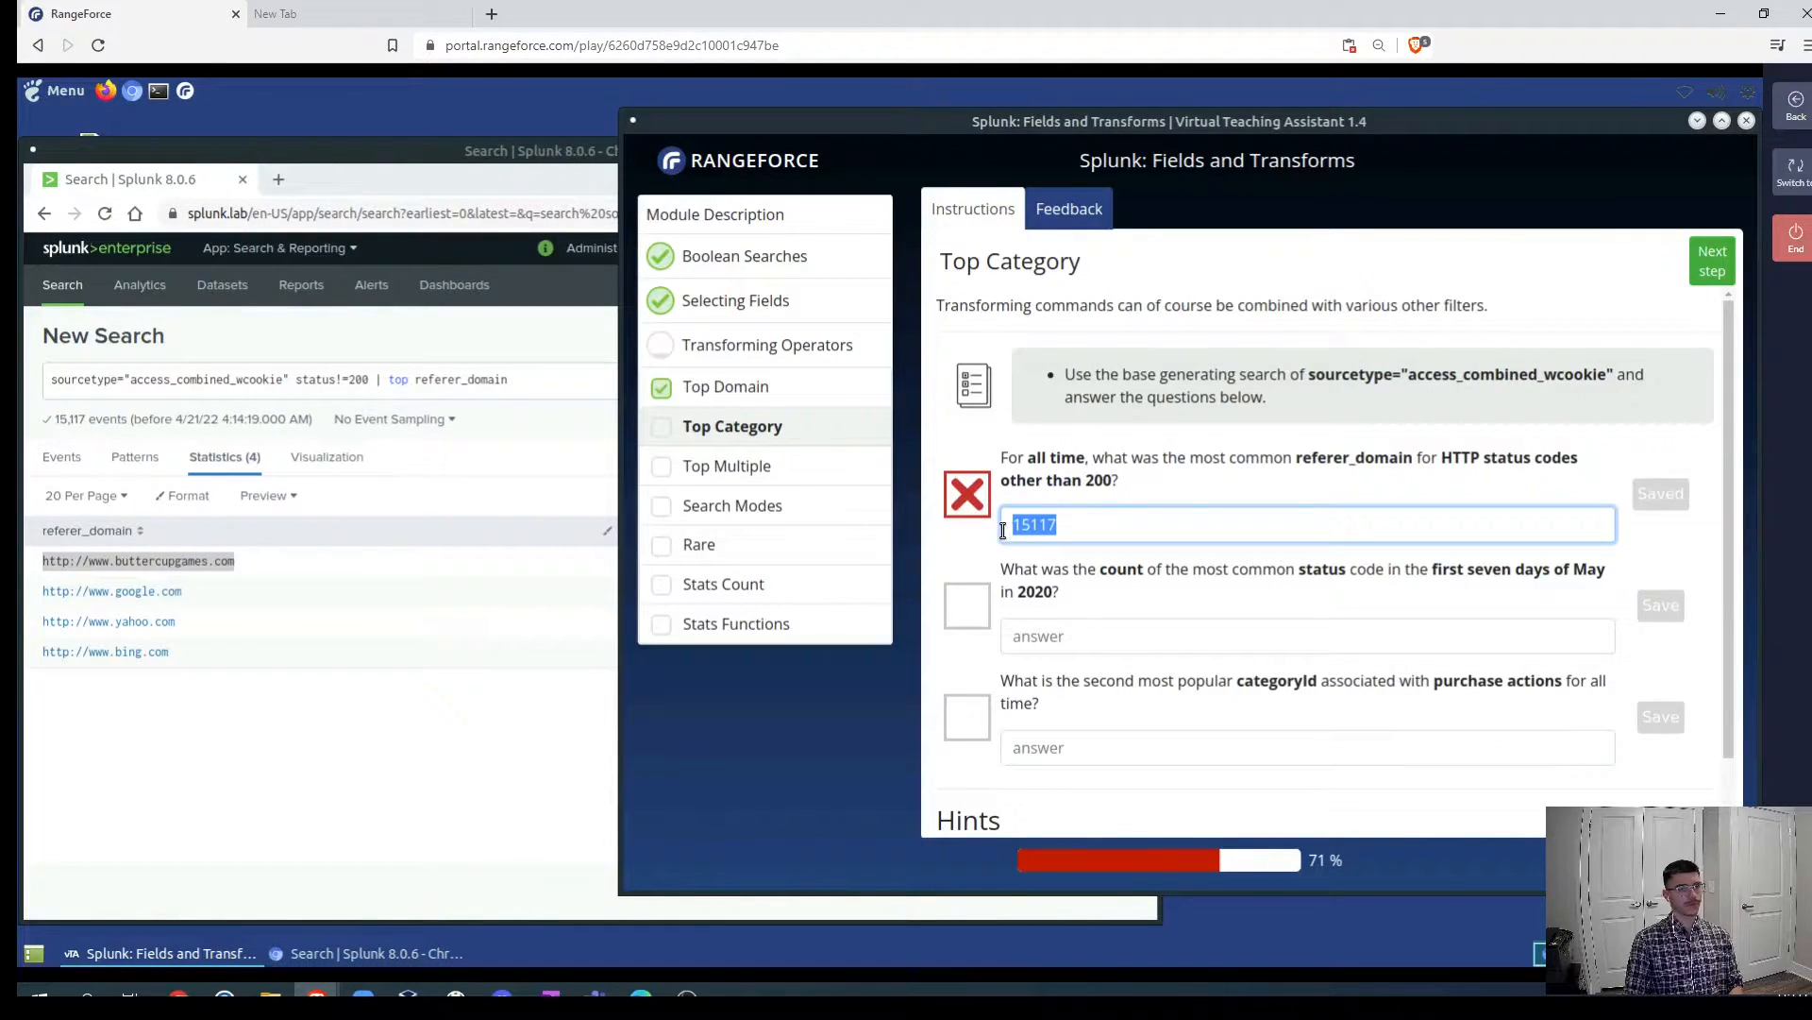
key(ctrl+v)
key(BackSpace)
key(BackSpace)
key(BackSpace)
key(BackSpace)
key(BackSpace)
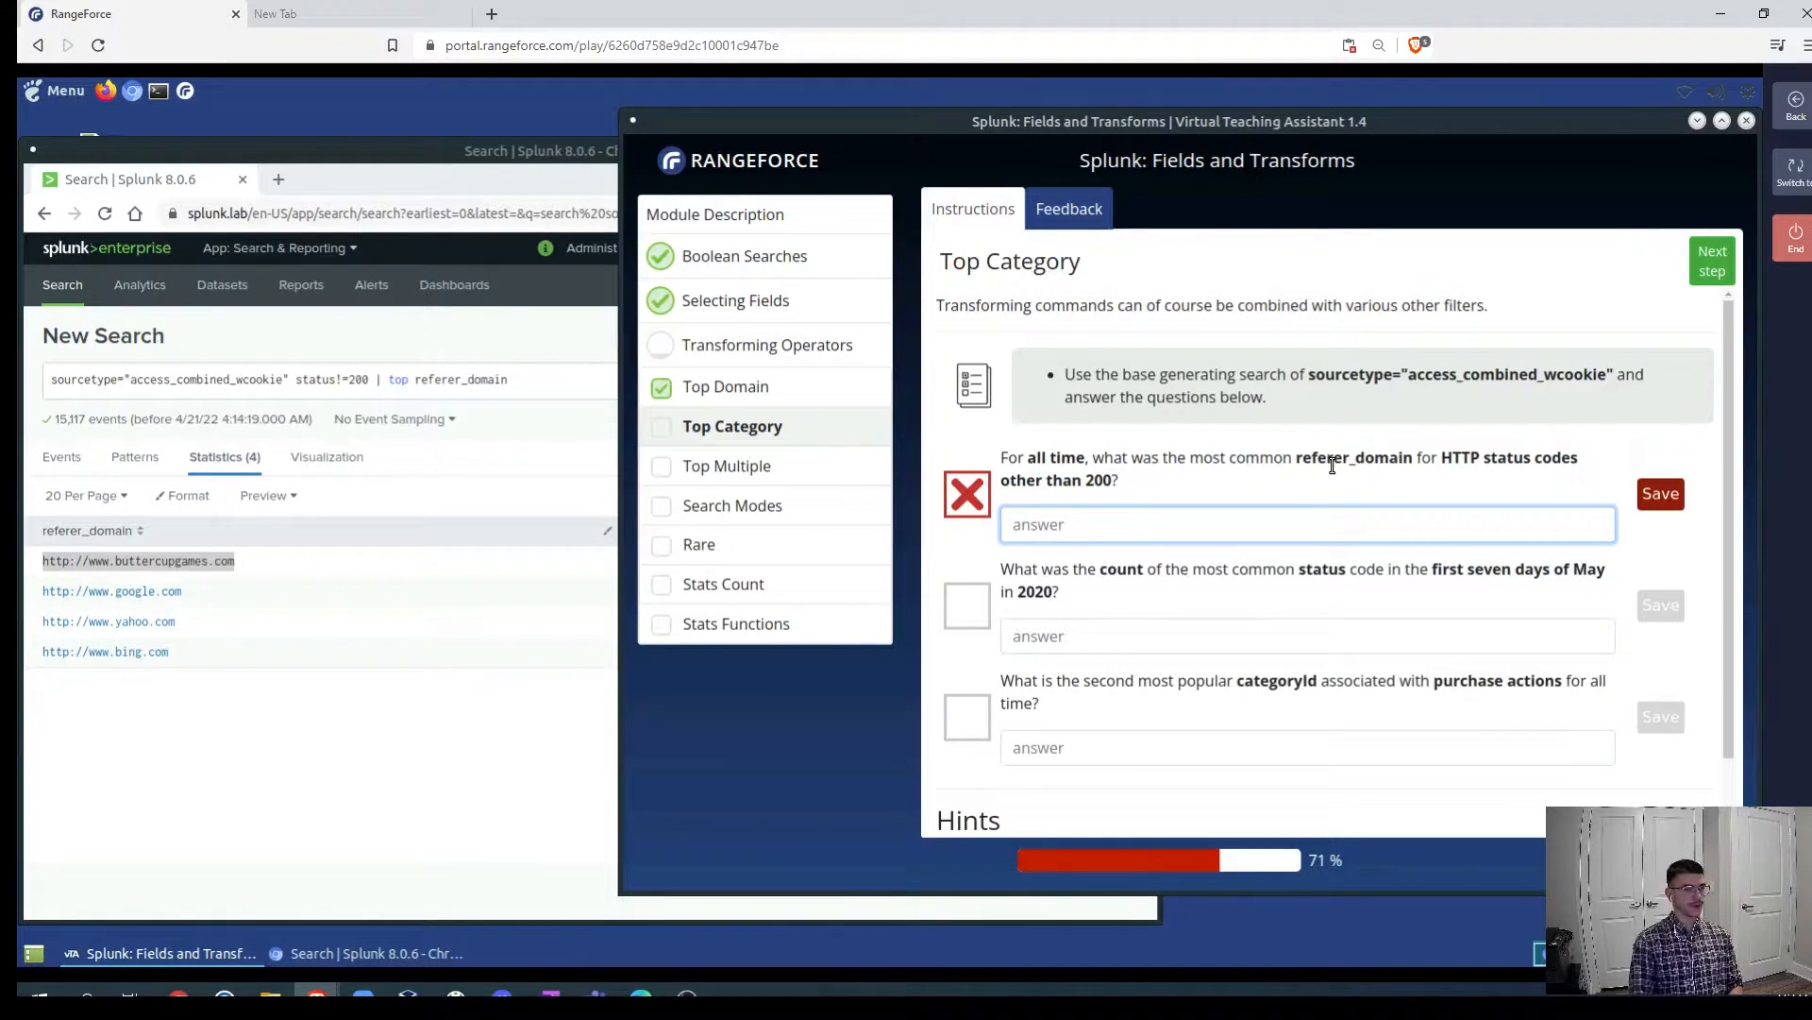
click(245, 567)
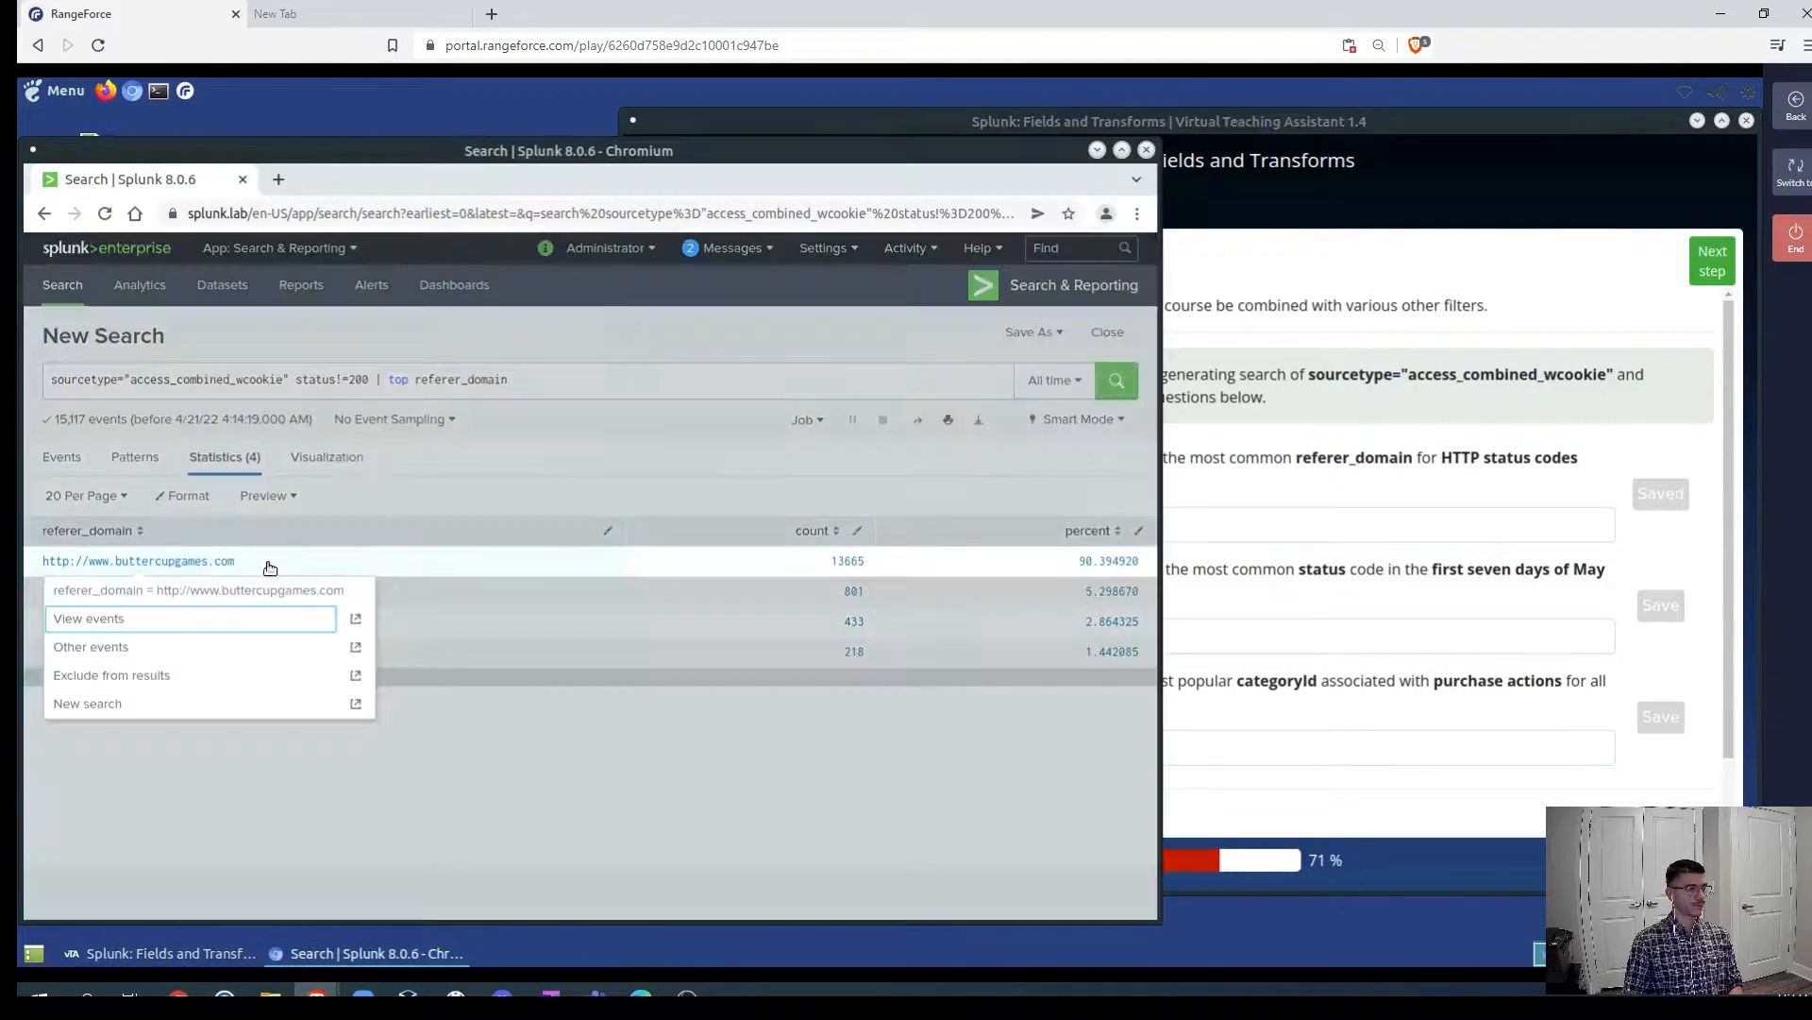
click(416, 797)
drag(236, 561, 26, 564)
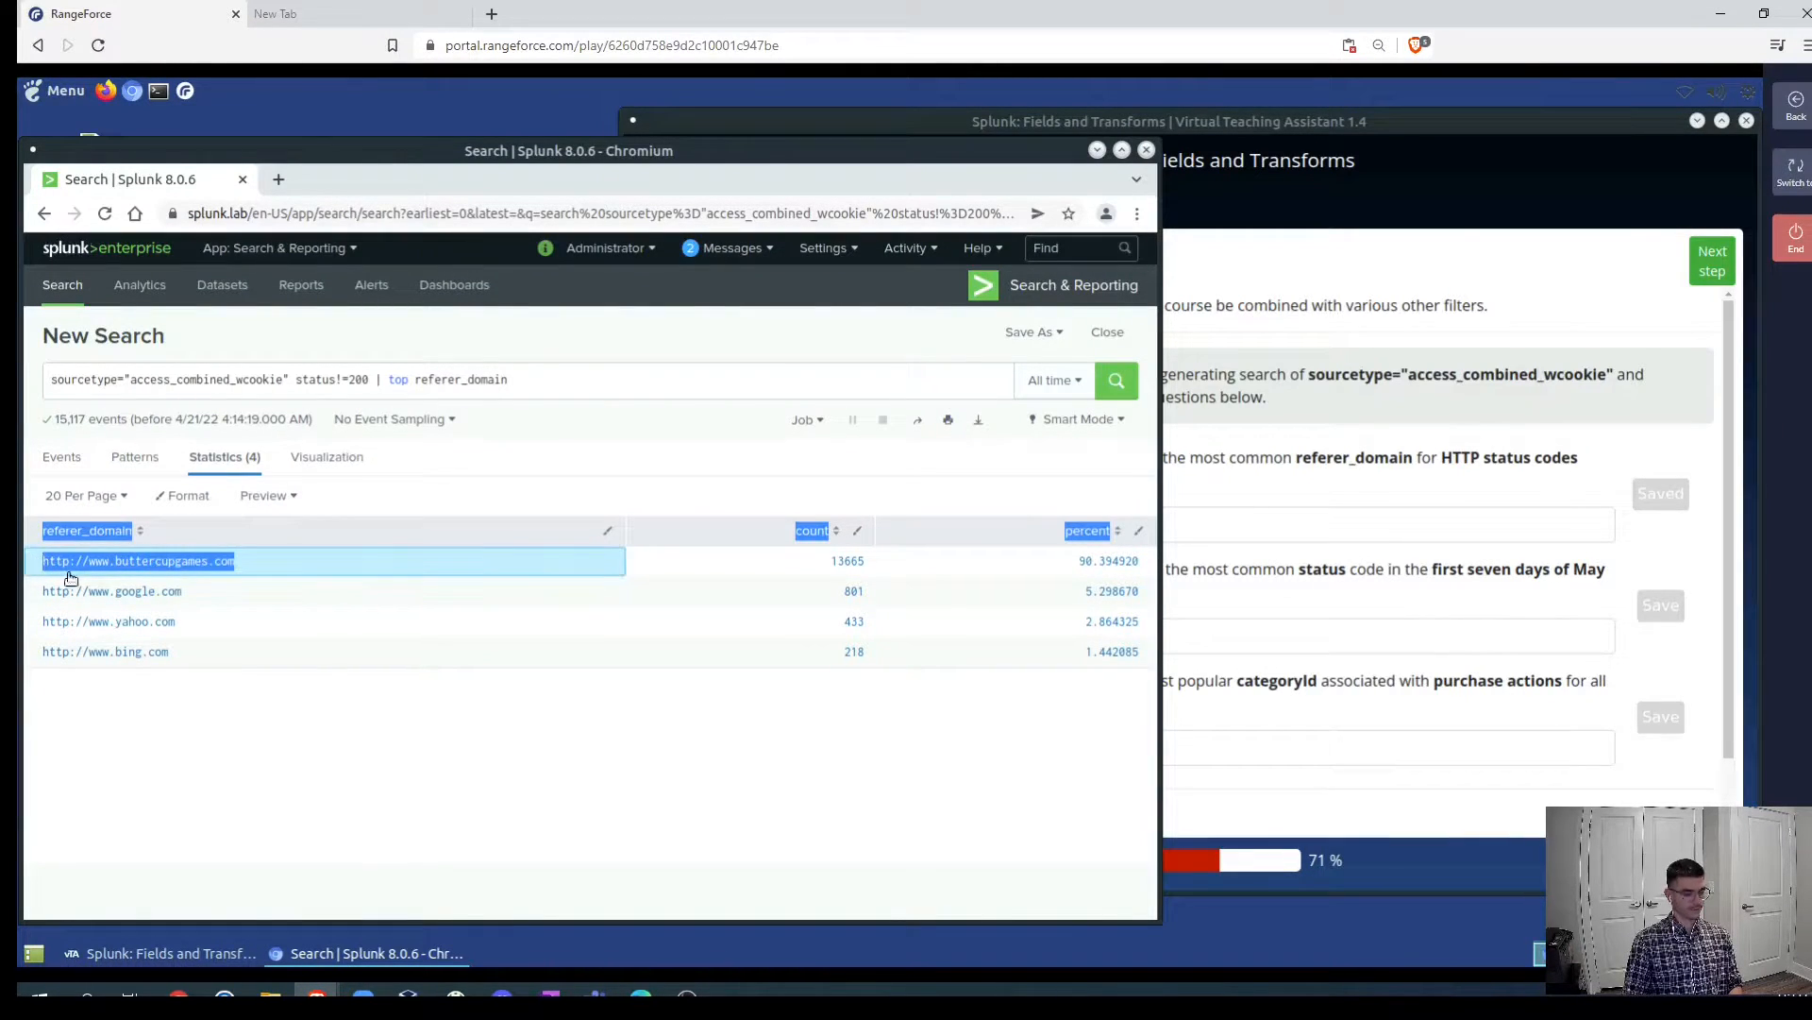
click(257, 566)
drag(347, 592, 156, 580)
key(ctrl+c)
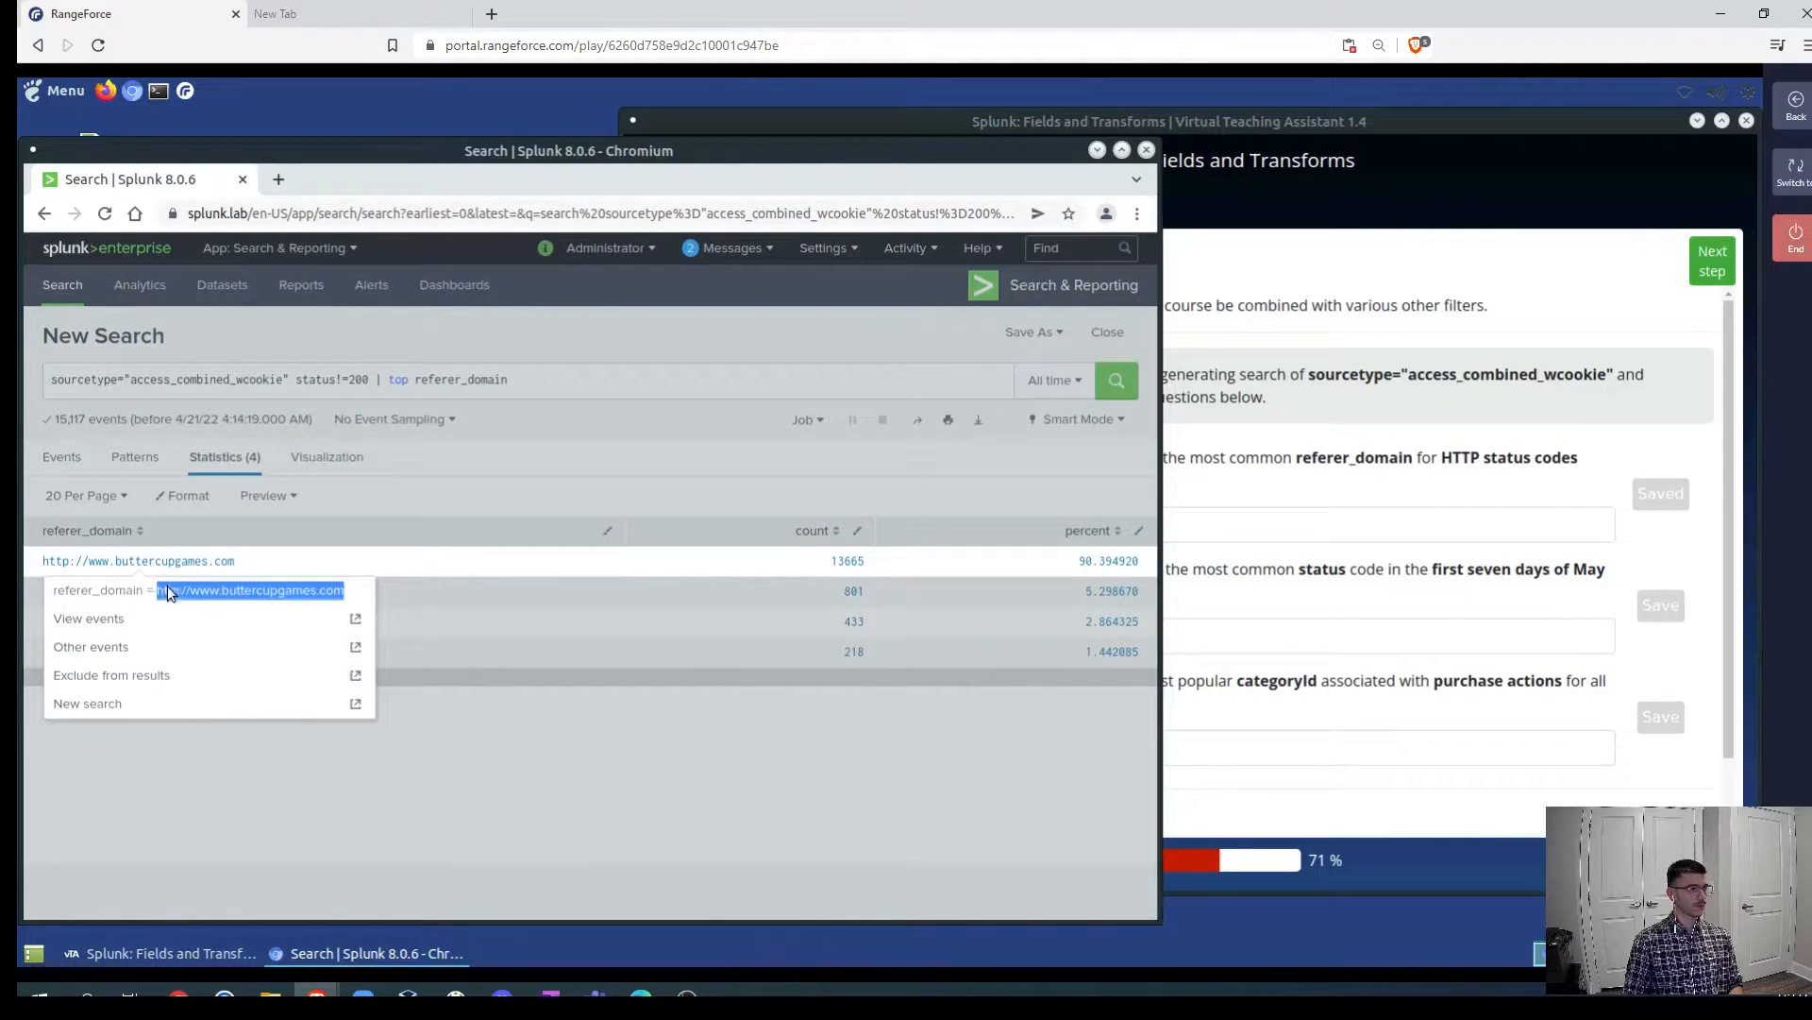
click(1250, 574)
click(1210, 522)
key(ctrl+v)
key(Return)
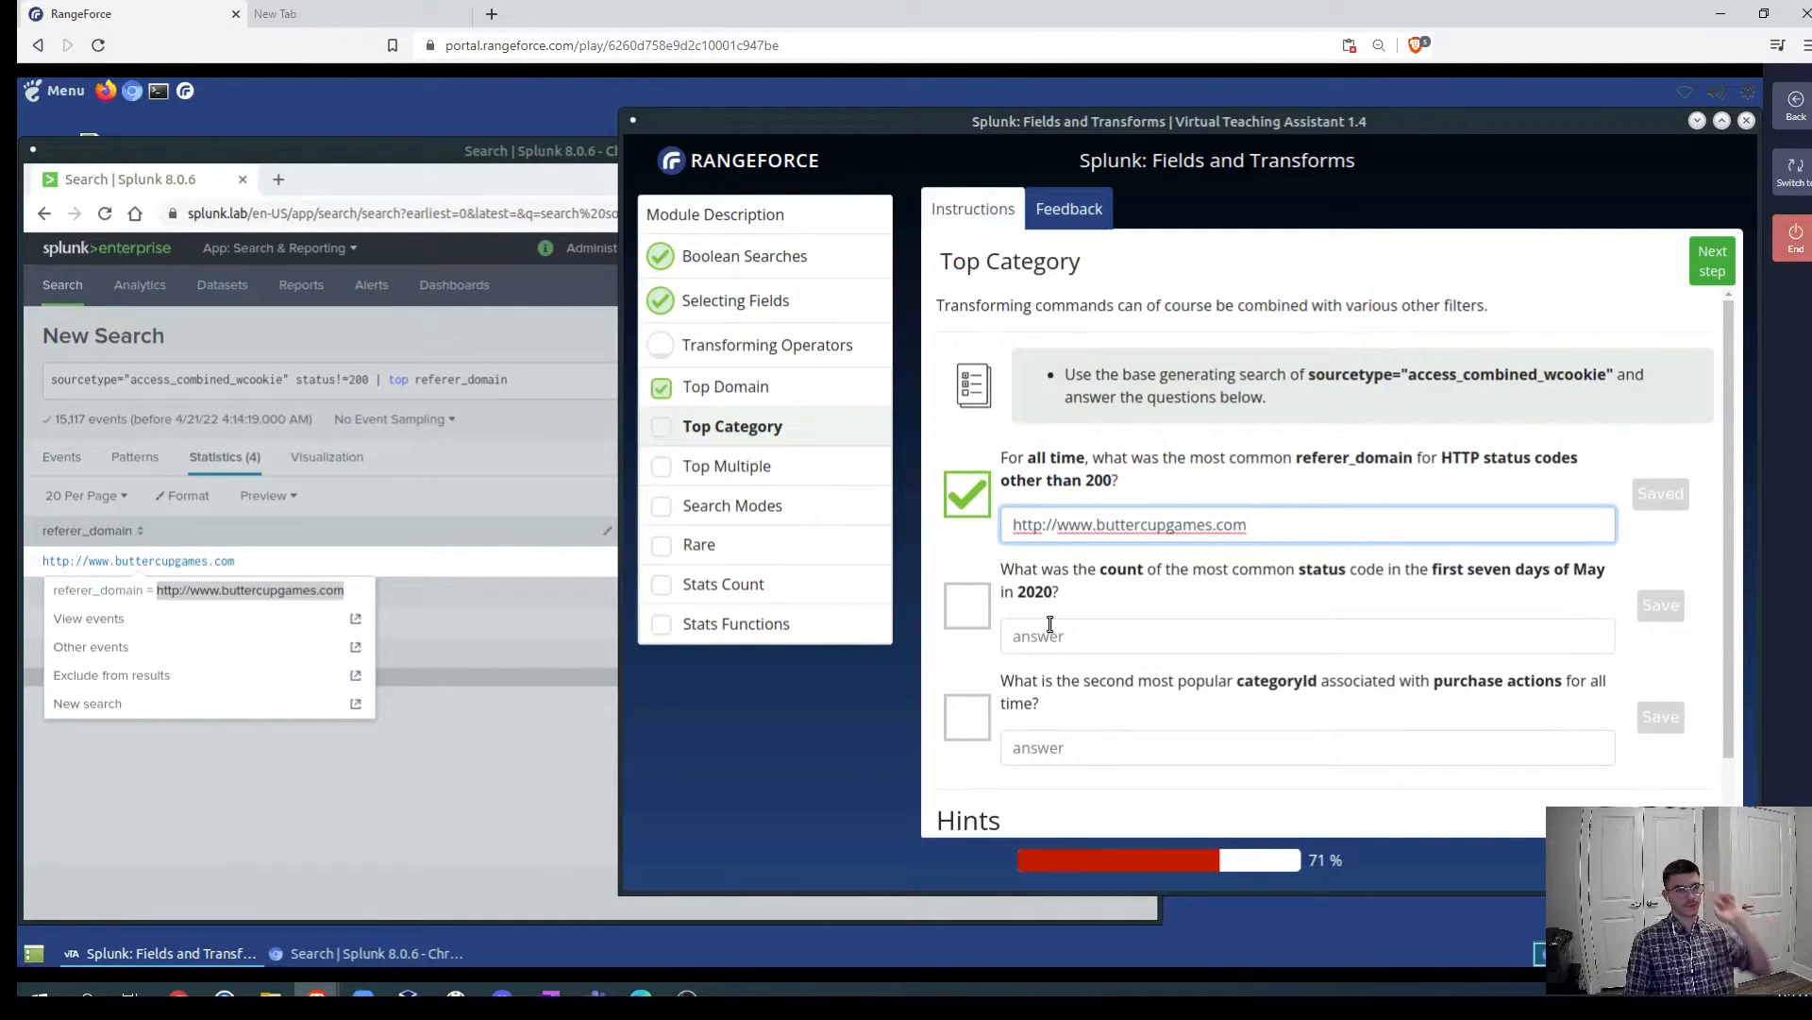
- Switch the search's time range to a Between date range and set its start date to 05/01/2020
click(441, 788)
click(543, 766)
click(605, 553)
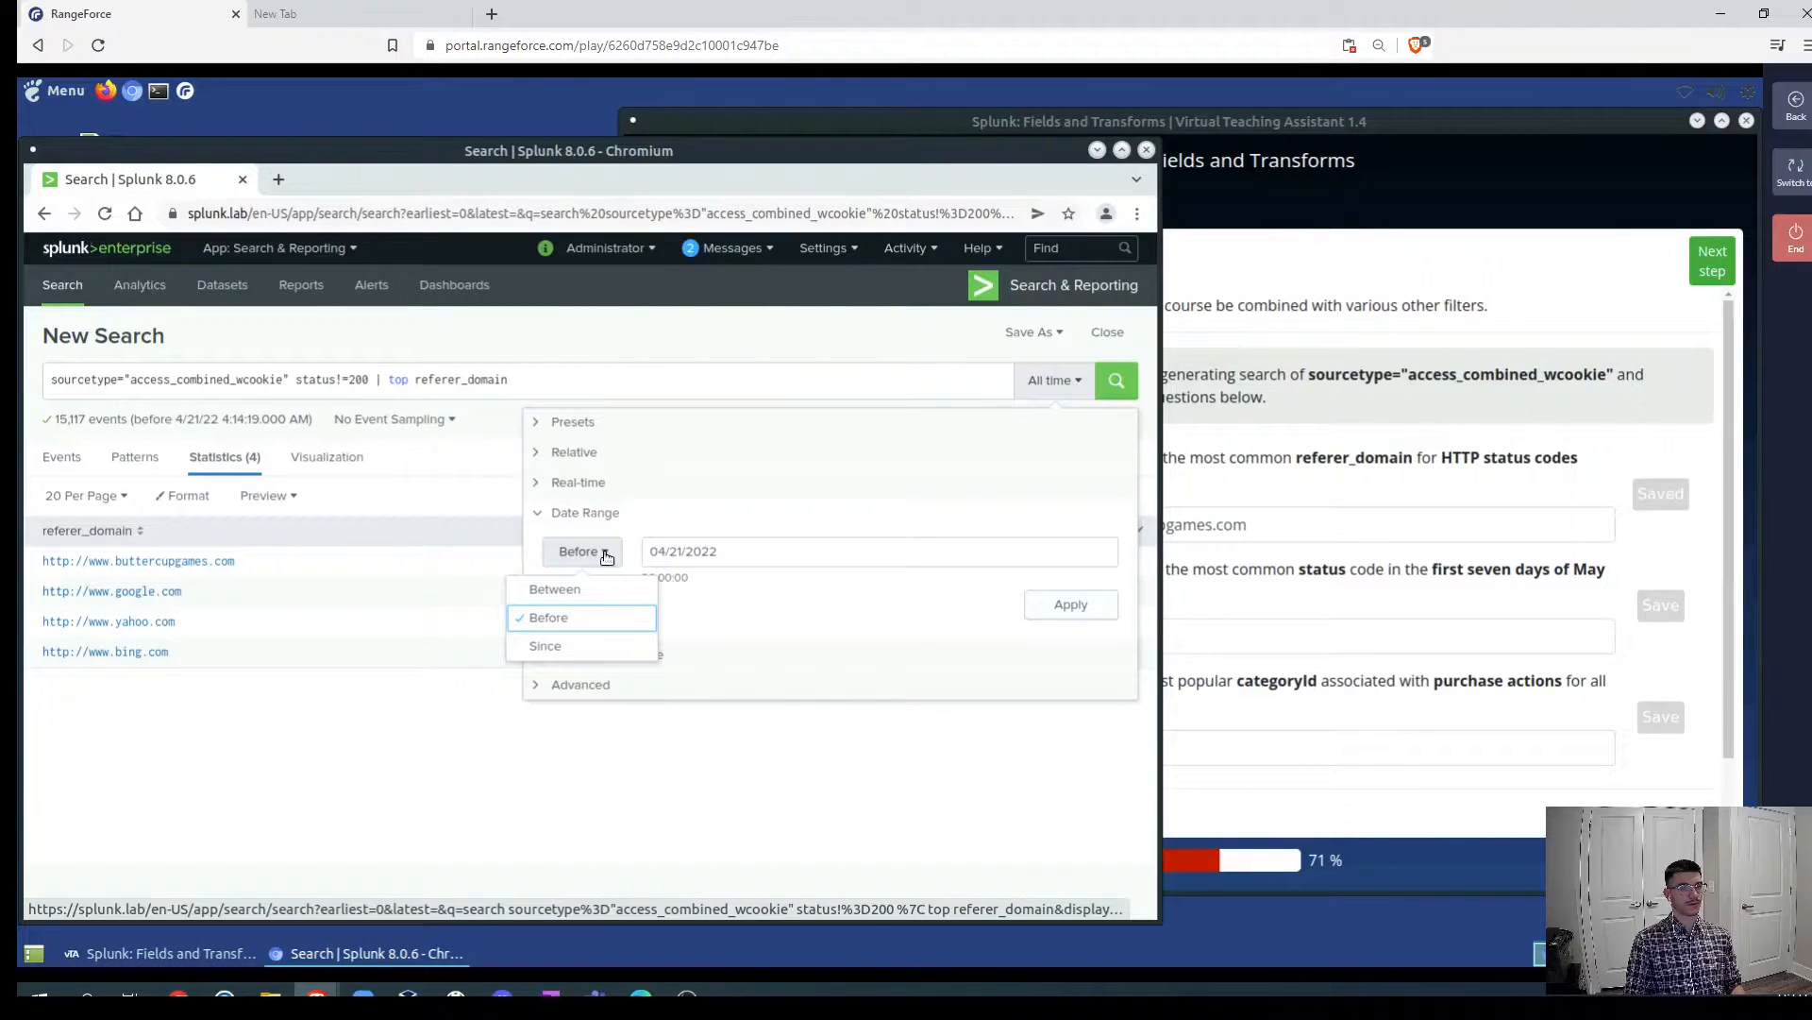
click(553, 590)
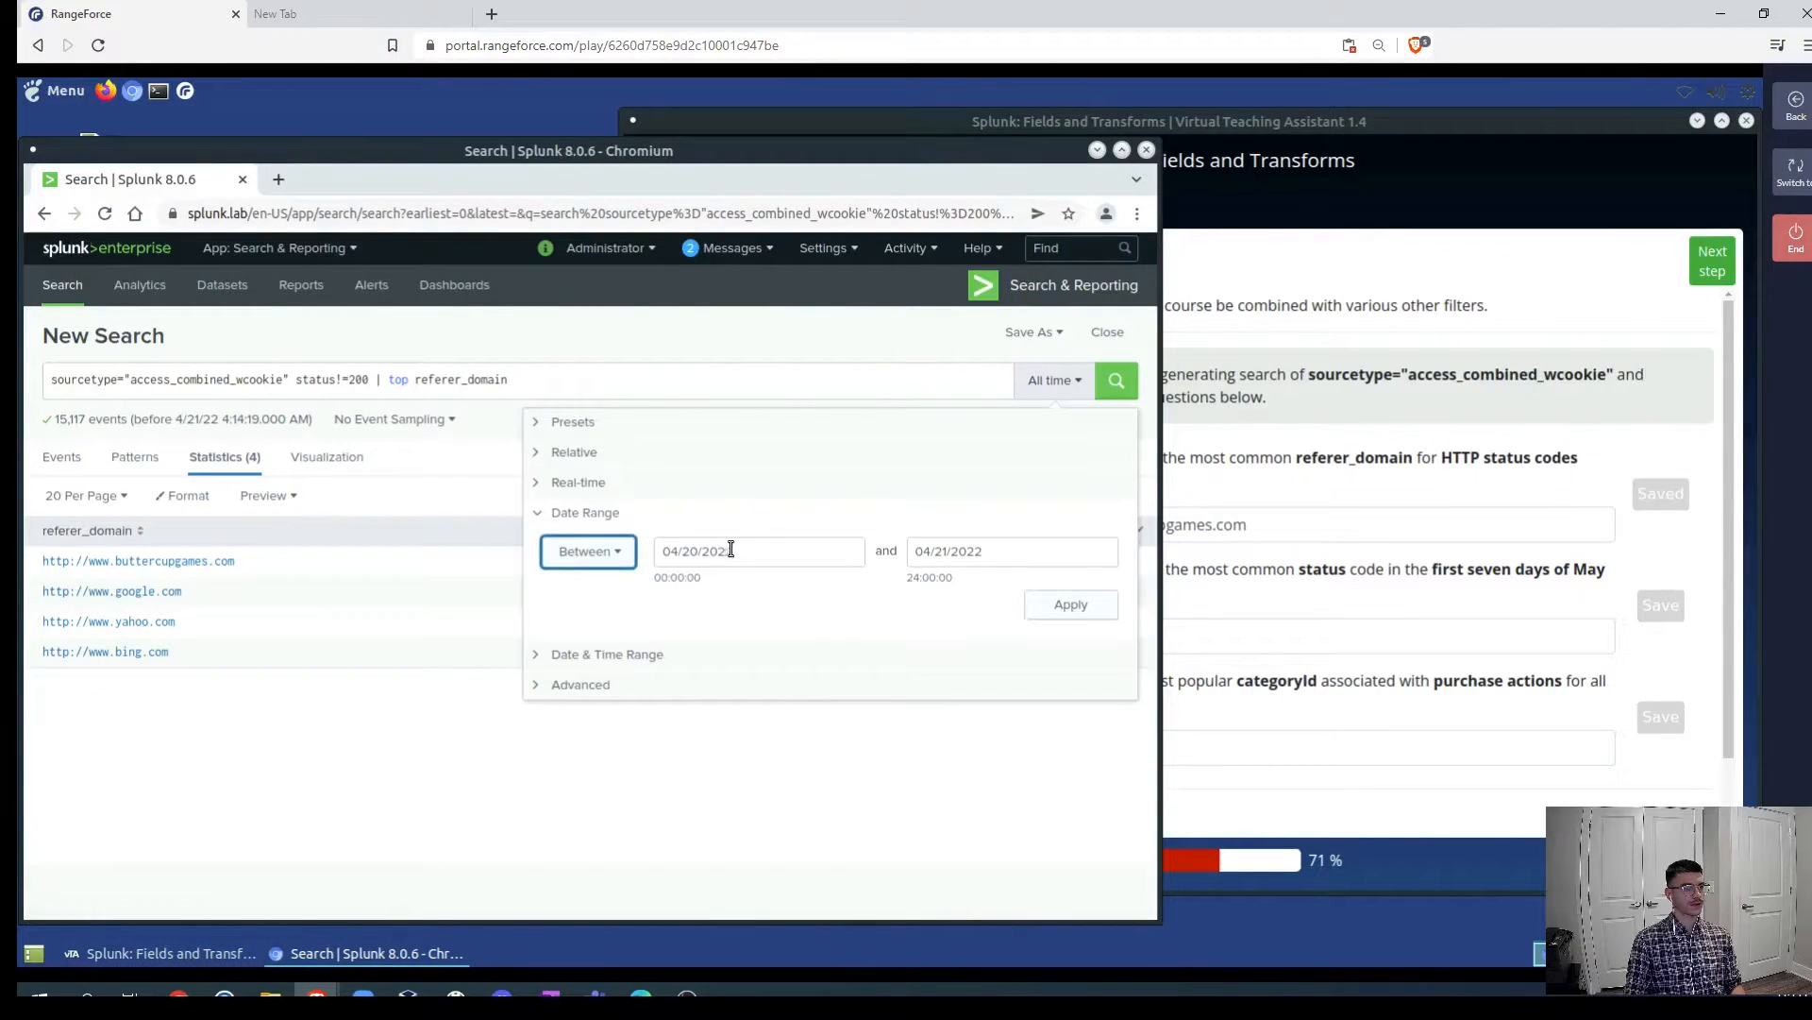
click(723, 556)
text(05)
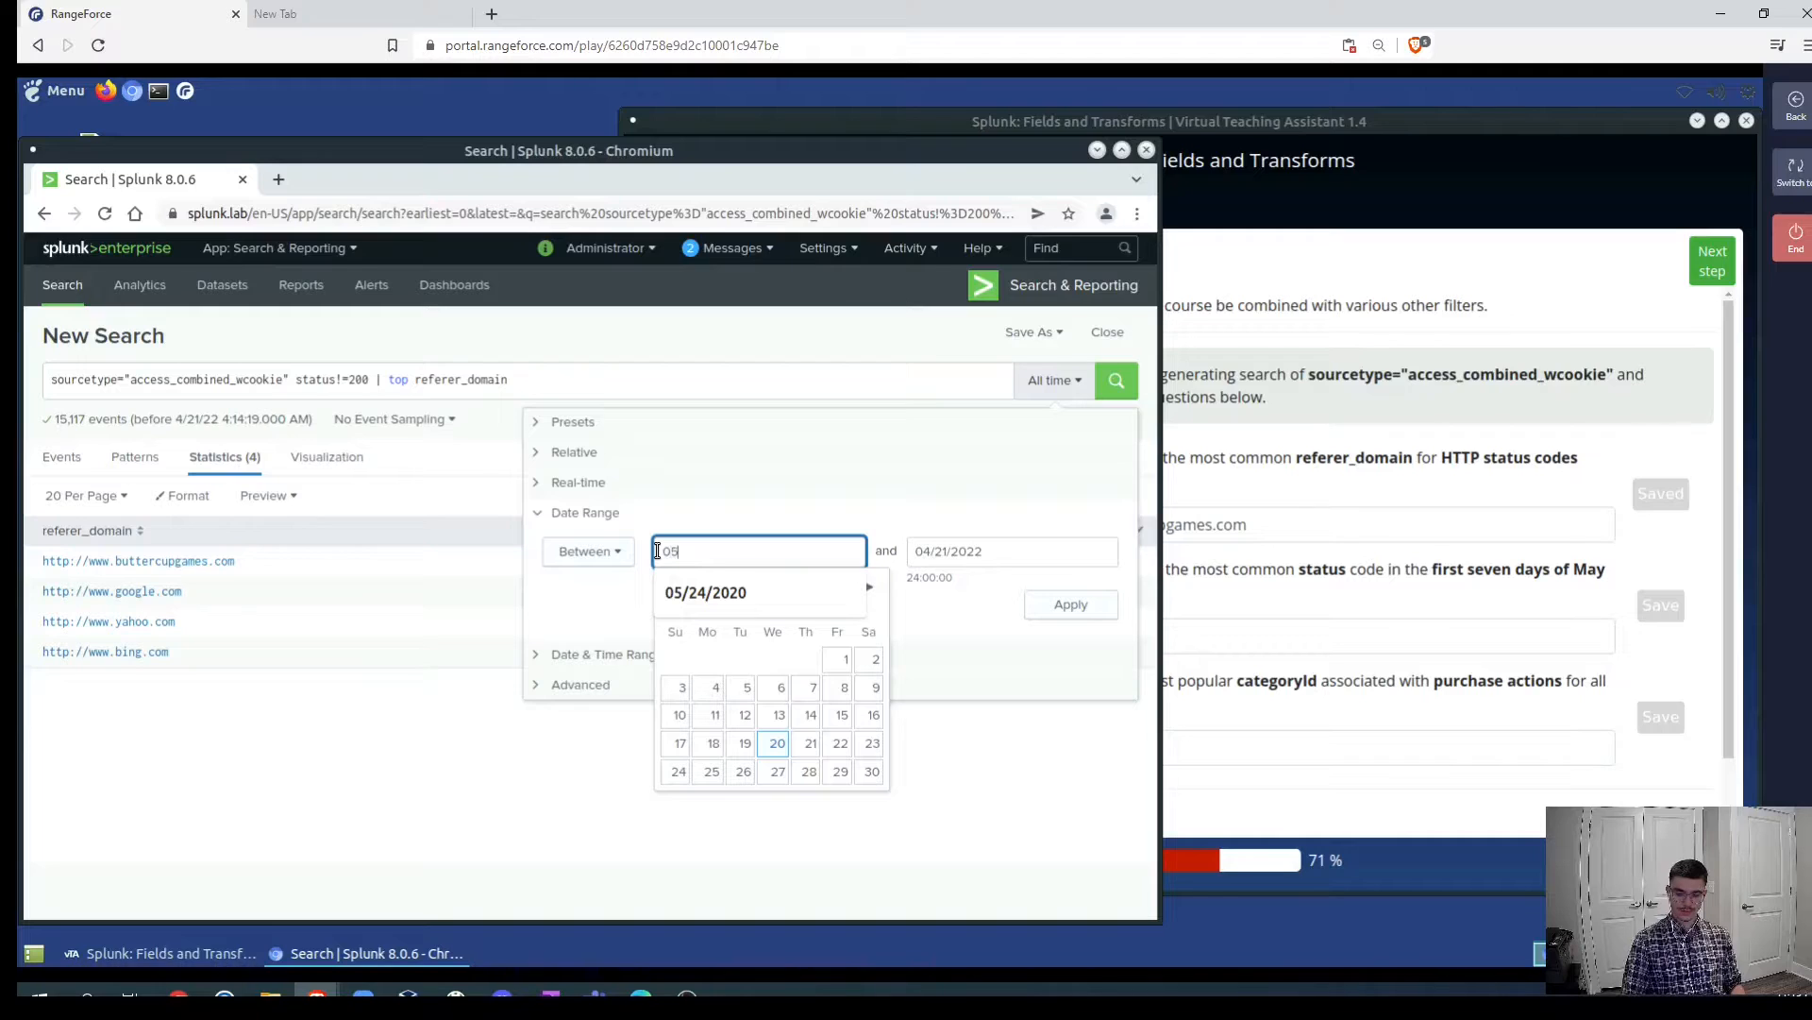
text(/01/2020)
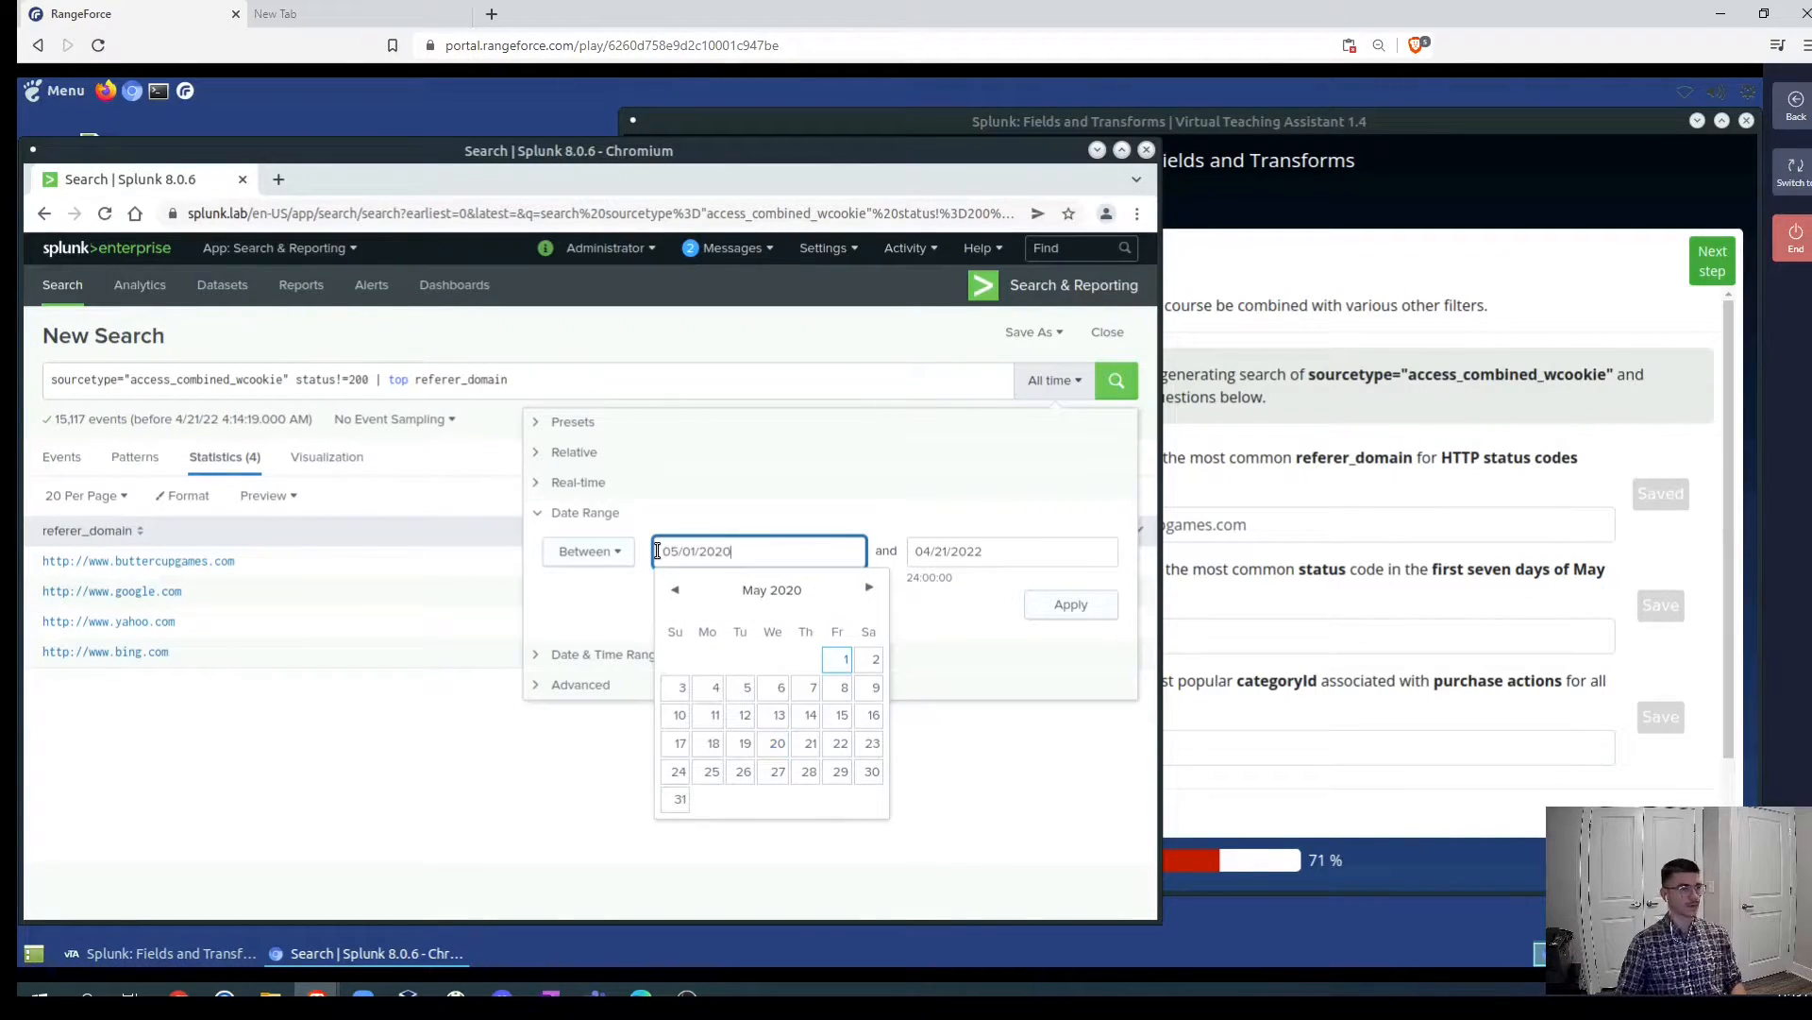
- Set the end date of the range to 05/07/2020 and apply it to the search
click(922, 550)
key(ctrl+a)
text(05/0)
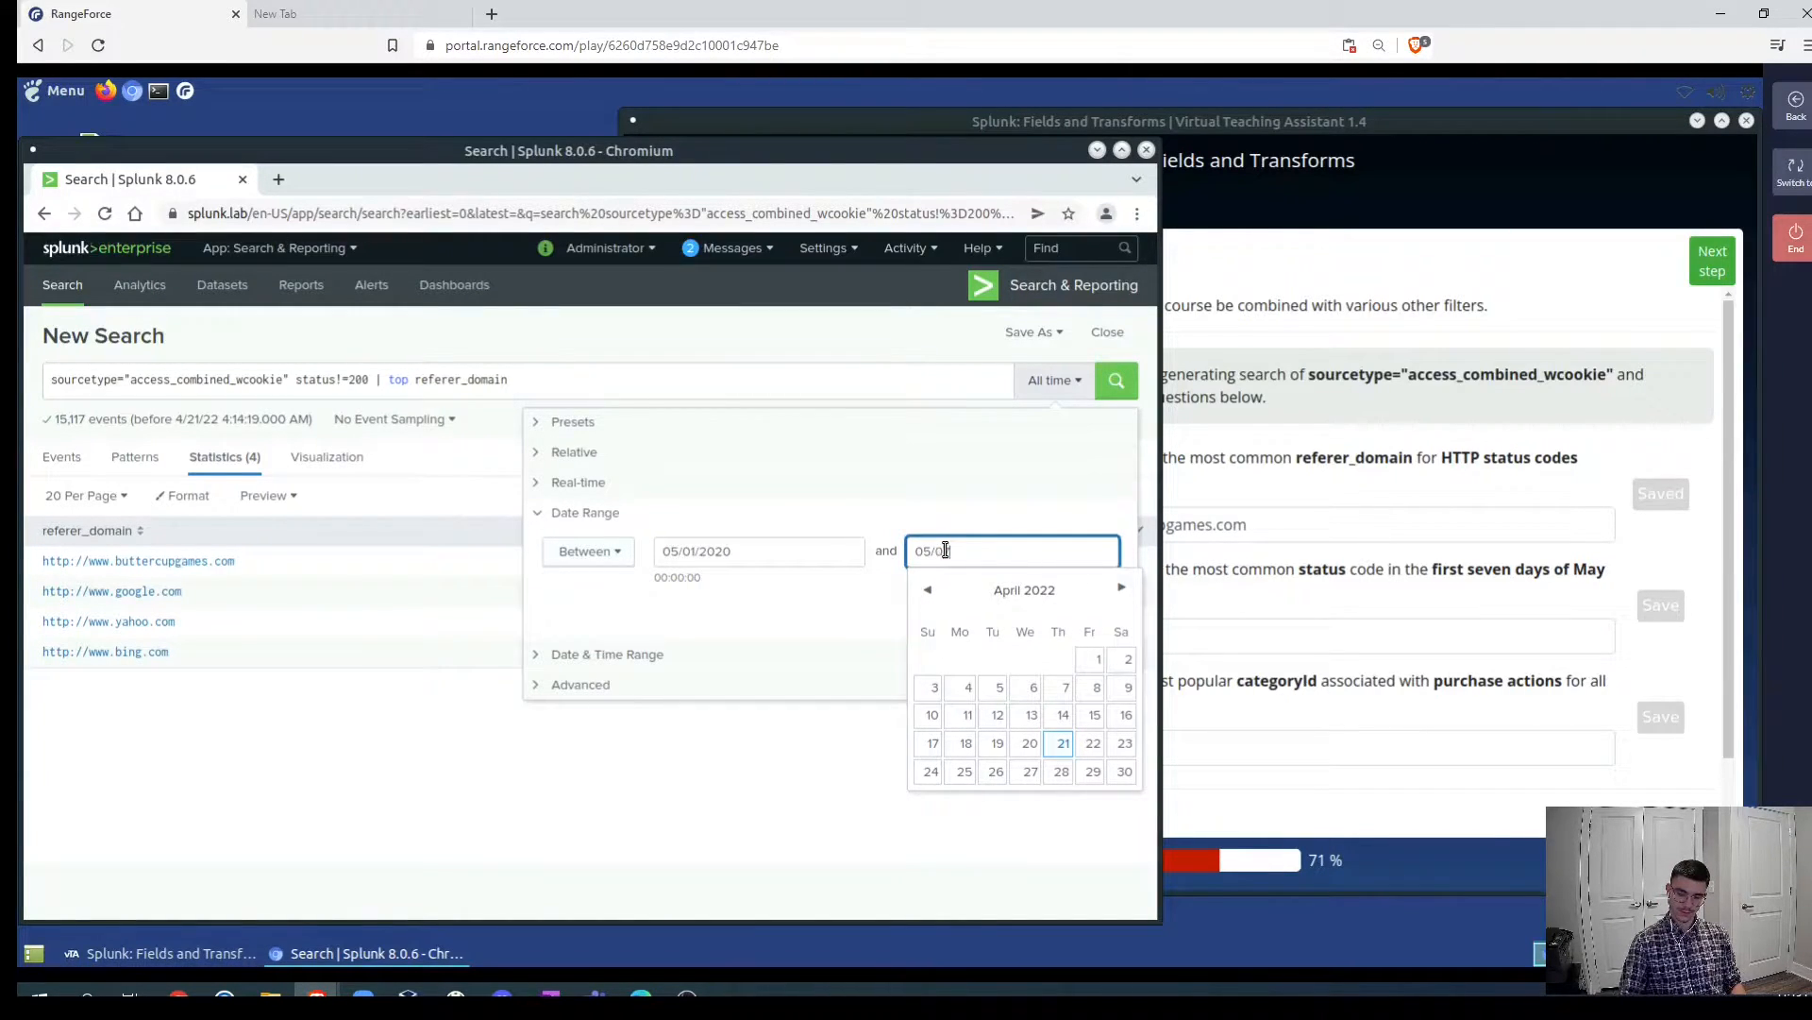
text(7/2020)
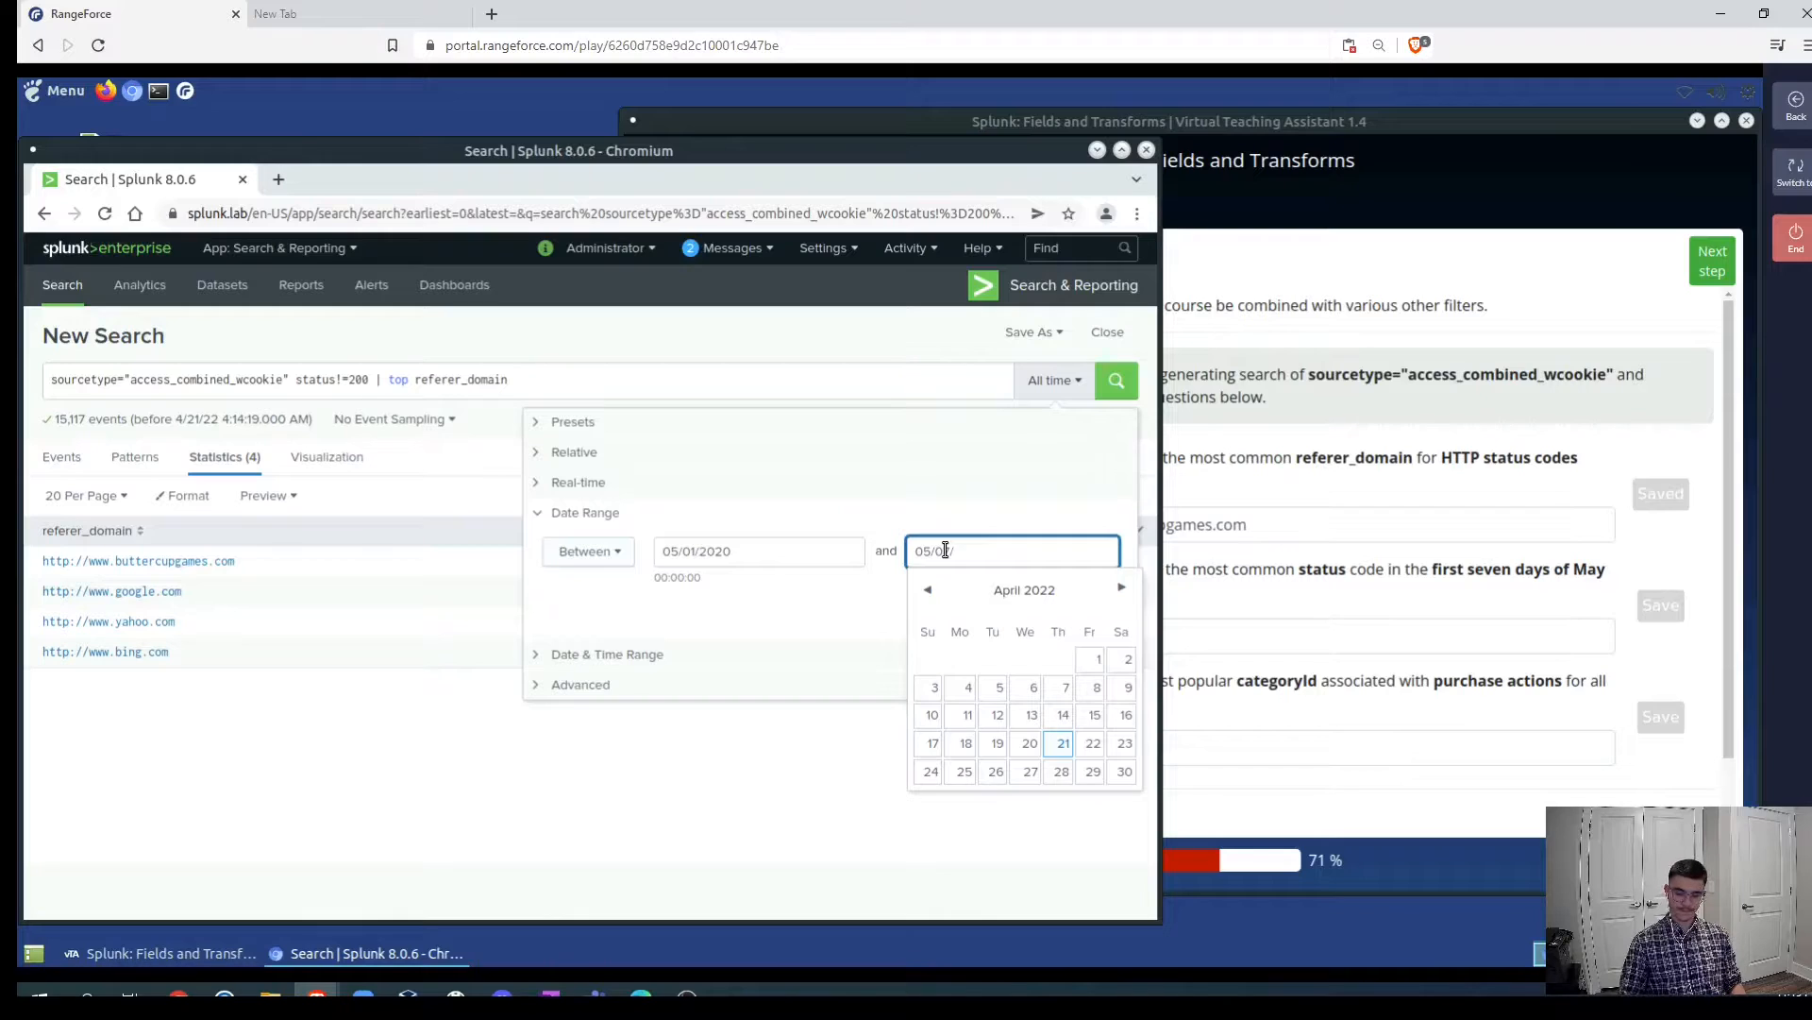
key(Return)
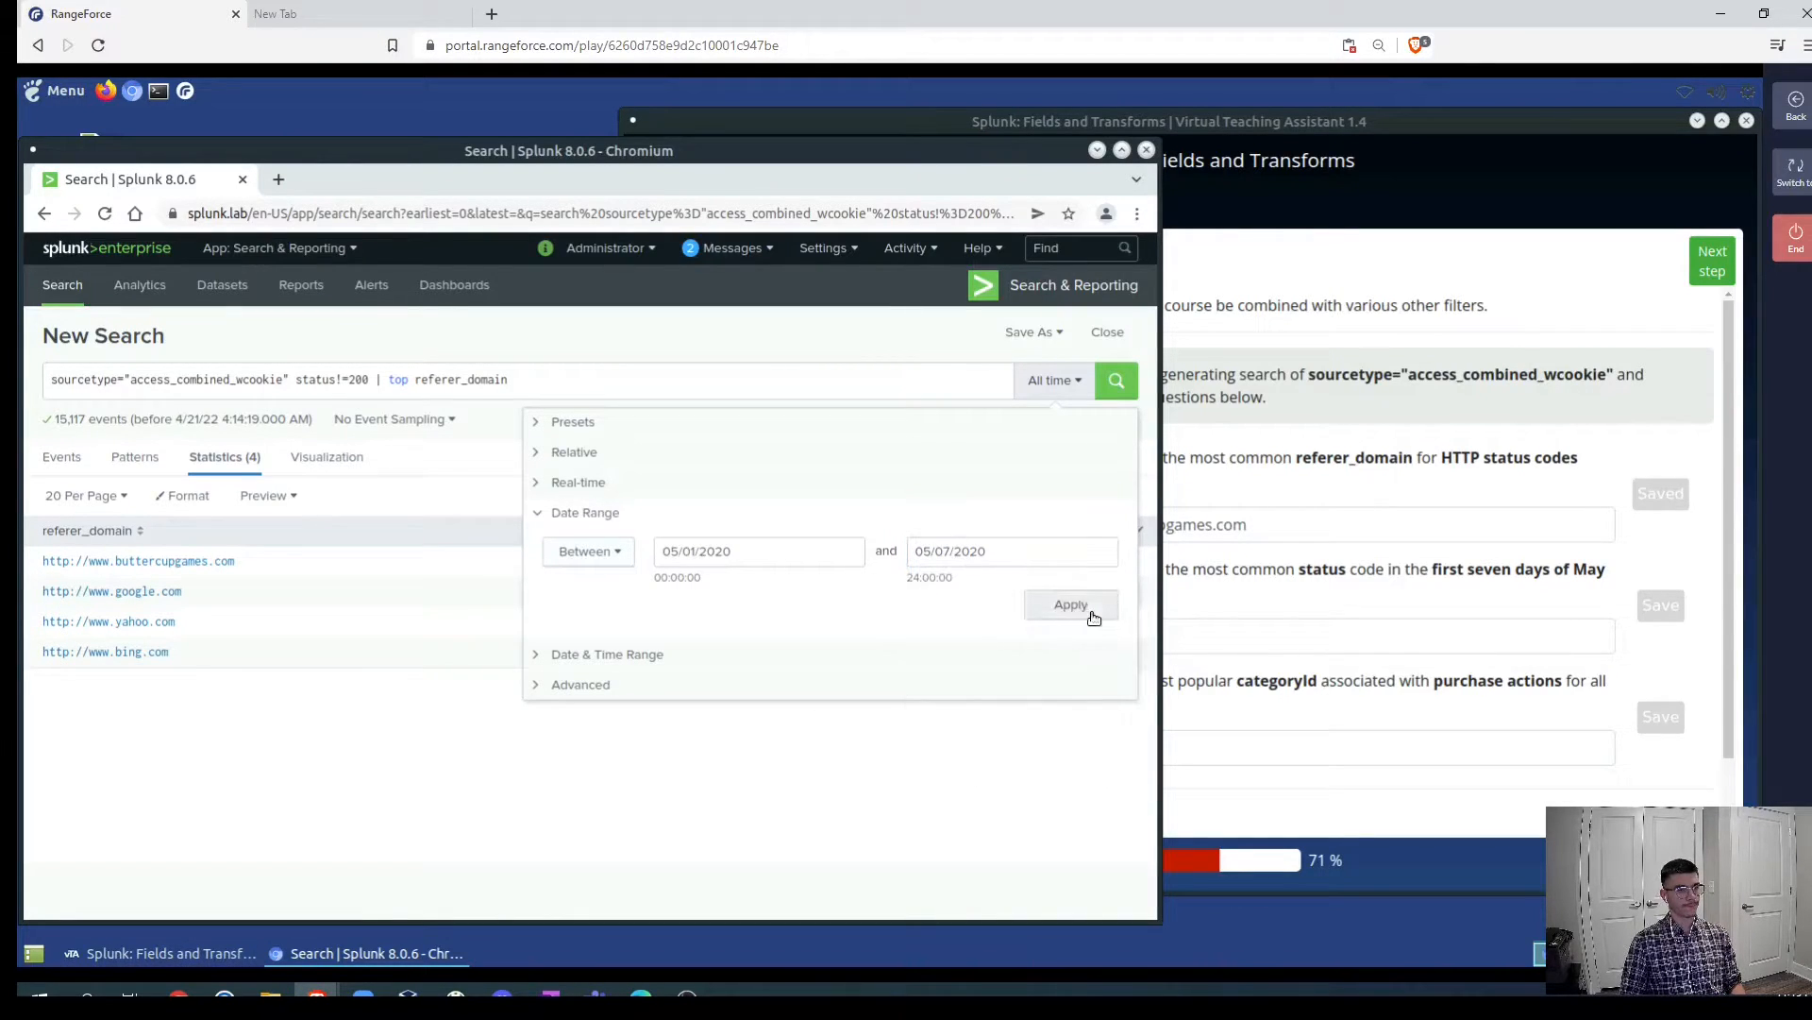
click(1084, 610)
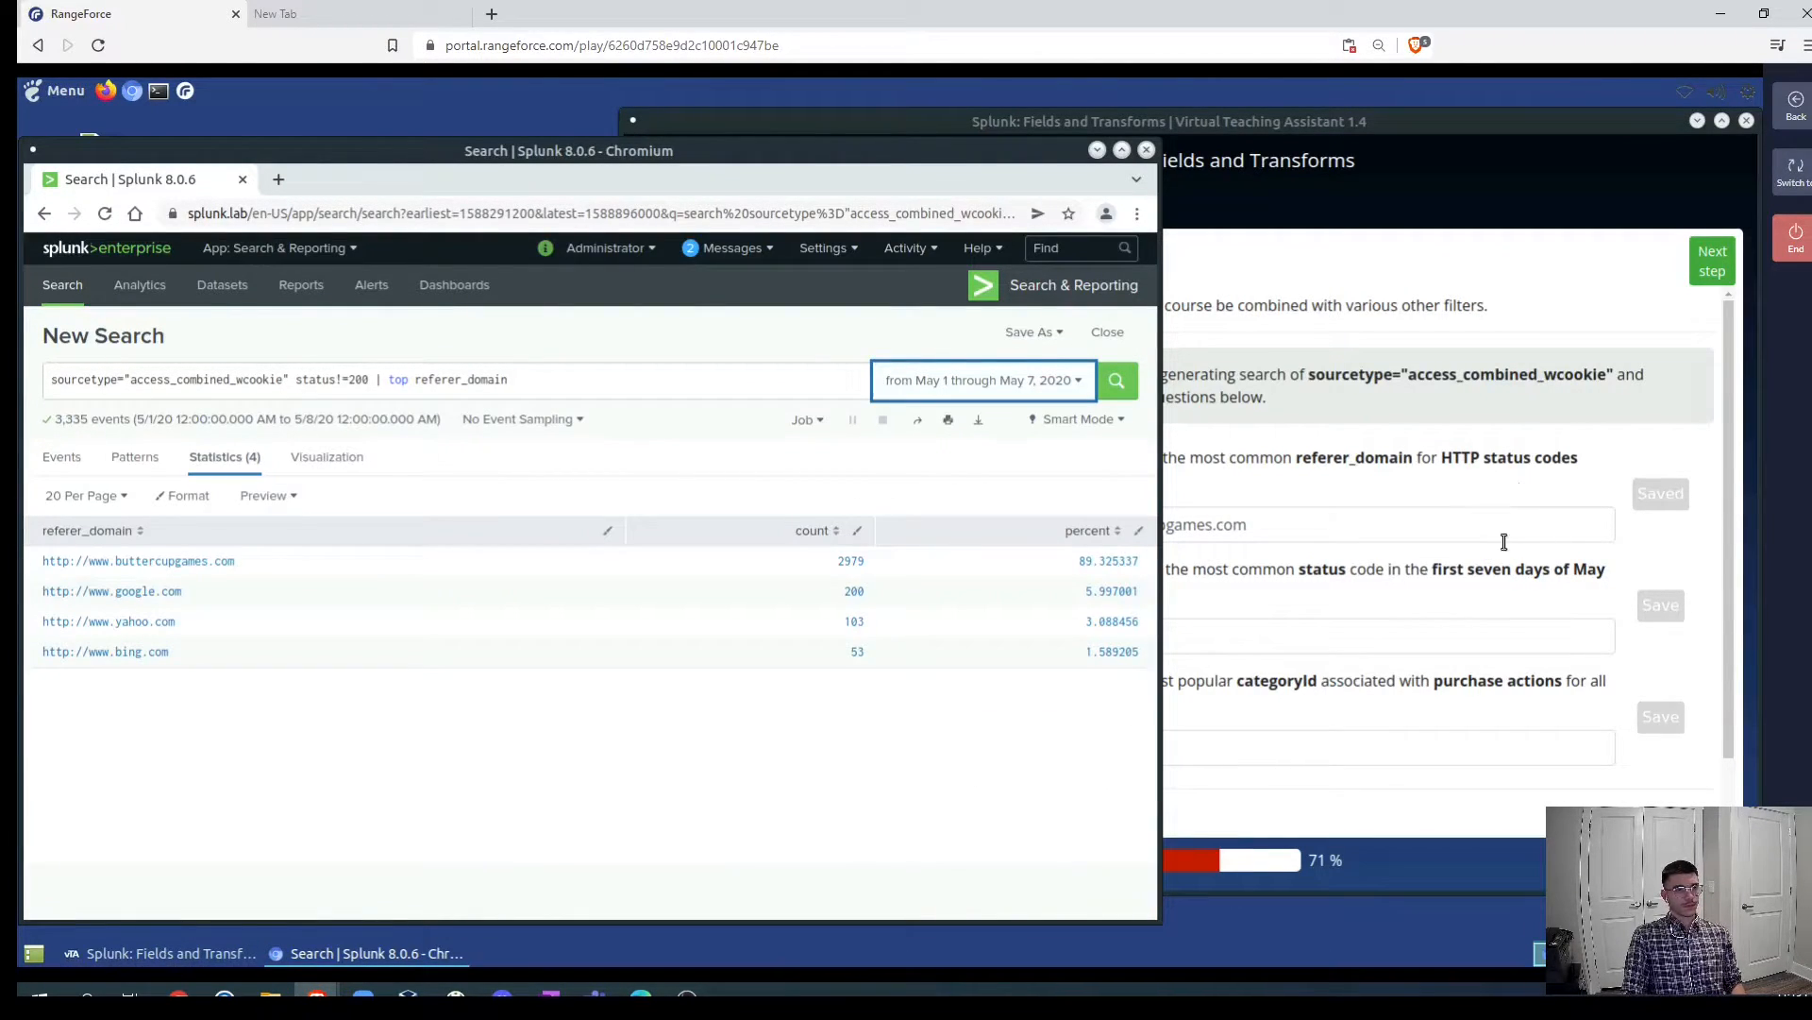
- Replace the whole search query with sourcetype="access_combined_wcookie" followed by a pipe
click(1649, 560)
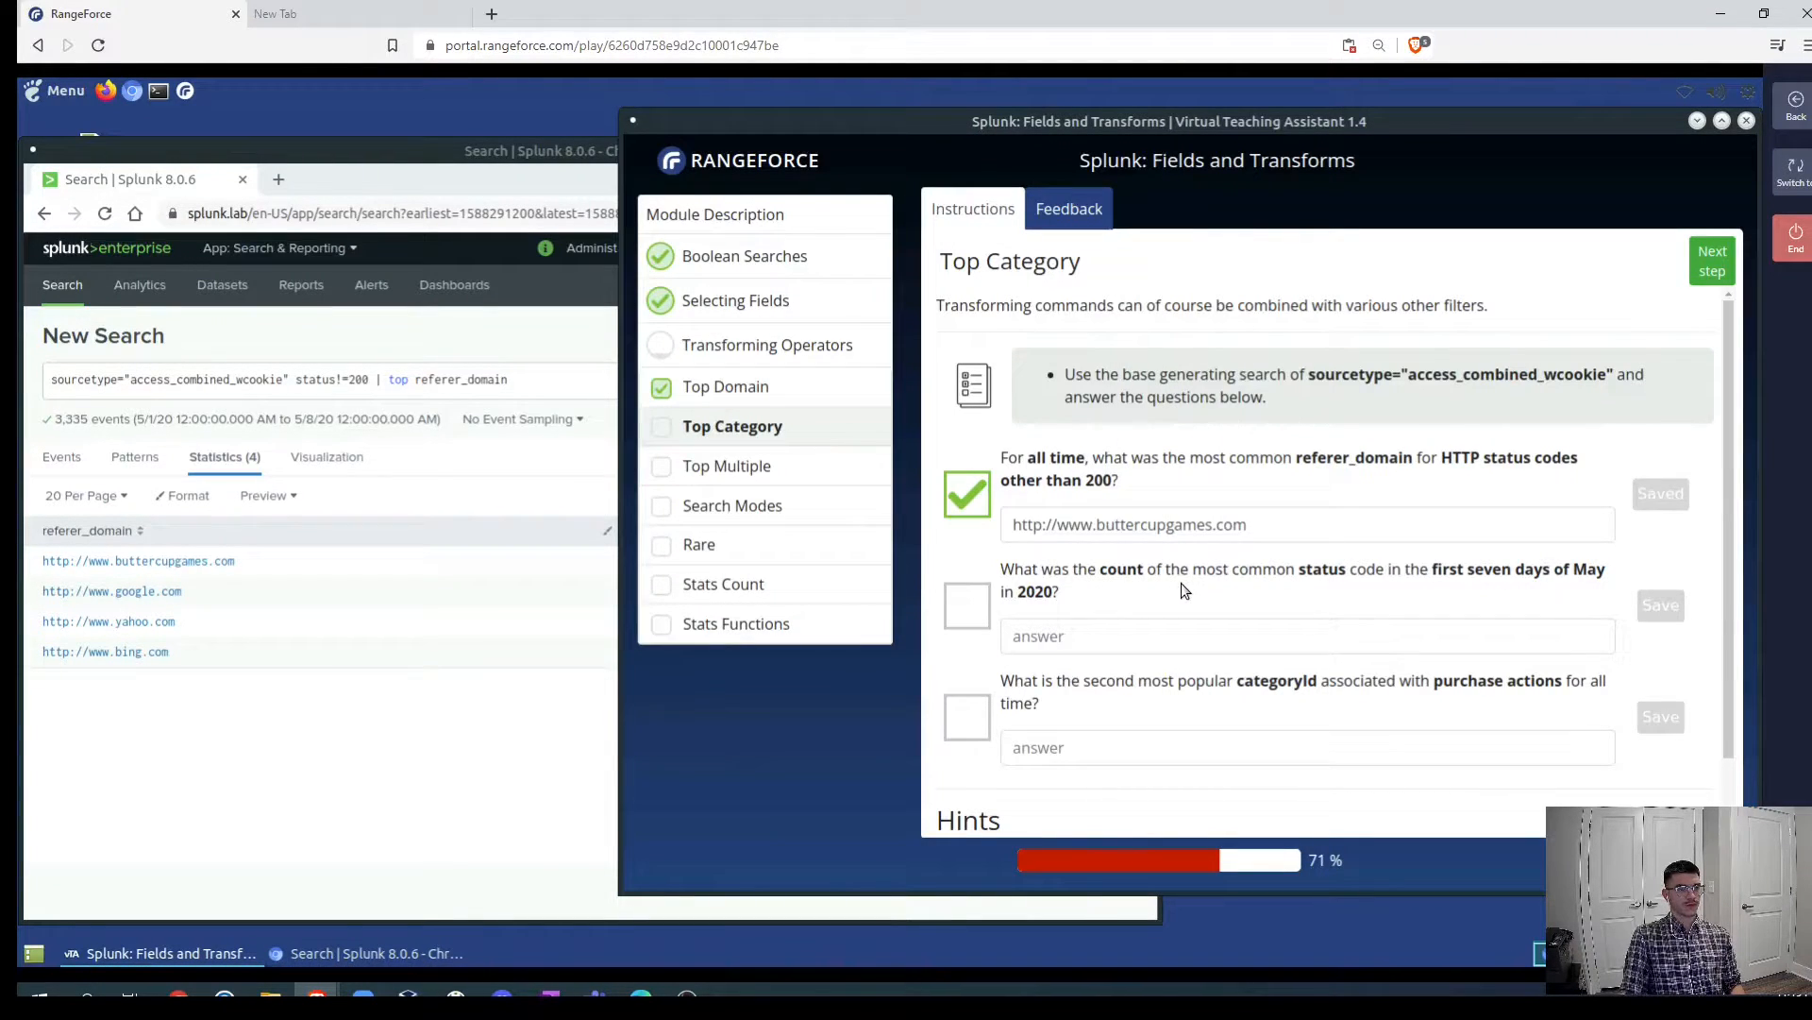
click(520, 377)
drag(520, 377, 37, 378)
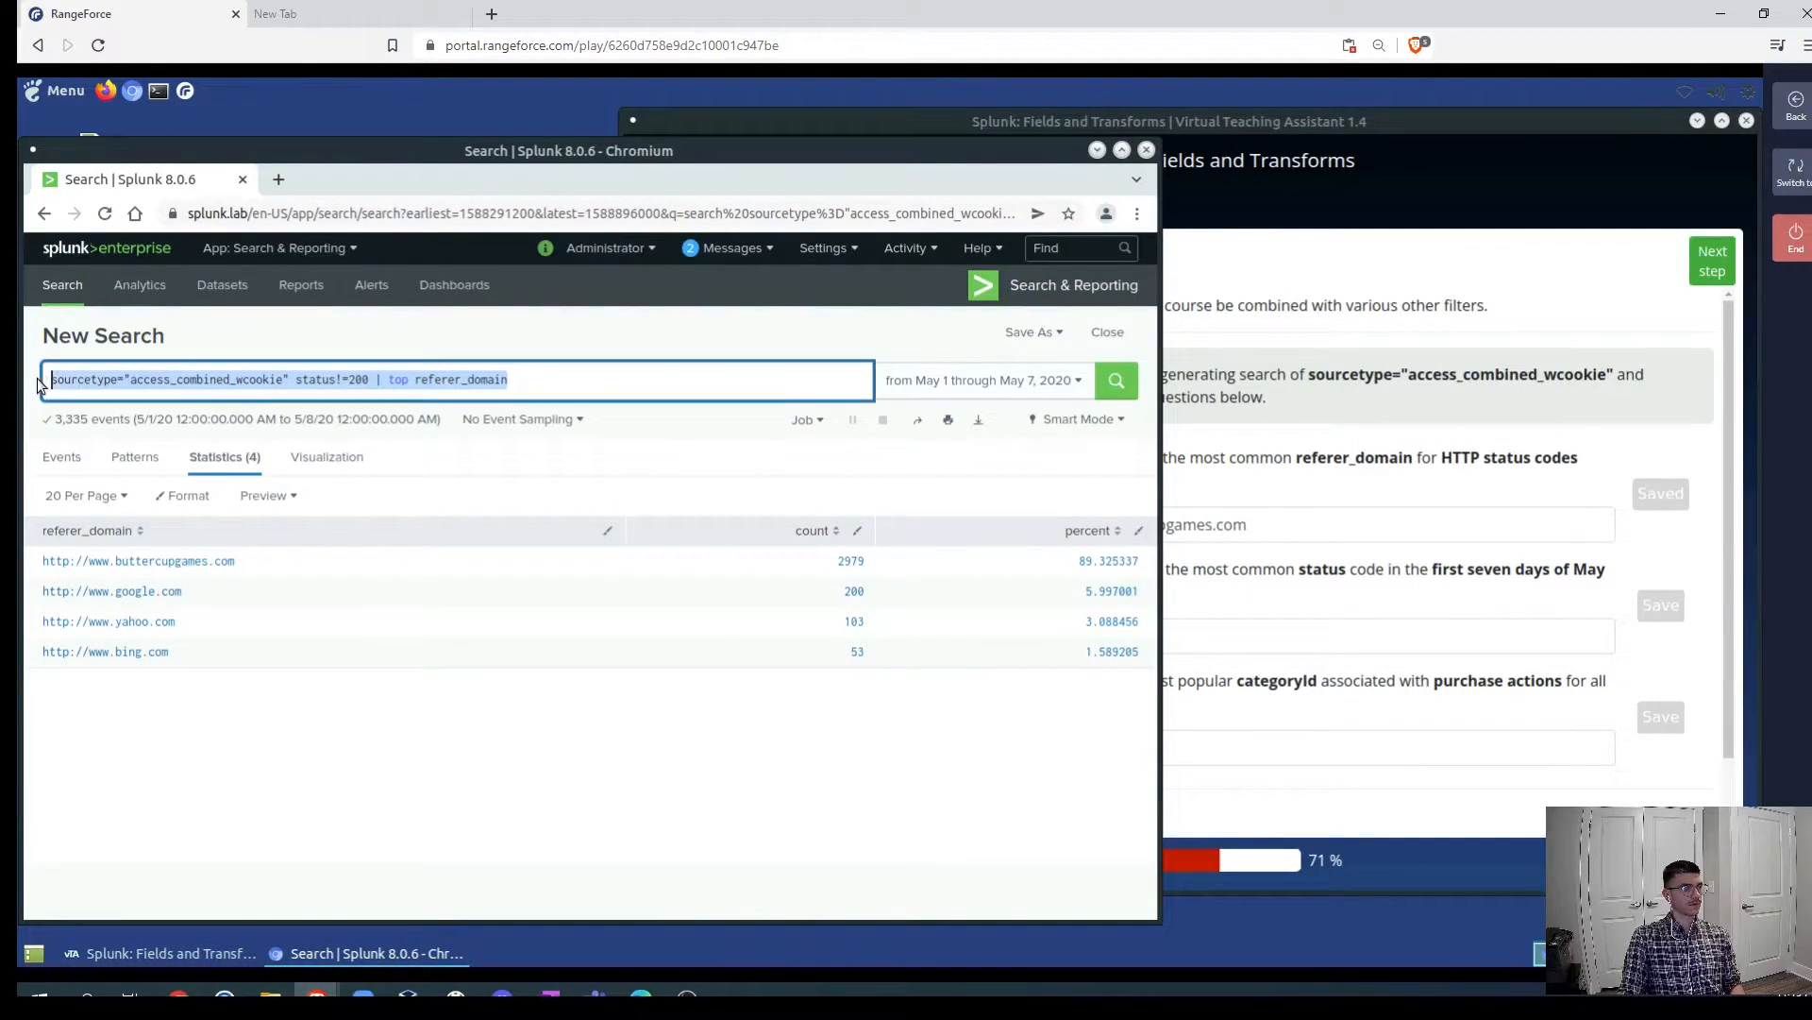
key(BackSpace)
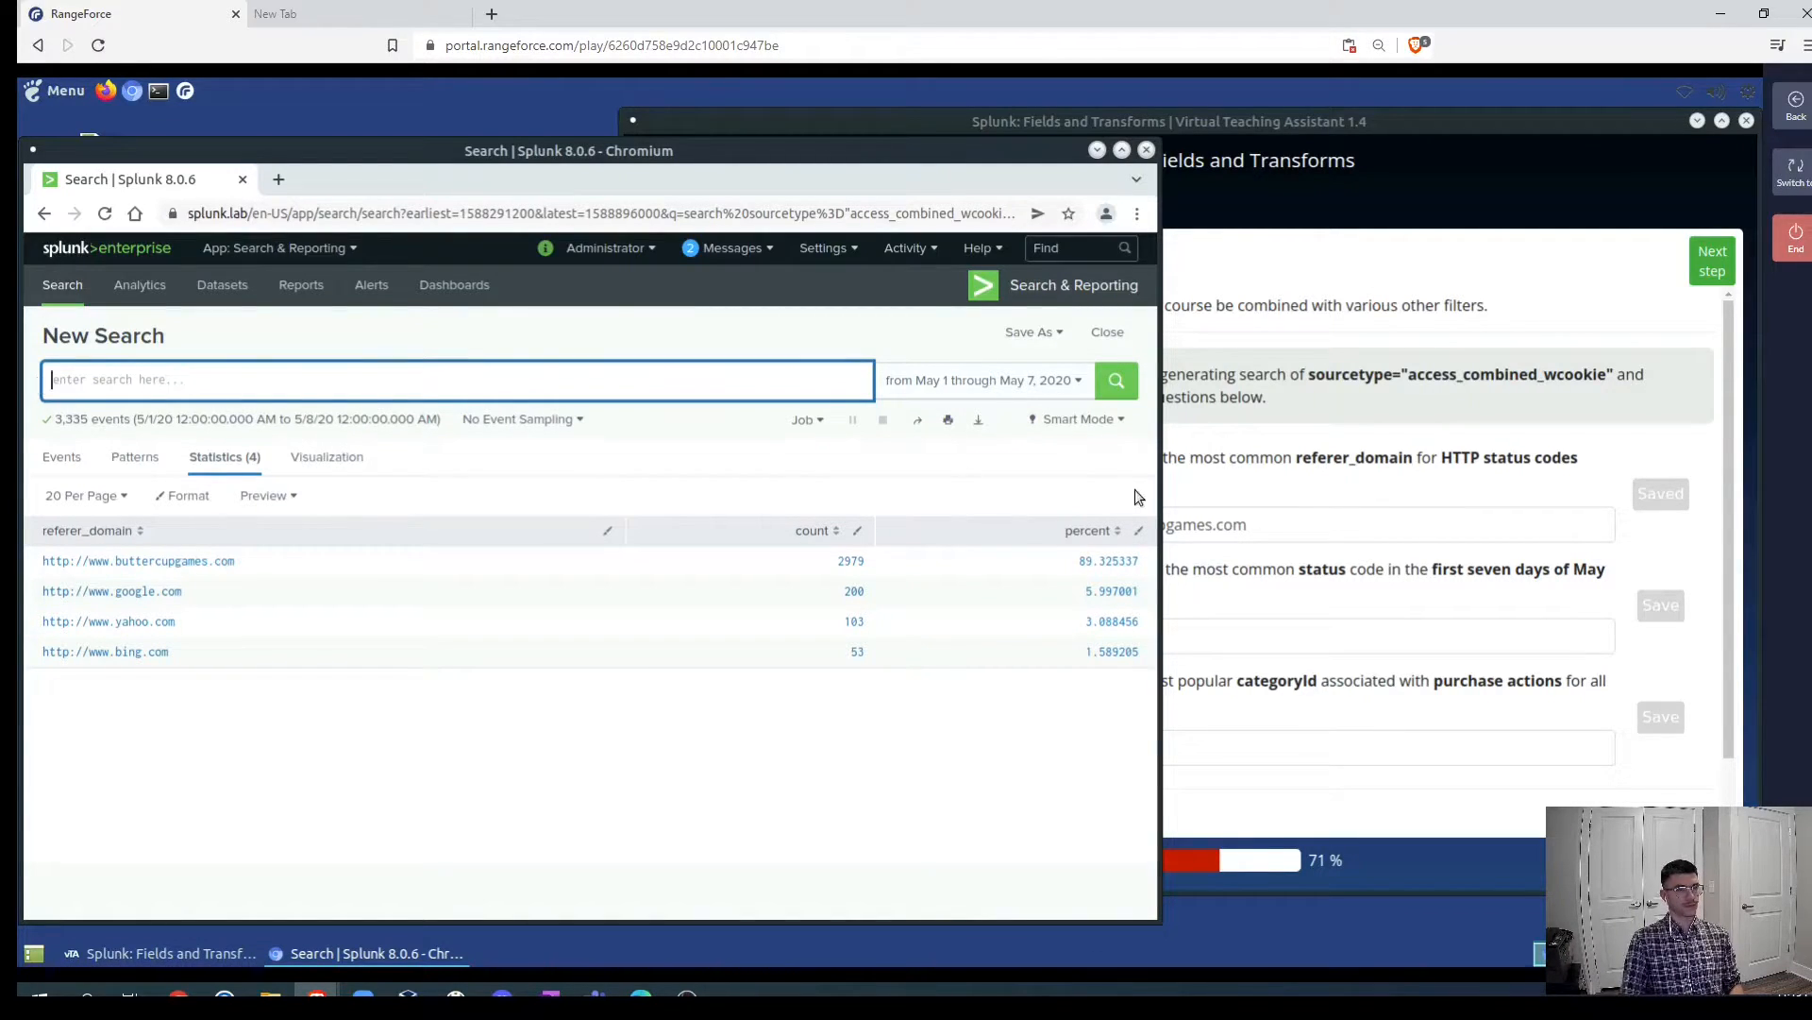
text(sou)
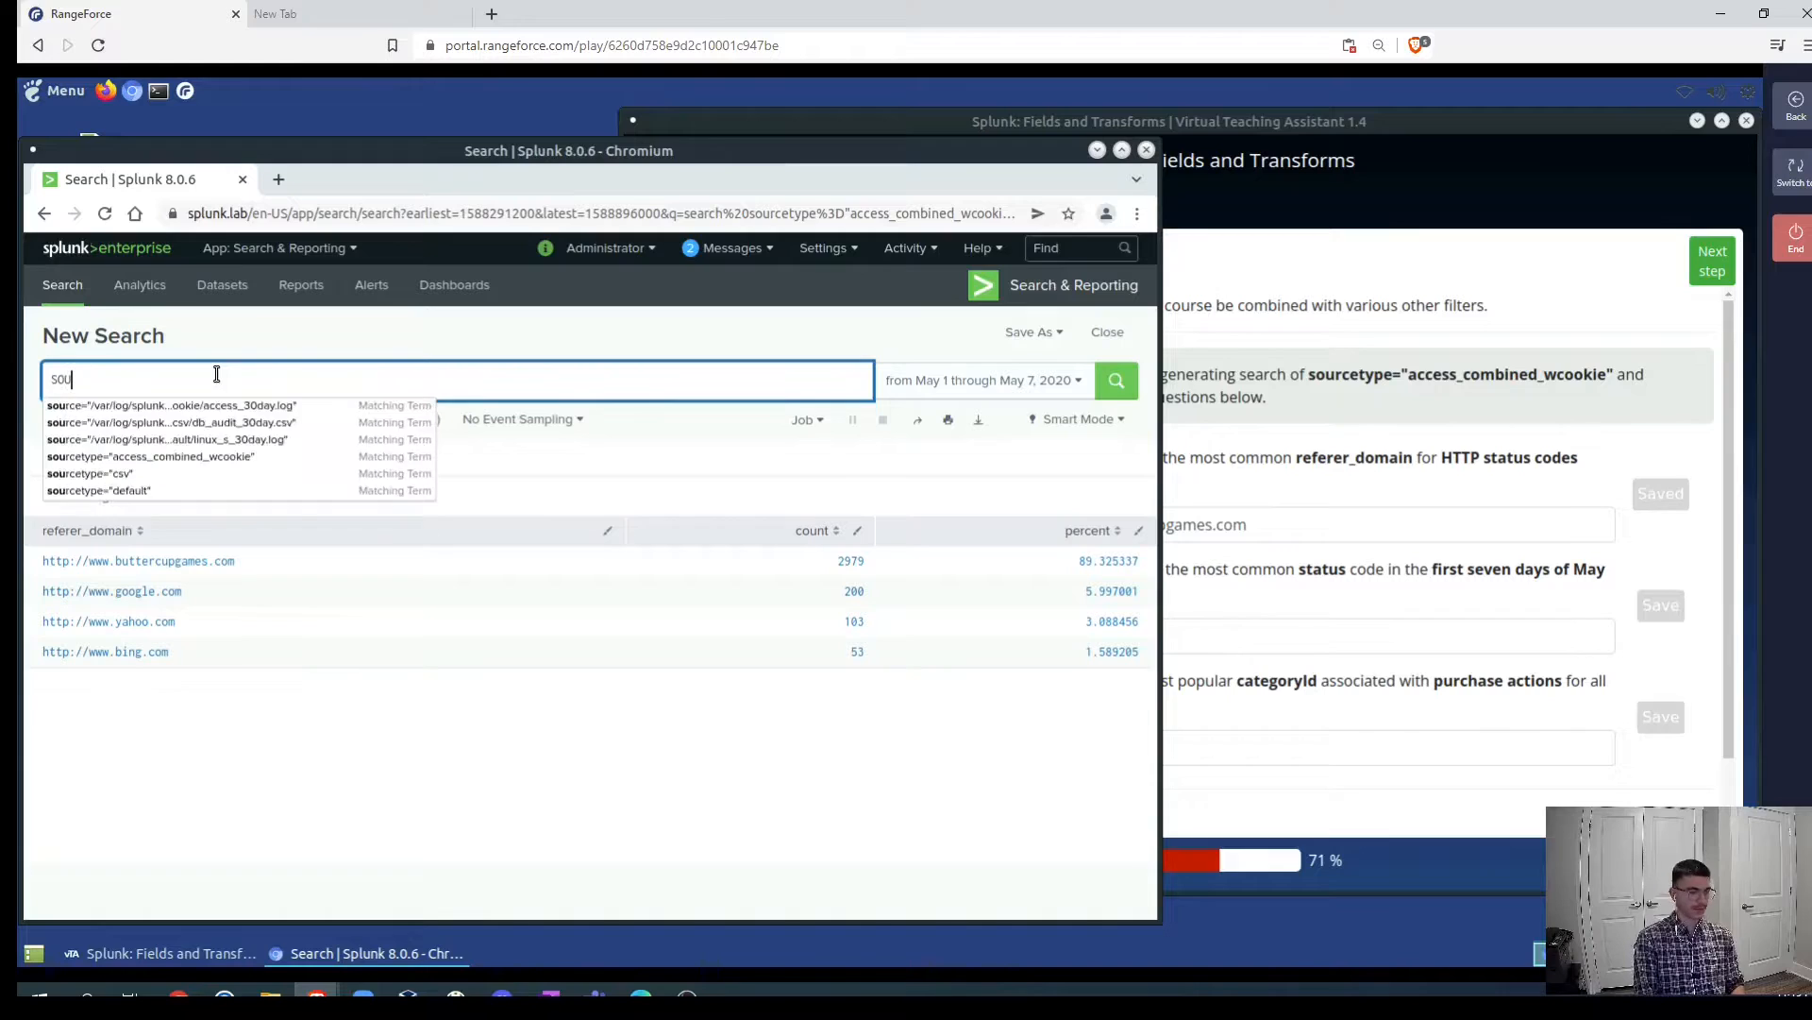
text(r)
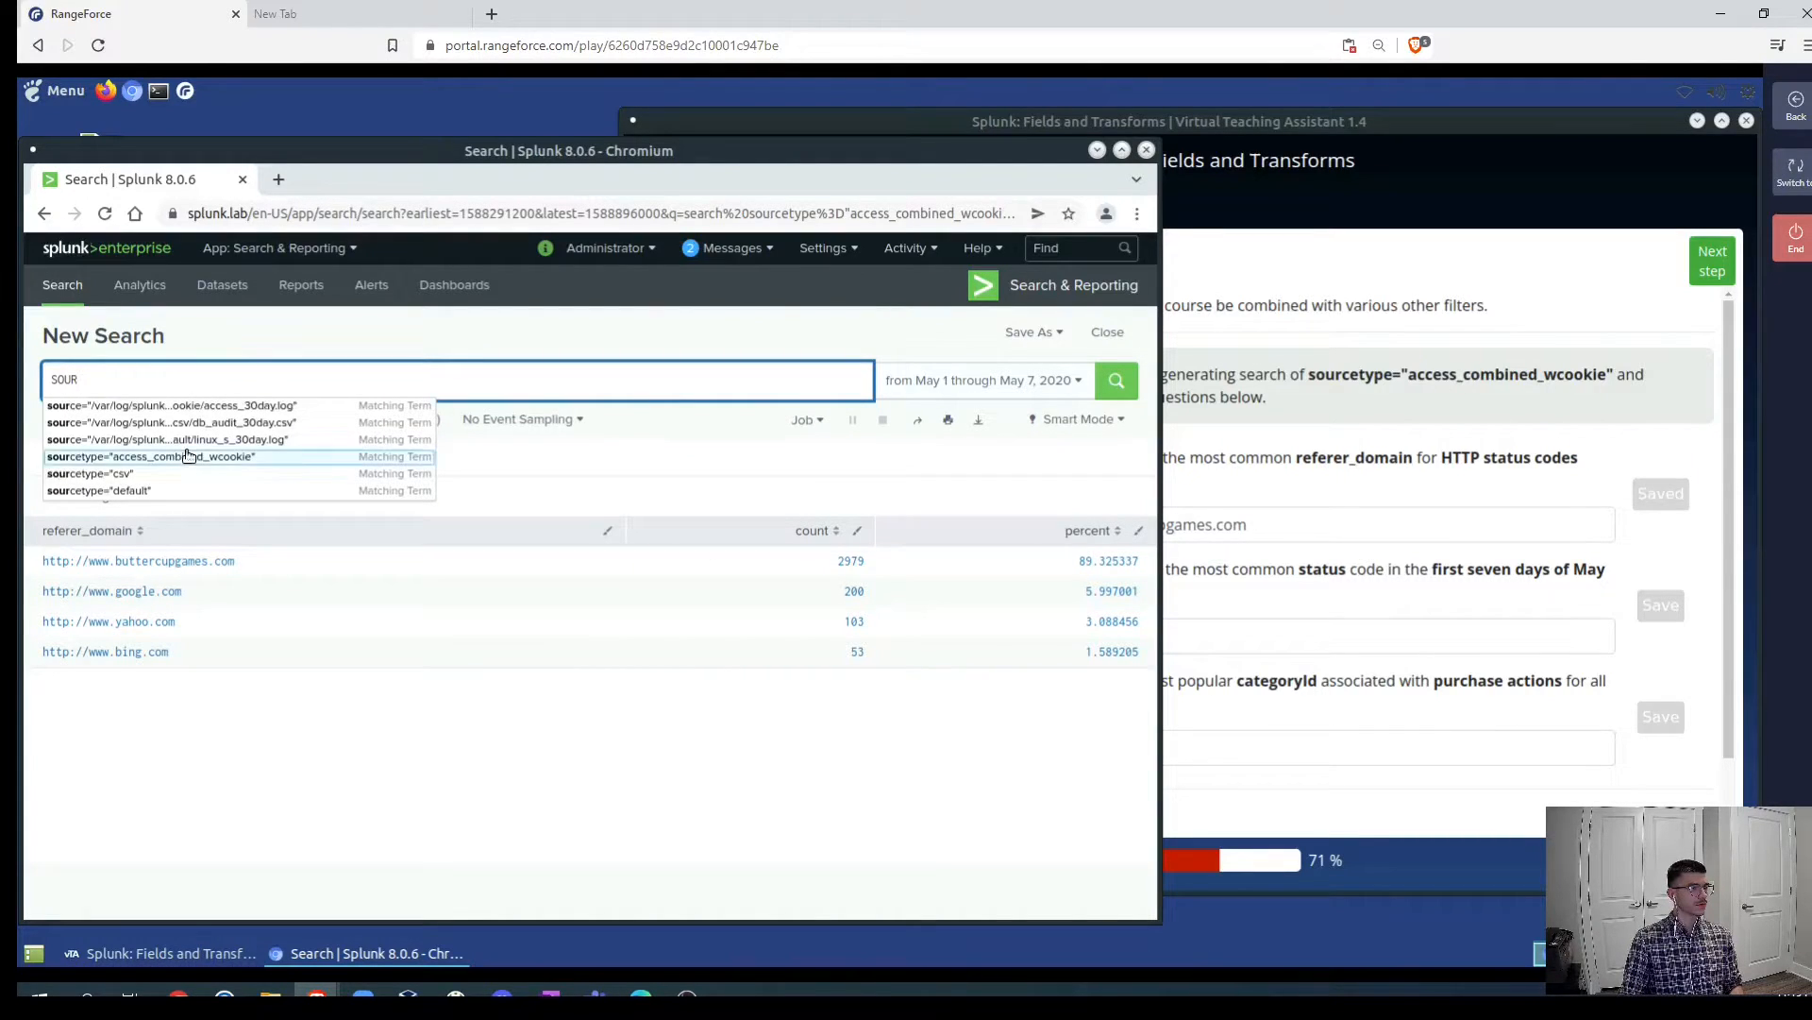
click(184, 457)
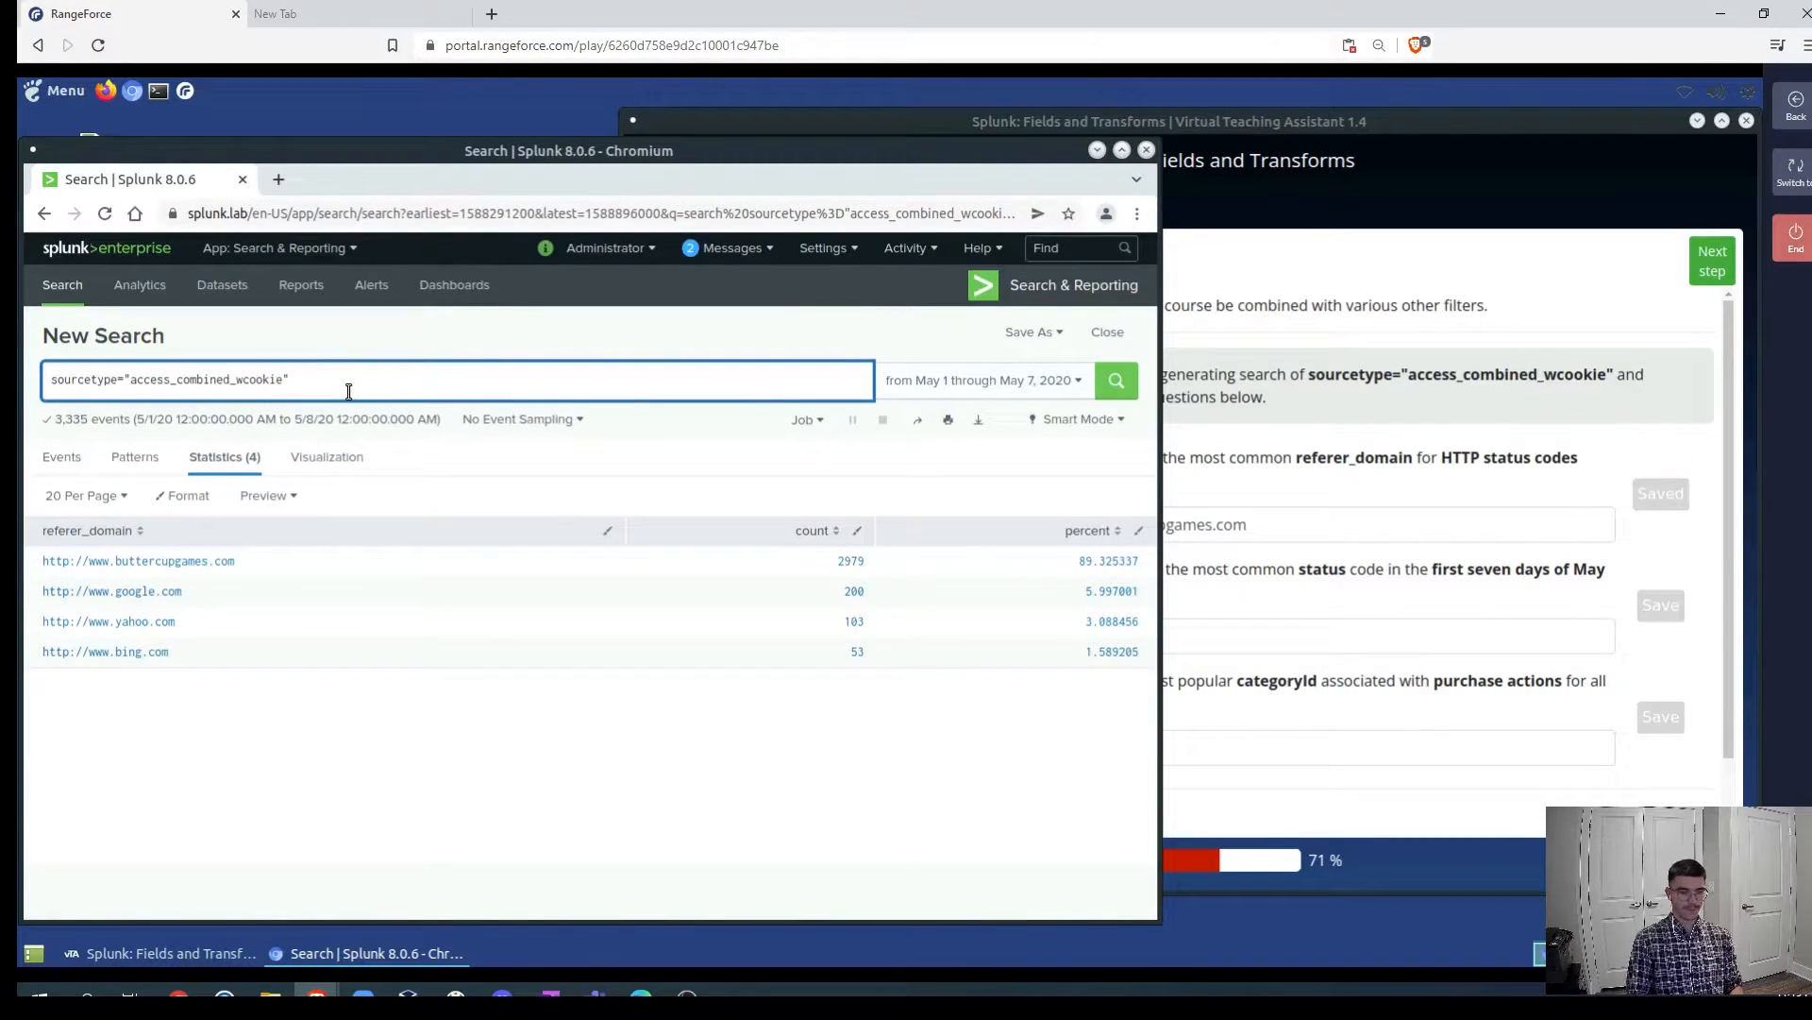
text(|)
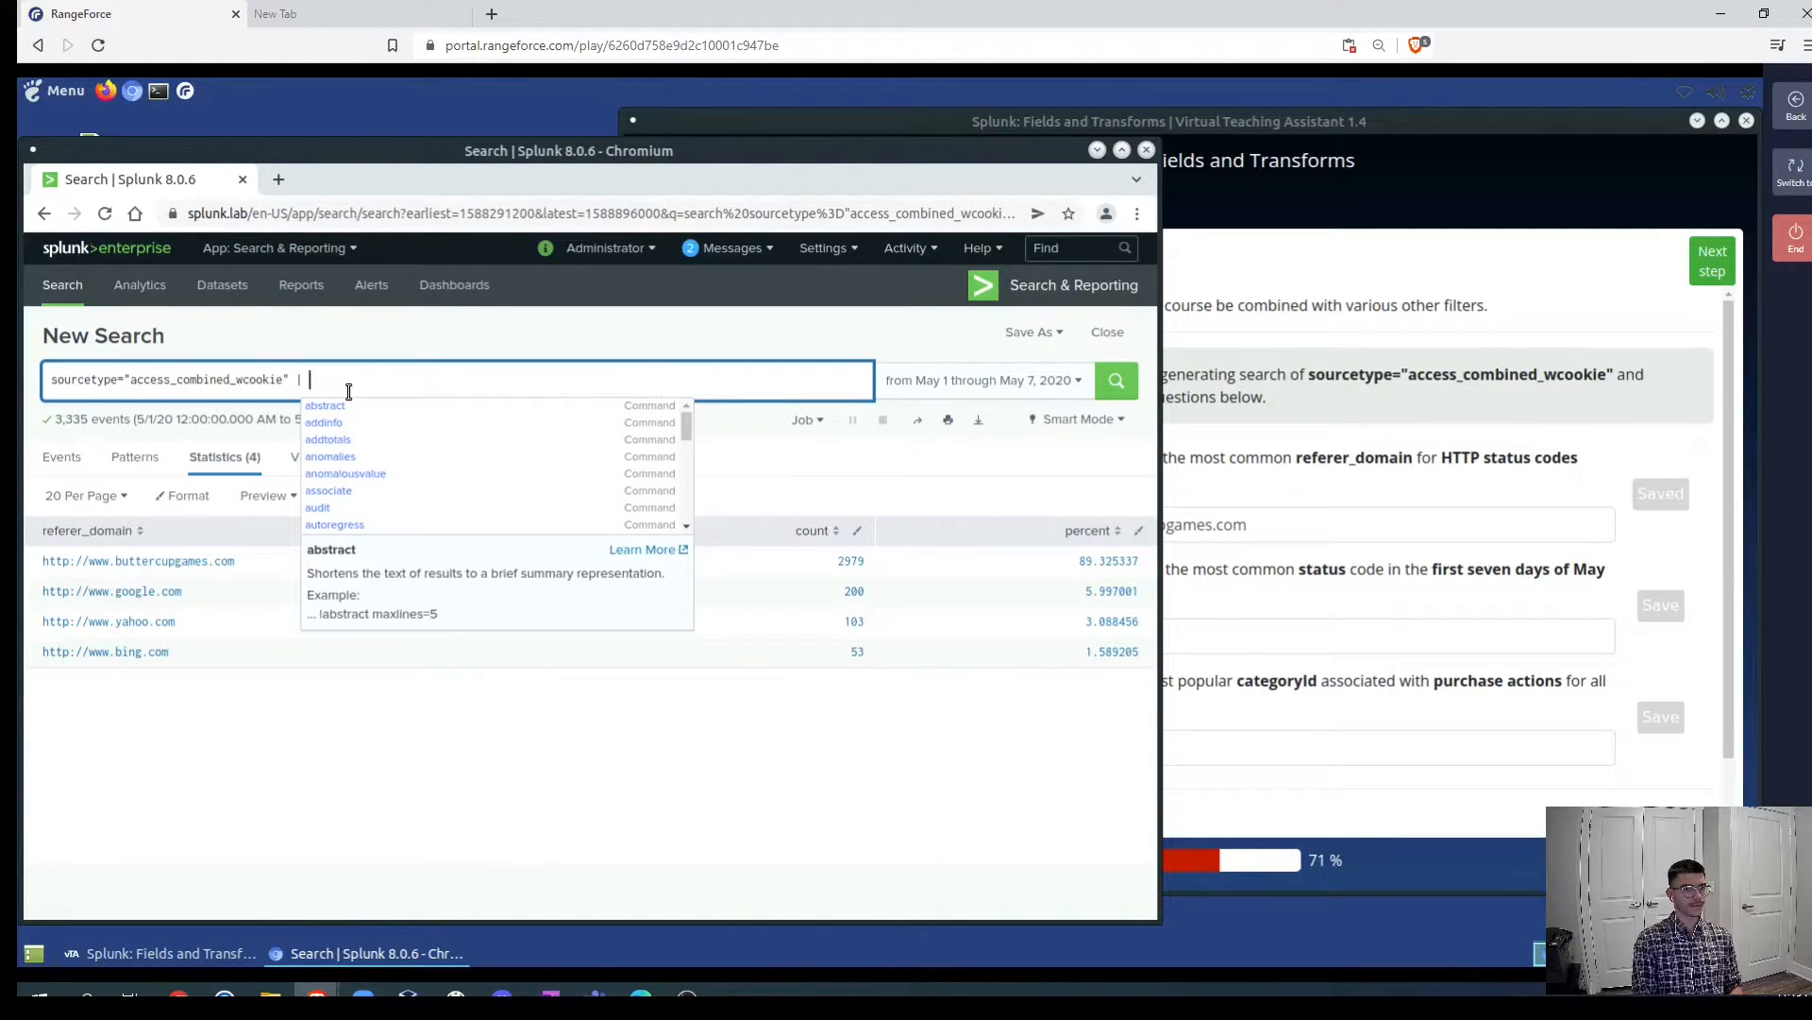
click(1265, 611)
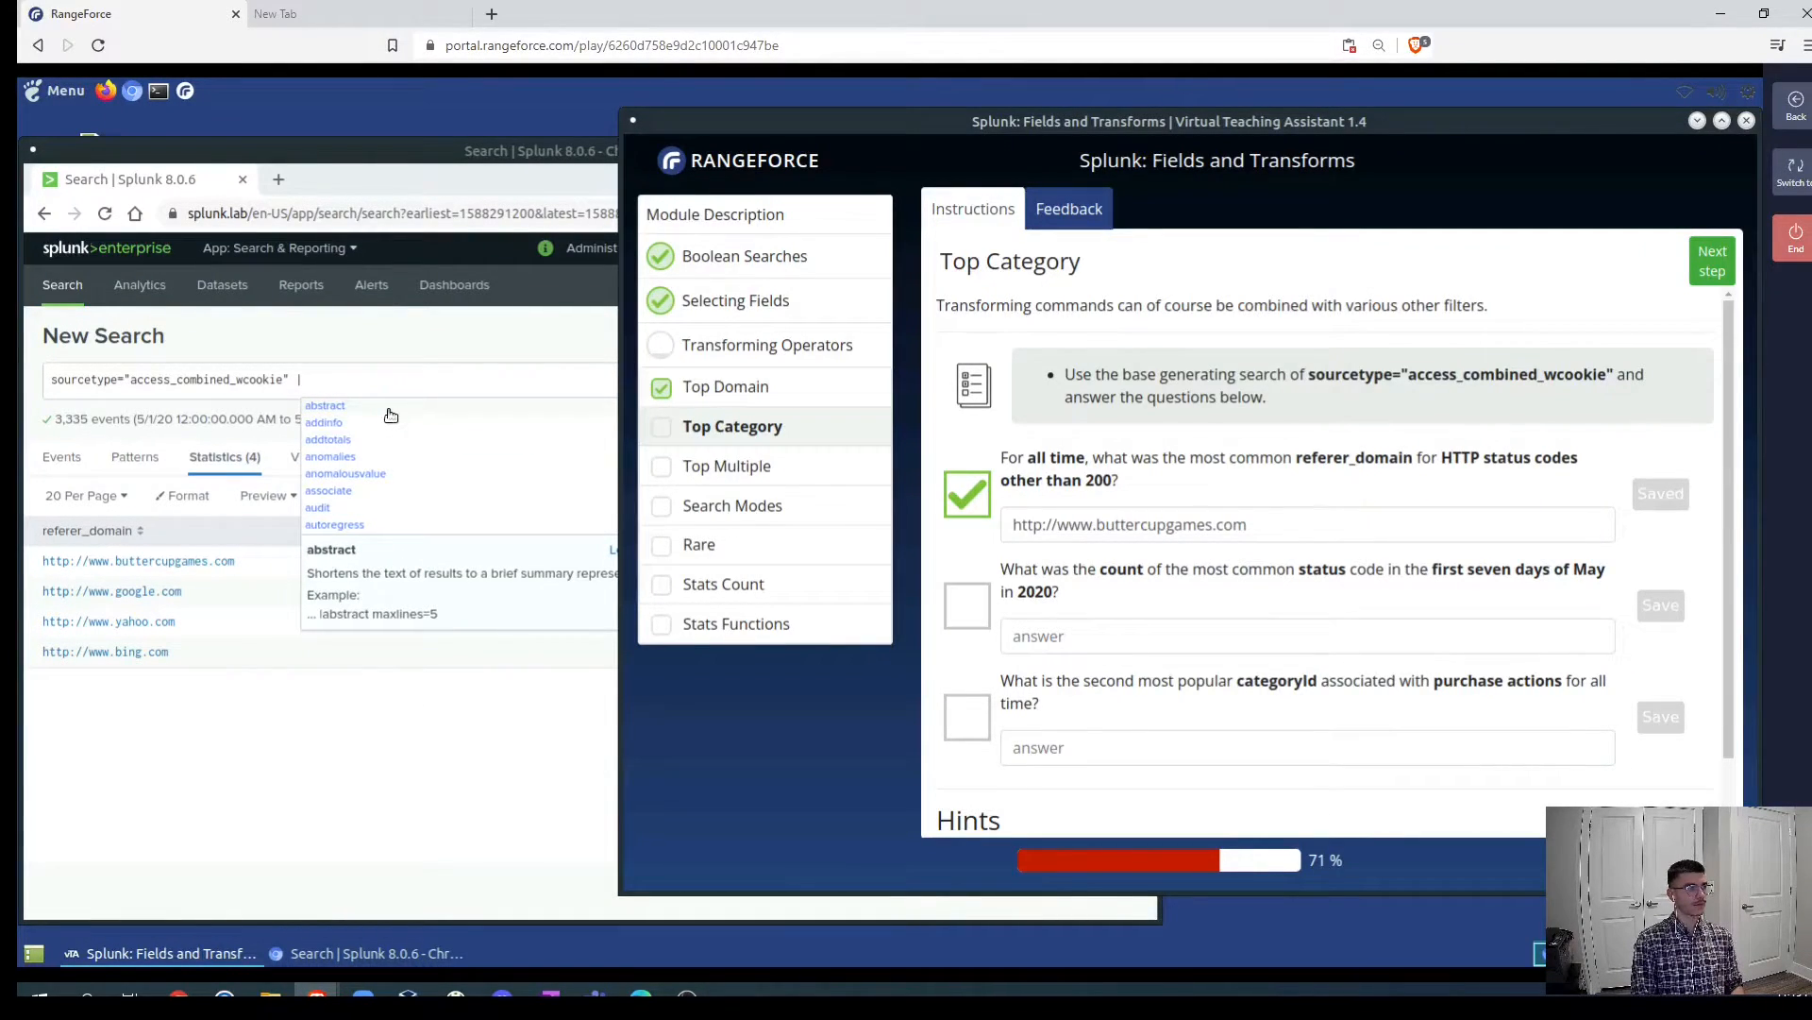
click(330, 378)
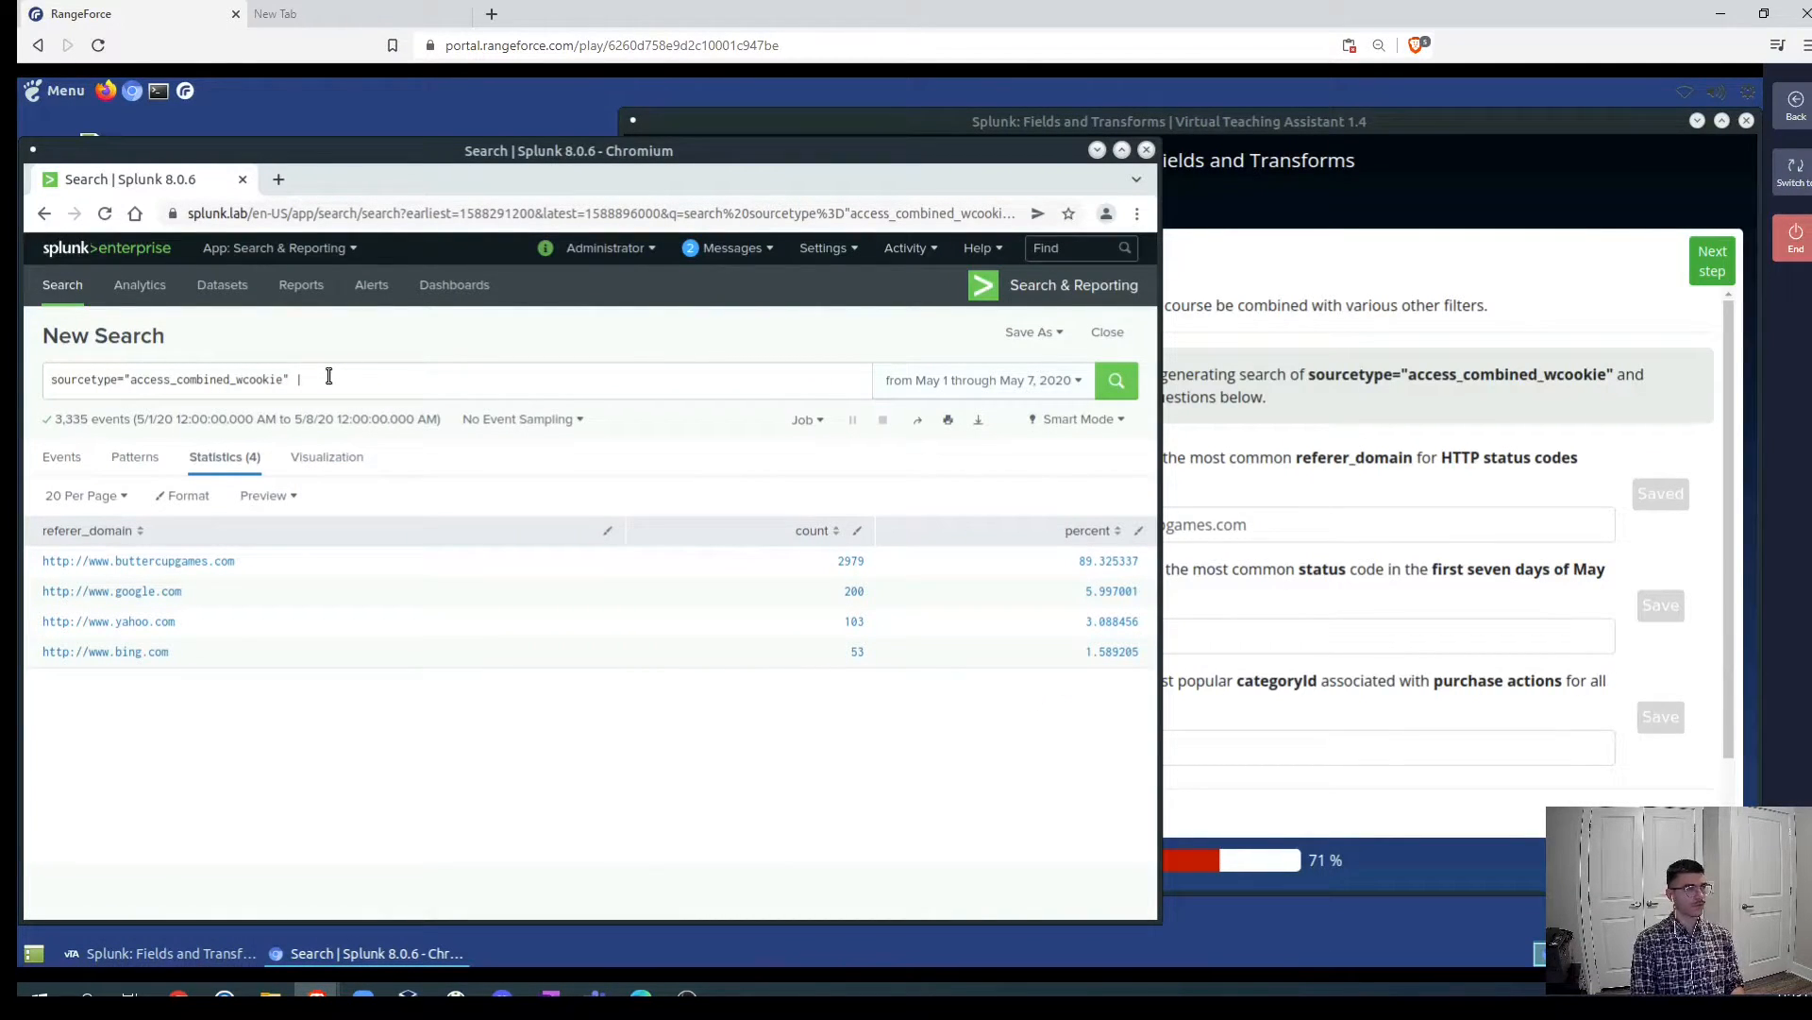
click(347, 381)
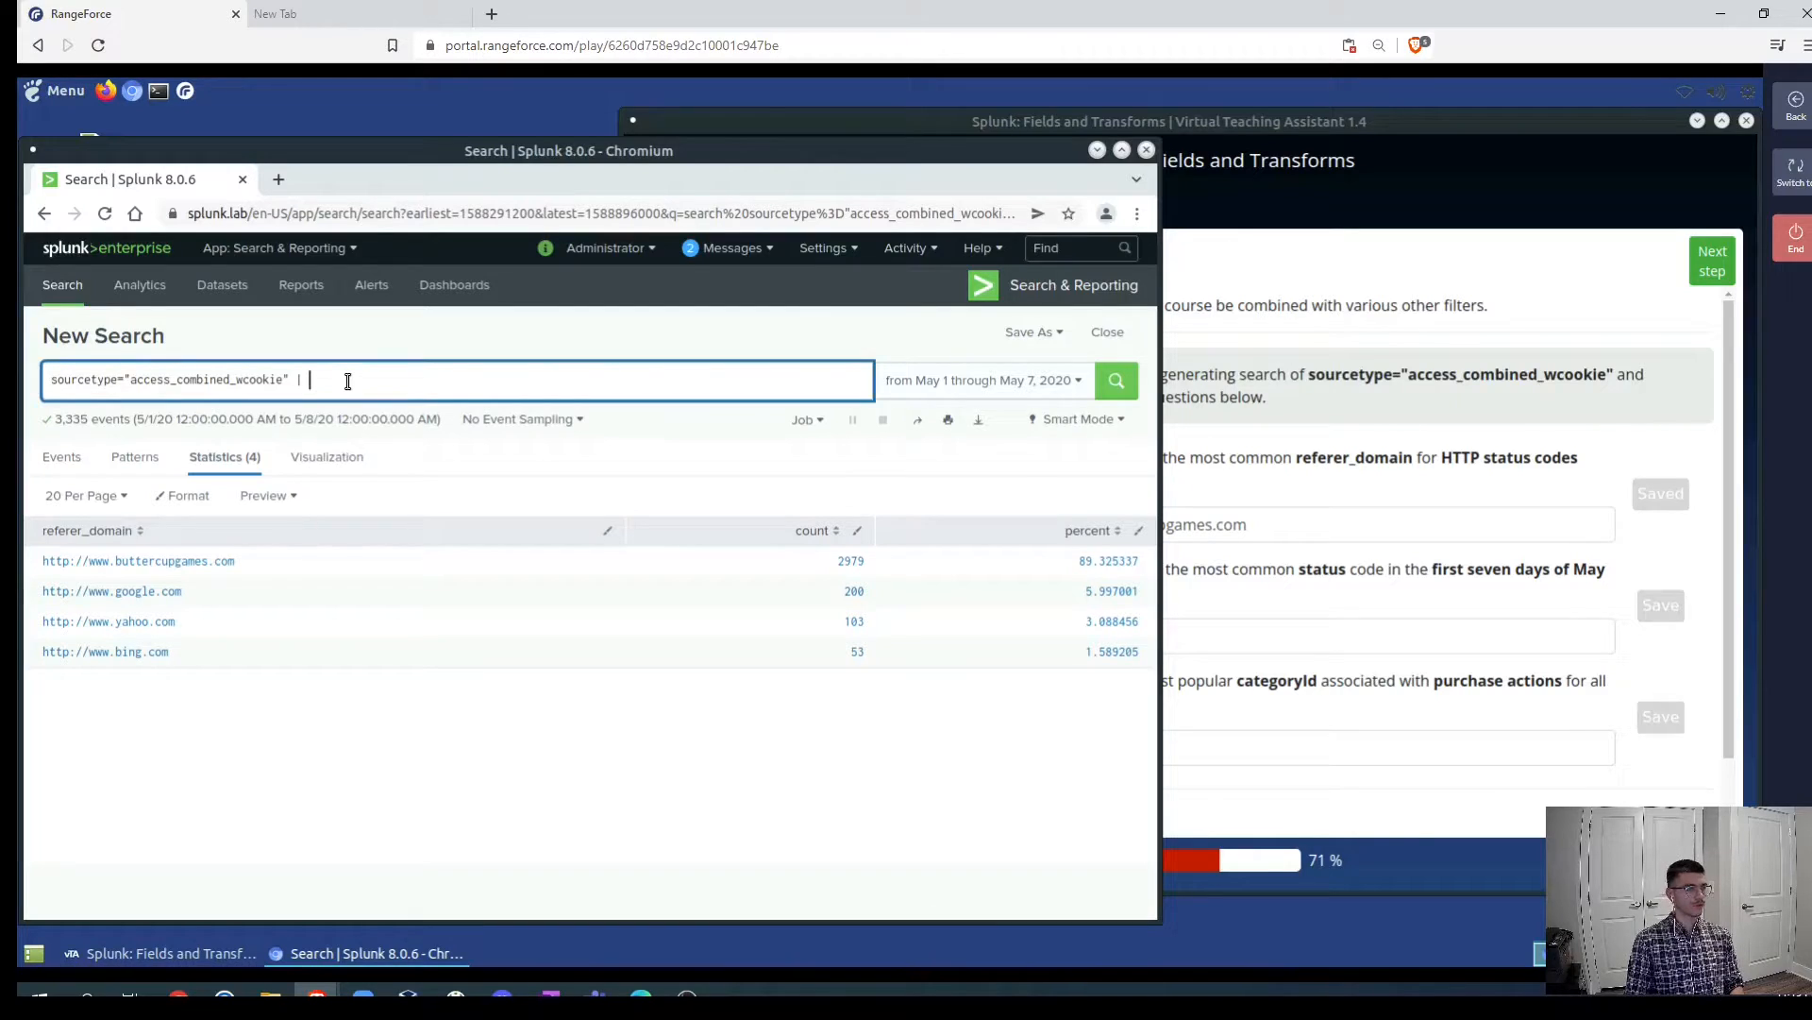
text(TOP)
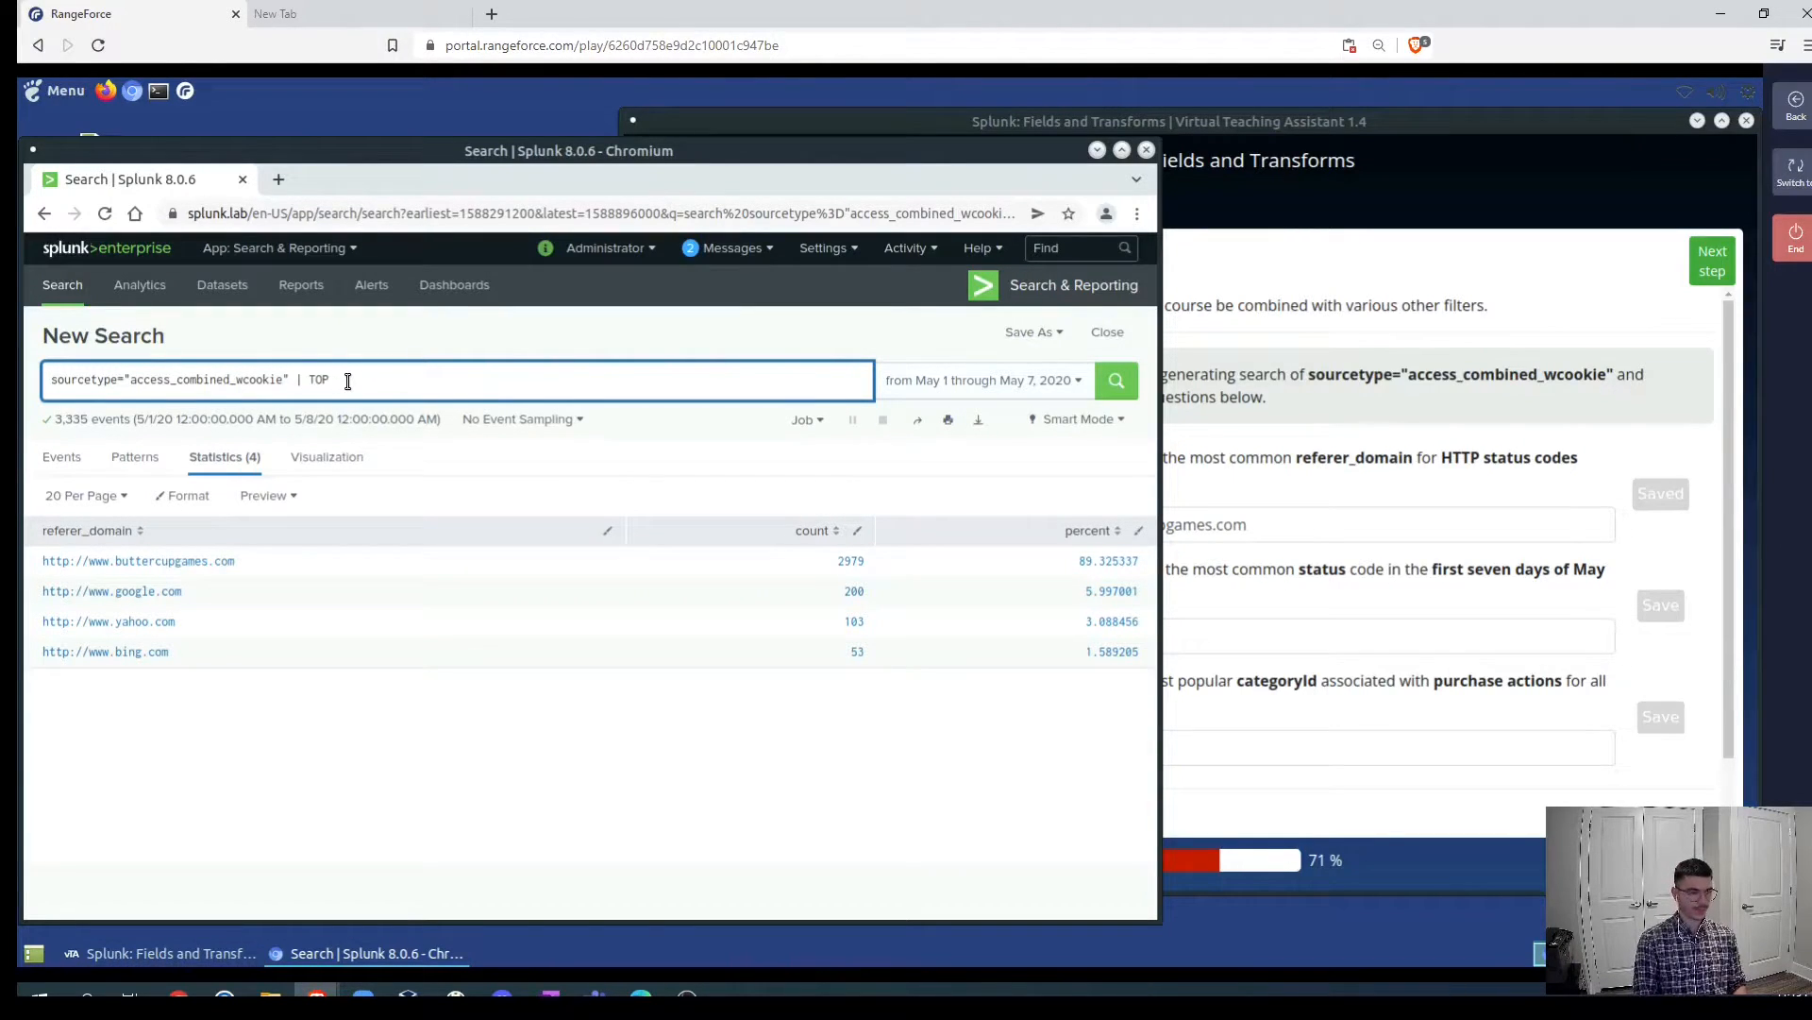
text( STAT)
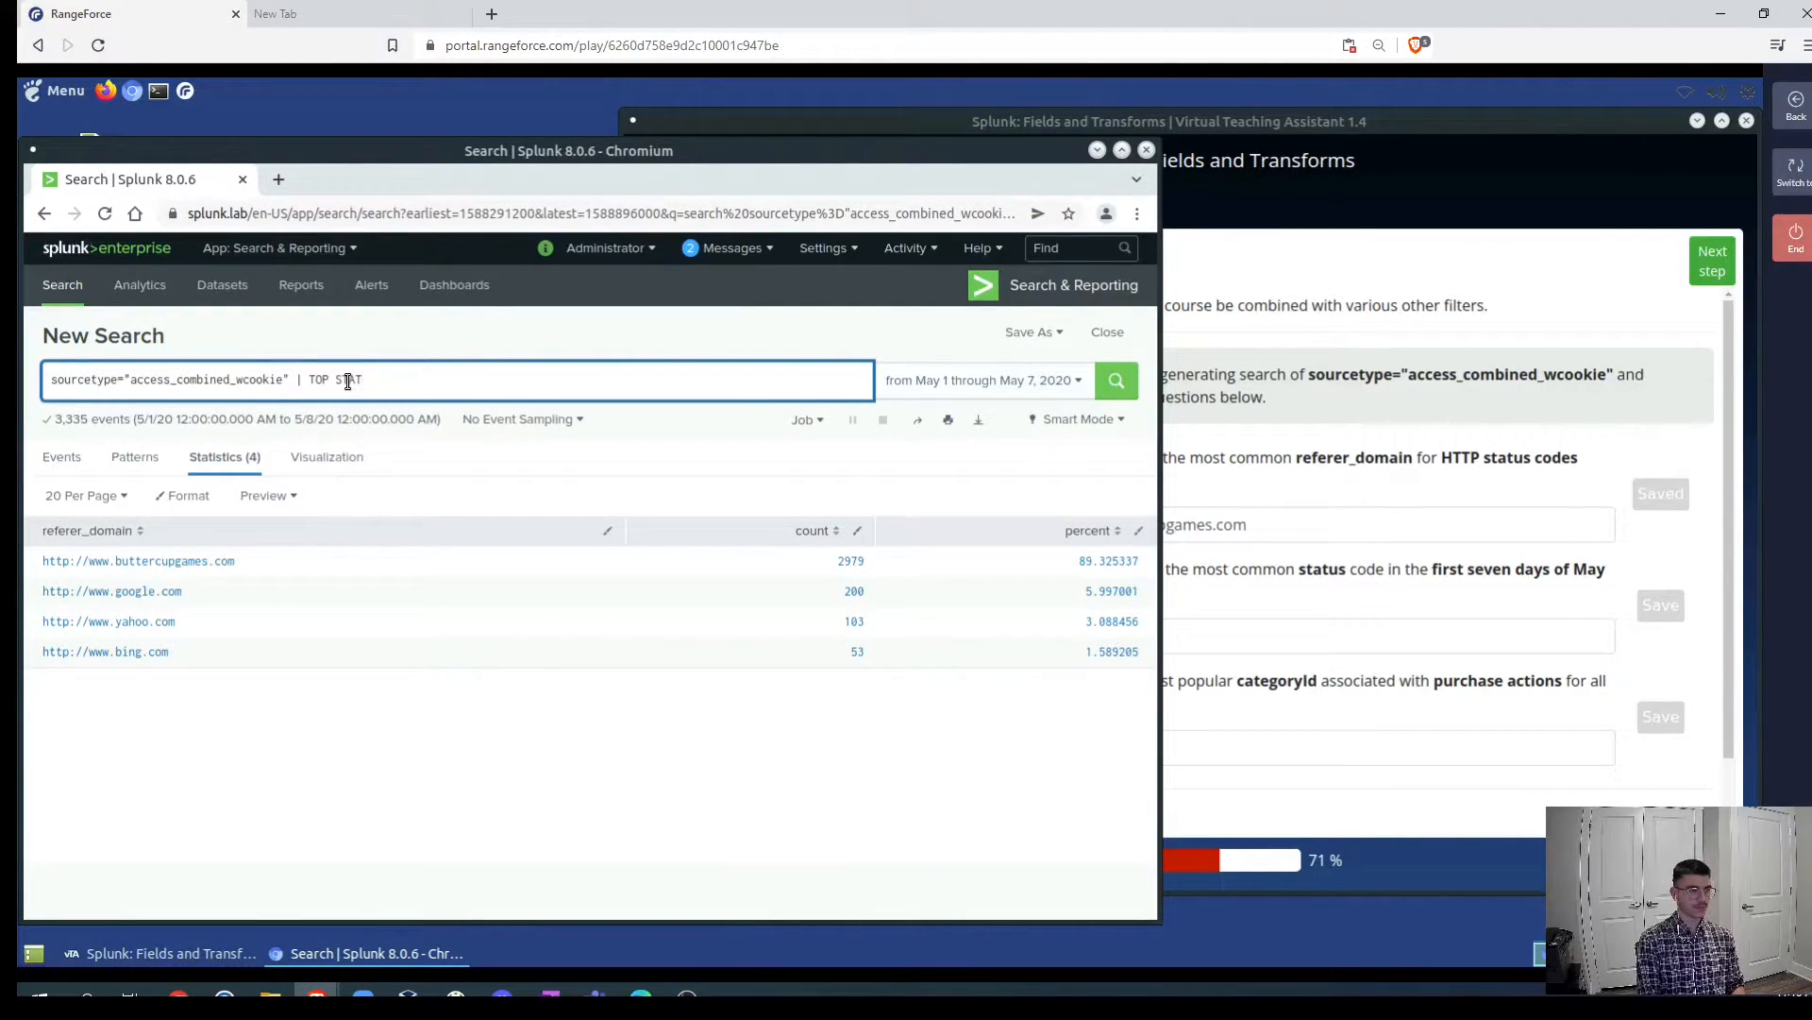
key(BackSpace)
key(BackSpace)
key(BackSpace)
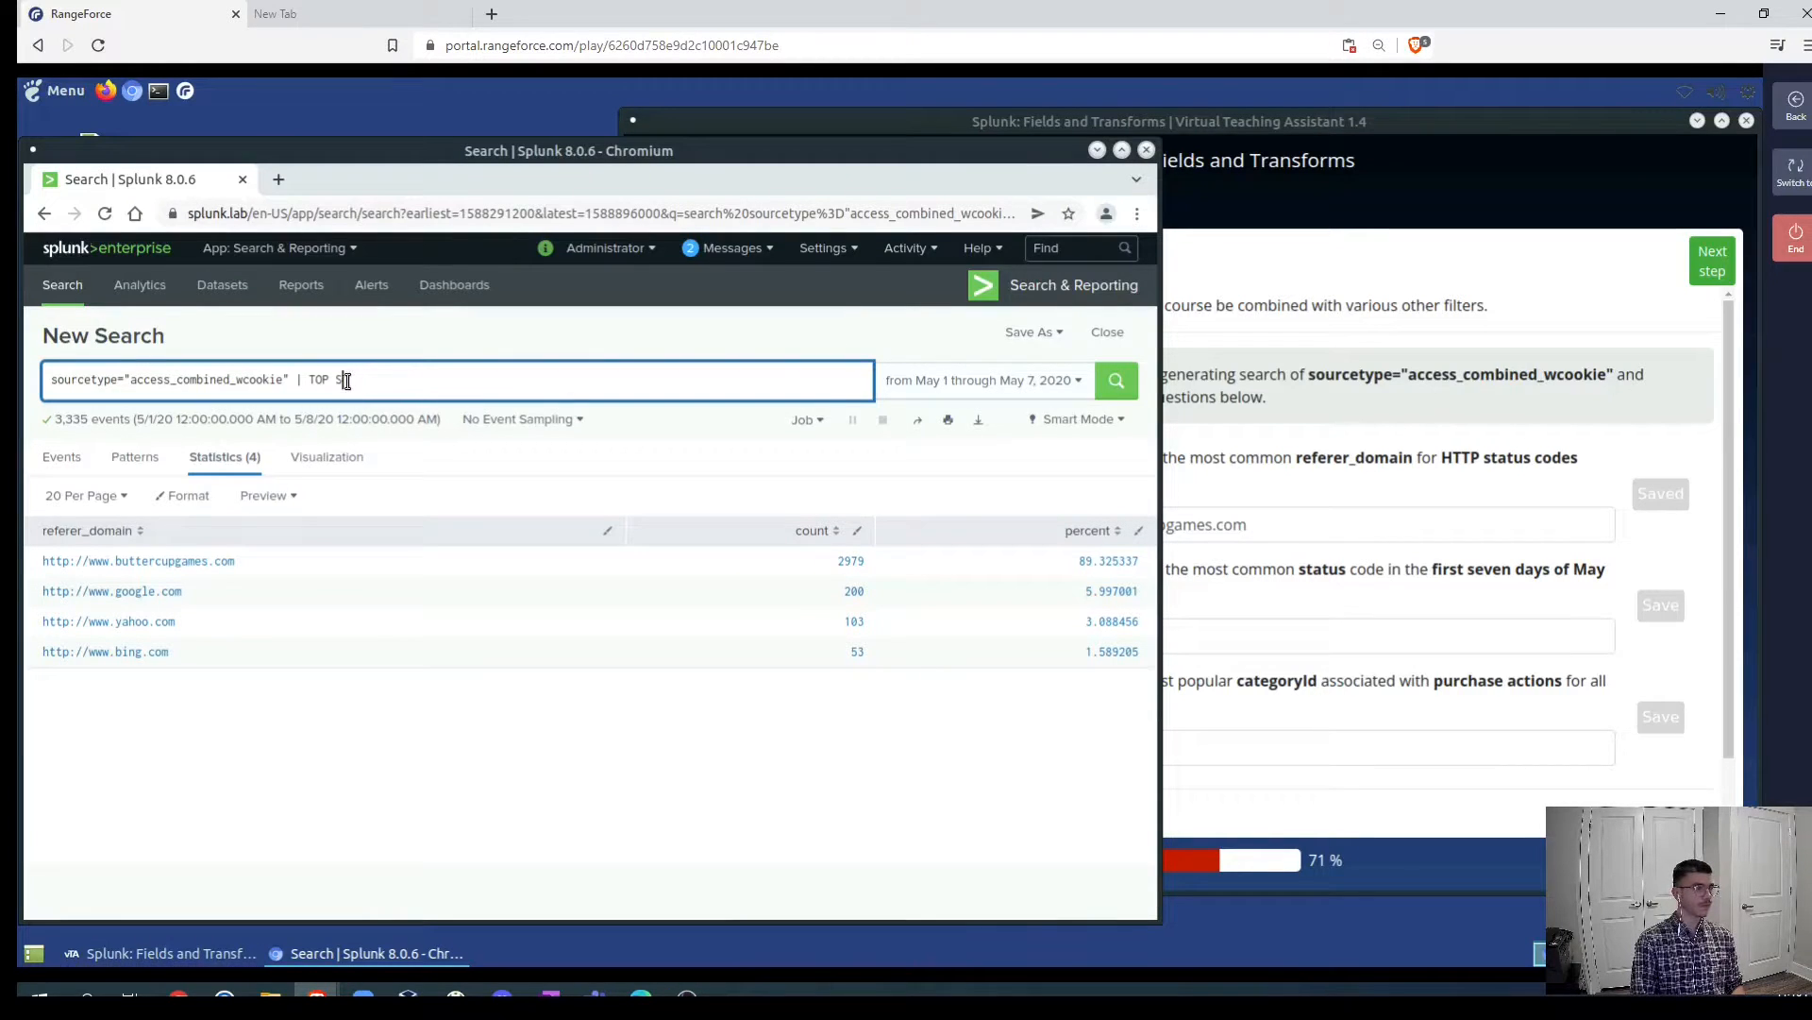
key(BackSpace)
key(BackSpace)
- Complete the query with top status after the pipe and run the search
text(top)
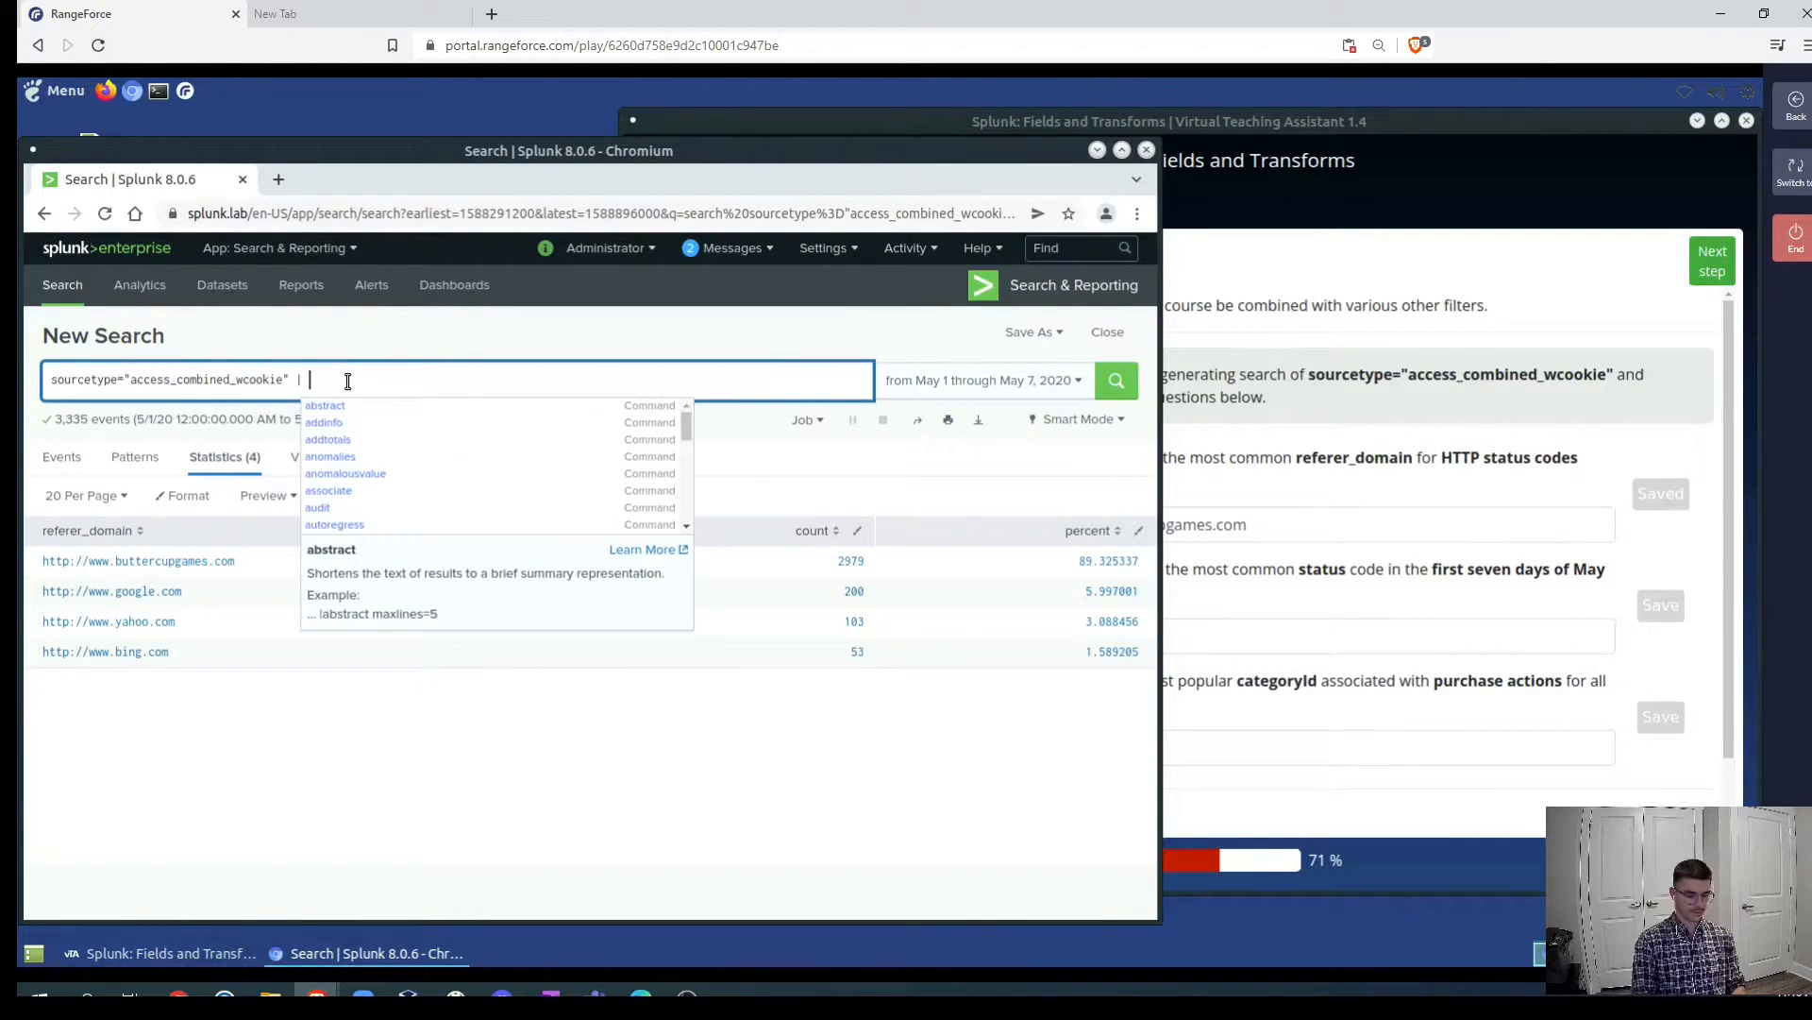
text( status)
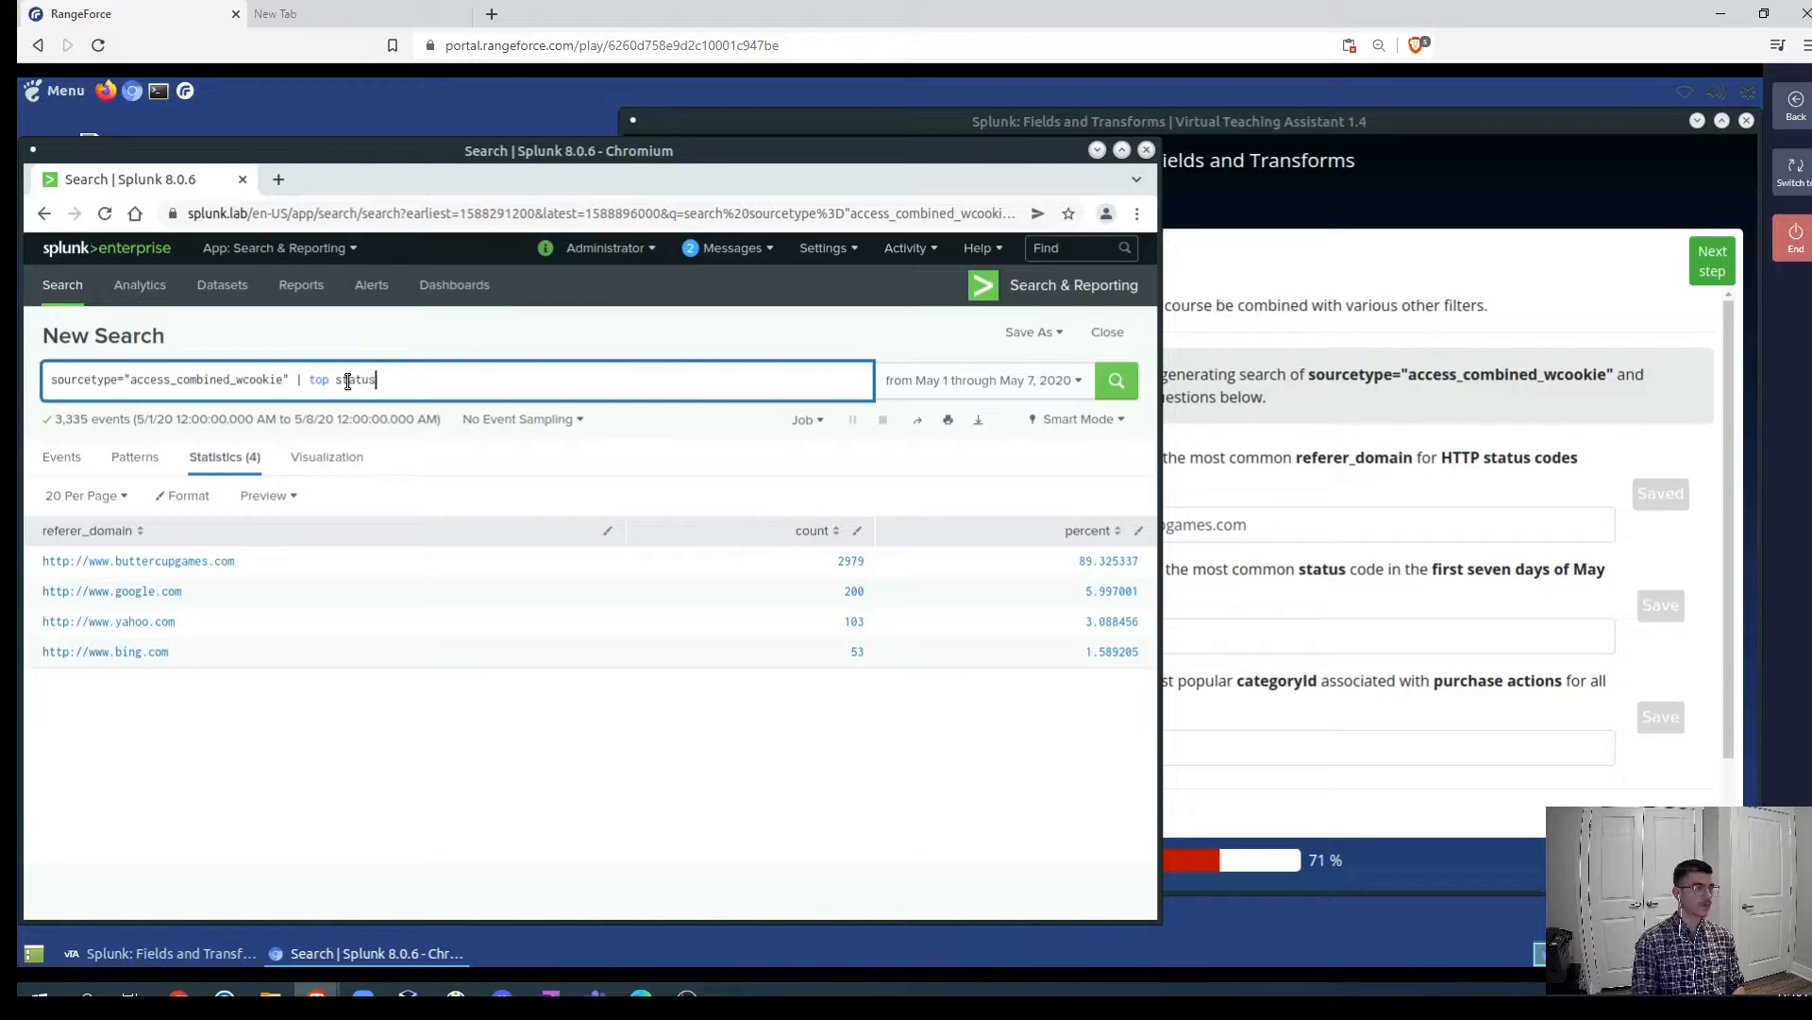
key(Return)
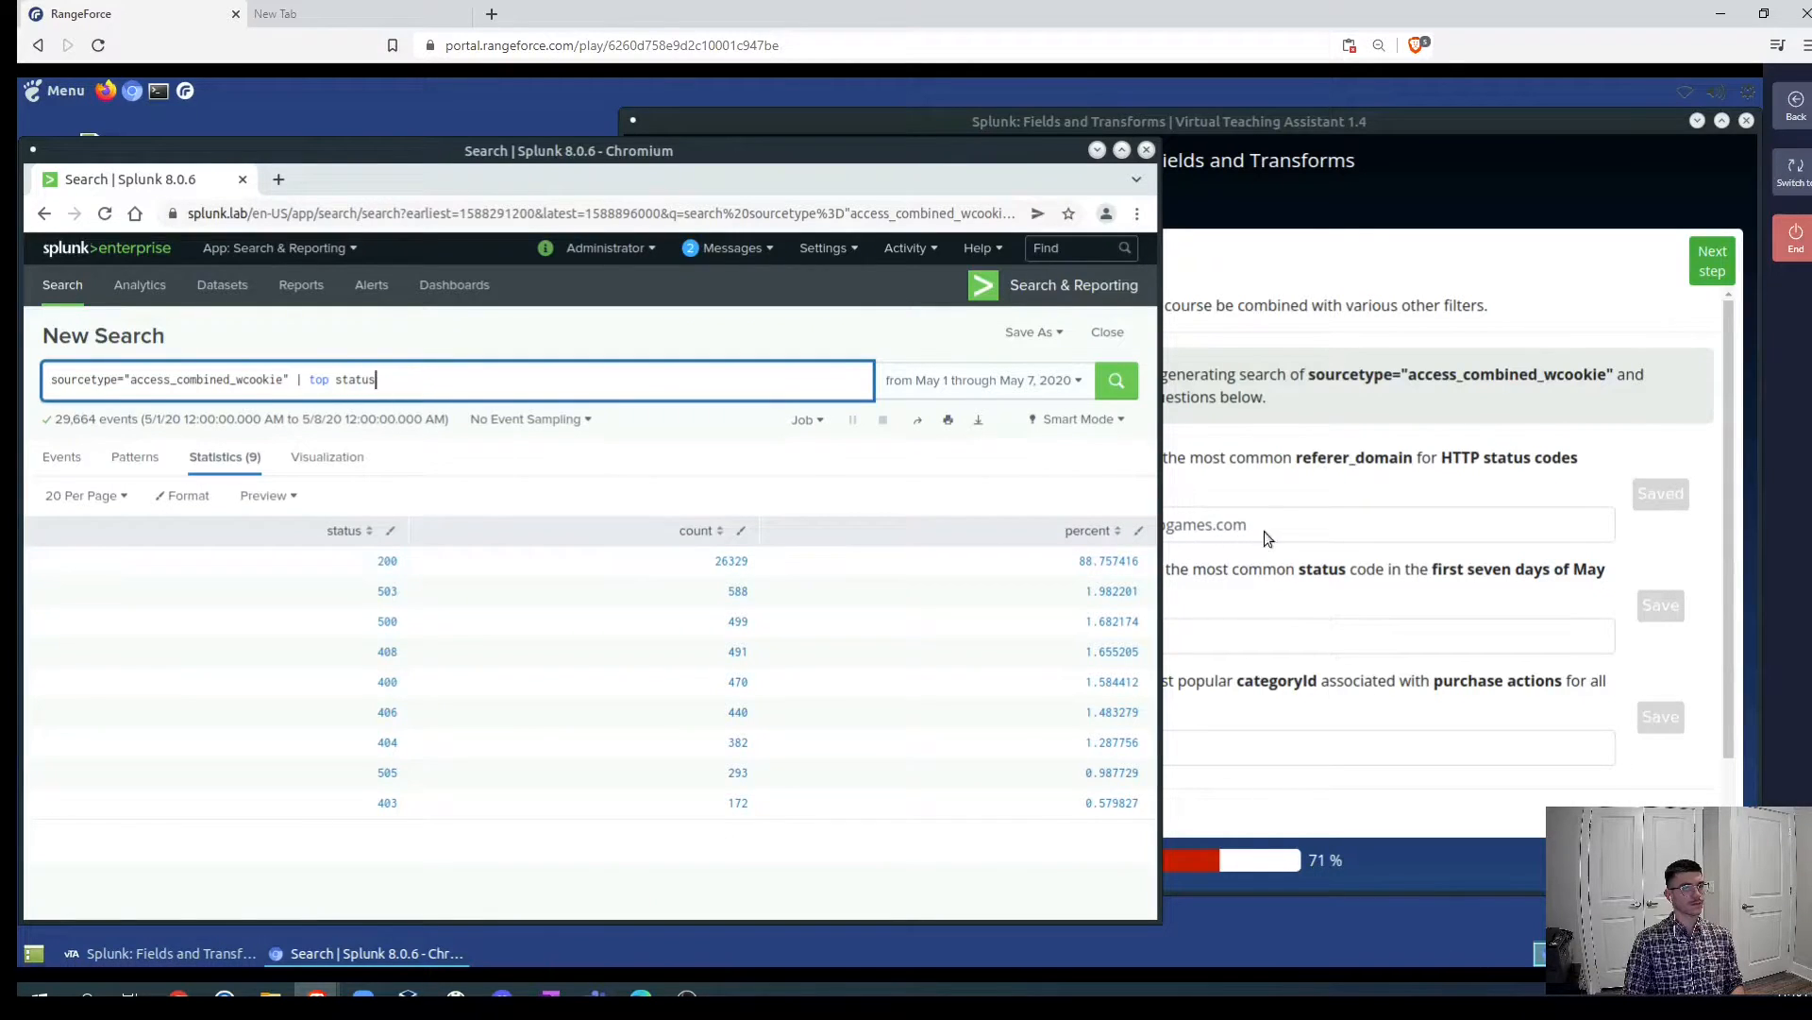
- Answer the second Top Category question with the most common status code's count, 26329, and save it
click(1347, 599)
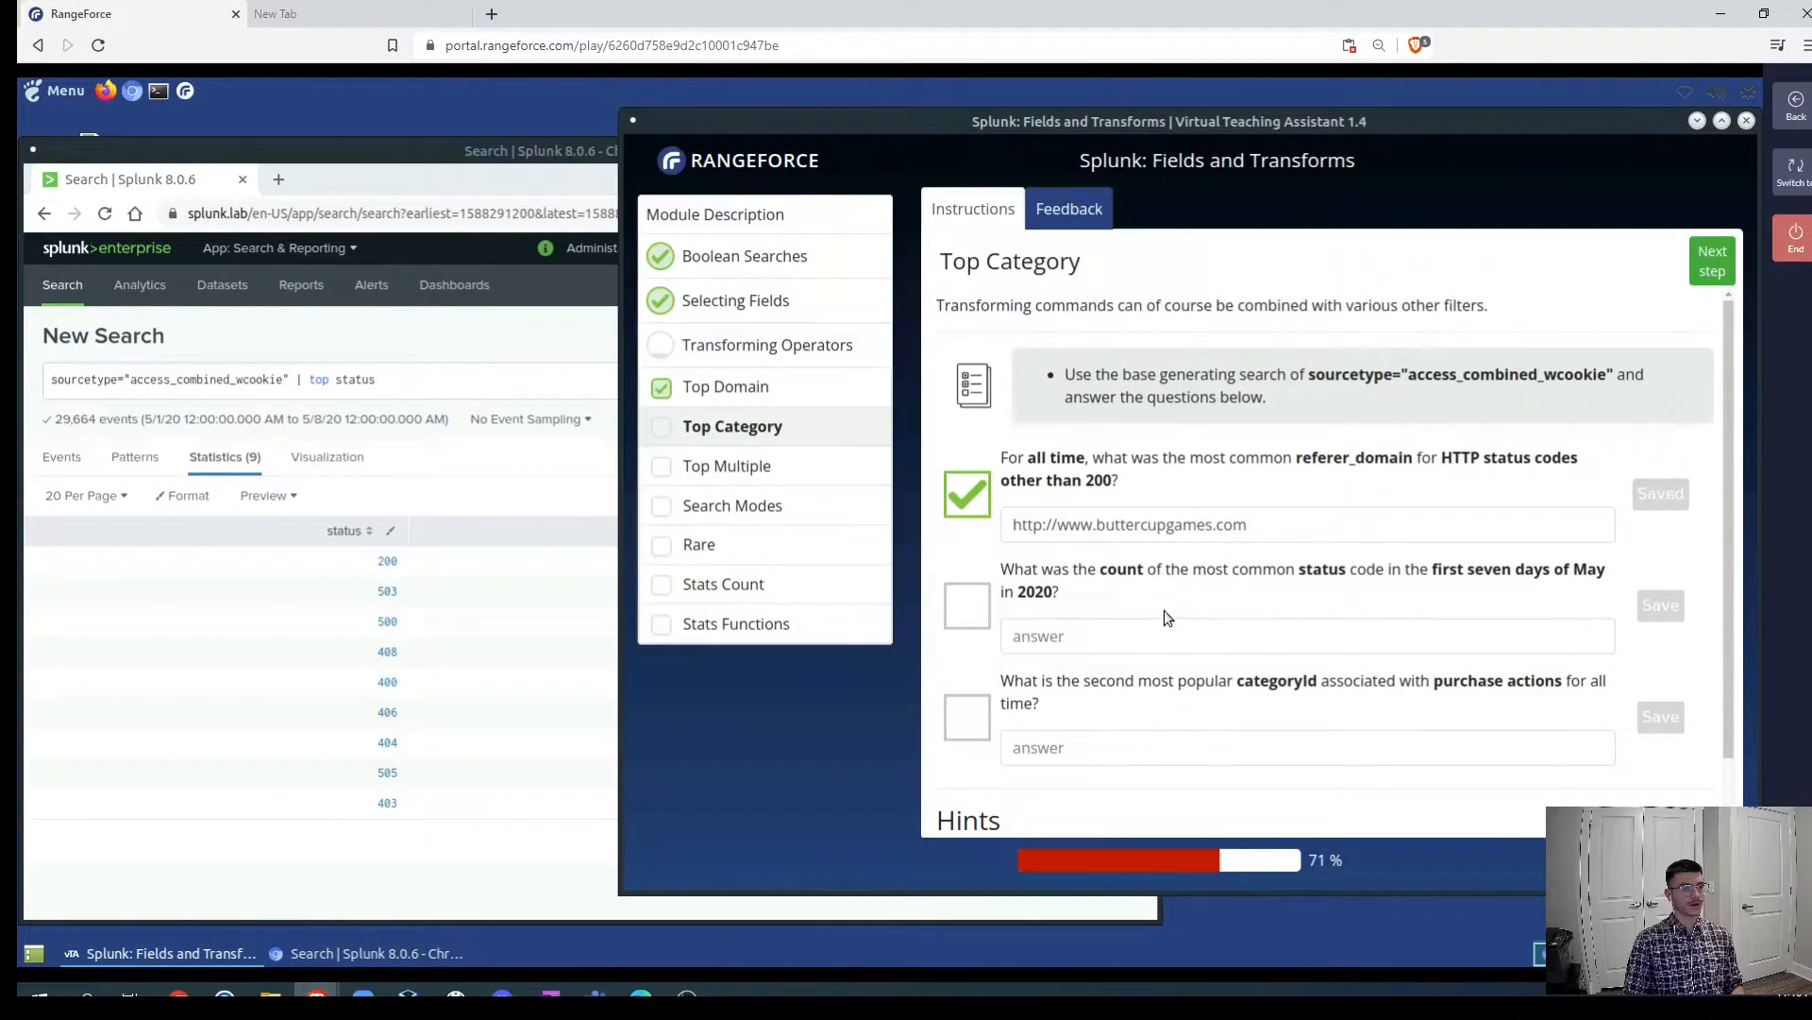
click(209, 849)
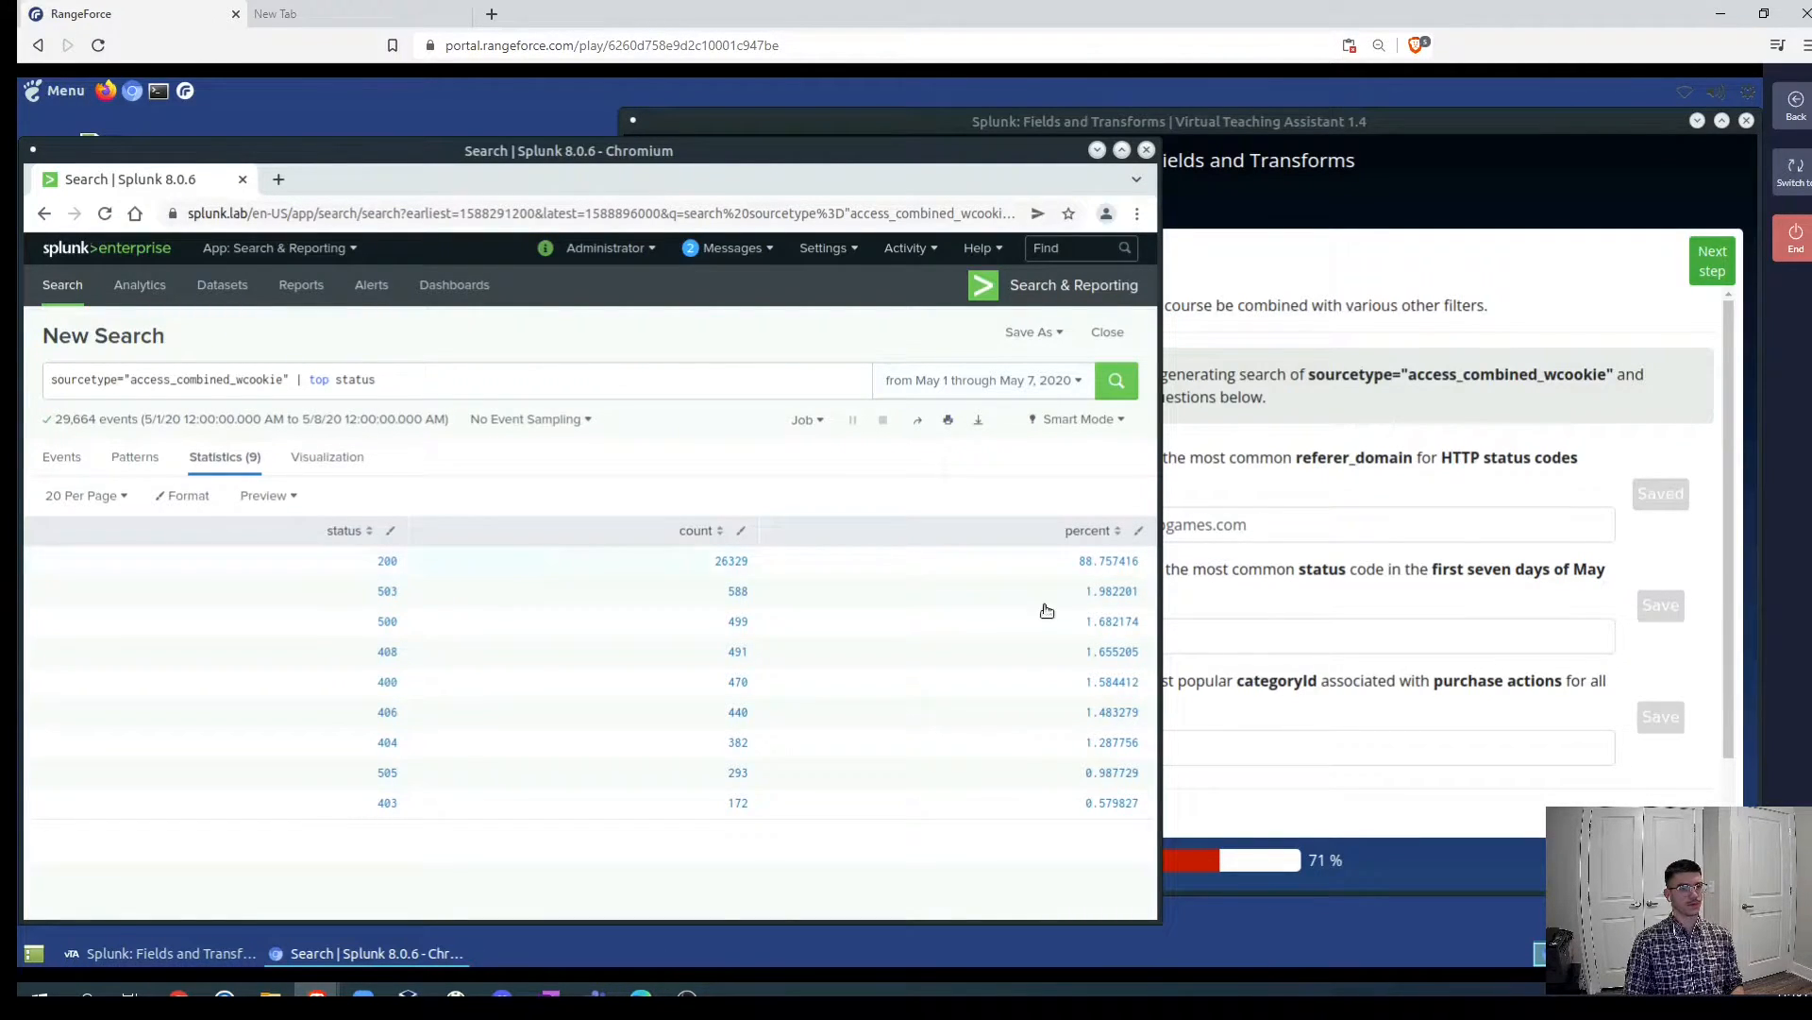
click(1215, 641)
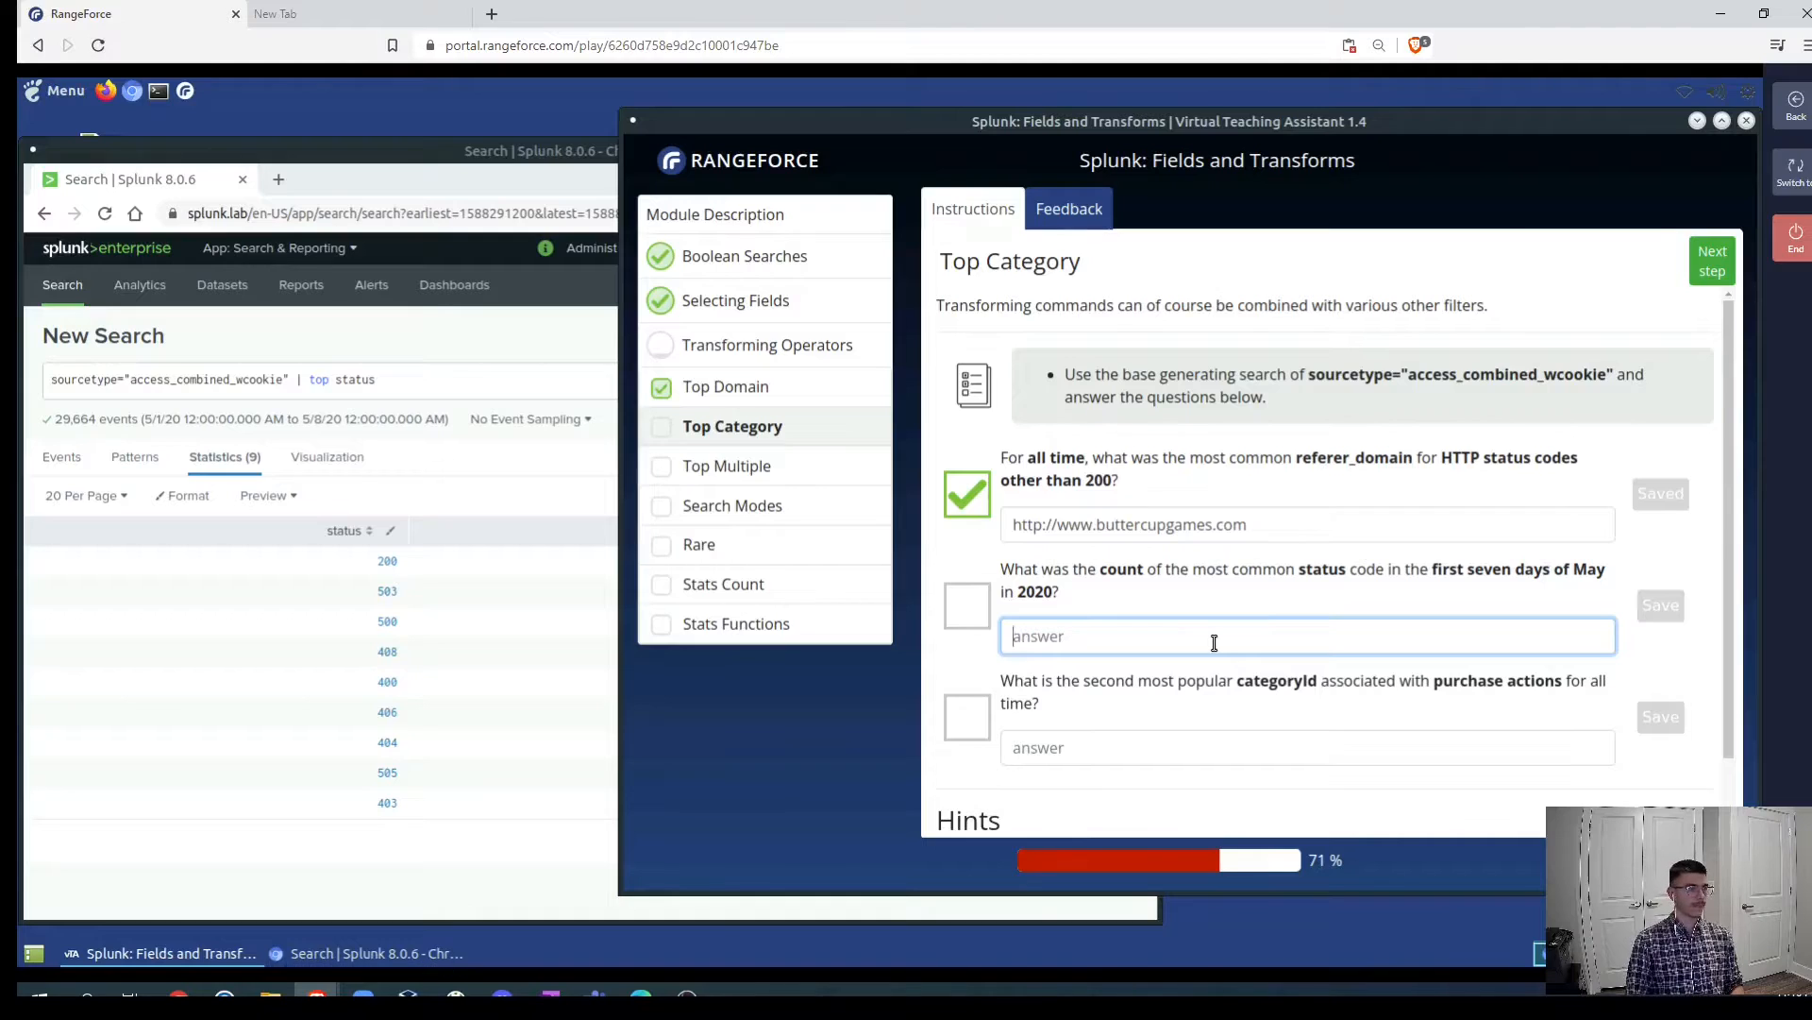
click(525, 461)
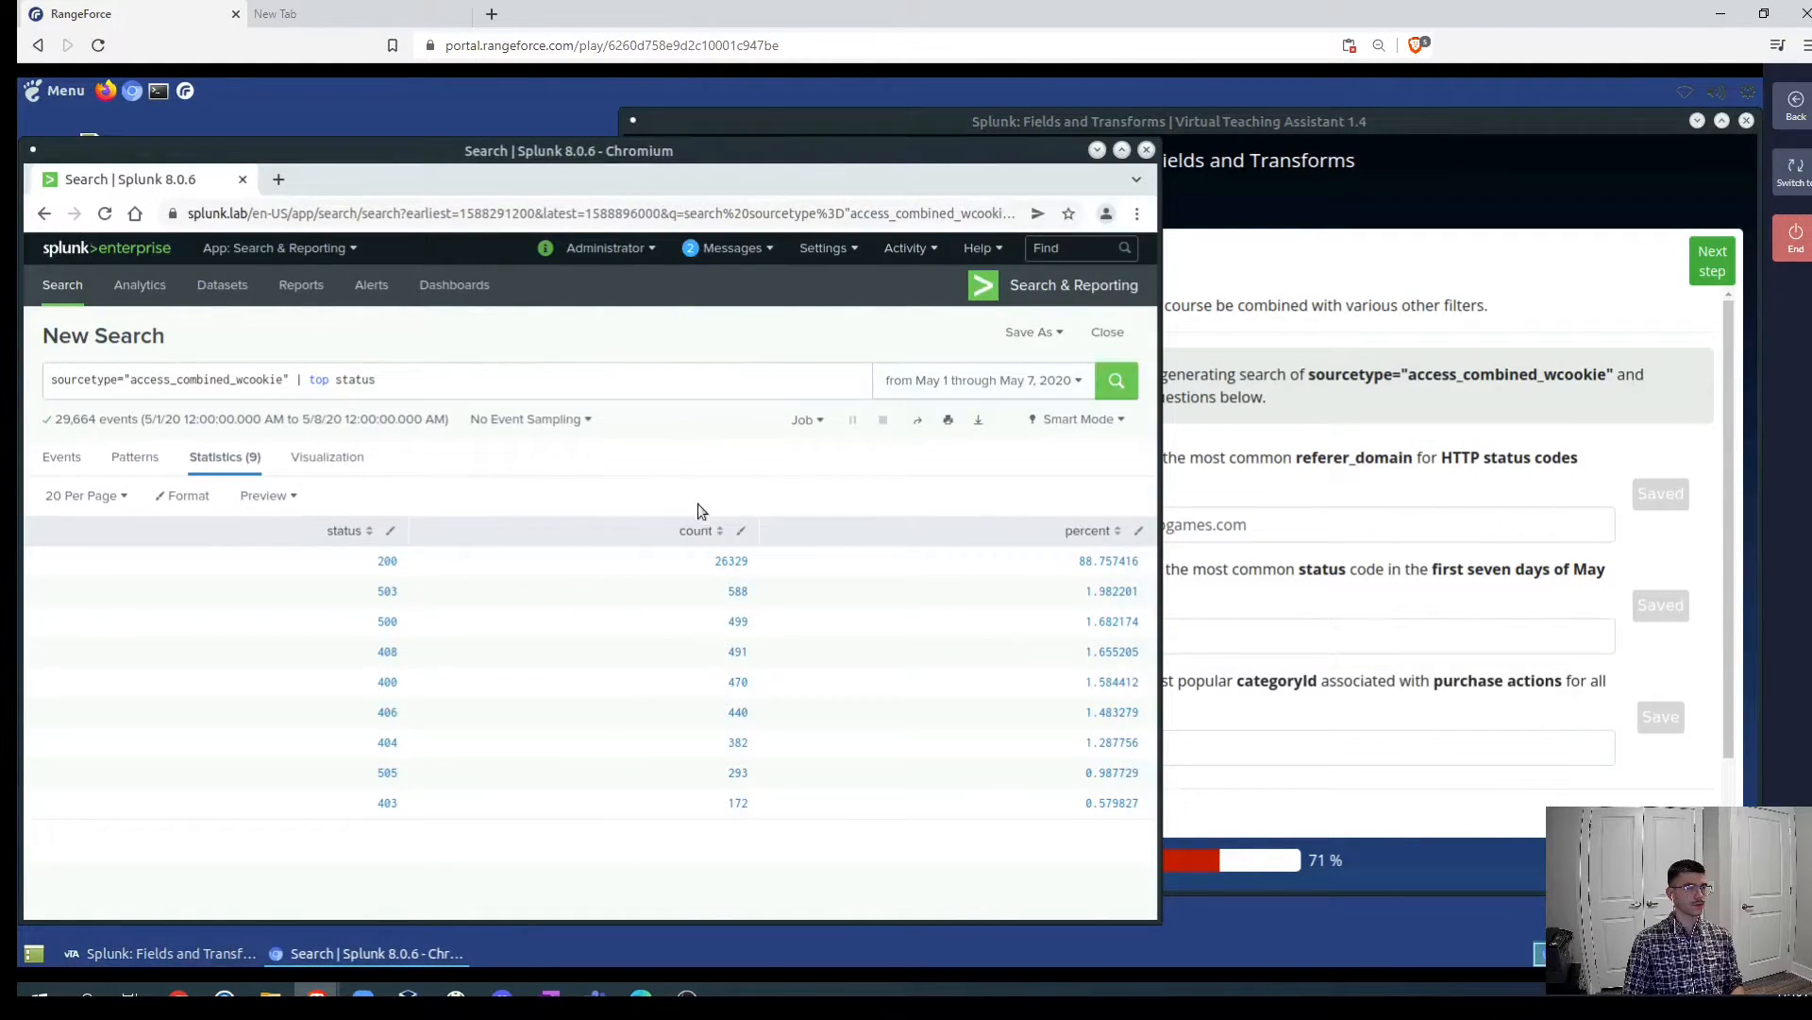
click(1258, 628)
text(26329)
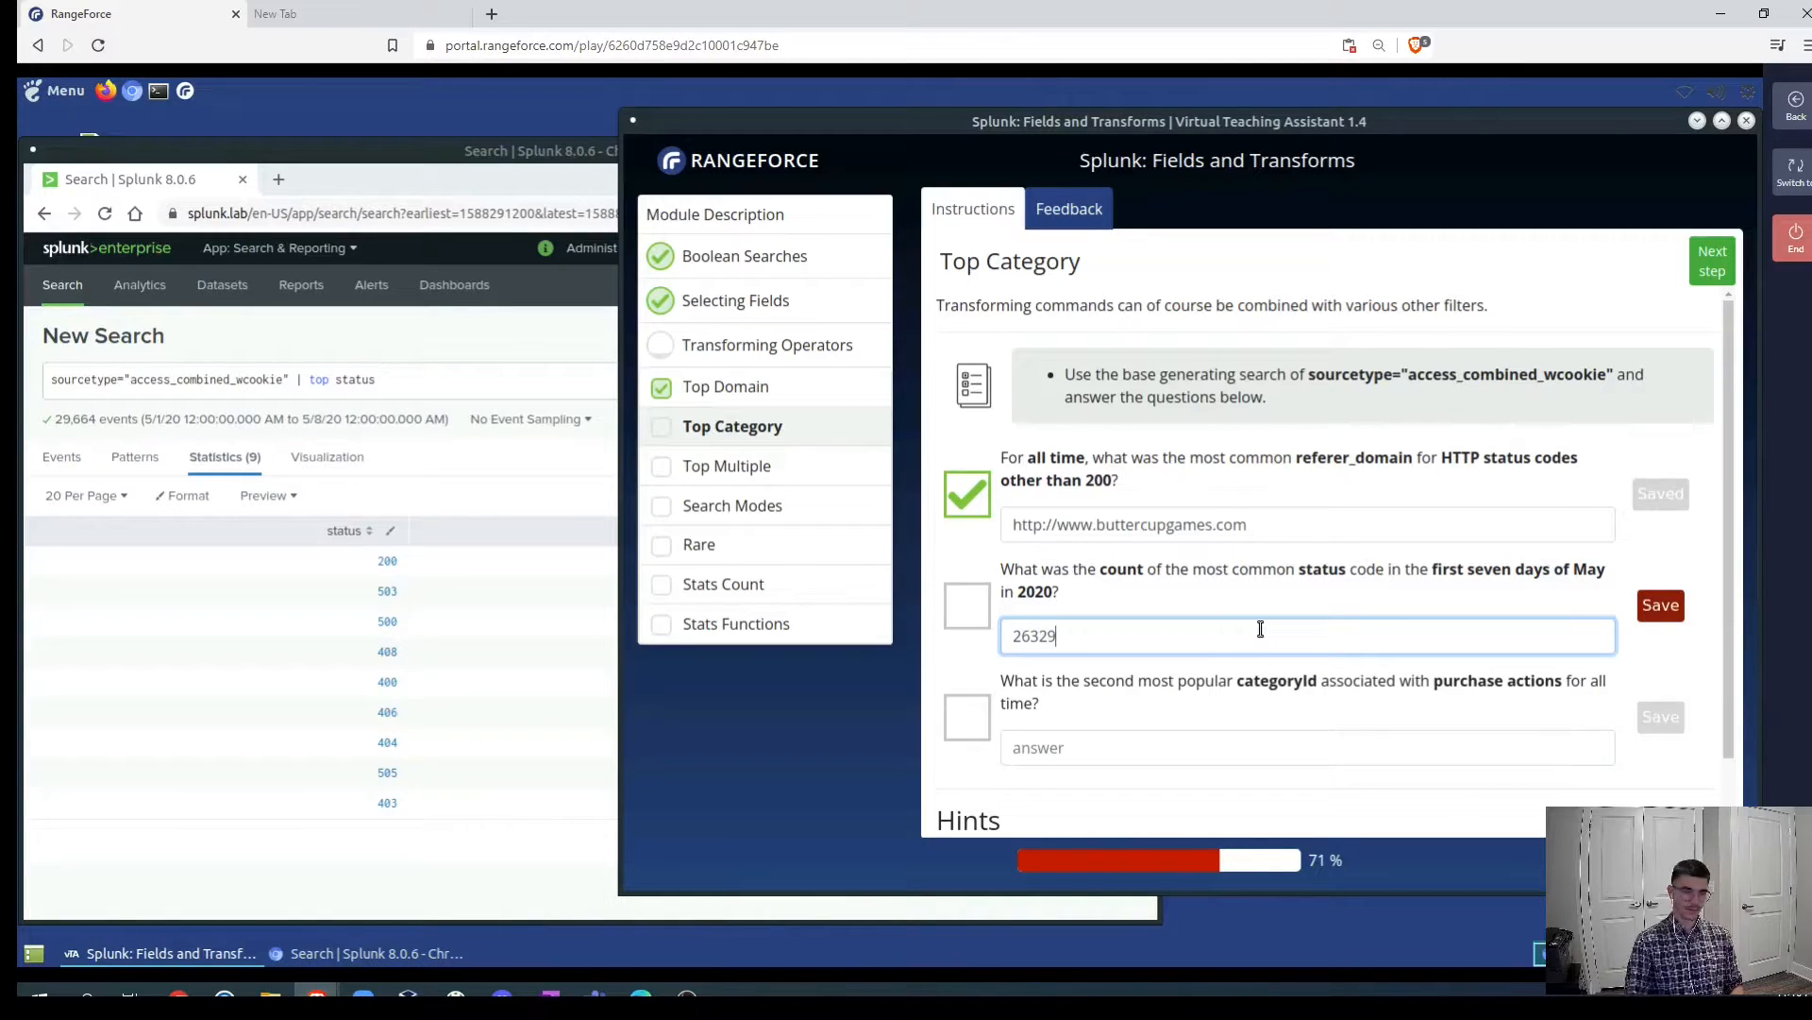
key(Return)
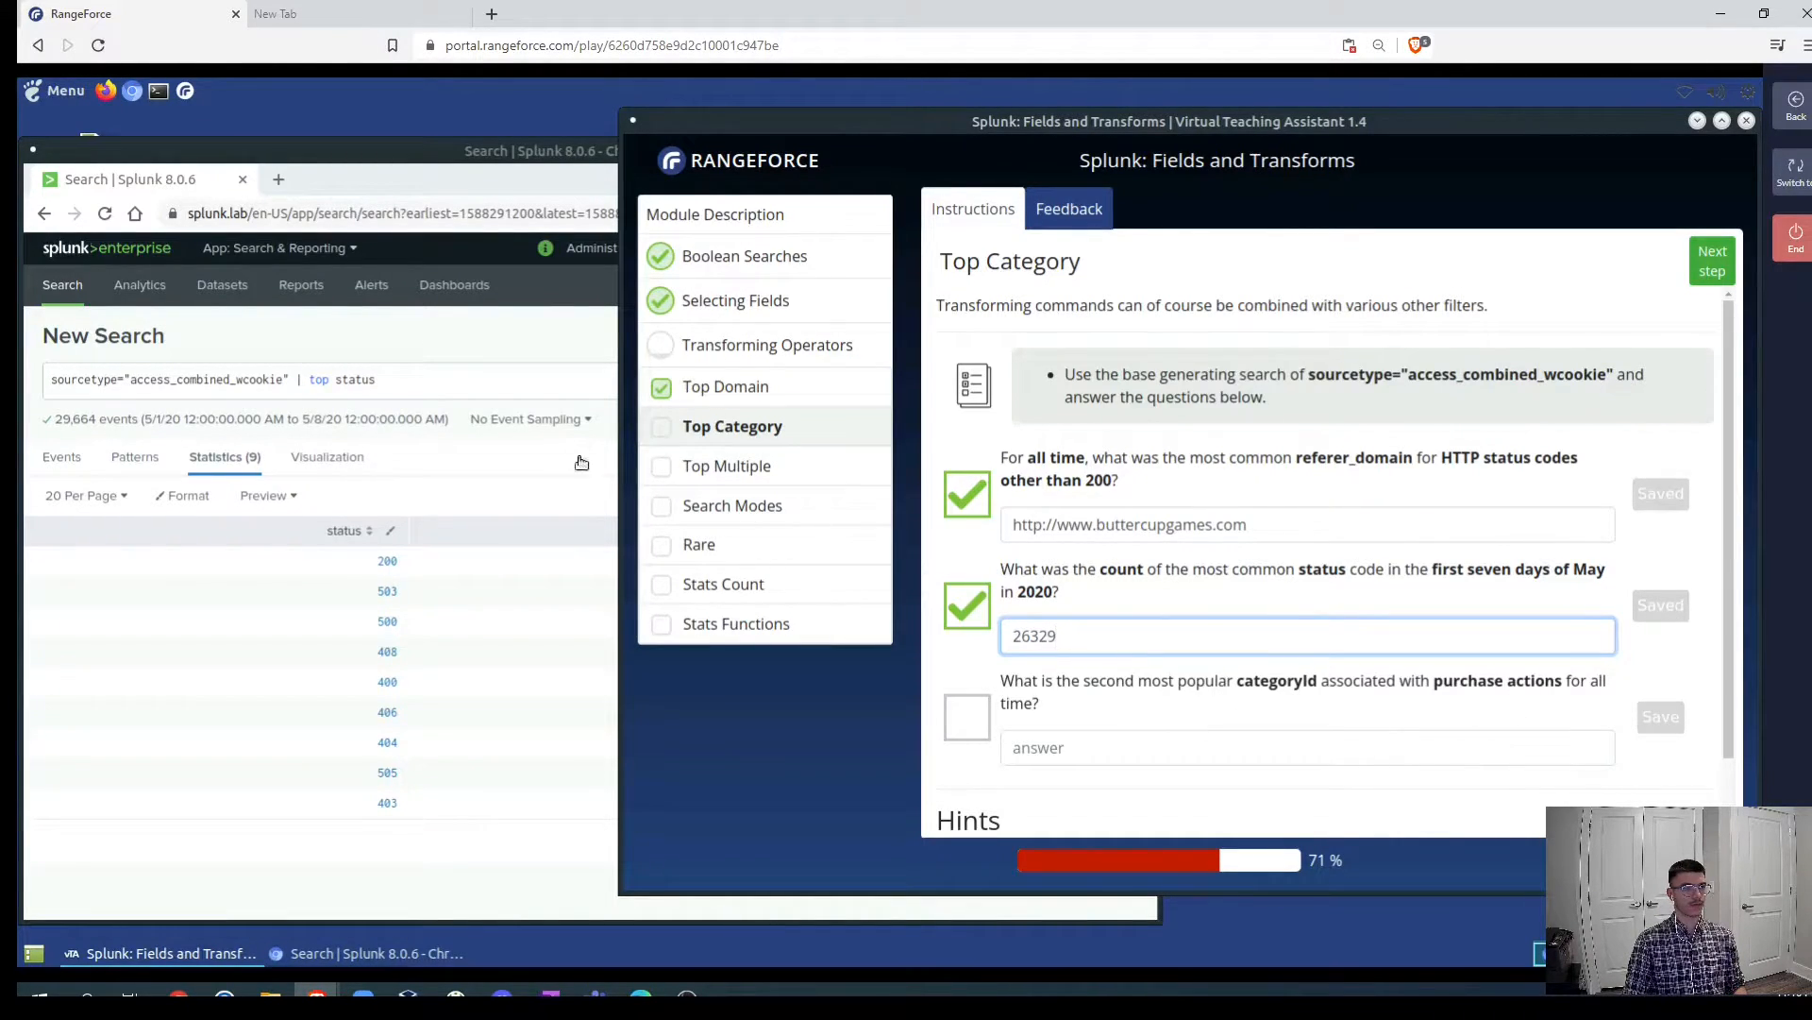
- Replace status with categoryId action after the top command and run the search
click(419, 378)
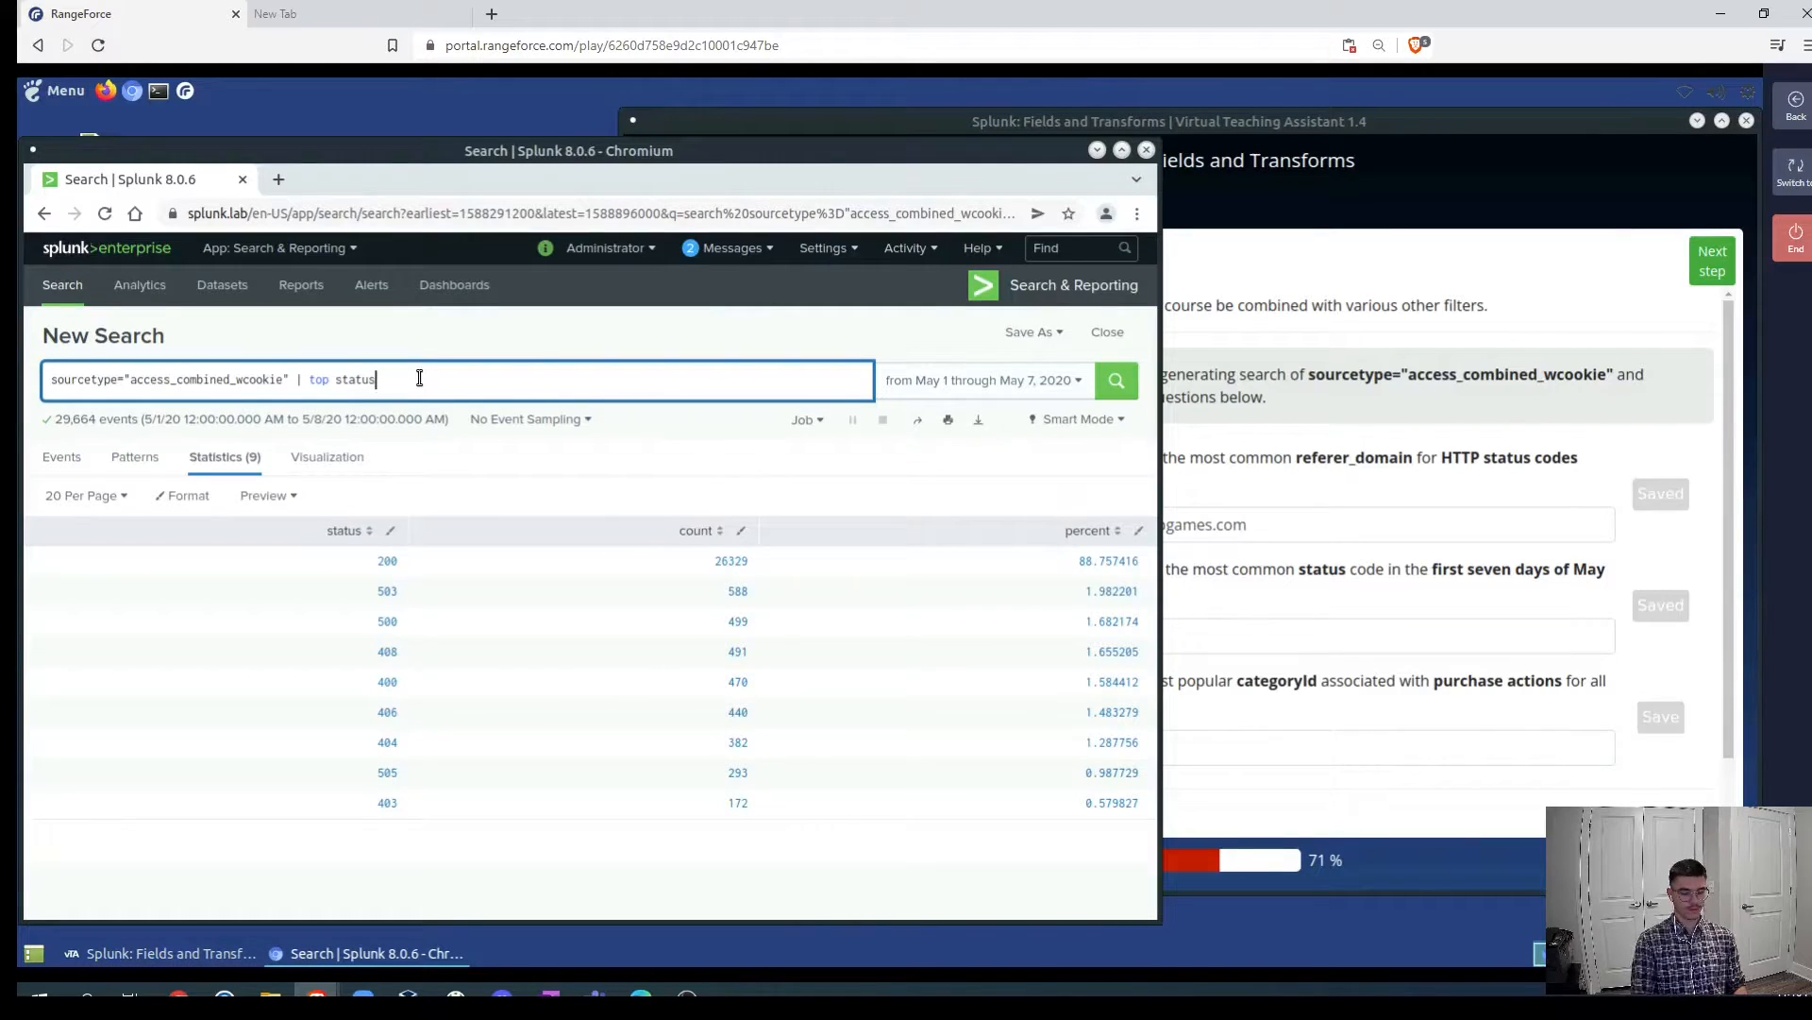
key(BackSpace)
key(BackSpace)
key(BackSpace)
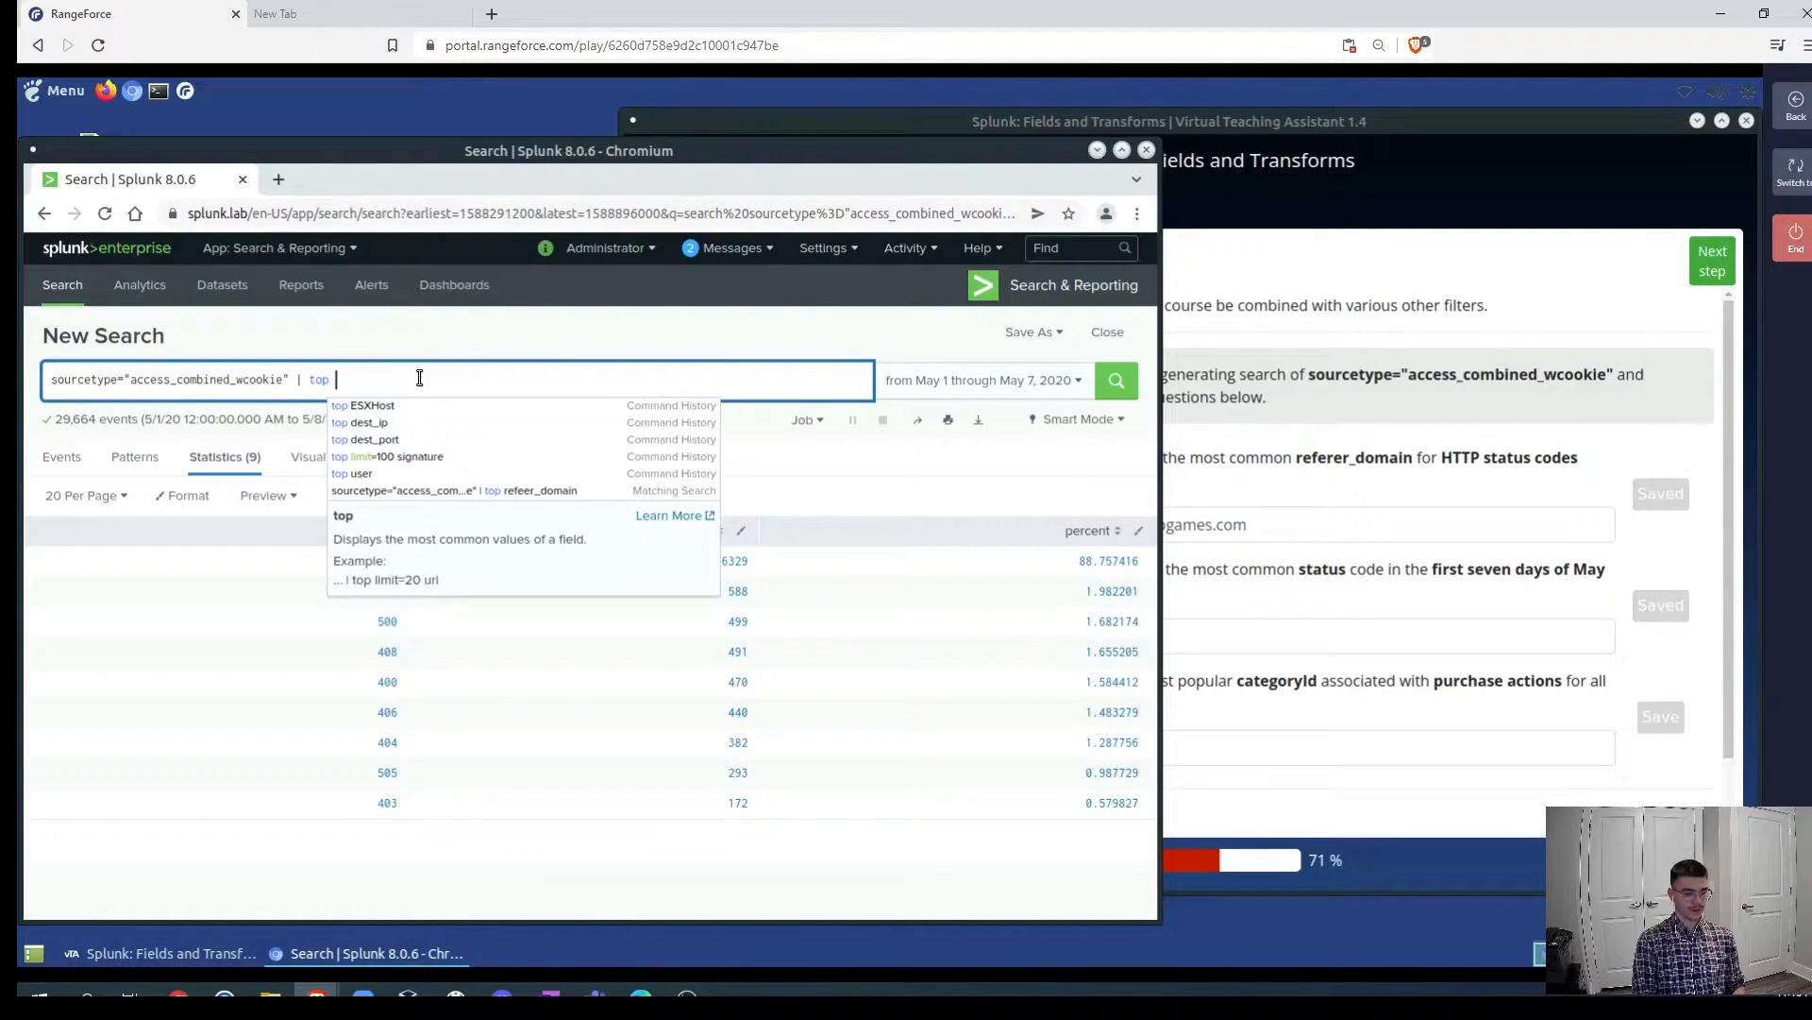
text(categfo)
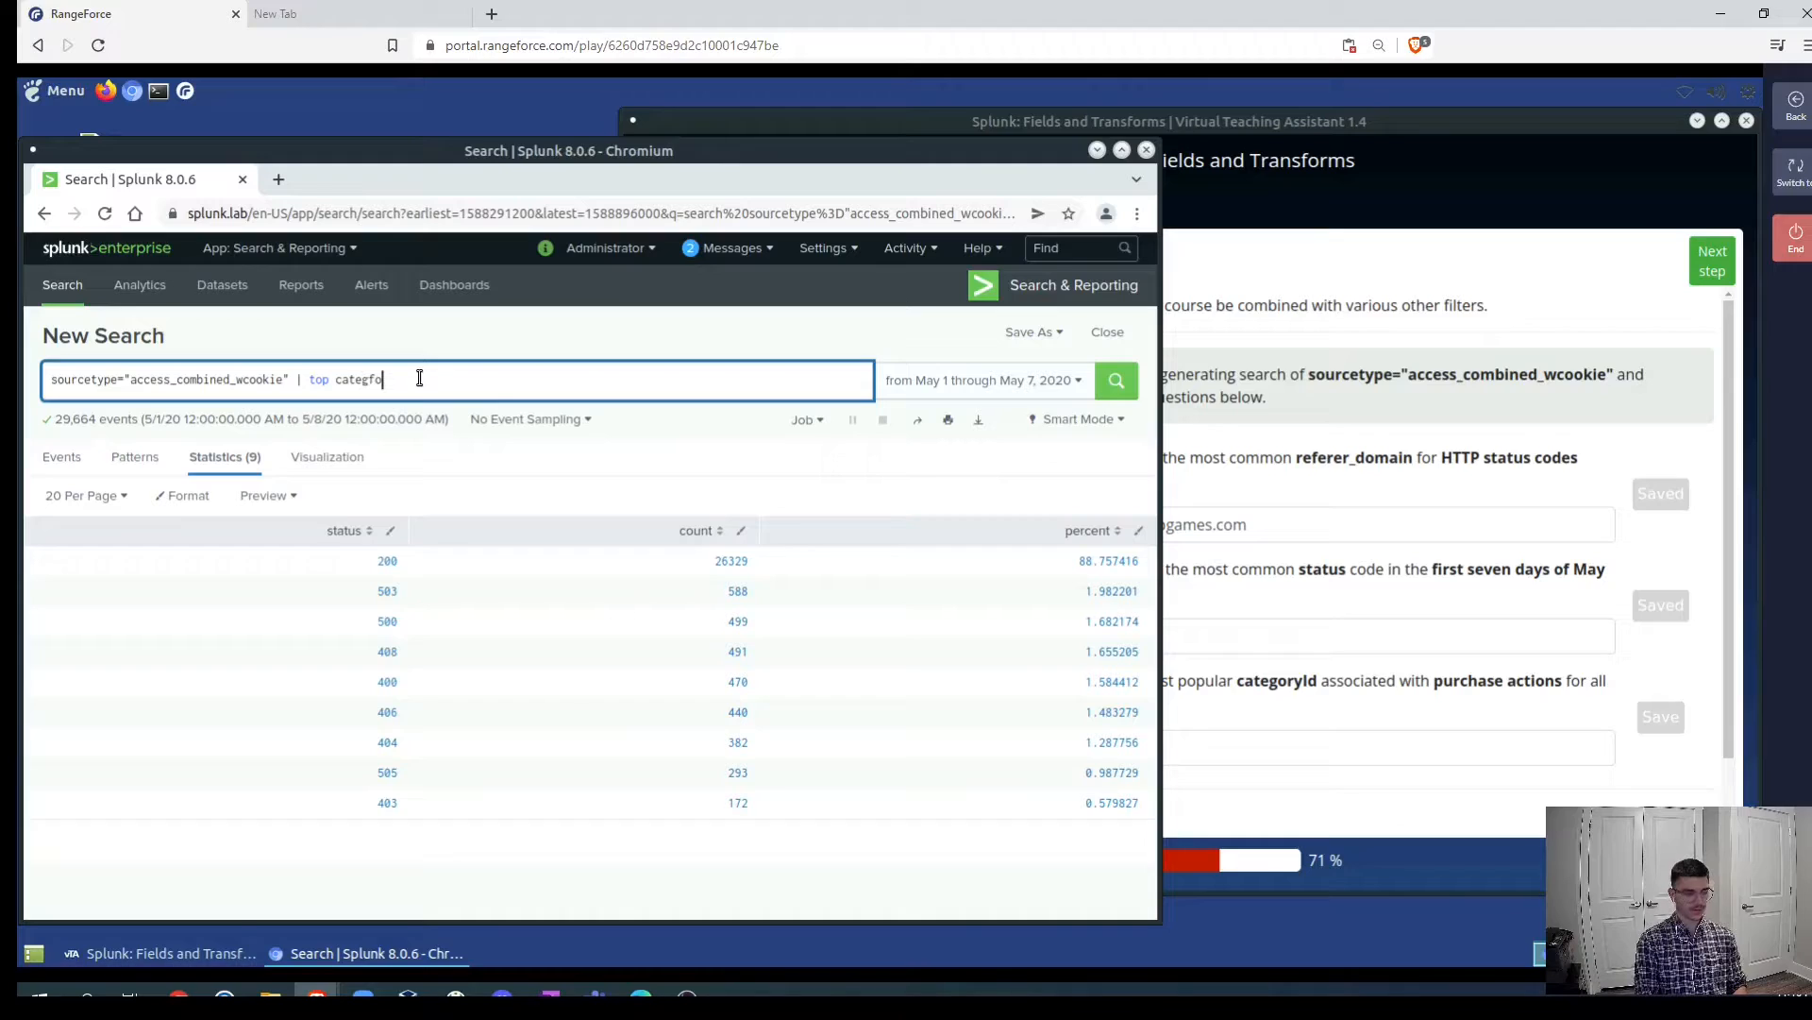
key(BackSpace)
key(BackSpace)
text(oryId)
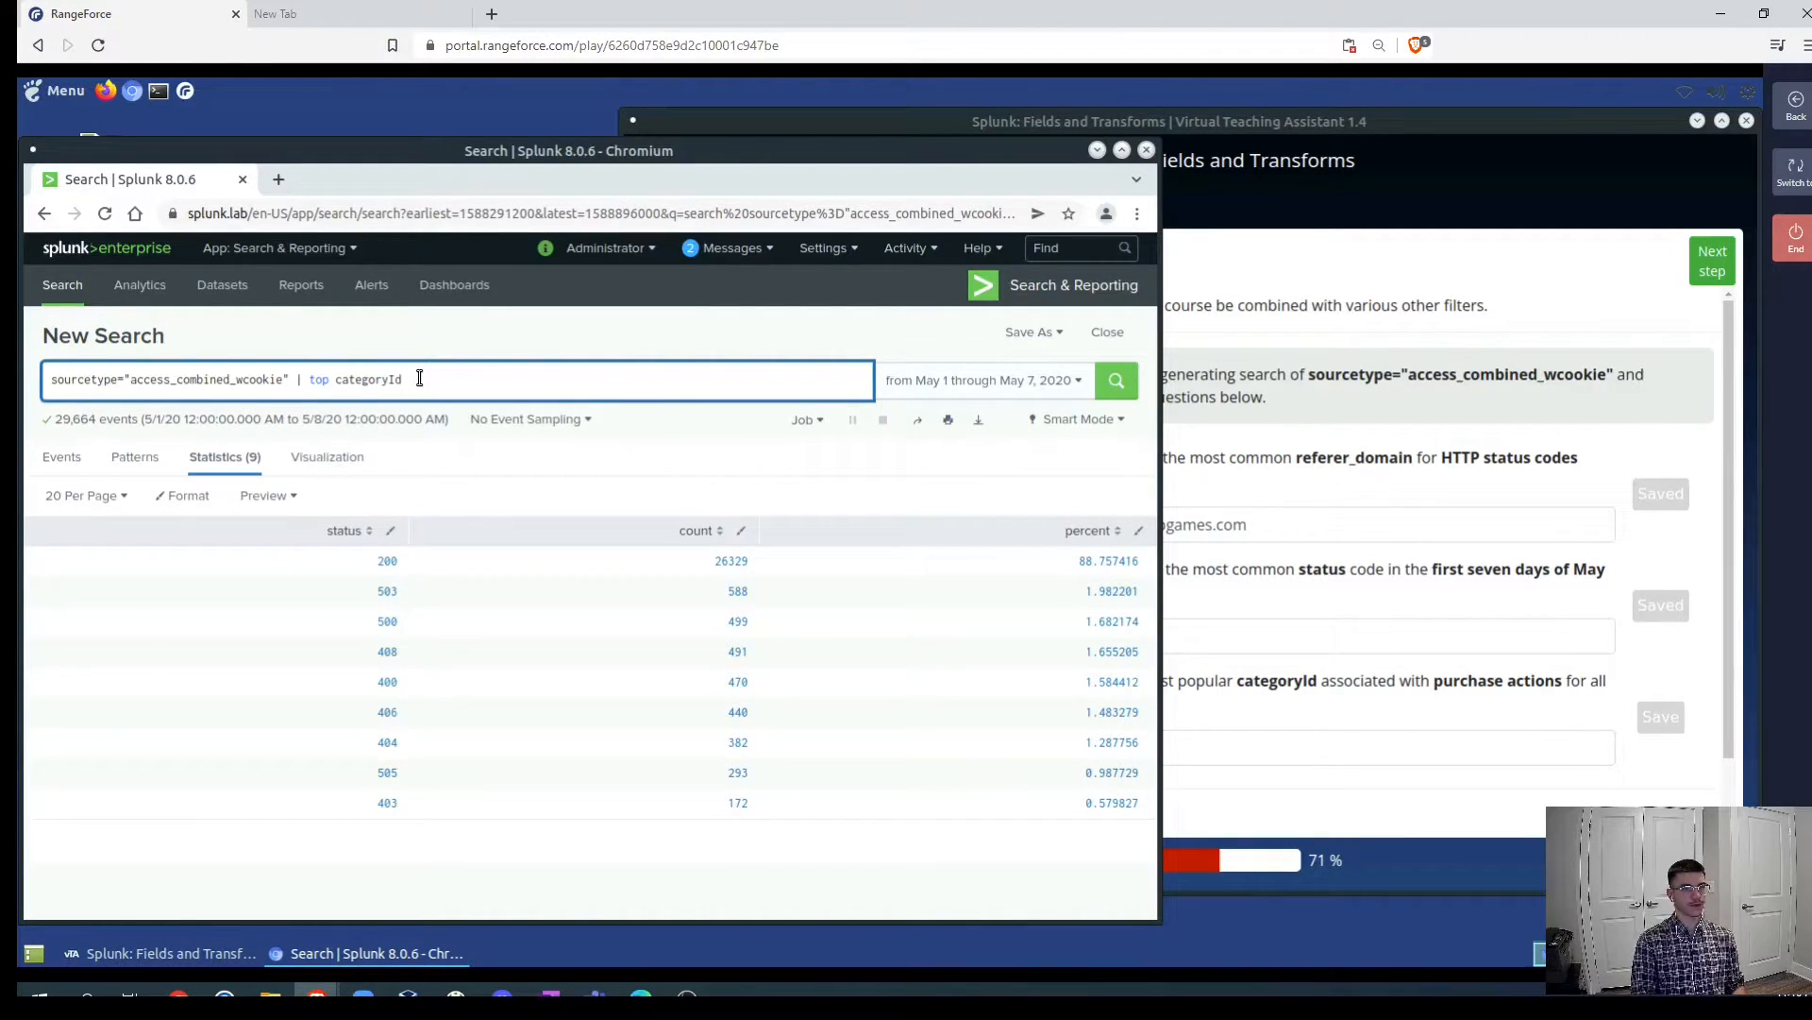
text( action)
key(Return)
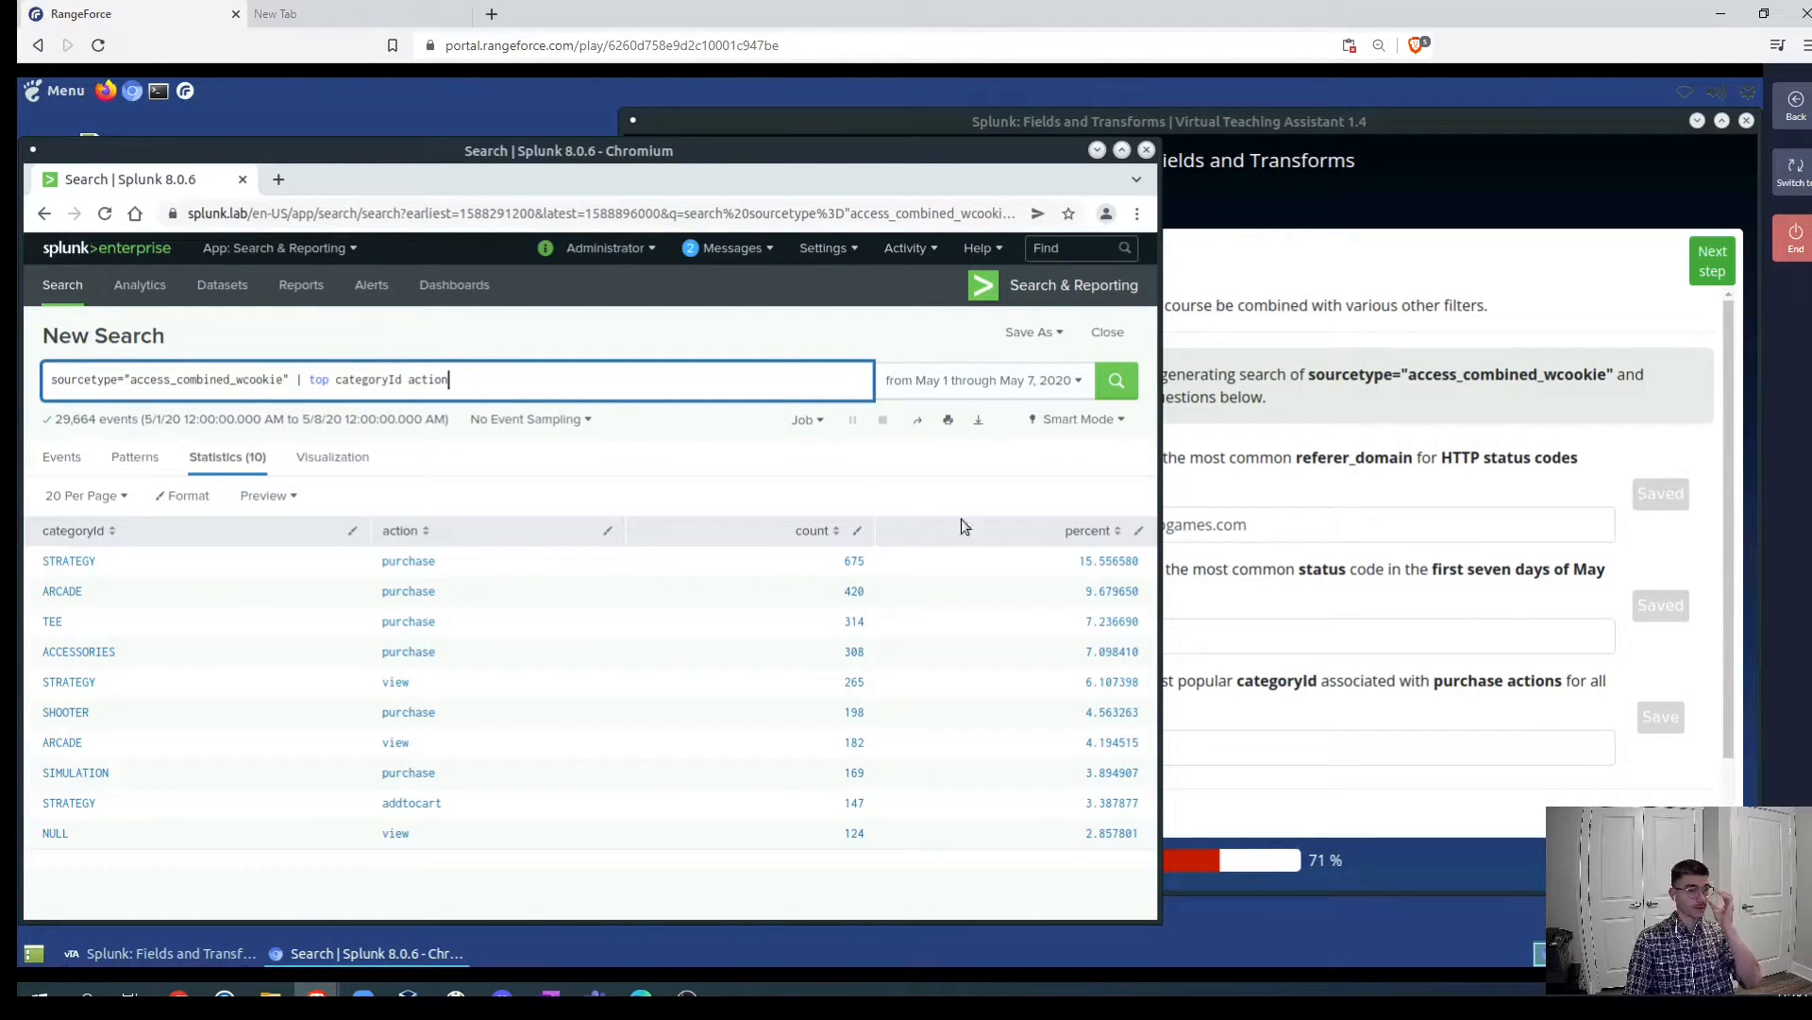
- Change the time range to All time and rerun the top categoryId action search
click(1280, 614)
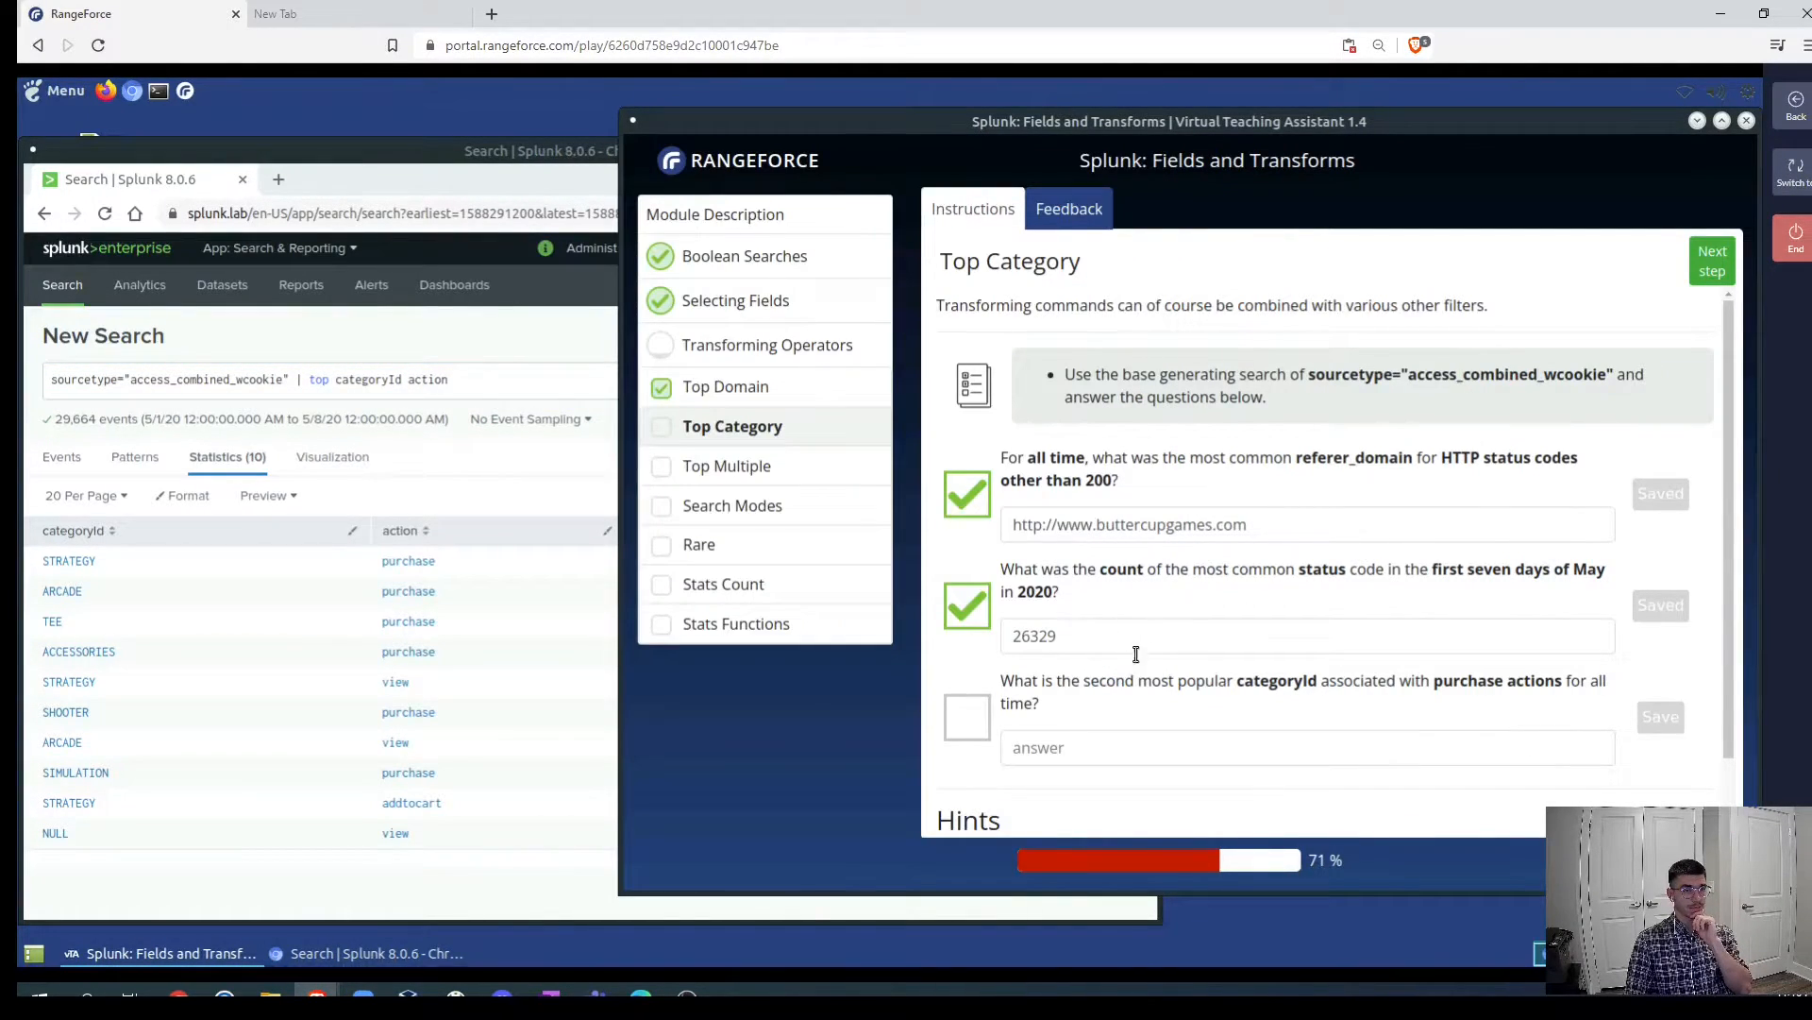
click(474, 354)
click(982, 379)
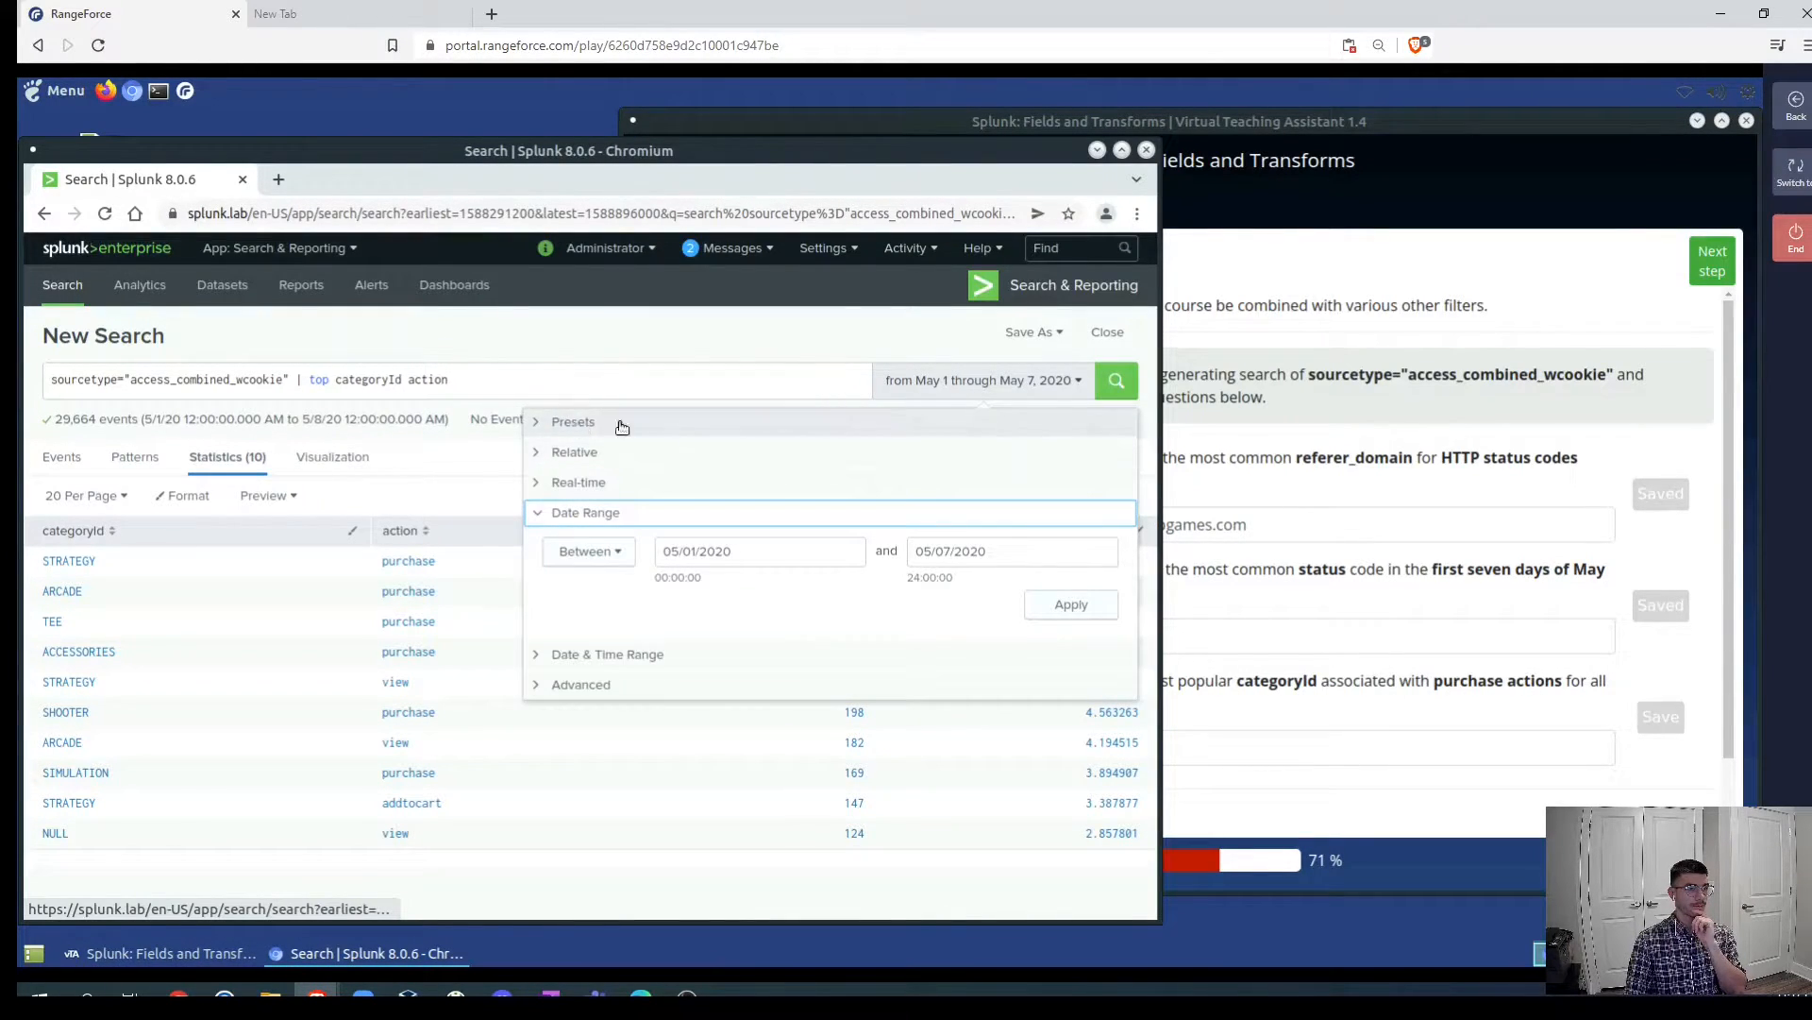
click(574, 421)
click(1002, 479)
click(1113, 383)
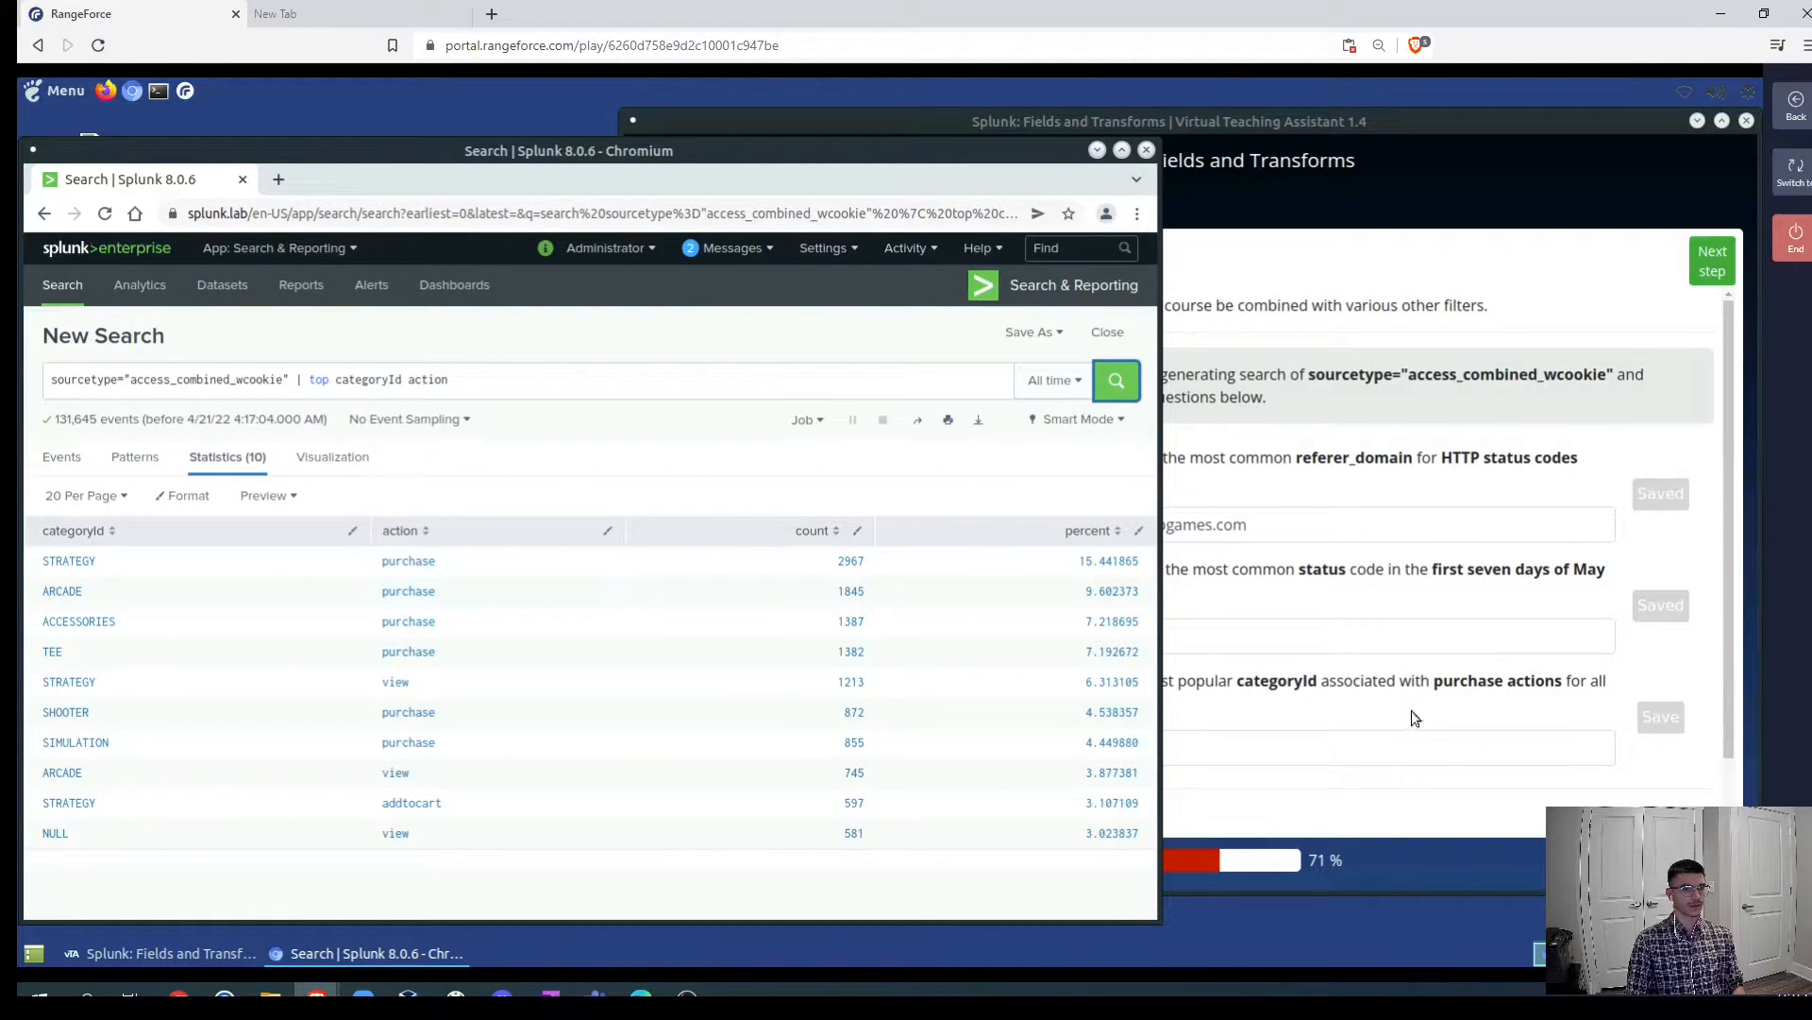
- Answer the third Top Category question on the second most popular categoryId with arcade and save it
click(1329, 700)
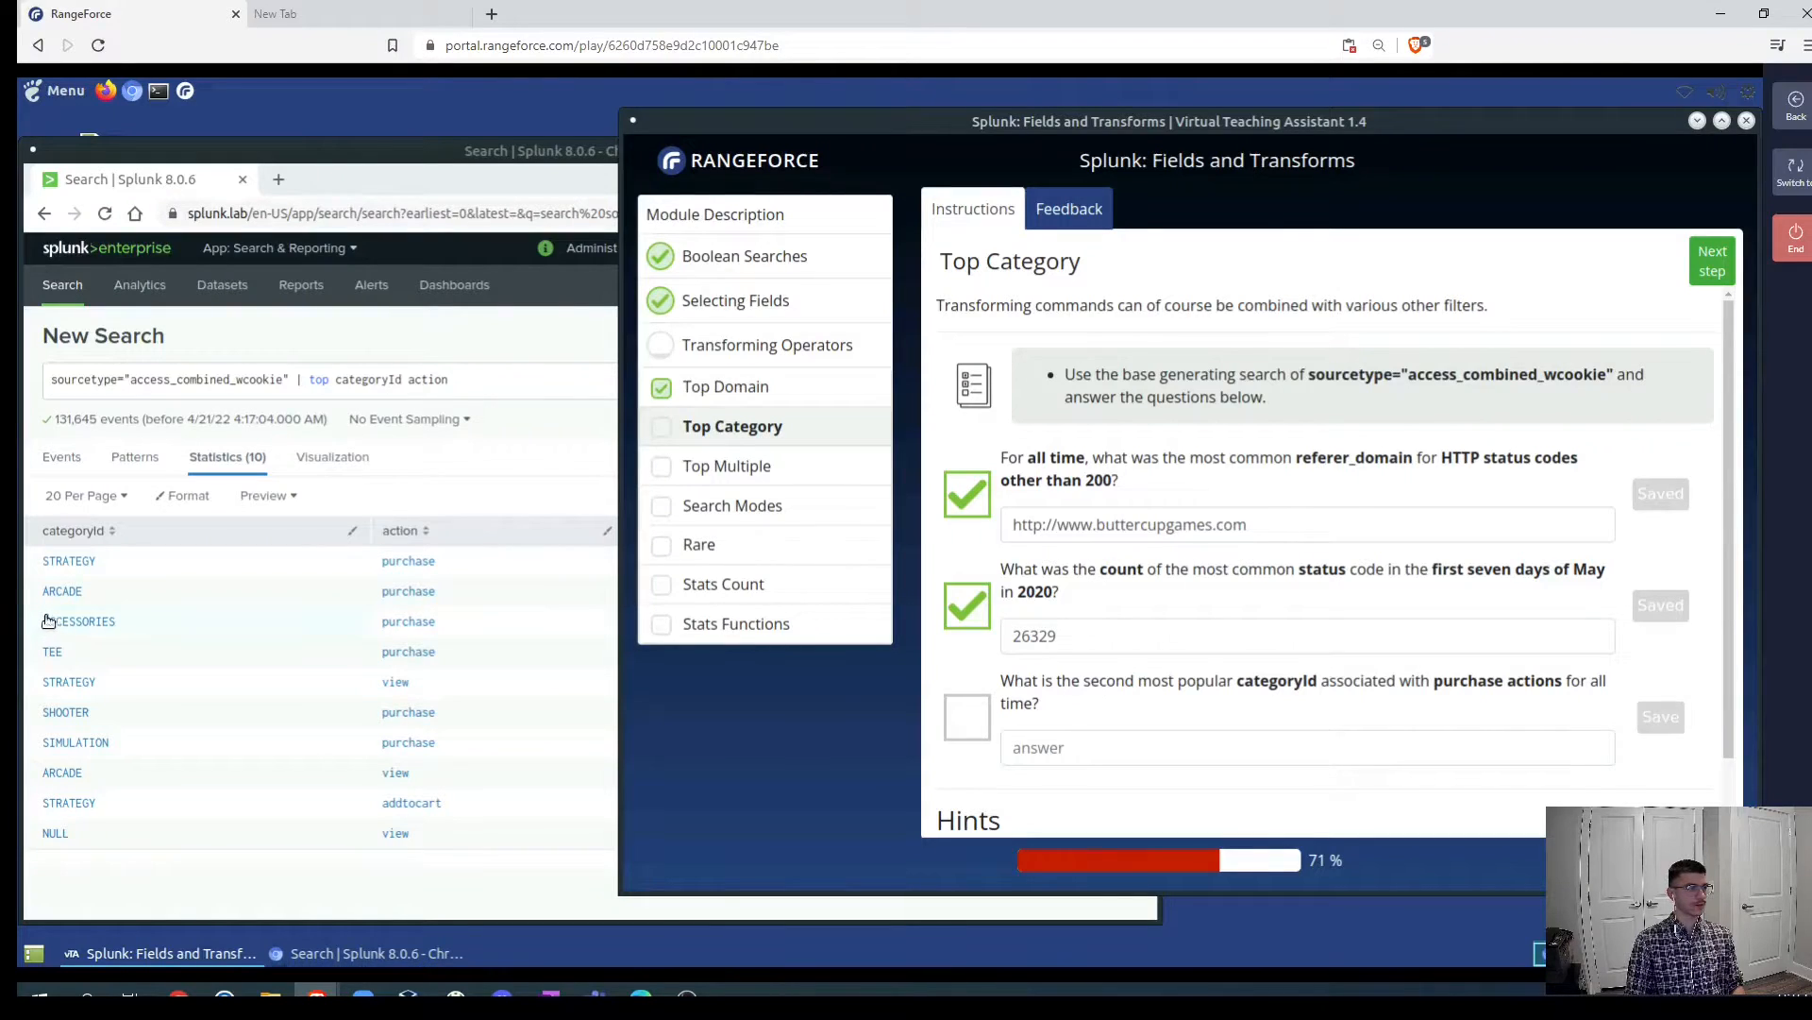
click(1088, 753)
text(a)
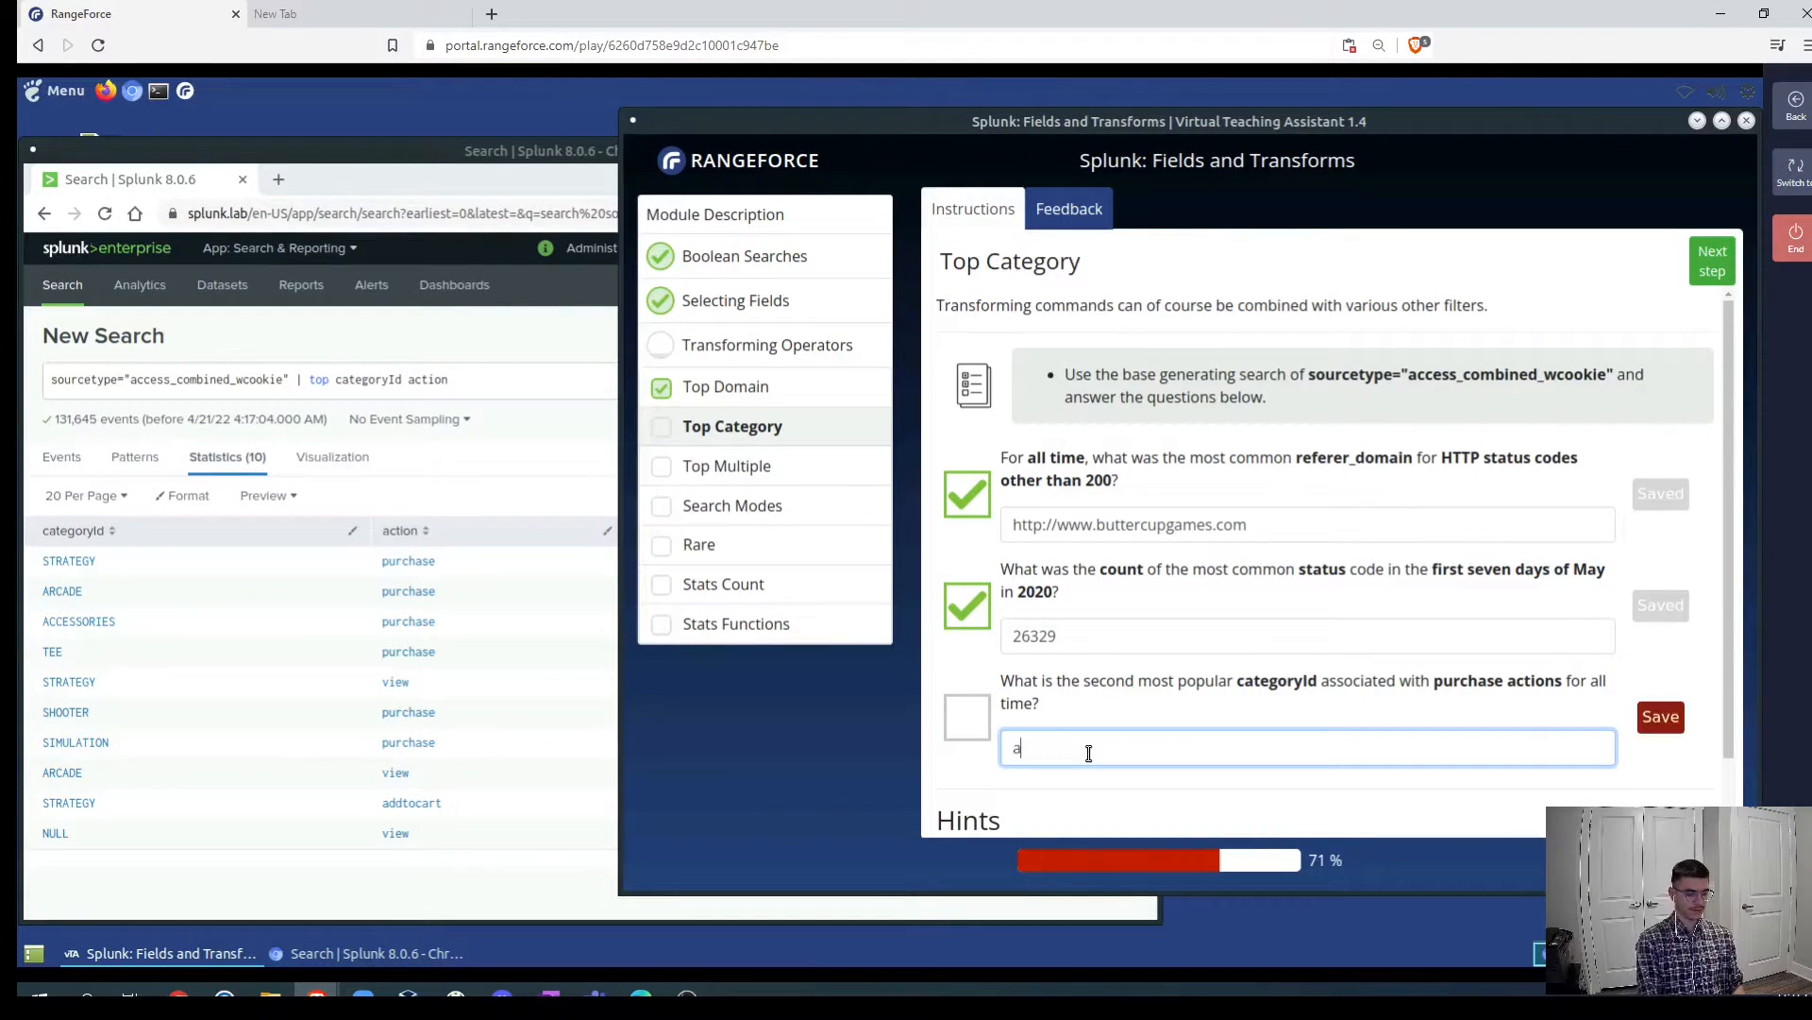
text(rcade)
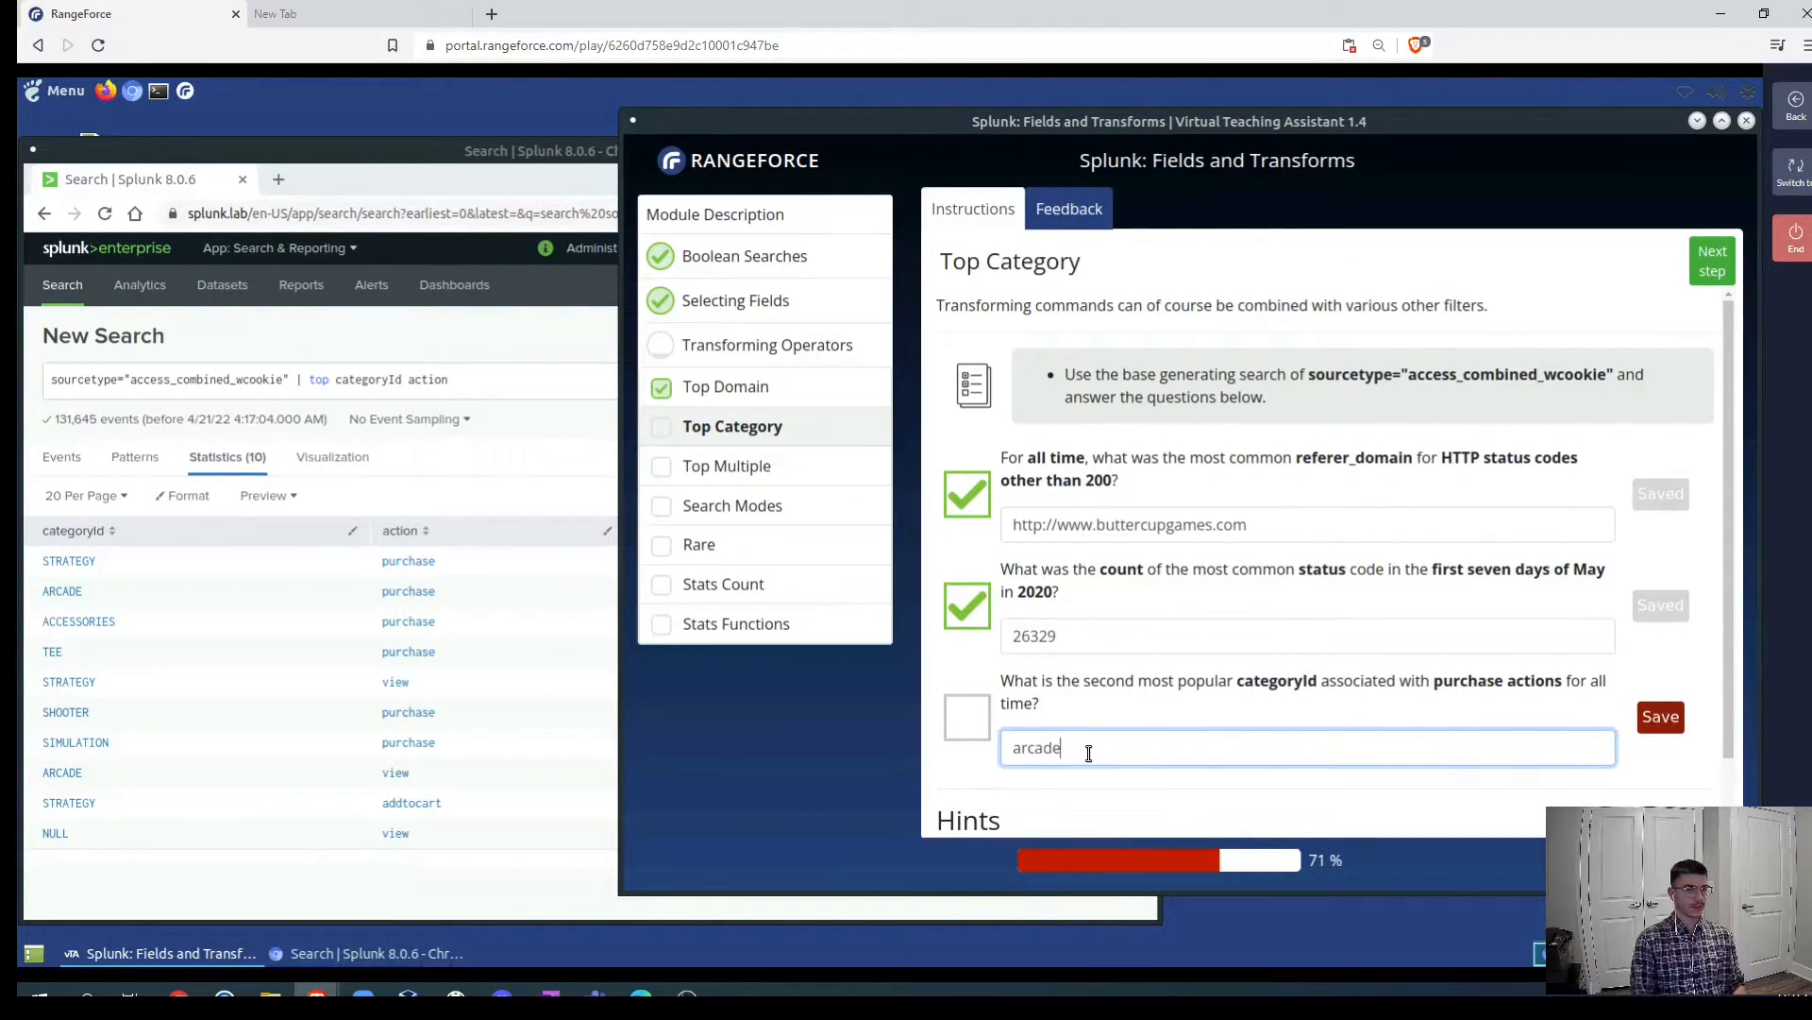
key(Return)
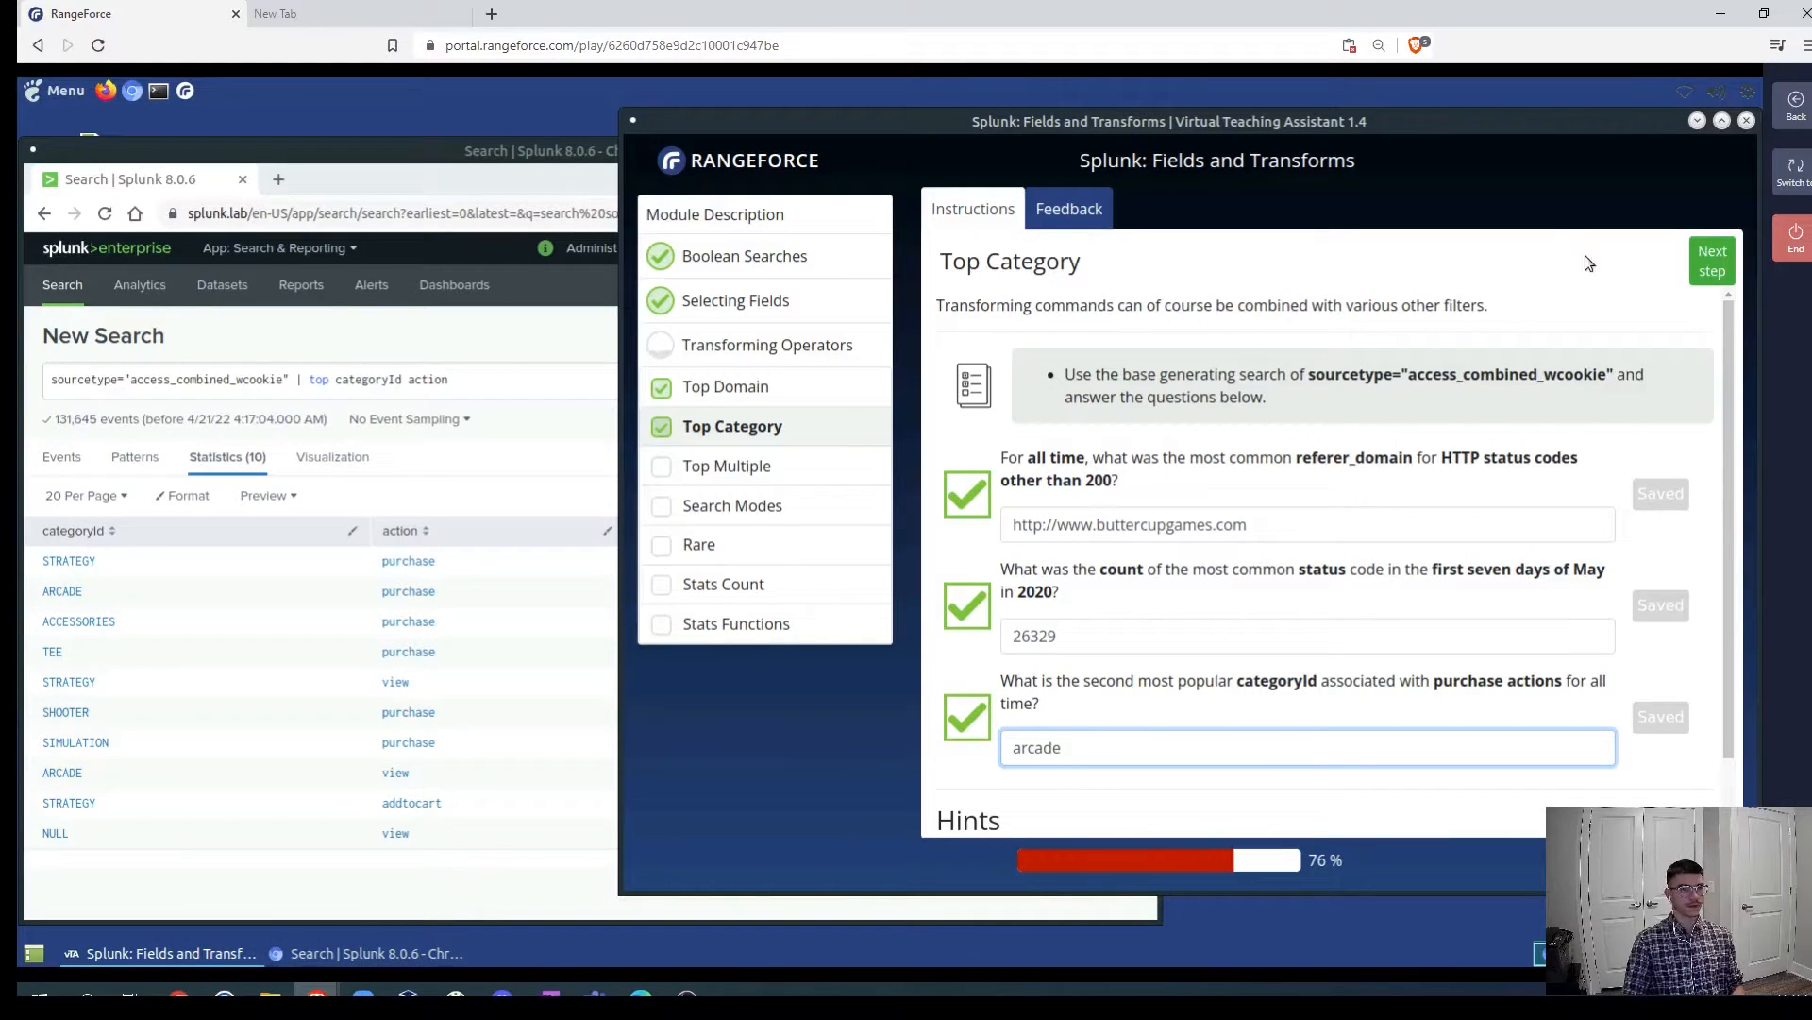
- Continue to the Top Multiple exercise and examine its example's limit argument and the fields its question asks about
click(1709, 272)
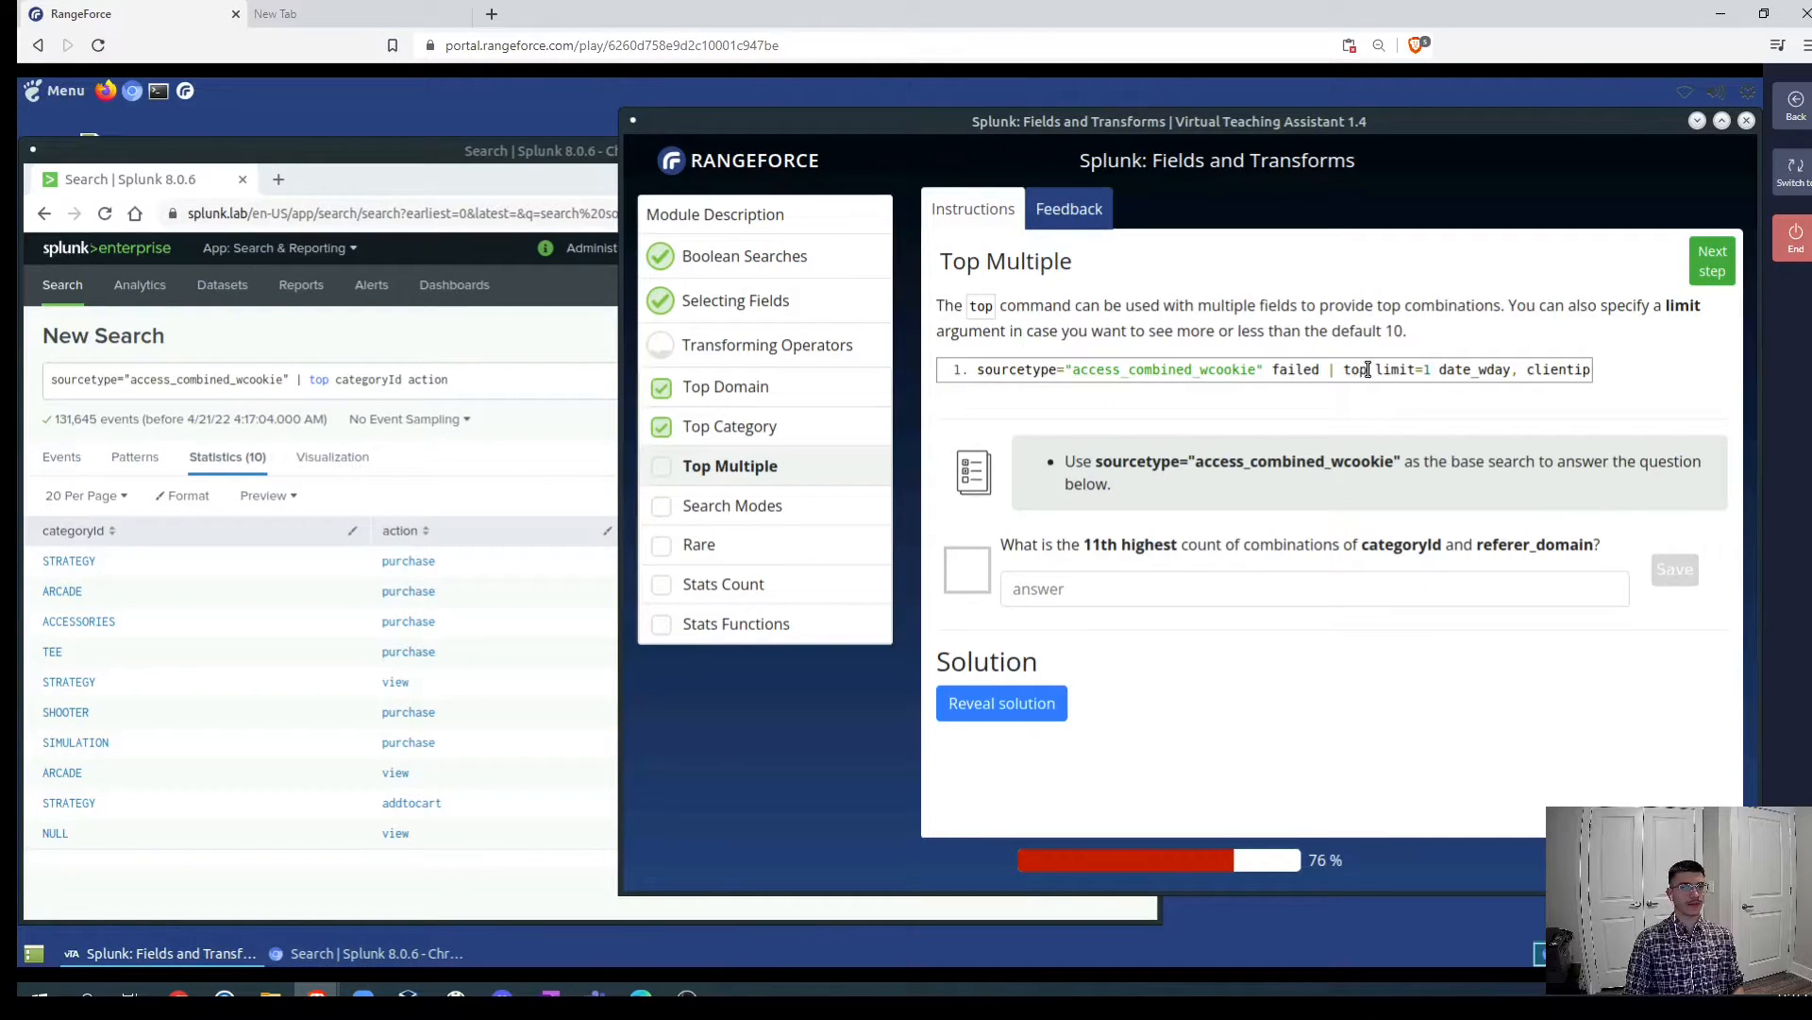
drag(1369, 370, 1432, 371)
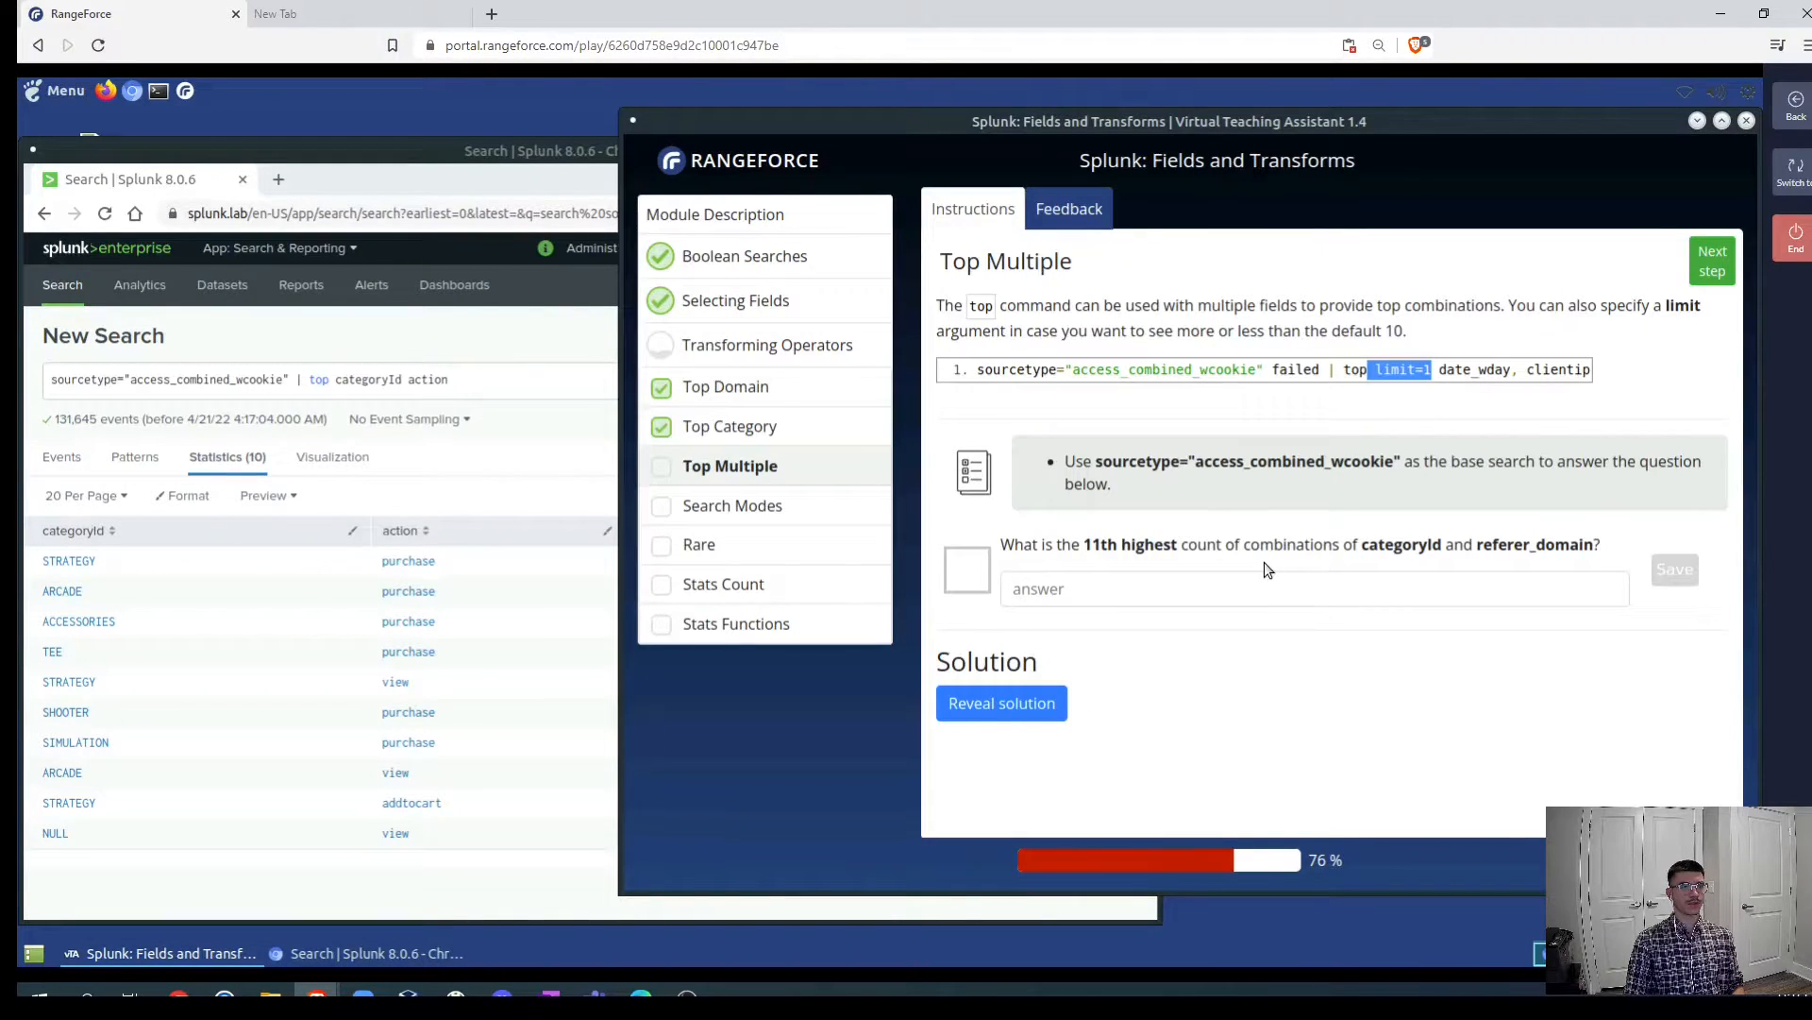
drag(1086, 545, 1167, 551)
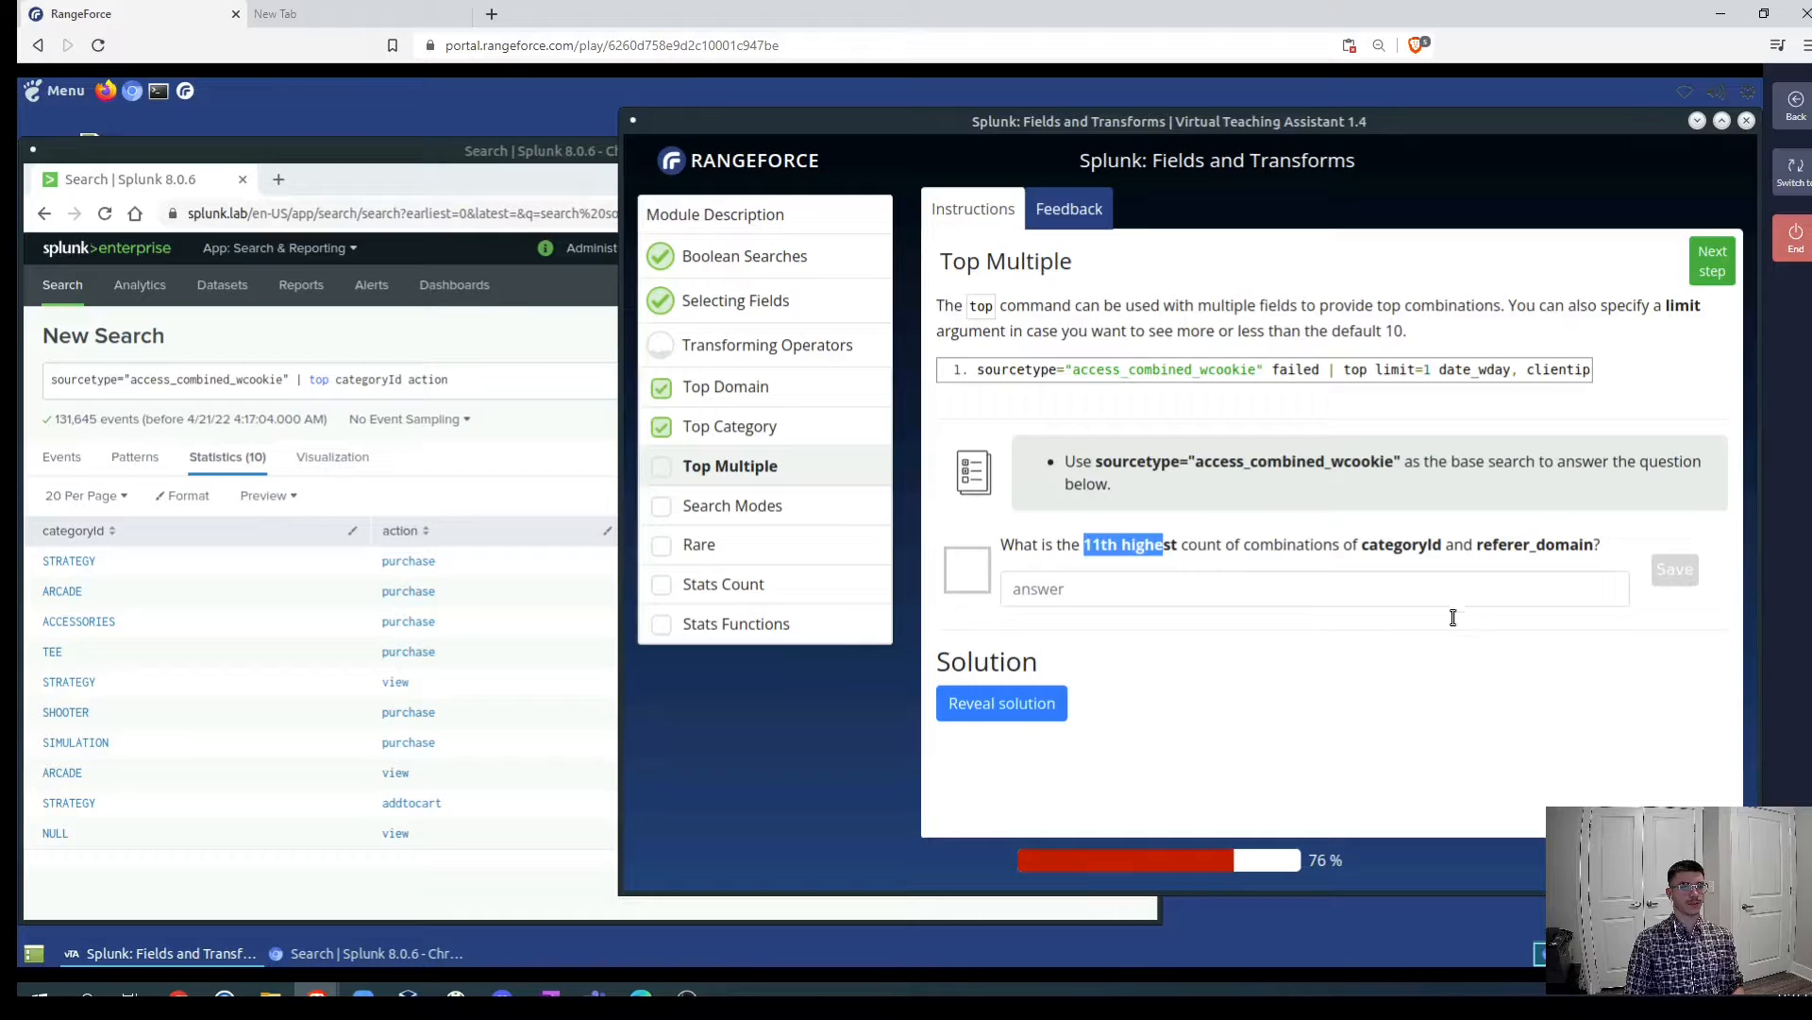
drag(1363, 547, 1586, 548)
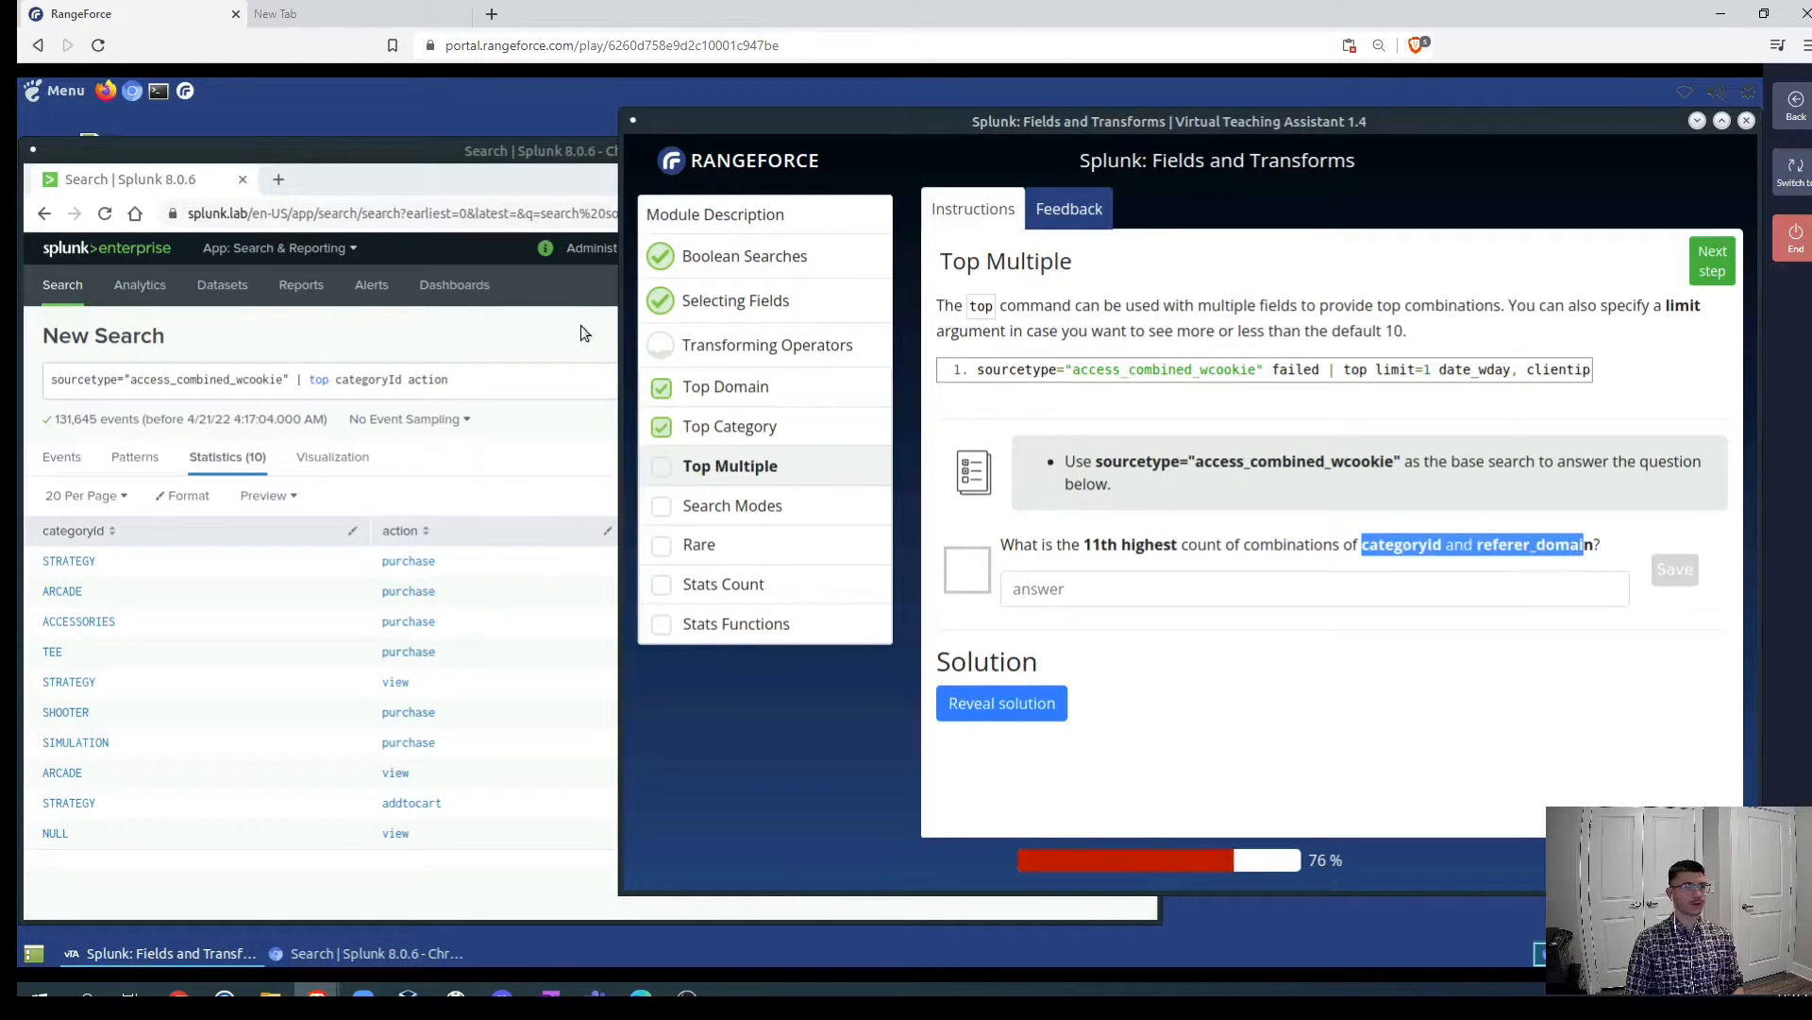
- Change the top command to limit=11 categoryId referer_domain and run the search
click(342, 381)
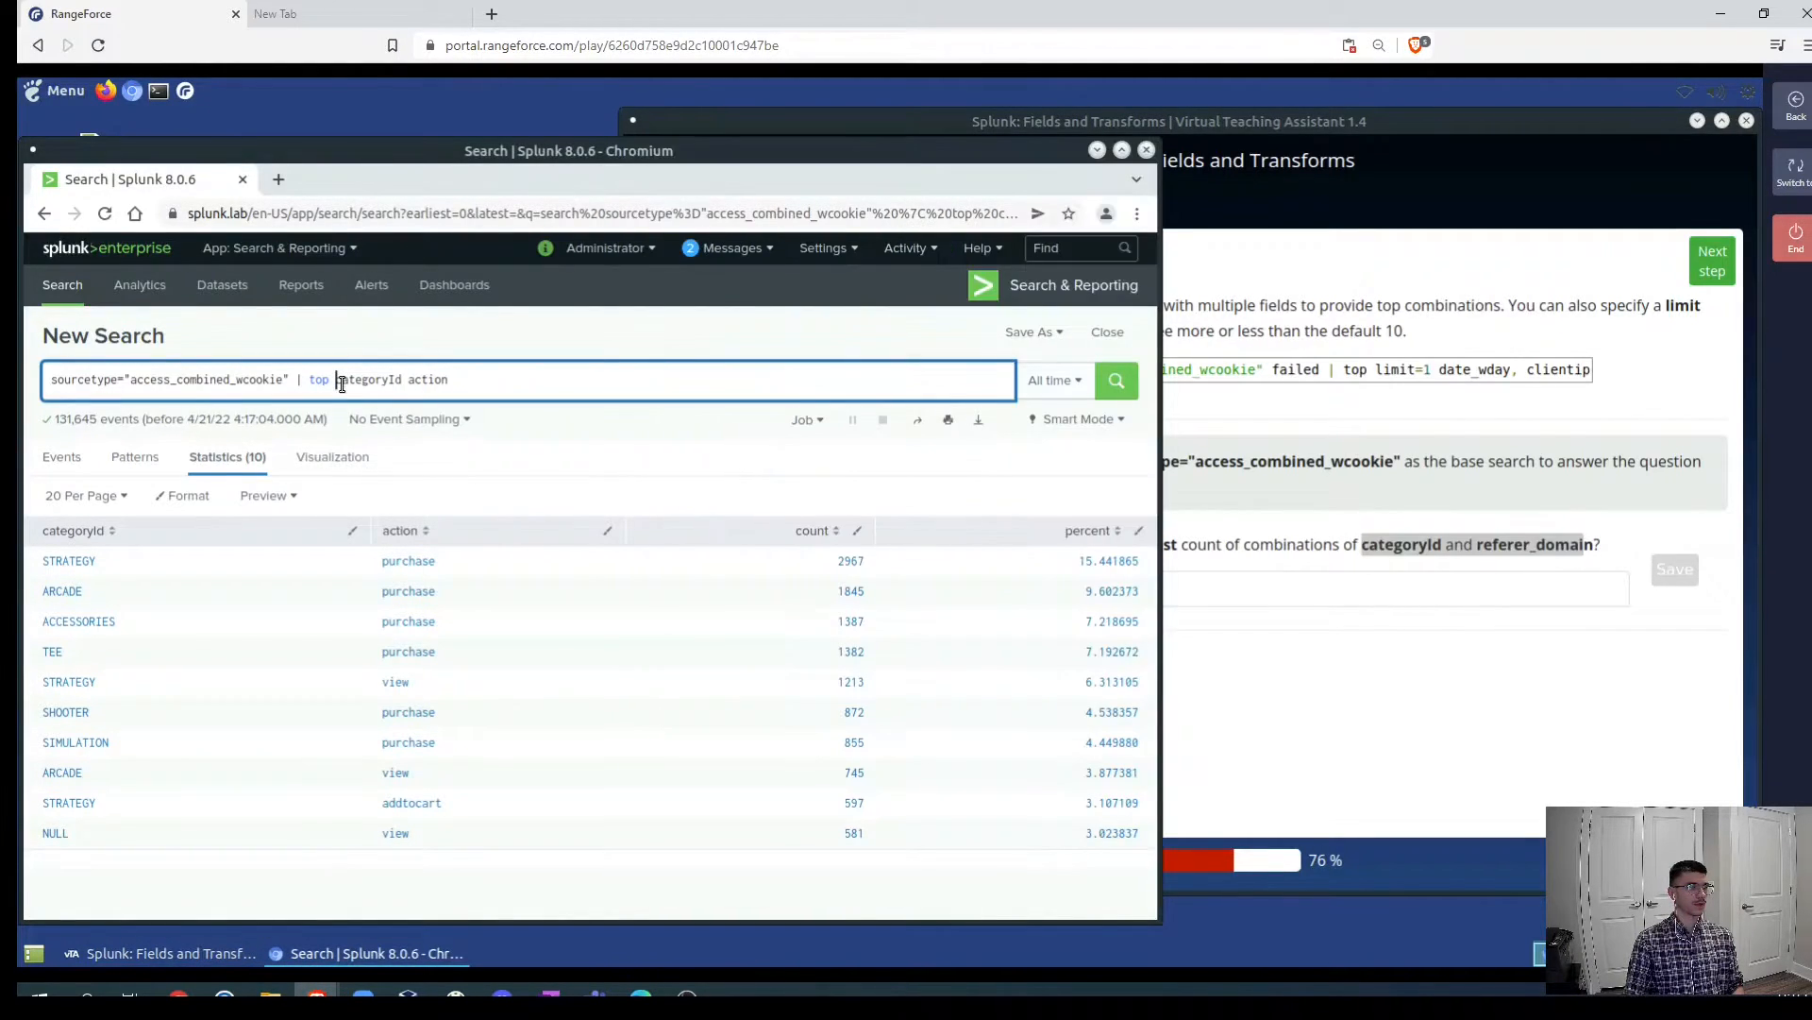
text(limit=11)
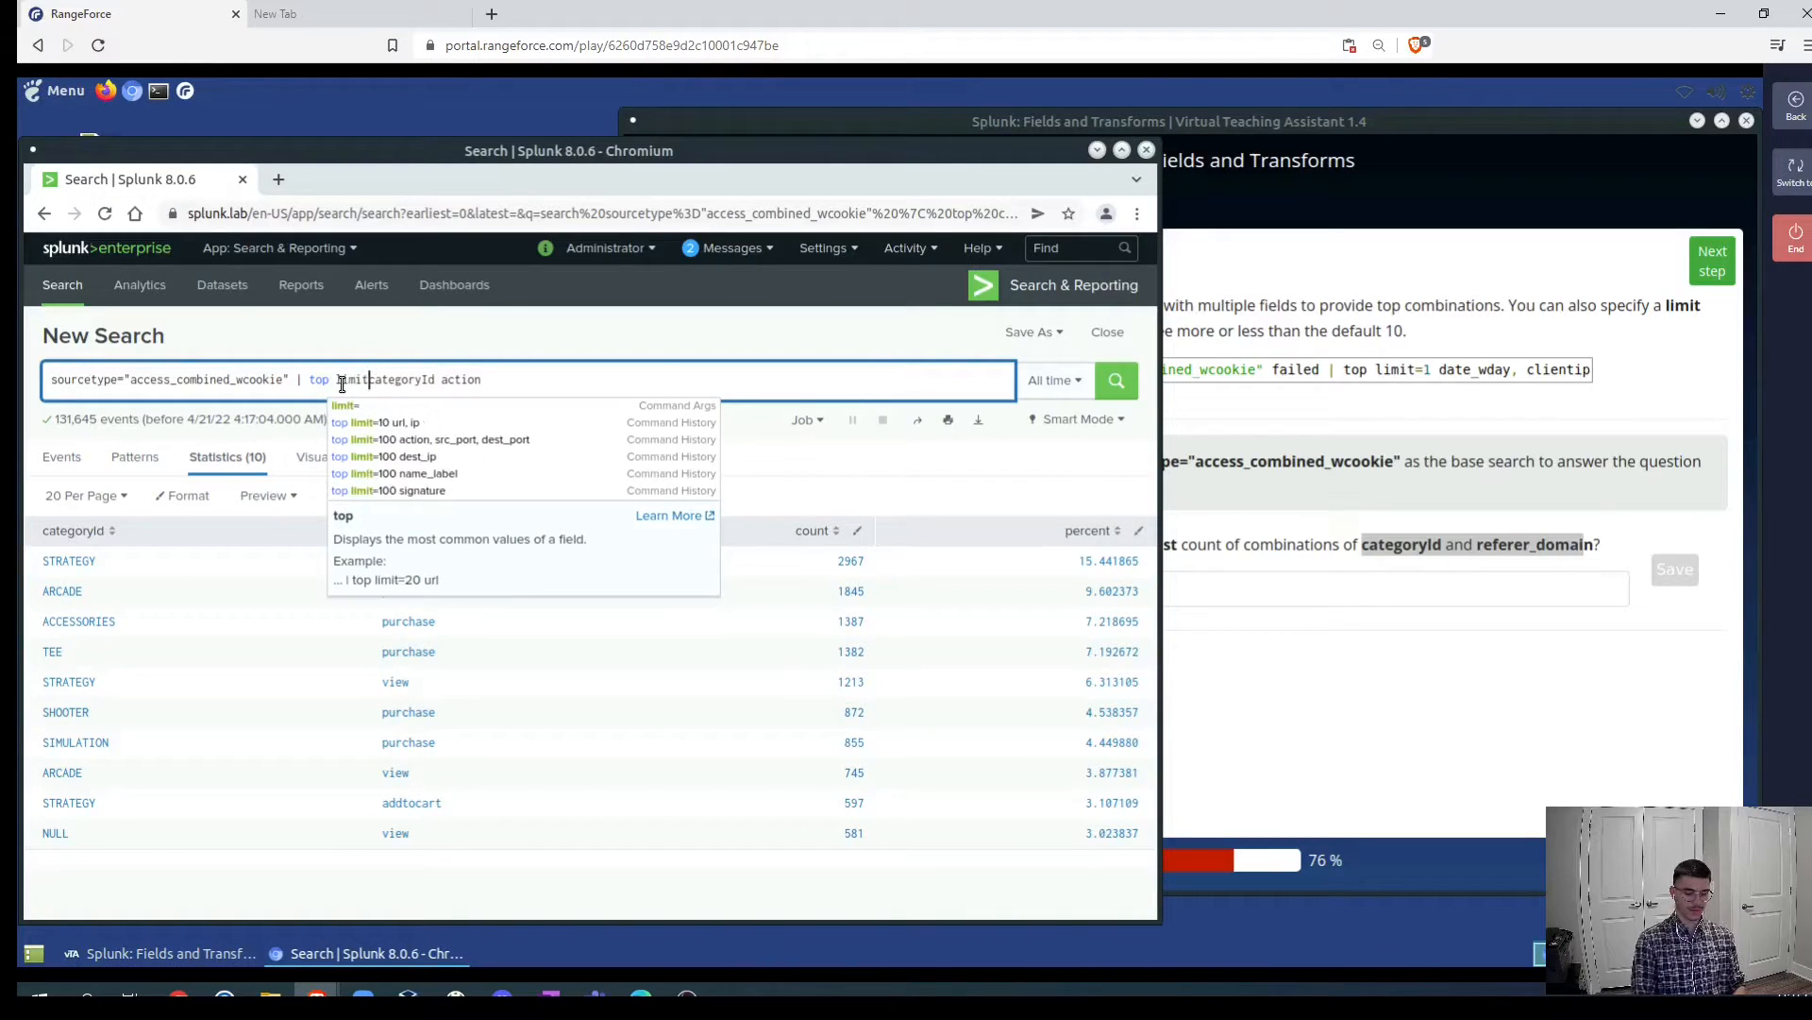
double_click(481, 380)
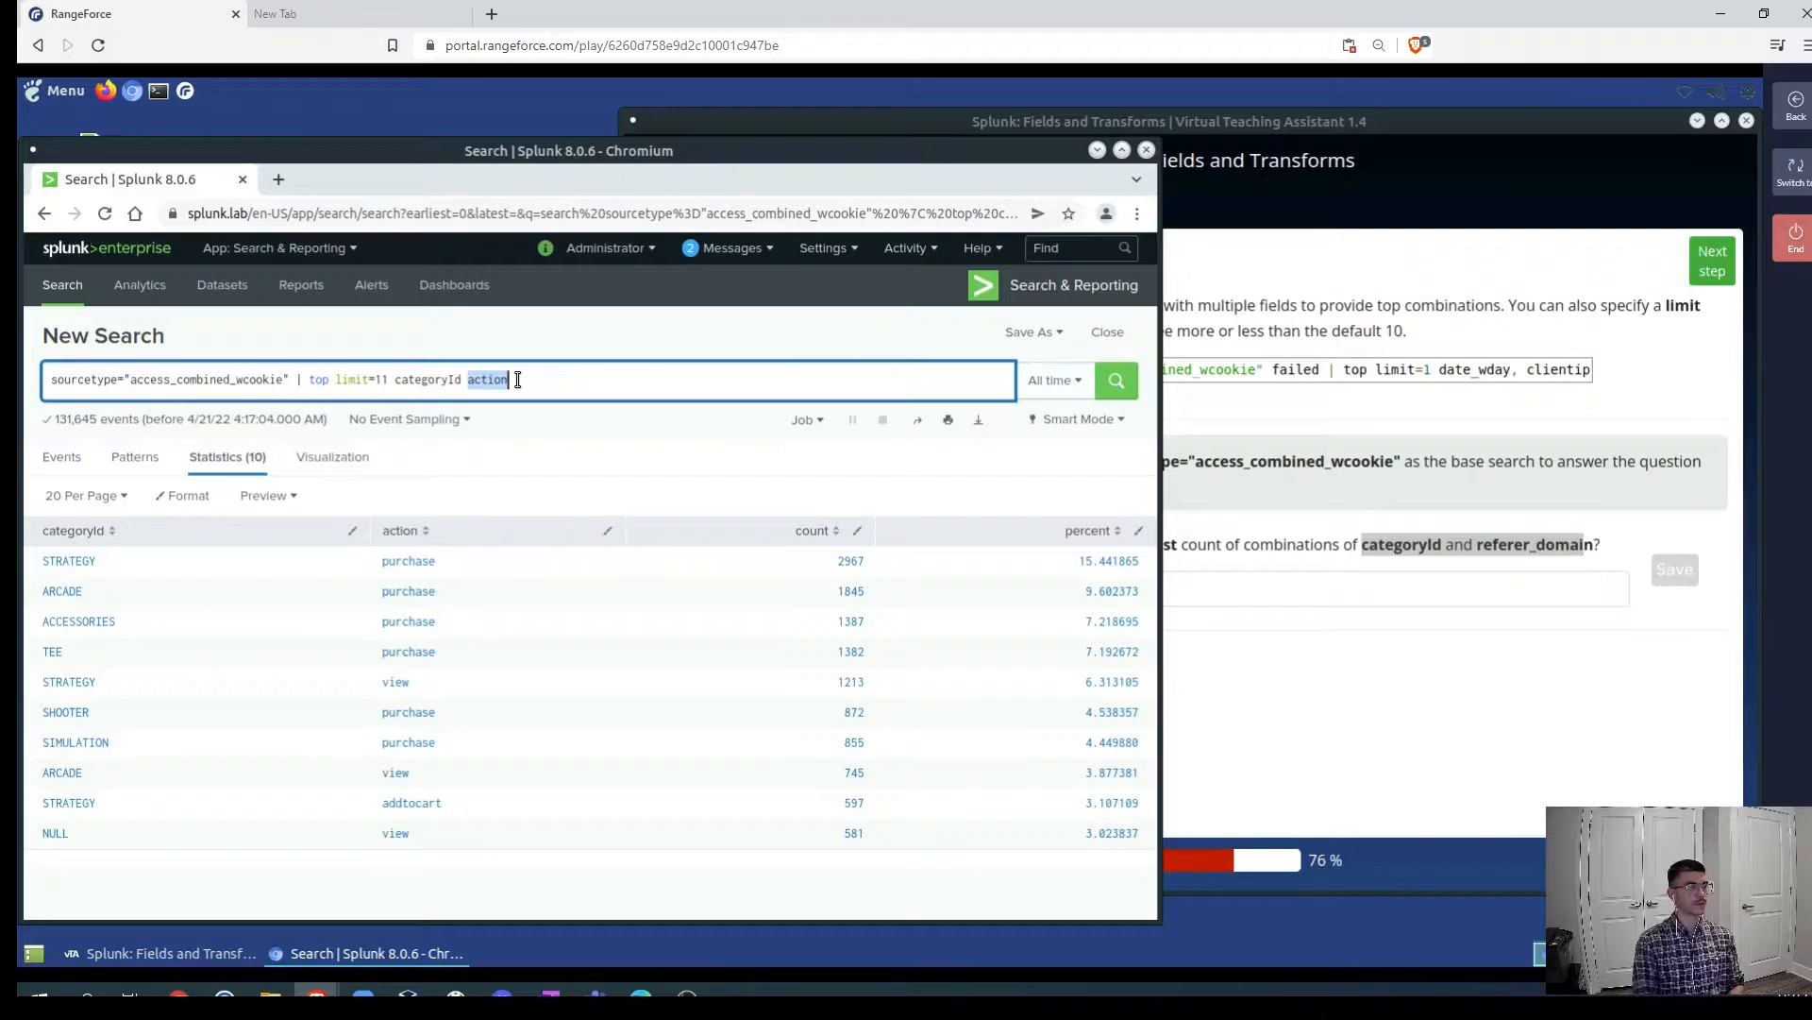
text(referer)
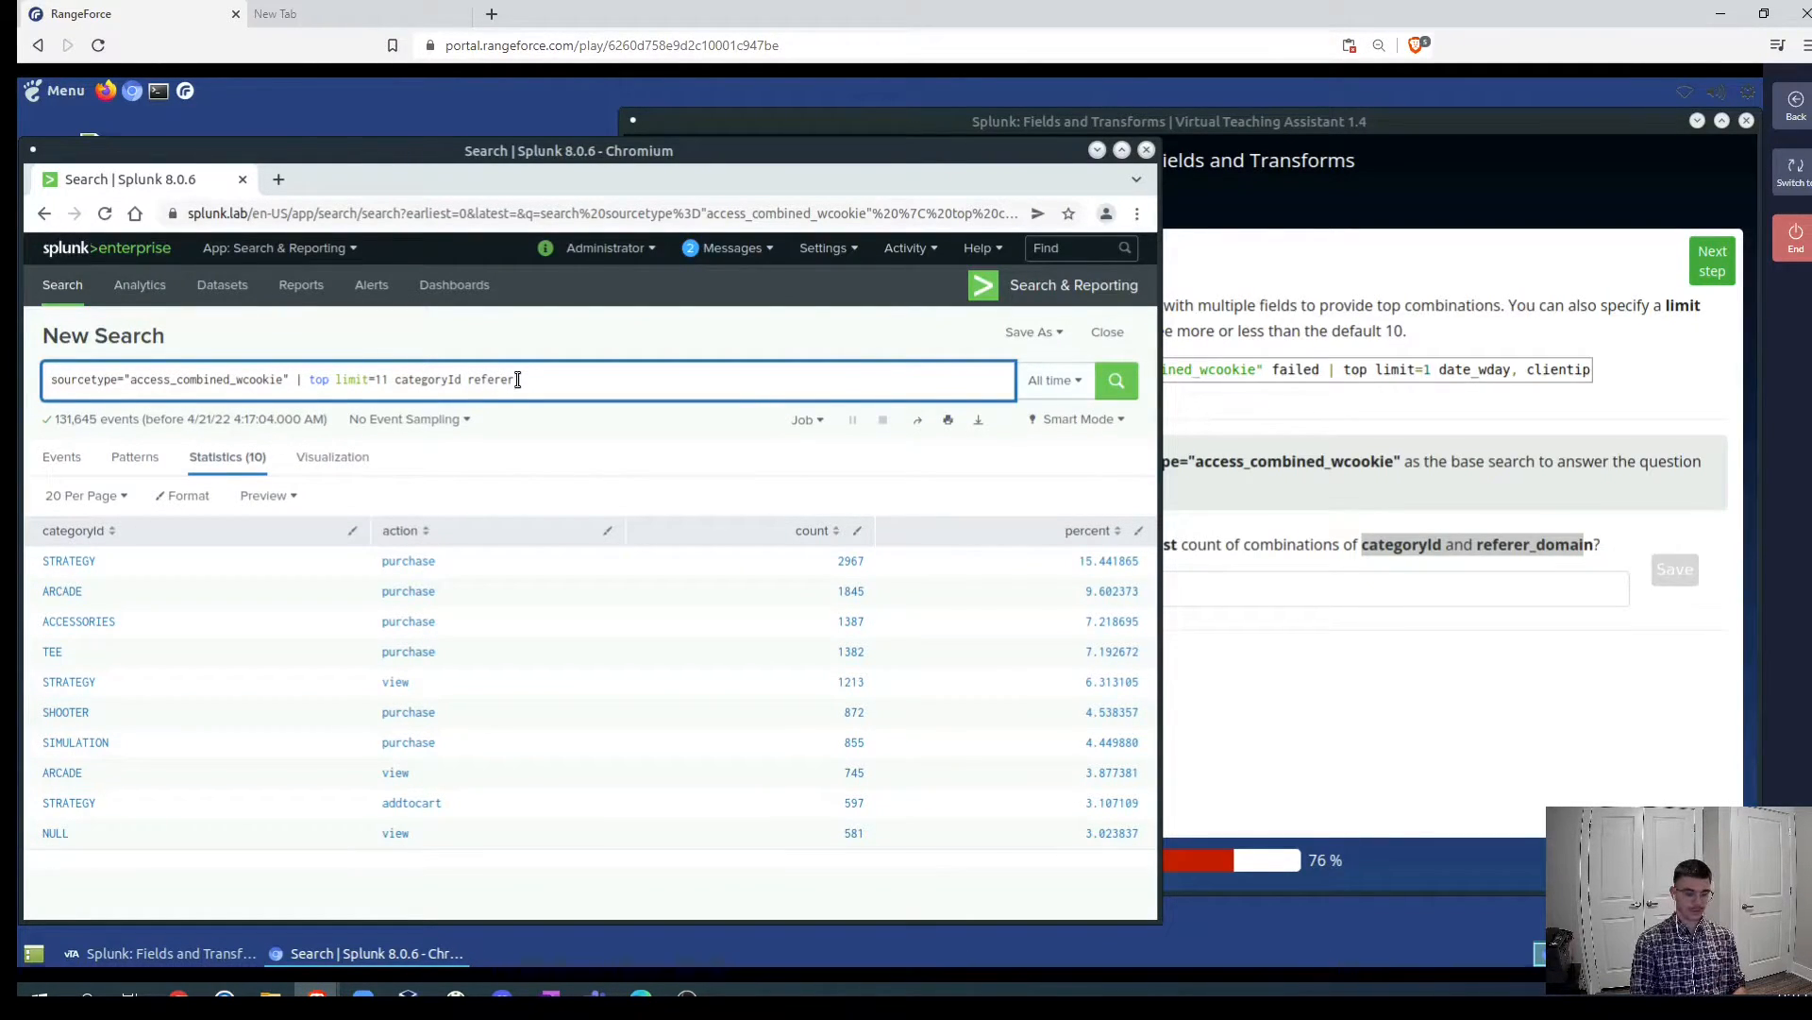
text(_domain)
key(Return)
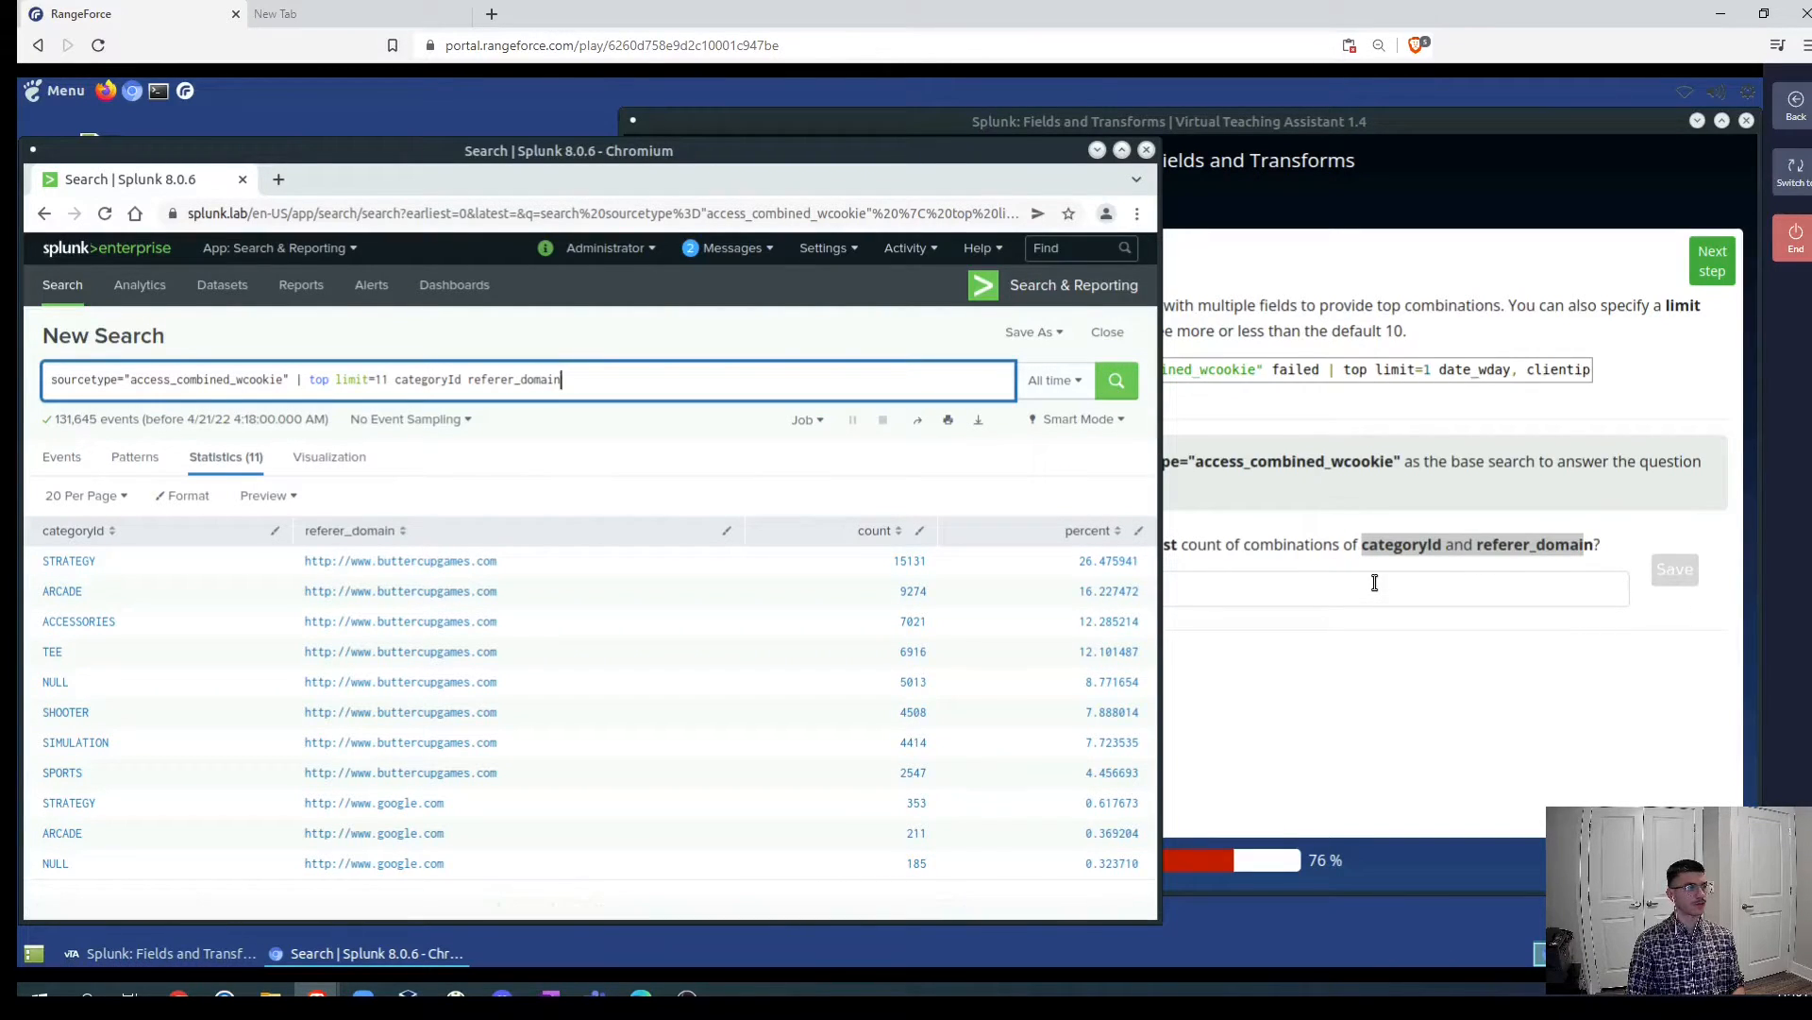
- Answer the Top Multiple question with the 11th highest count, 185, save it, and continue to Search Modes
click(1315, 651)
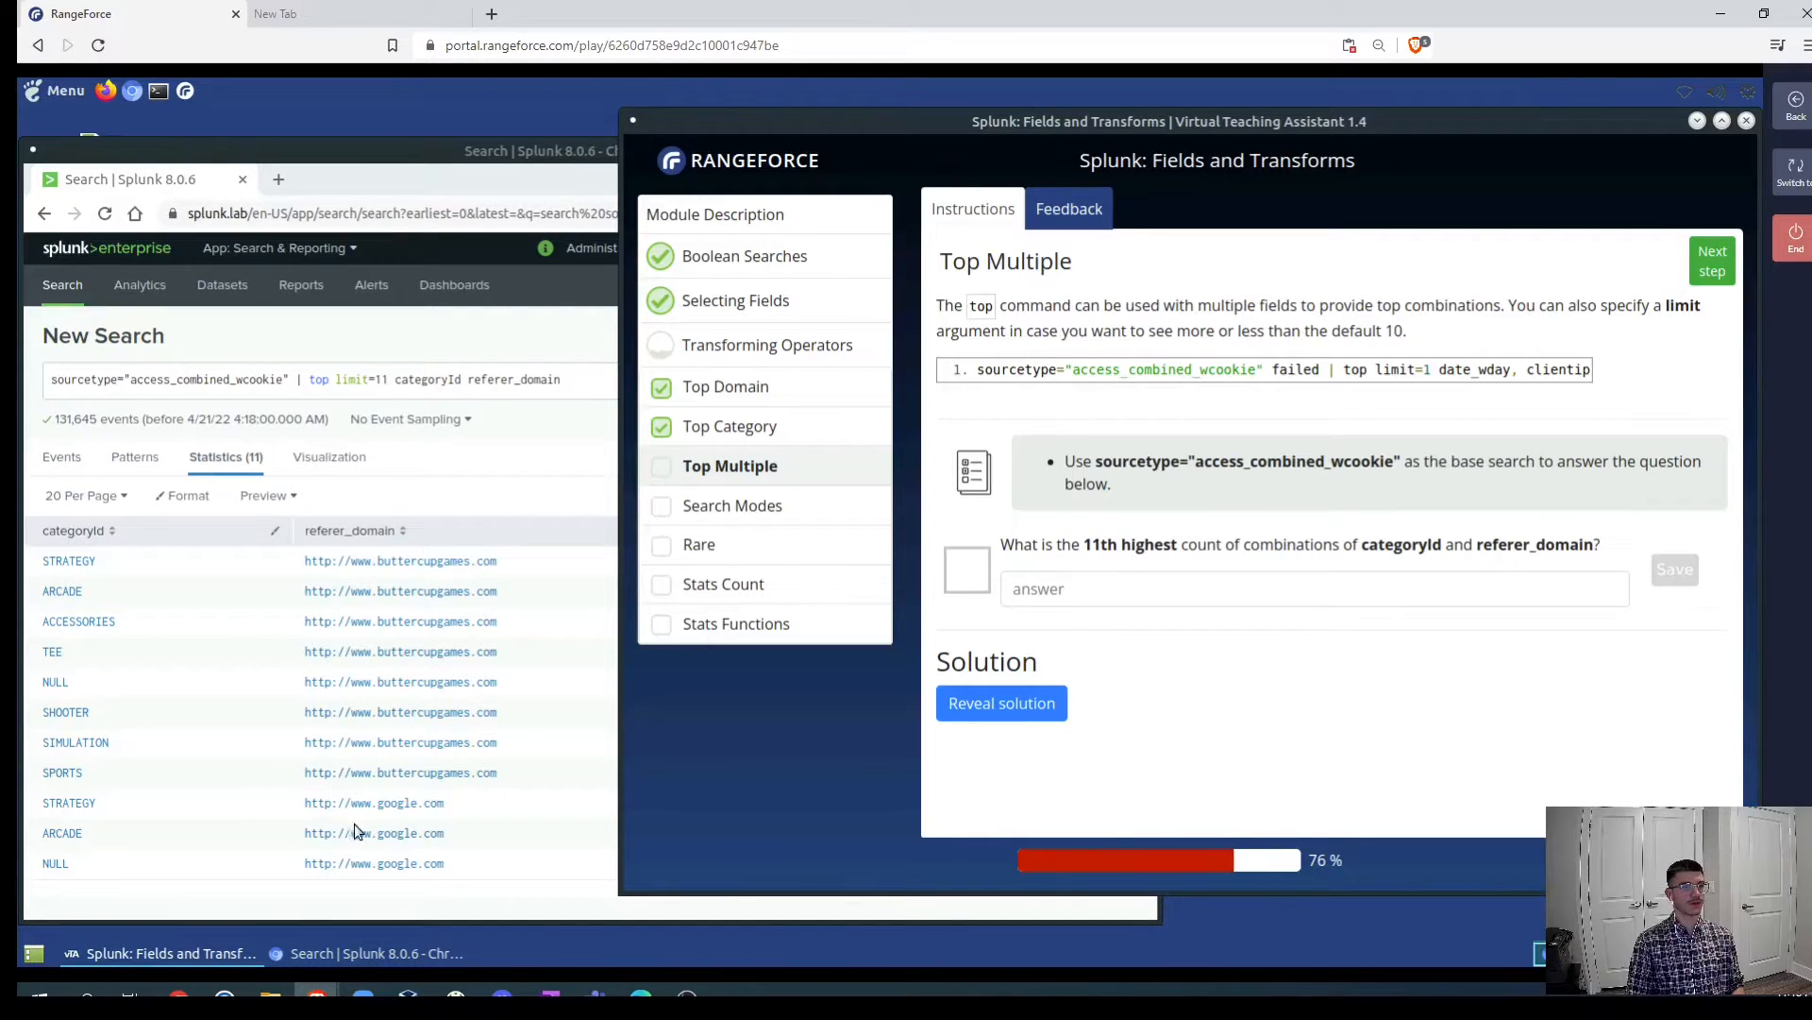
click(542, 466)
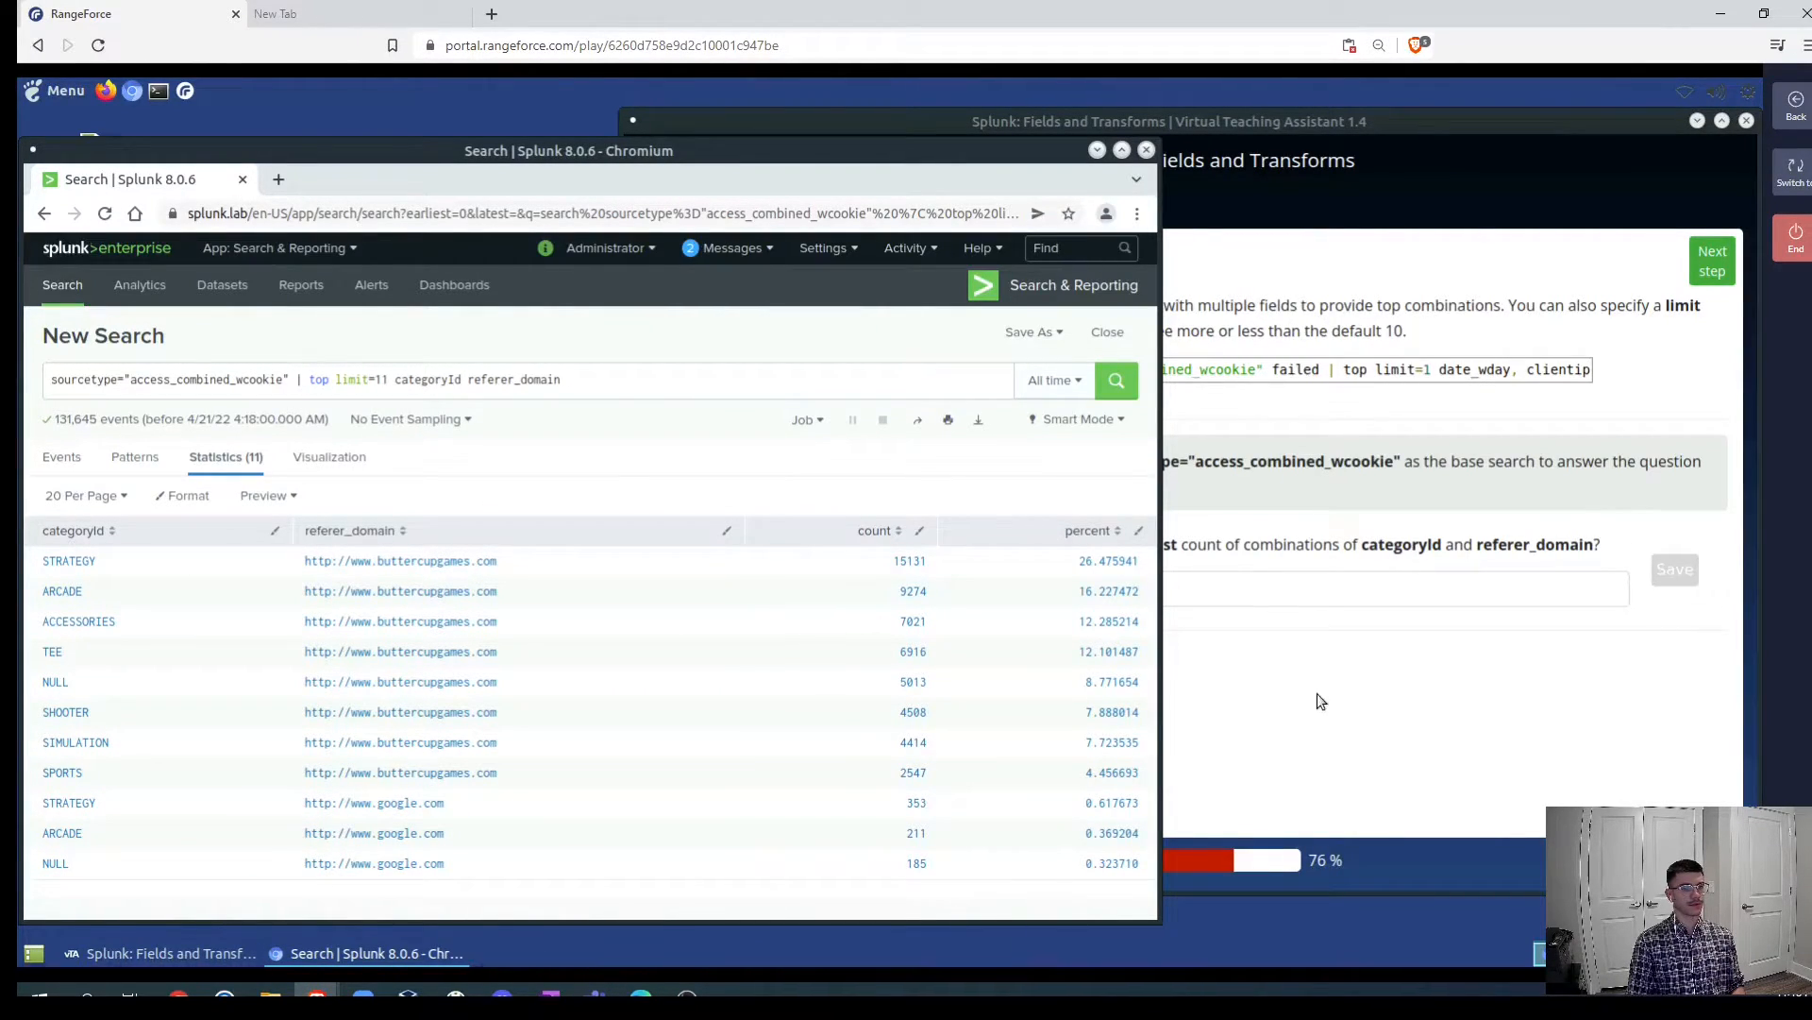
click(1309, 573)
click(1247, 576)
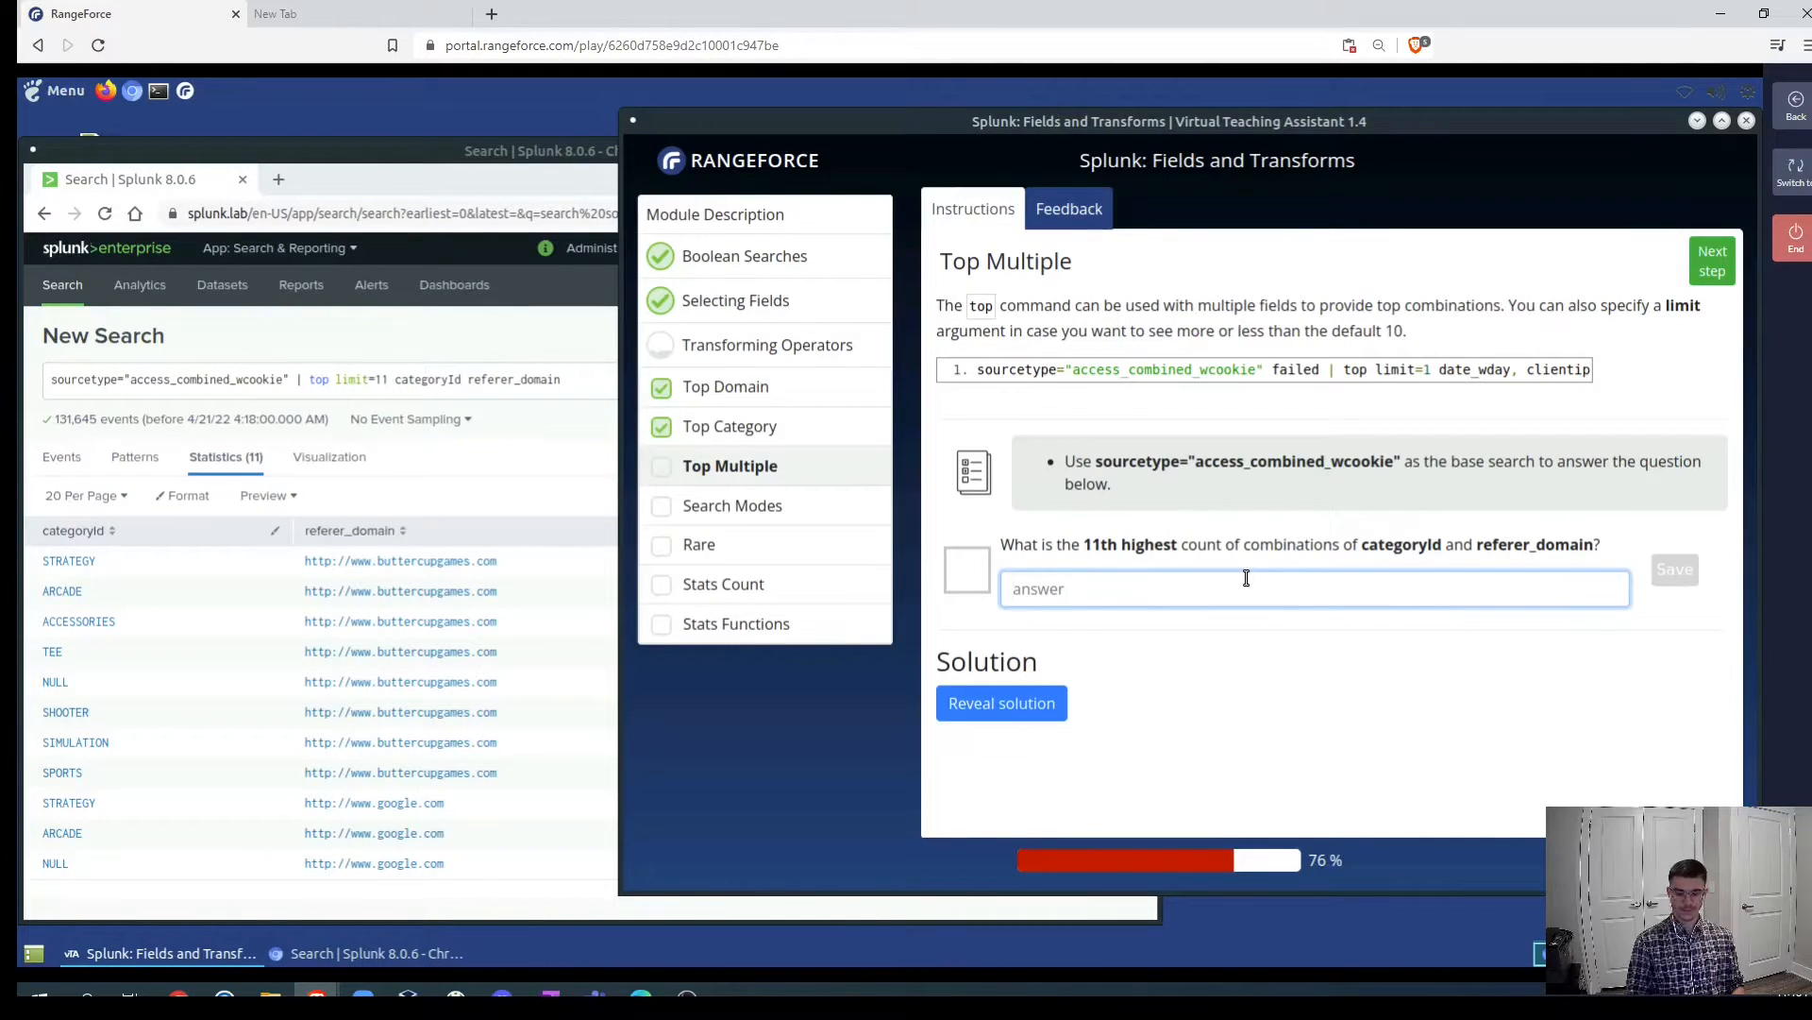
text(185)
key(Return)
drag(1179, 541, 1321, 515)
click(1714, 266)
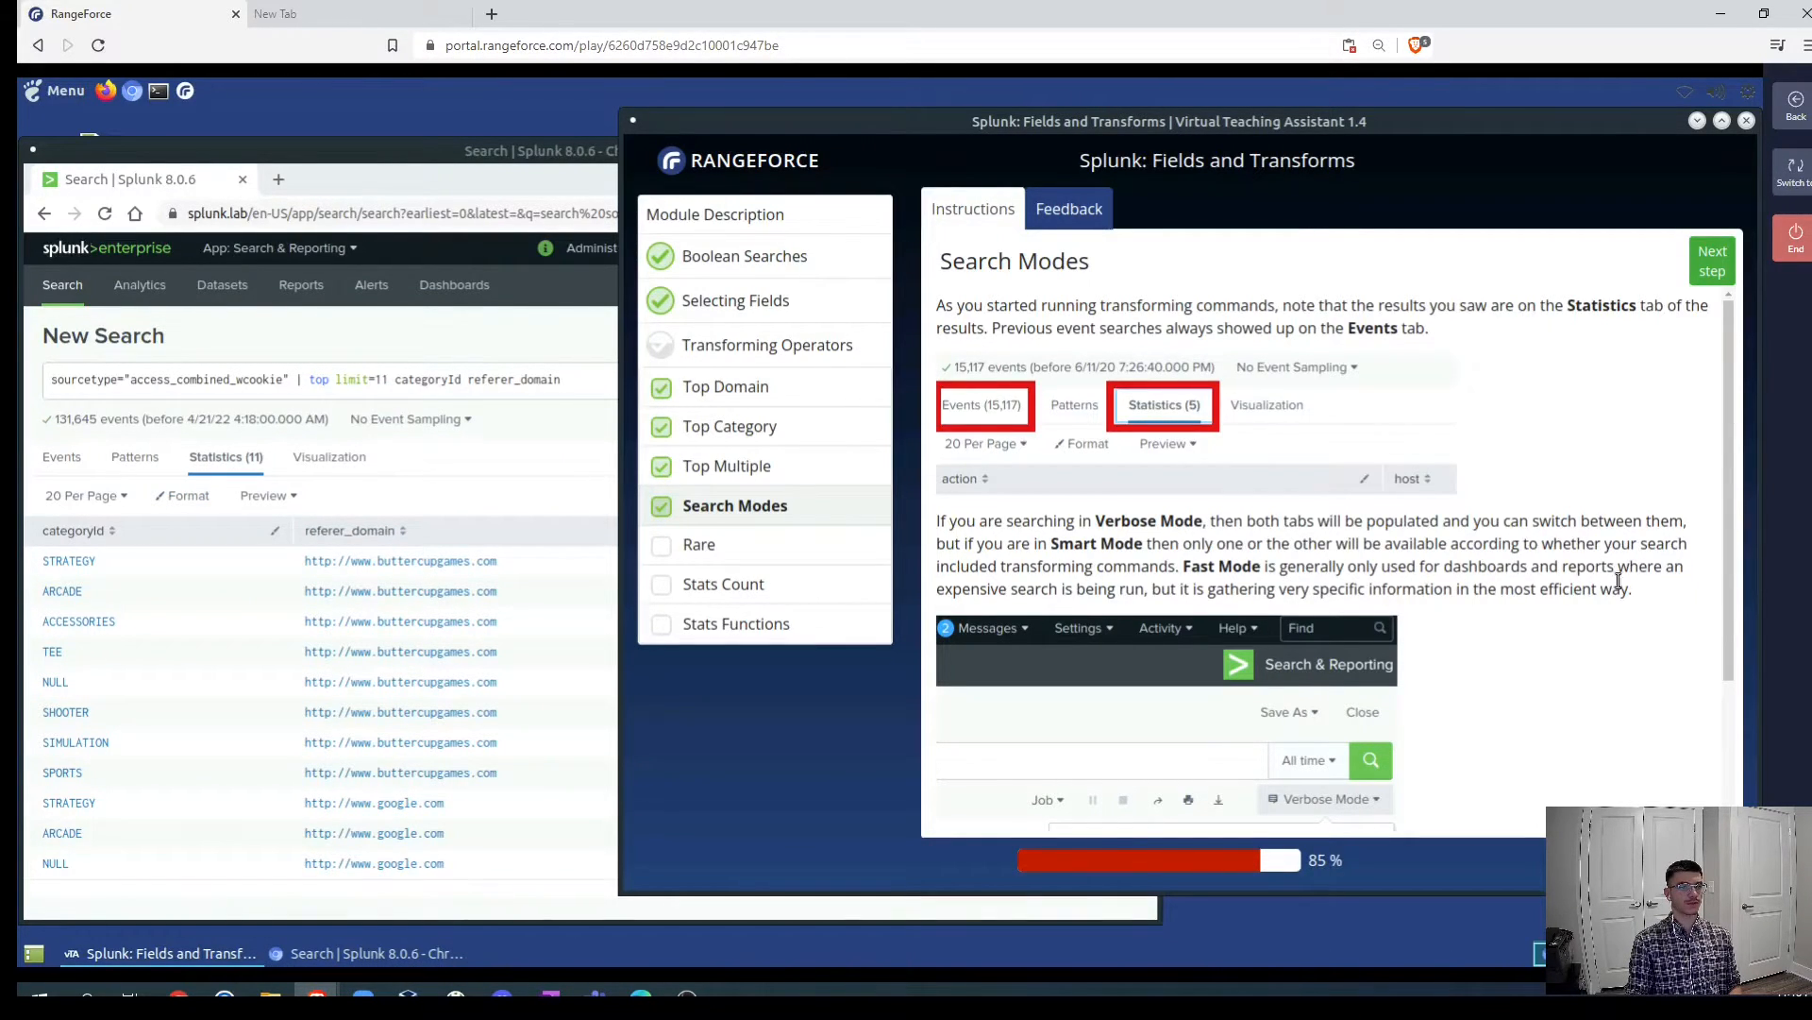
- Review the available Splunk search modes without changing the selection, finish reading the Search Modes page, and continue to the Rare exercise
click(545, 453)
click(1096, 427)
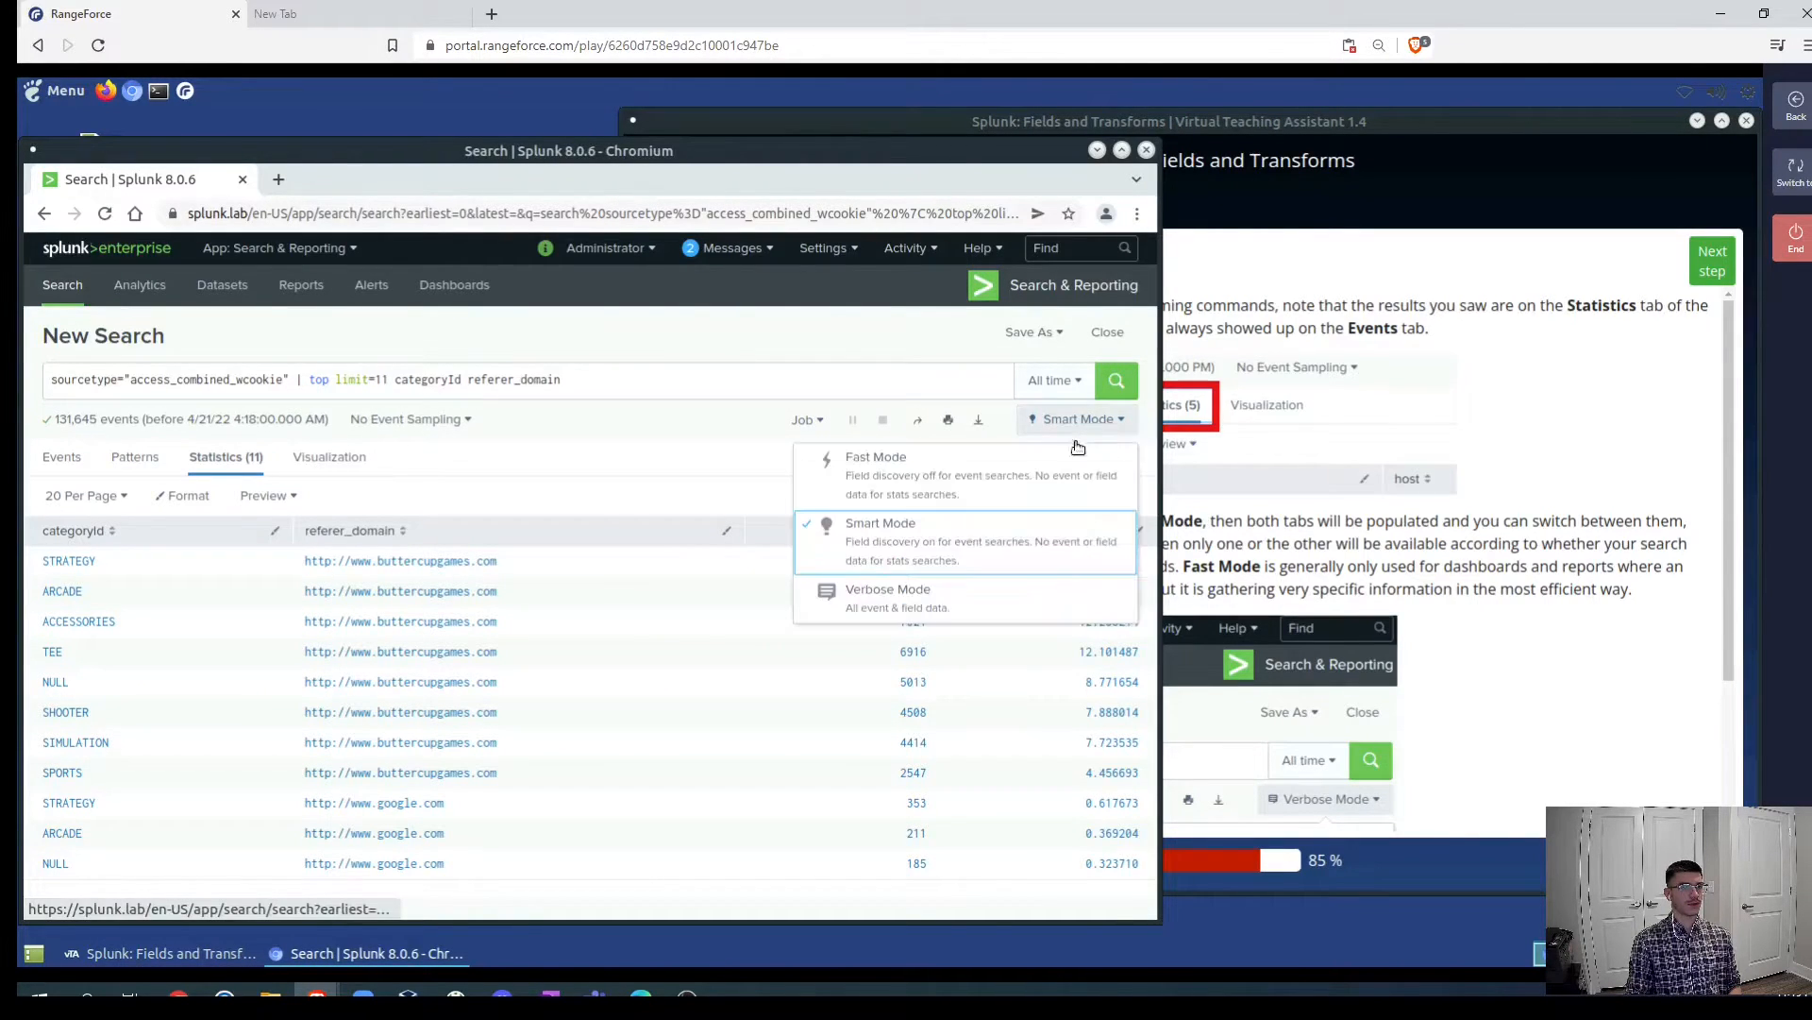
click(653, 462)
click(1600, 704)
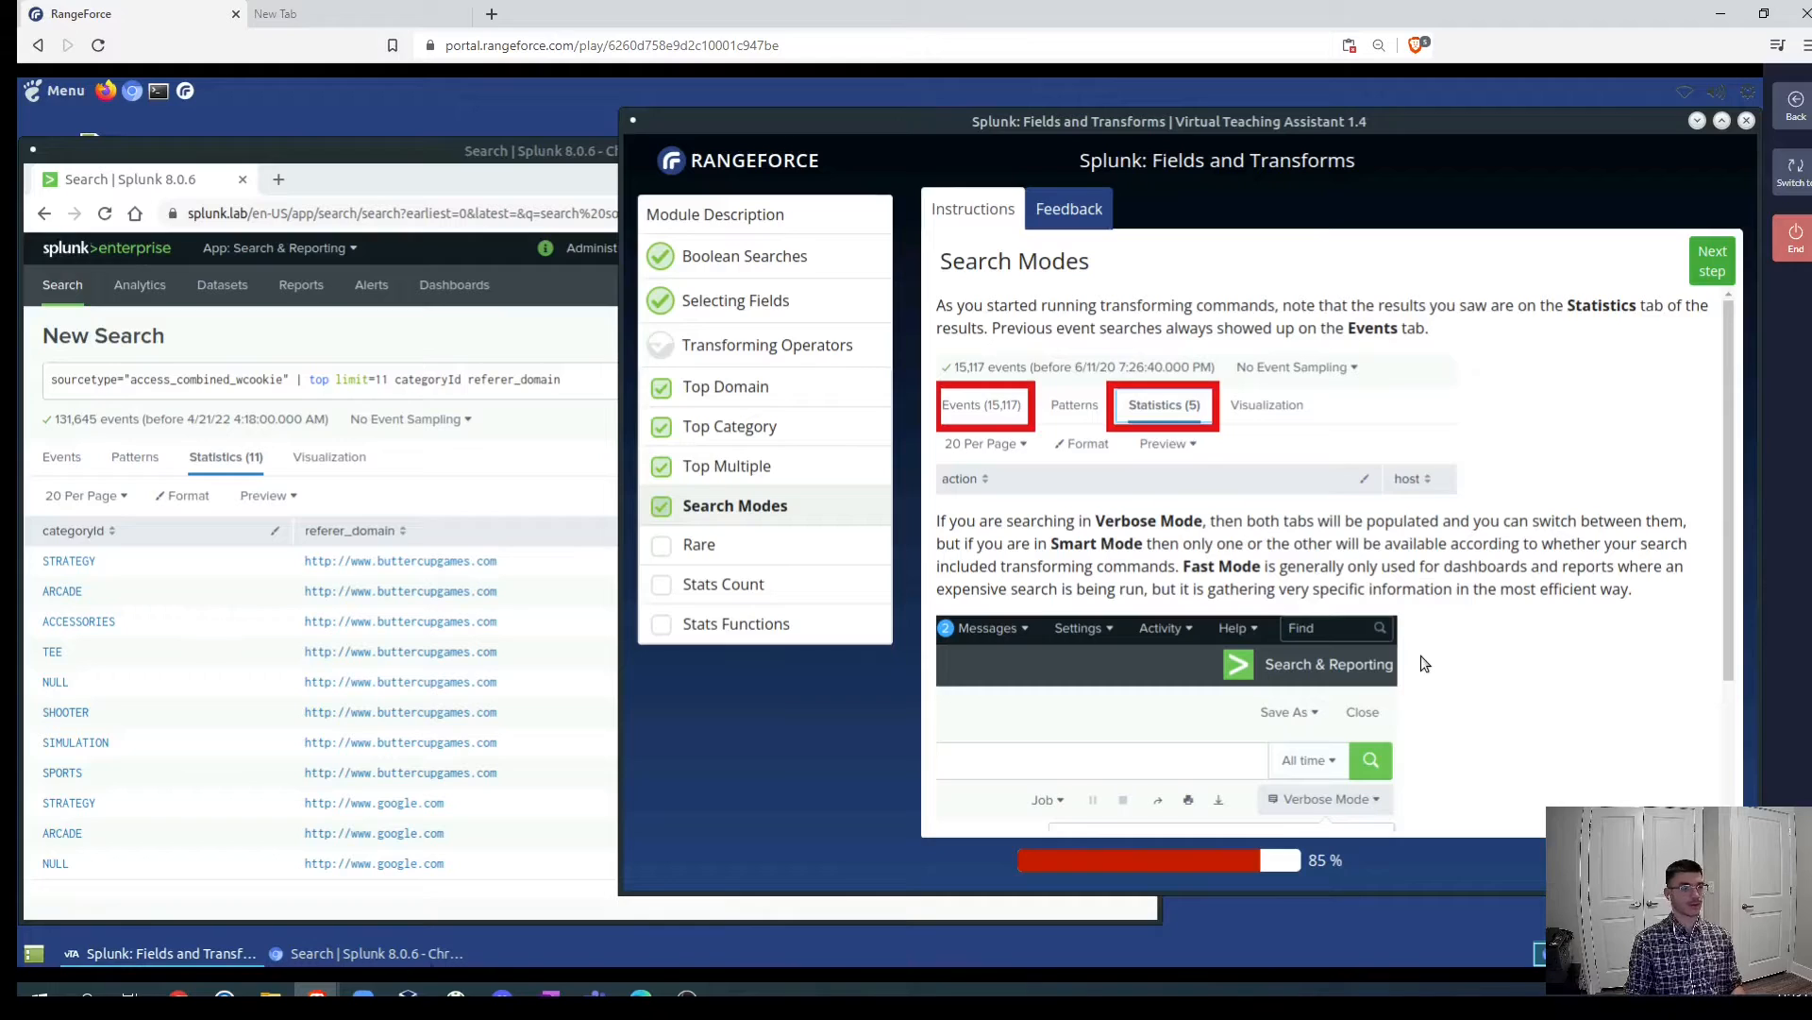
scroll(1422, 658, down, 2)
click(1713, 261)
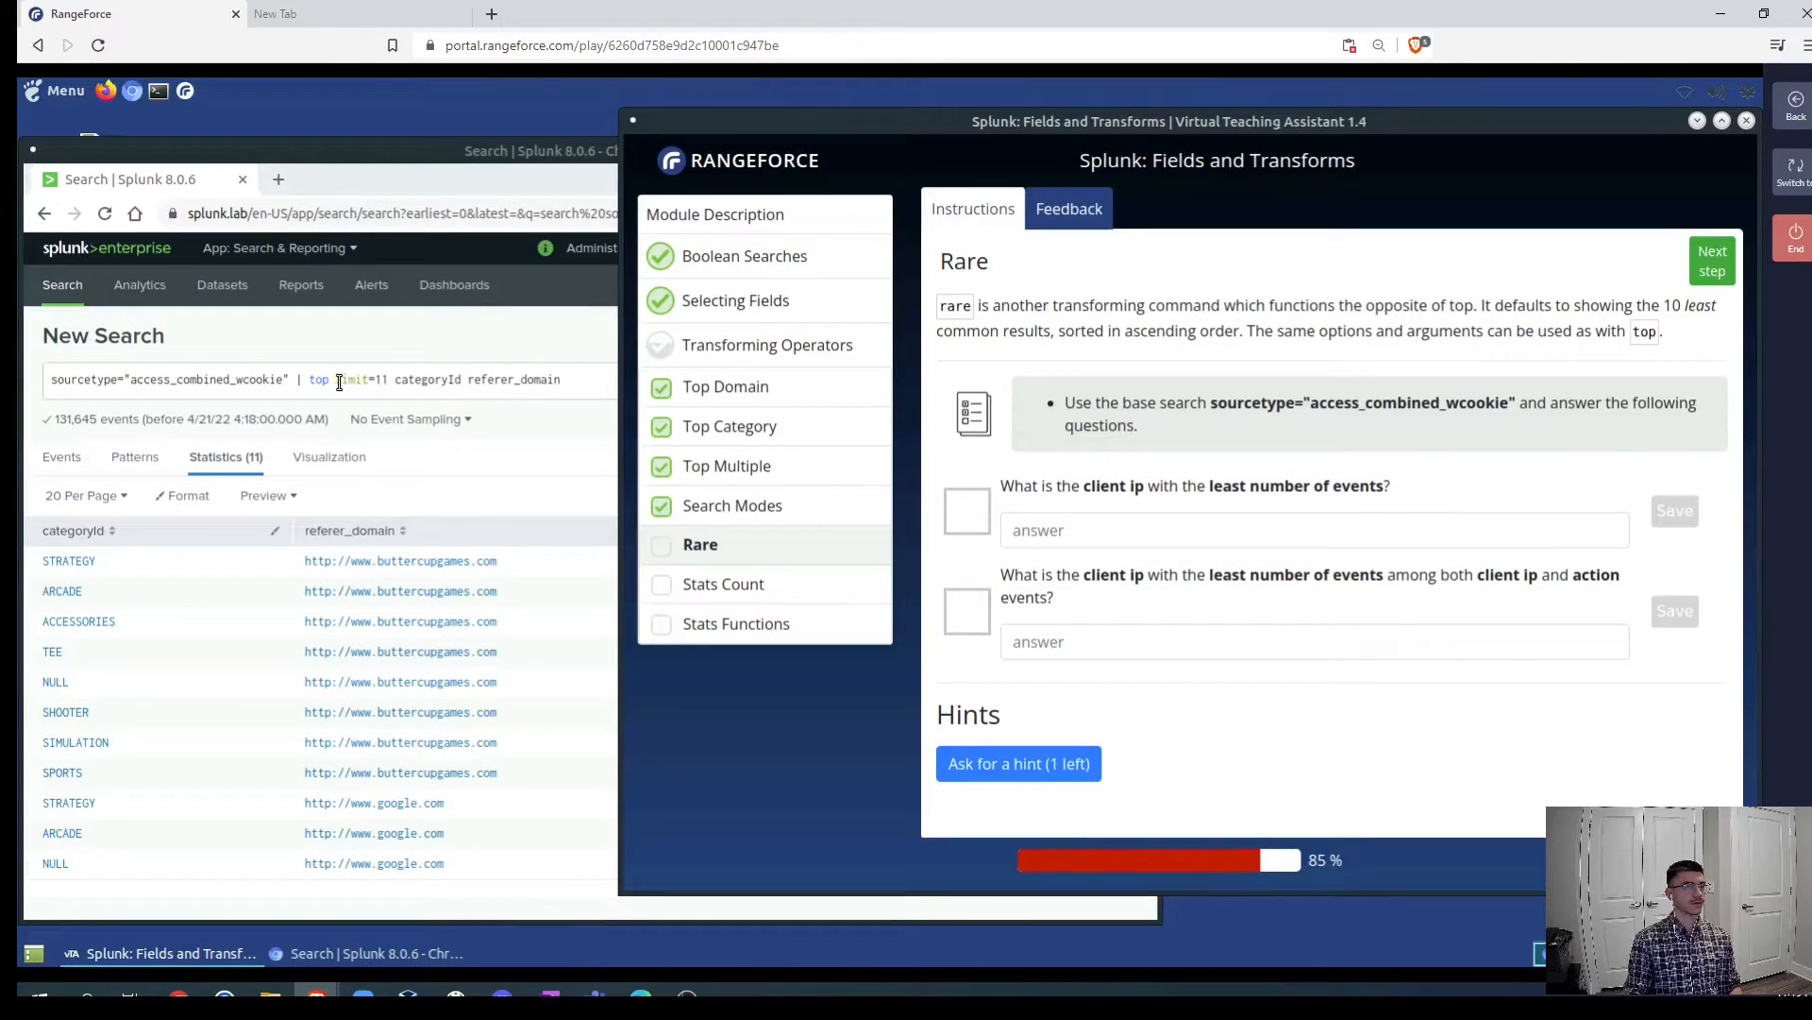
- Replace the top command and its arguments with rare clinetip and run the search
drag(313, 379, 579, 384)
key(BackSpace)
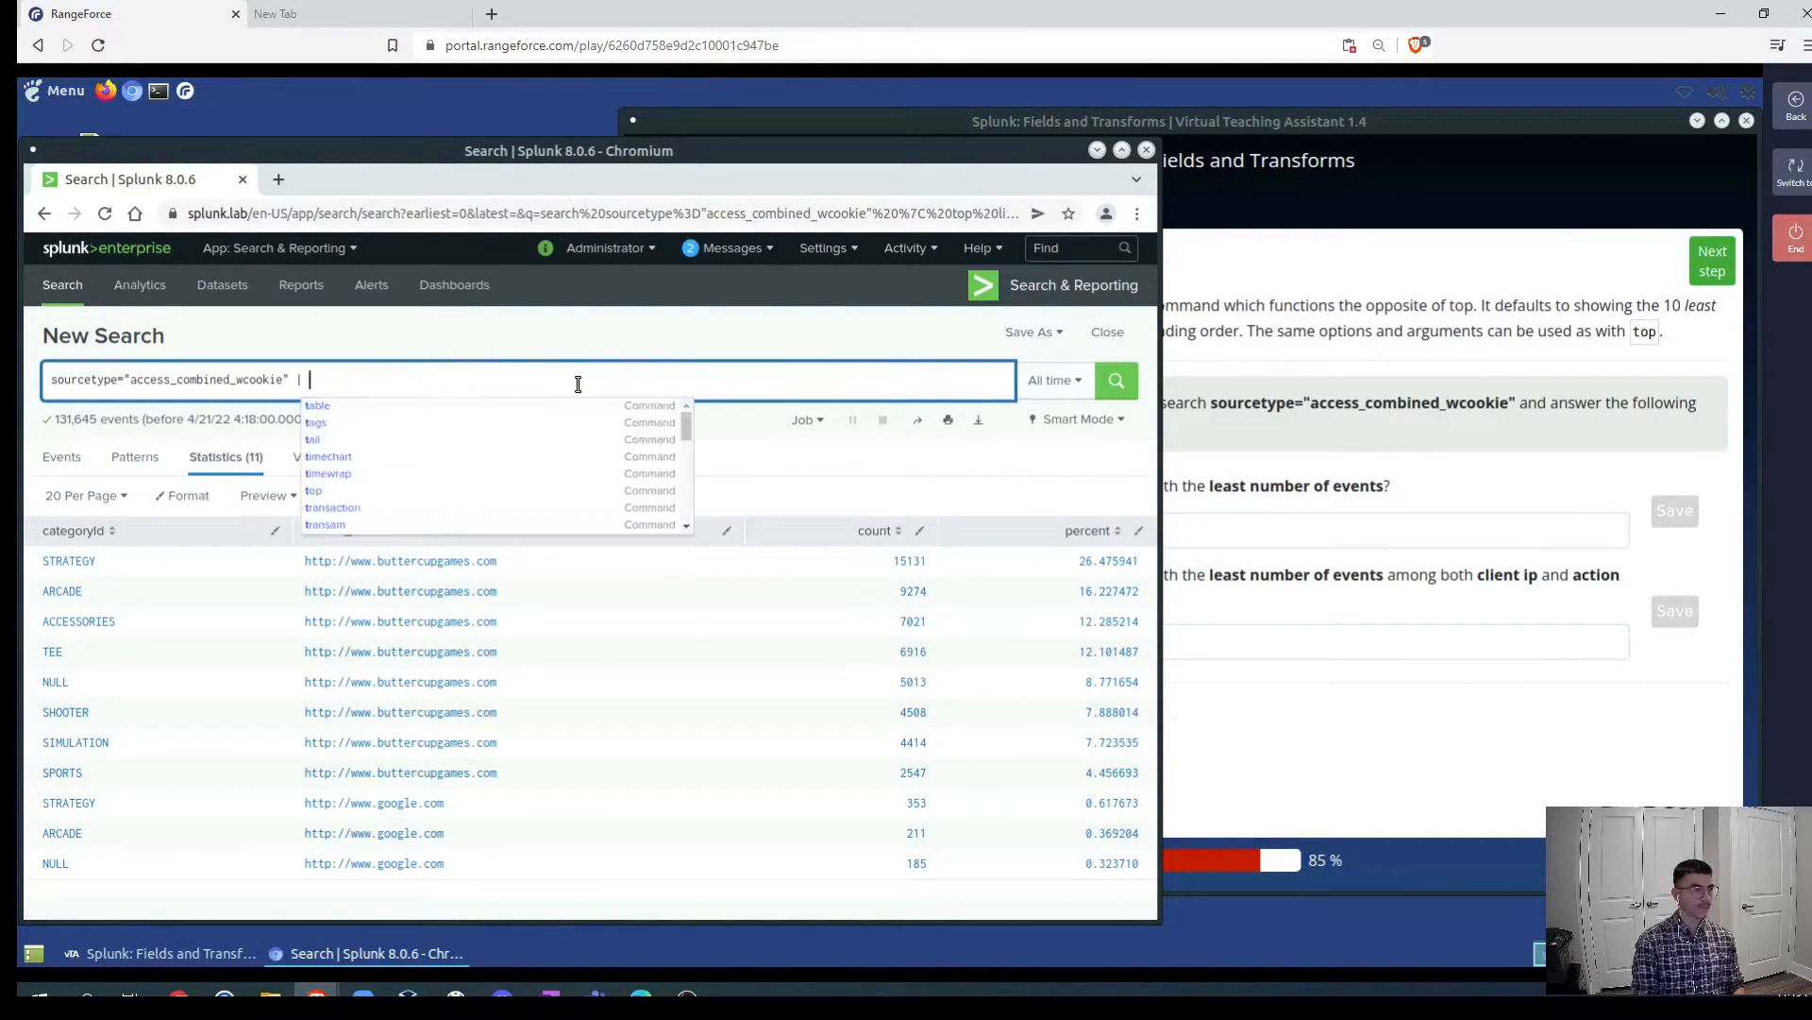
text(rare )
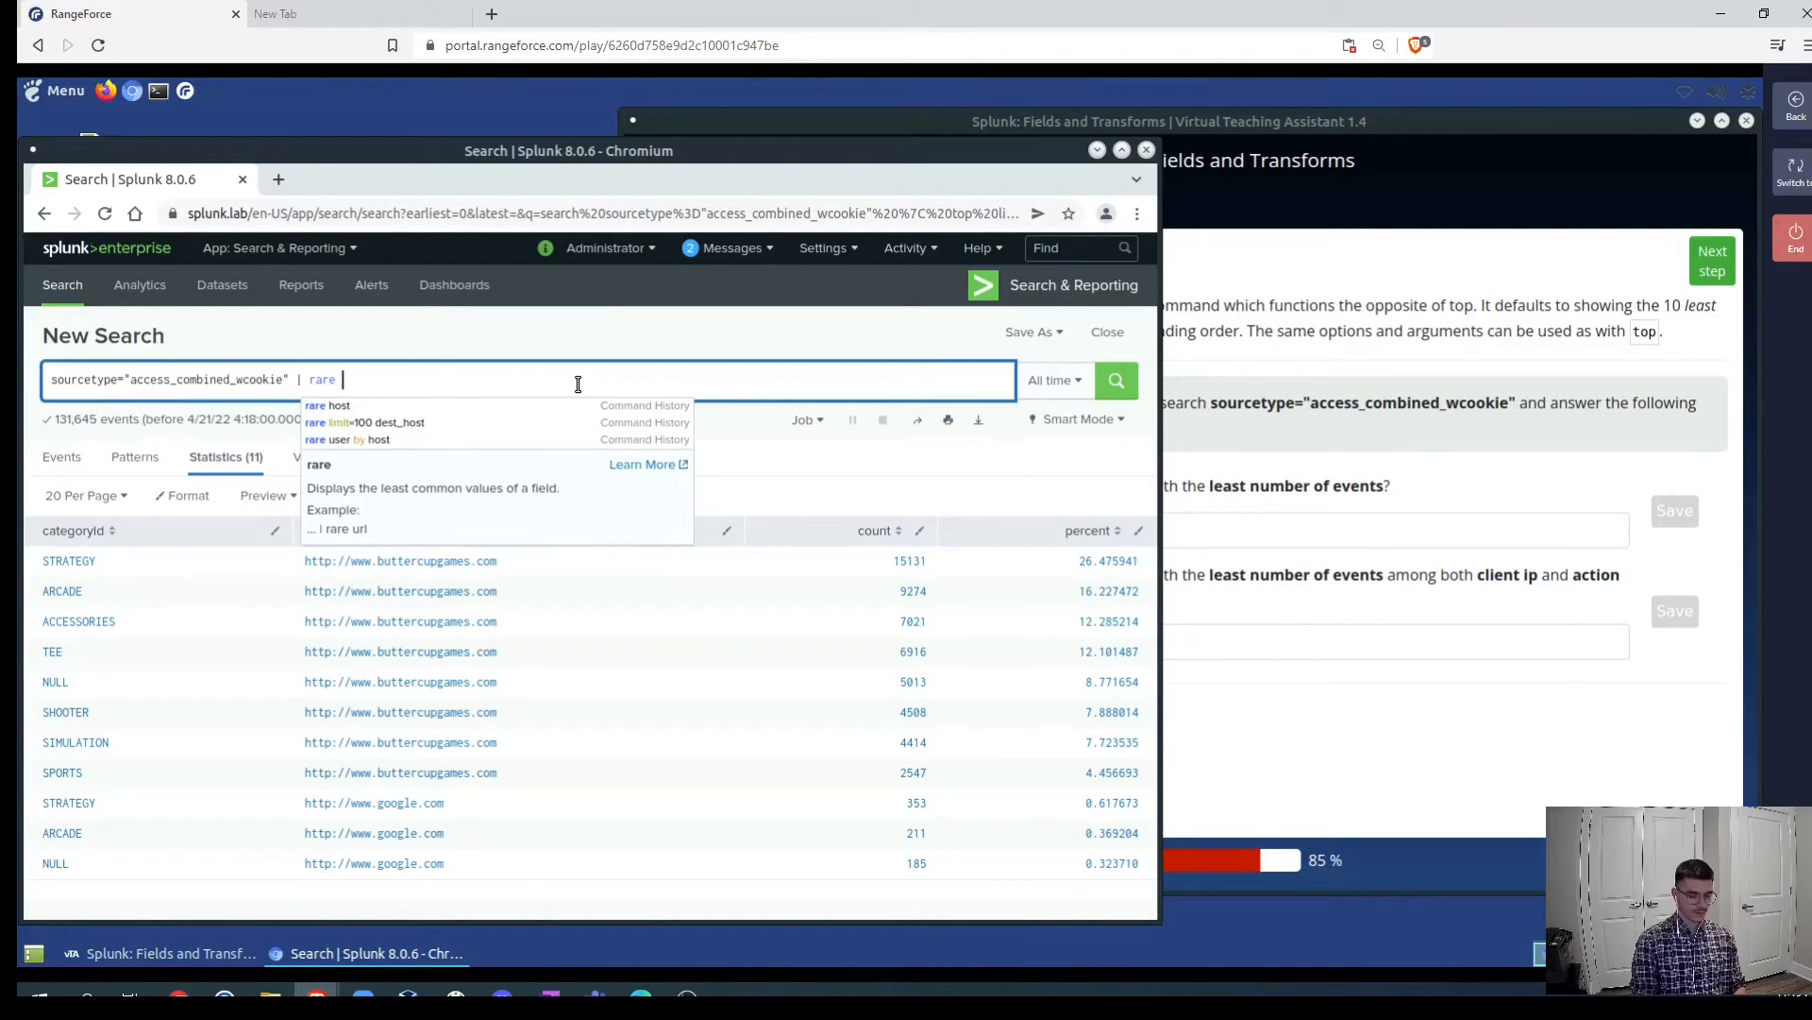
text(clinetip)
key(Return)
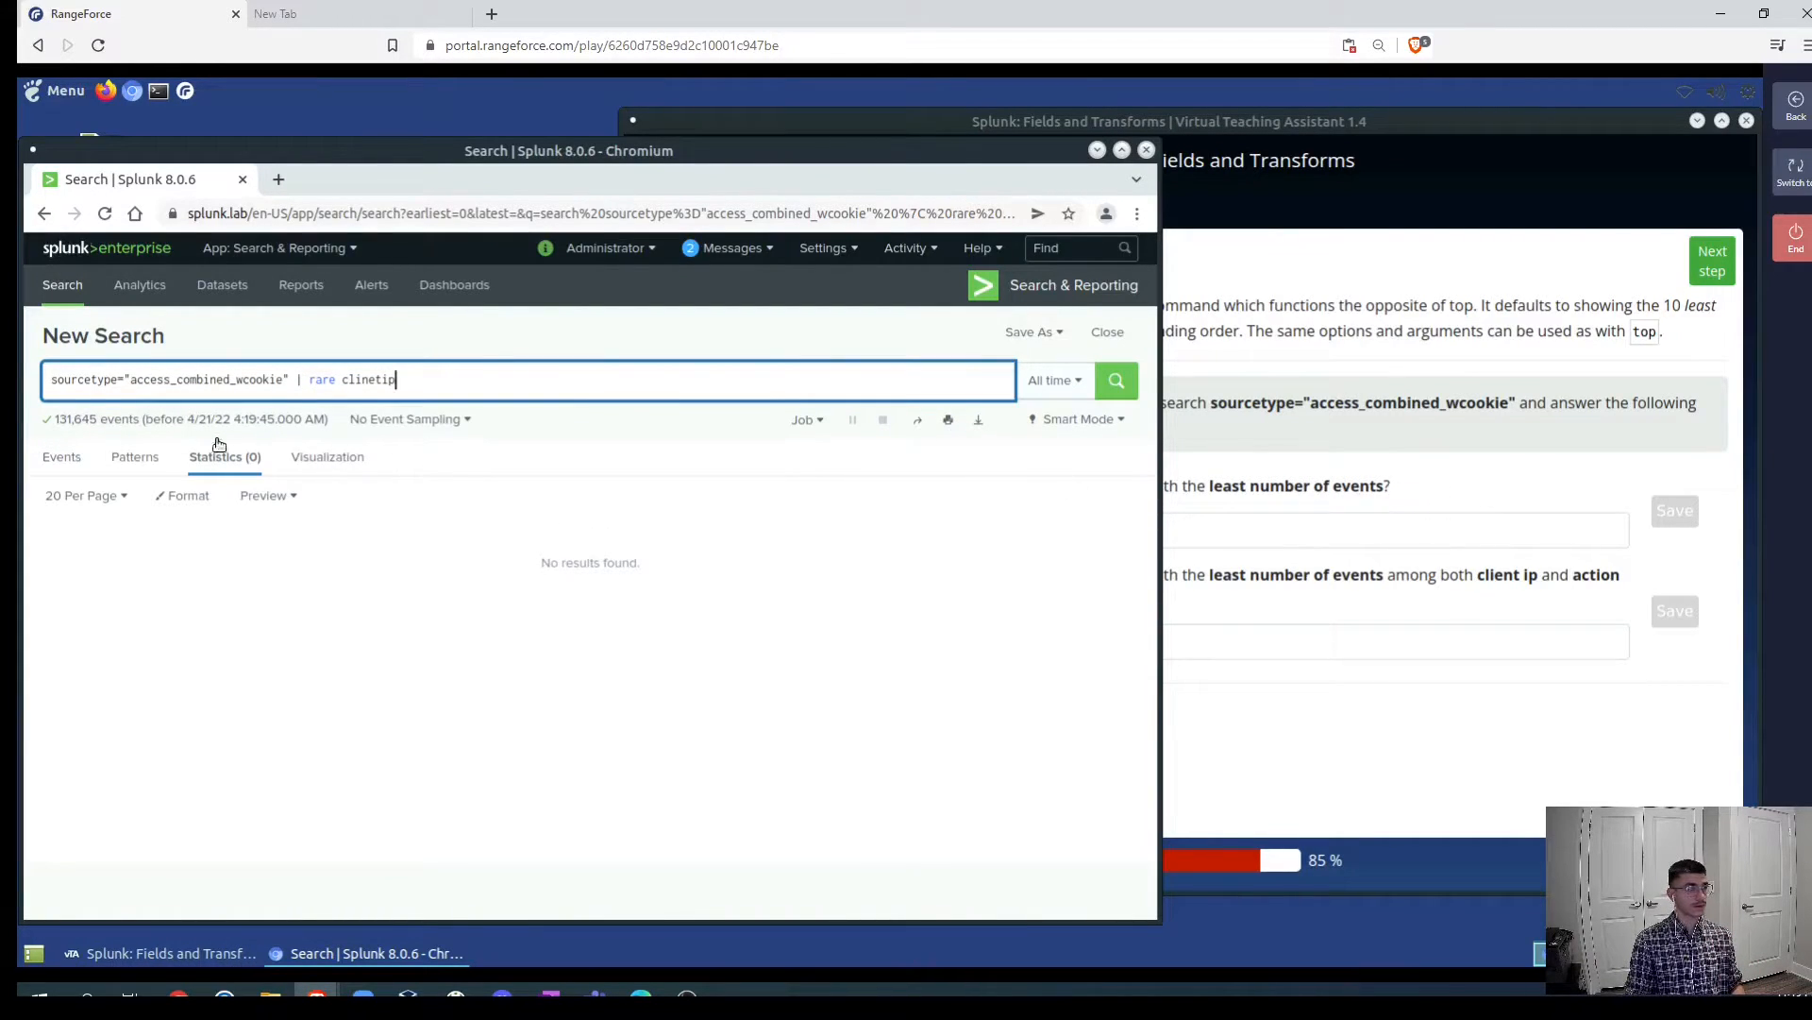
- Correct the misspelled field name in the rare command to clientip and rerun the search
click(1390, 466)
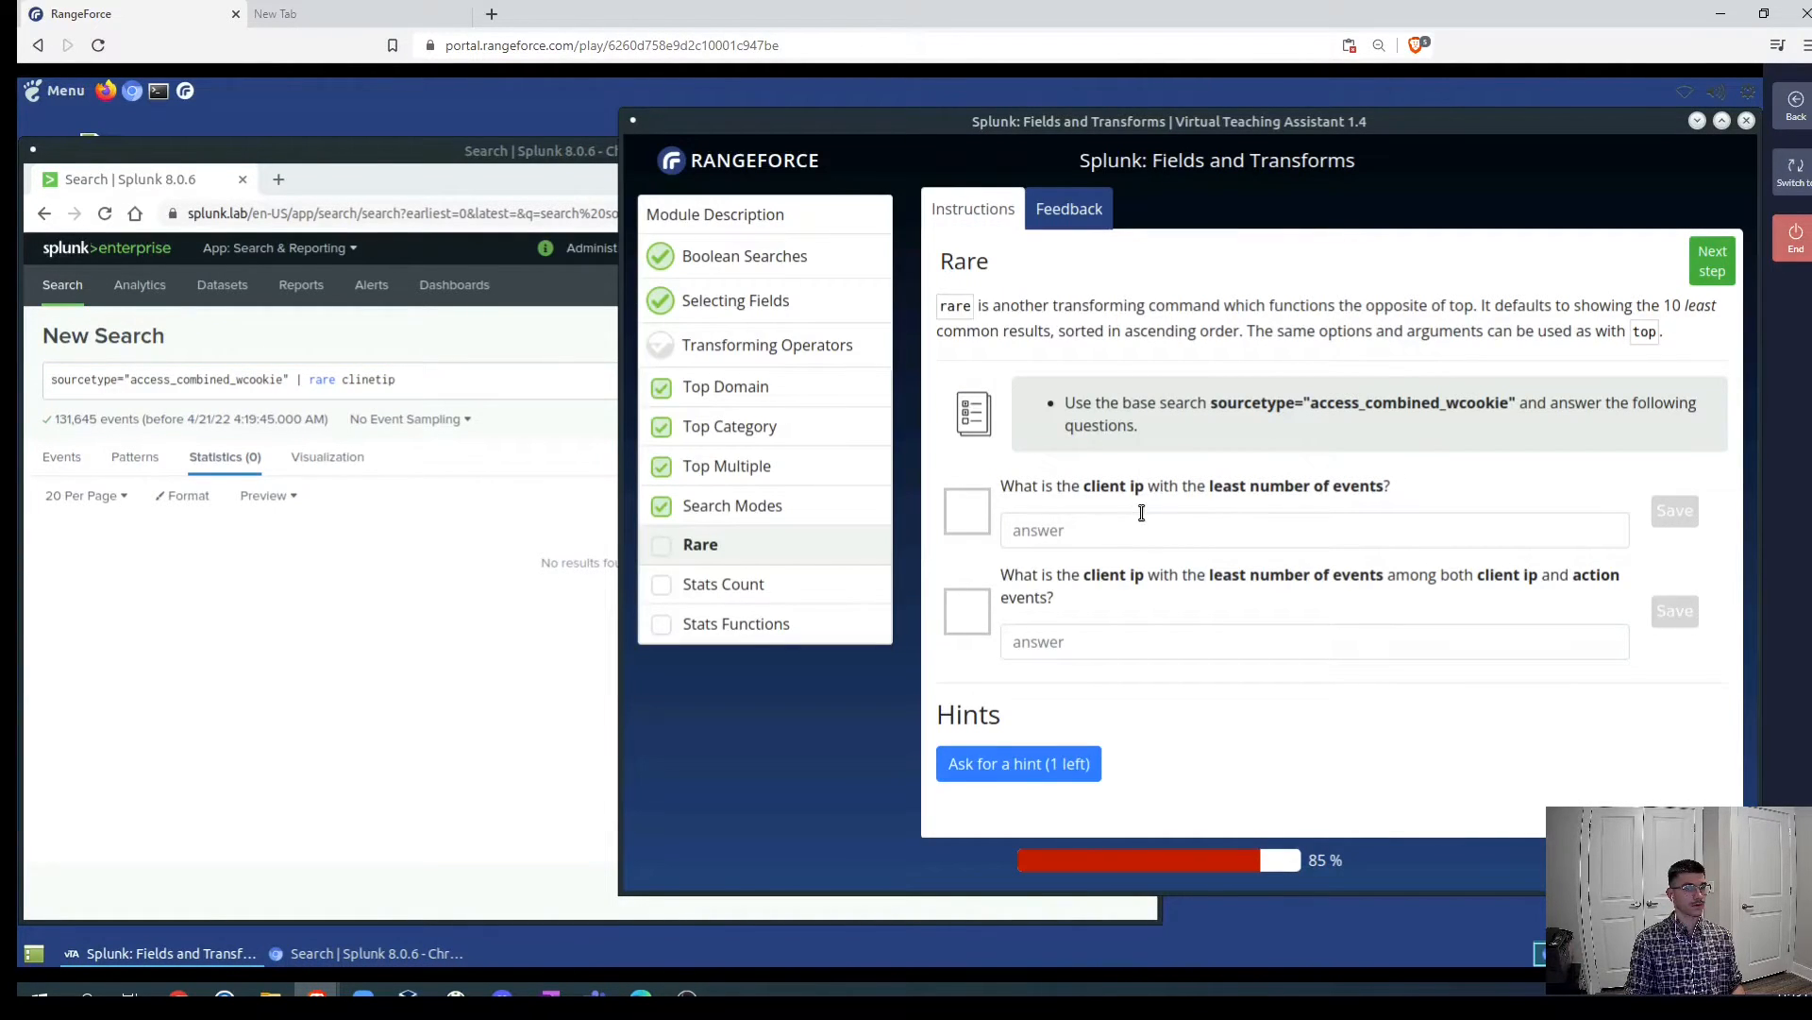
click(334, 591)
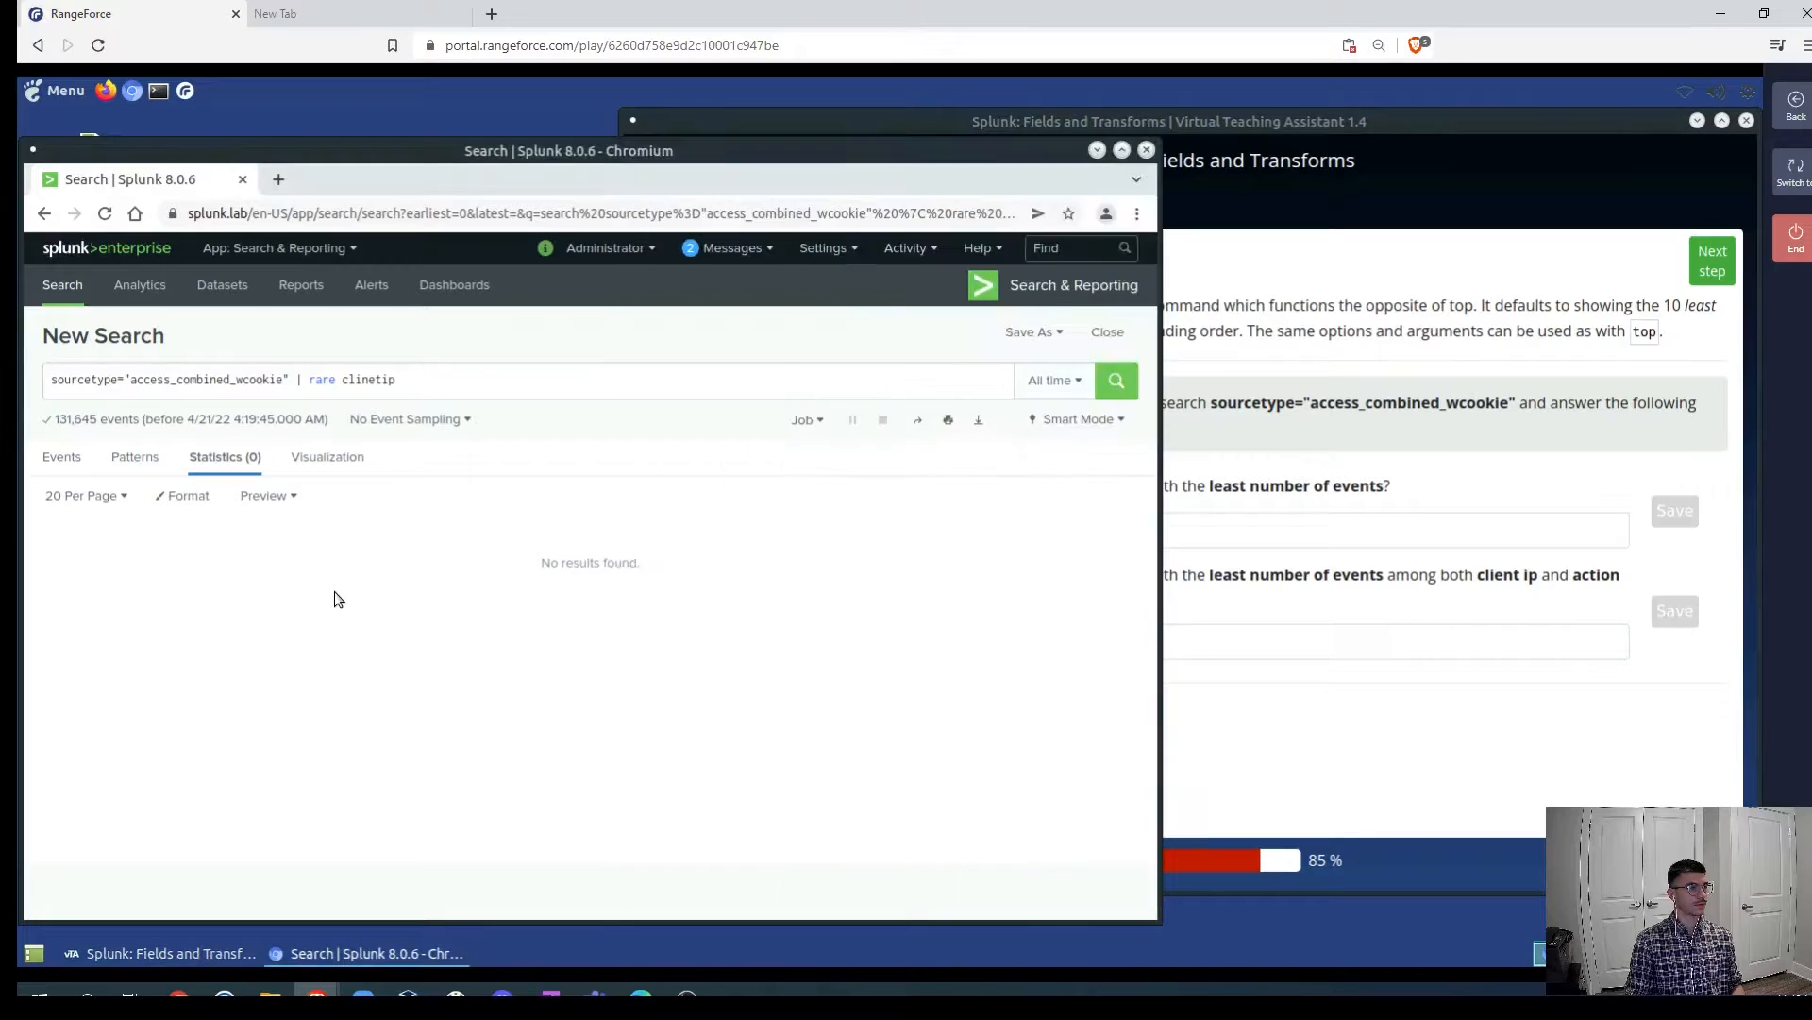
click(375, 379)
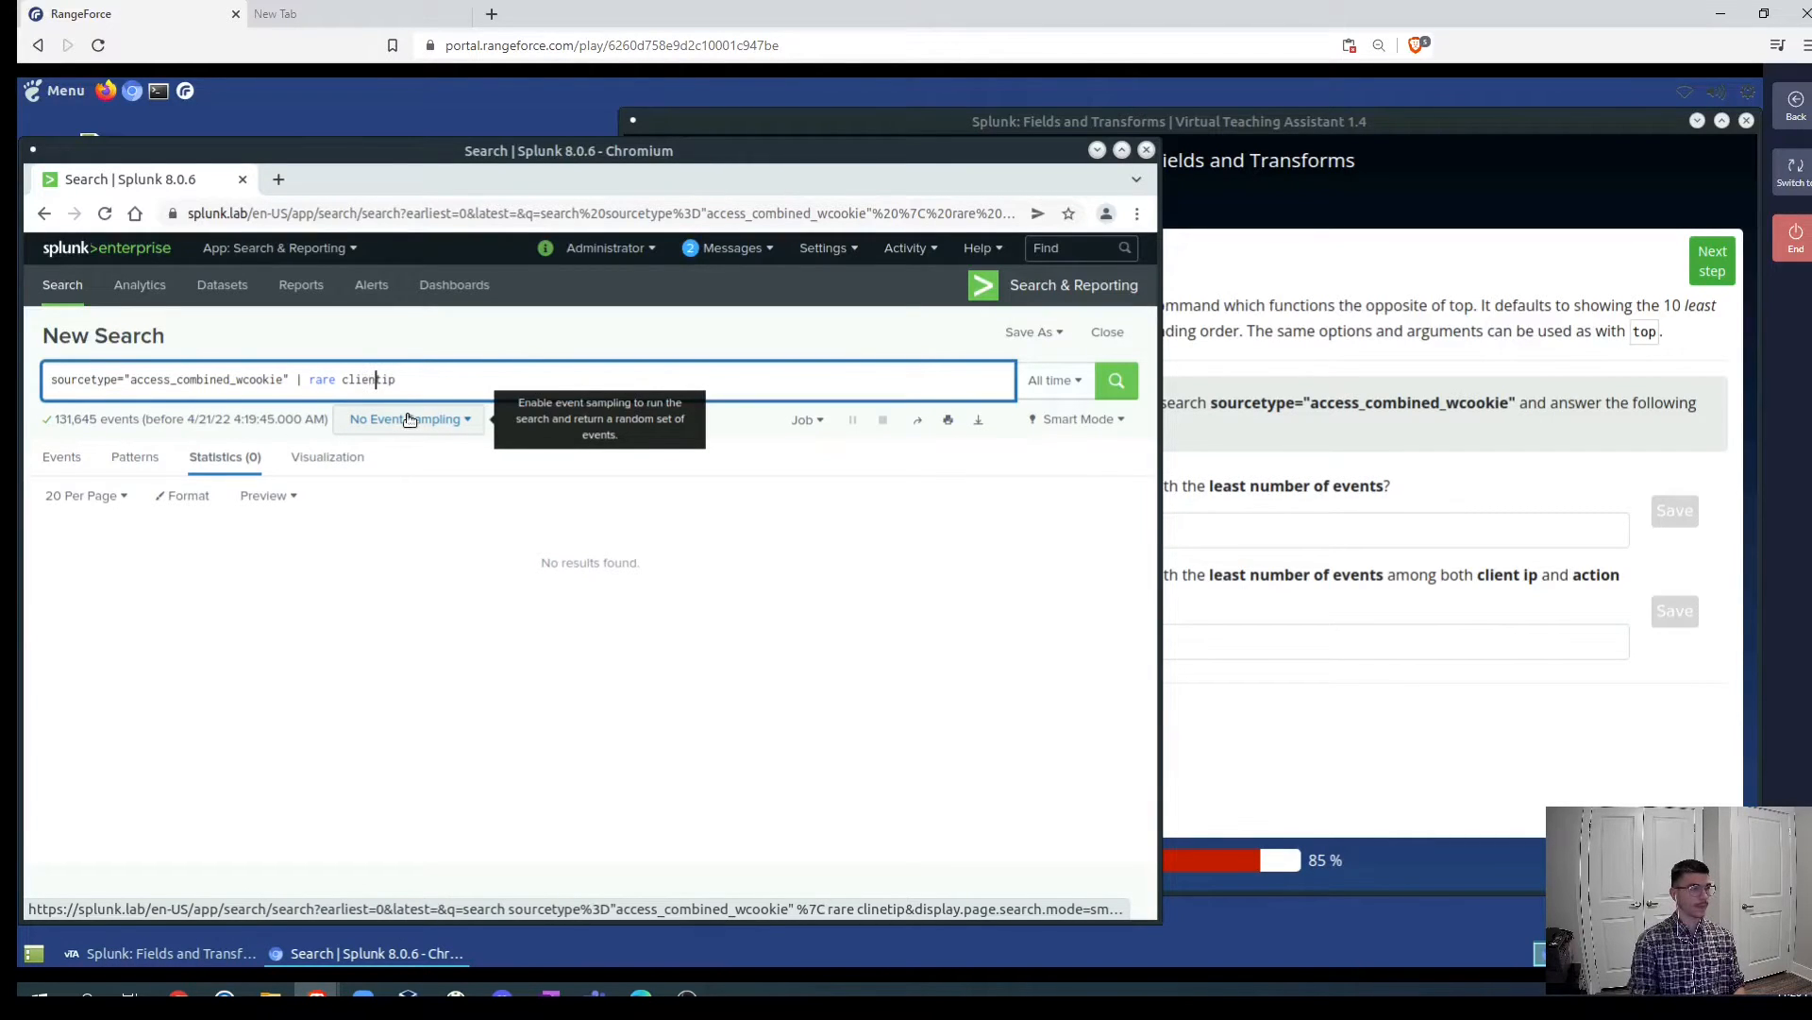
key(Return)
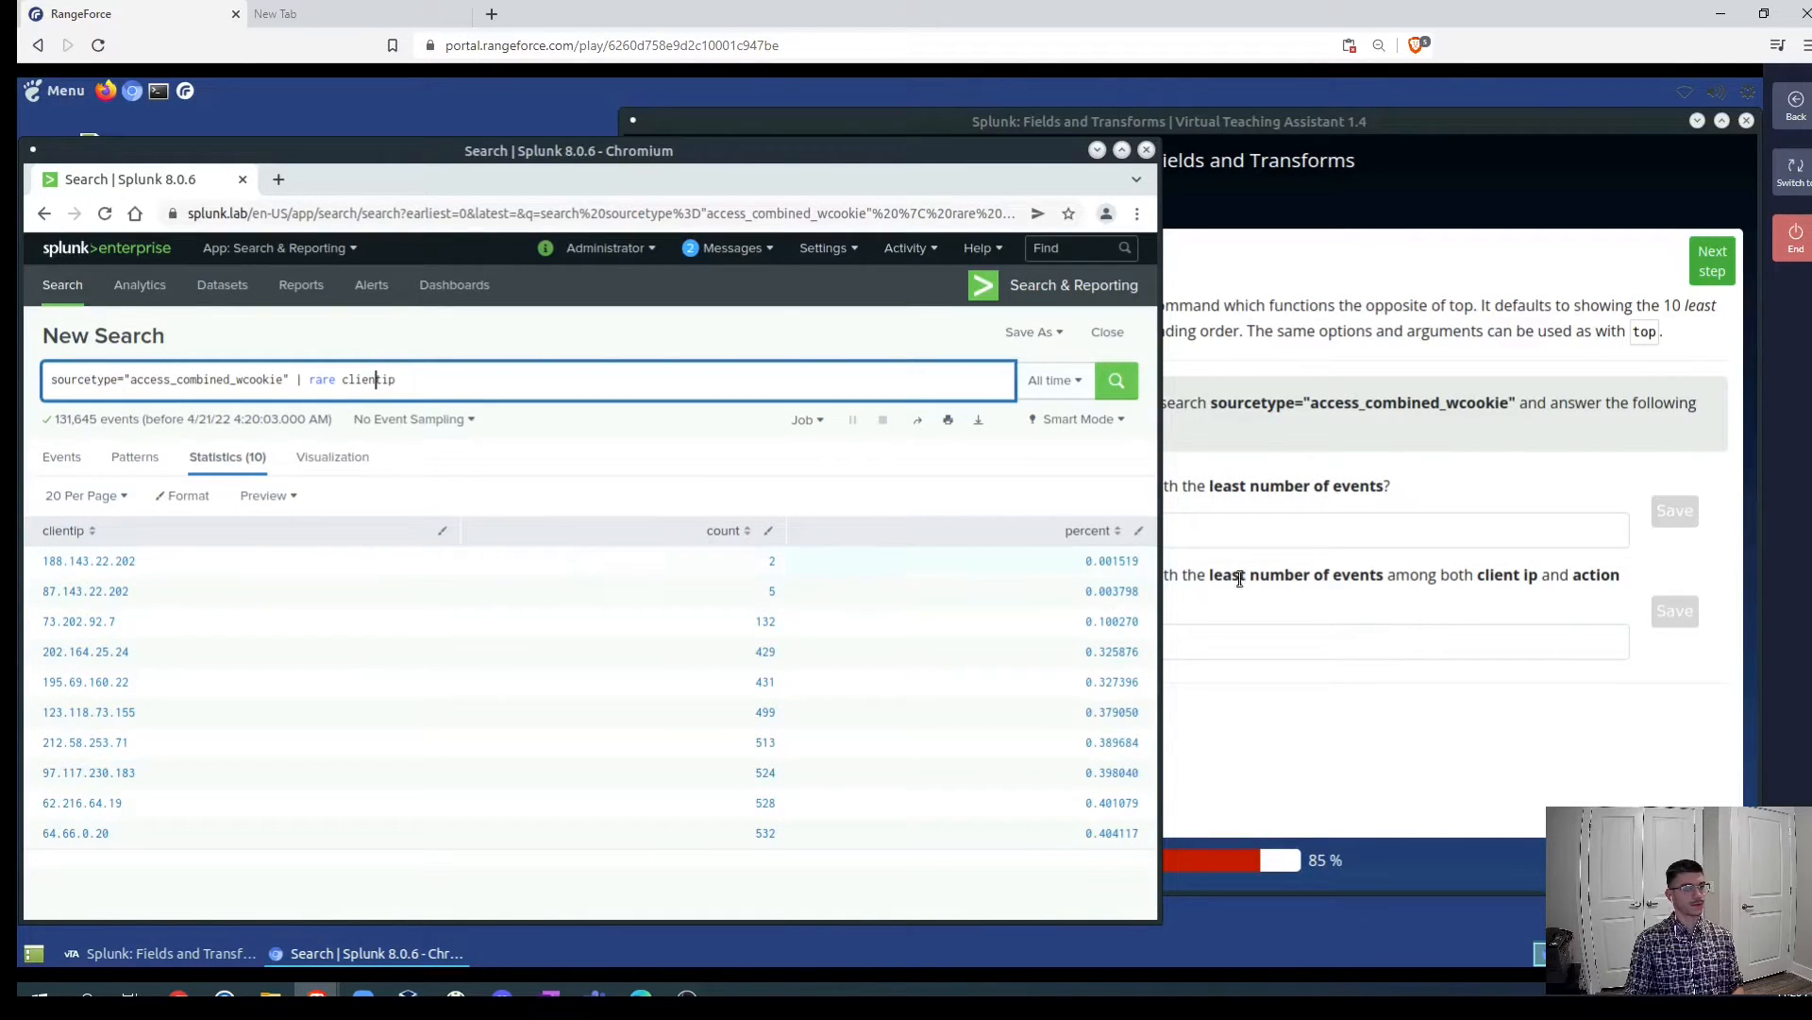
- Try answering the first Rare question with 2
click(1310, 535)
text(2)
key(Return)
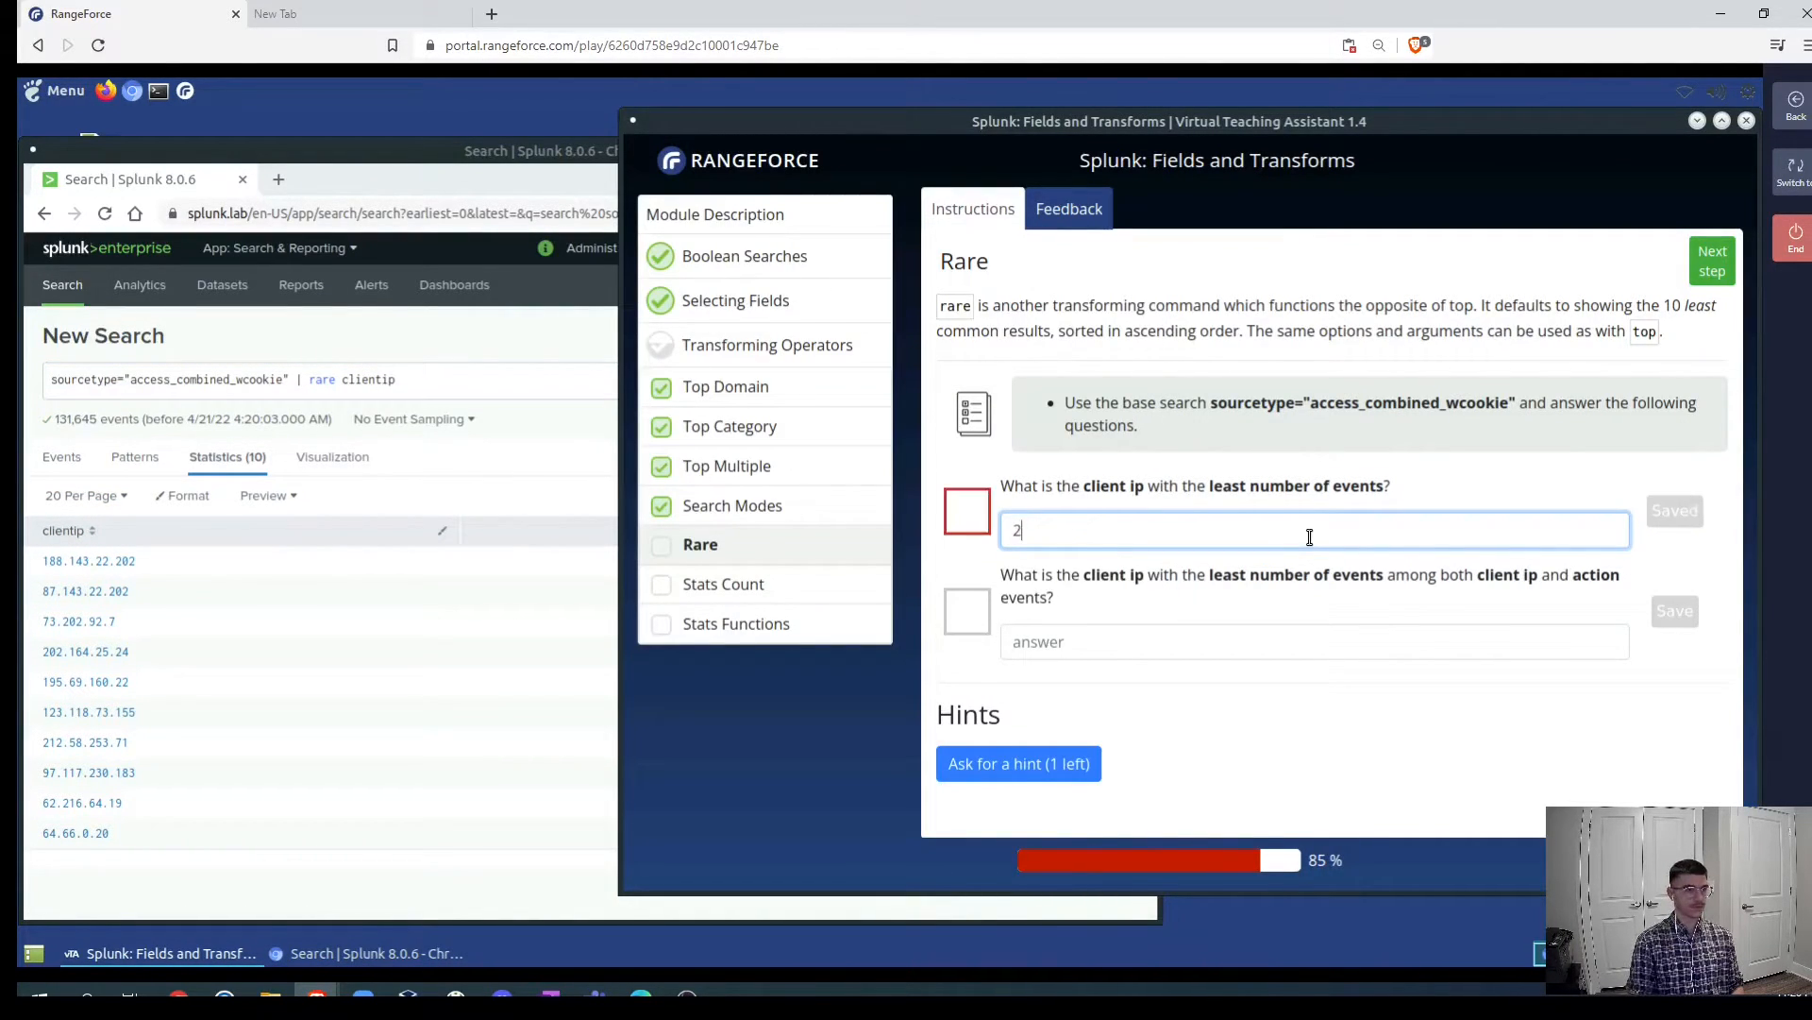
- Copy the rarest client IP, 188.143.22.202, from the search results into the first Rare answer, replacing its content, and save it
click(502, 476)
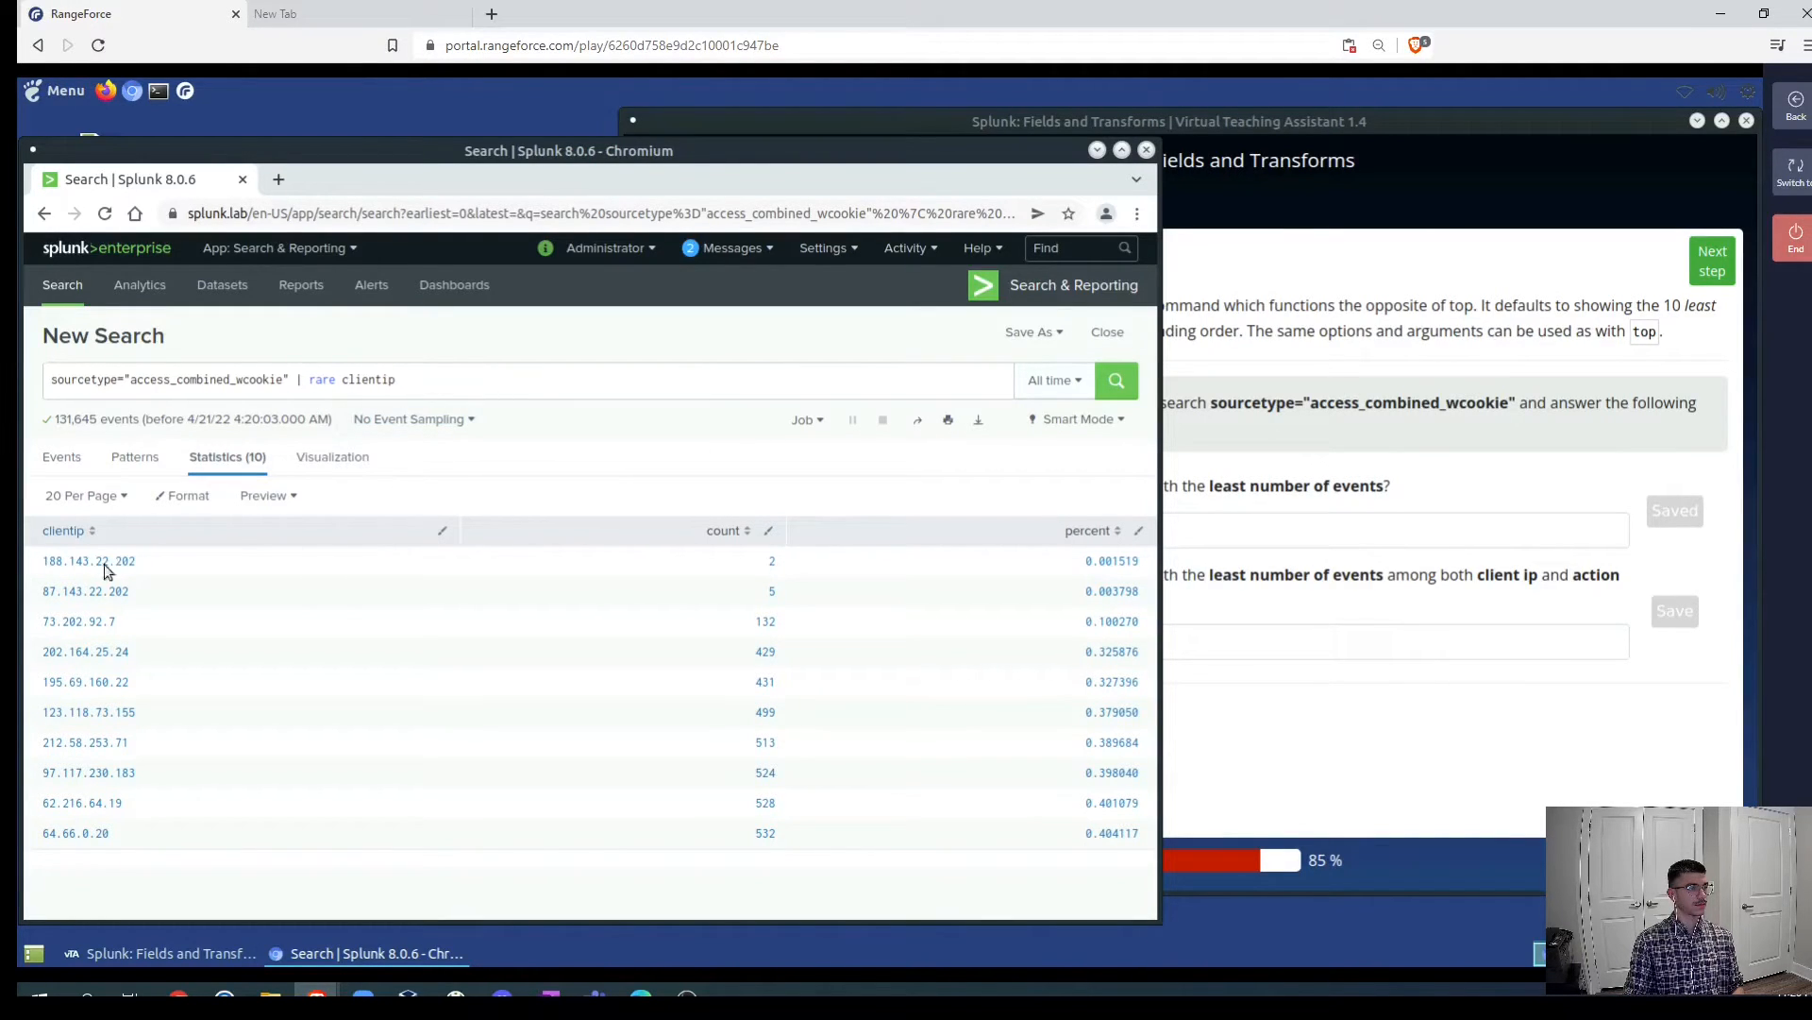
click(1453, 491)
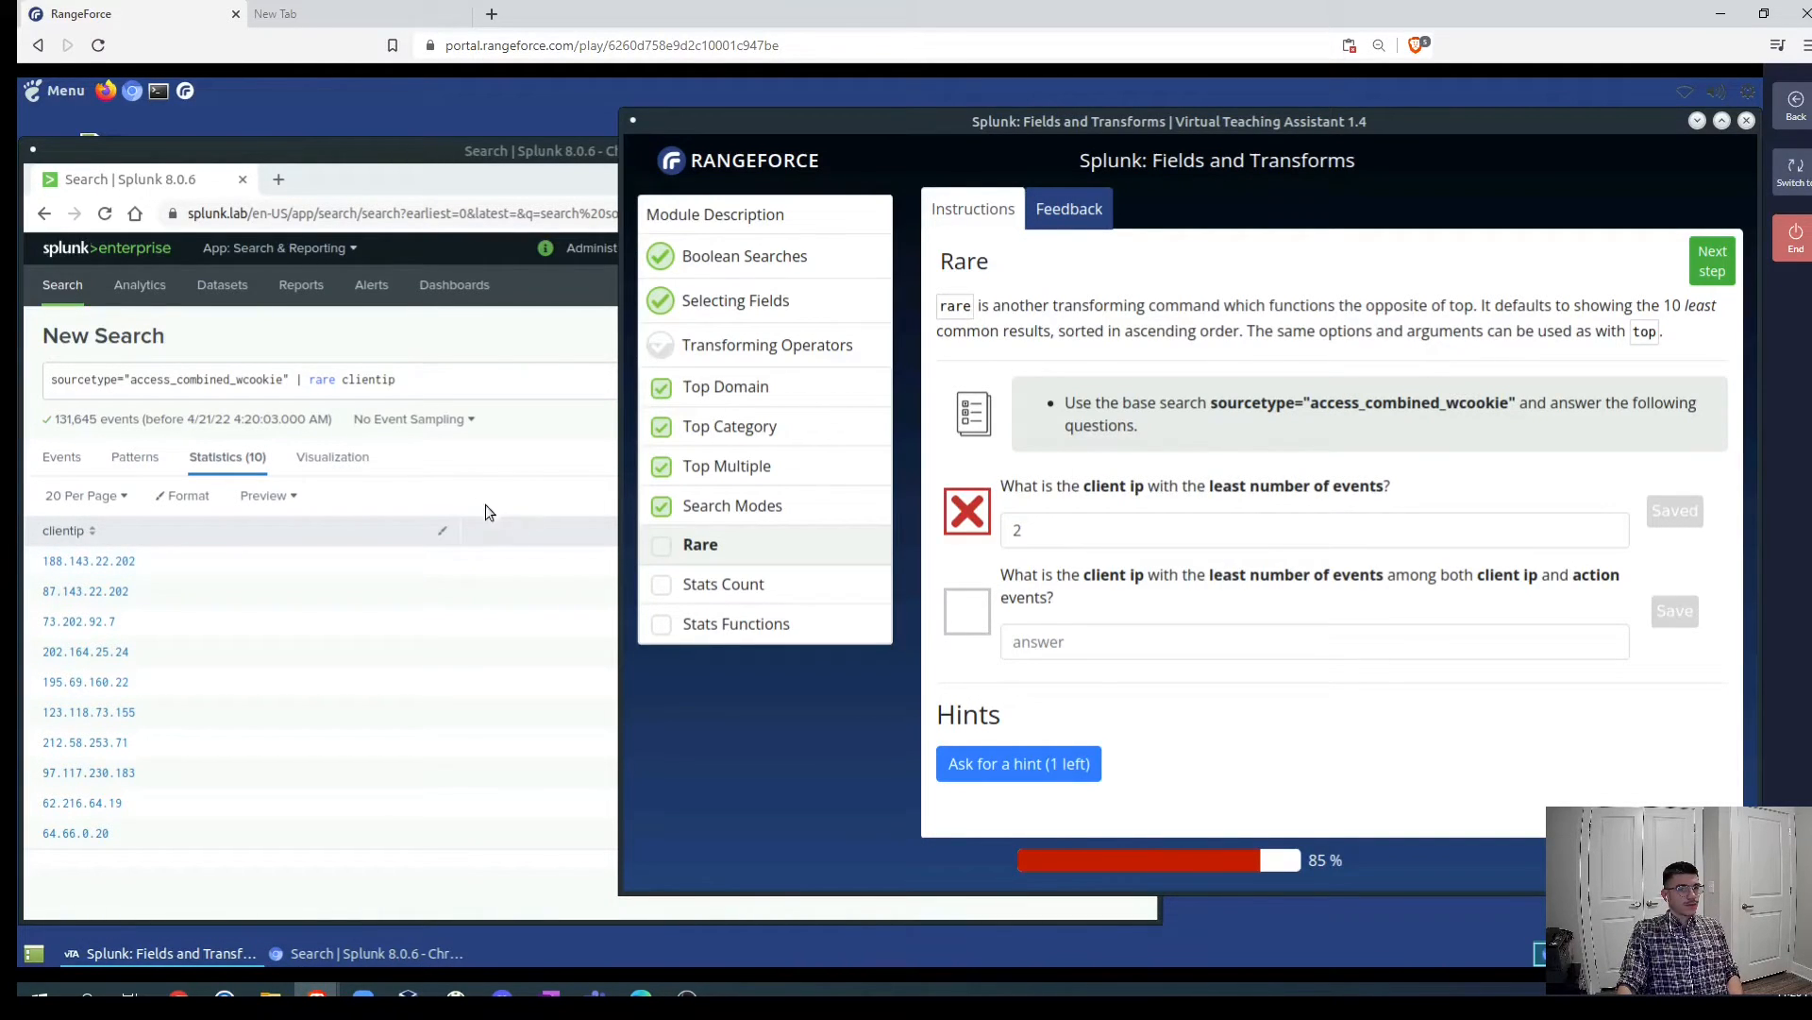
drag(141, 570, 37, 570)
key(ctrl+c)
click(1121, 530)
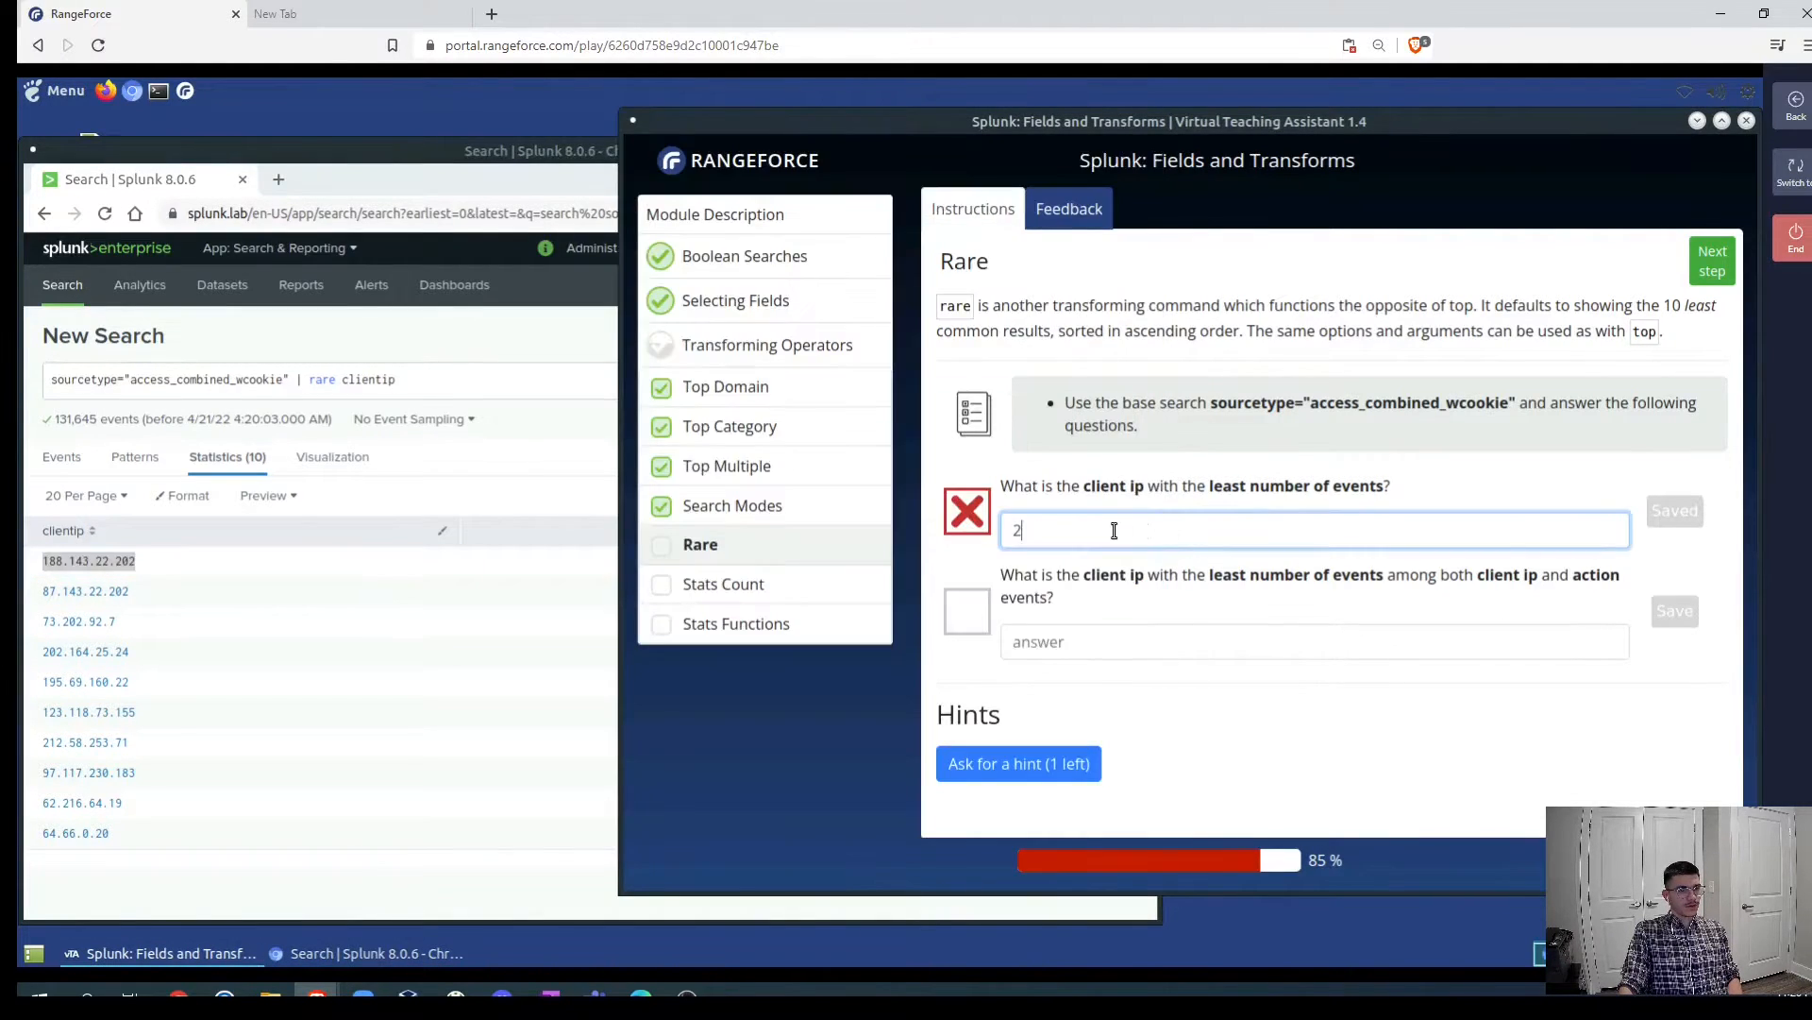
key(ctrl+a)
key(ctrl+v)
key(Return)
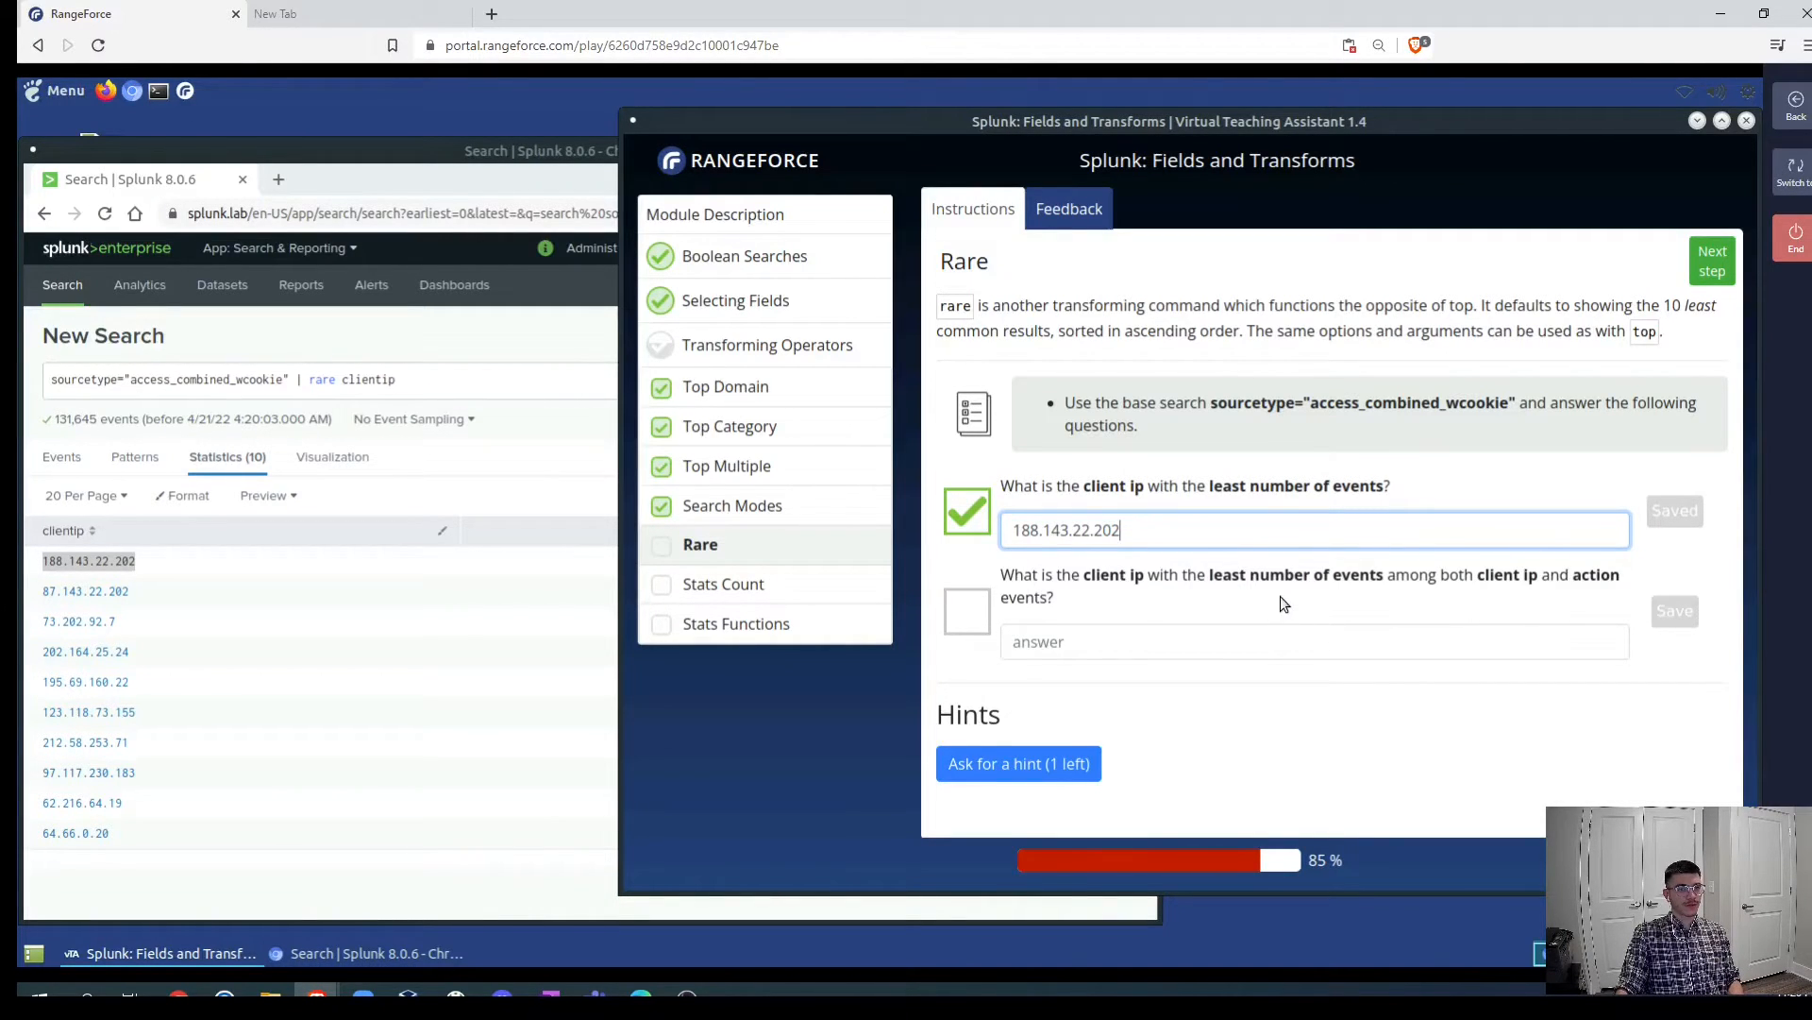
- Extend the search to rare clientip action, run it, and save the rarest client IP, 195.69.160.22, as the second Rare answer
click(458, 384)
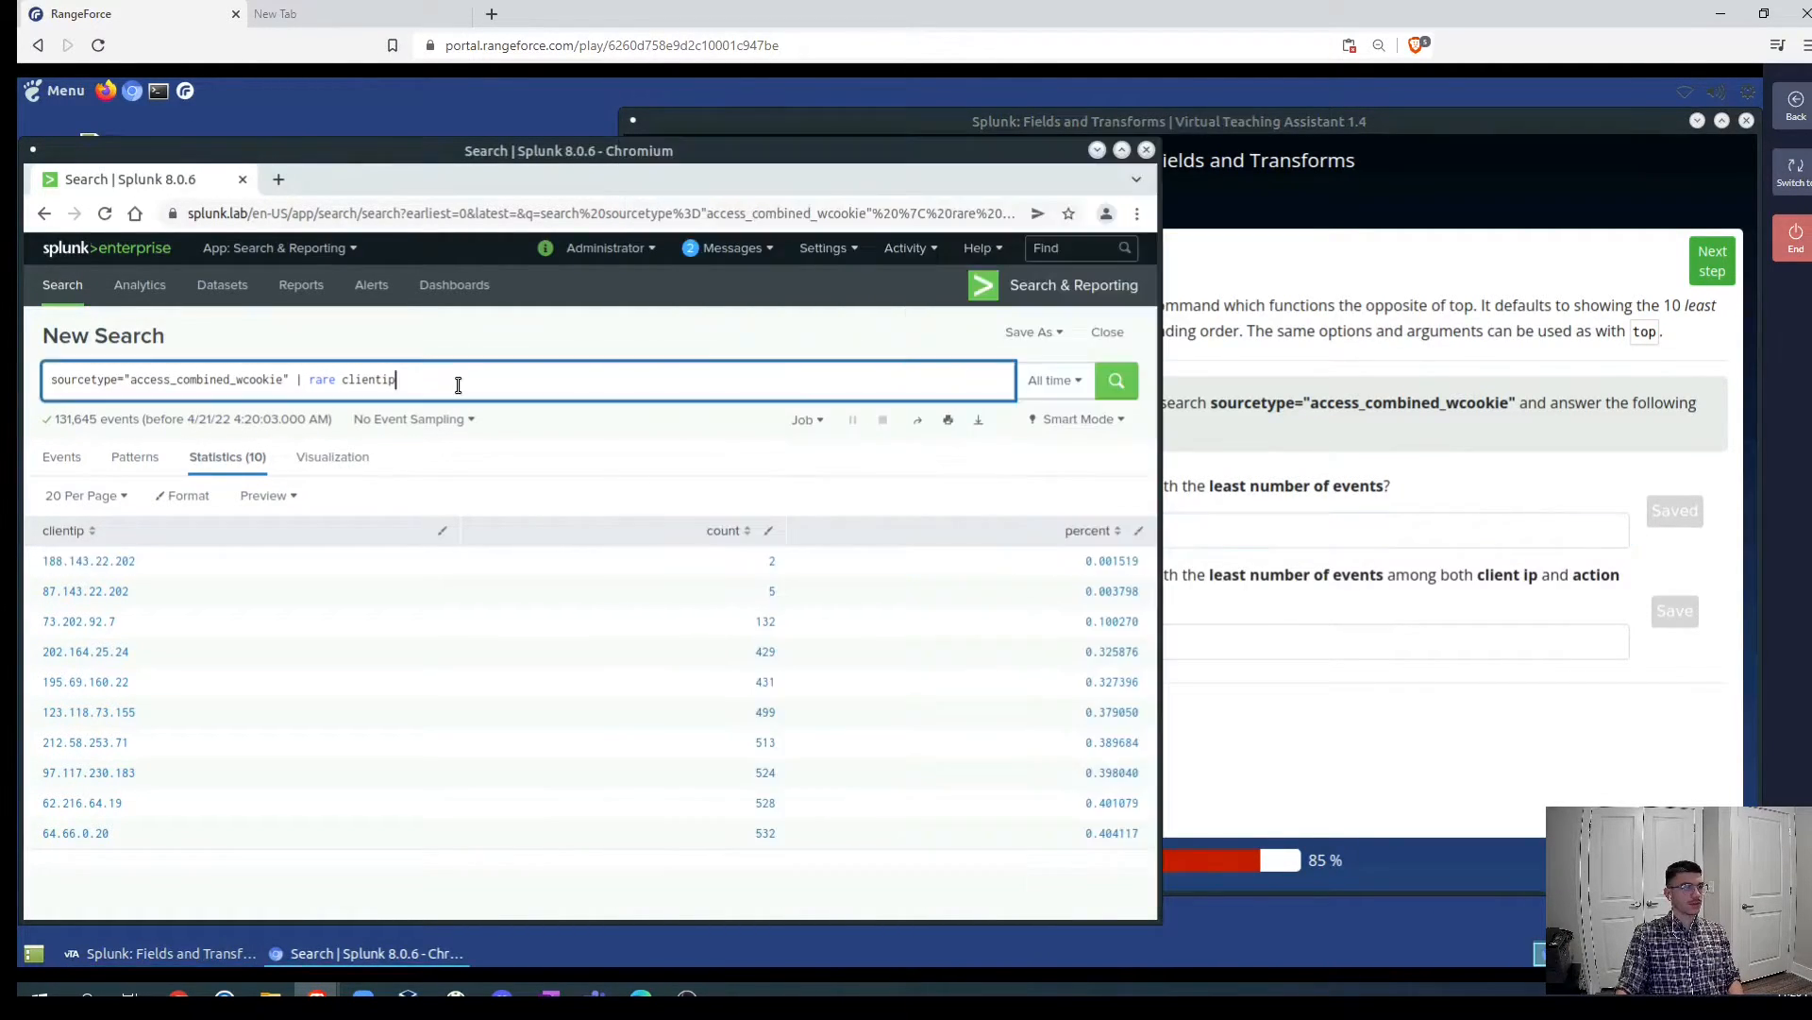
key(Return)
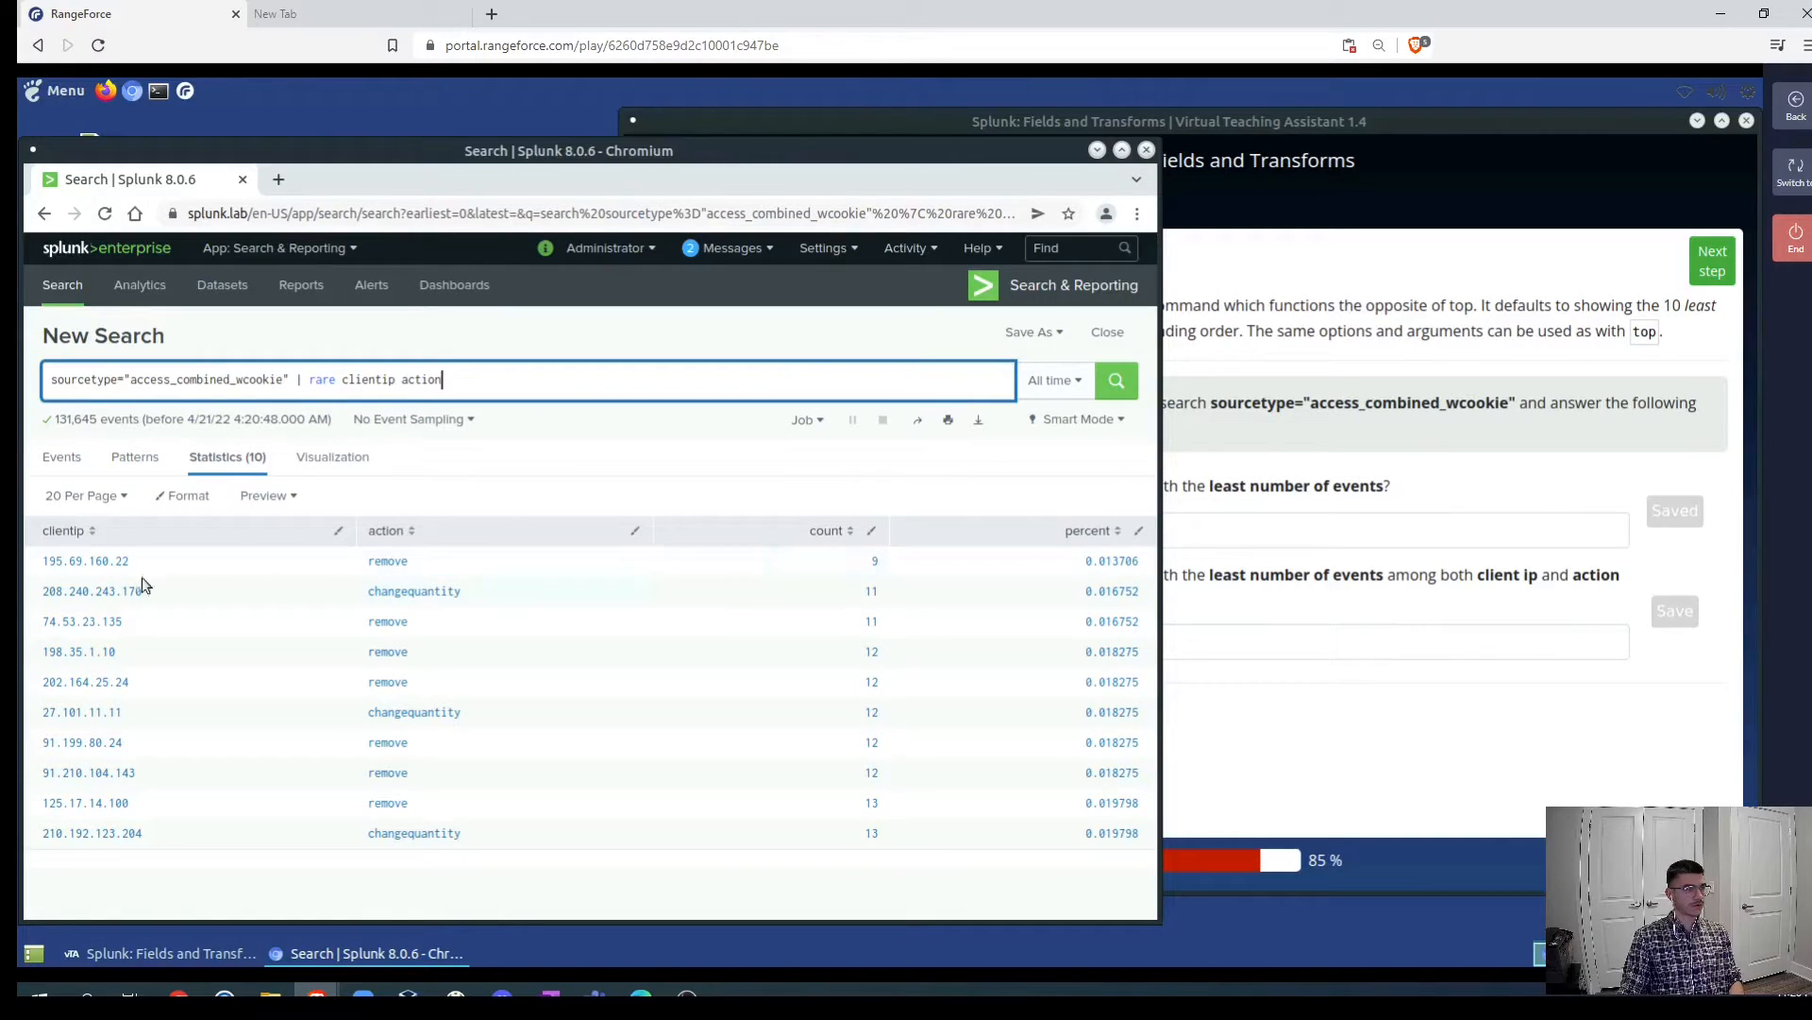
drag(132, 564, 43, 563)
key(ctrl+c)
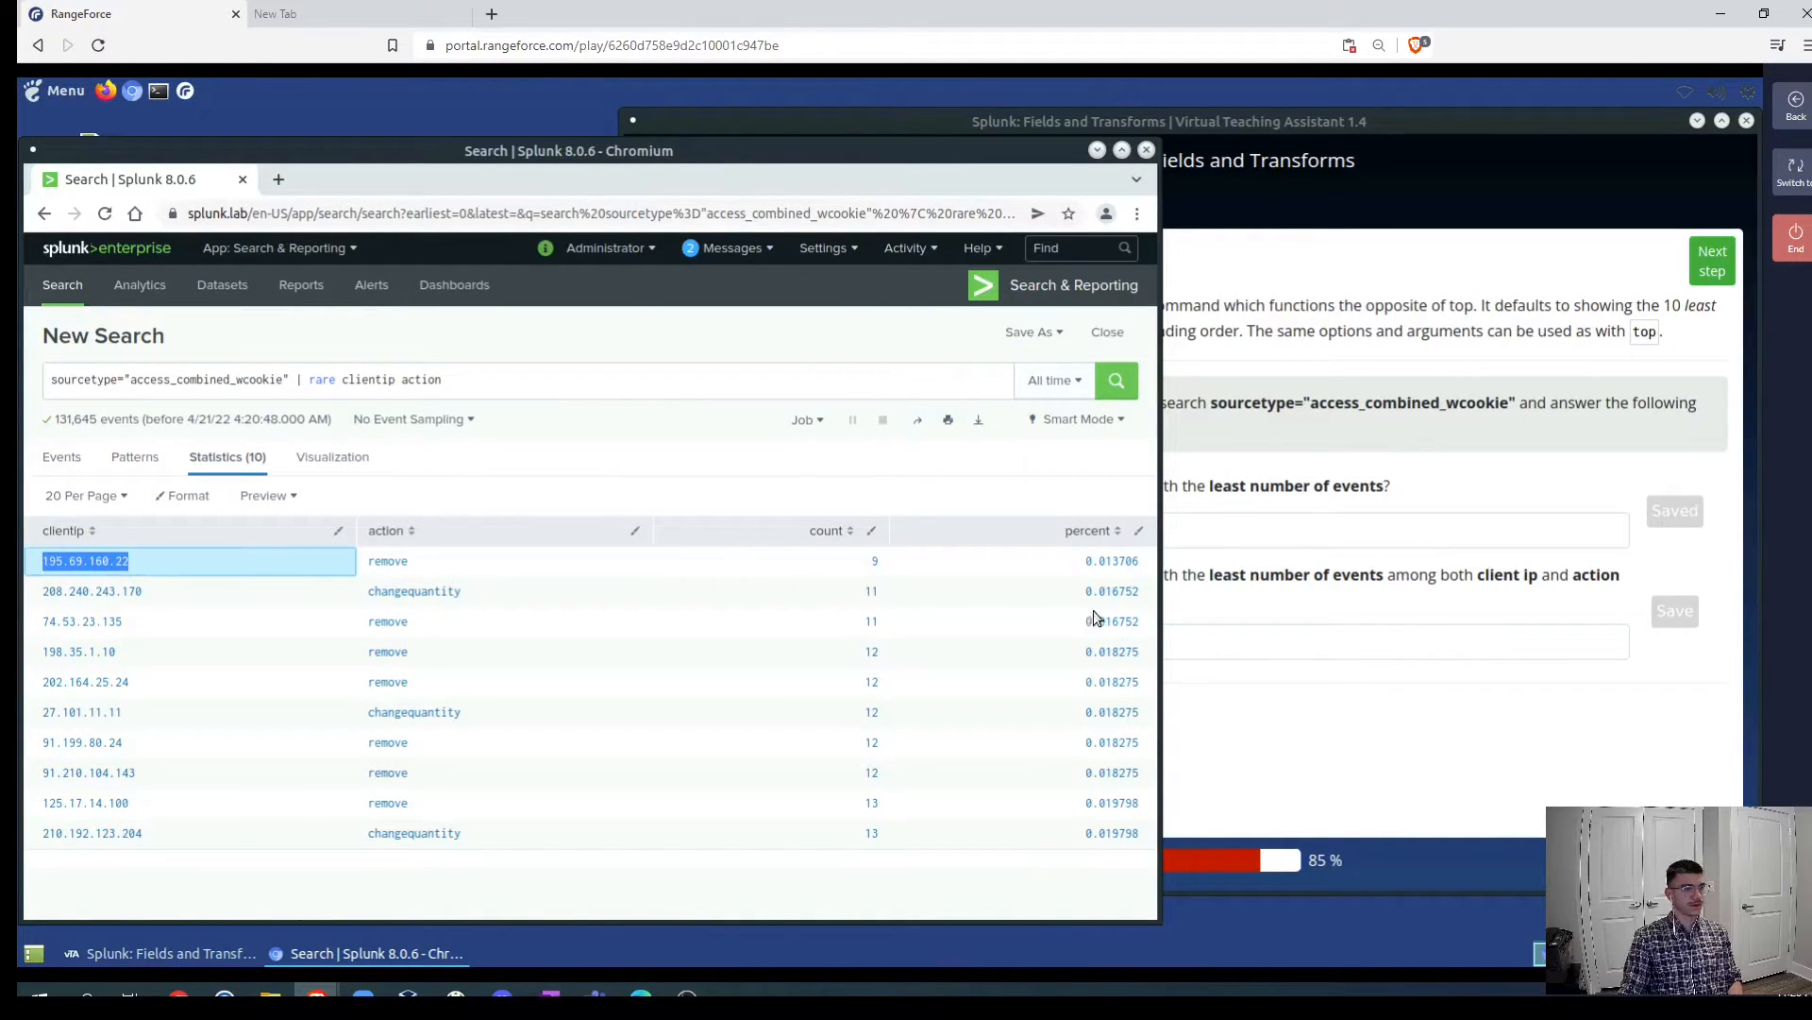
click(1229, 649)
key(ctrl+v)
key(Return)
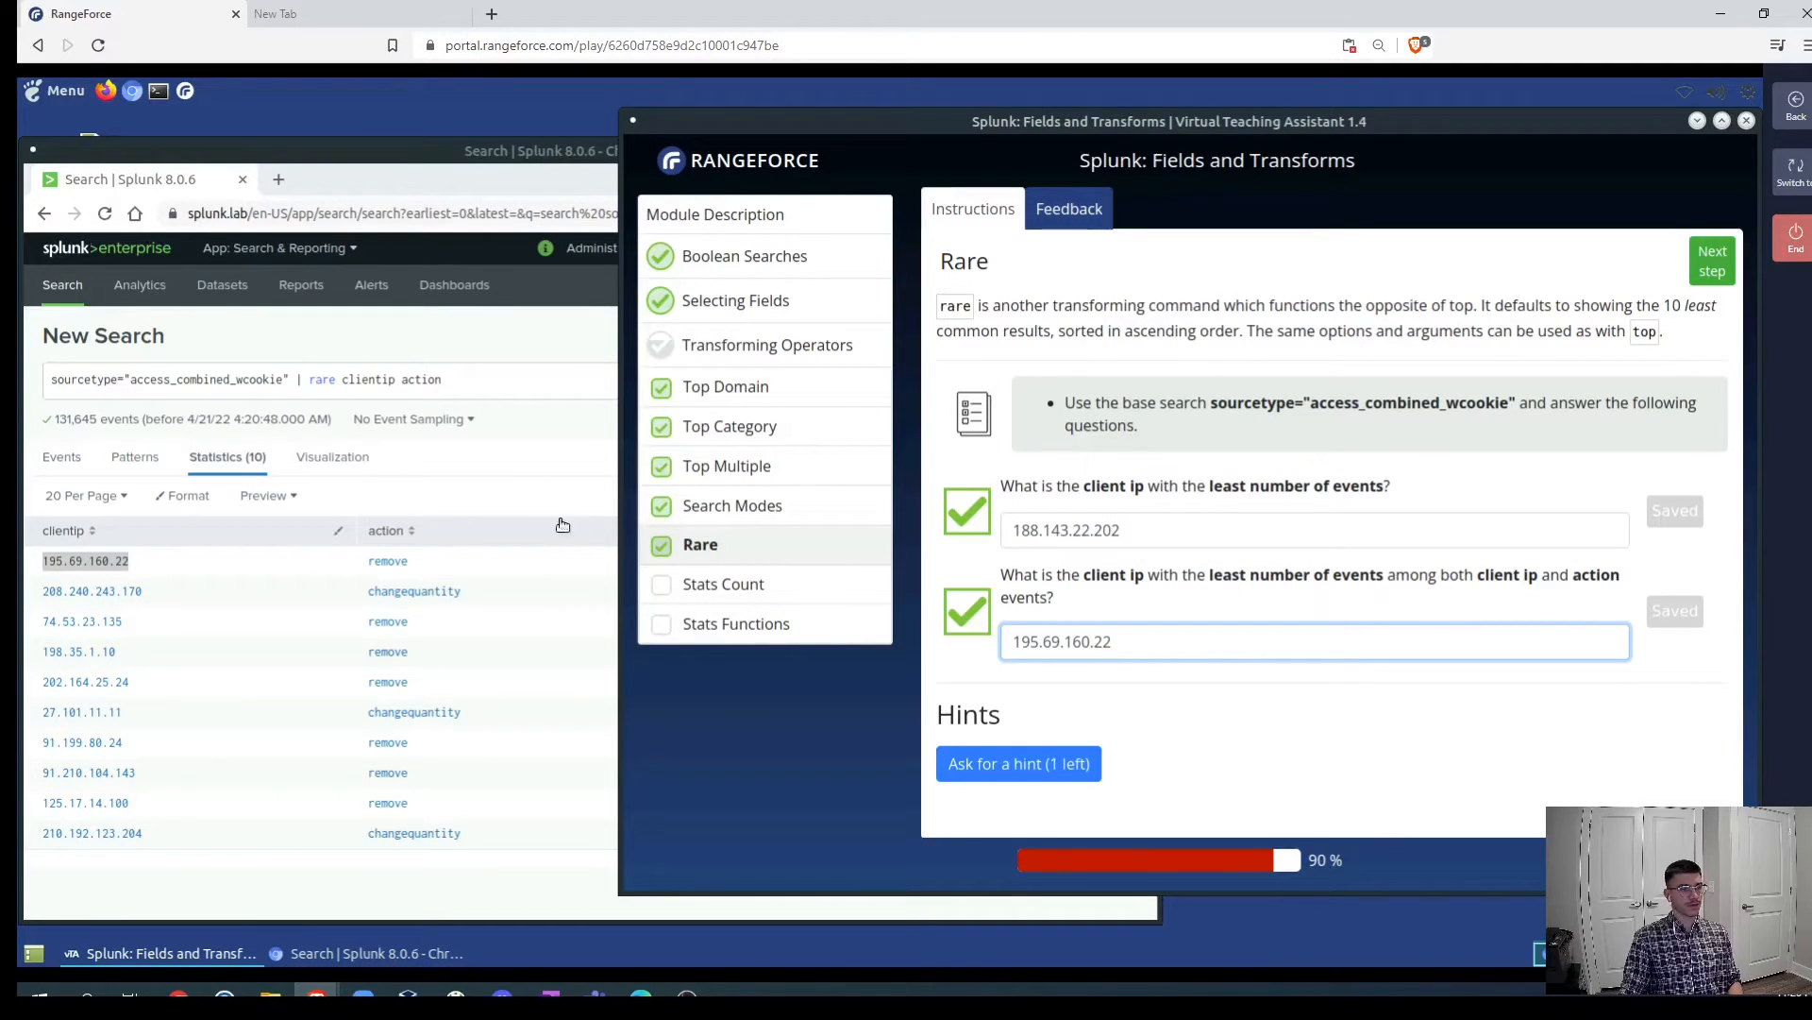
- Proceed to the Stats Count exercise and replace the rare command with status=!200 | stats count, running the search
click(1692, 268)
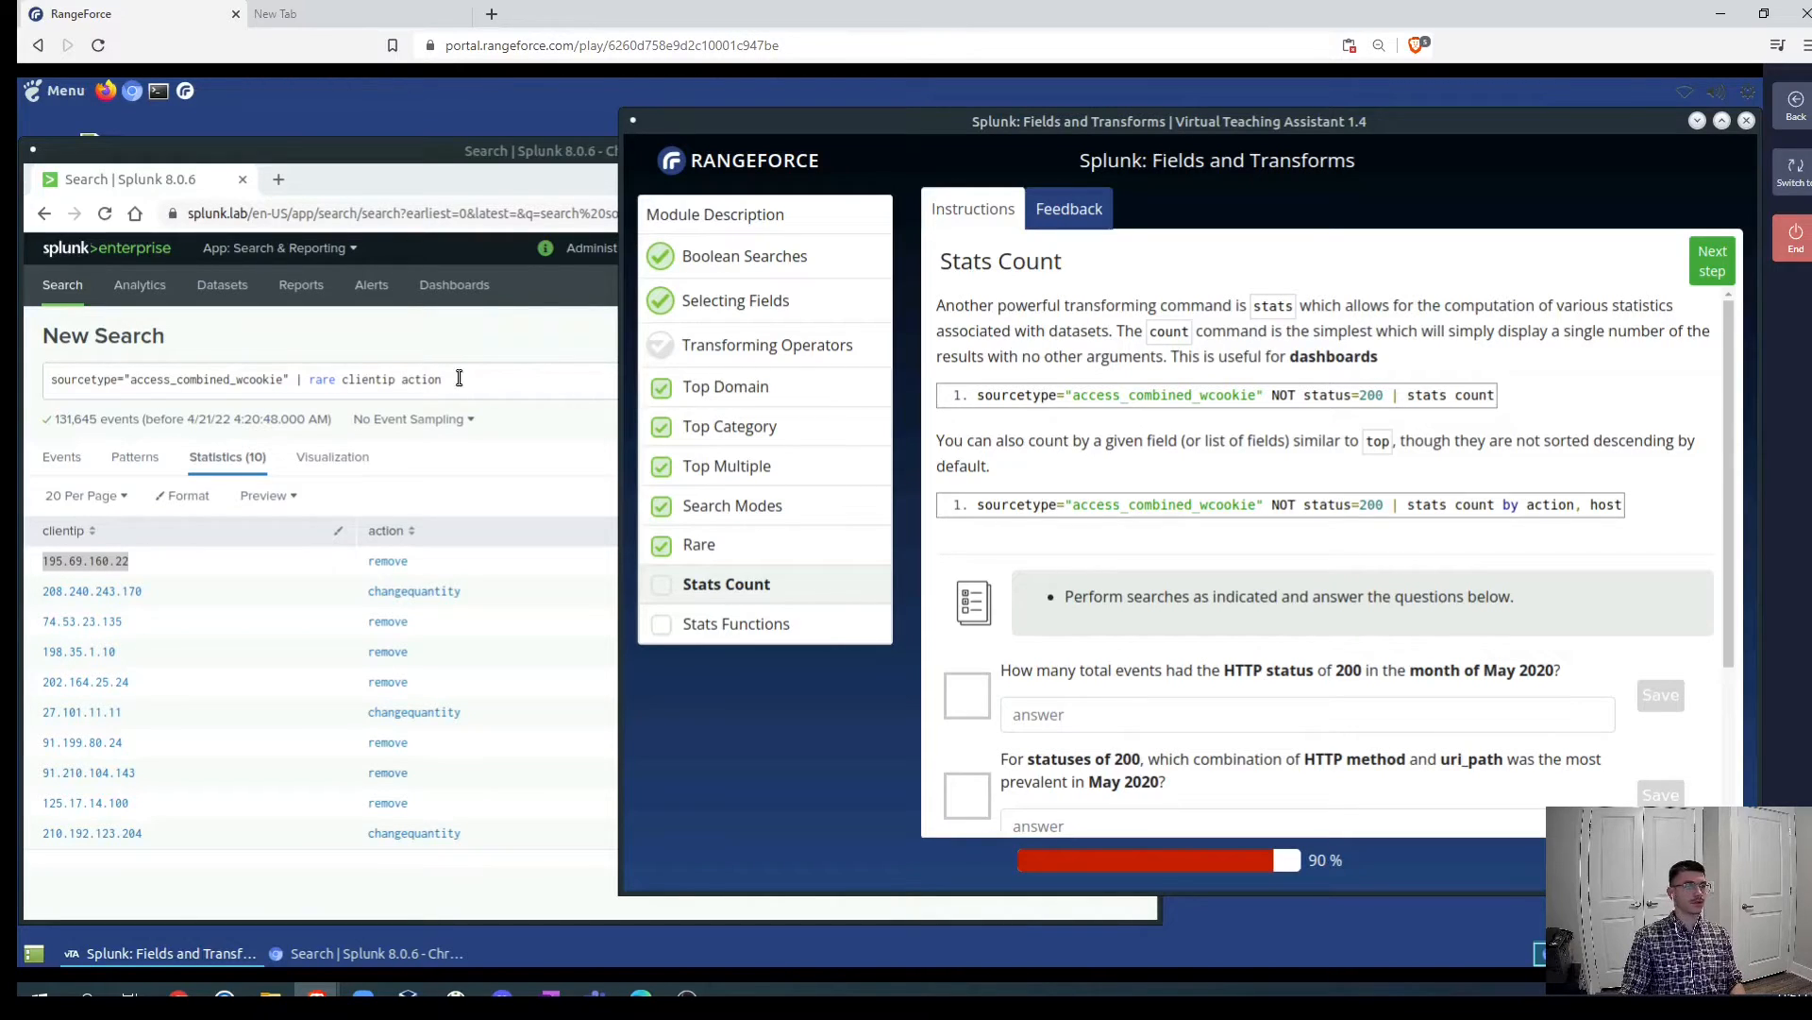
drag(454, 379, 294, 384)
text(status)
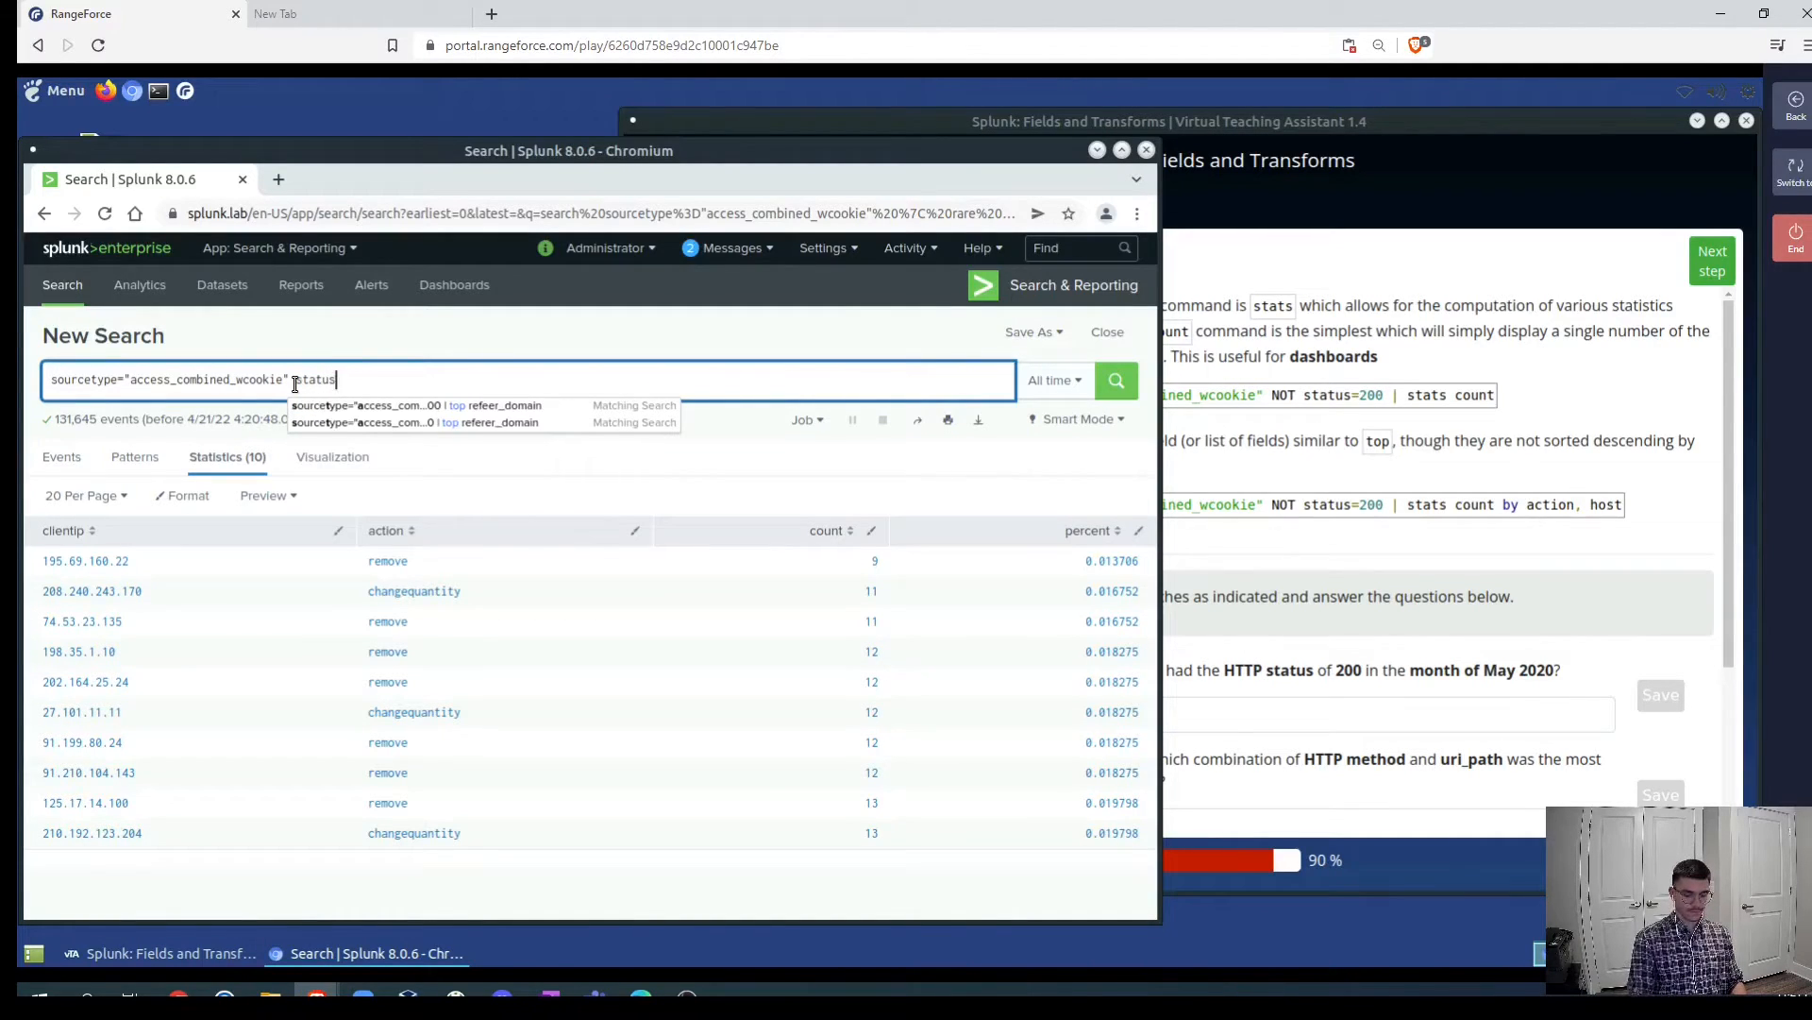
text(=!200 | stats count)
key(Return)
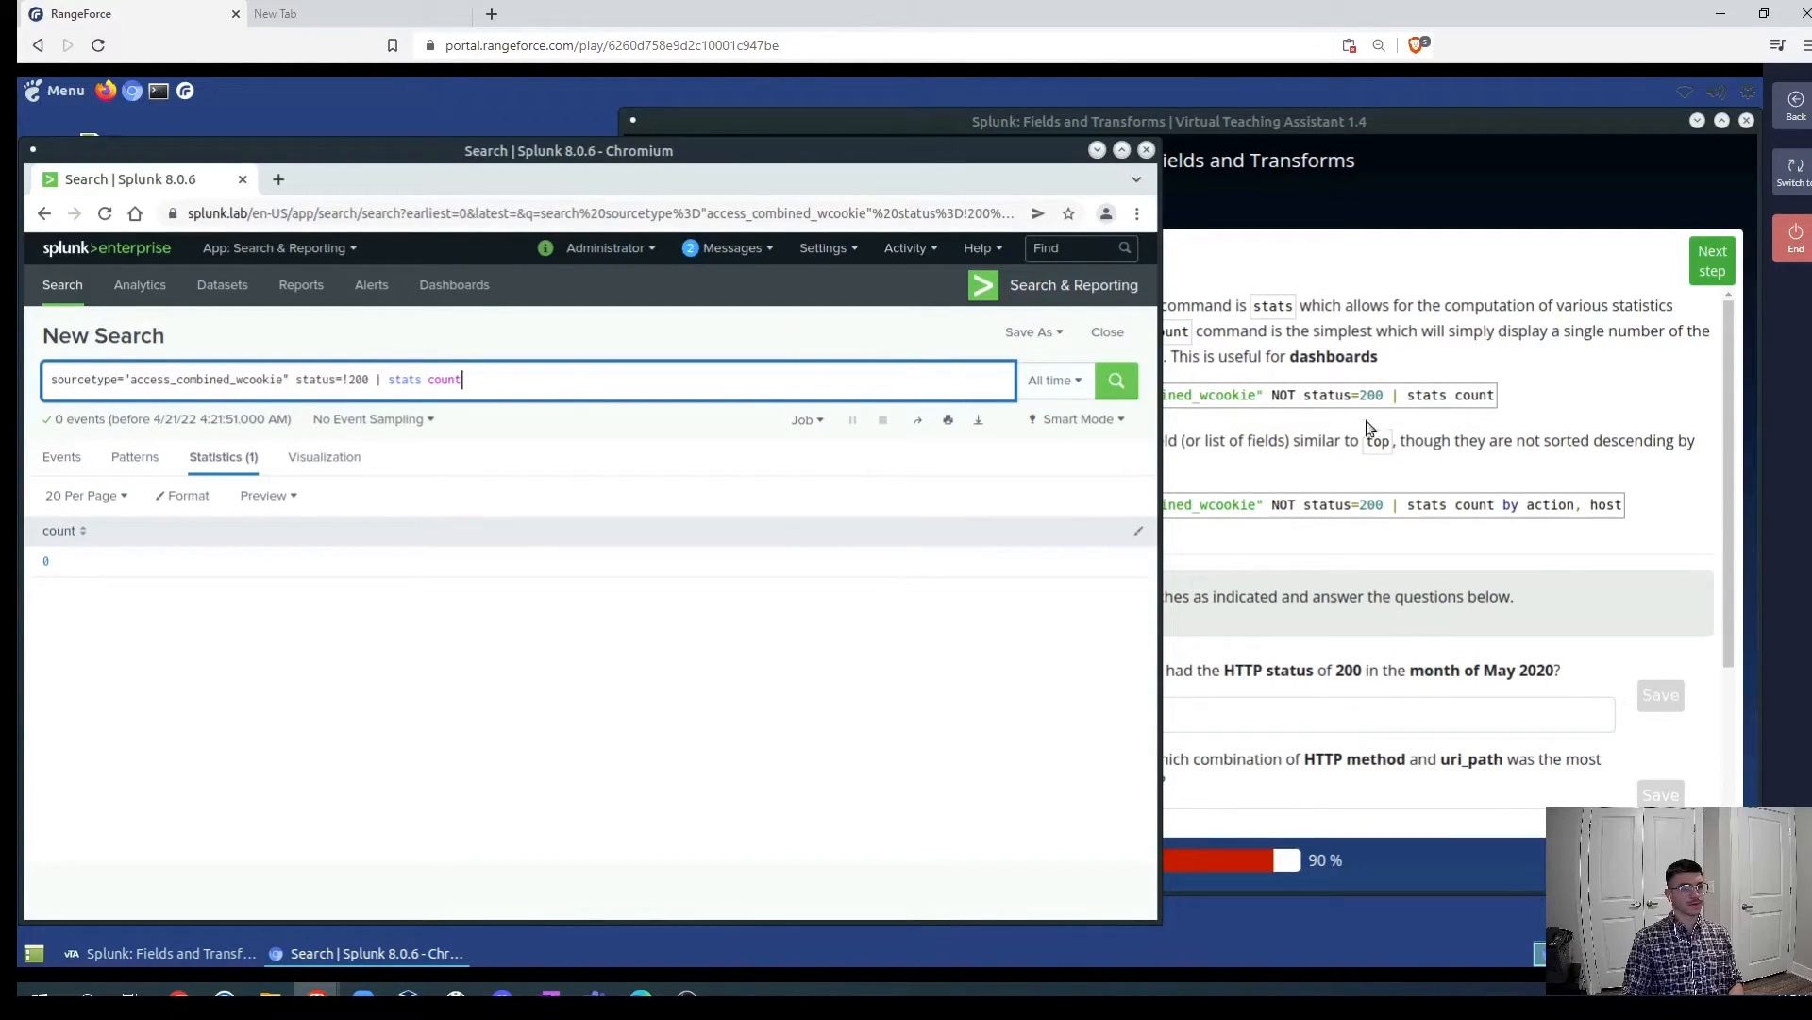
- Correct the status filter in the query to status!=200 and rerun the search over all time
click(1544, 389)
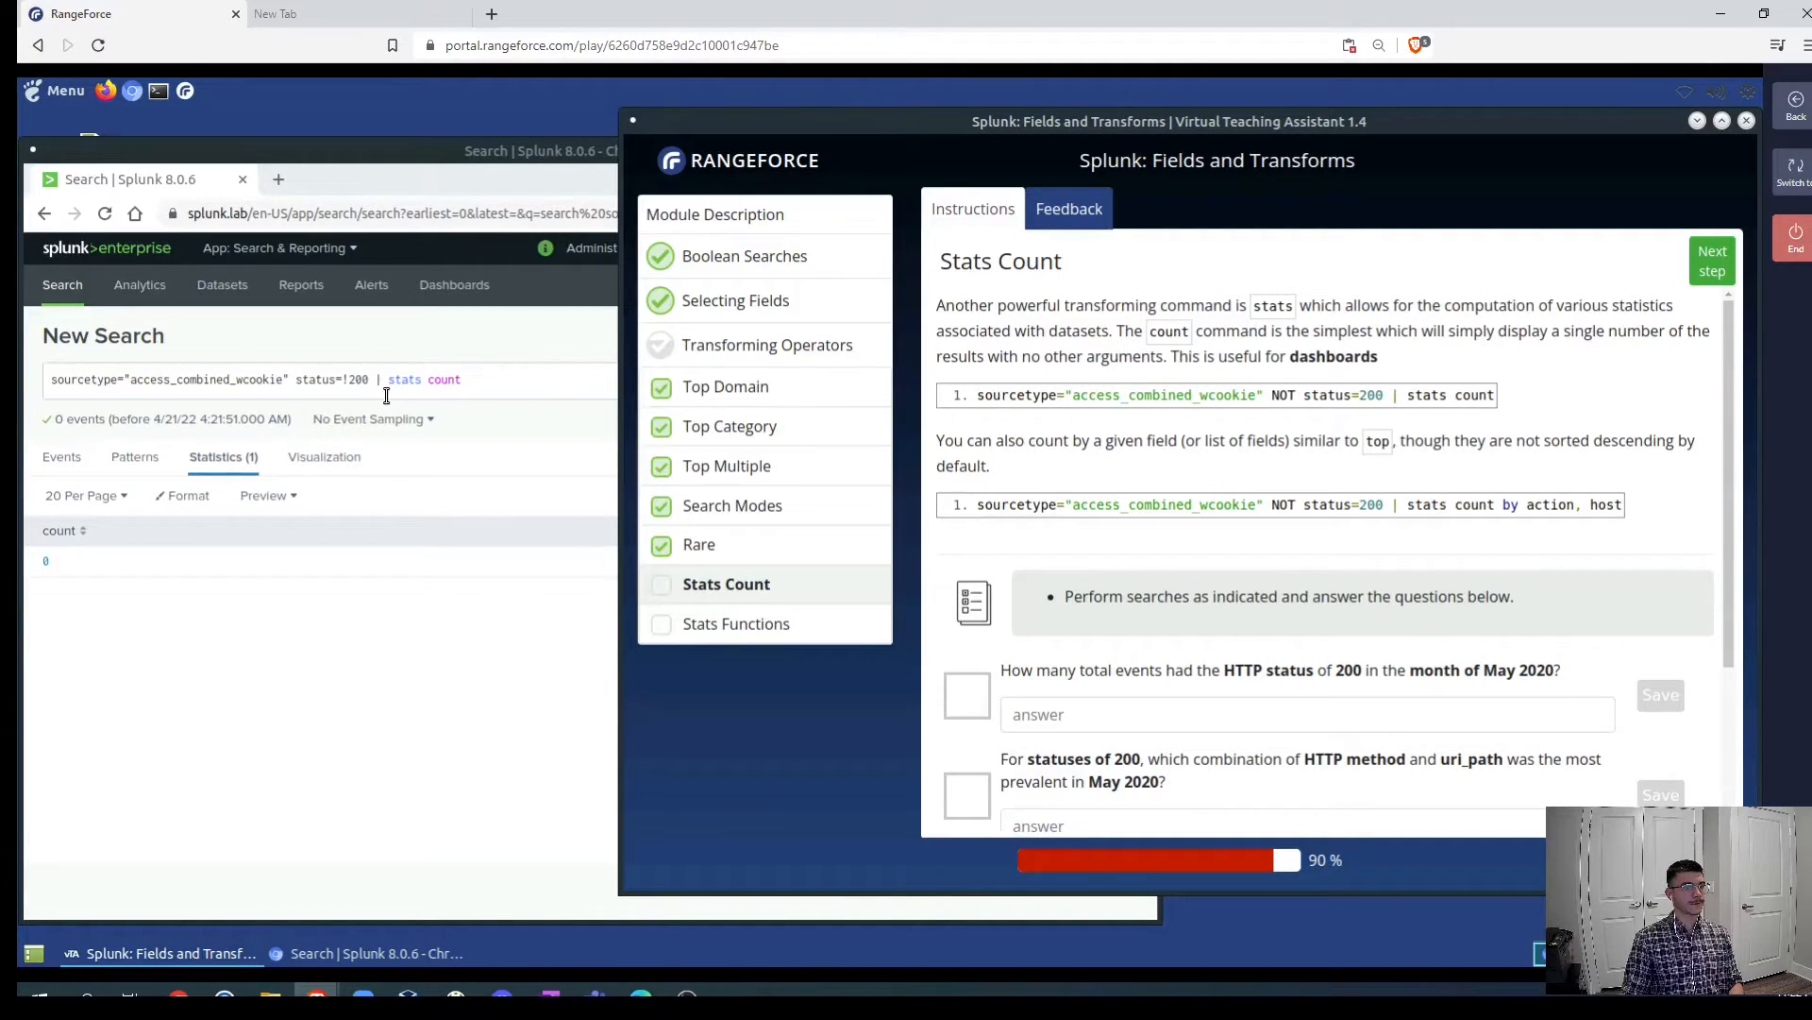
click(501, 472)
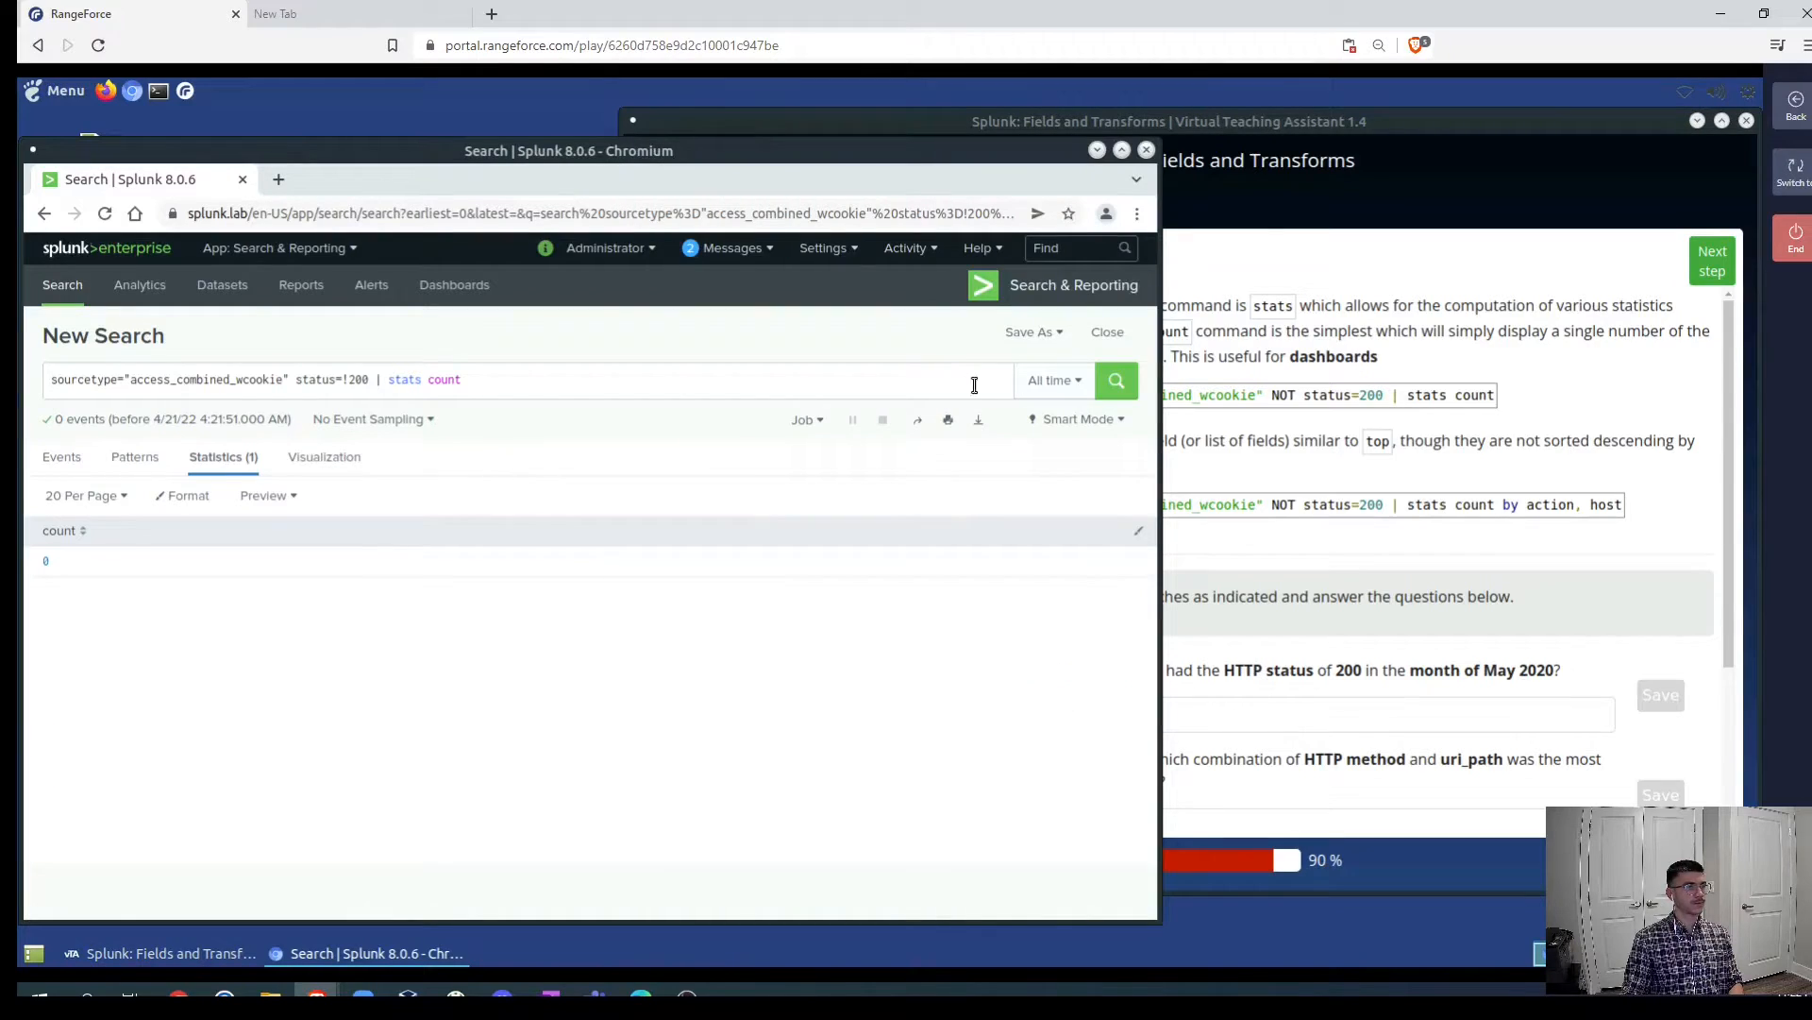
click(1039, 396)
click(979, 484)
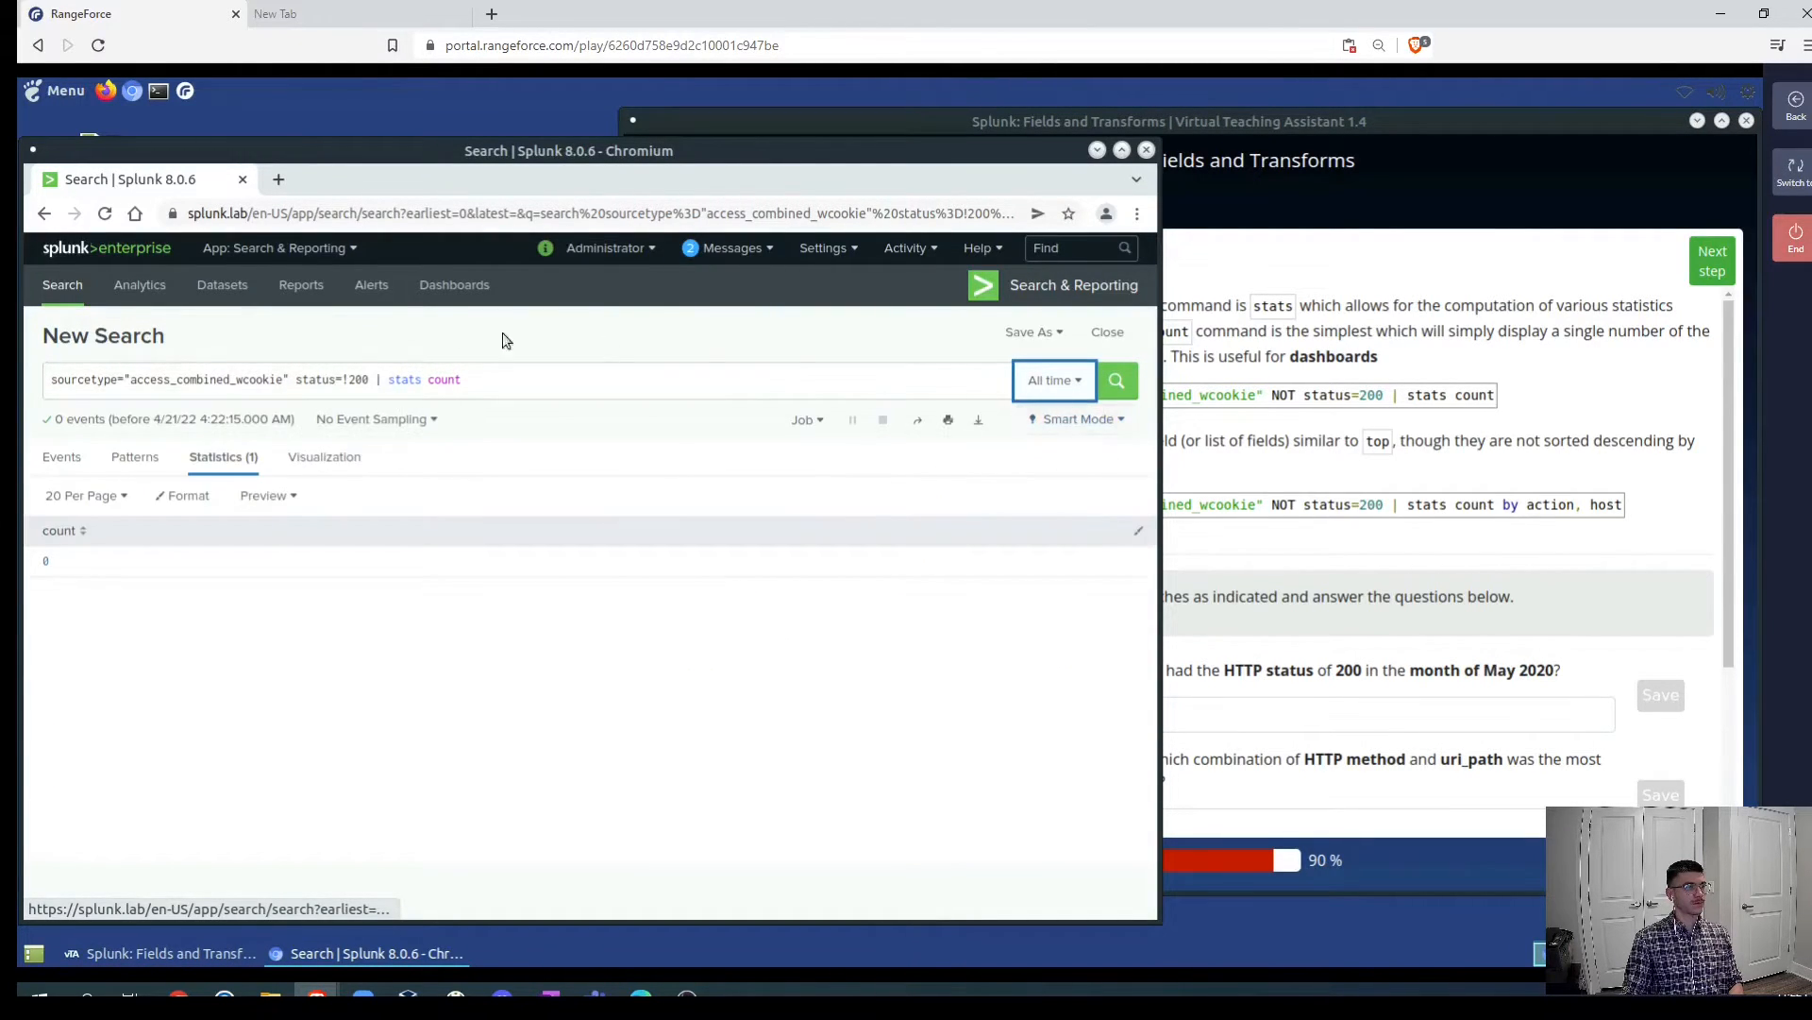
click(349, 373)
key(BackSpace)
text(!=)
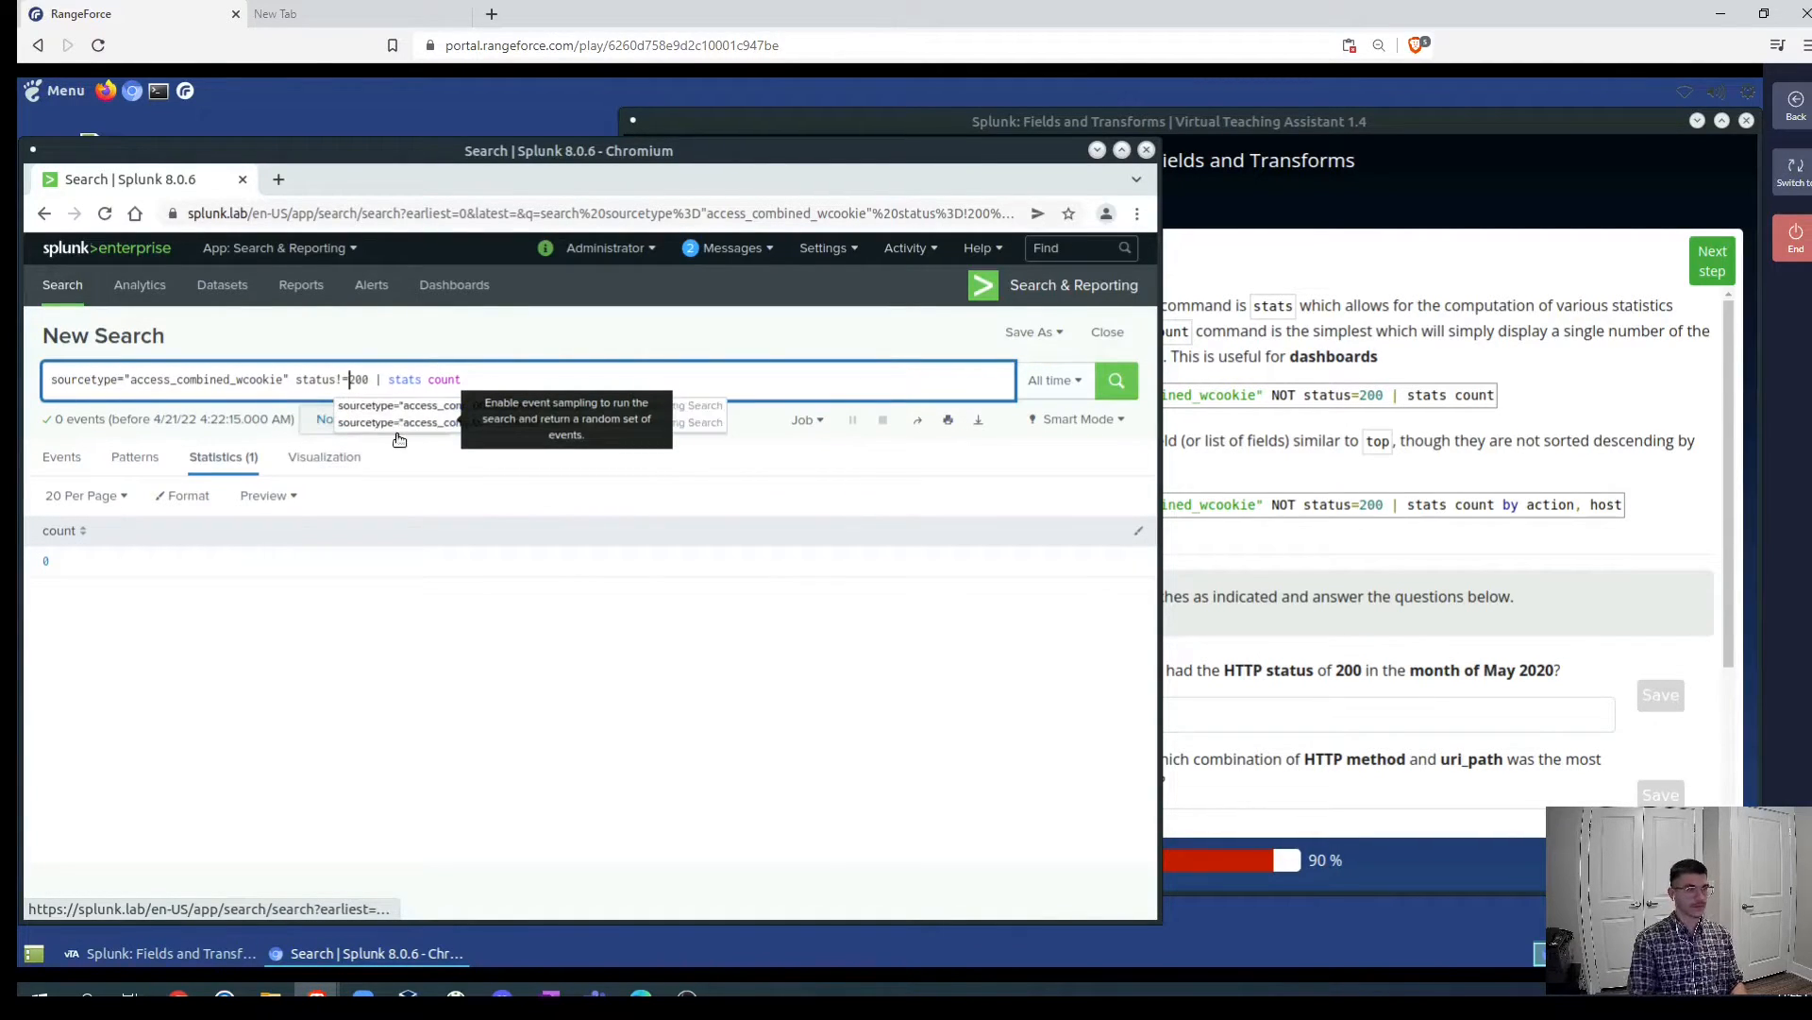
click(1133, 381)
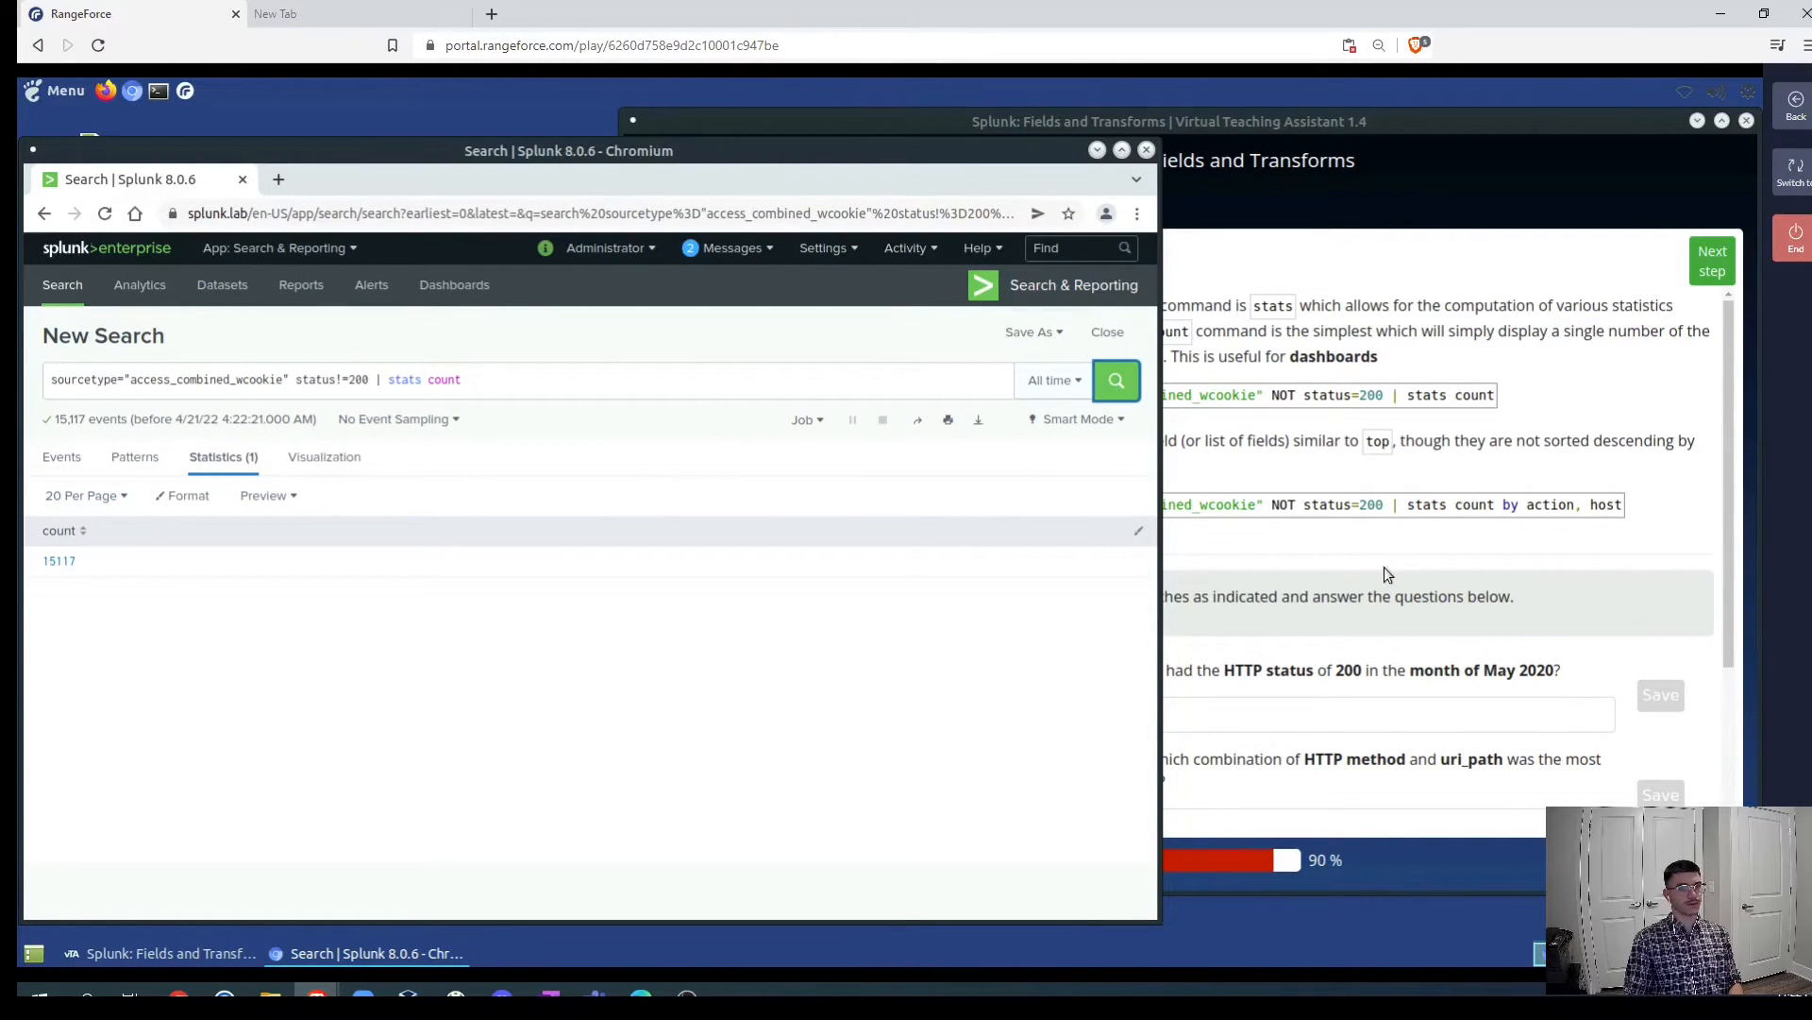
- Group the stats count by action and run the search, adding host as a second grouping field and rerunning it
click(1405, 547)
scroll(1042, 580, down, 1)
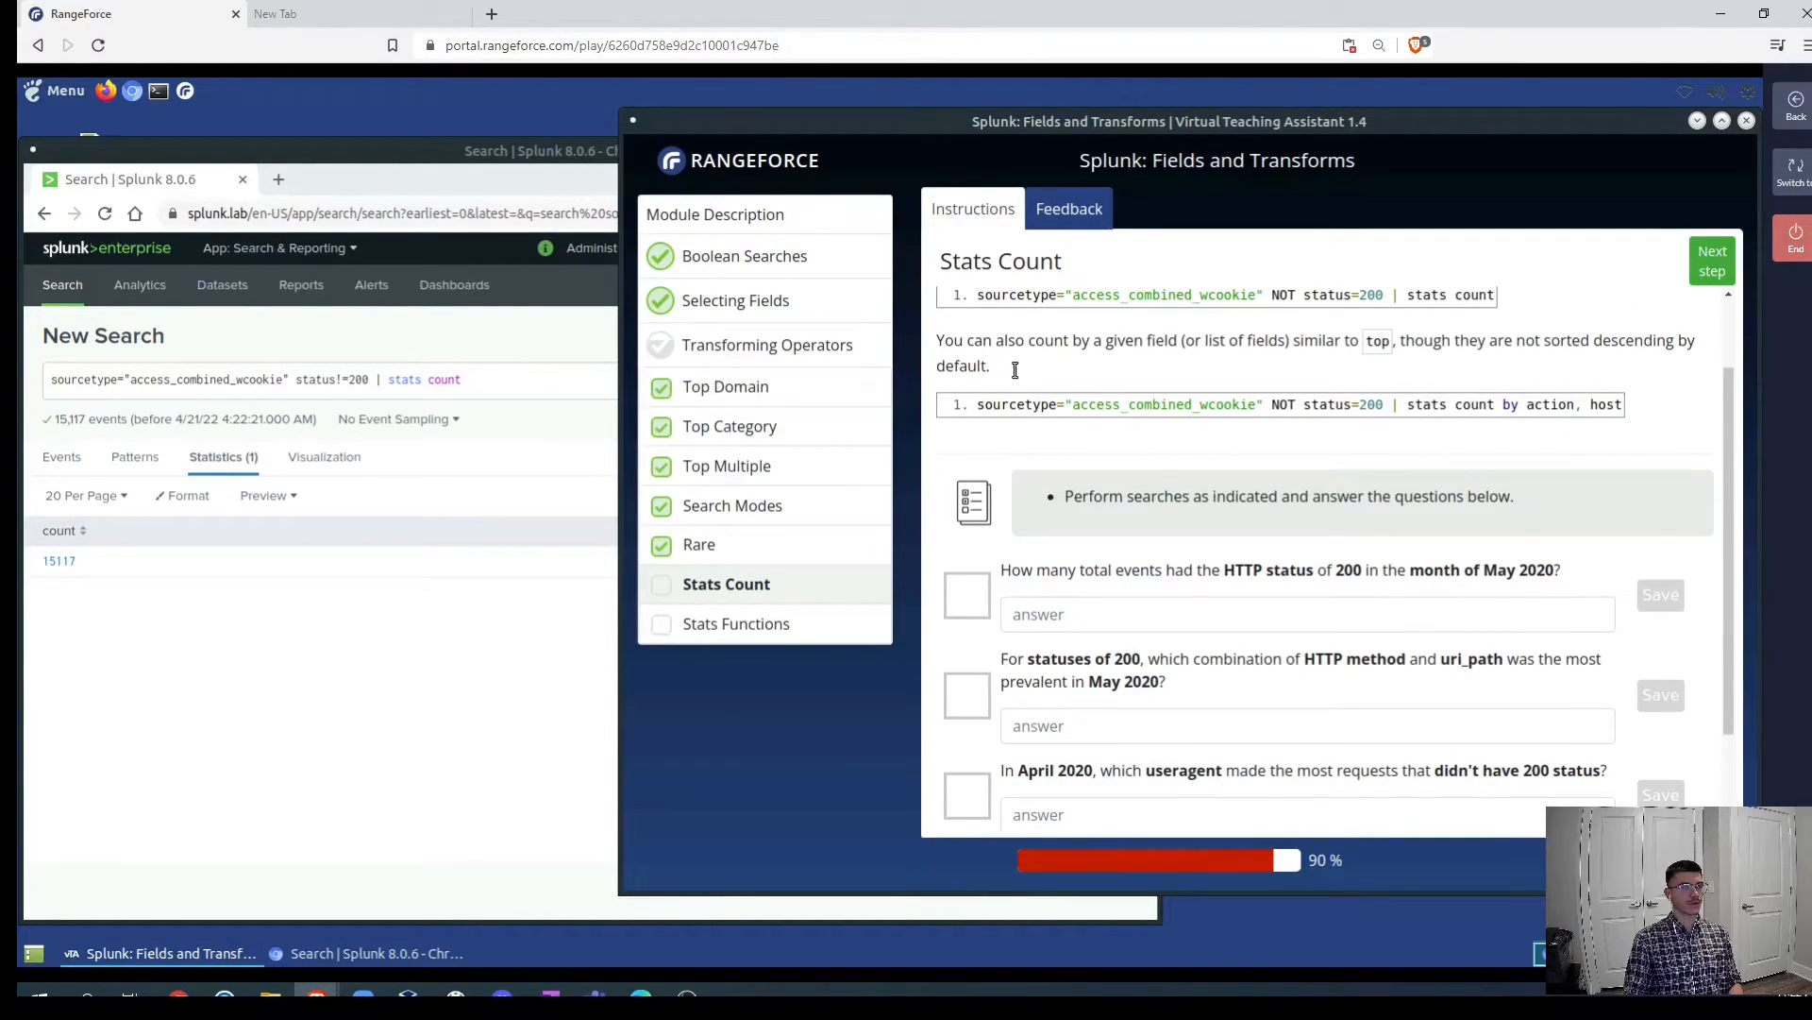
click(129, 626)
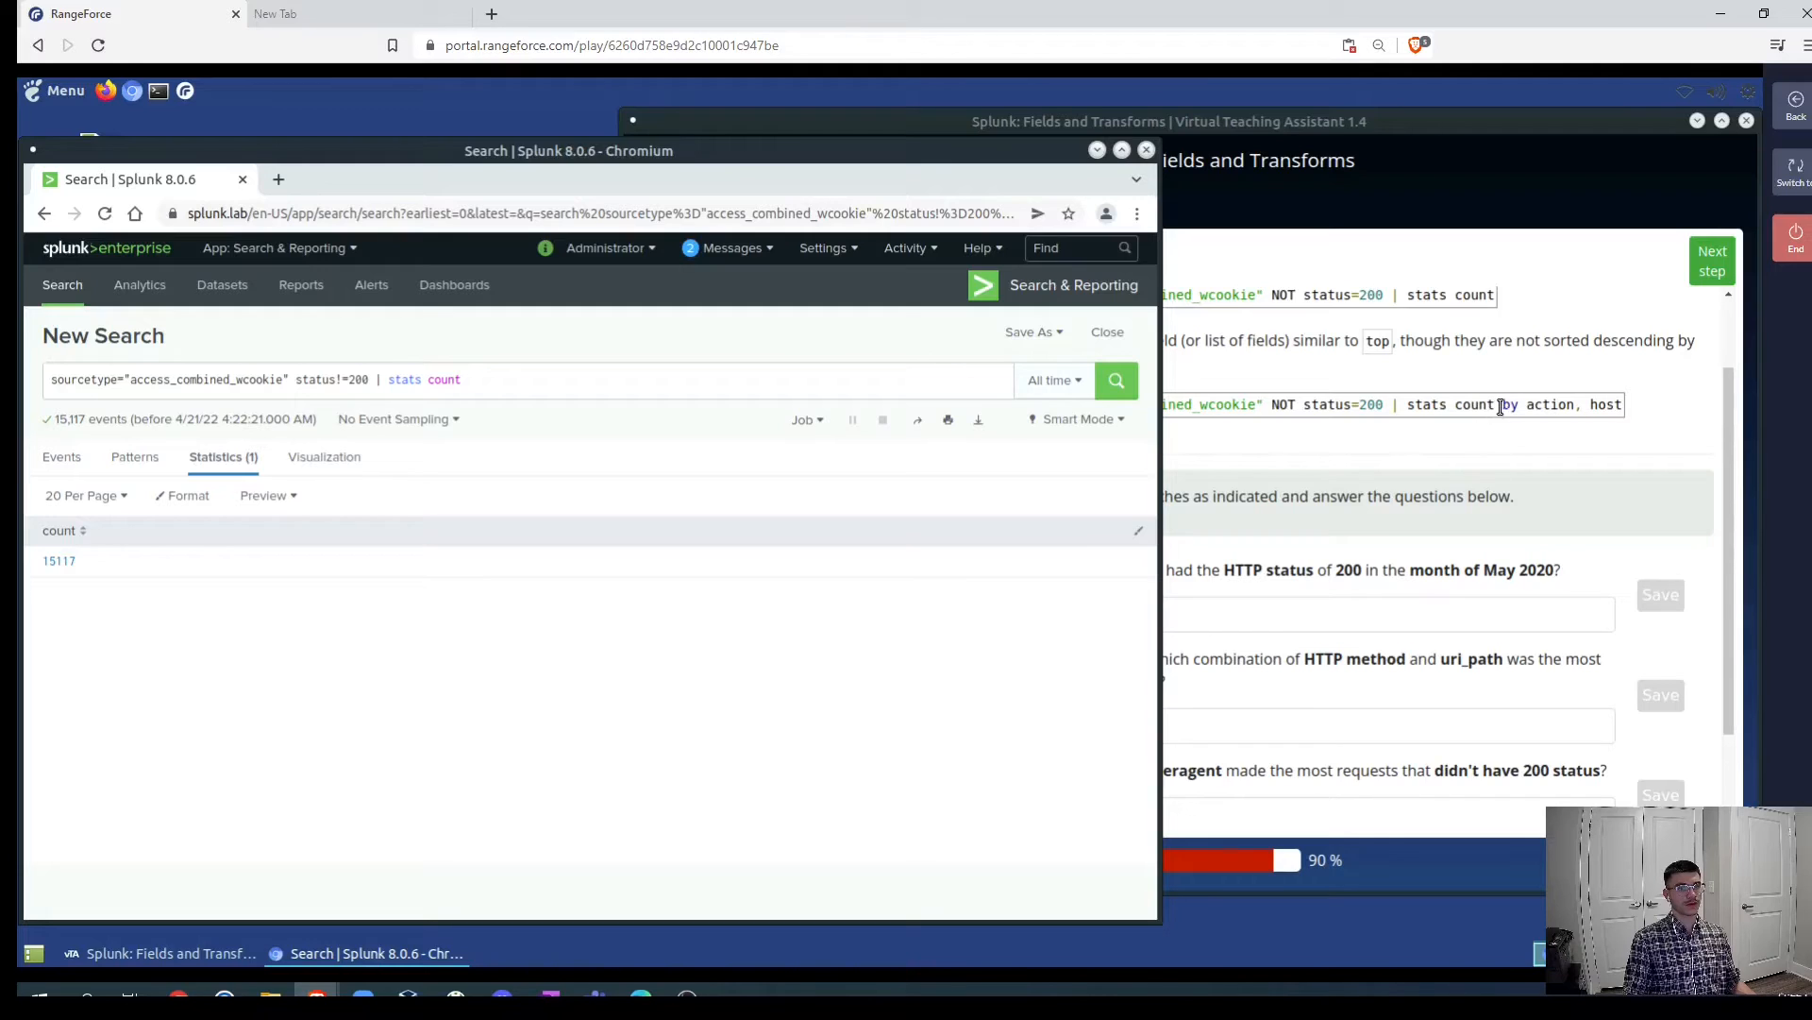
click(483, 381)
text(by)
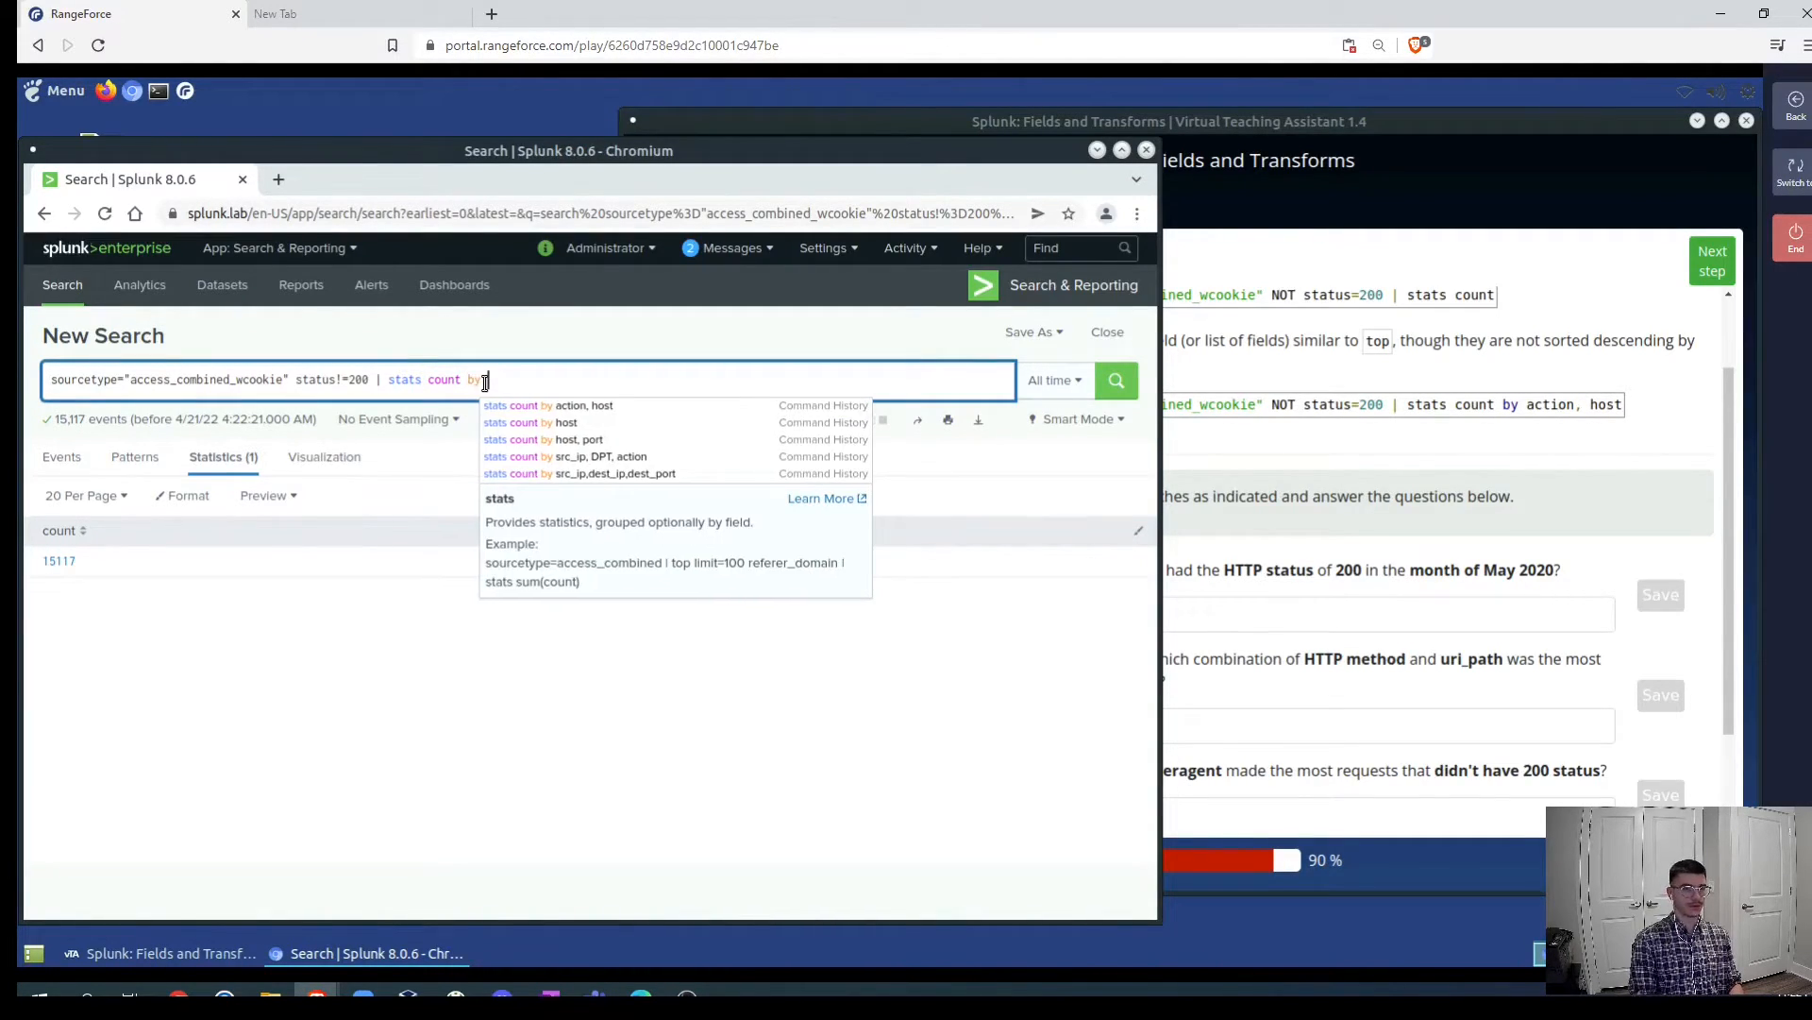
text( action)
key(Return)
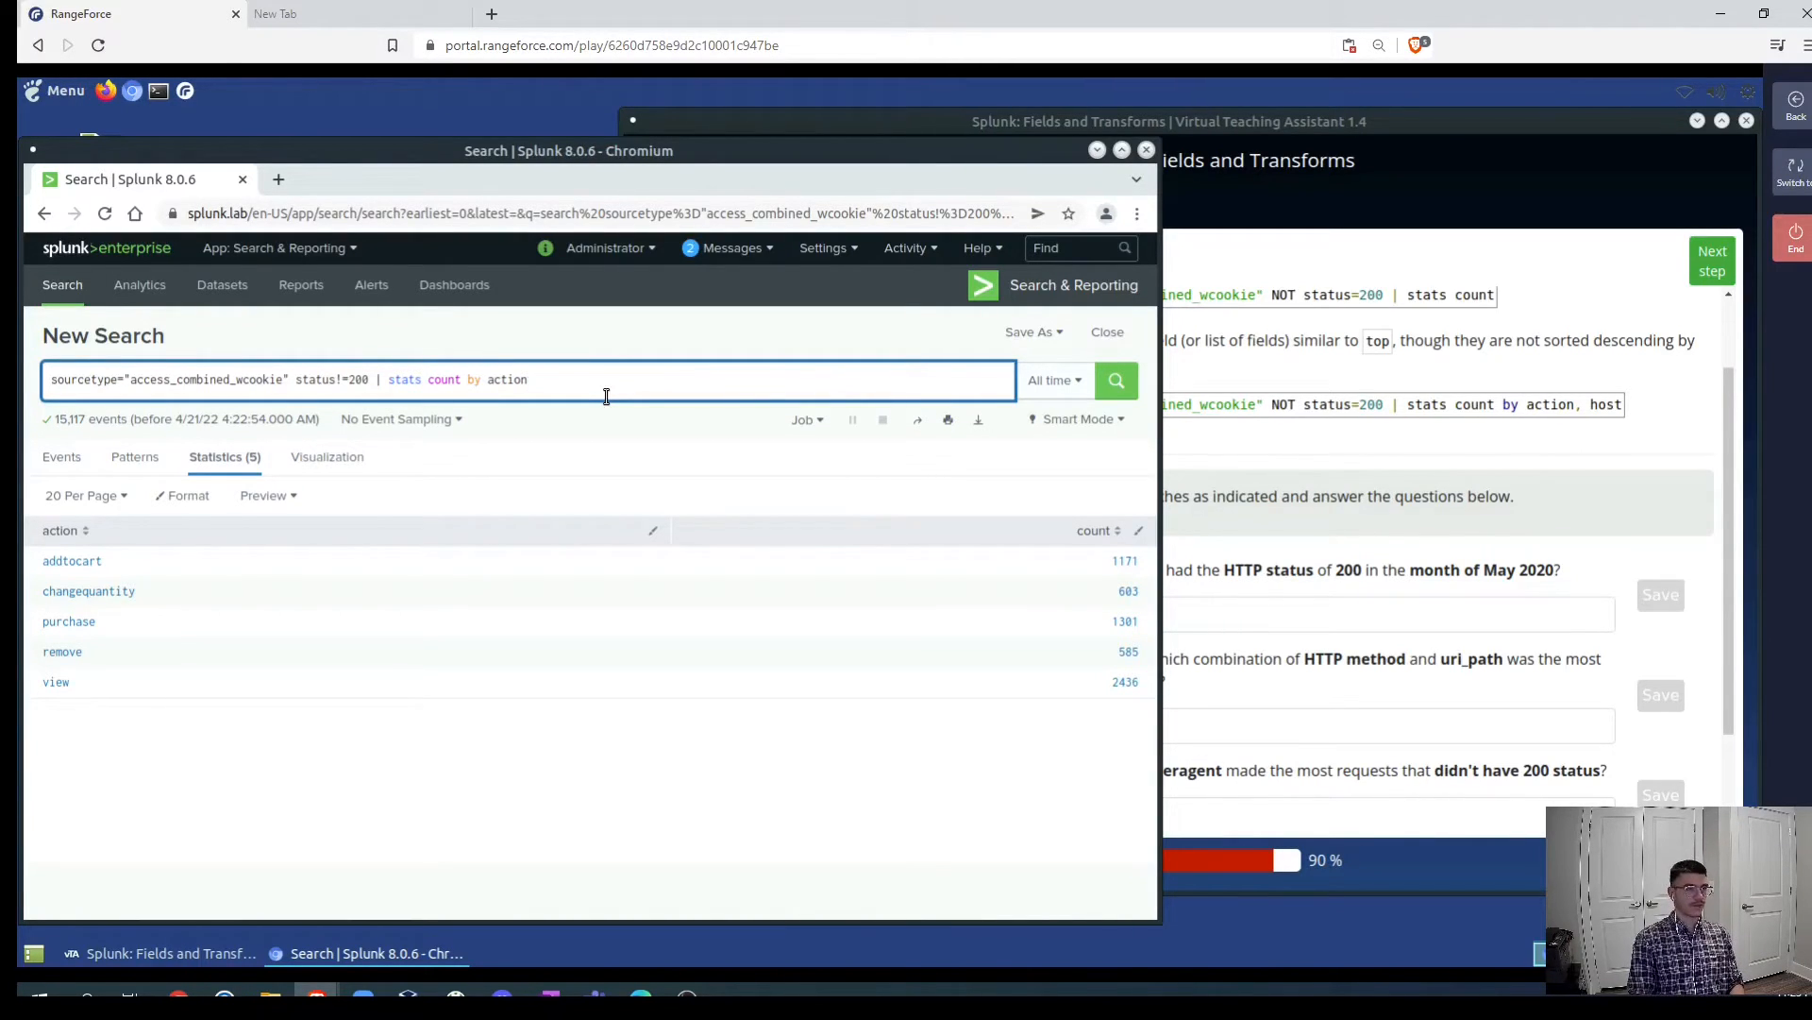
text(, host)
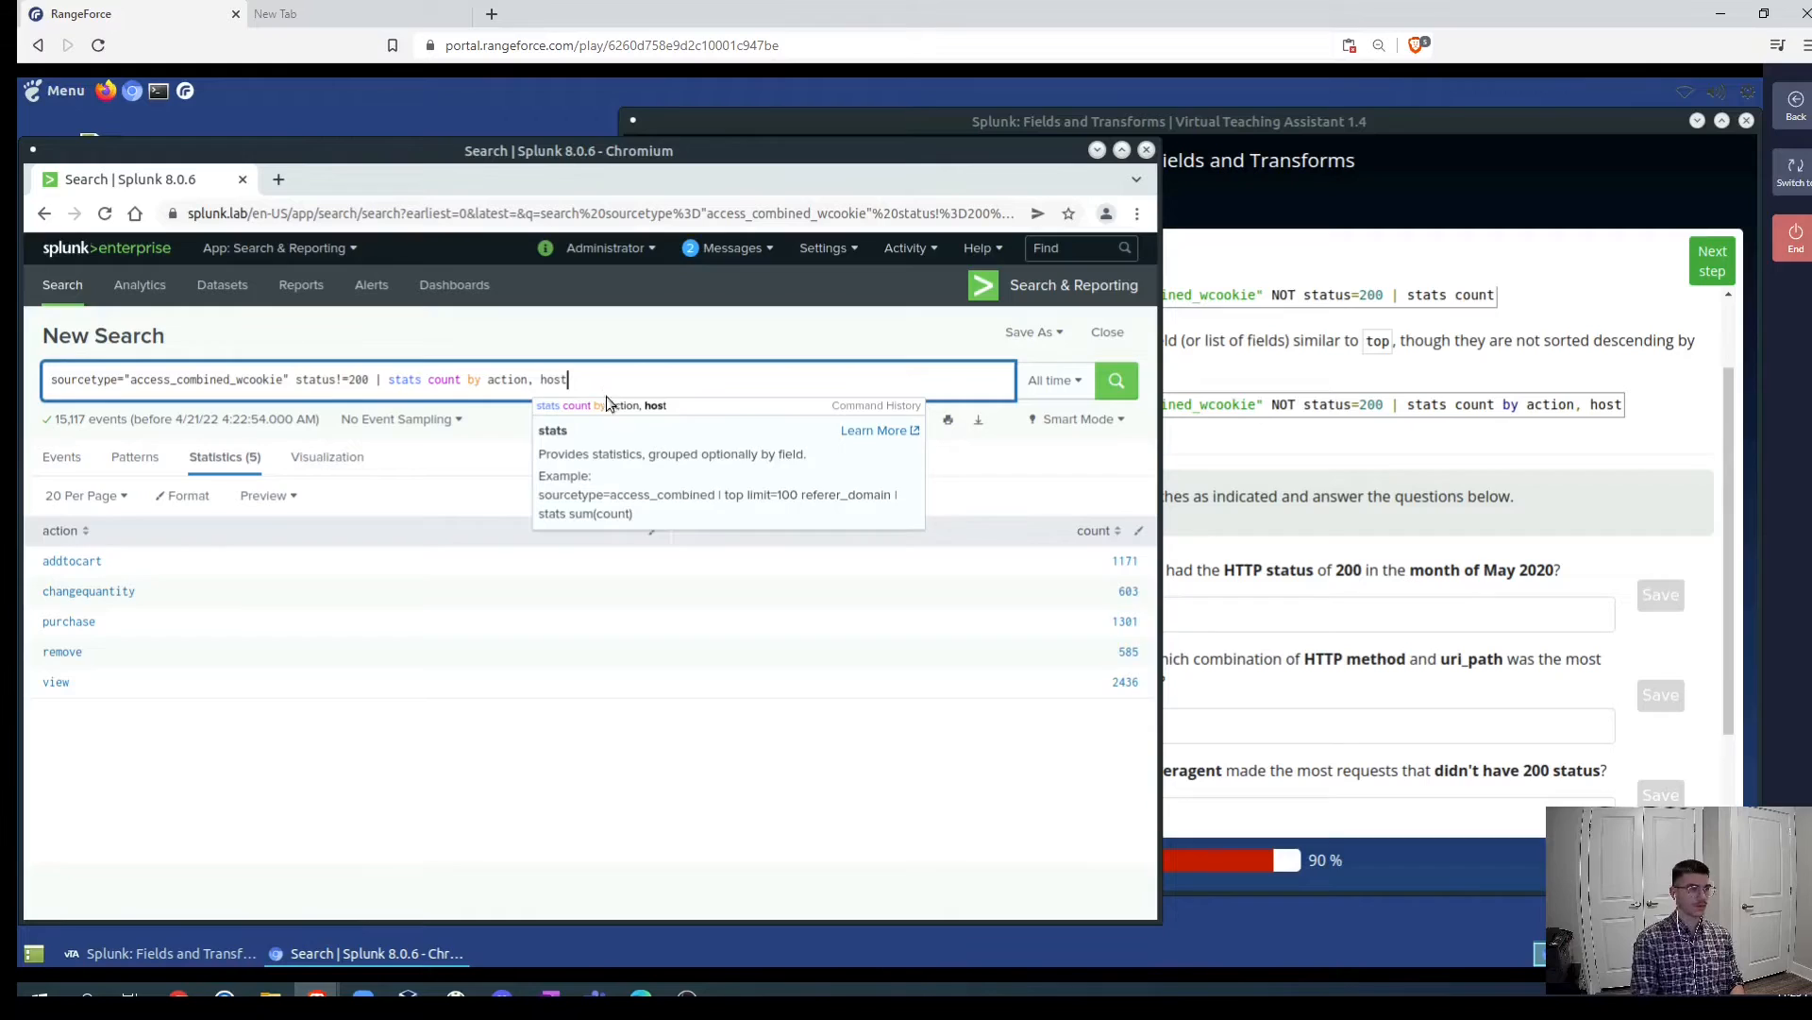
key(Return)
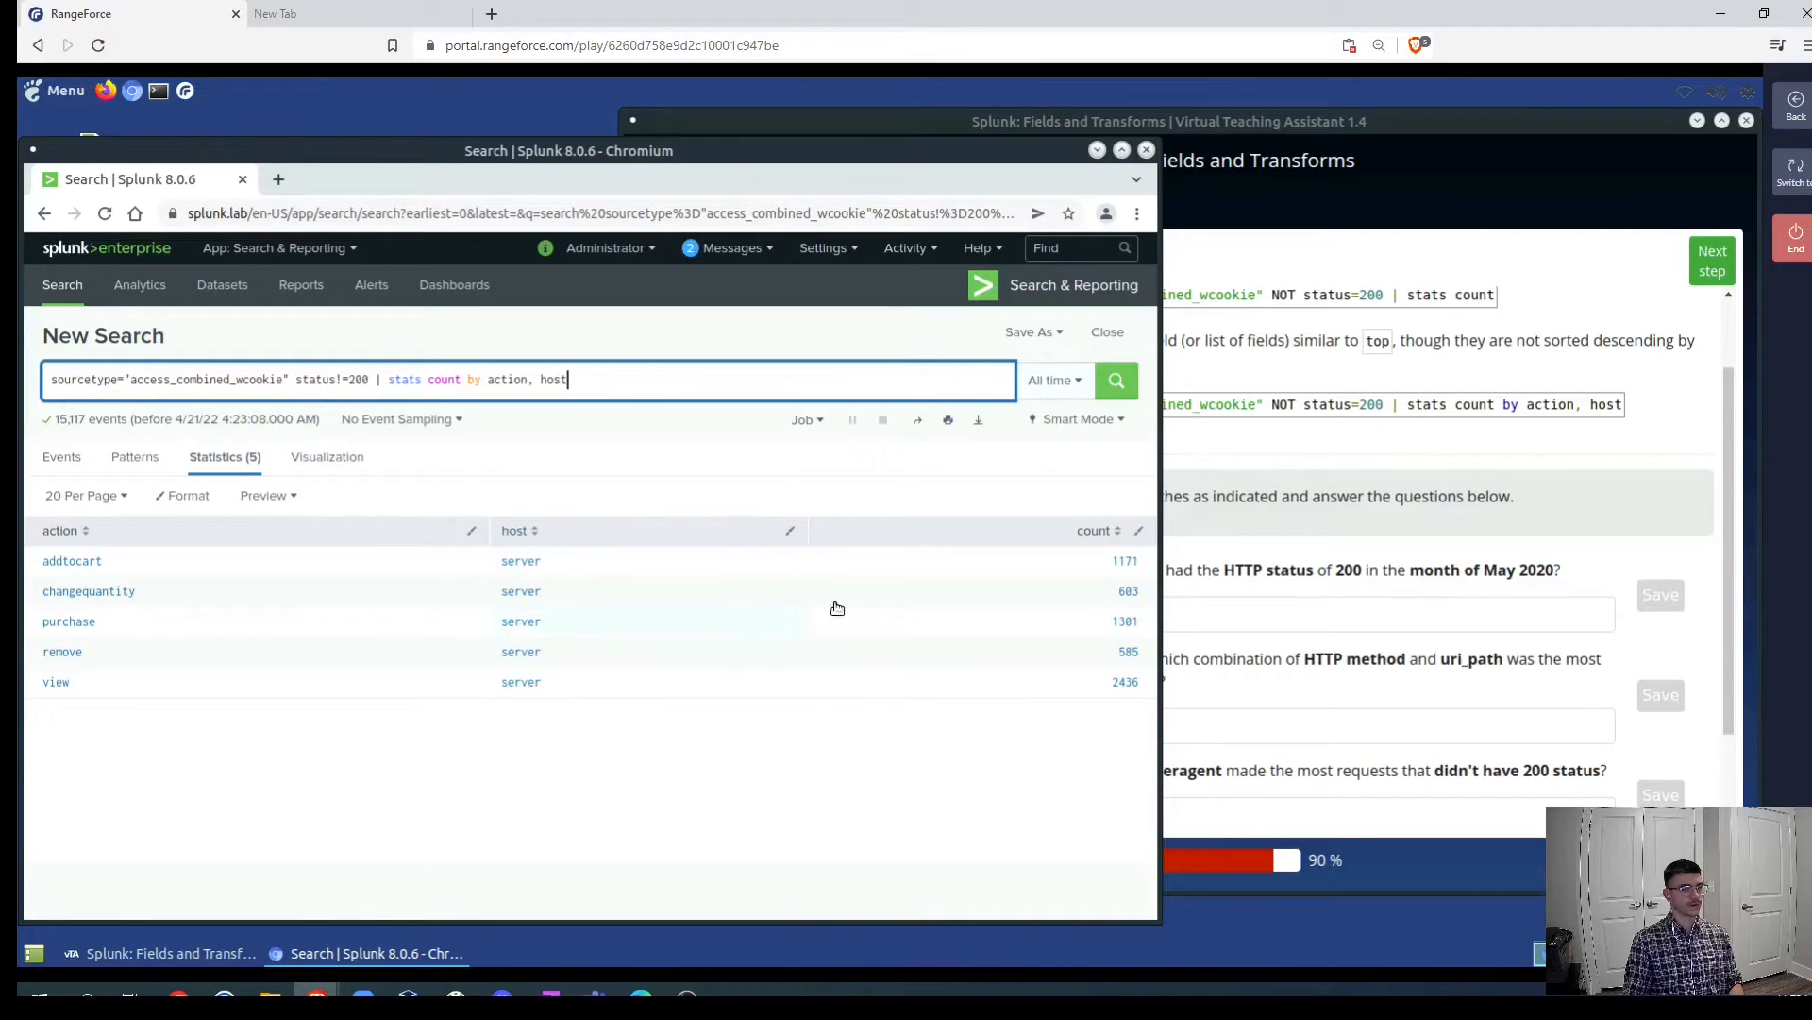
- Choose a Between date range for the search and set its start date to 05/01/2020
click(1435, 454)
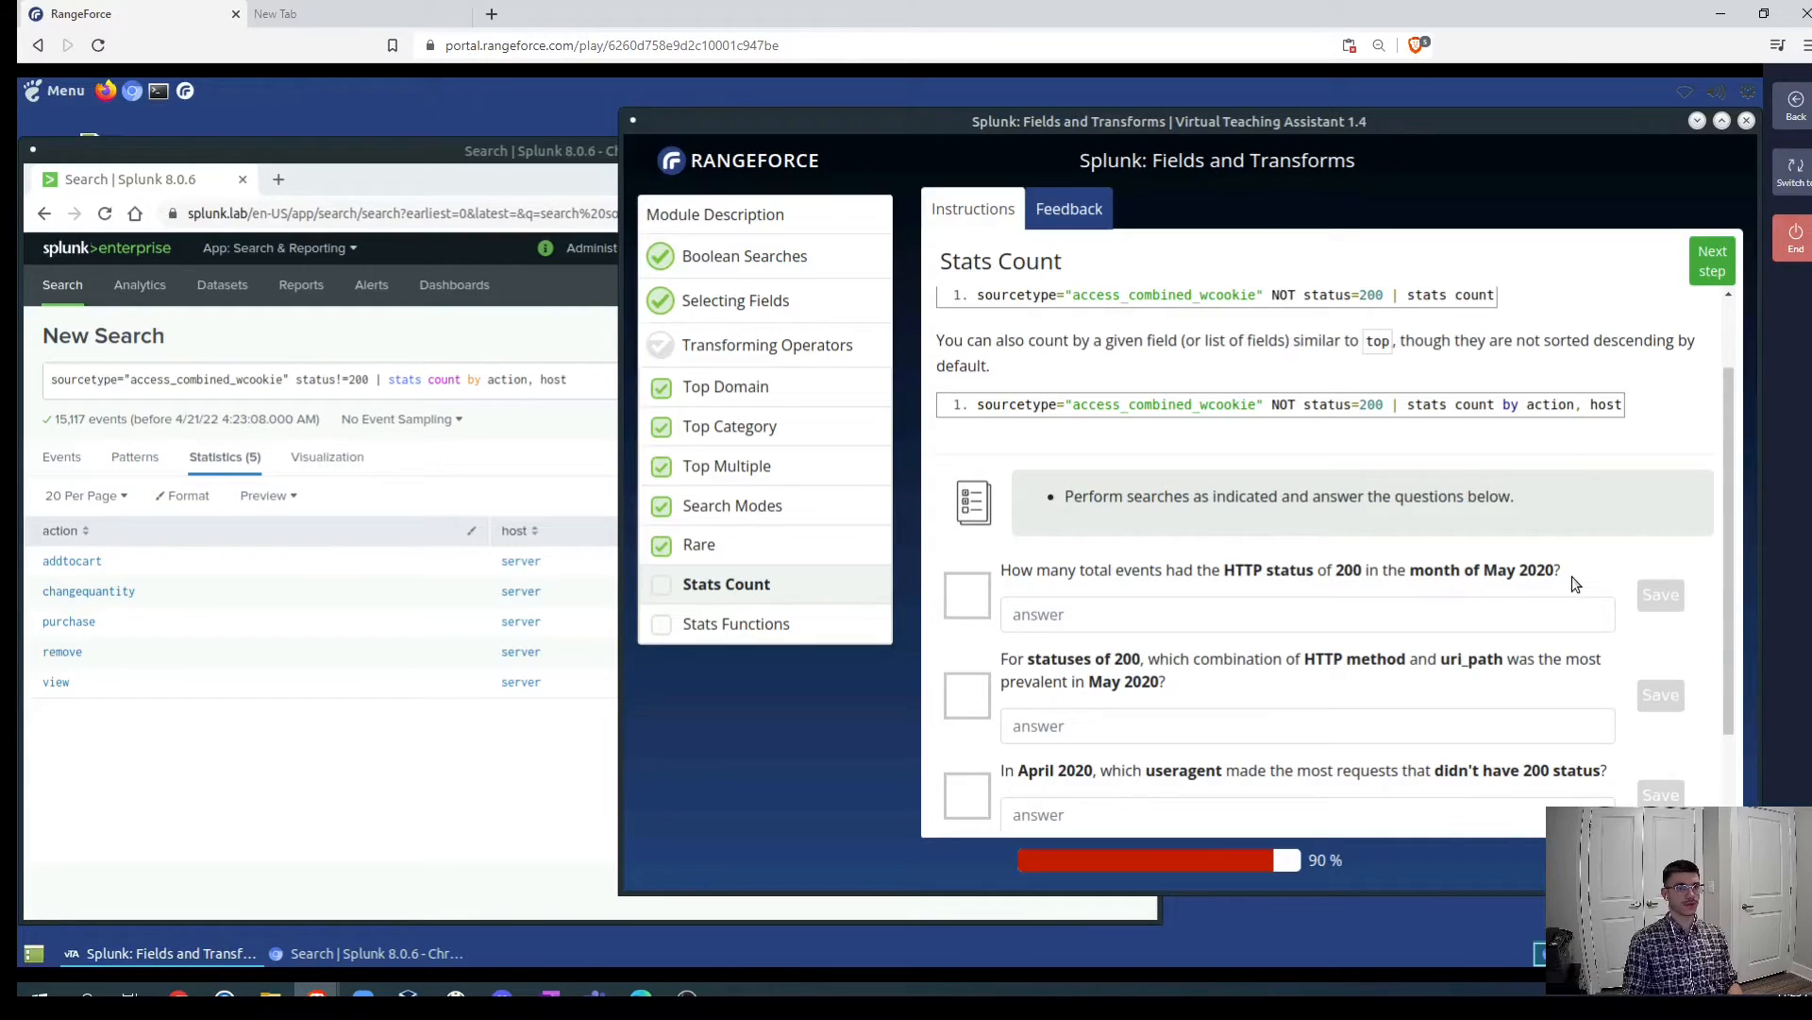
click(415, 769)
click(1036, 381)
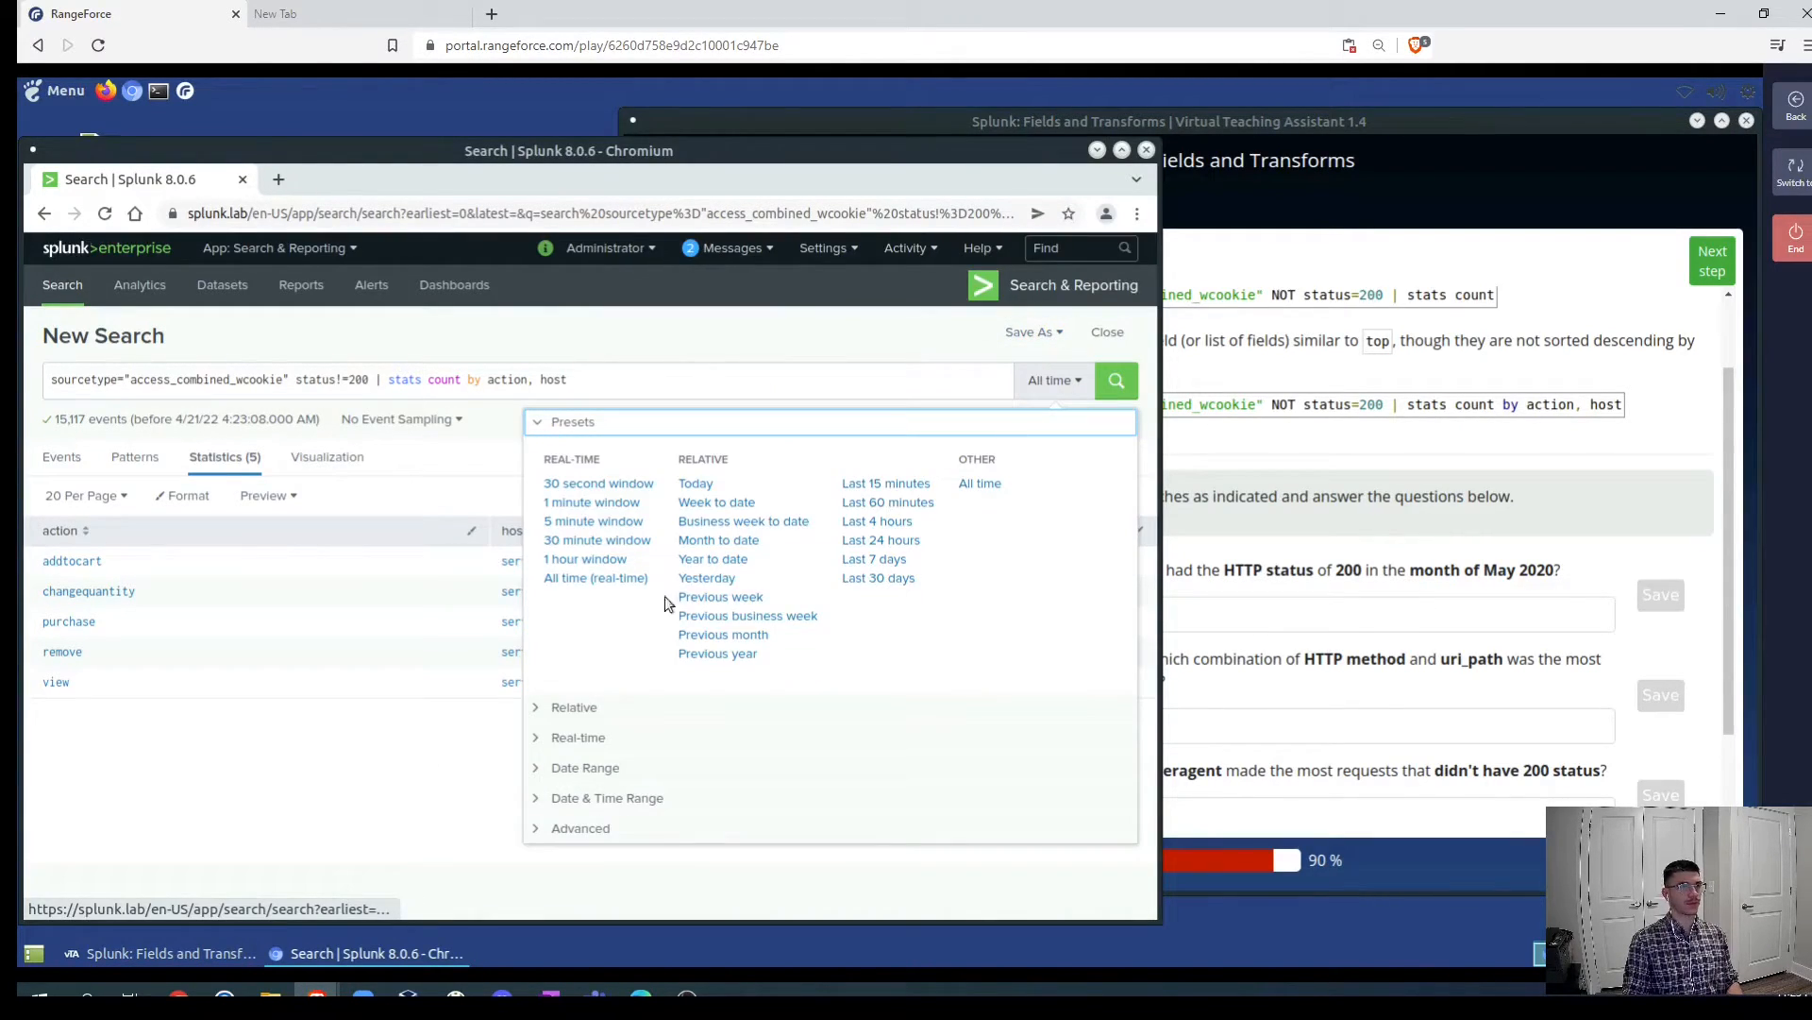
click(555, 757)
click(578, 551)
click(565, 588)
drag(746, 555, 653, 558)
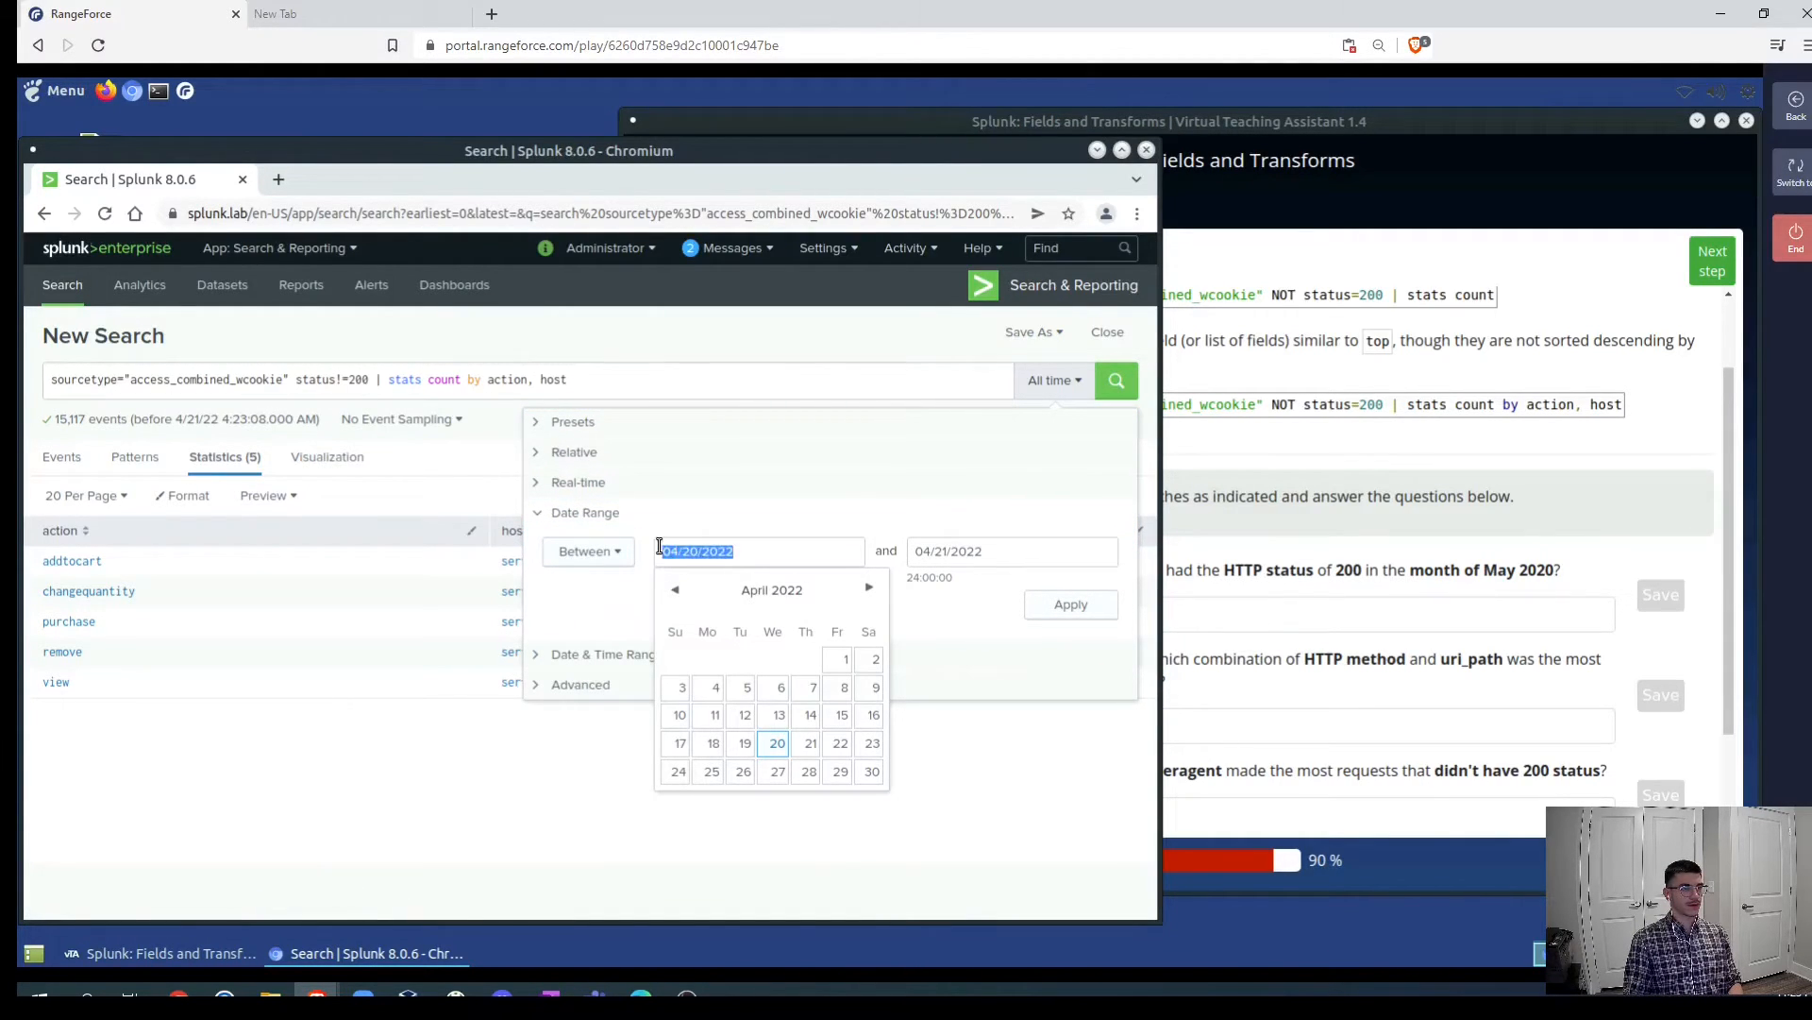
text(05/)
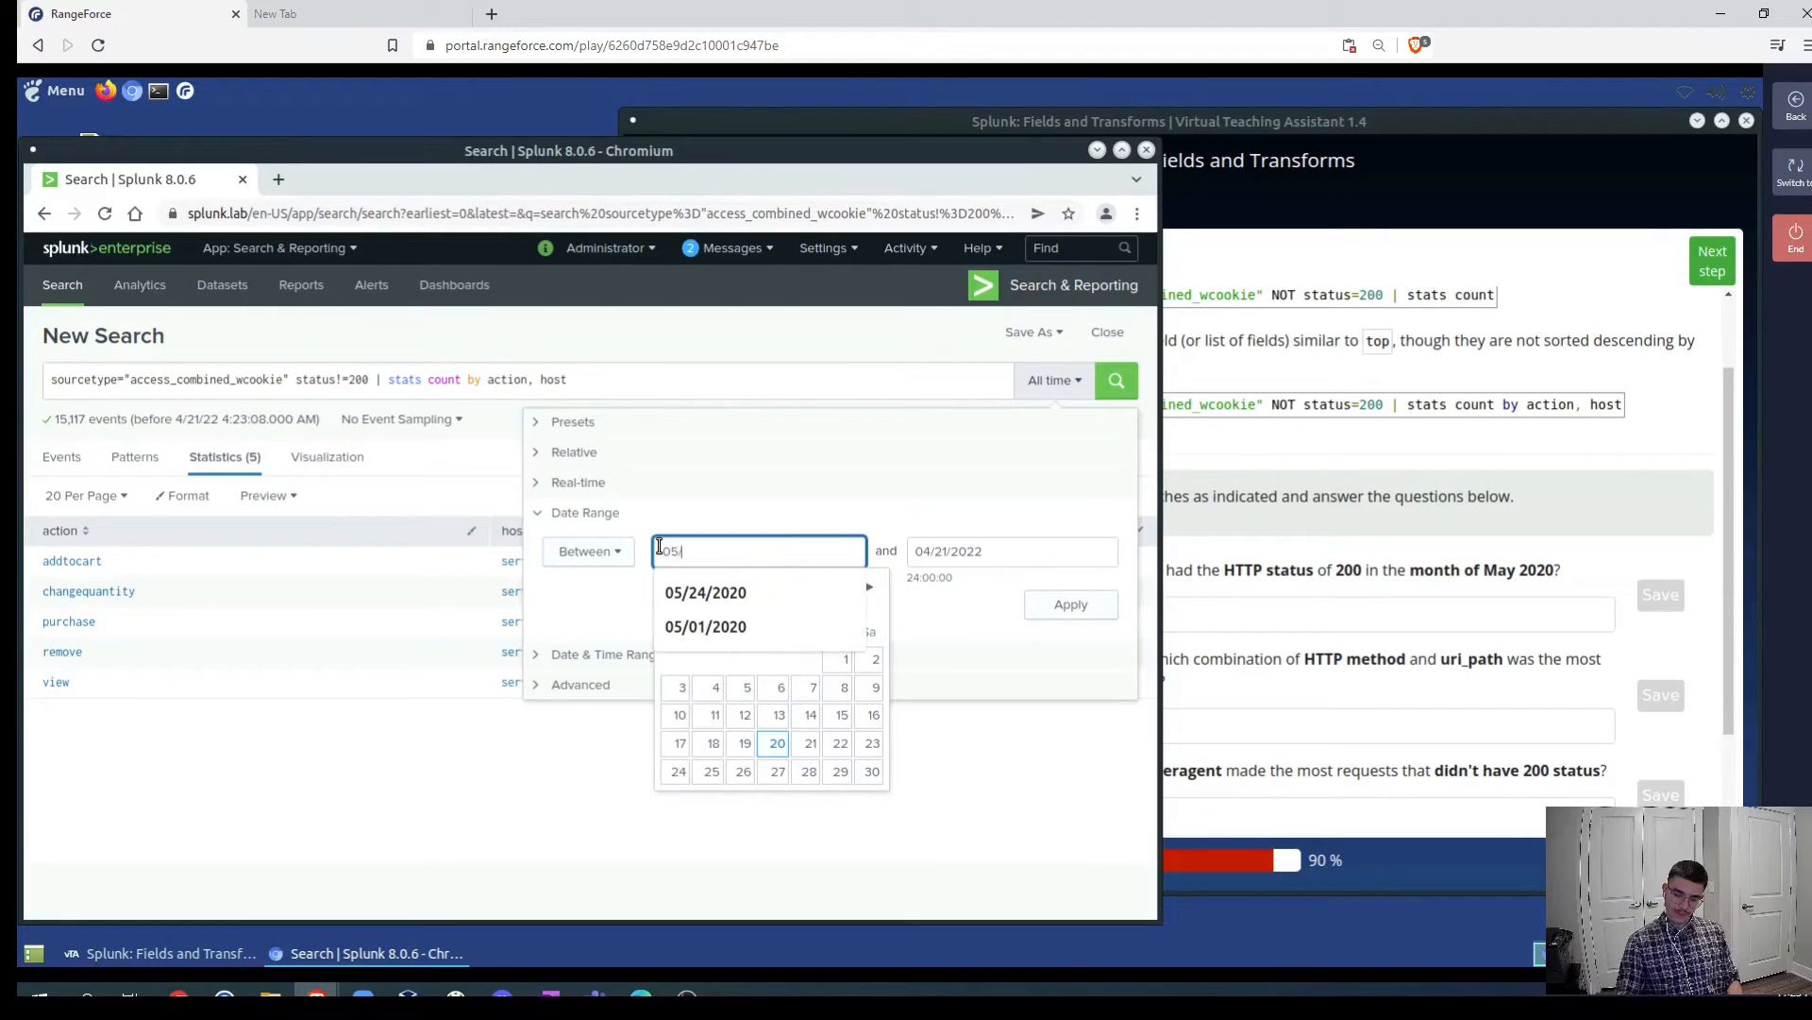
text(01/2020)
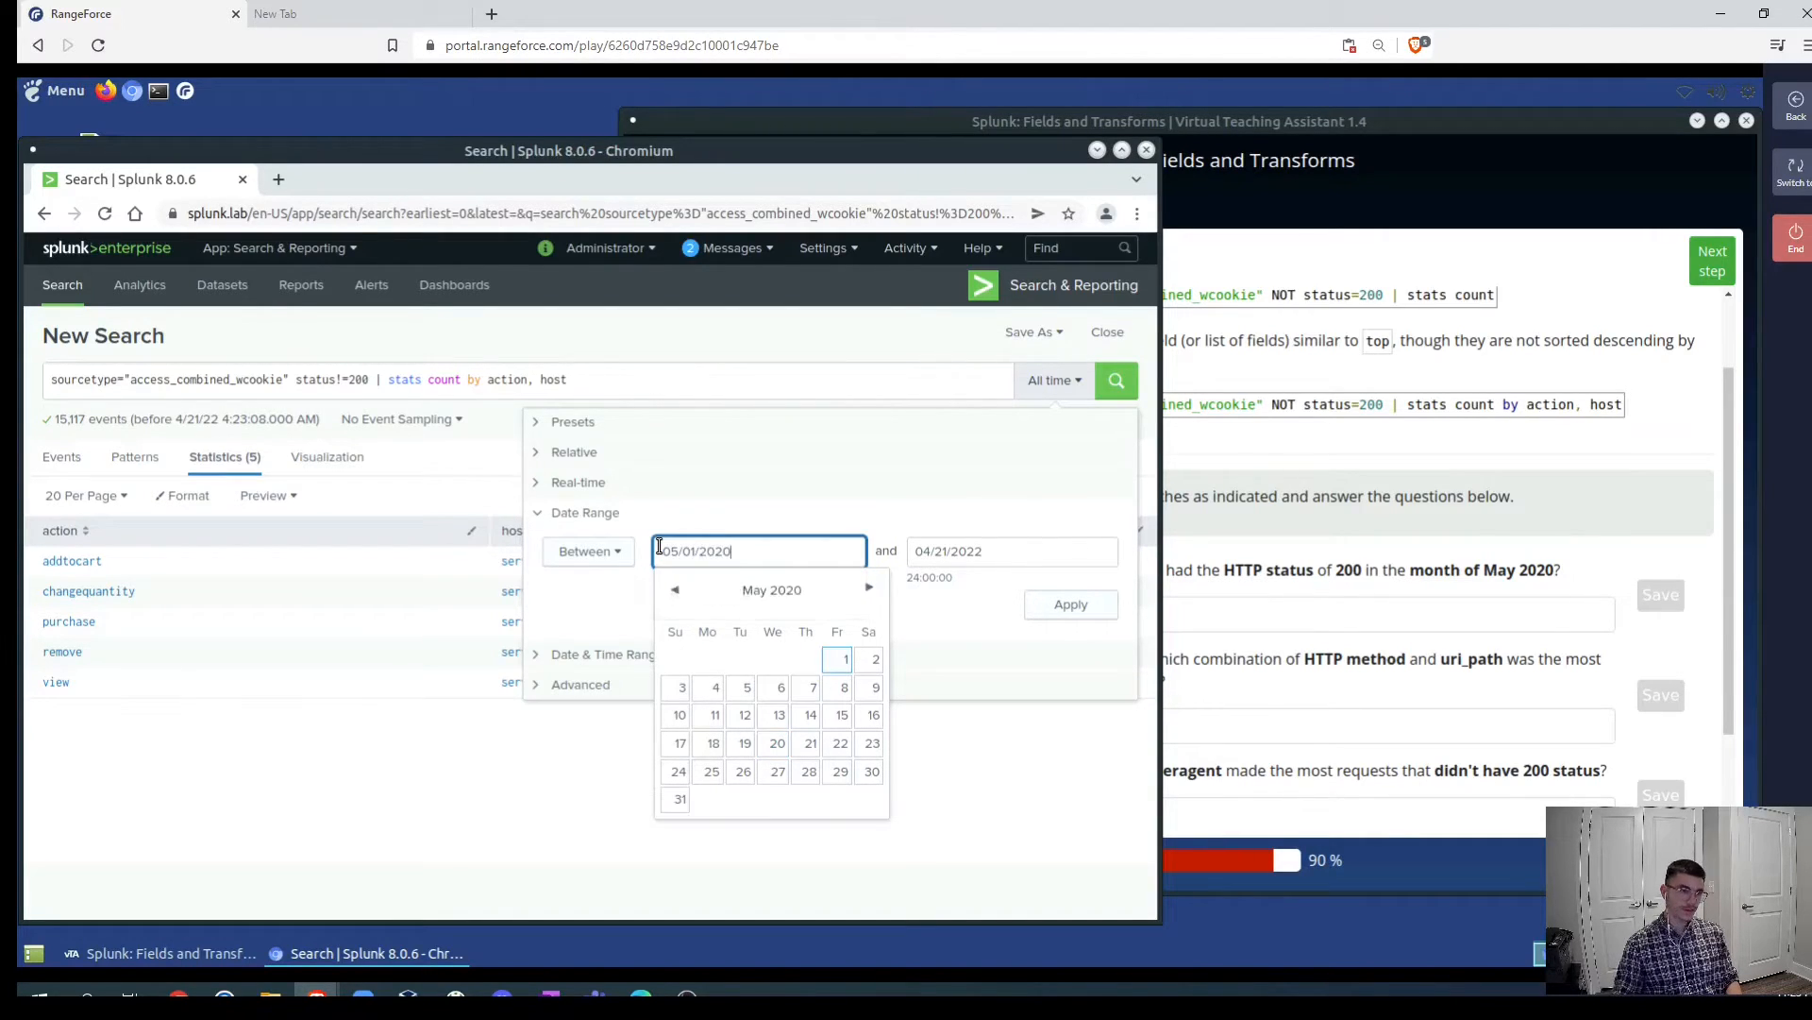
- Set the date range's end date to 05/31/2020 and apply it to the search
click(1008, 550)
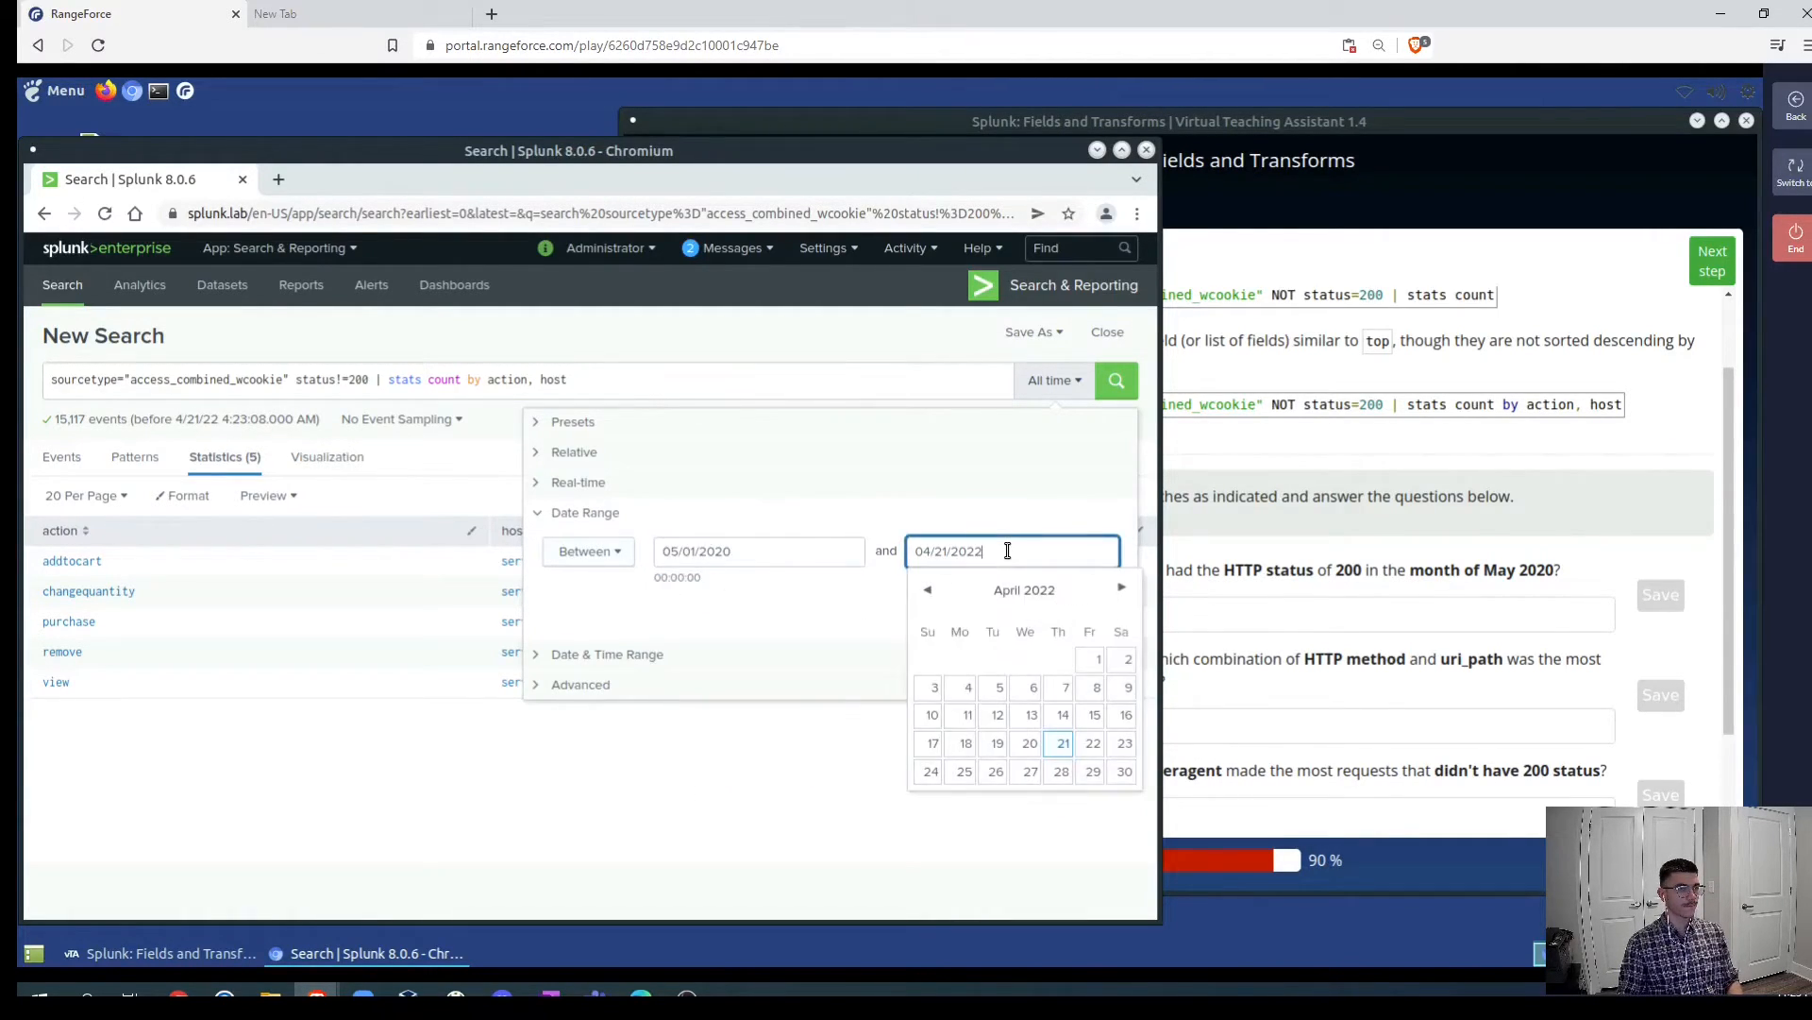
key(ctrl+a)
text(05/31/2020)
click(815, 649)
click(546, 513)
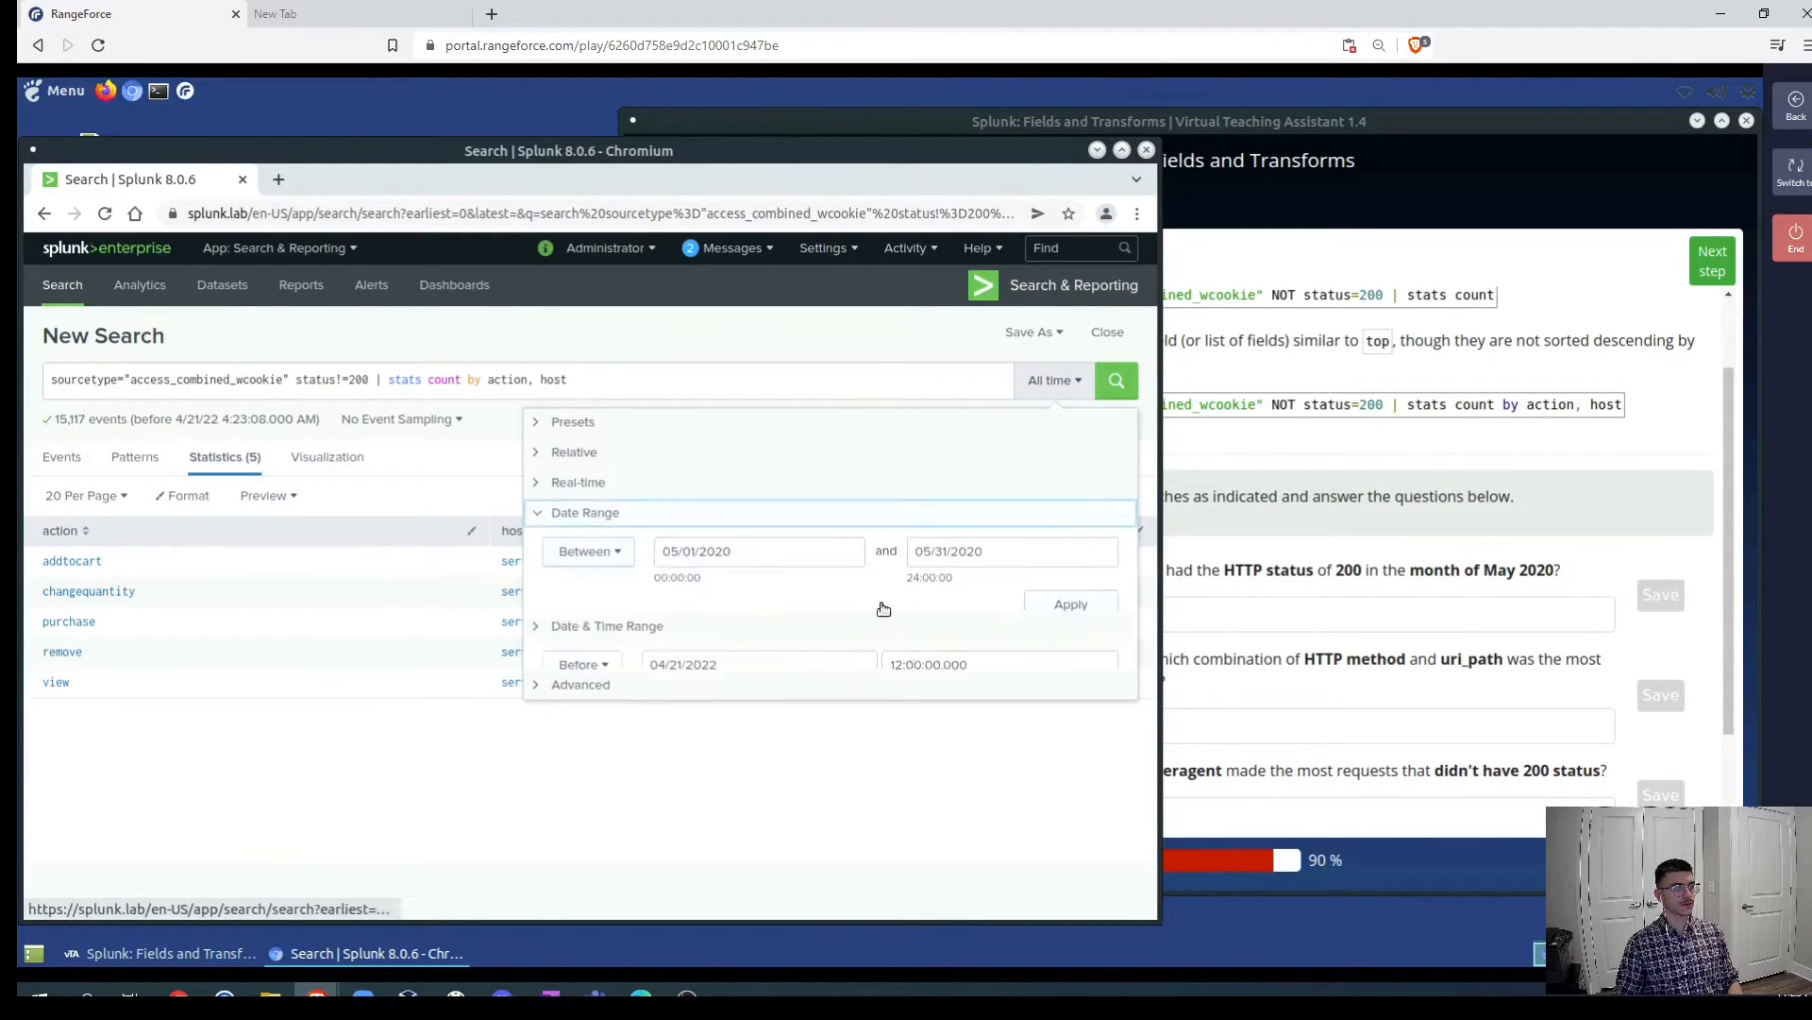
click(1072, 607)
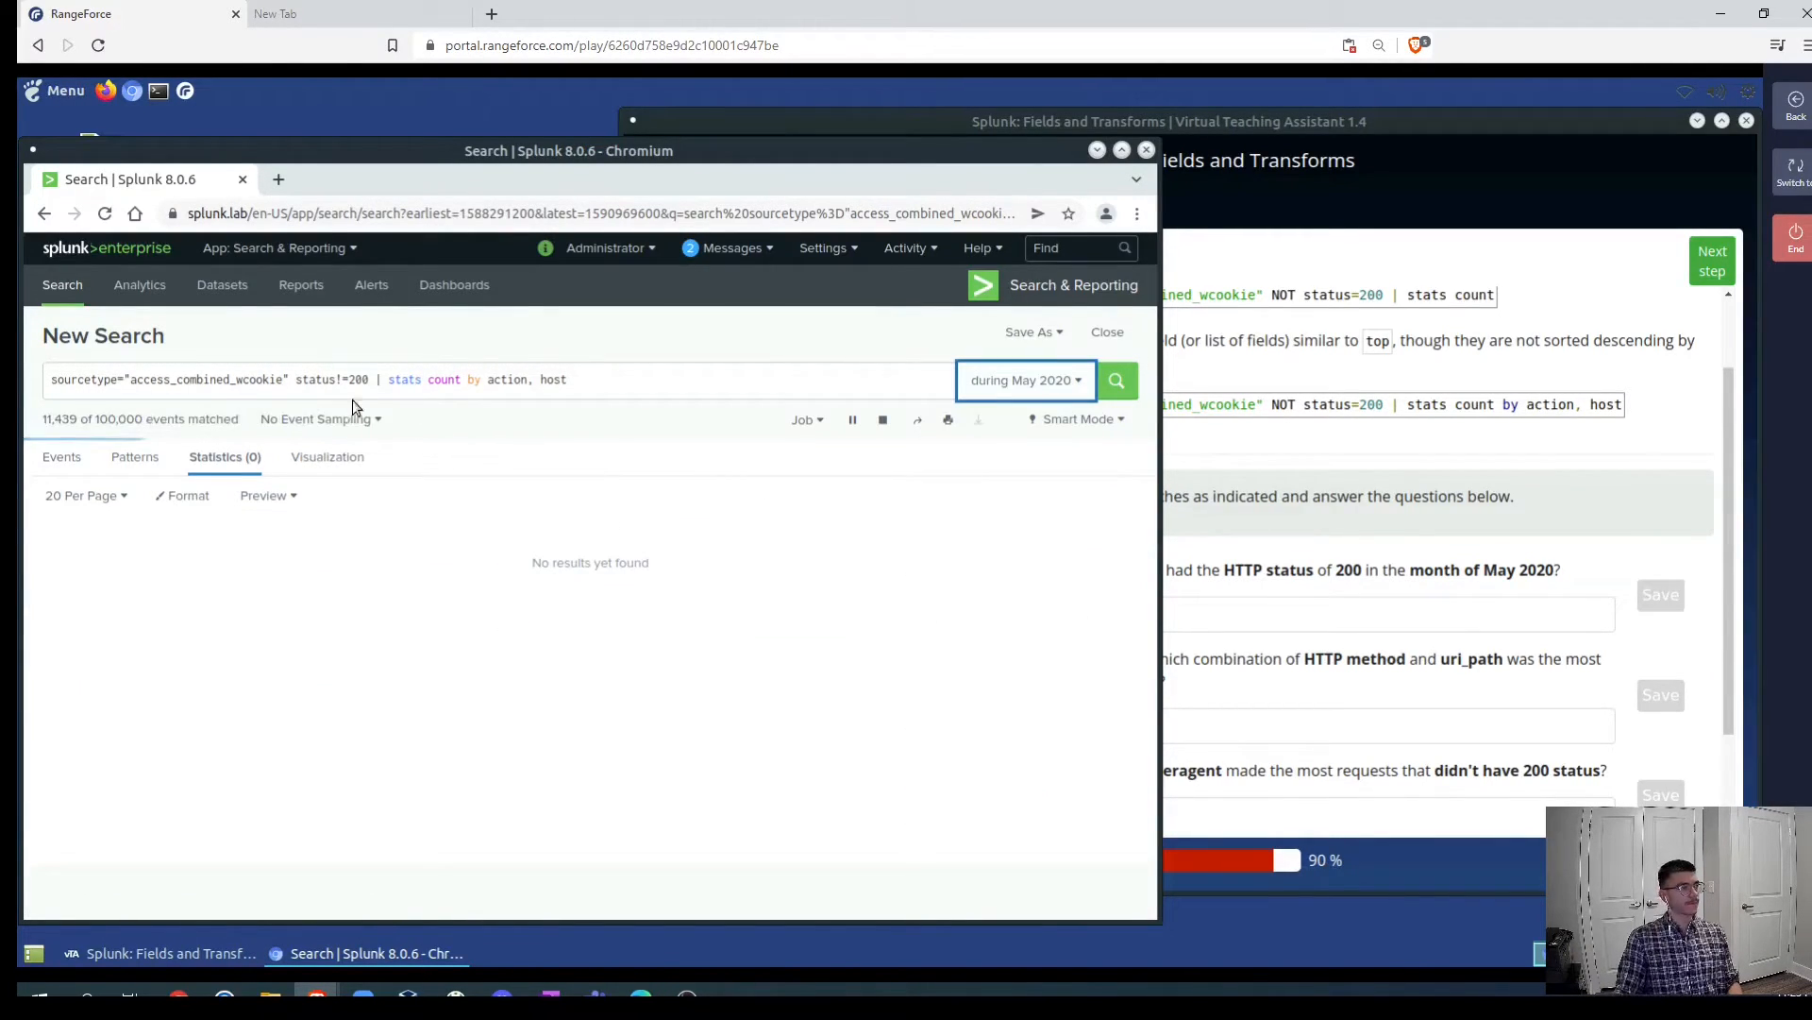
- Remove the stats command from the query, change the filter to status=200, and run the search
drag(570, 380, 342, 380)
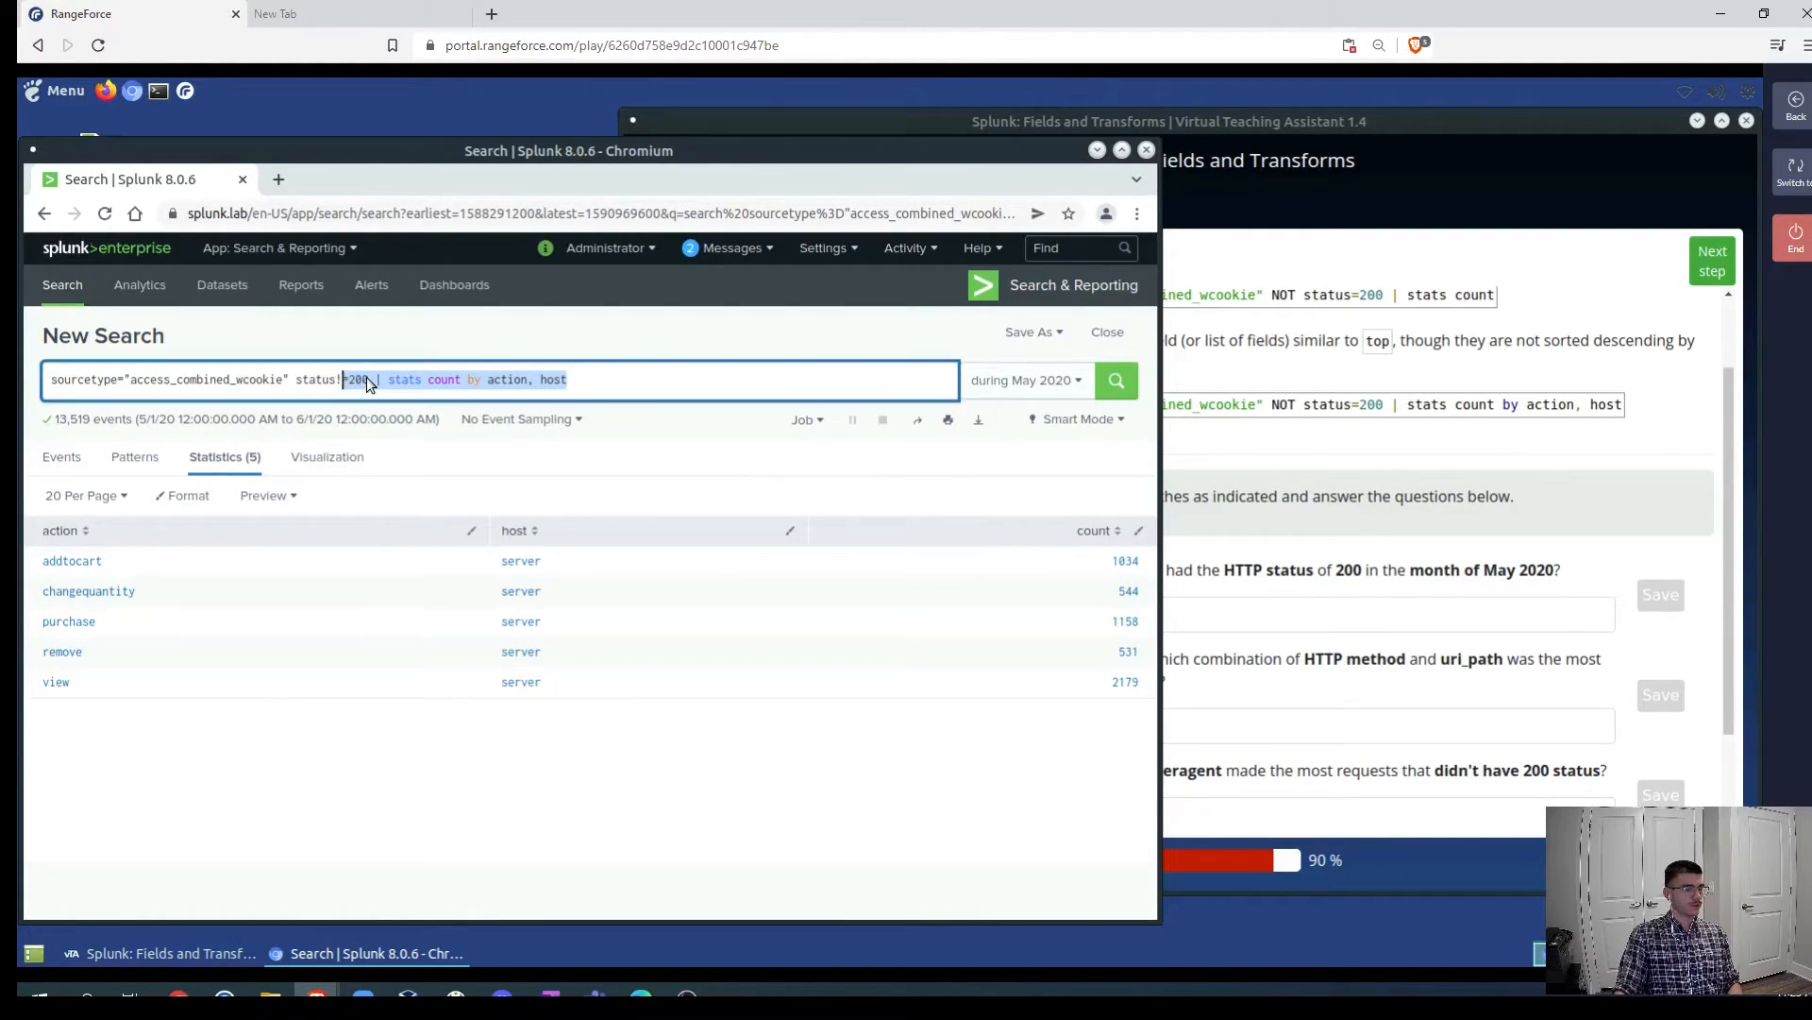
text(=200)
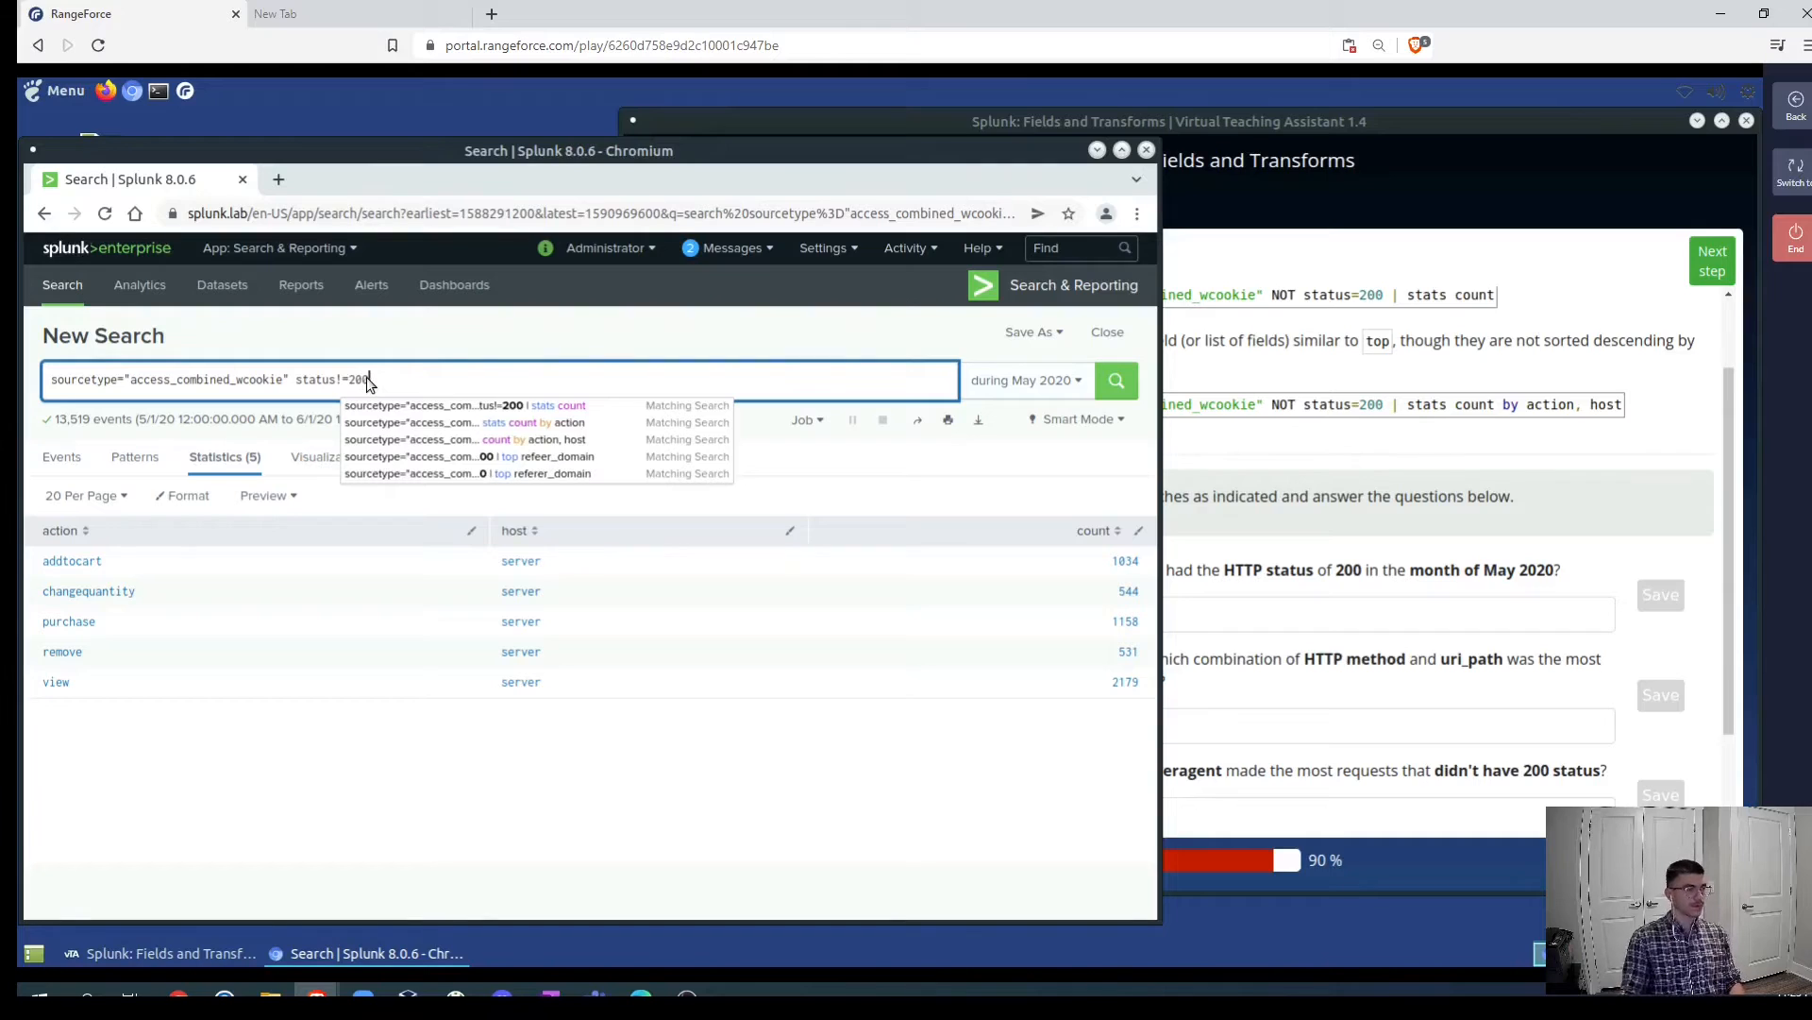
text( |)
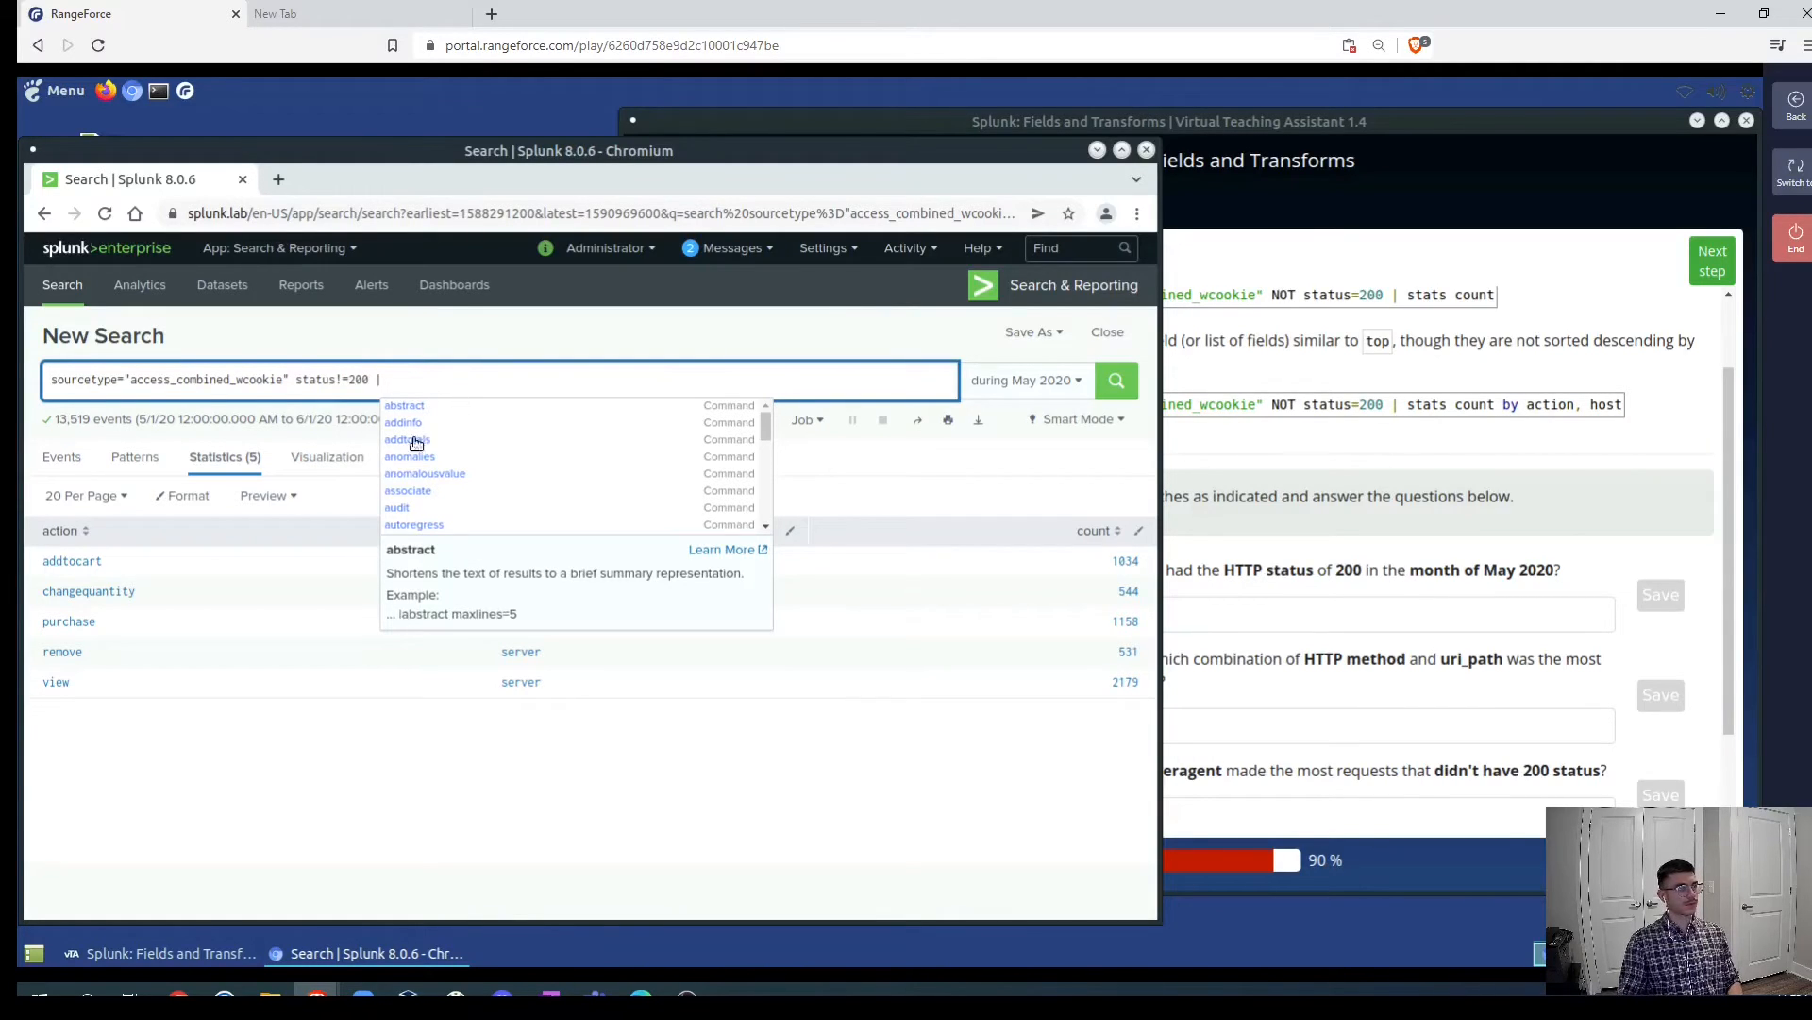
click(1606, 573)
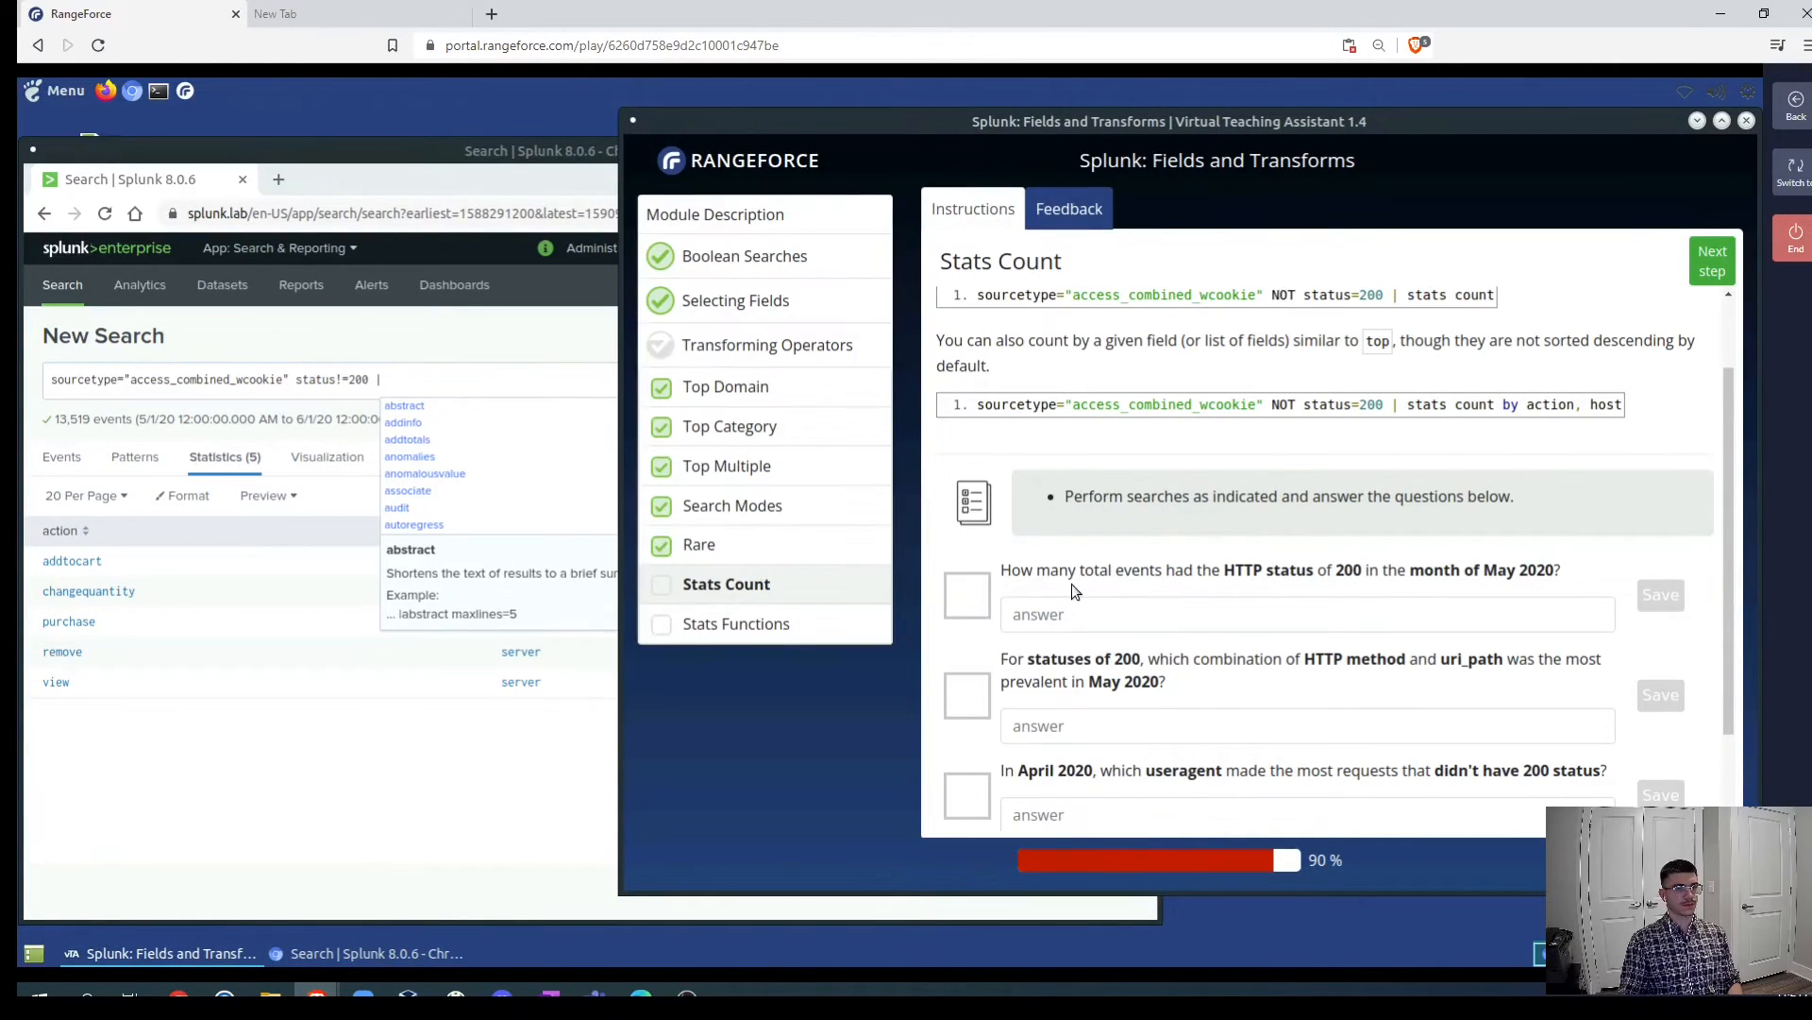
click(453, 376)
key(BackSpace)
key(BackSpace)
key(BackSpace)
key(BackSpace)
key(BackSpace)
key(BackSpace)
key(BackSpace)
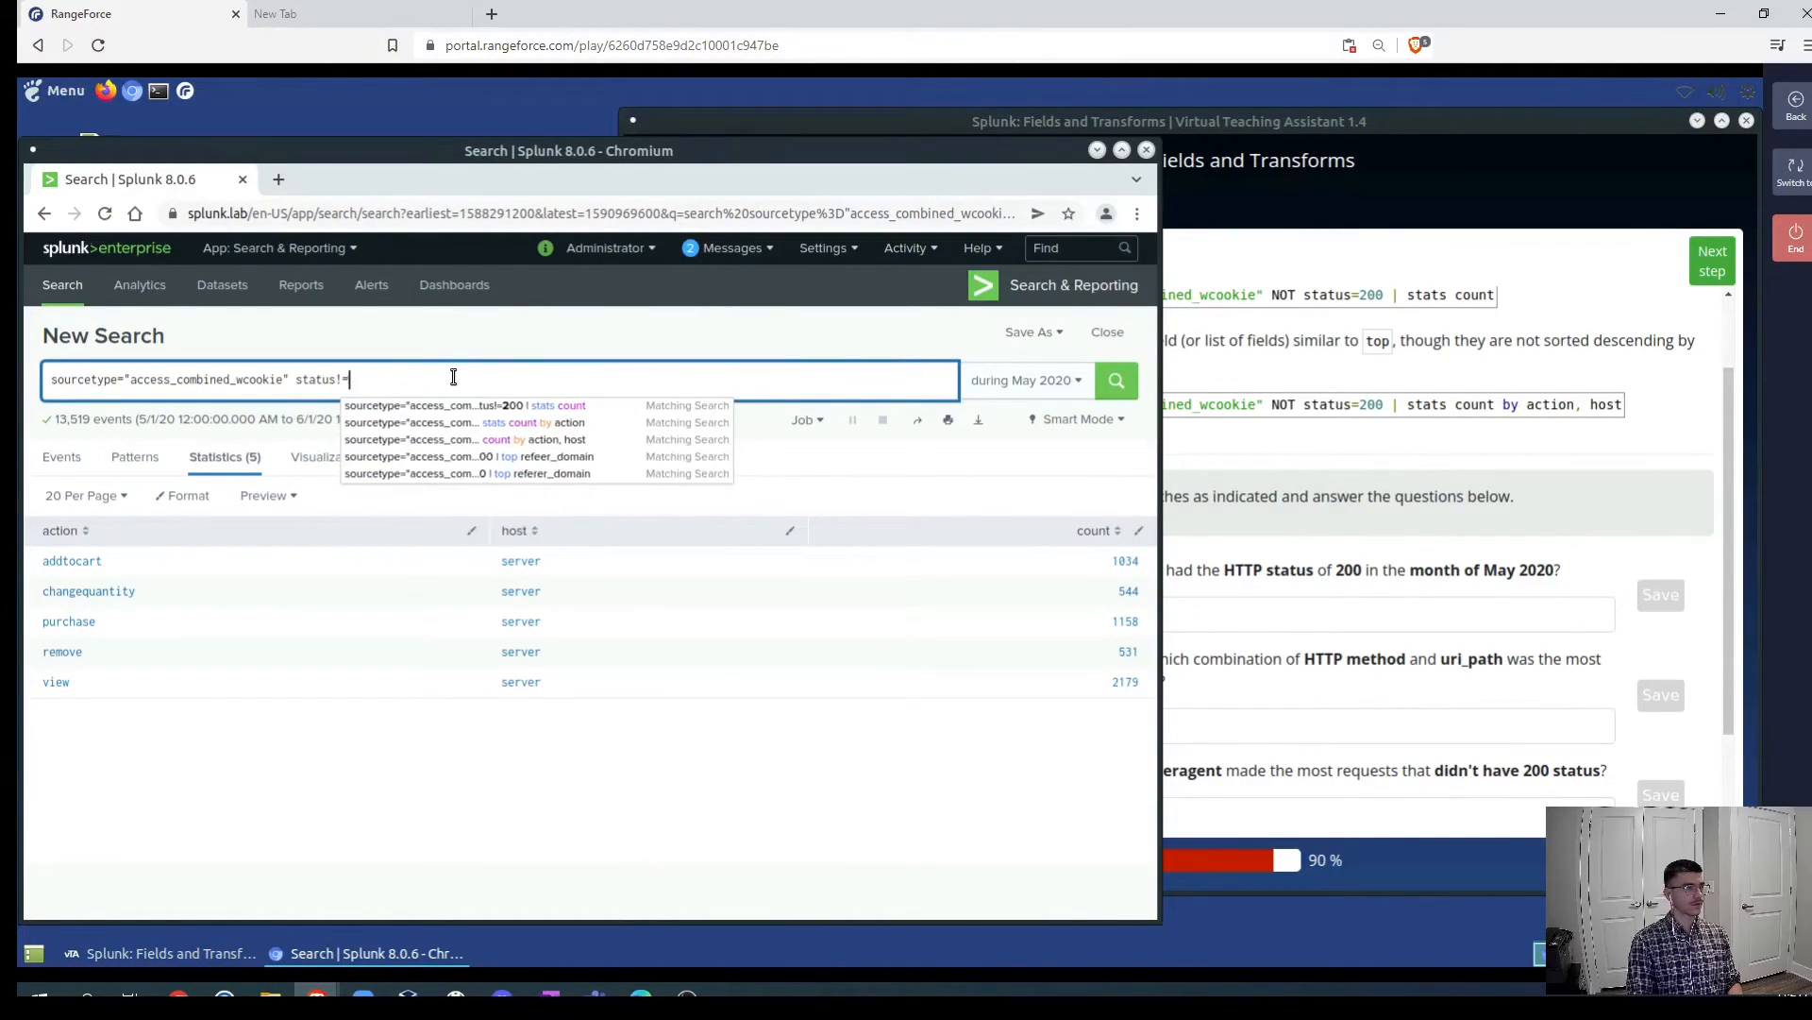
text(=200)
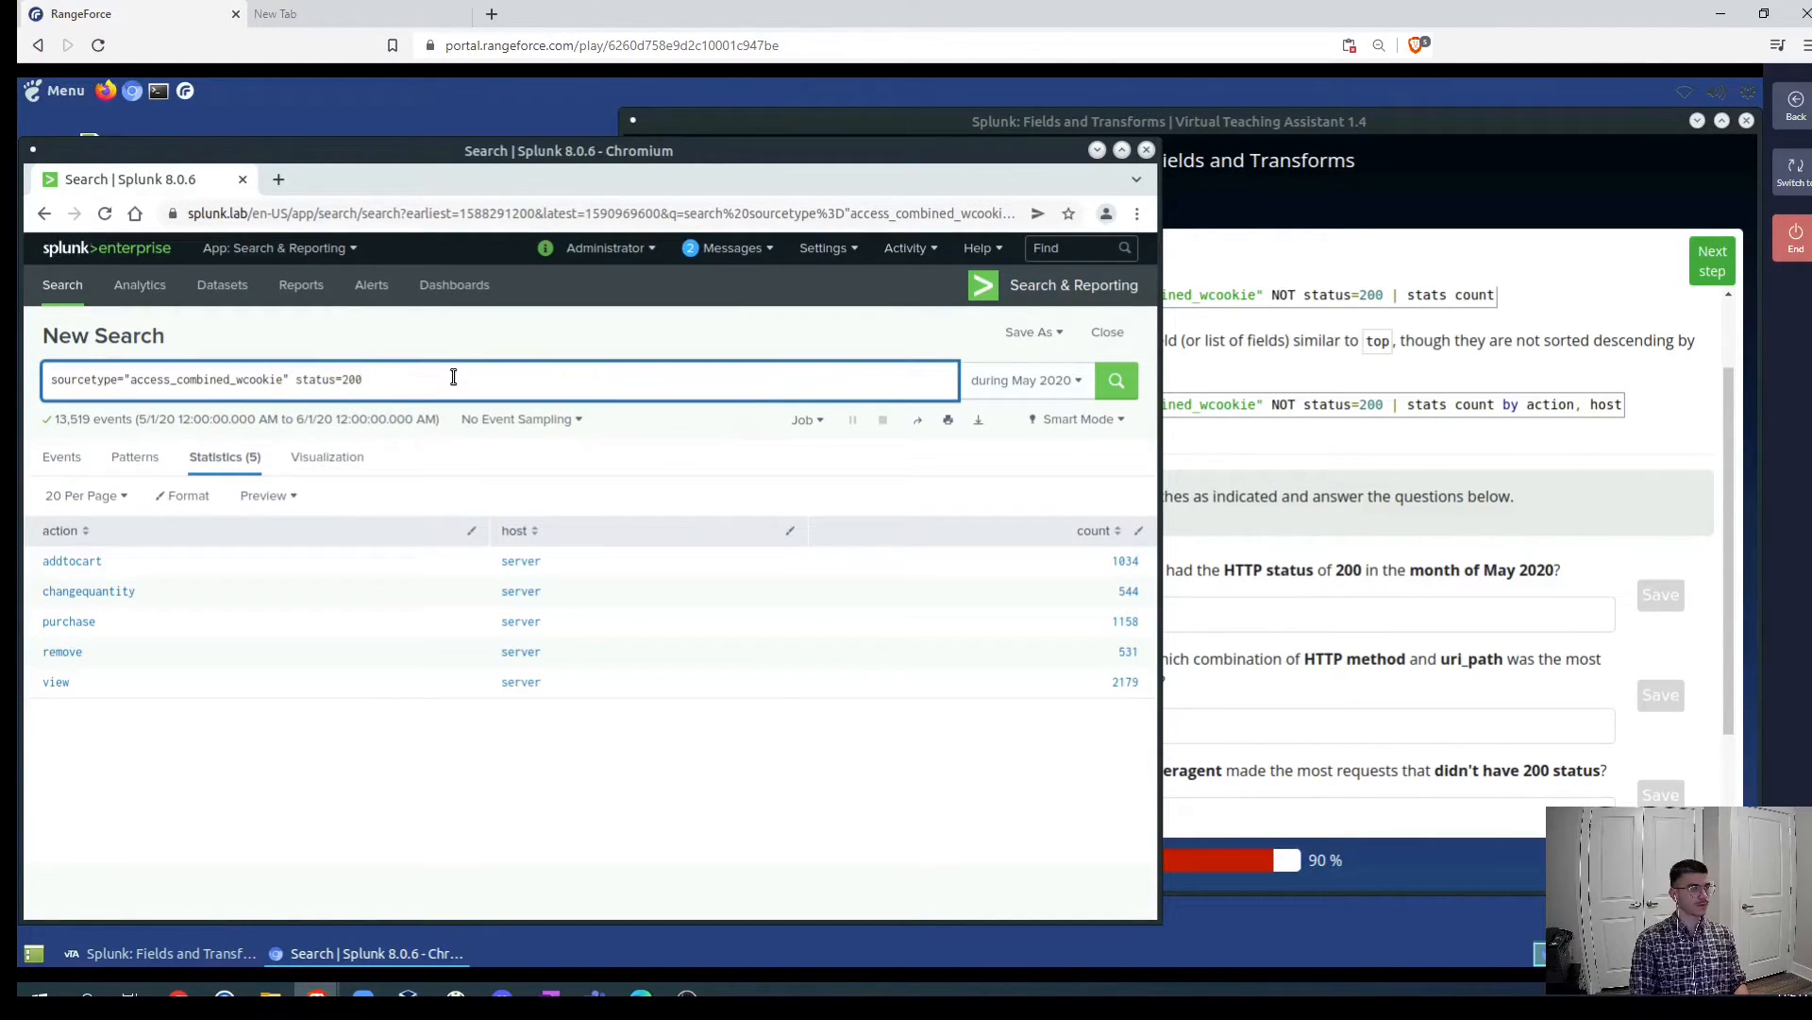
key(Return)
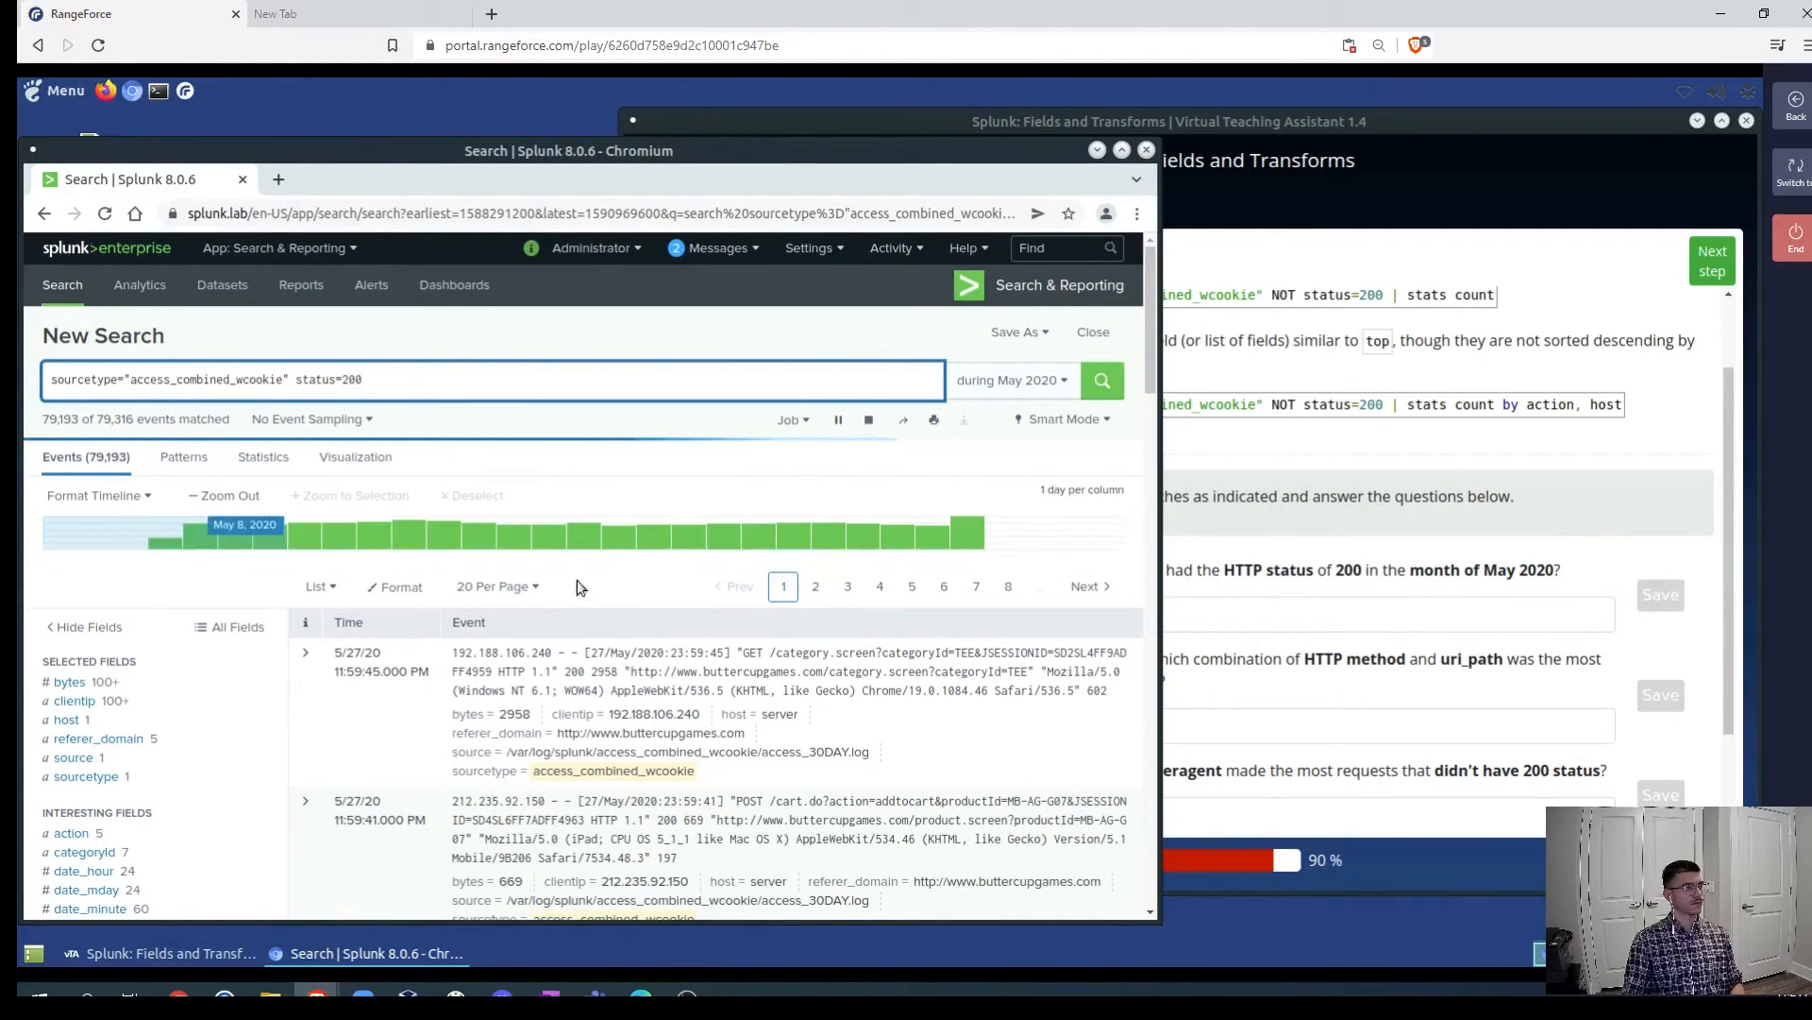
- Enter 105195 as the answer for total HTTP status 200 events in May 2020 and save it
click(1290, 632)
click(1188, 623)
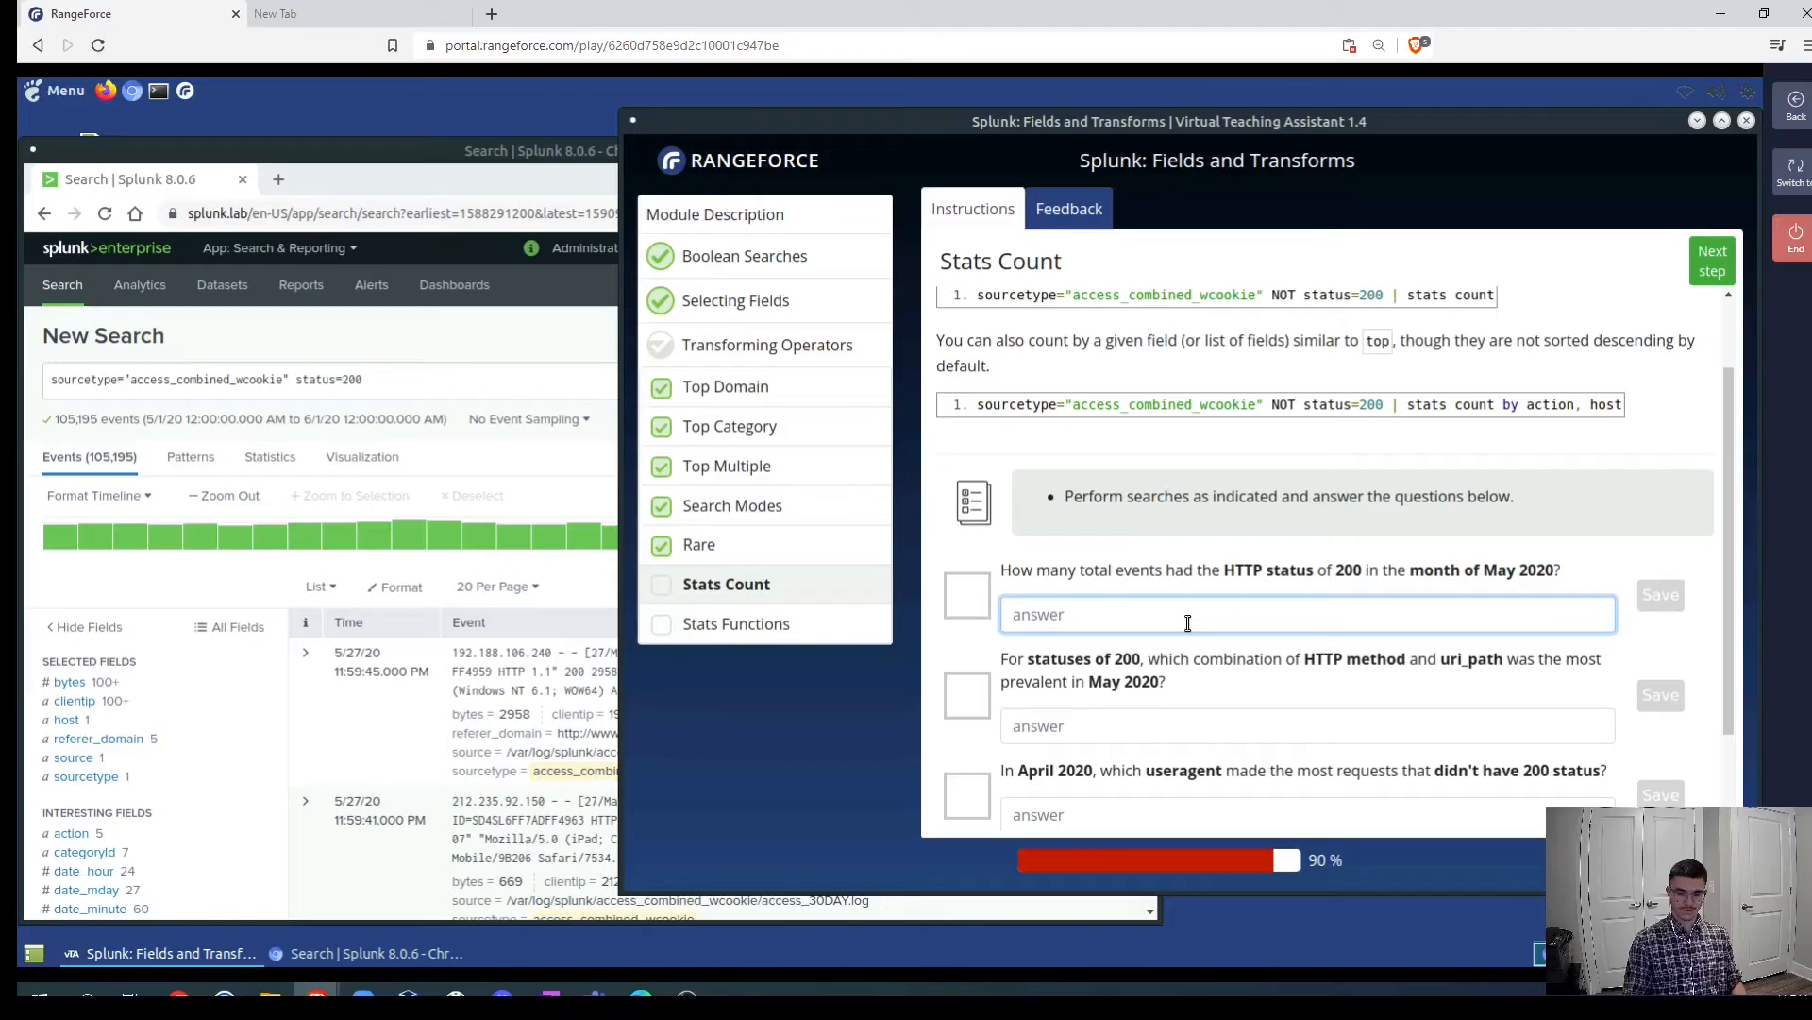
text(105)
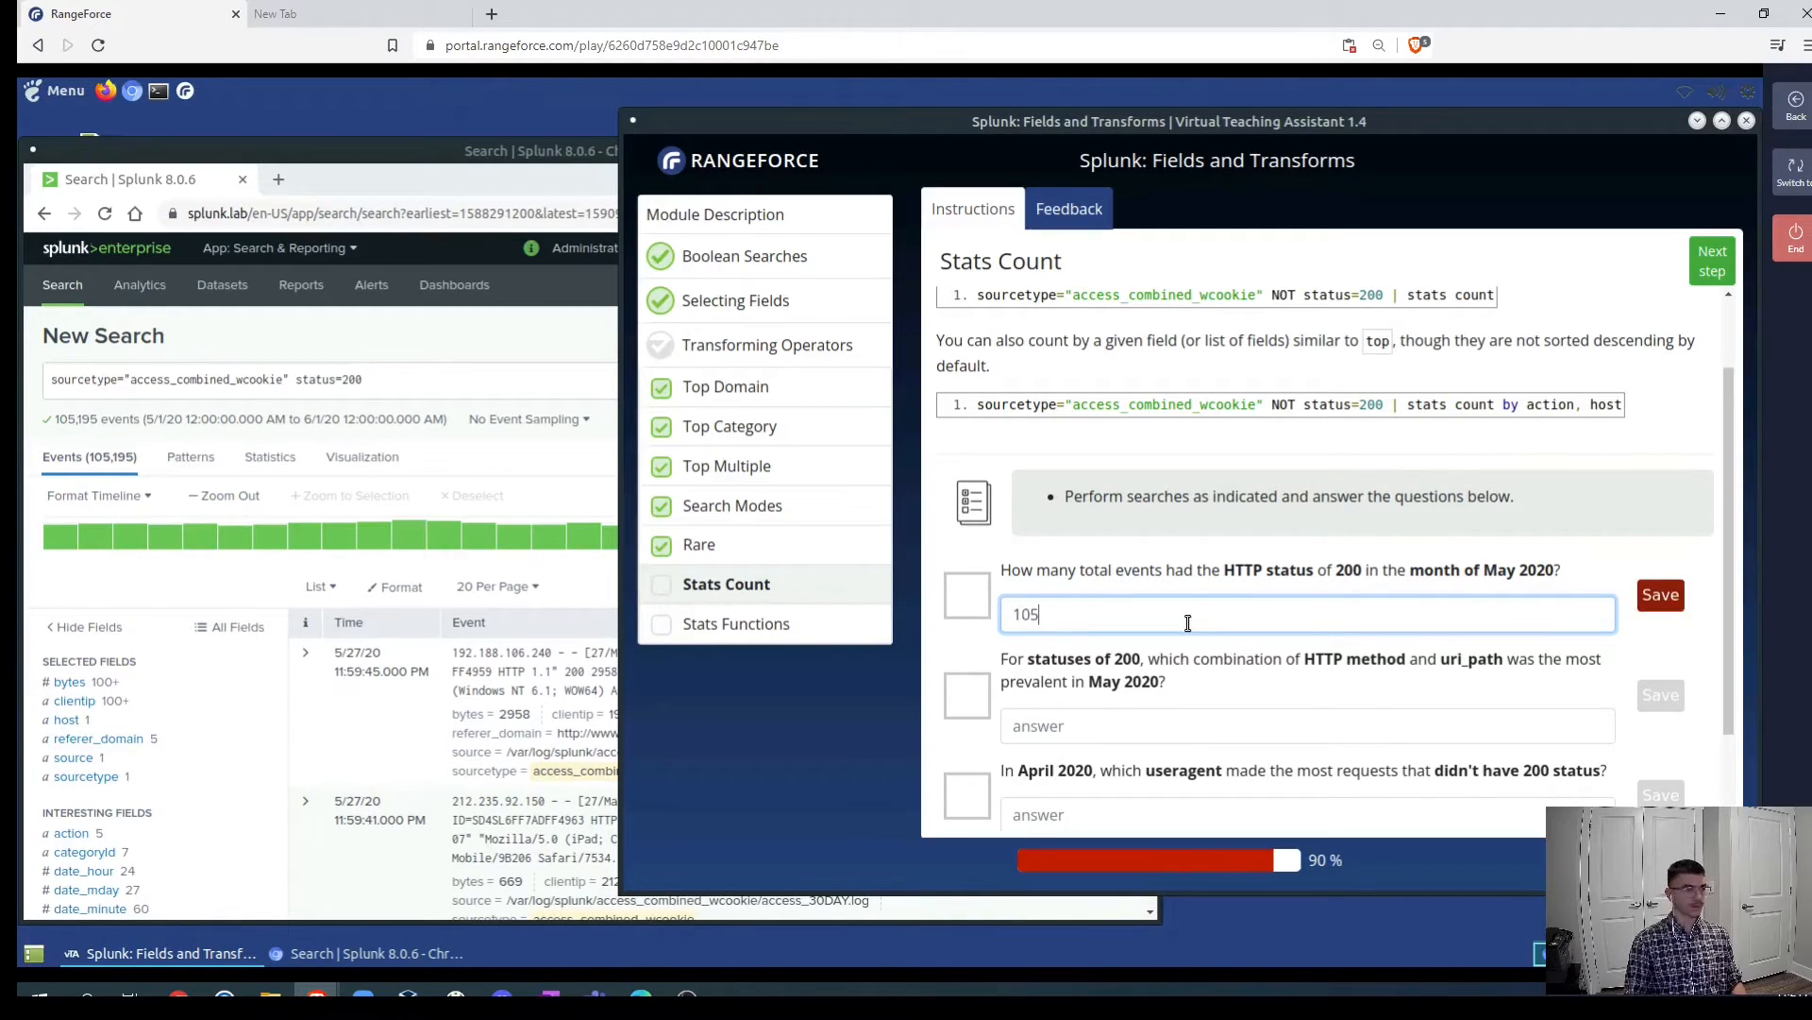
text(195)
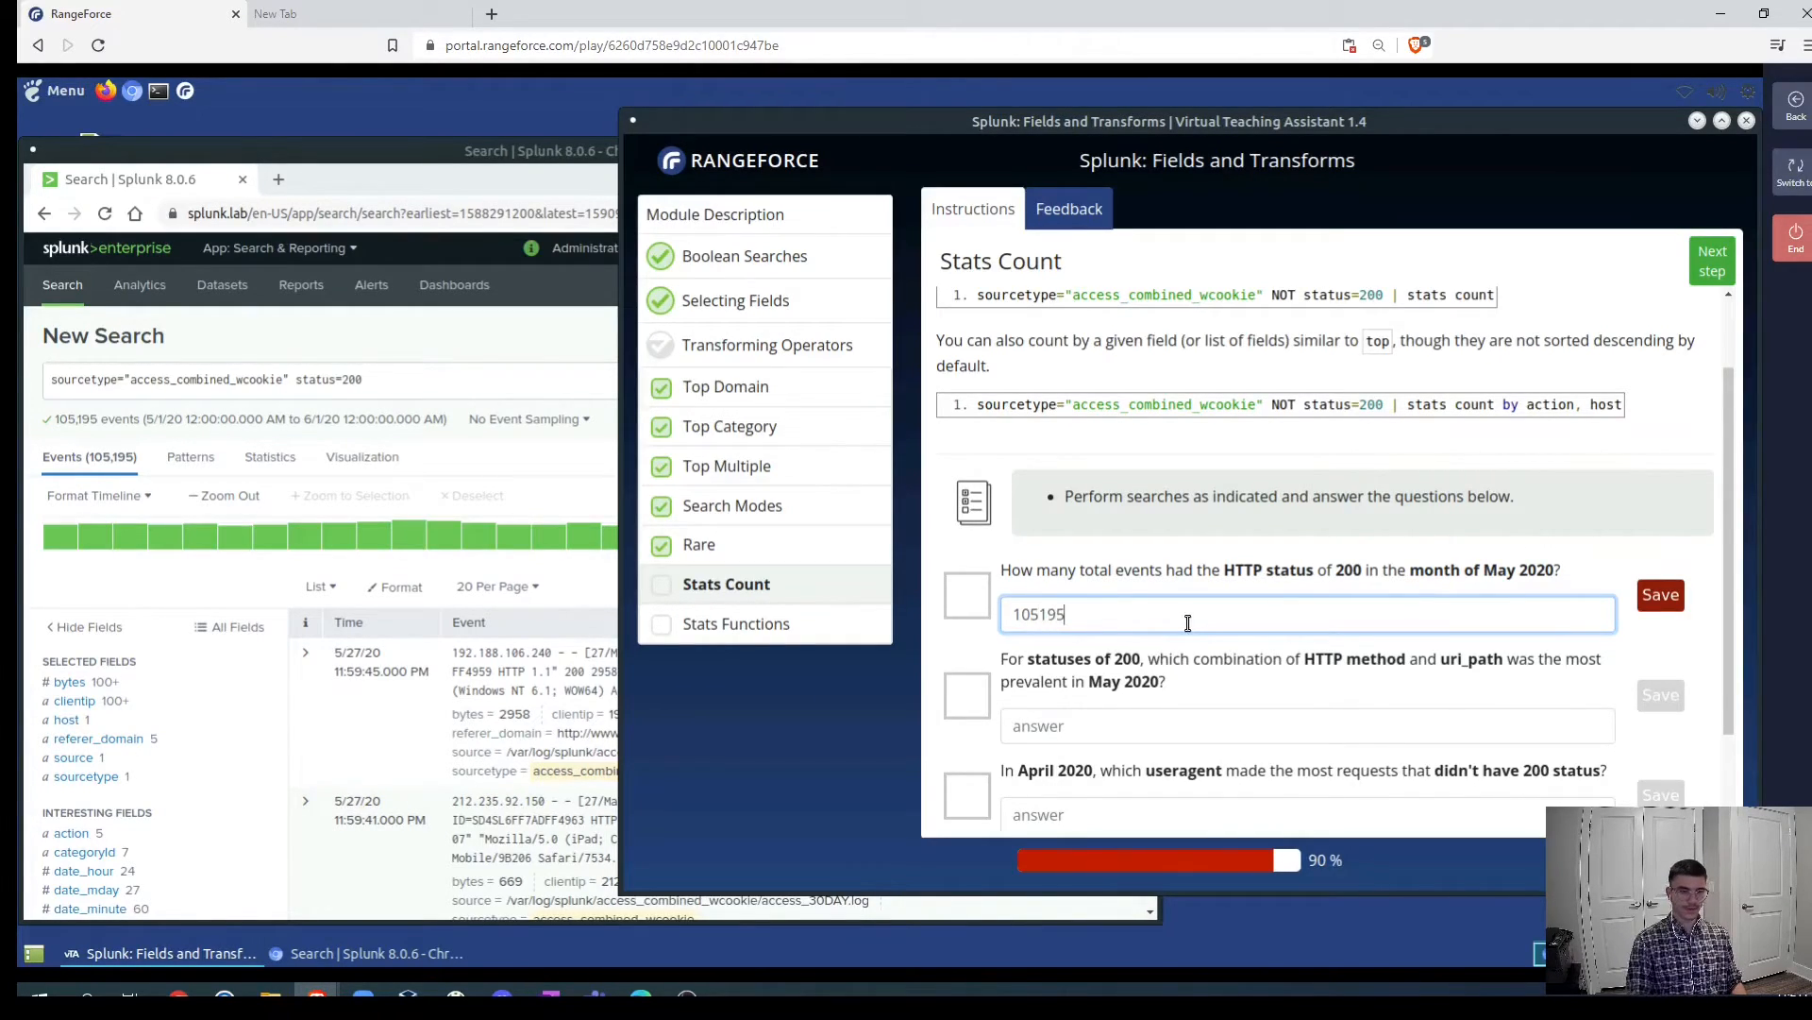
key(Return)
- Append "| top method uri_path" to the status=200 query and run the search
scroll(1210, 660, down, 1)
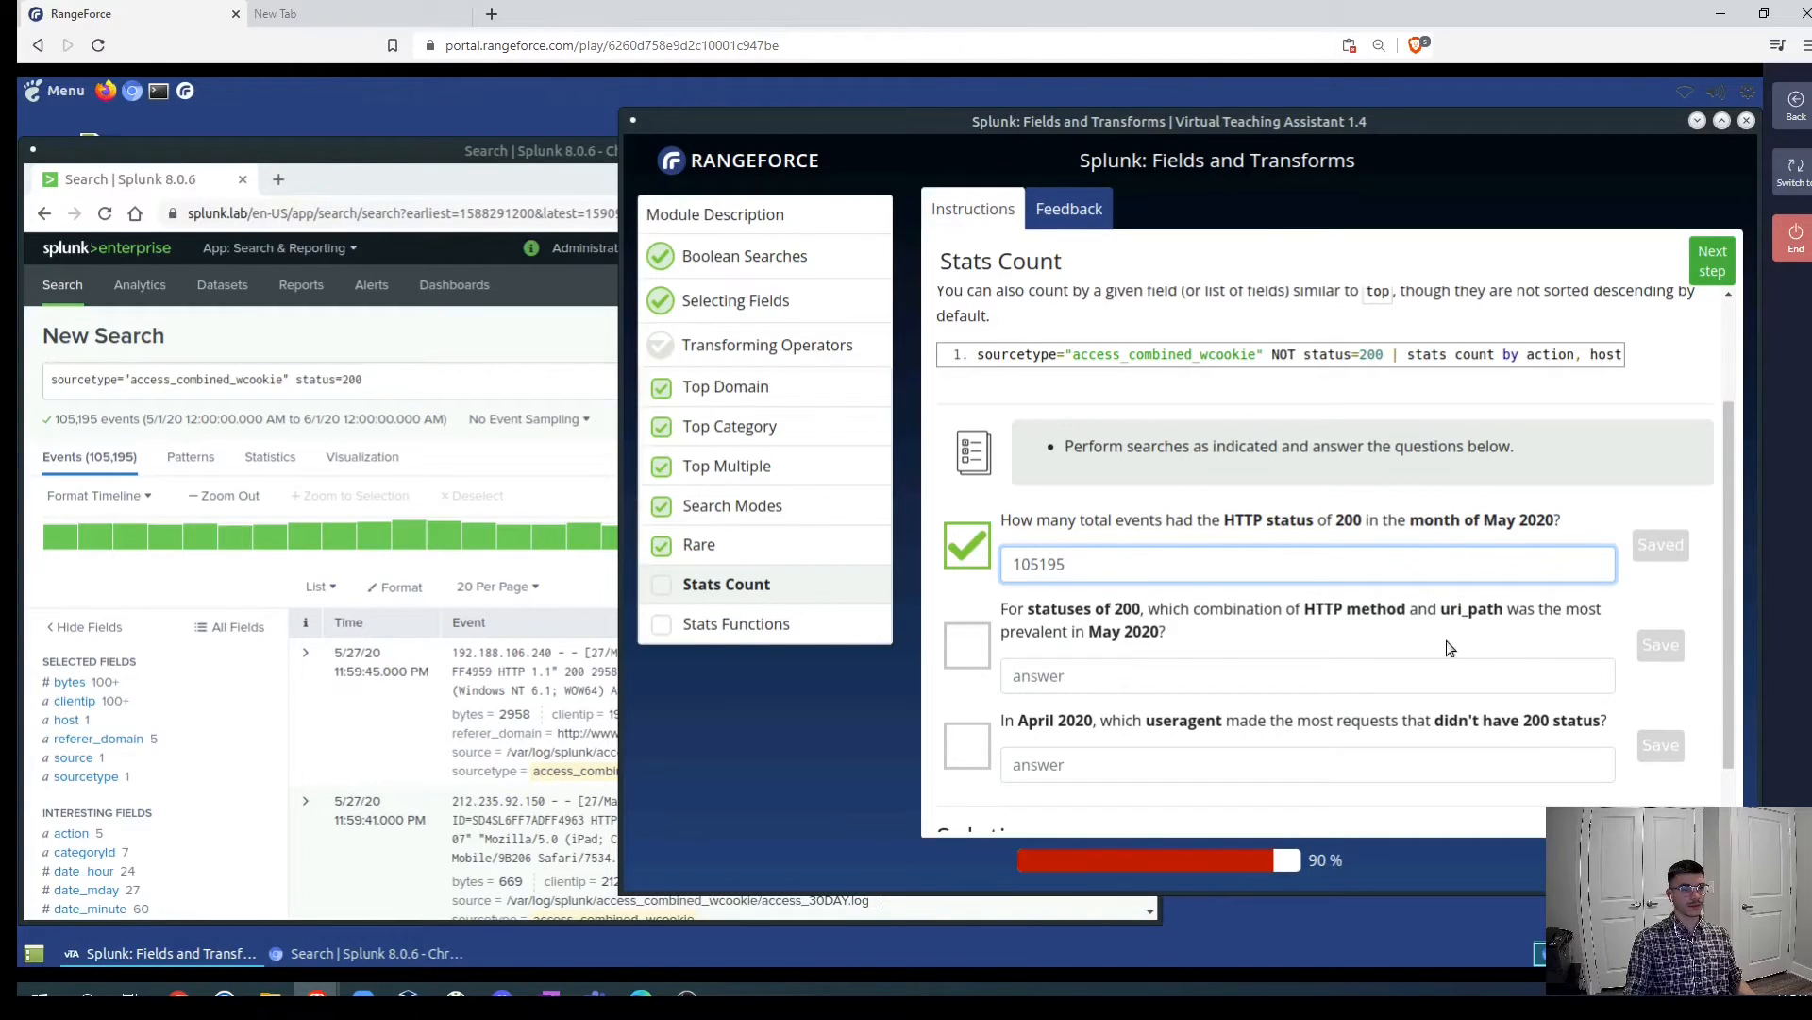
click(168, 583)
click(424, 375)
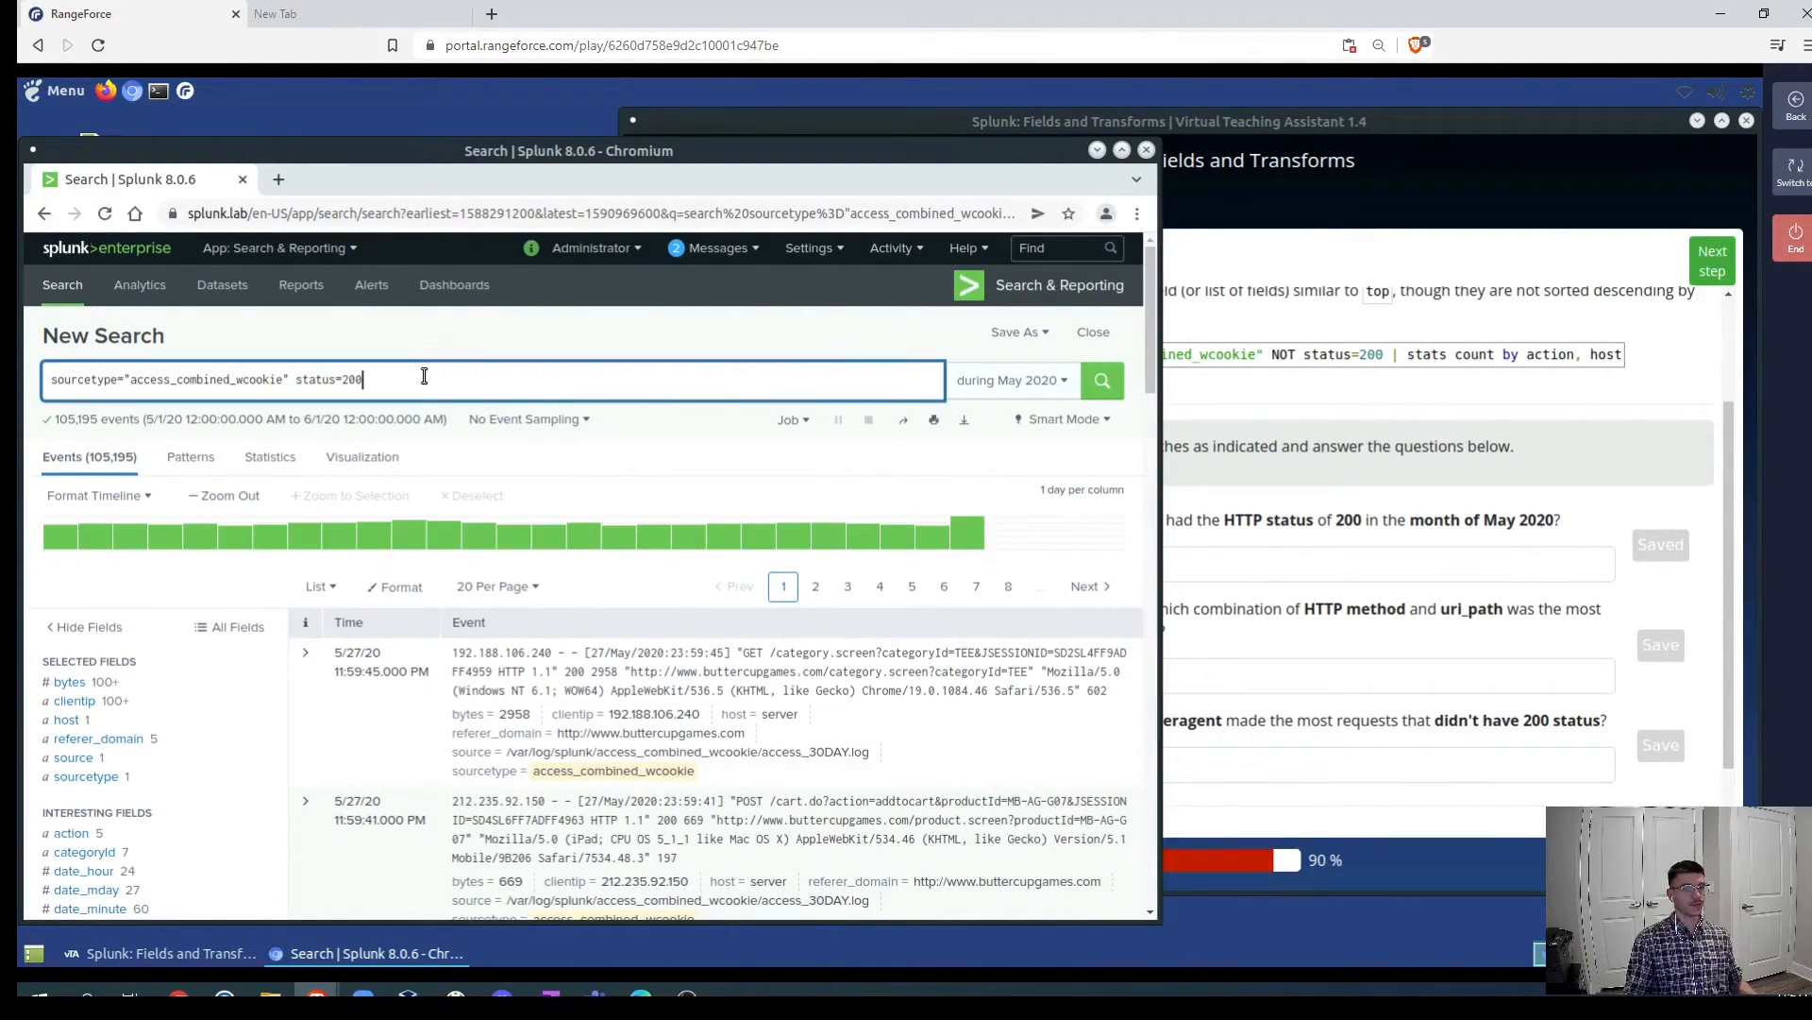
text(| top)
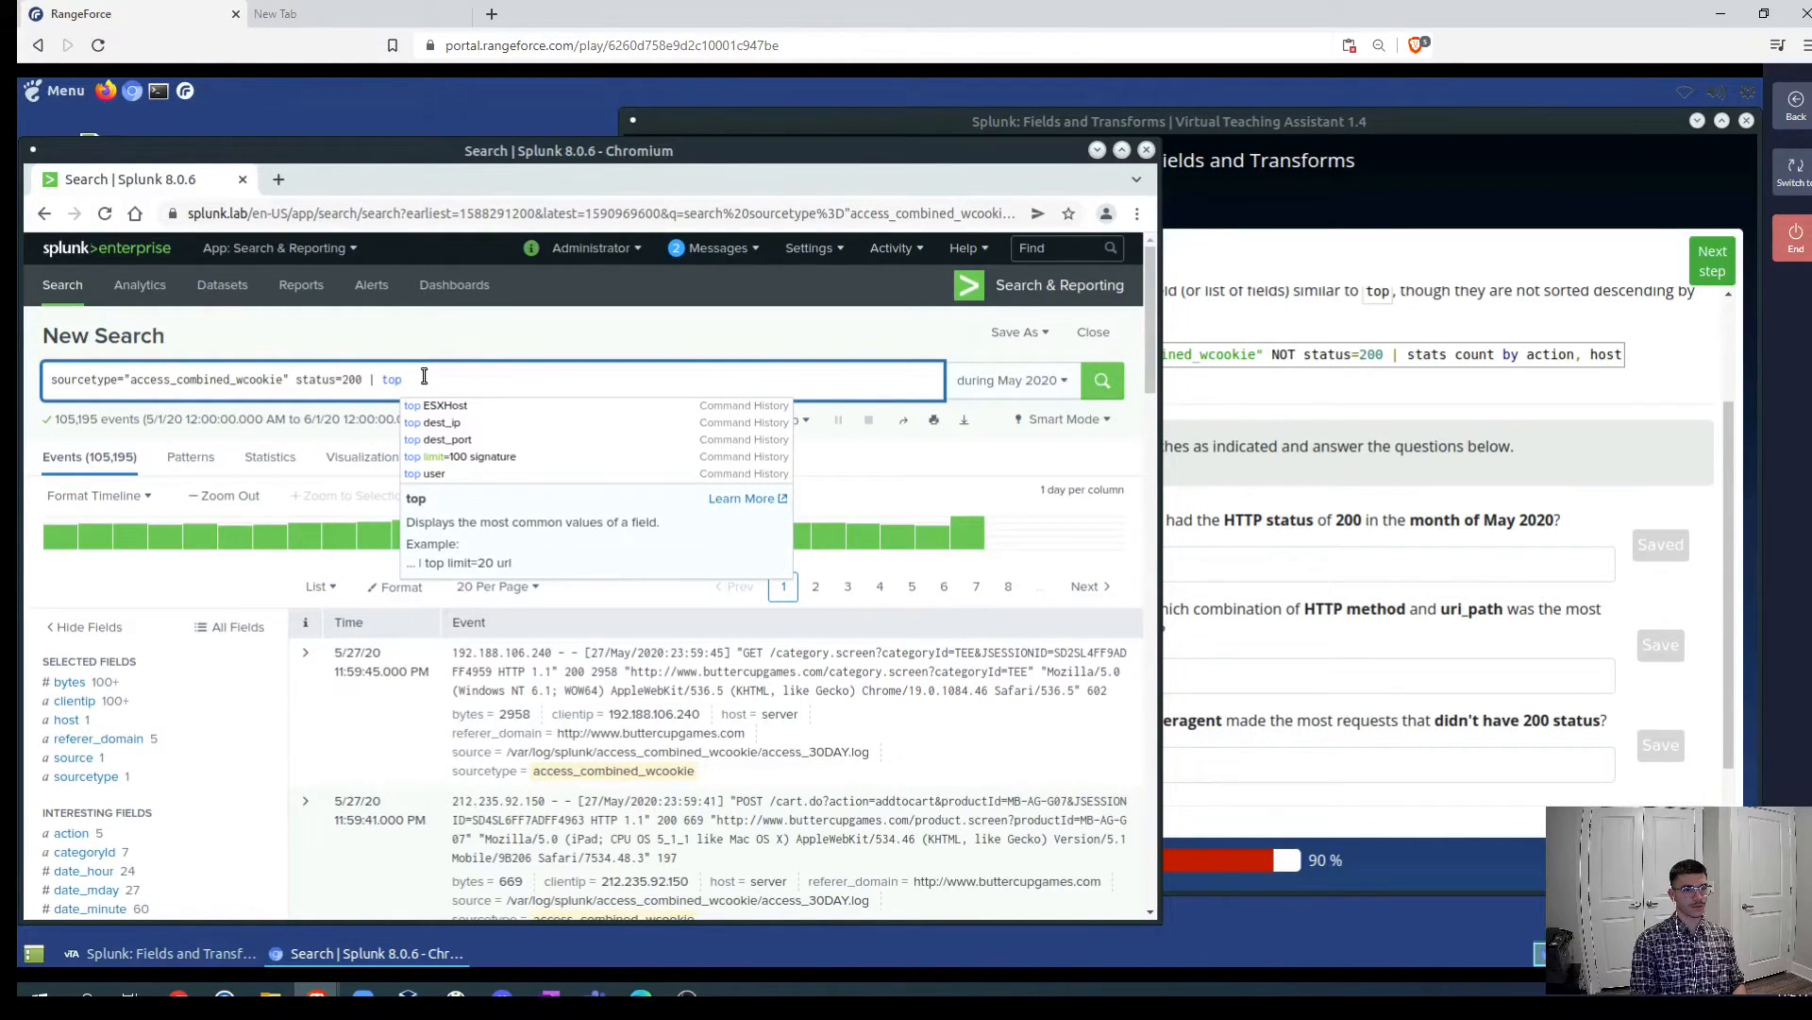
text( method)
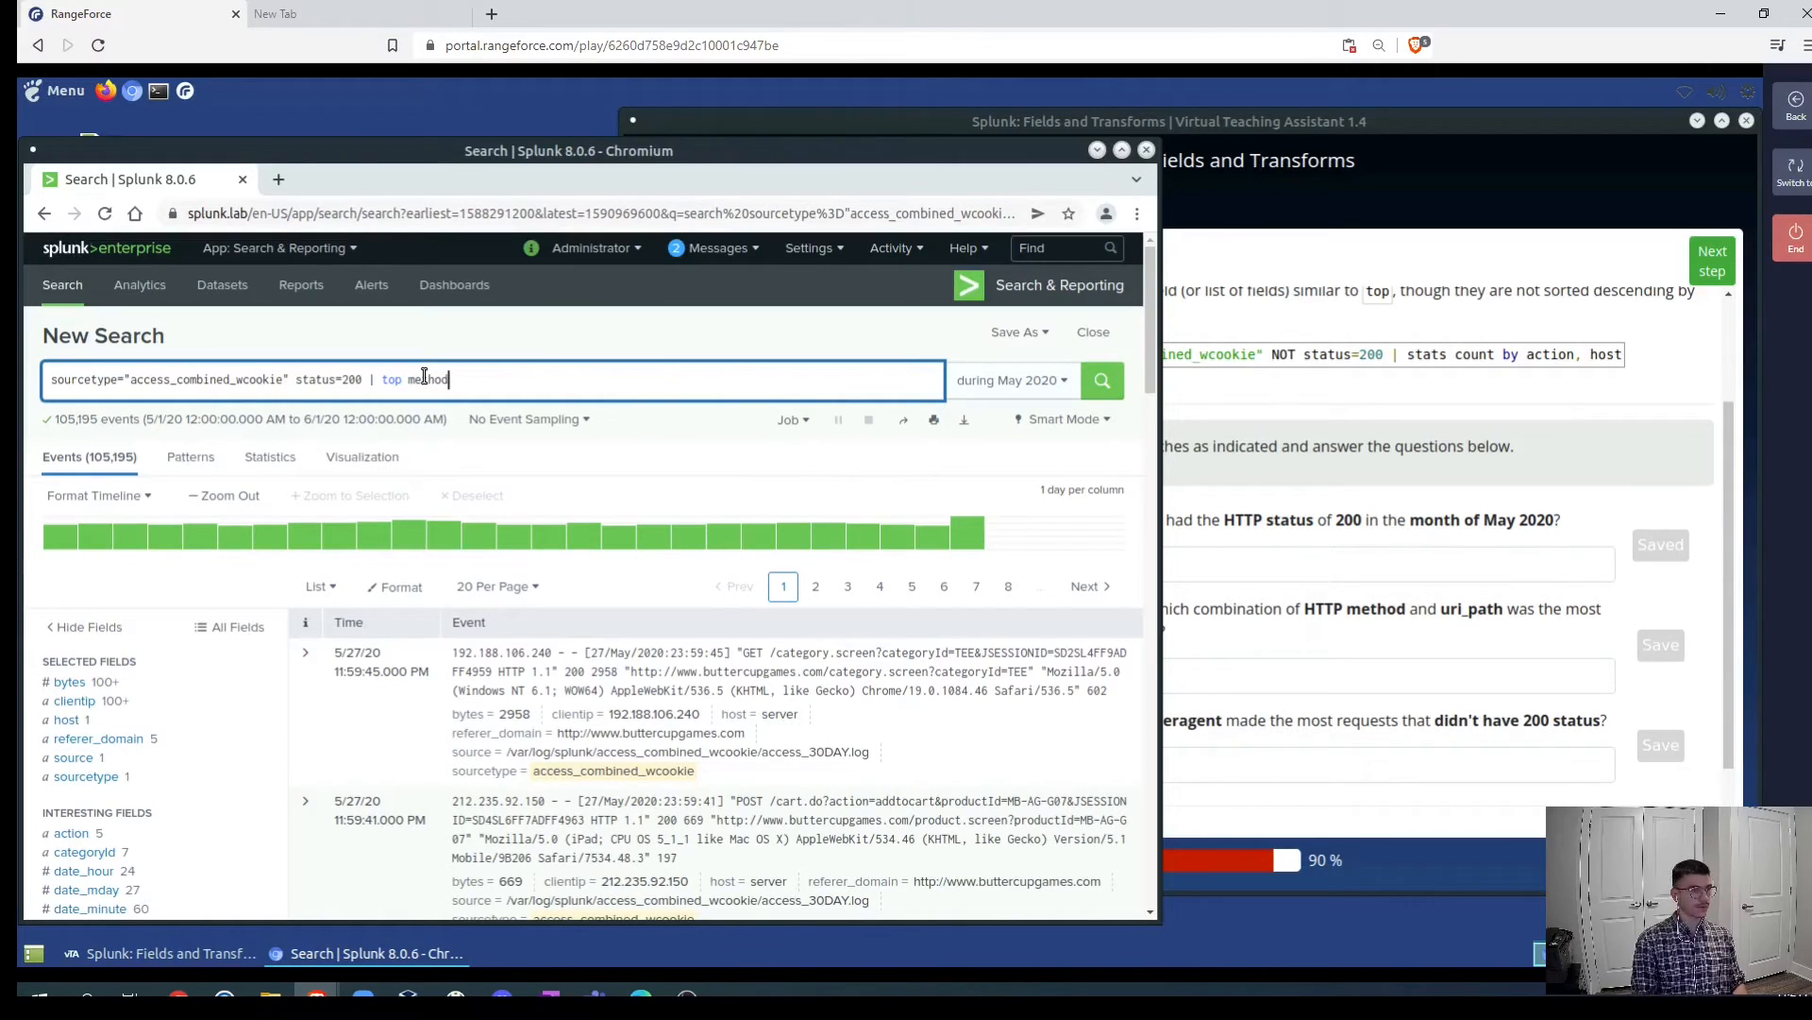
text( uri_)
text(path)
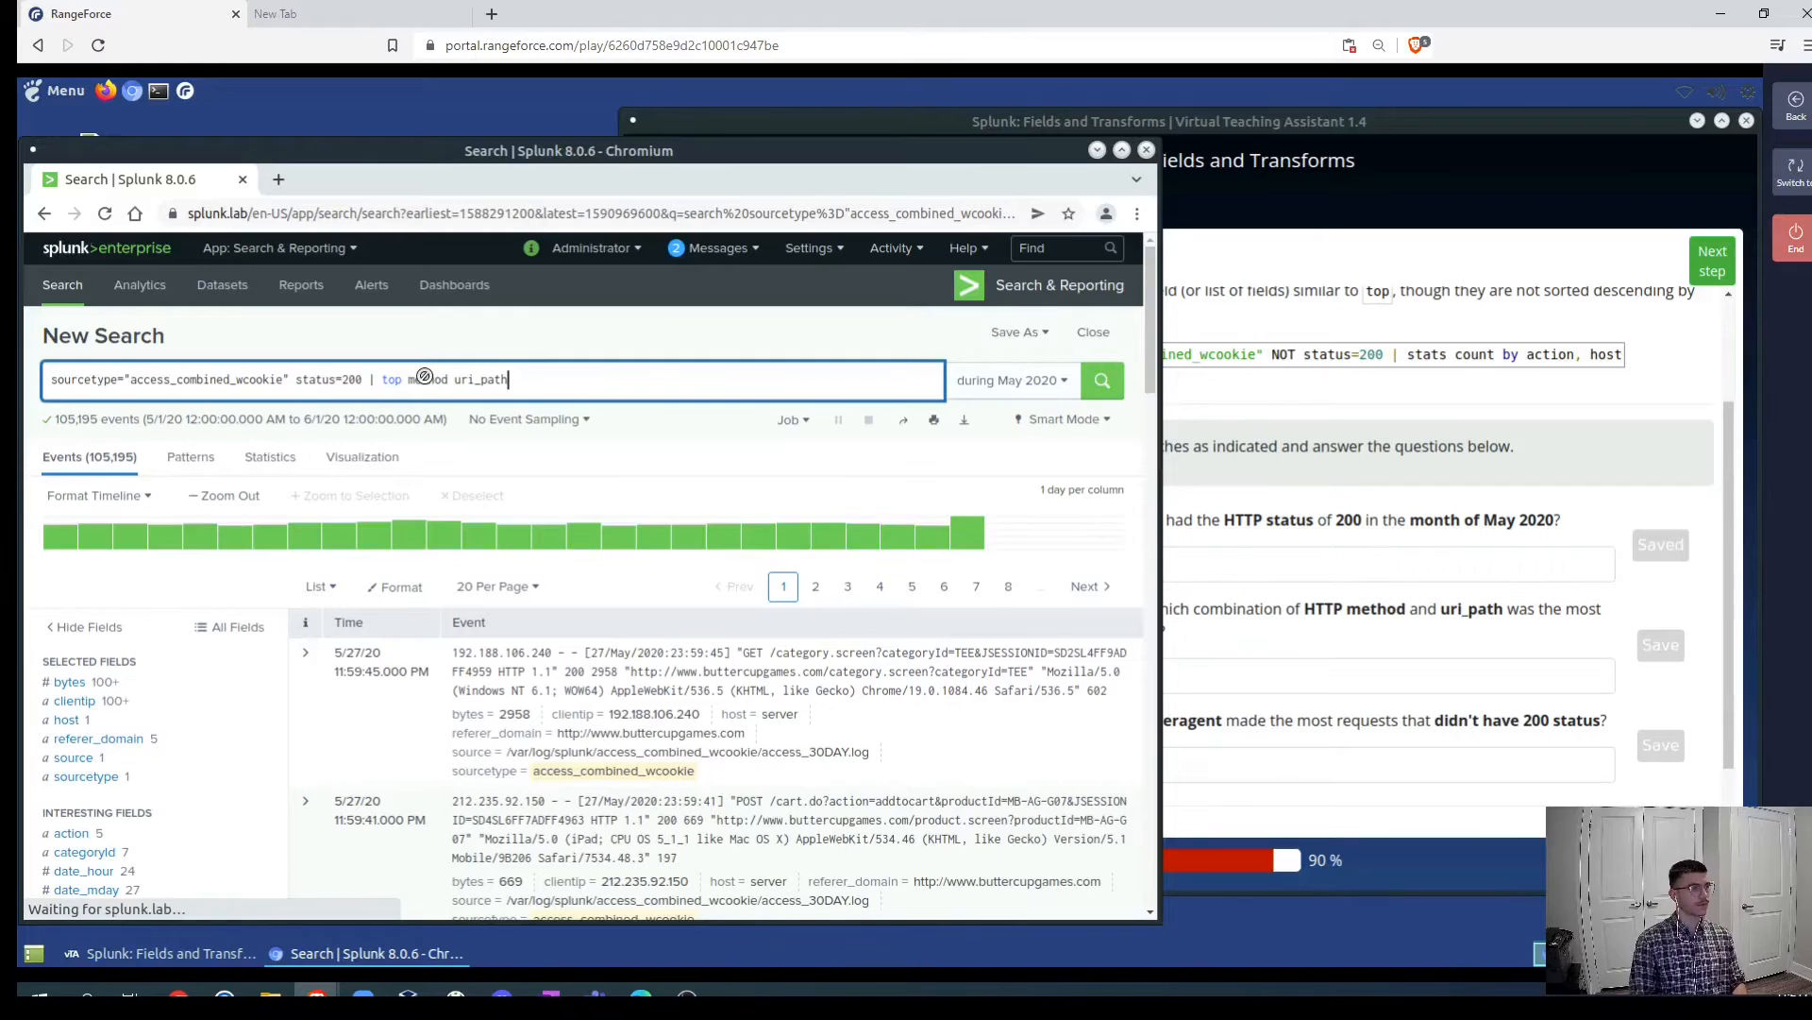
key(Return)
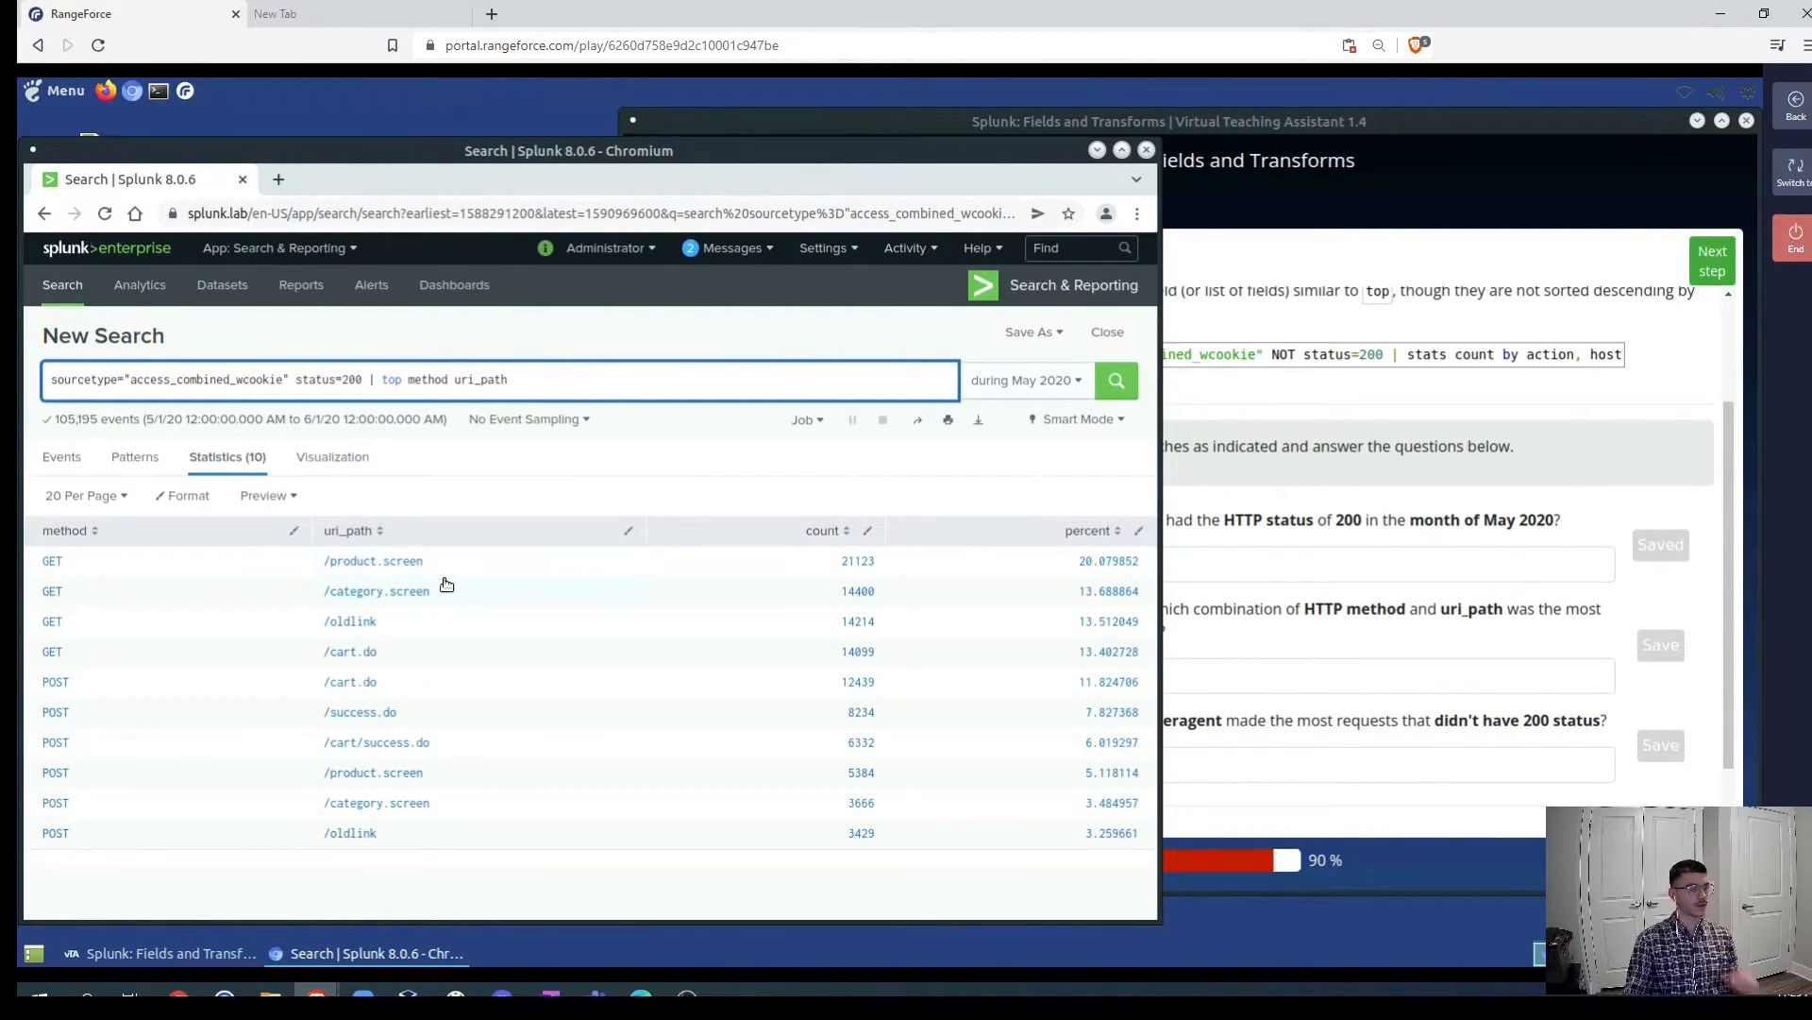
- Copy /product.screen from the first result row and save "GET /product.screen" as the answer to the method and uri_path question
drag(429, 566, 322, 562)
key(ctrl+c)
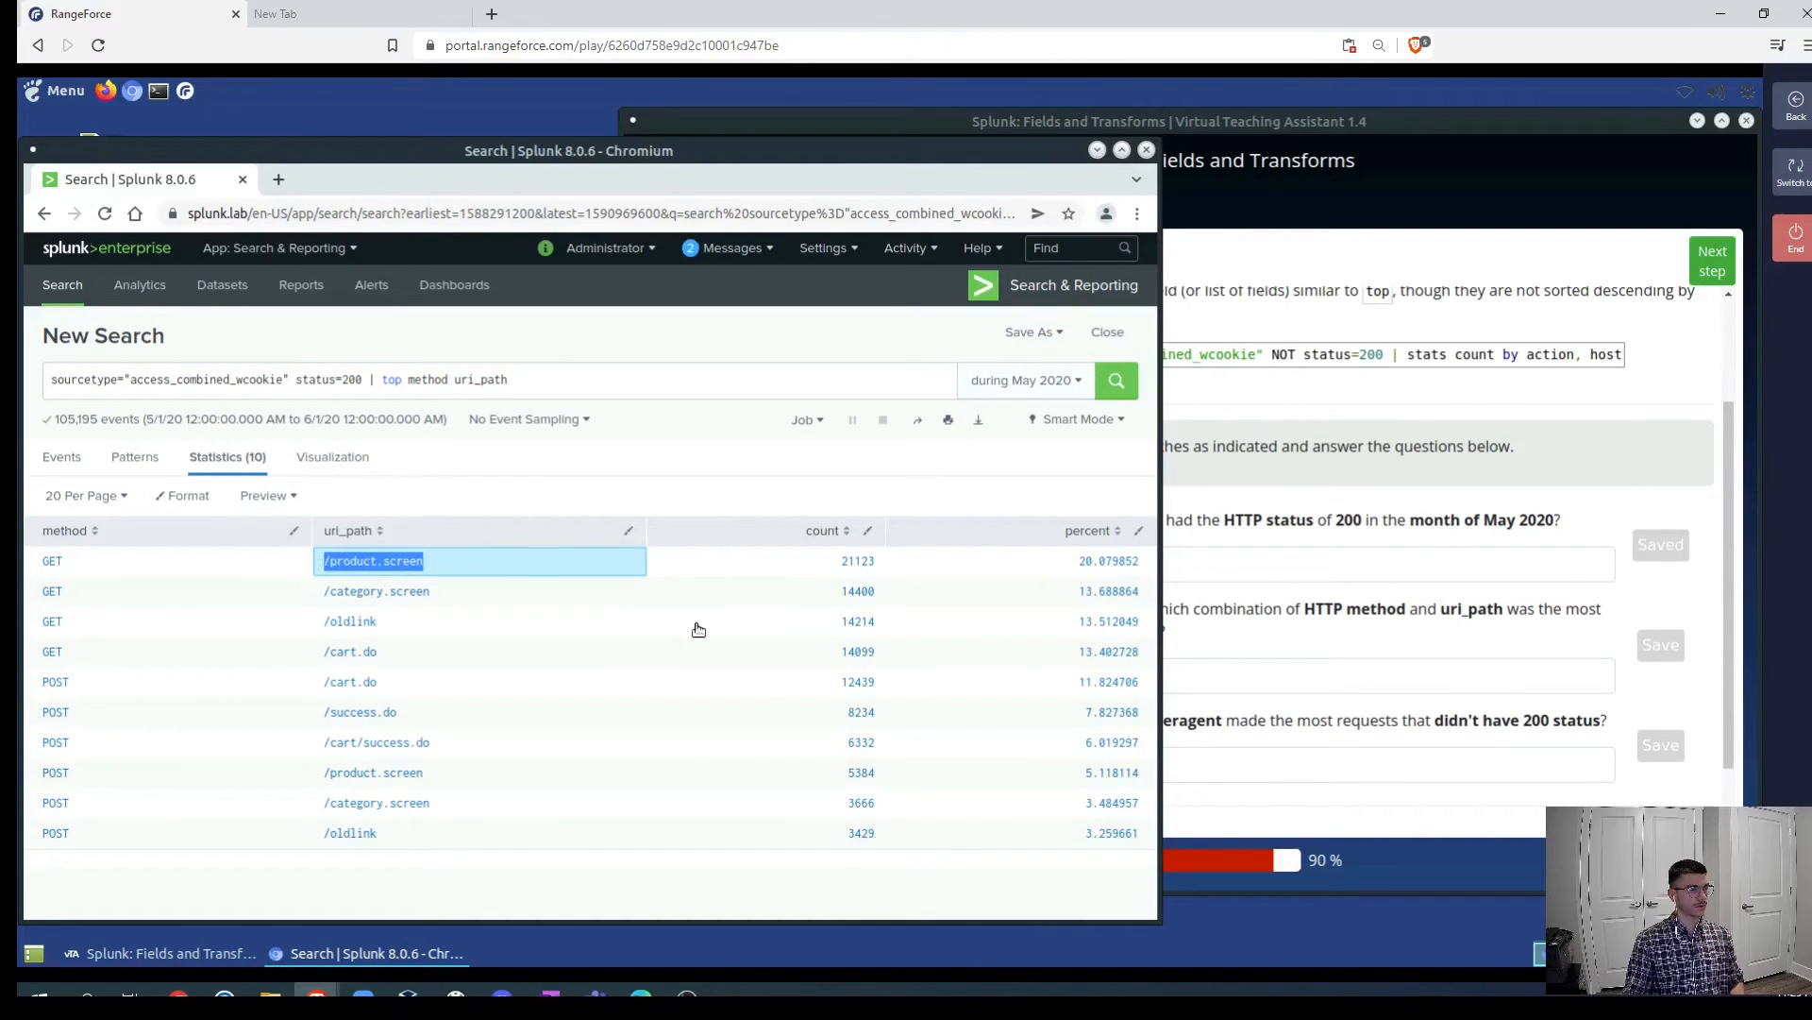
click(1307, 674)
text(GE)
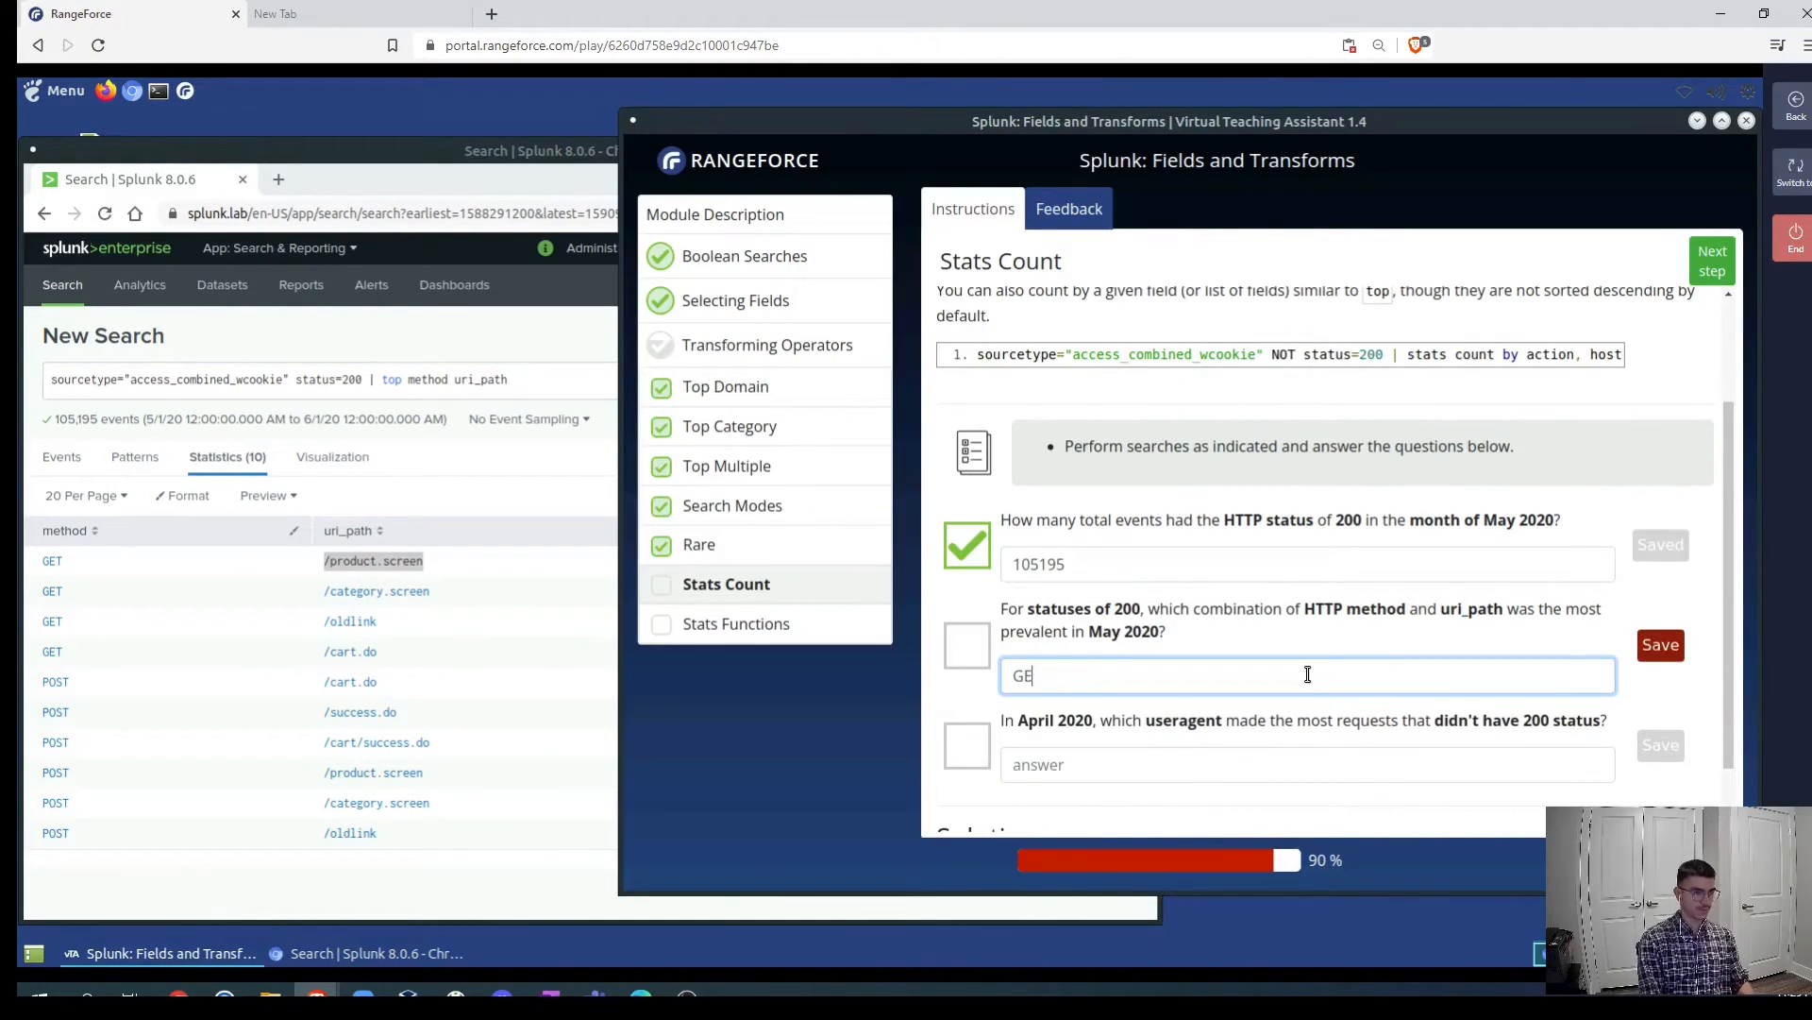
text(T)
key(ctrl+v)
key(Return)
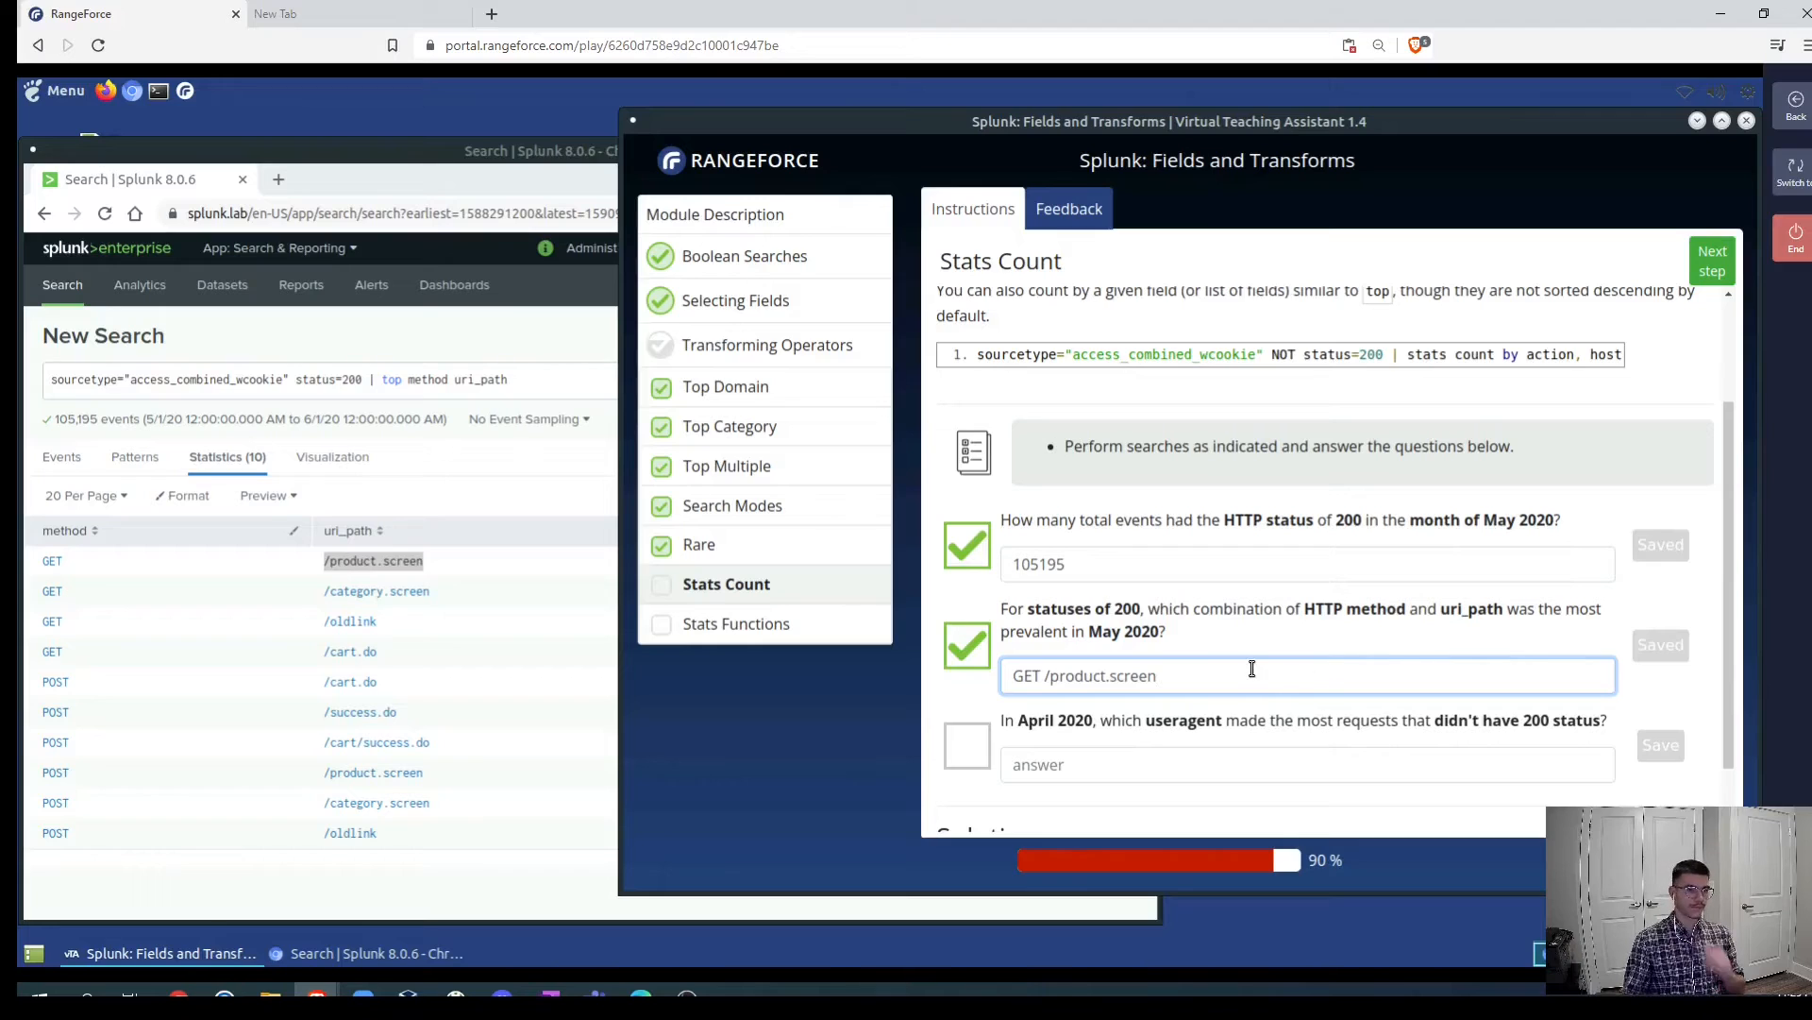
- Set the search's date range to between 04/01/2020 and 04/30/2020 and apply it
scroll(1242, 718, down, 1)
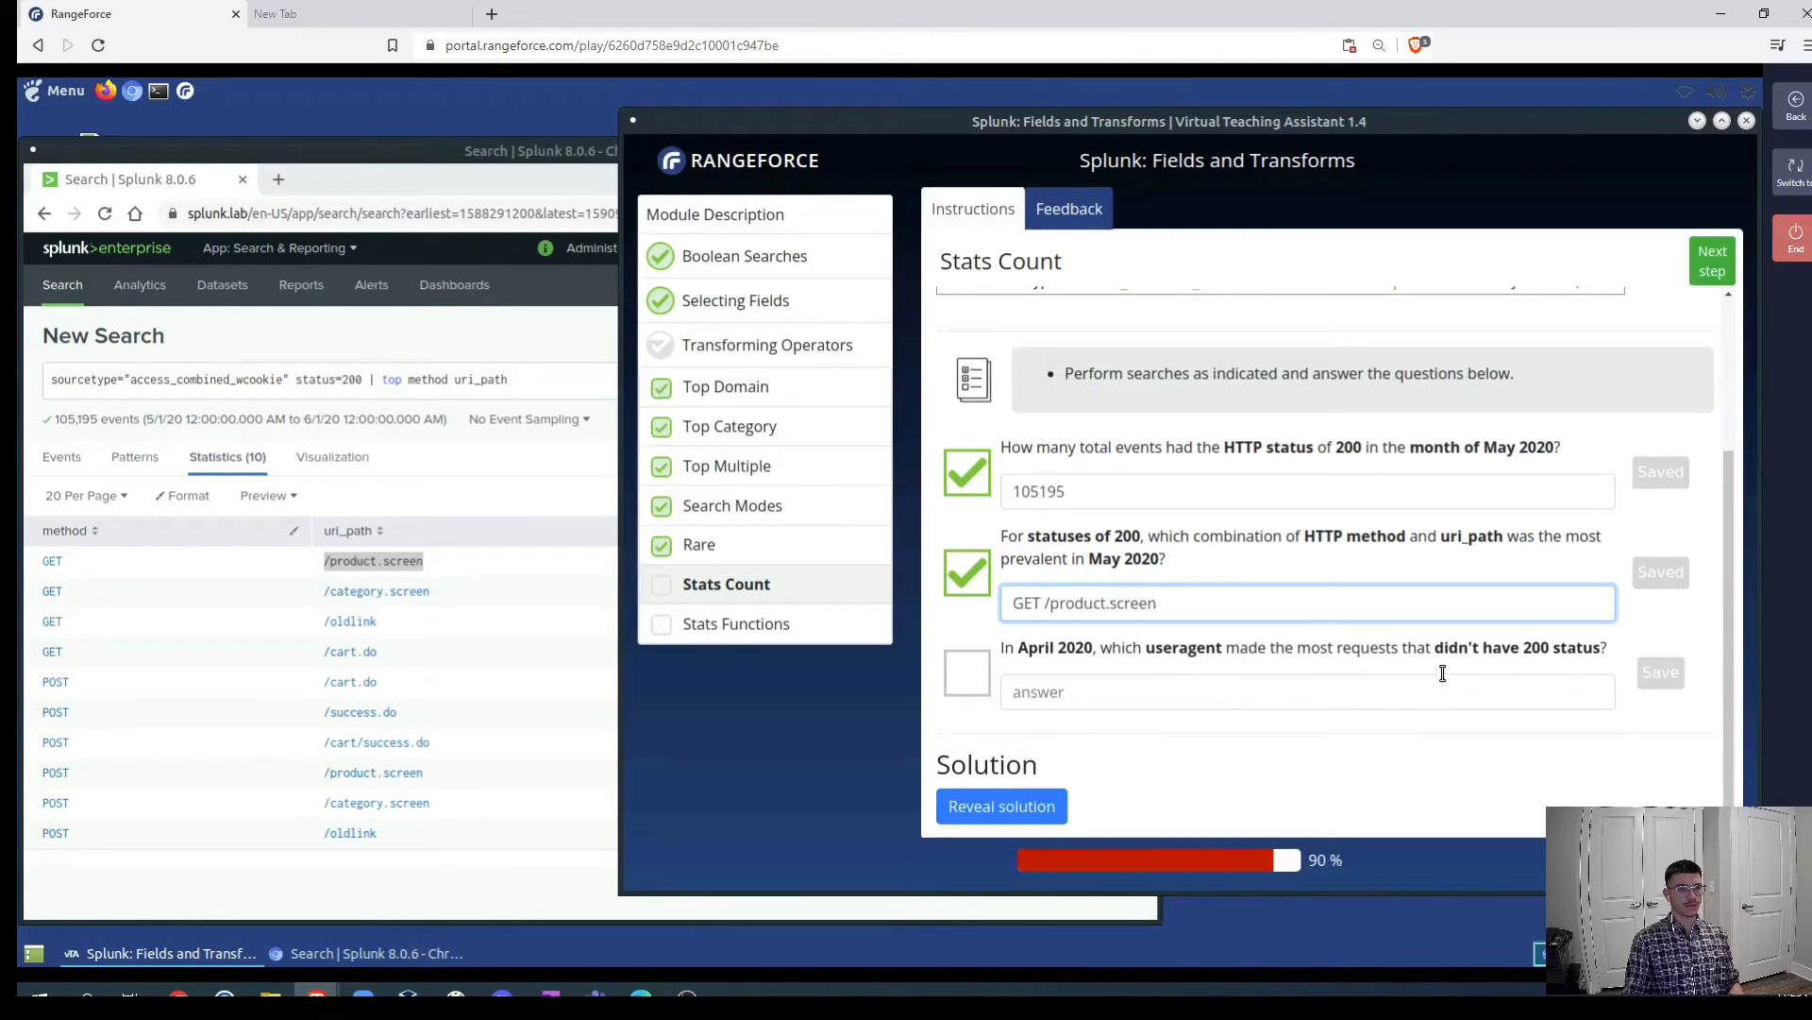
click(391, 866)
click(1028, 382)
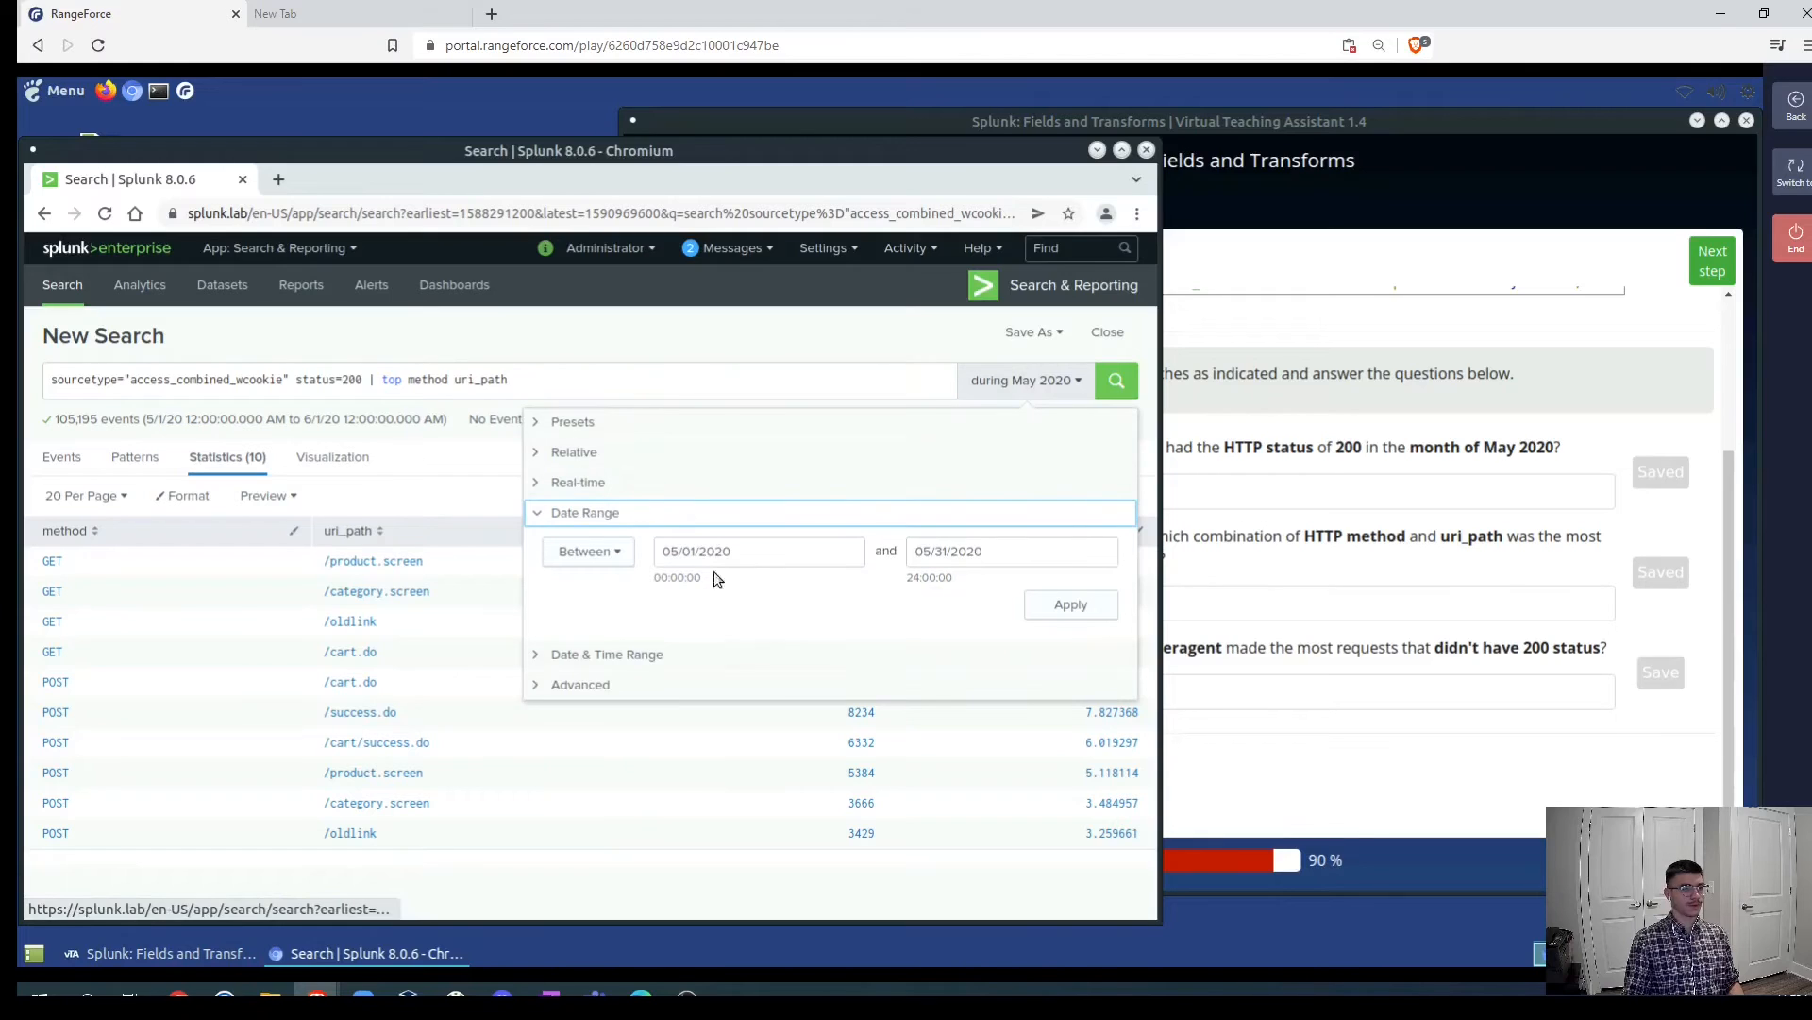
click(754, 552)
text(04/01/2020)
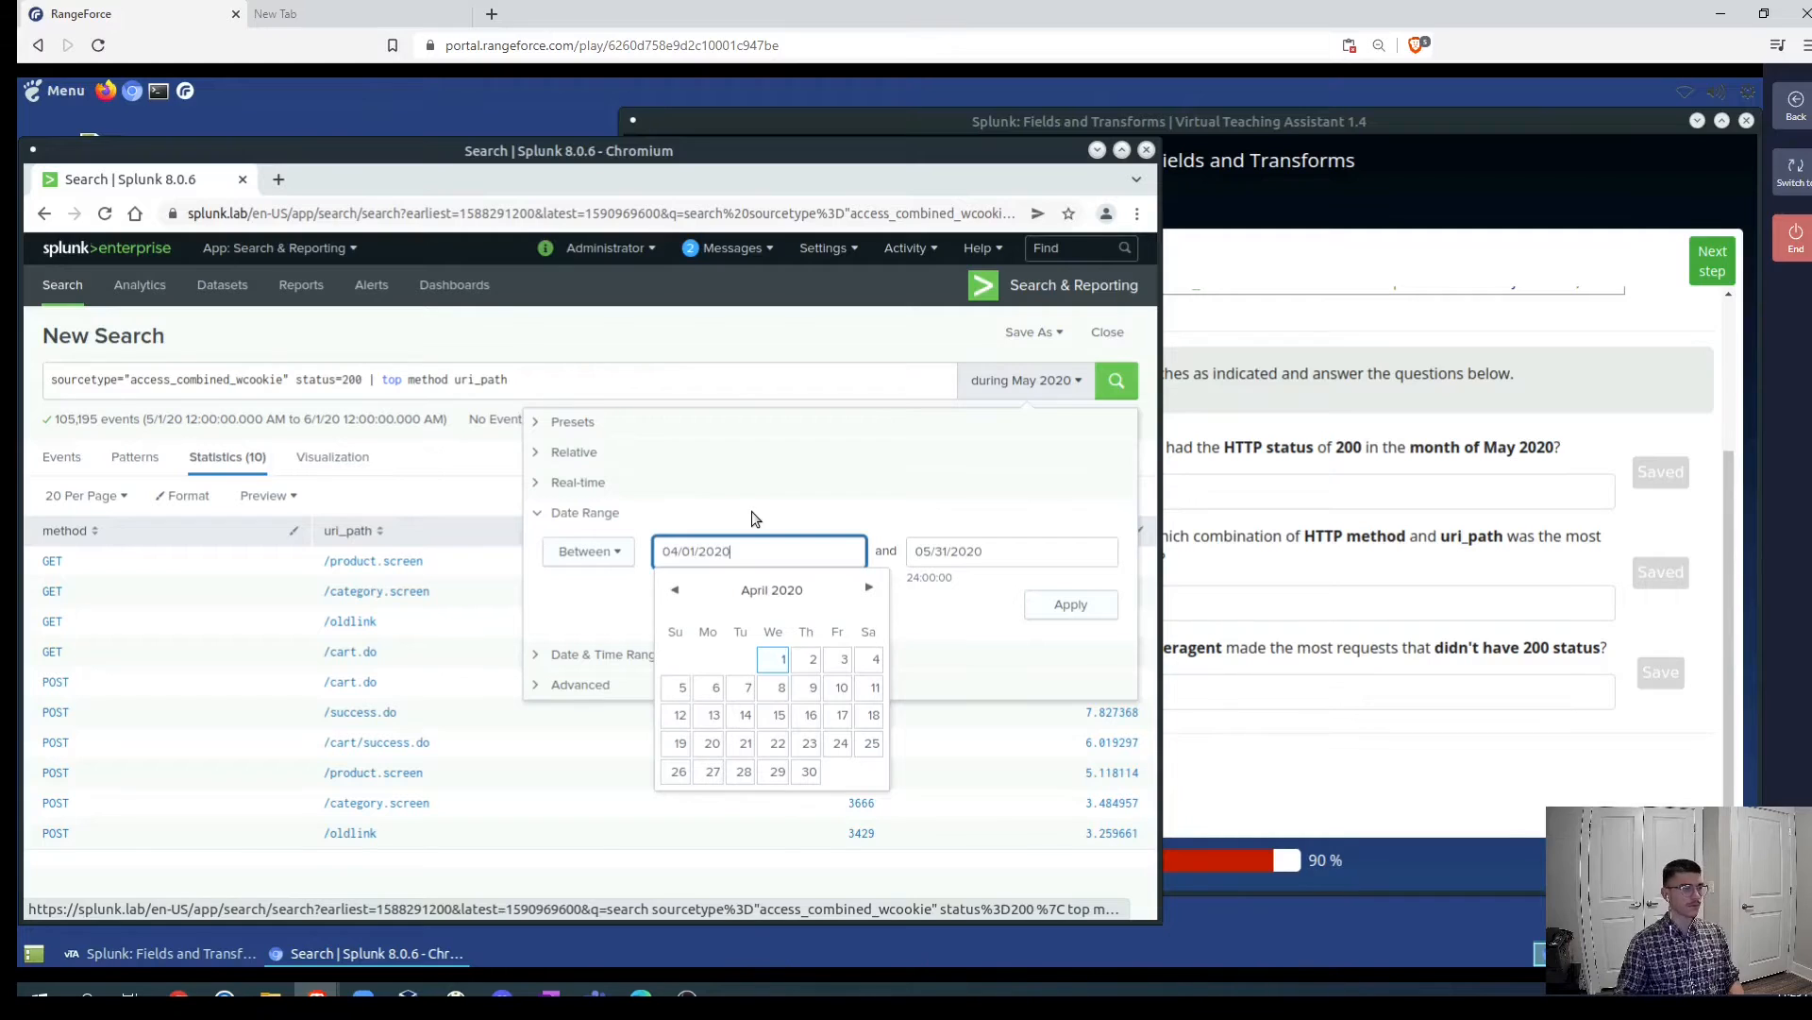
click(991, 548)
text(04/)
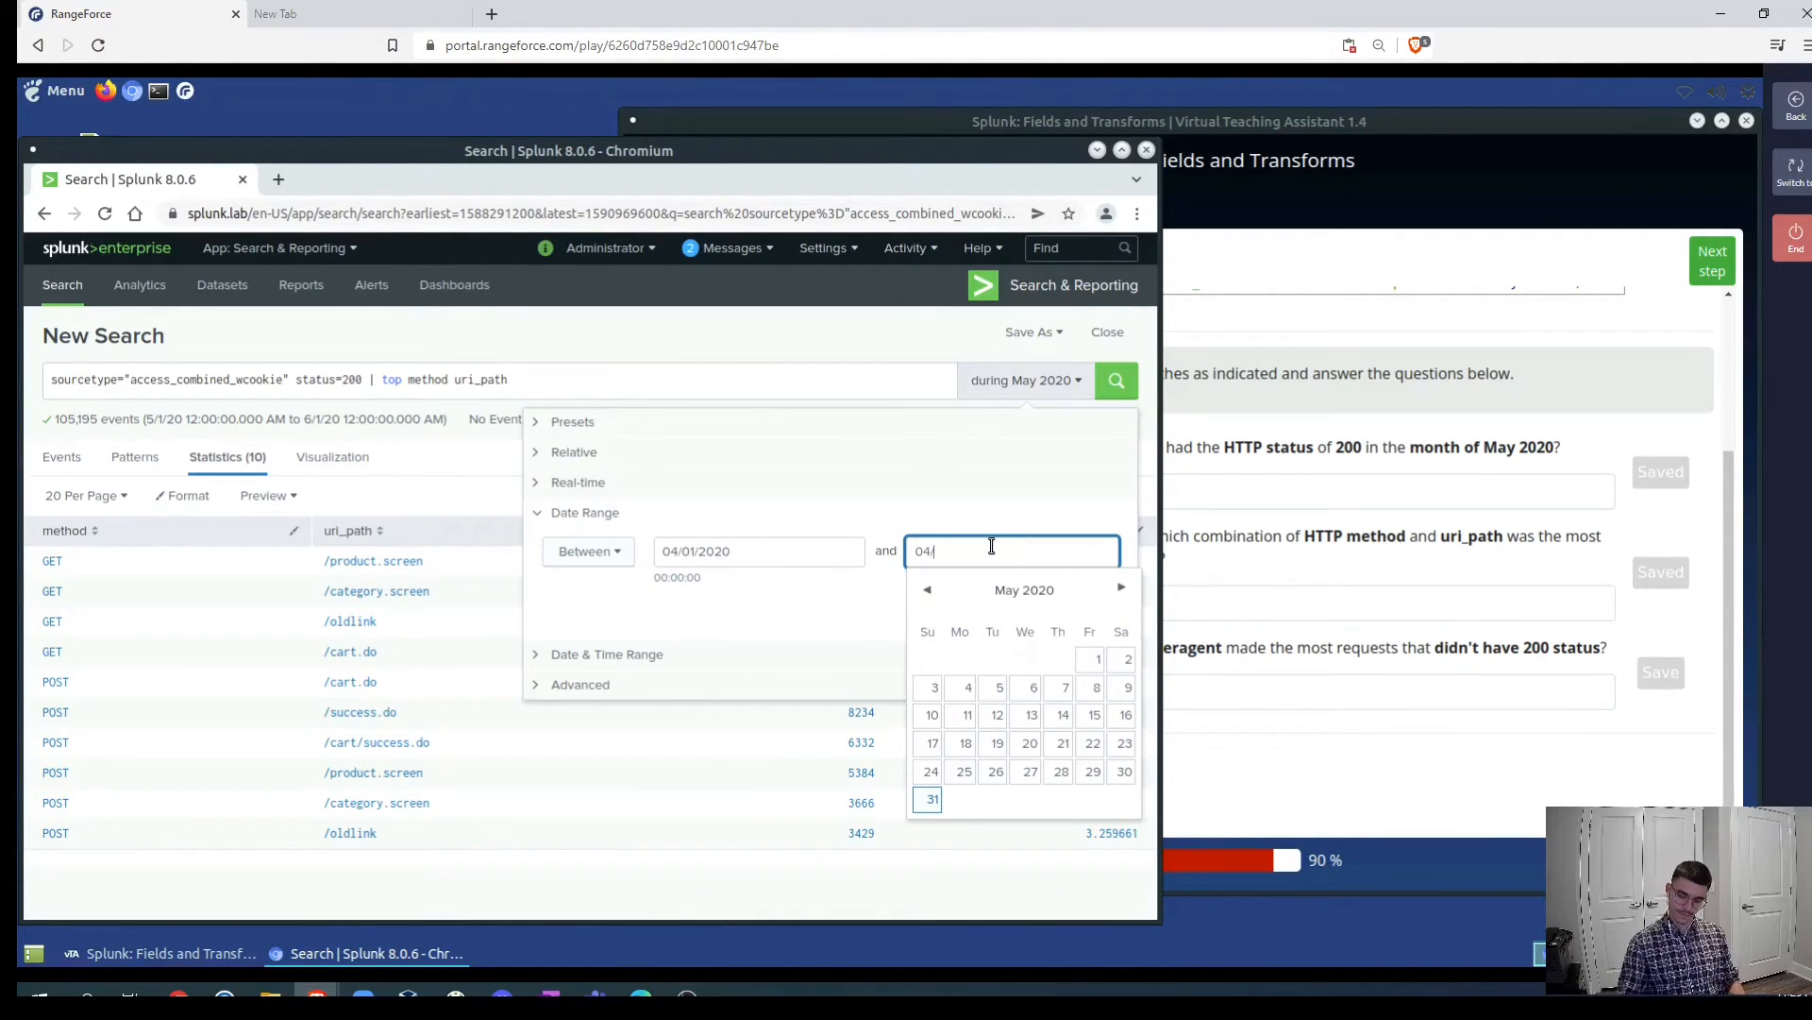
text(30/2020)
click(840, 604)
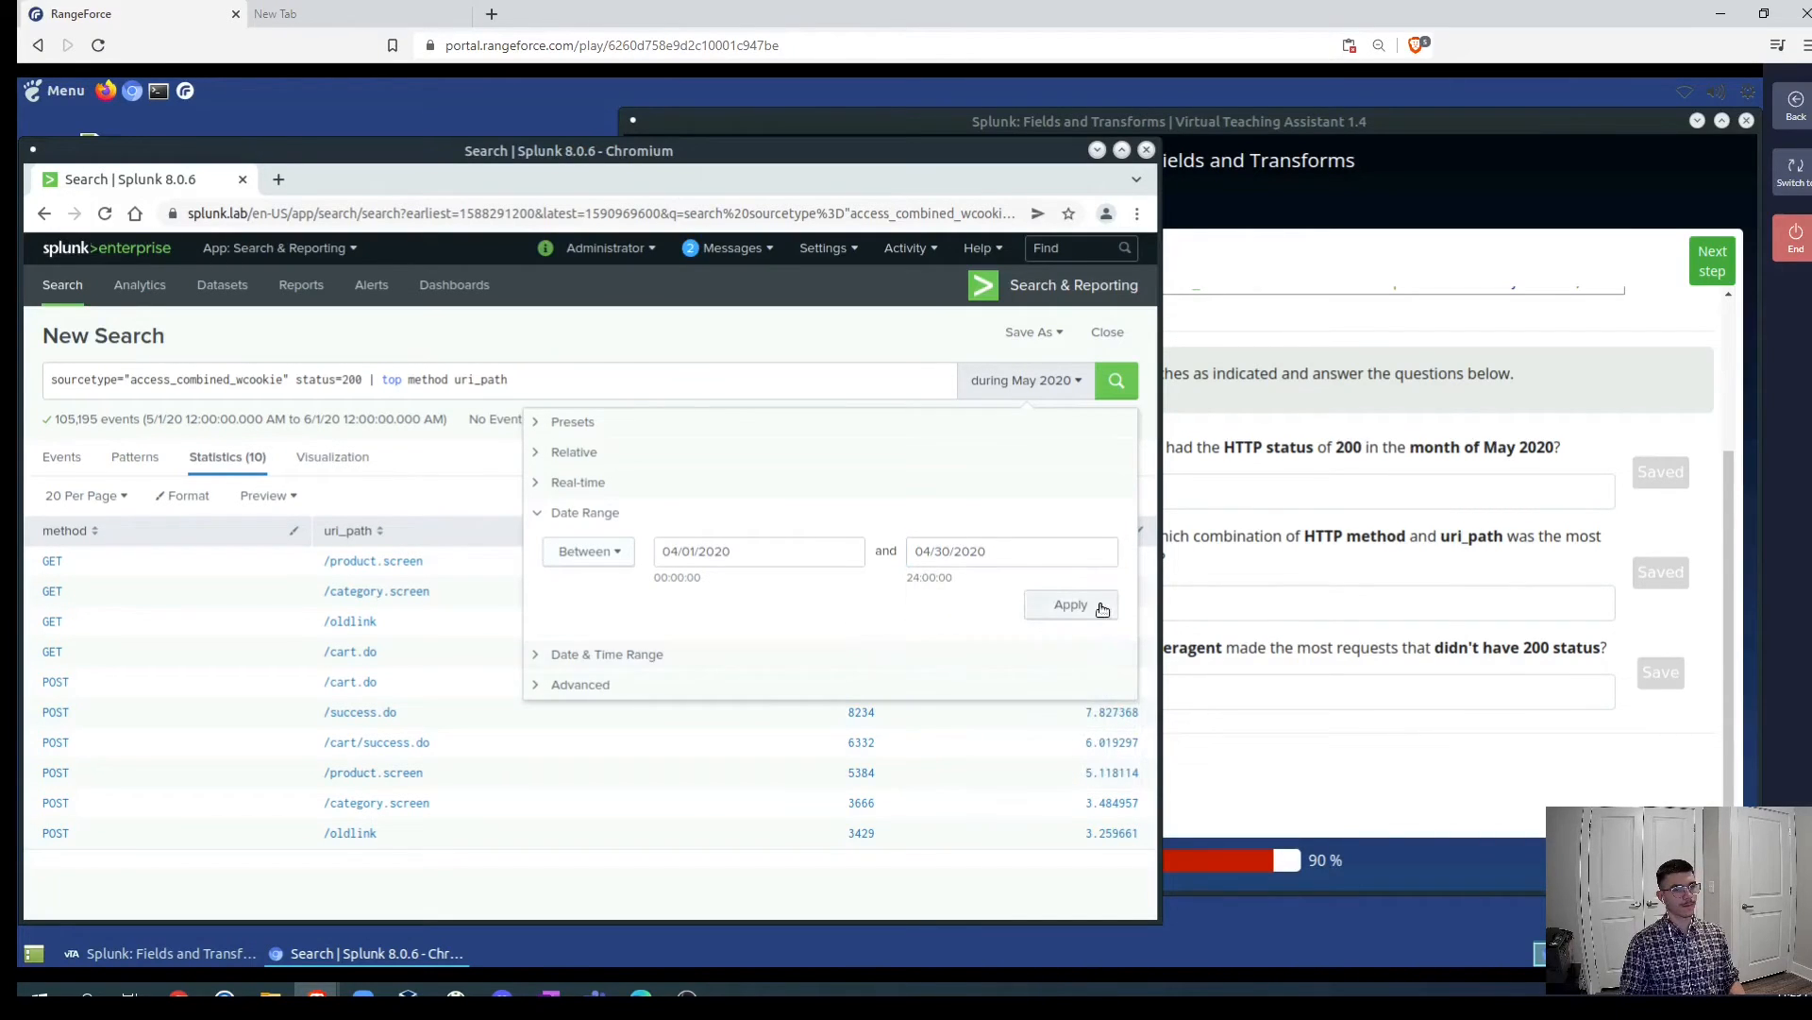
click(1098, 605)
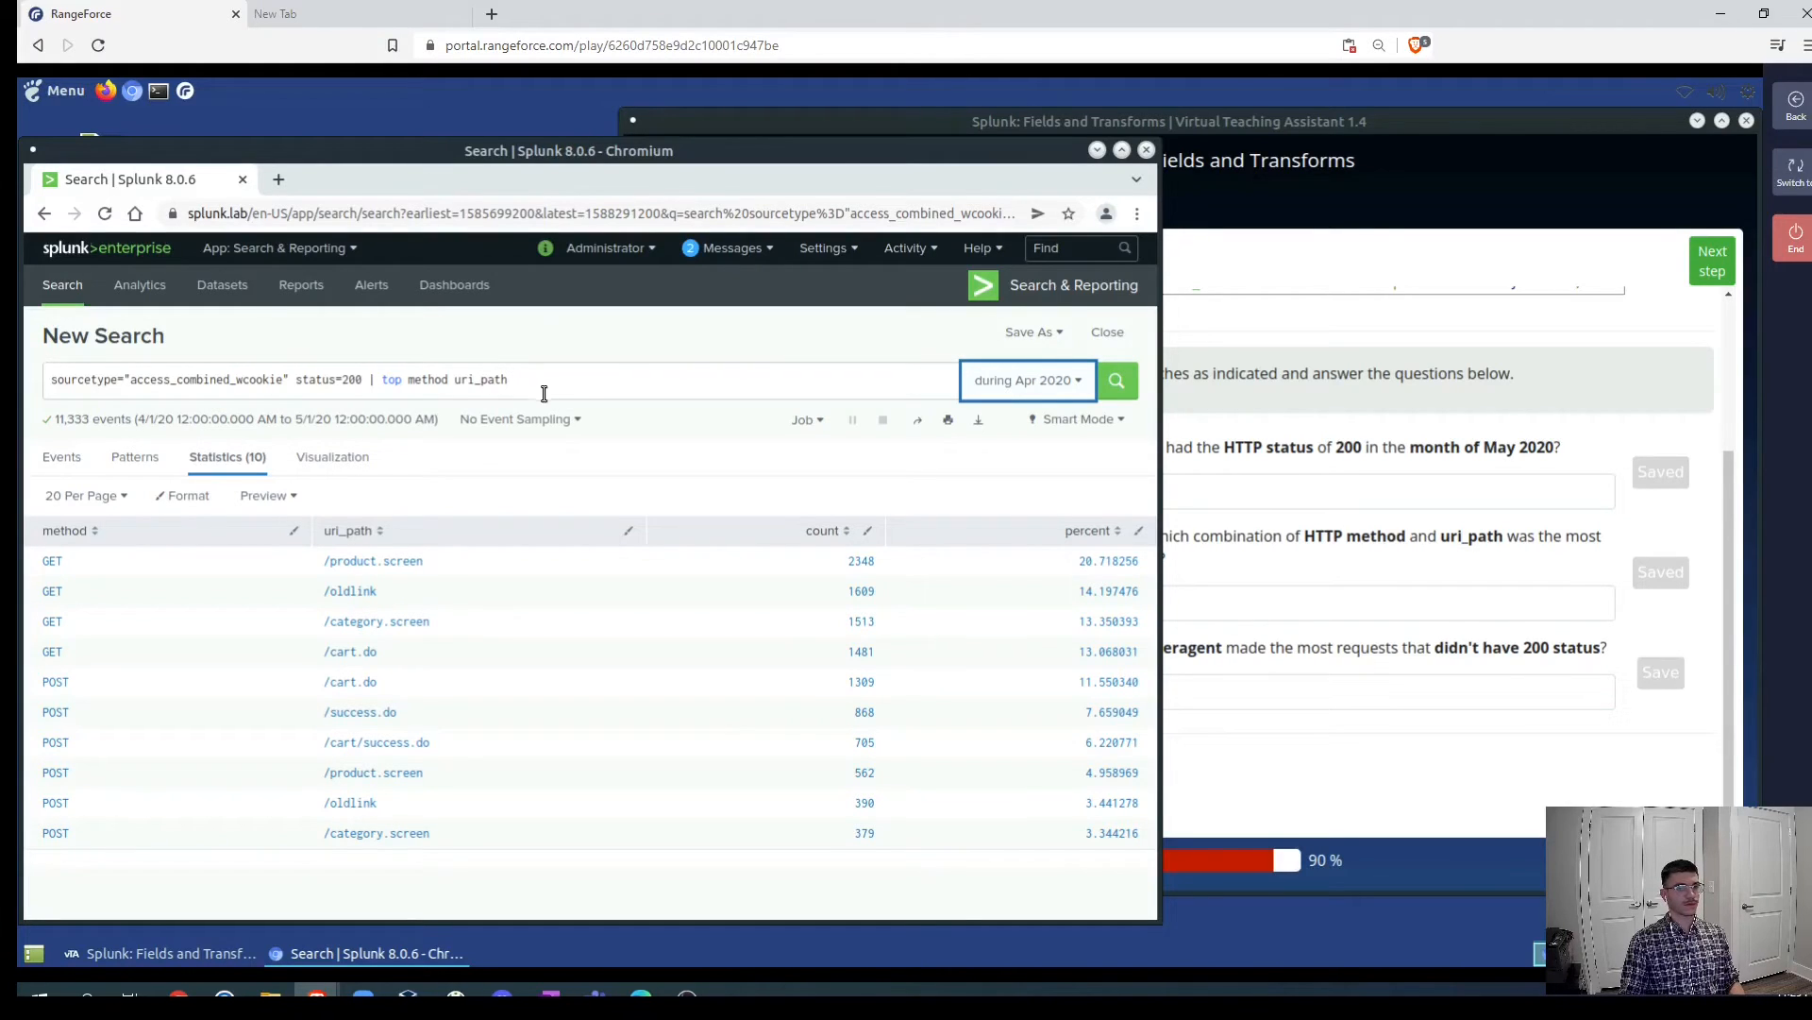
- Change the query's filter to status!=200, replace the top fields with useragent, and run the search
click(341, 379)
text(!)
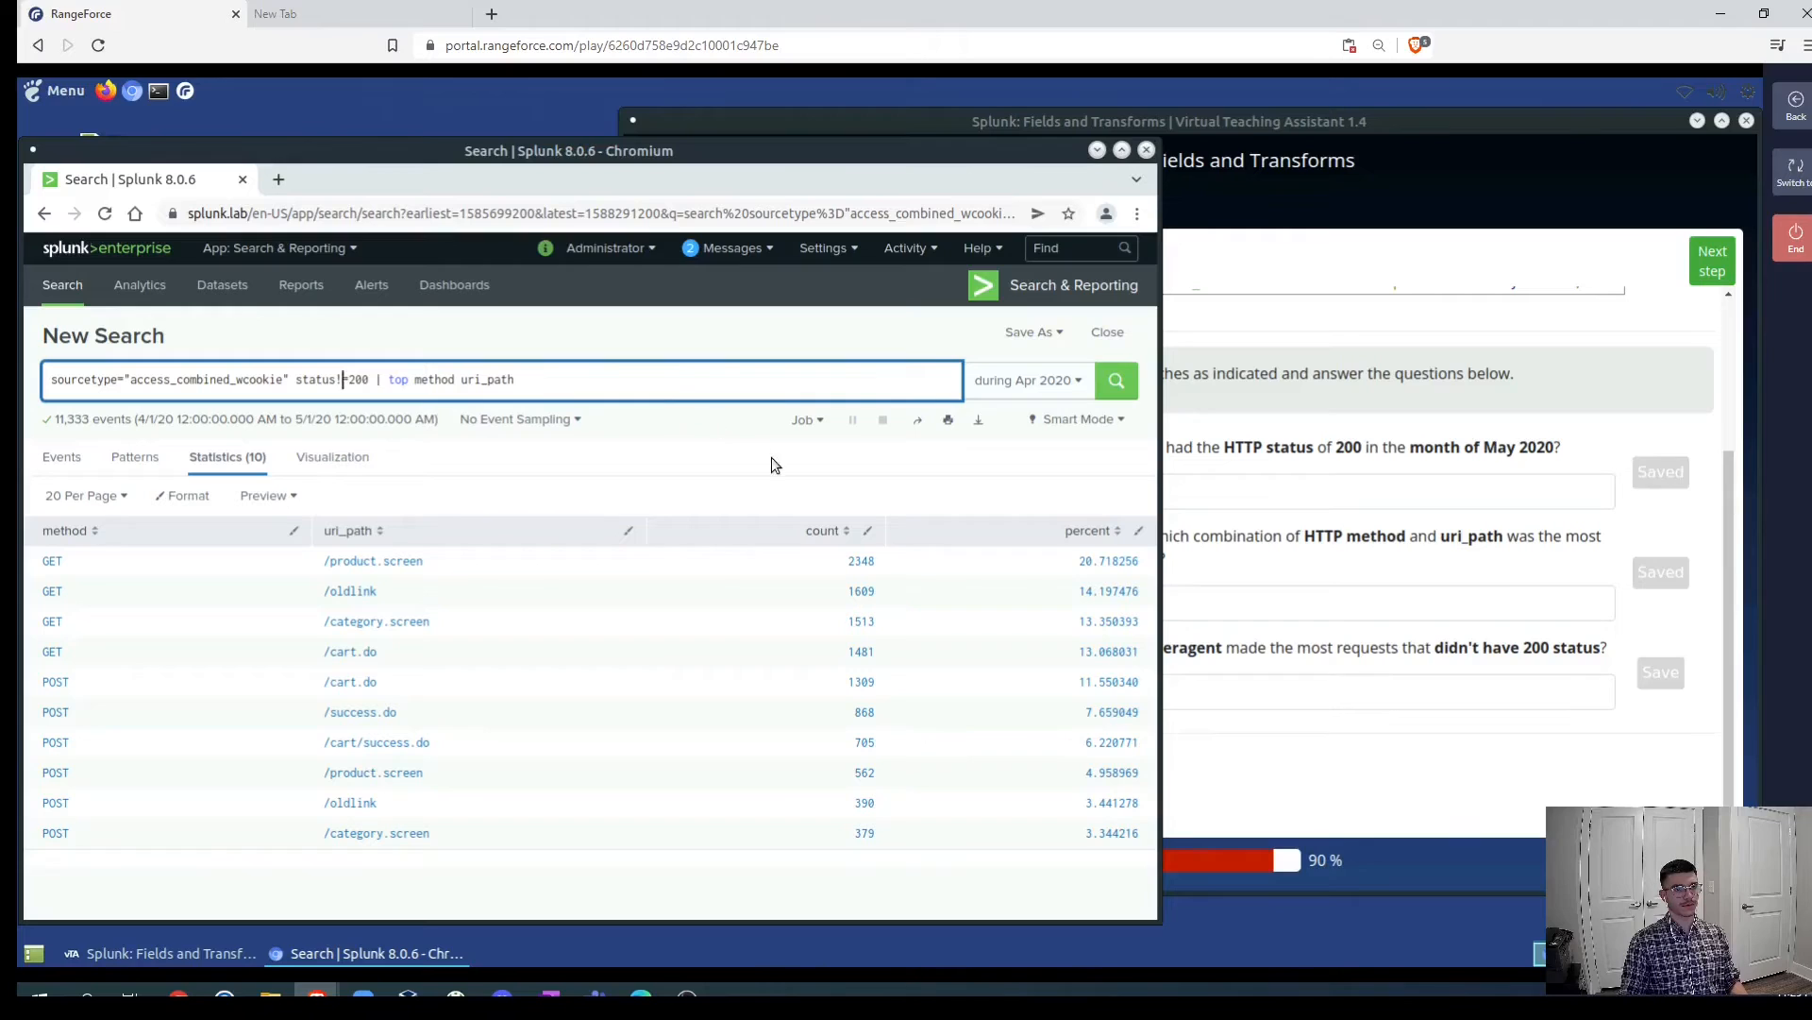
drag(518, 379, 417, 377)
text(user)
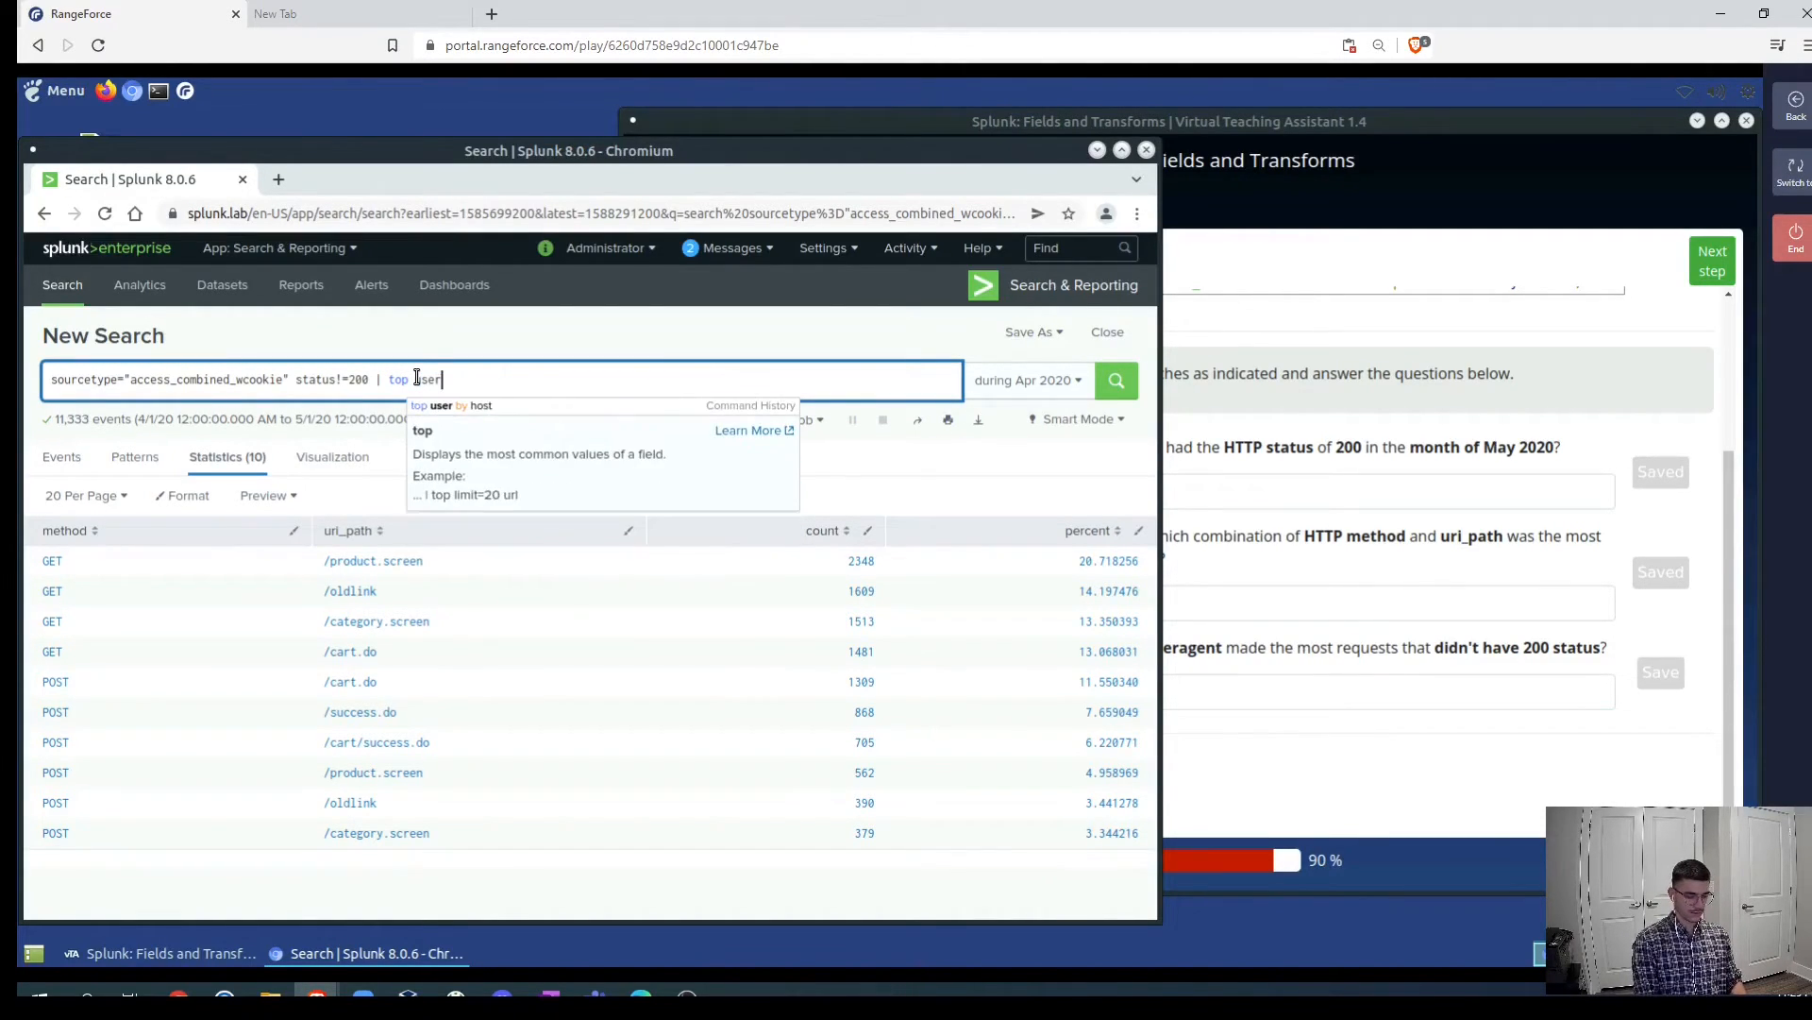
text(agent)
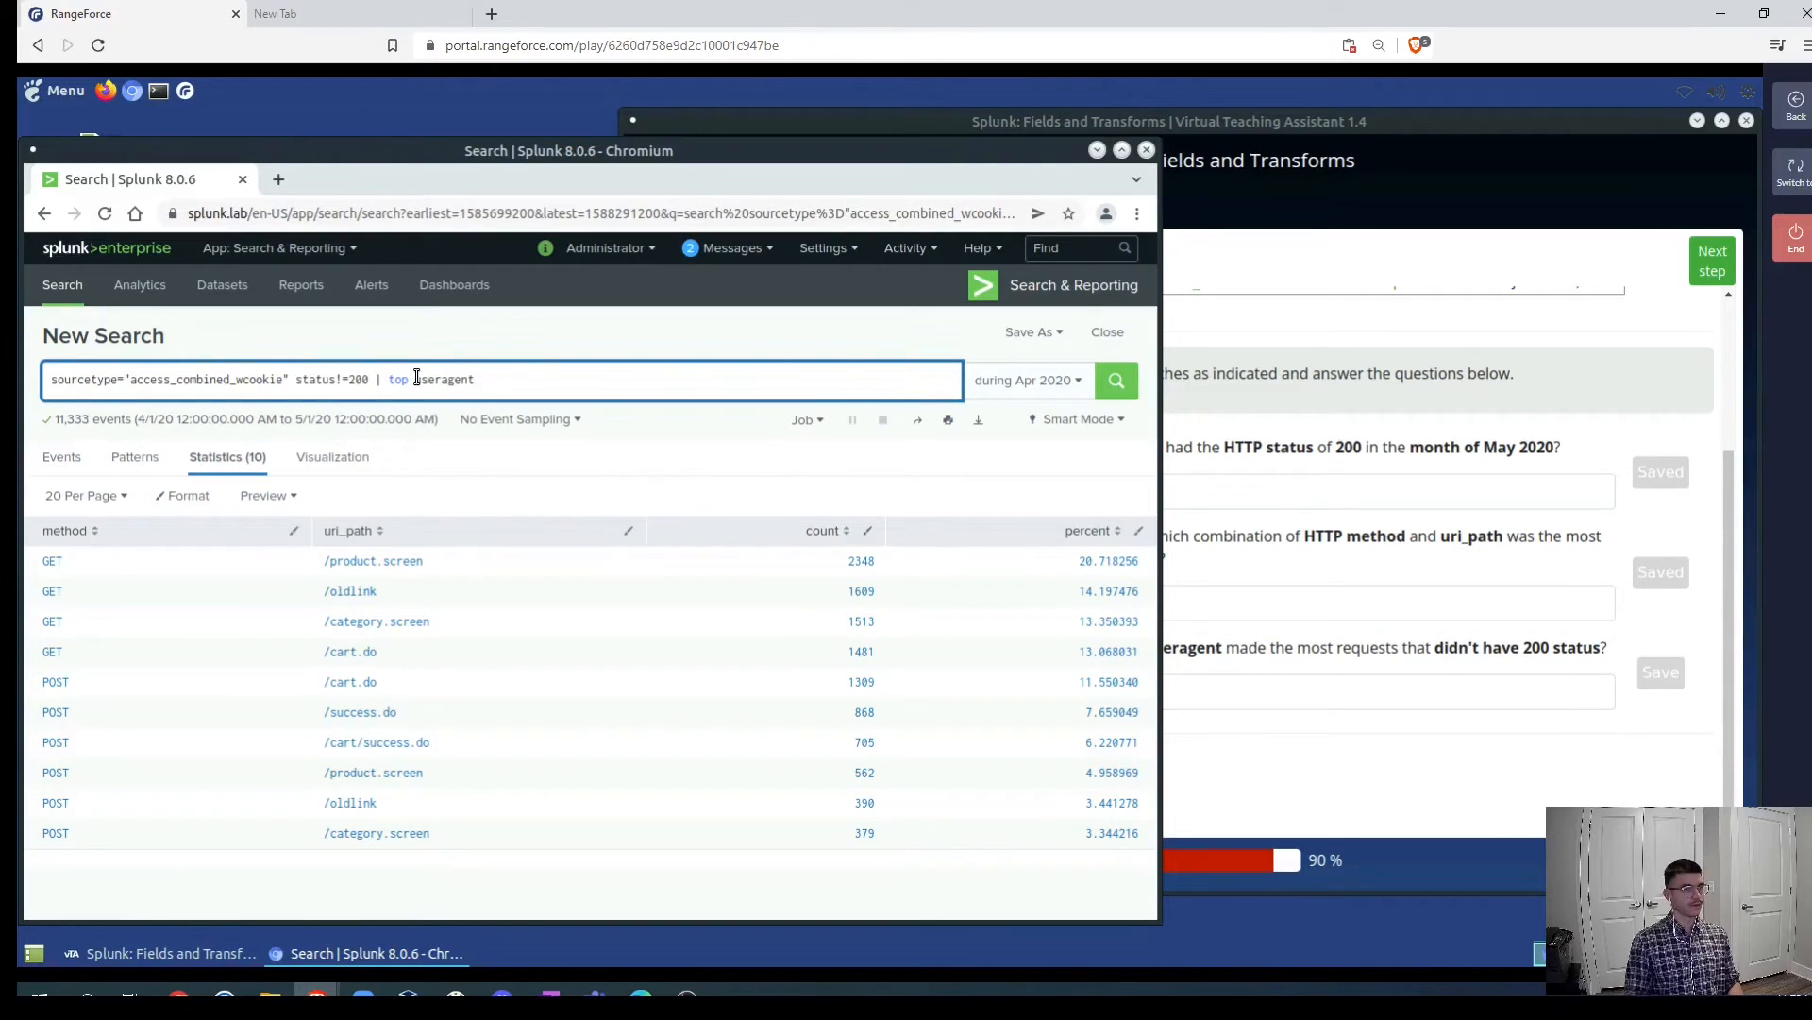
click(1112, 385)
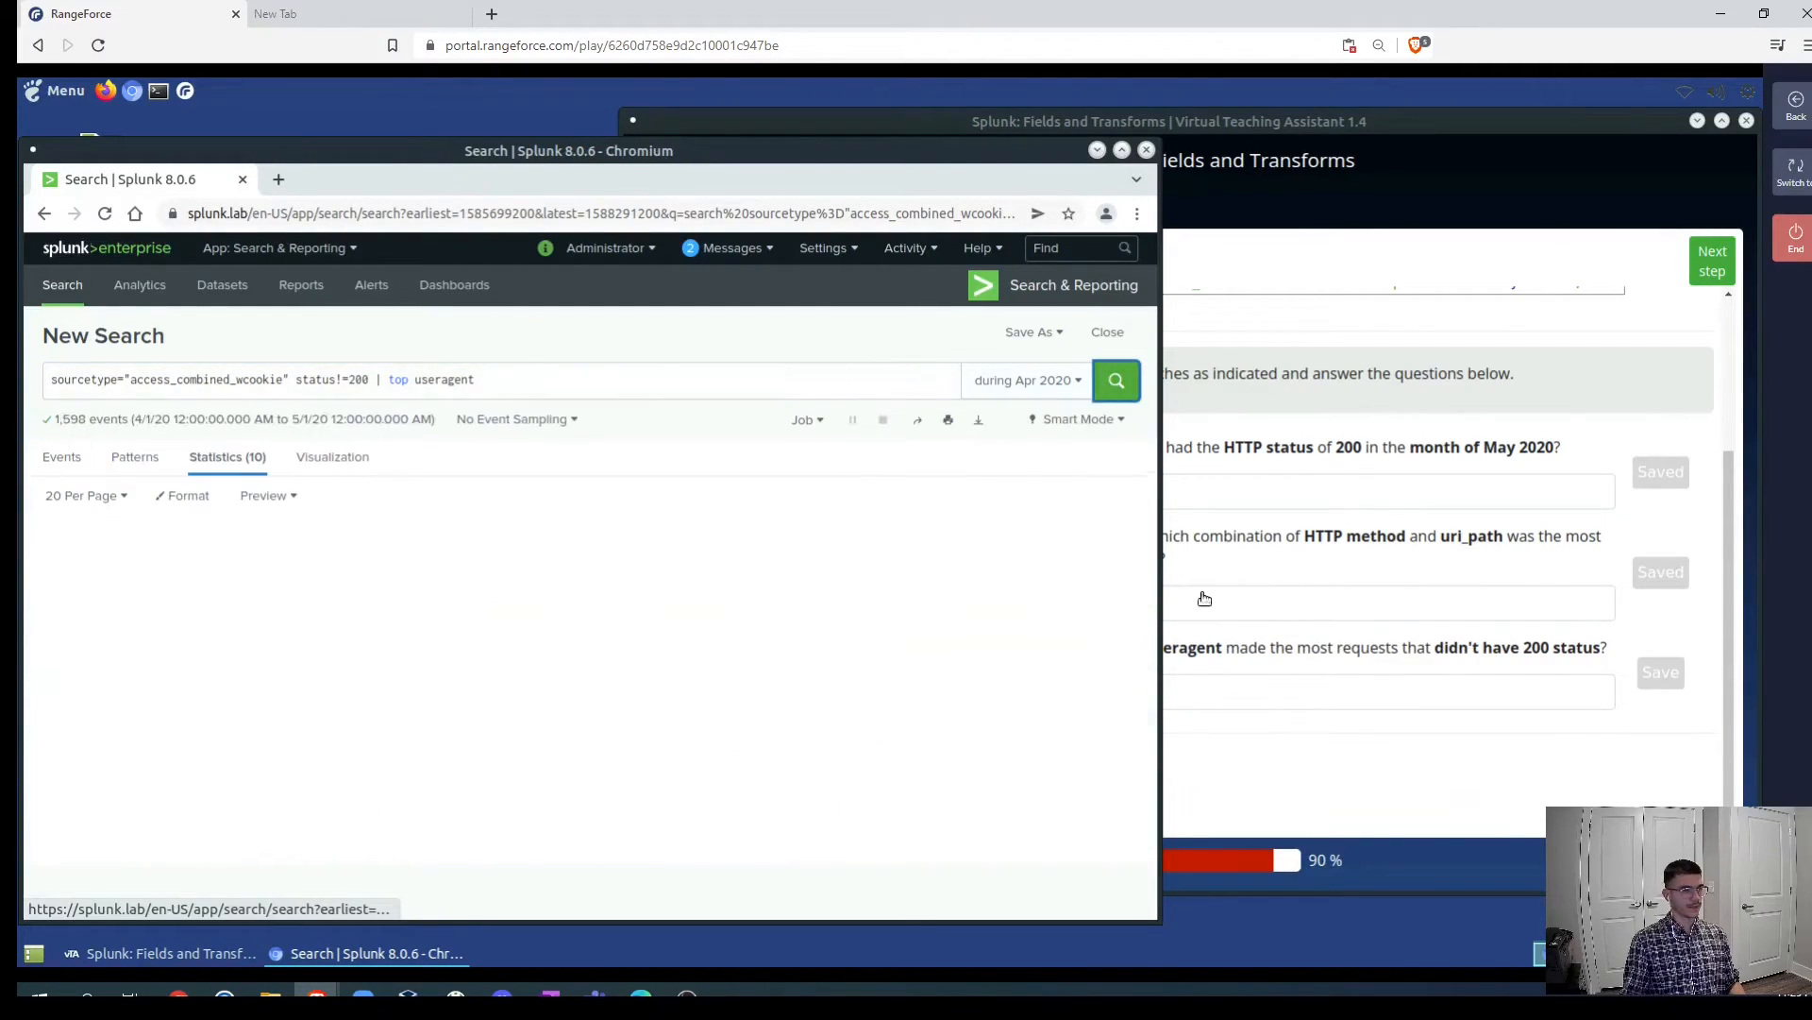
- Copy the full useragent string with the highest count from the results and sort the table by count
click(1339, 695)
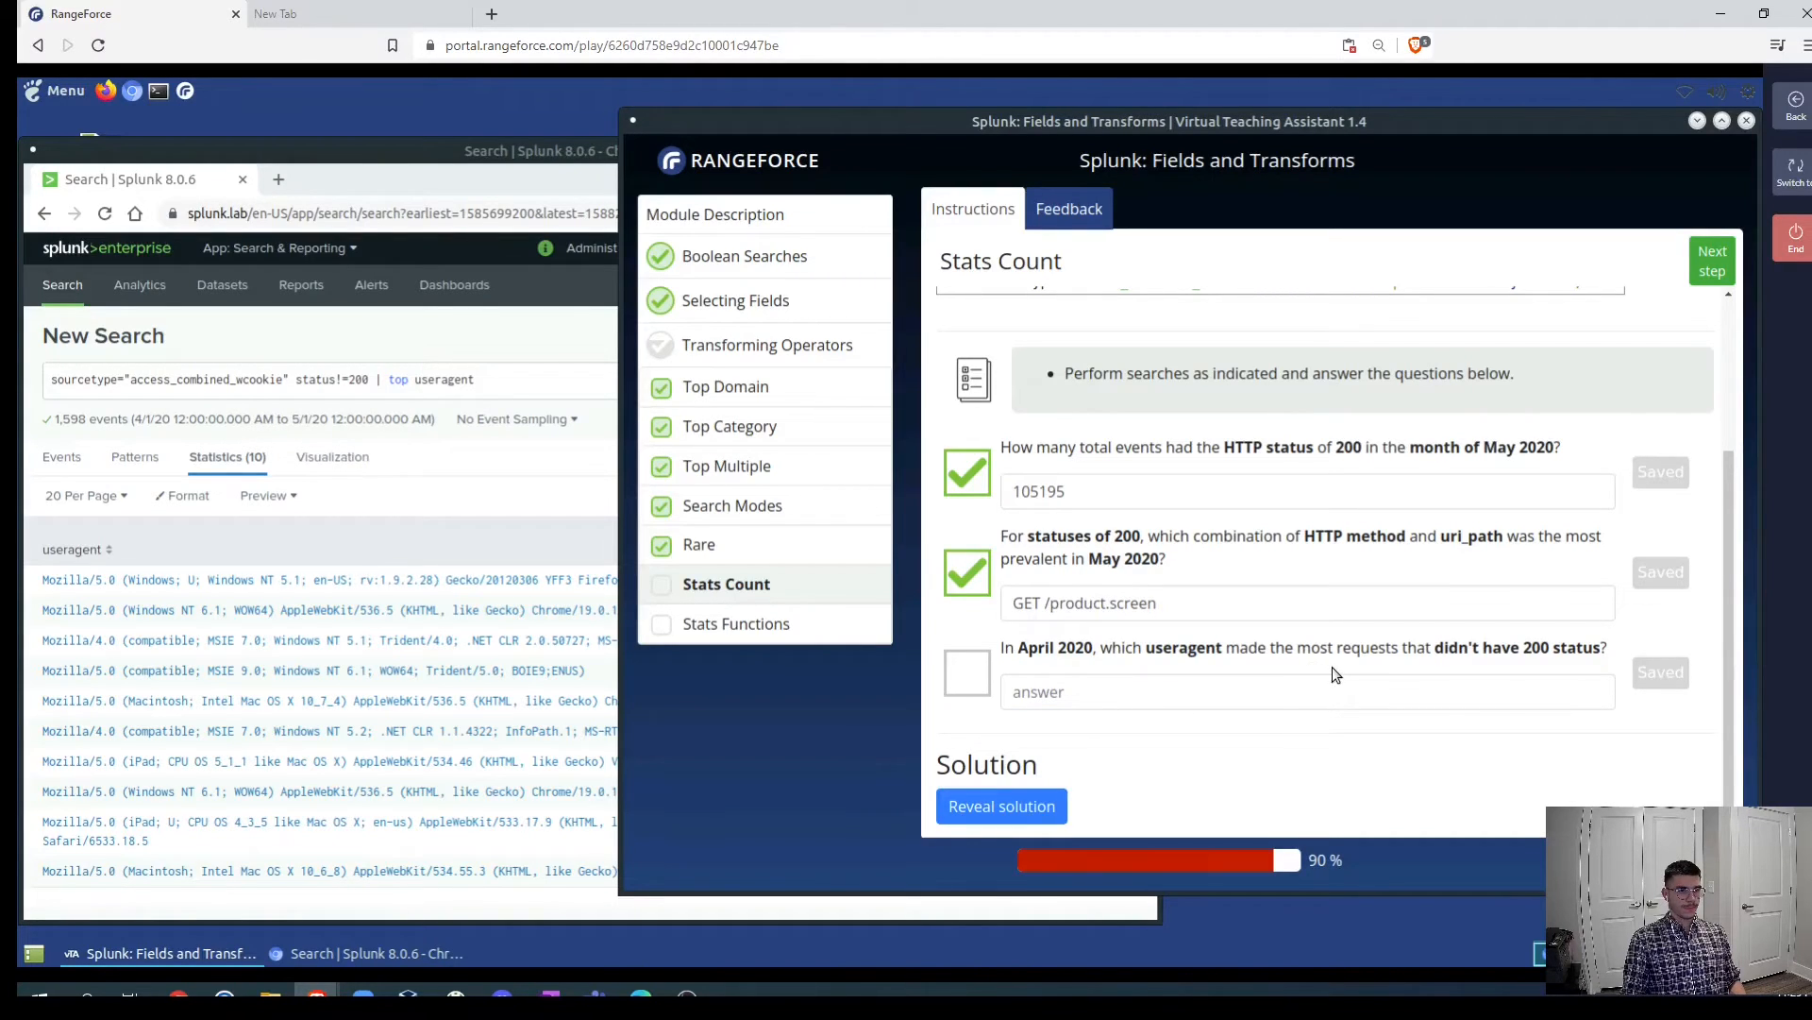
click(507, 511)
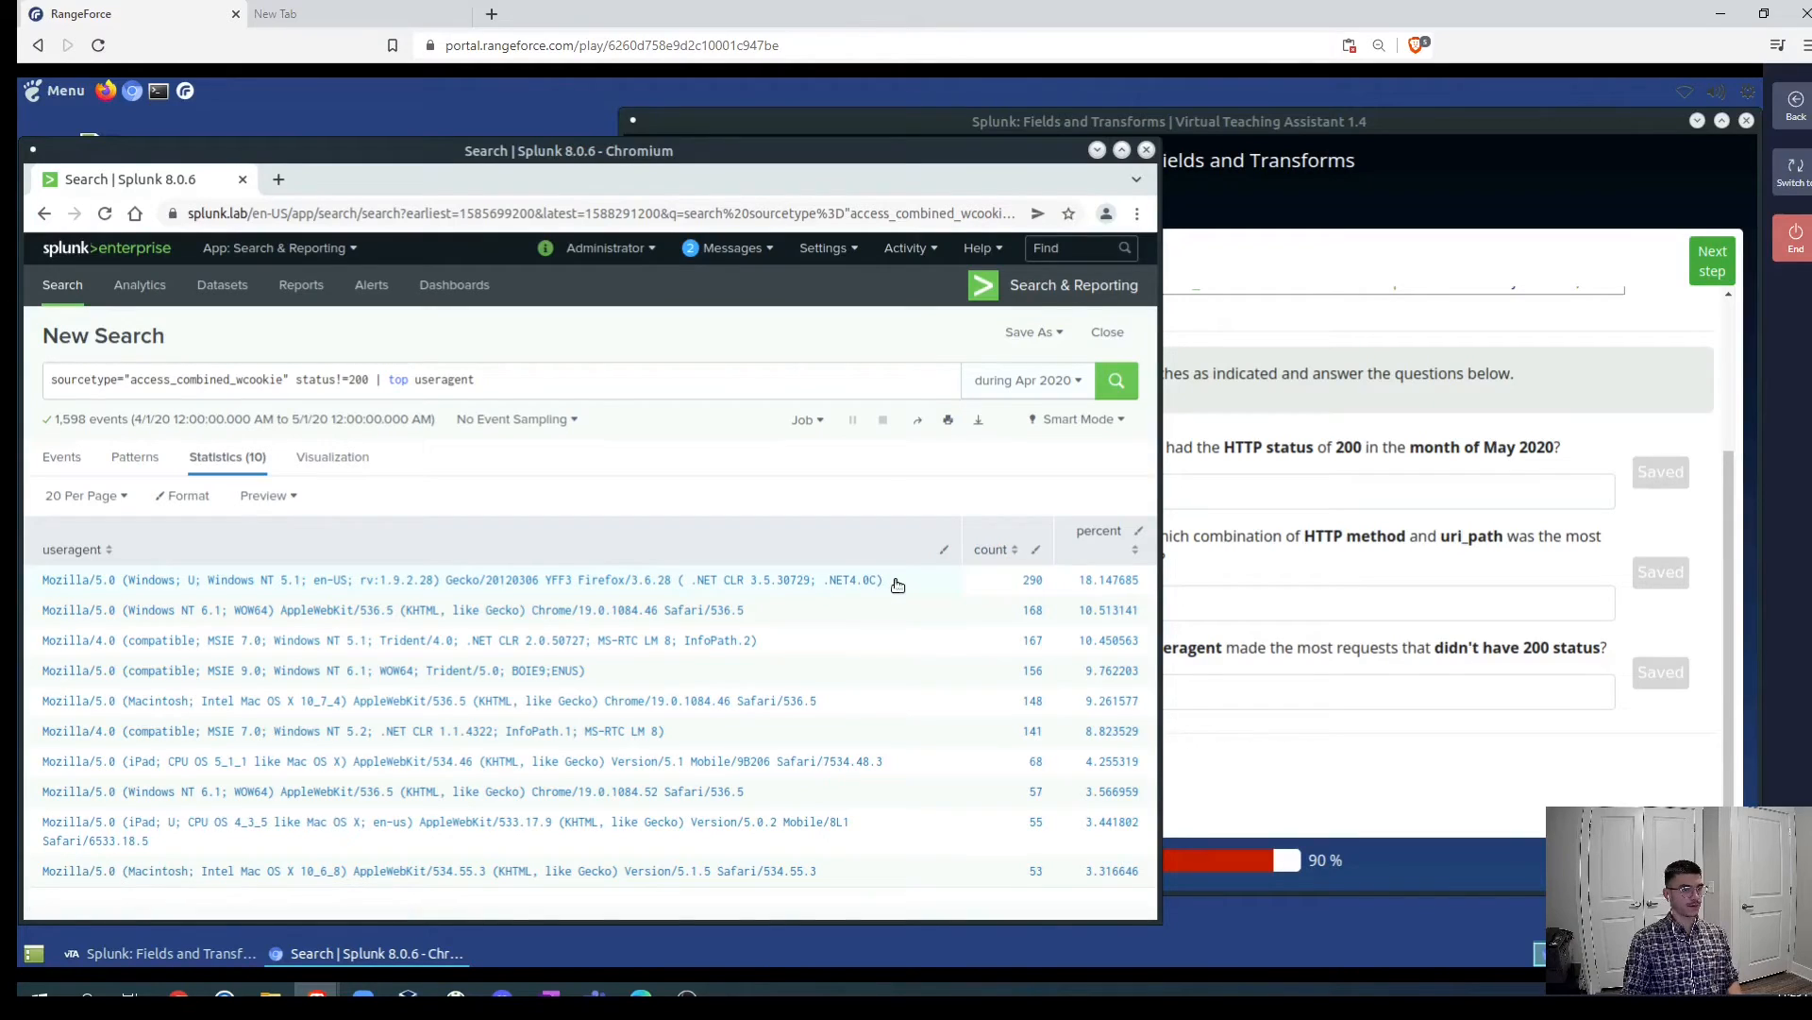
drag(895, 582, 43, 583)
key(ctrl+c)
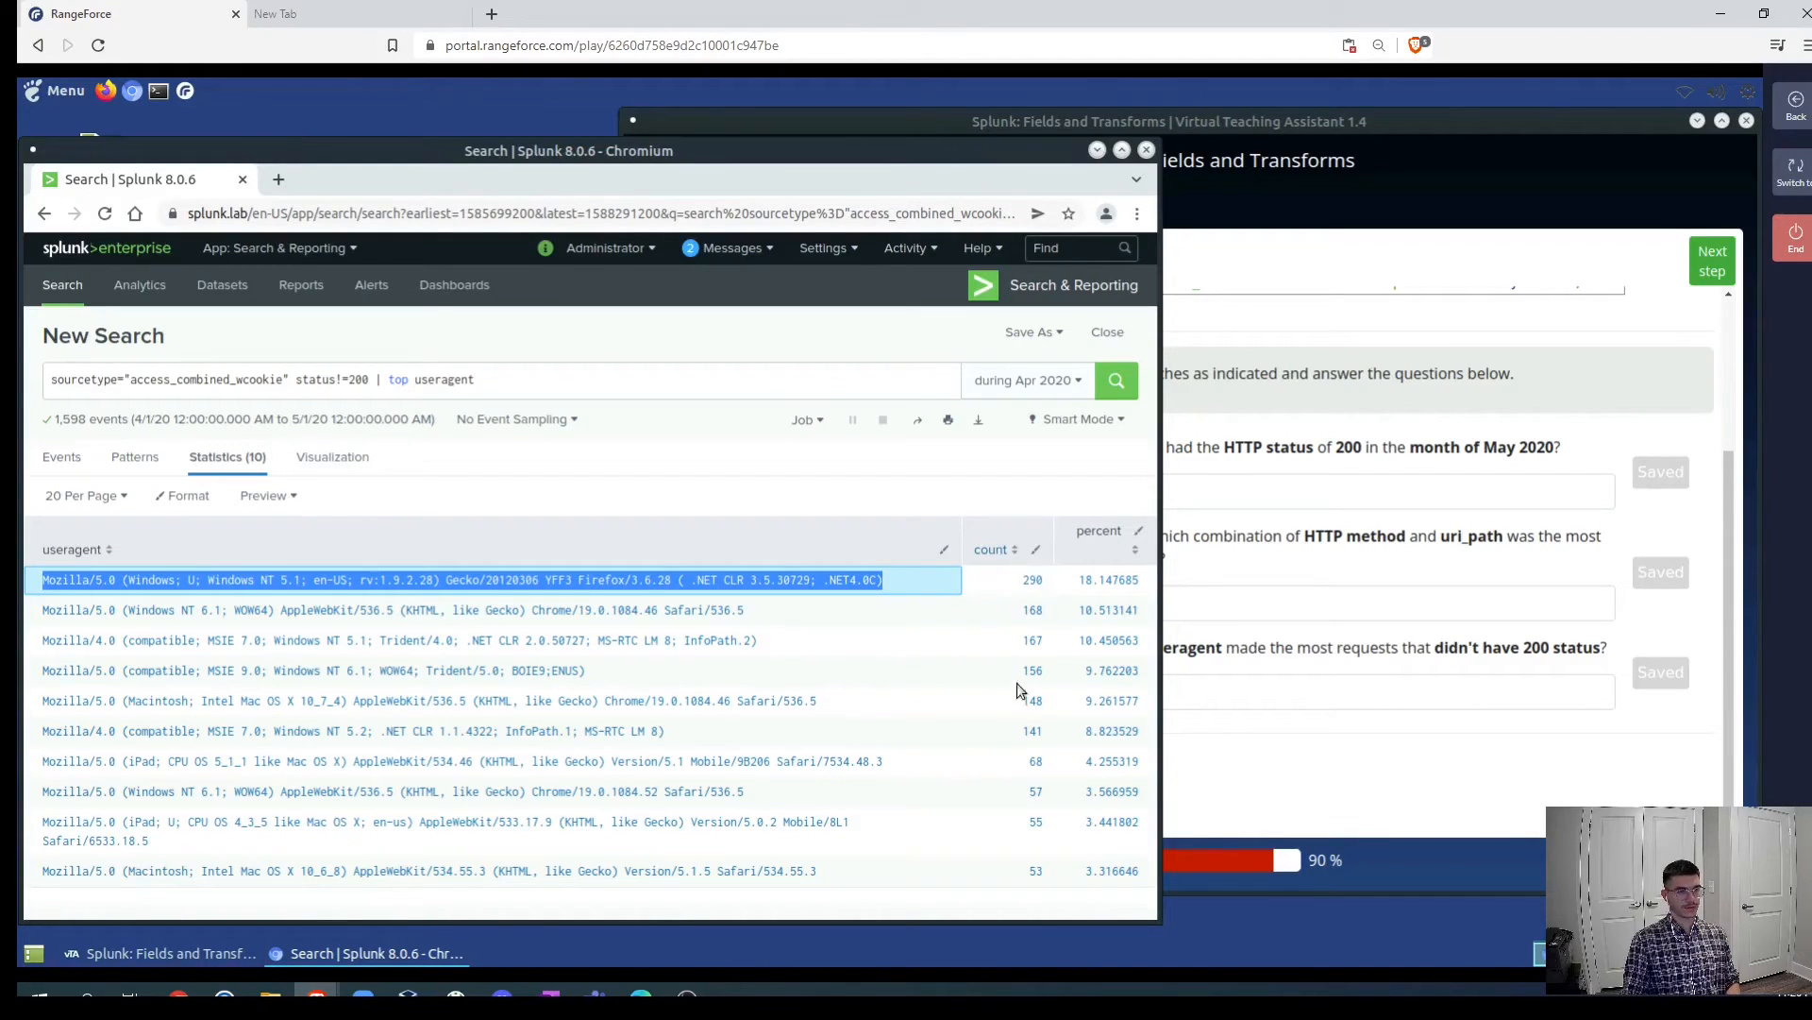
click(1002, 548)
click(1002, 548)
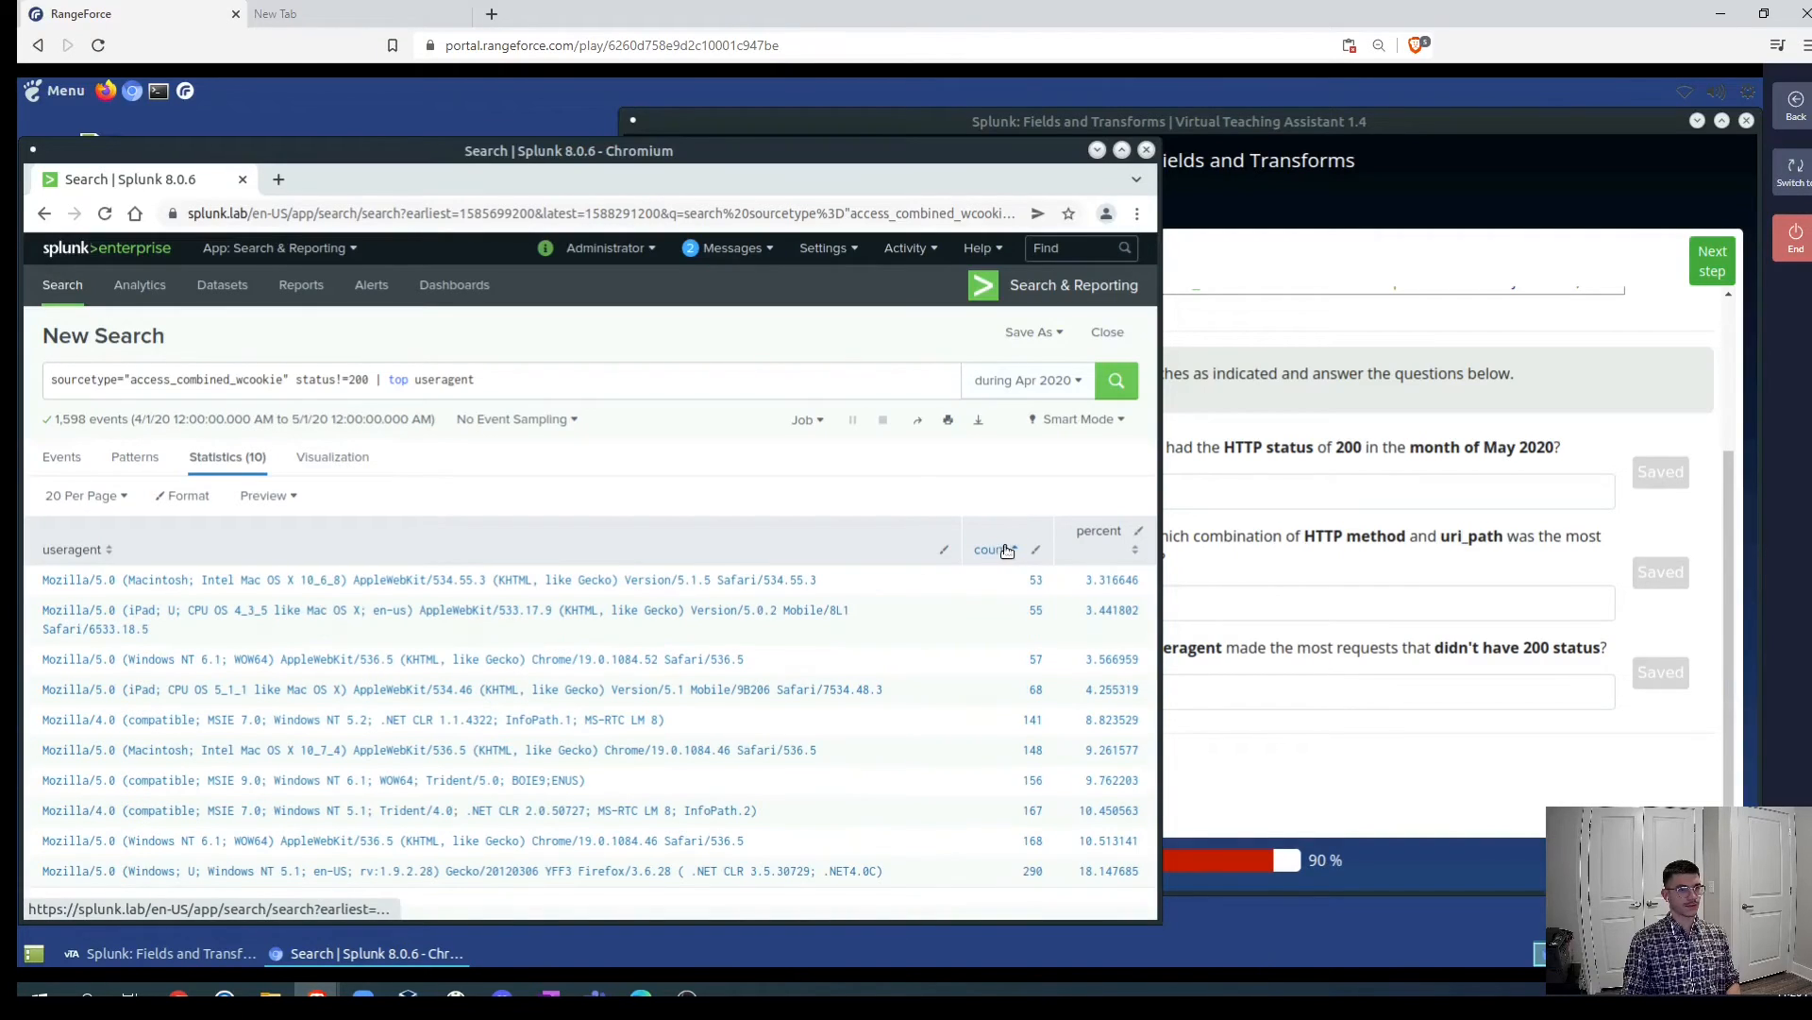
- Save the copied Firefox/3.6.28 useragent as the answer to the April 2020 question and advance to the Stats Functions exercise
click(1283, 690)
key(ctrl+v)
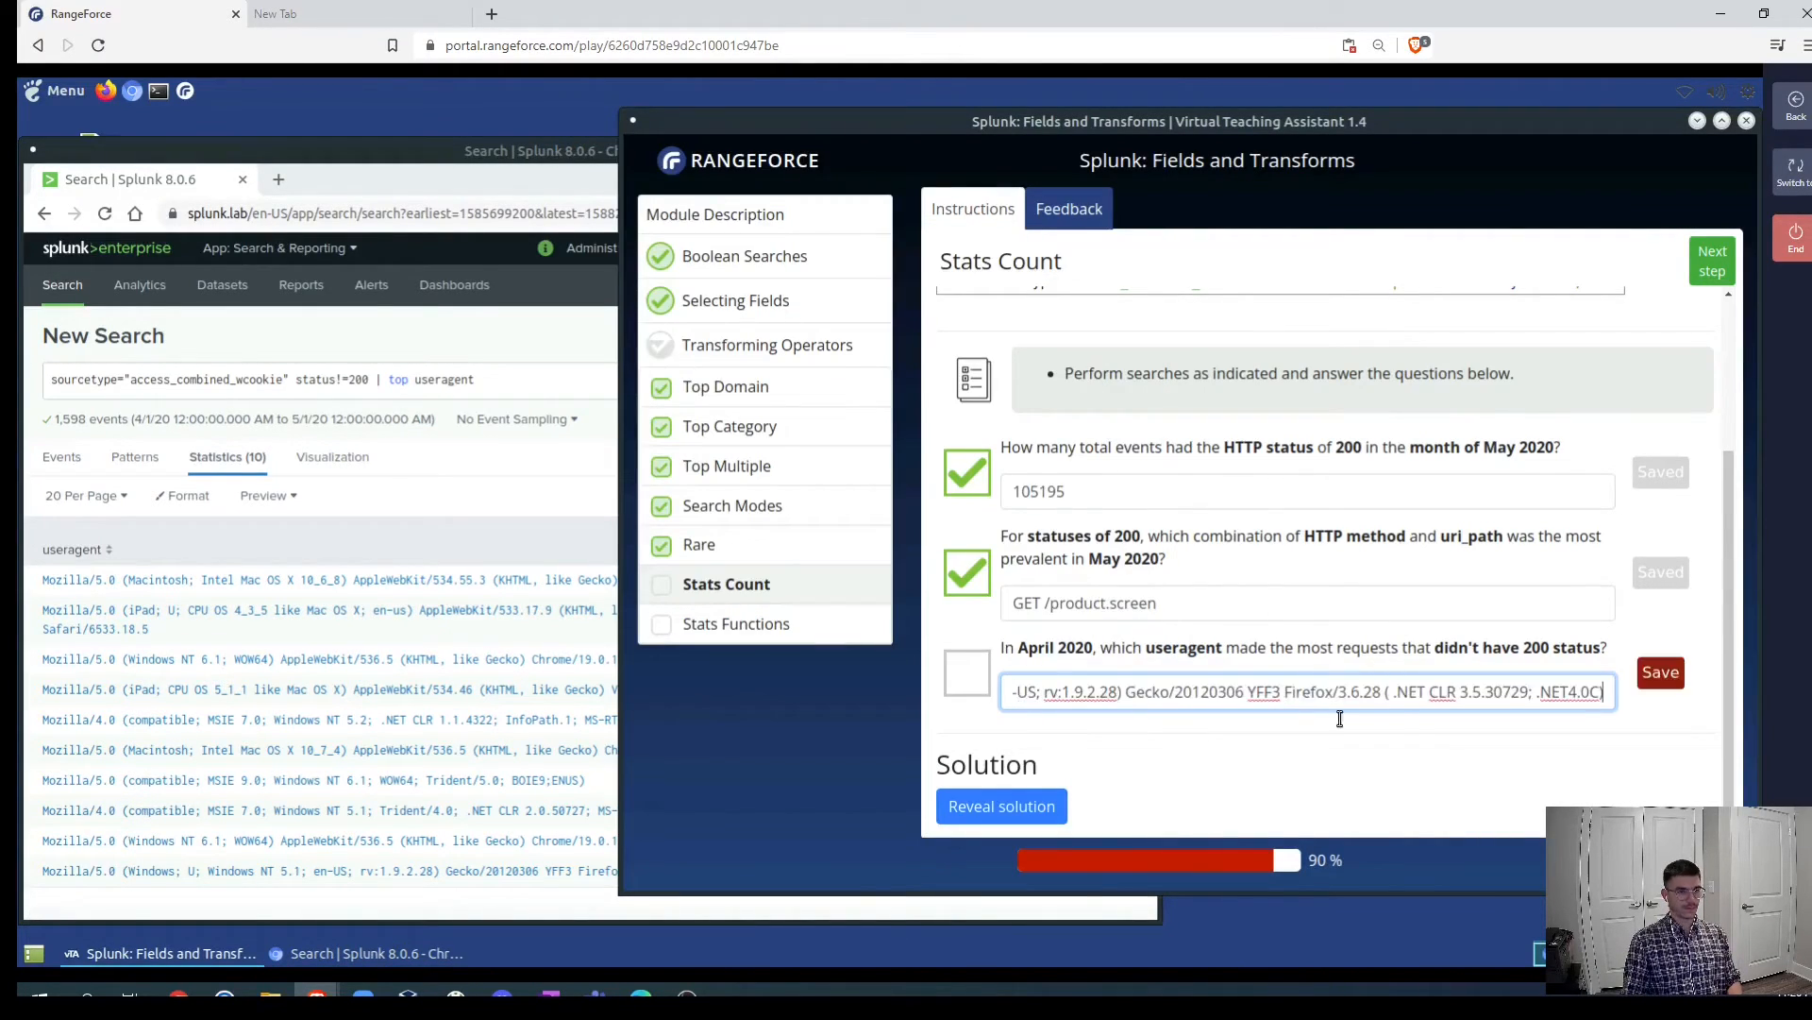
key(Return)
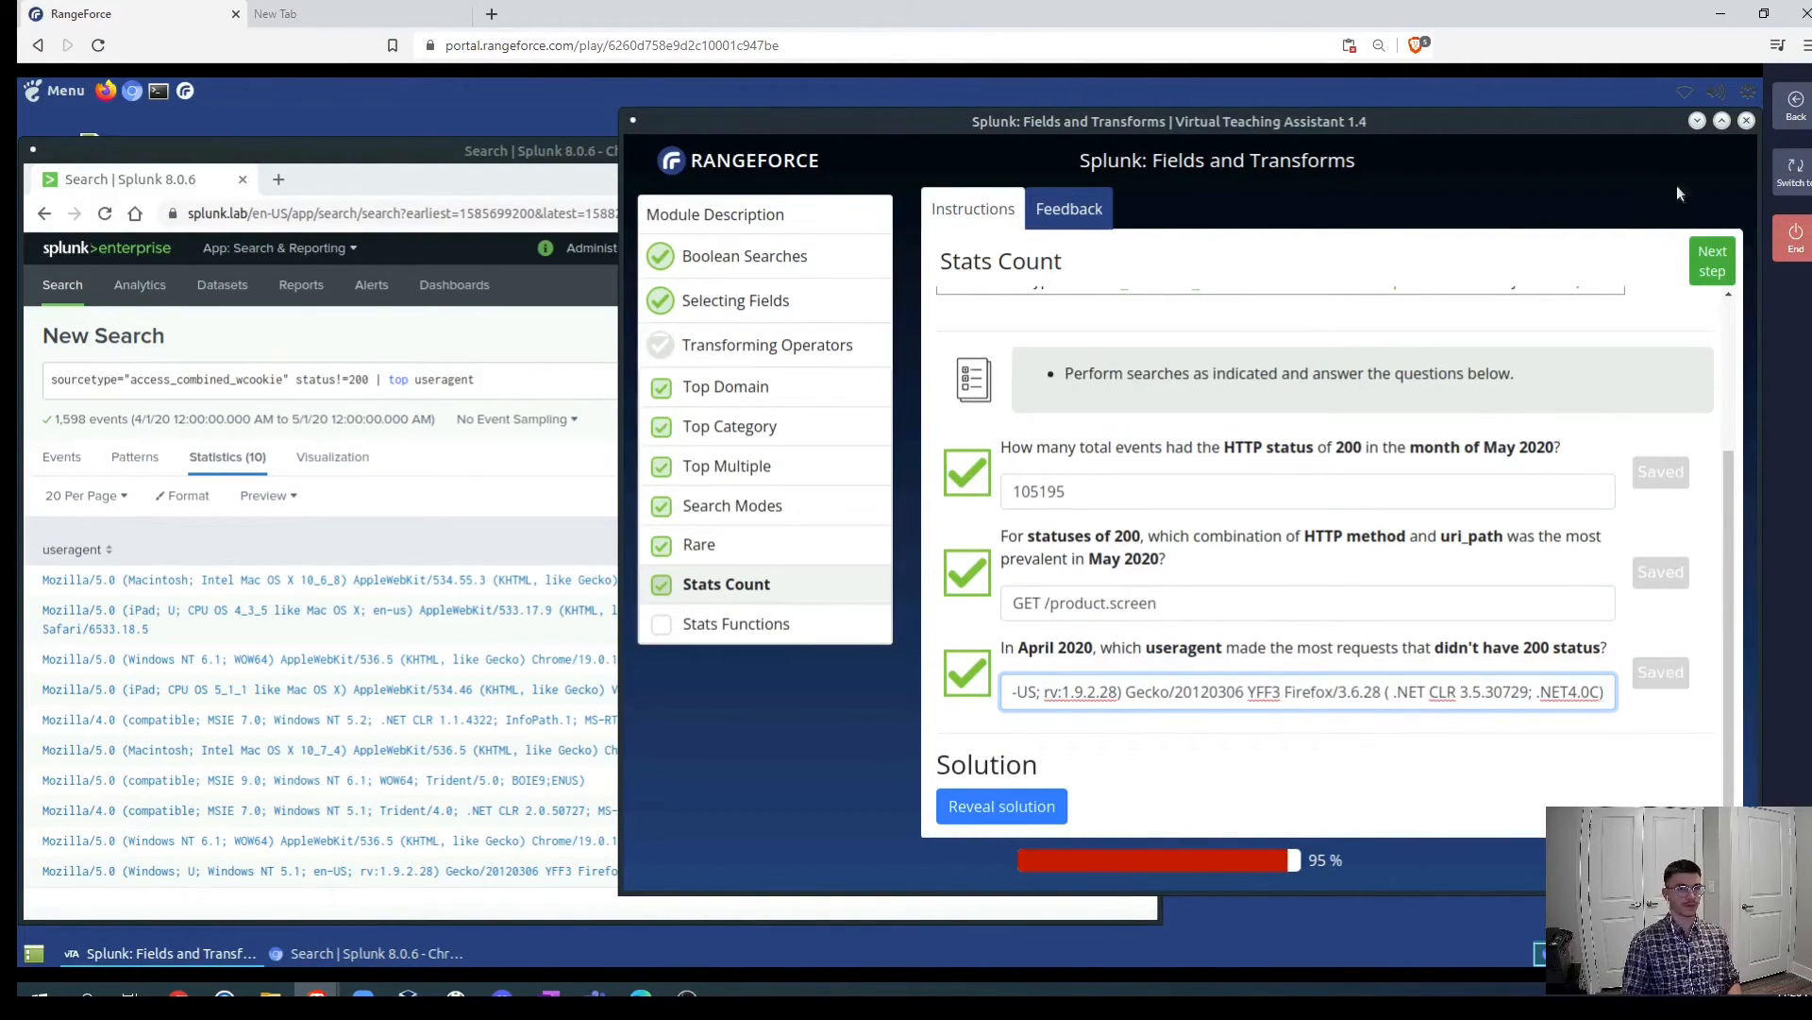
click(1713, 265)
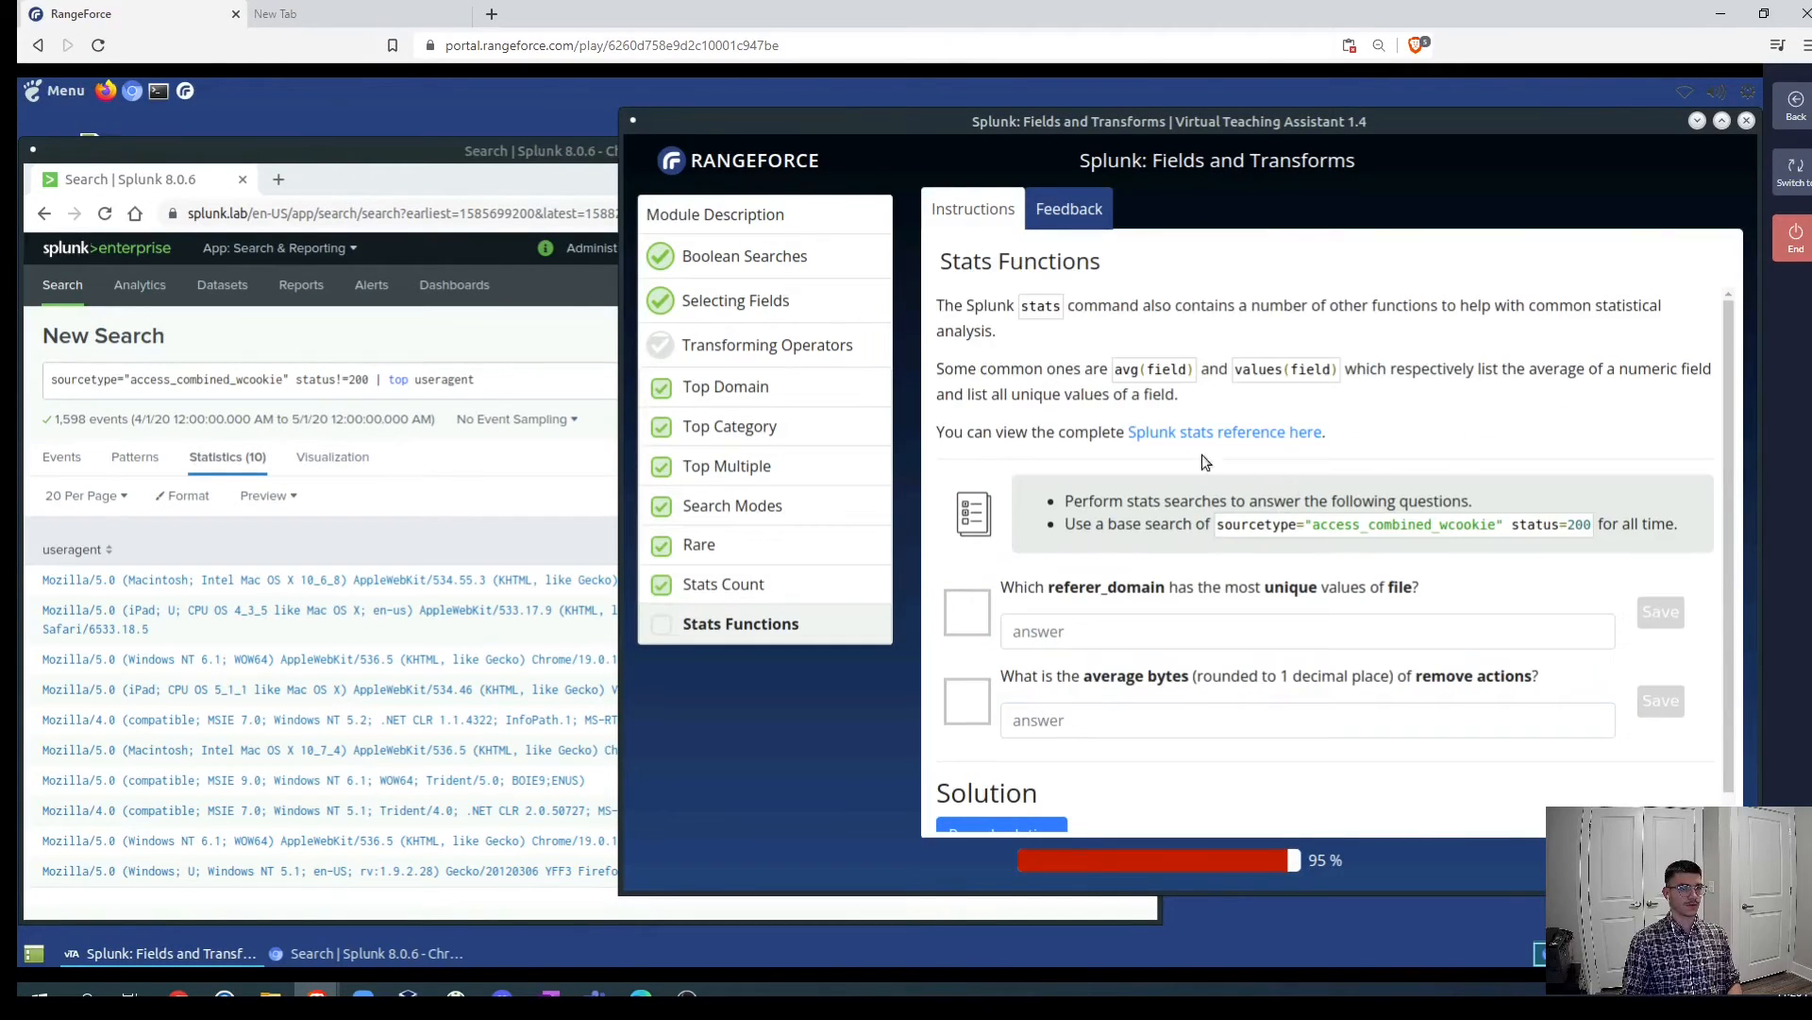
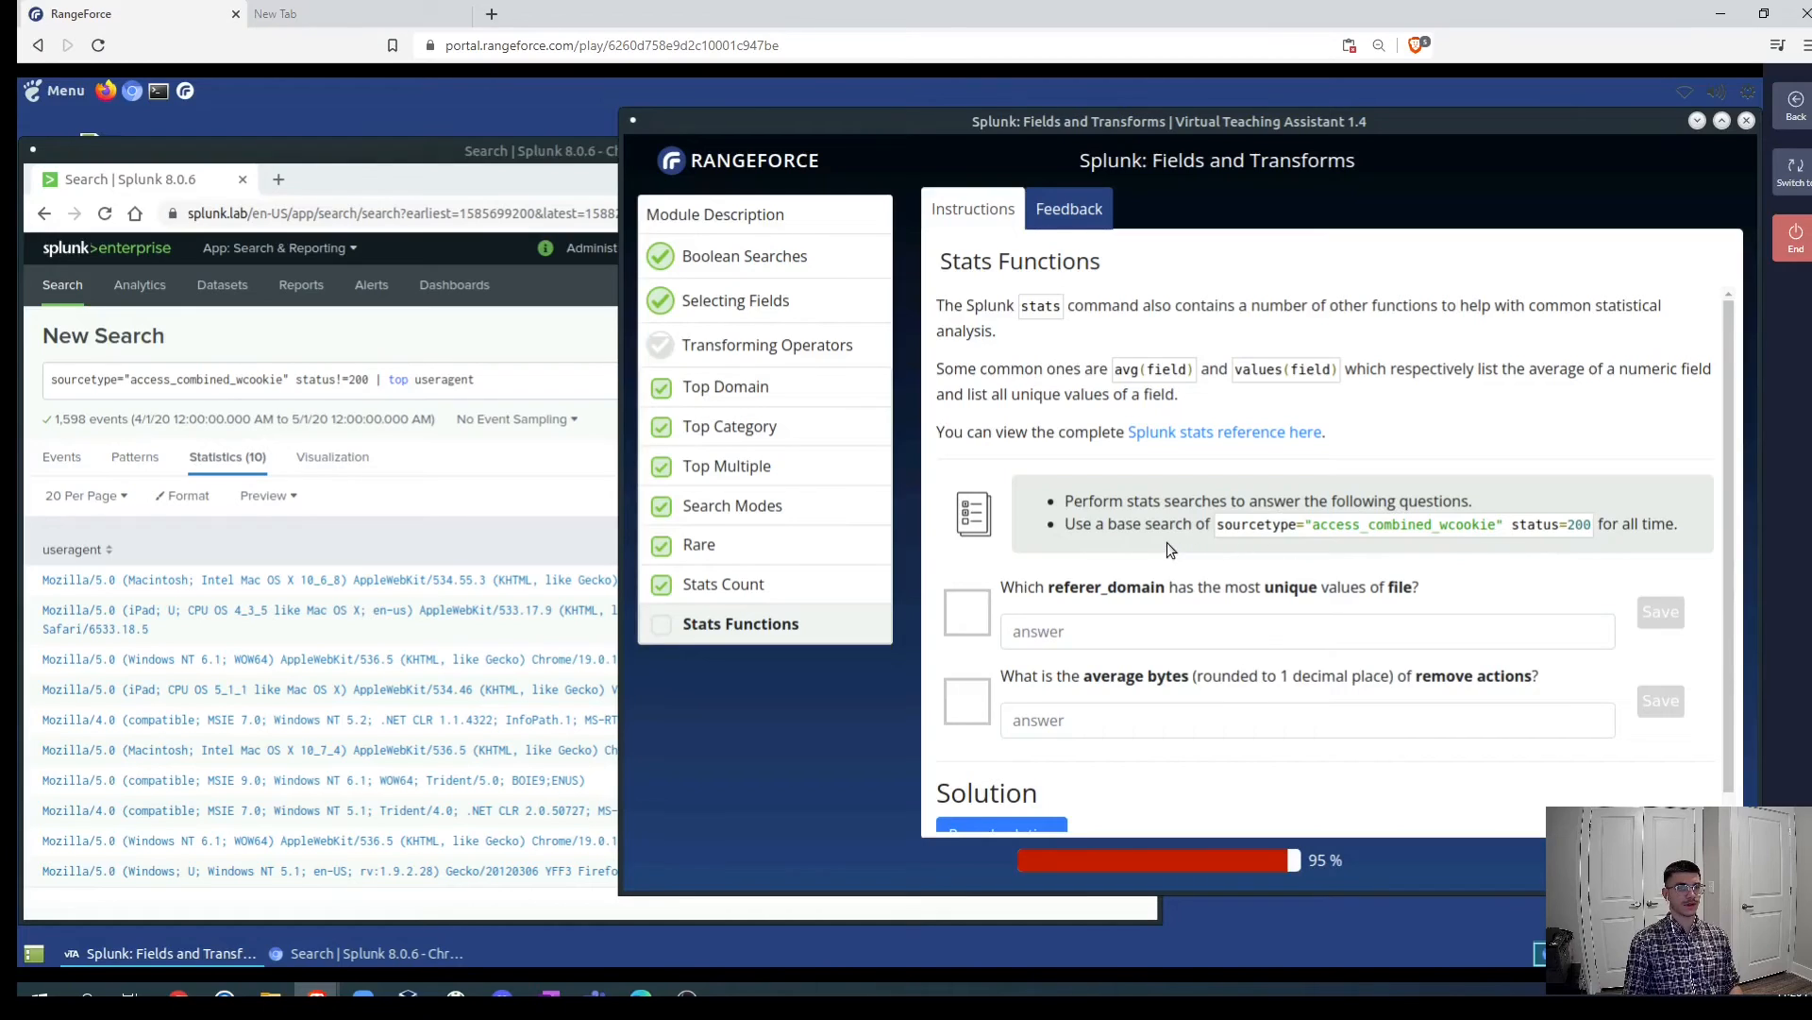
- Change the query's filter to status=200 and replace the top useragent command with stats
click(342, 379)
key(BackSpace)
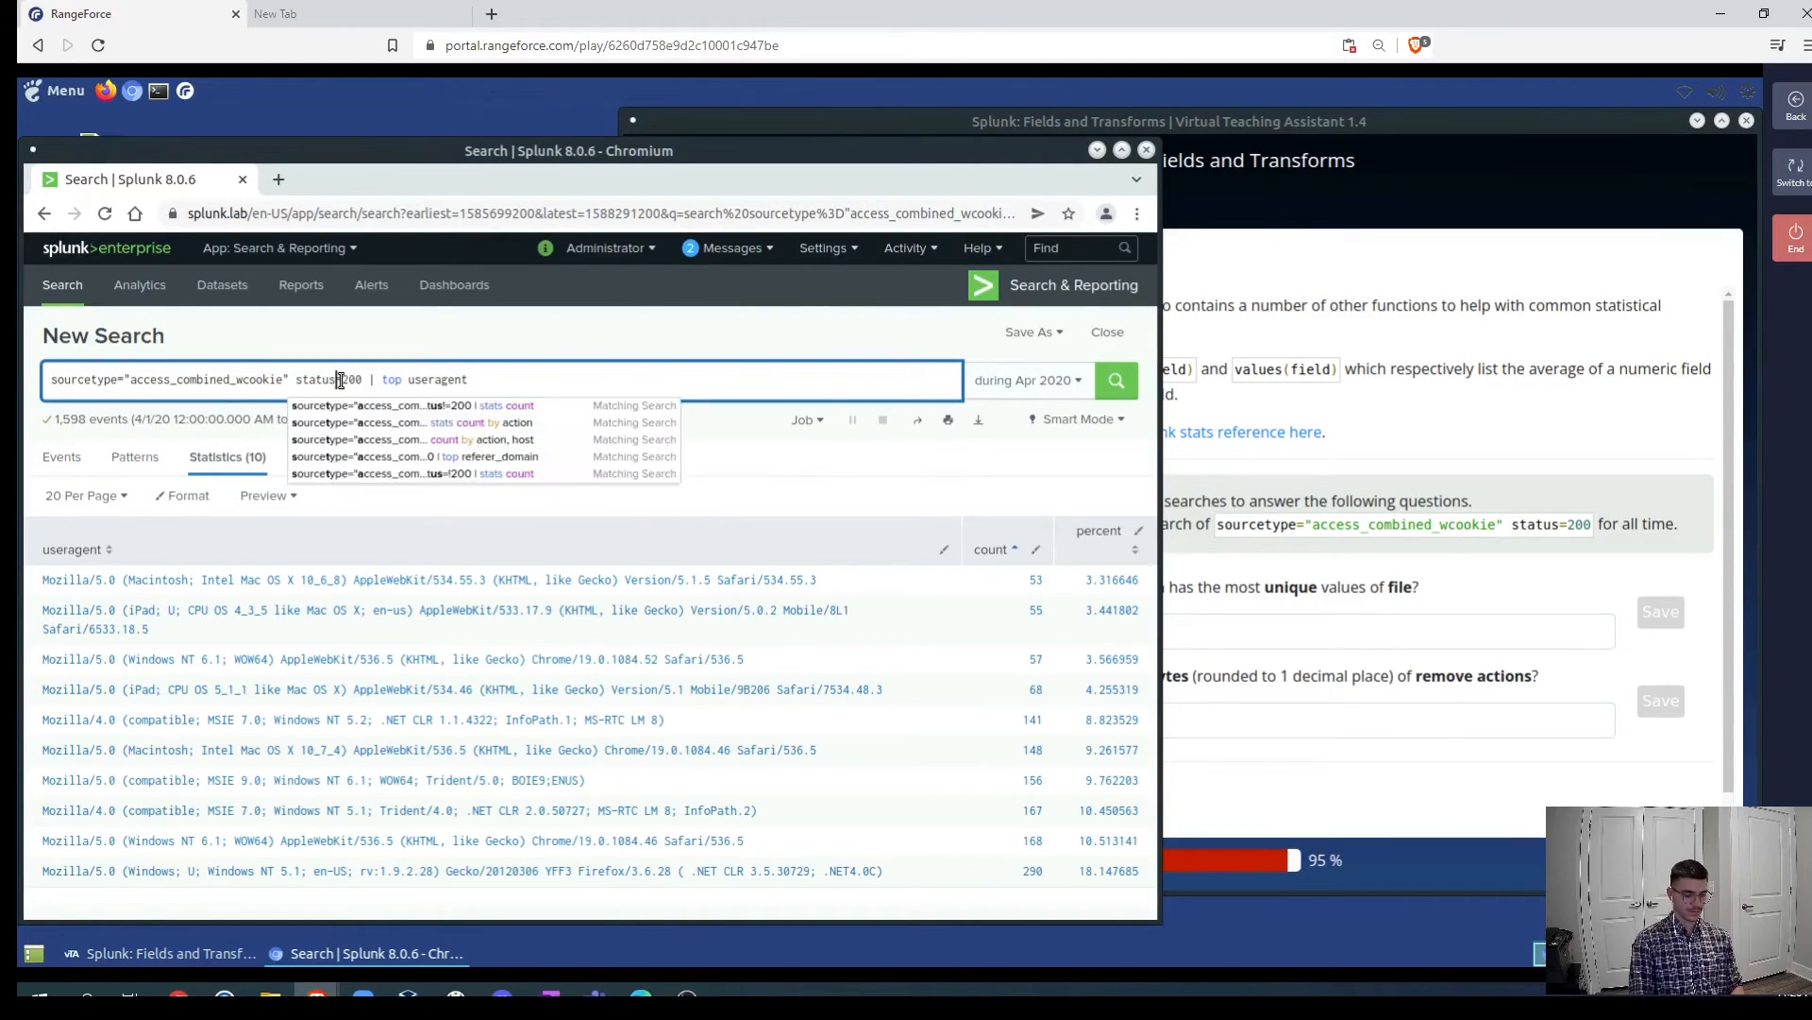
drag(479, 379, 382, 387)
text(stats)
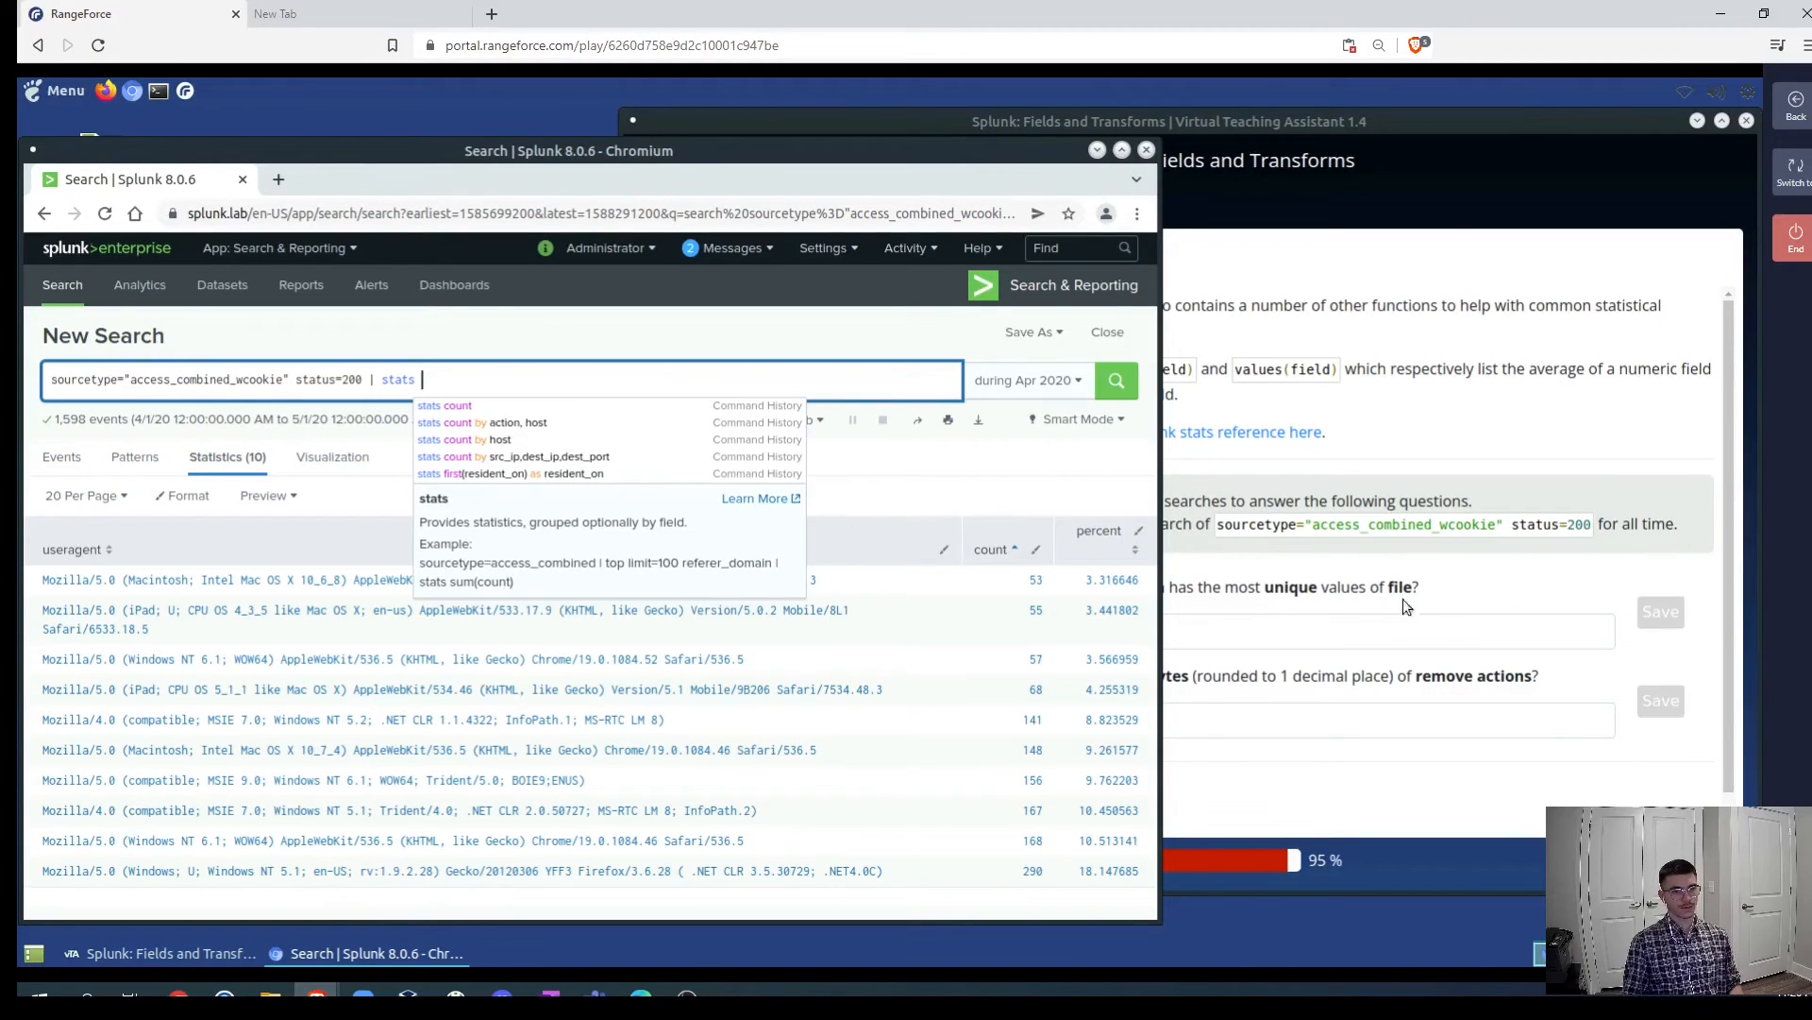
- Complete the stats command with values(file) by refrerer_domain and run the search
click(1454, 586)
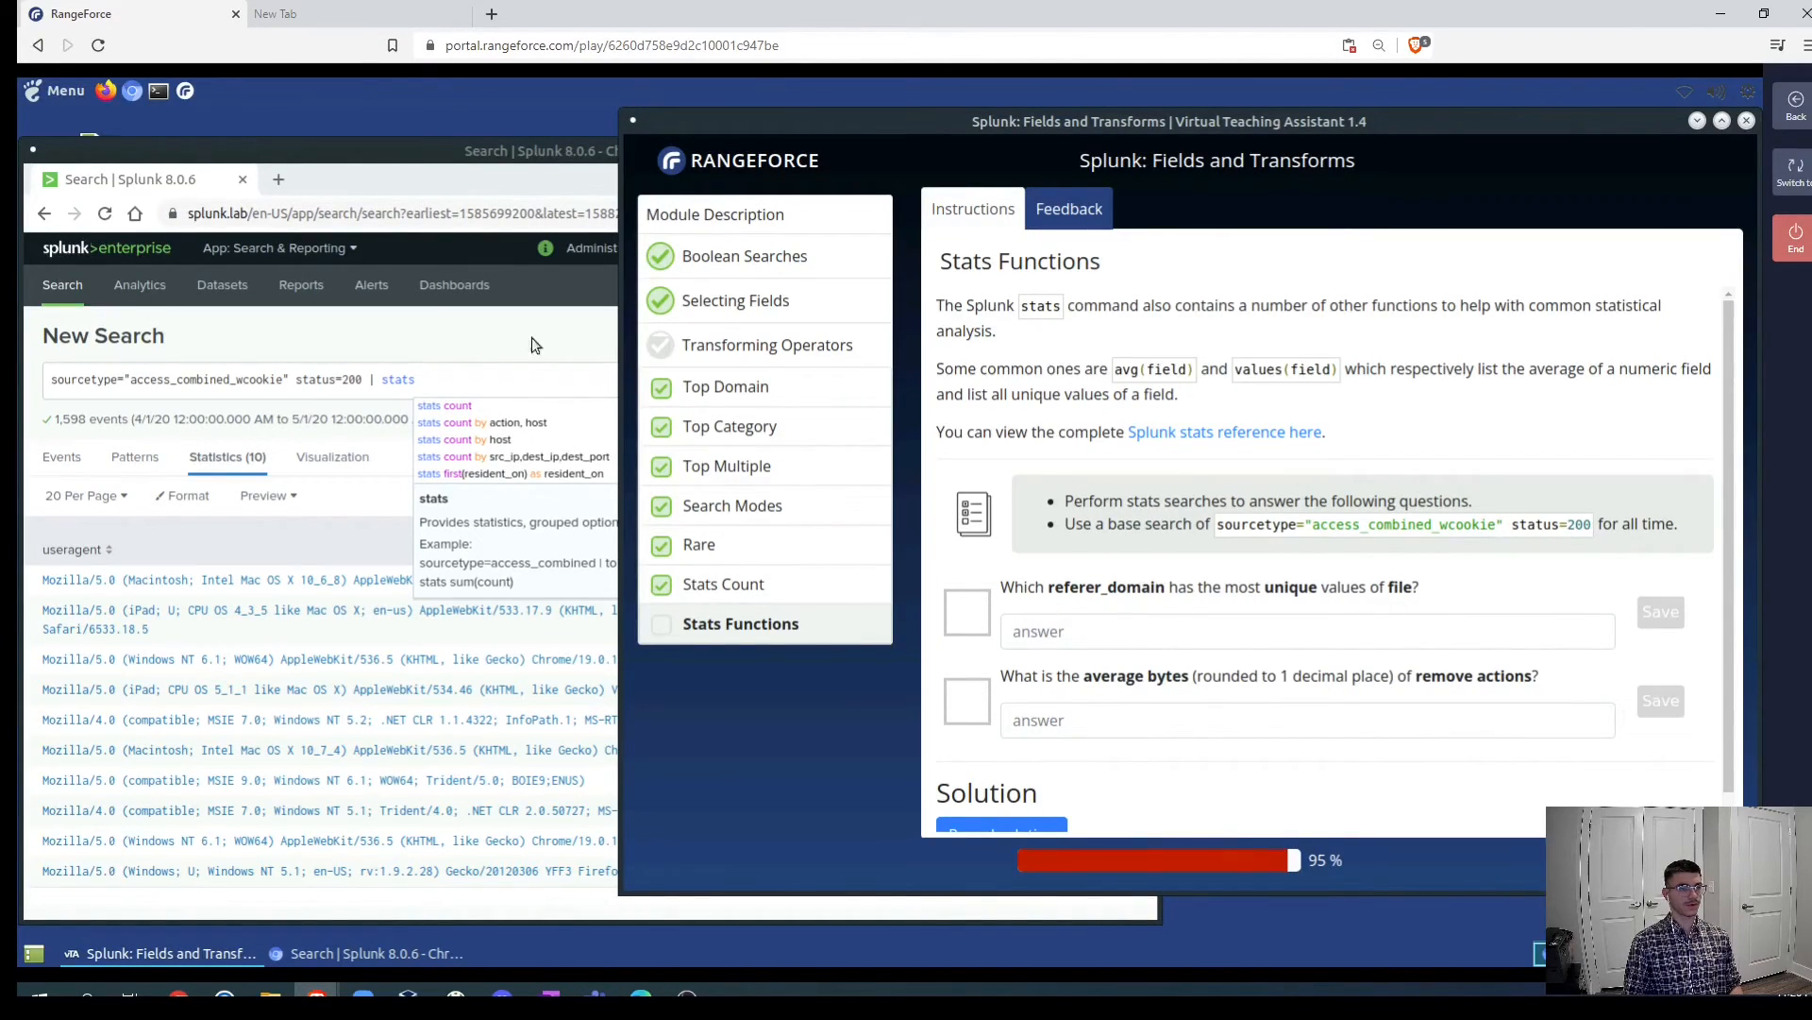
click(453, 381)
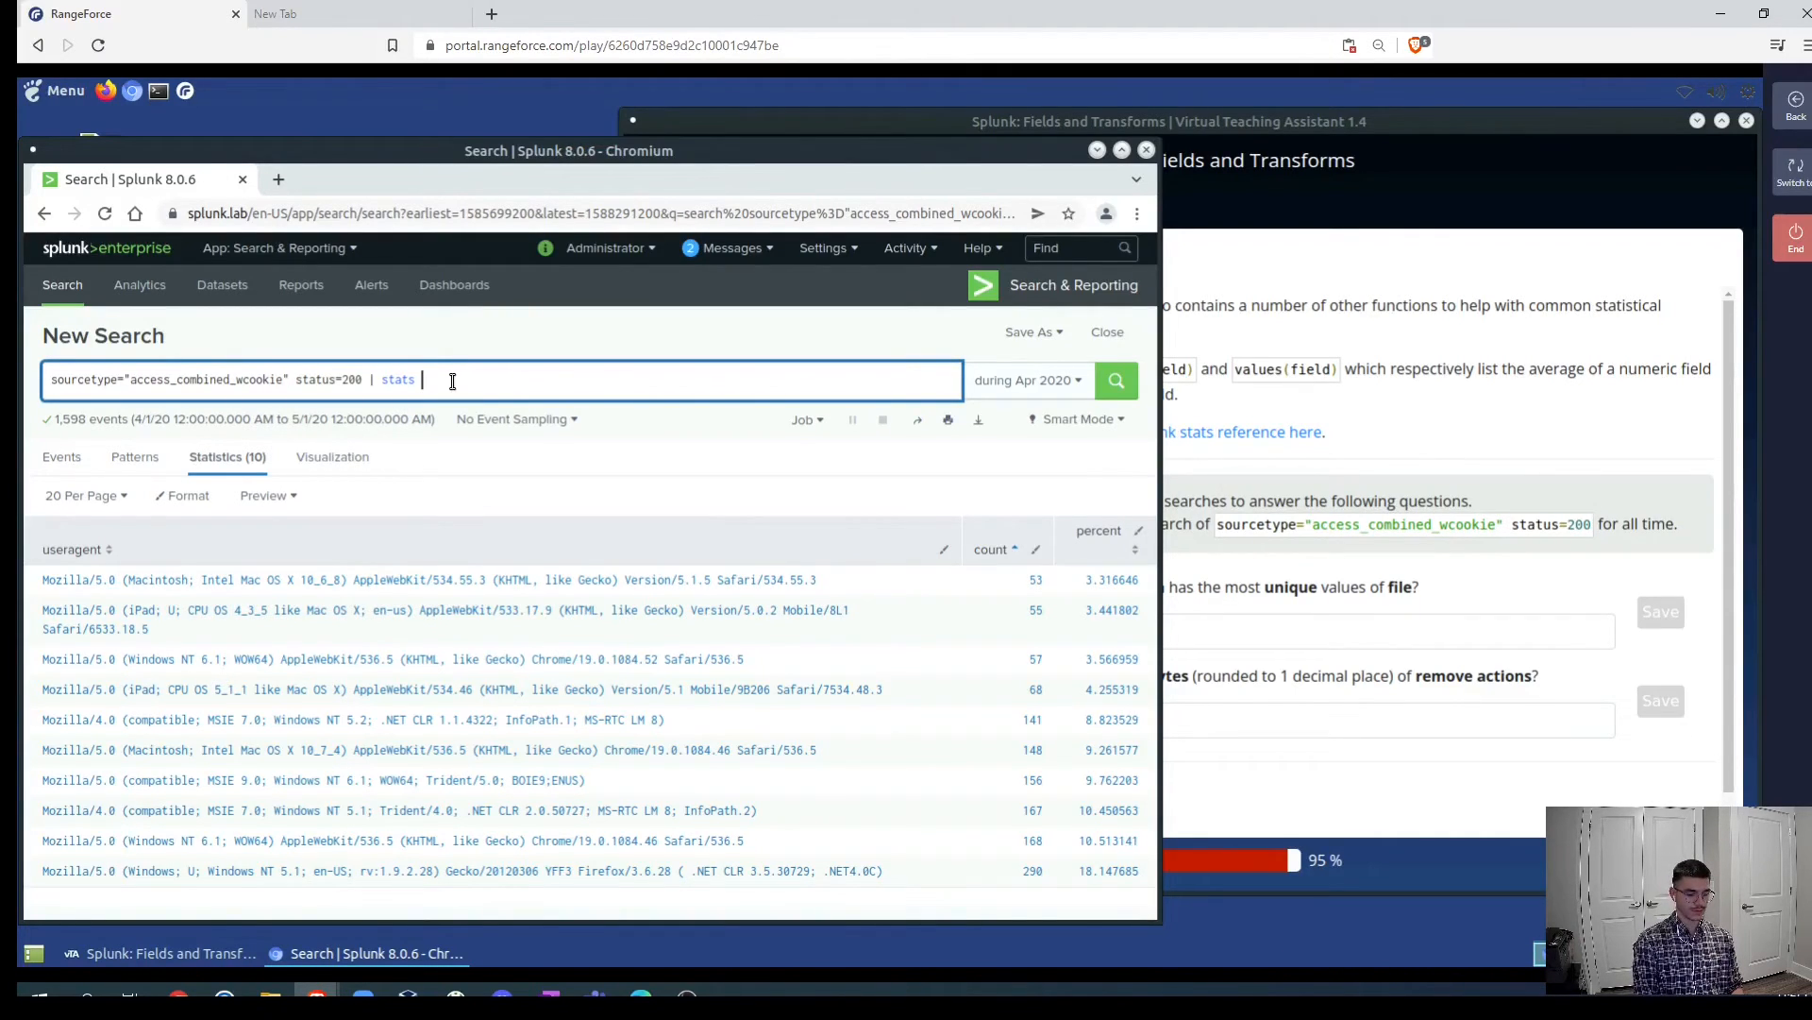
text(values(file)
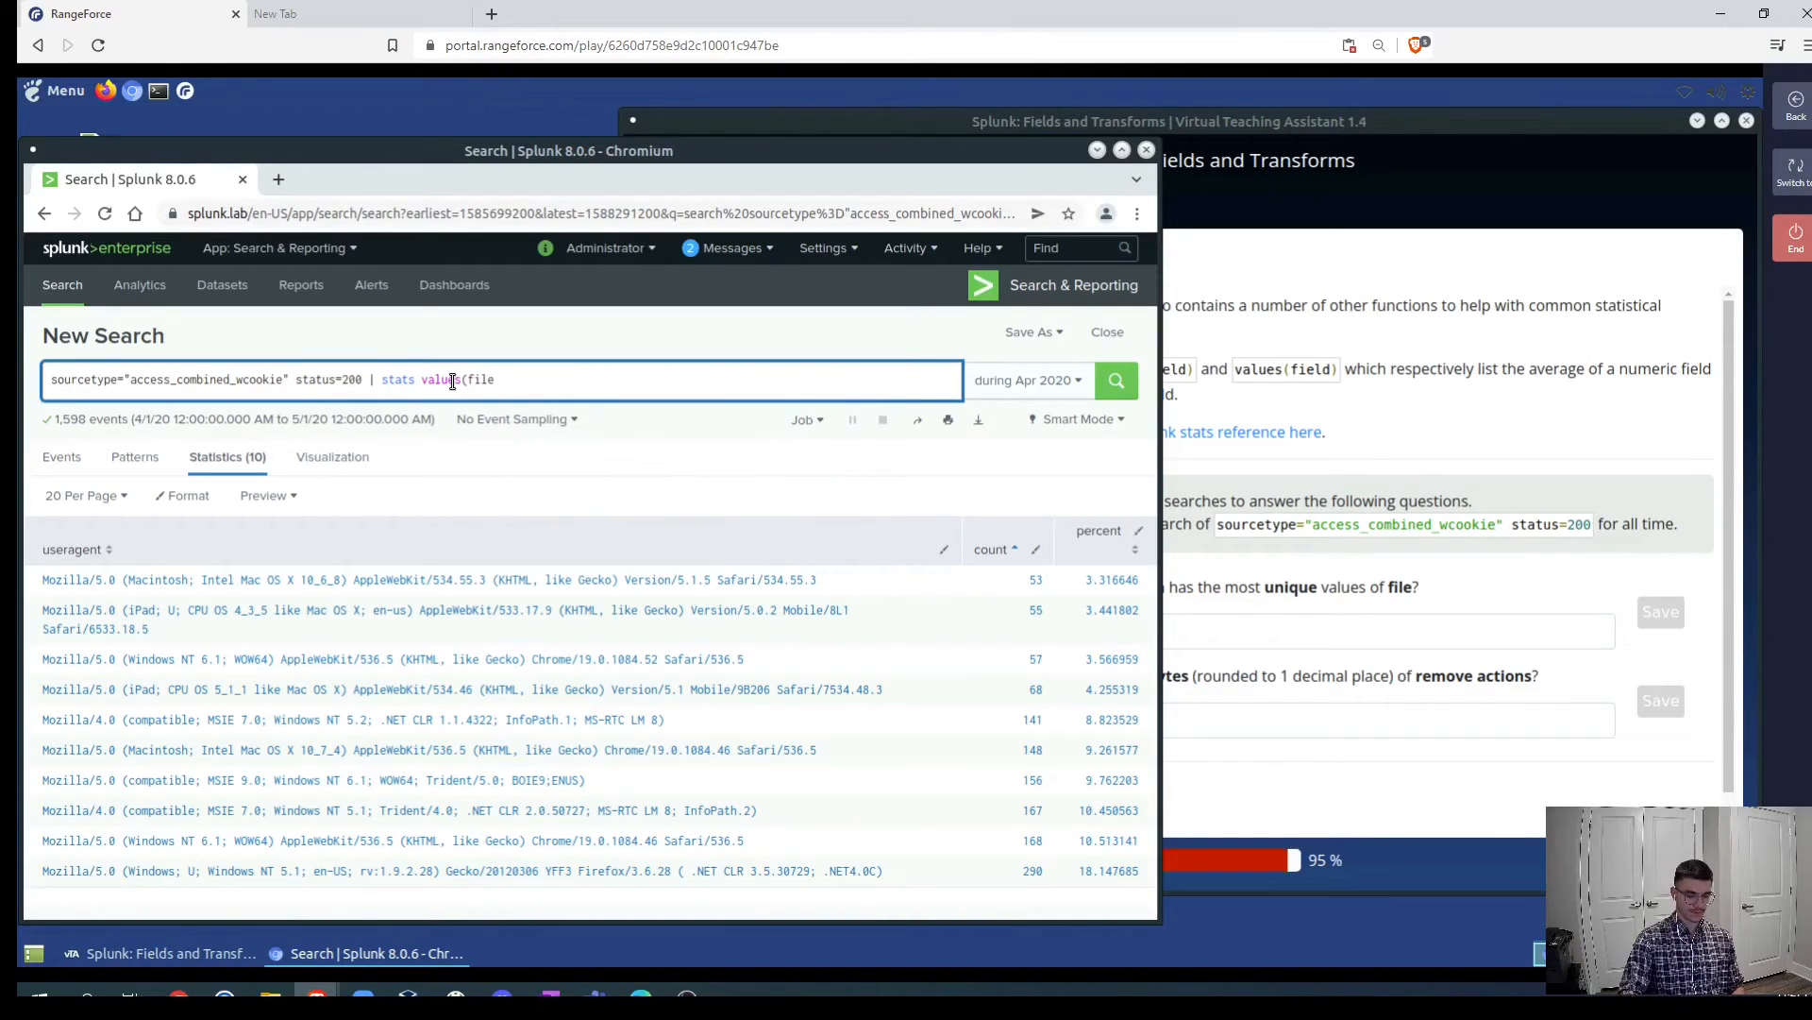
text() by )
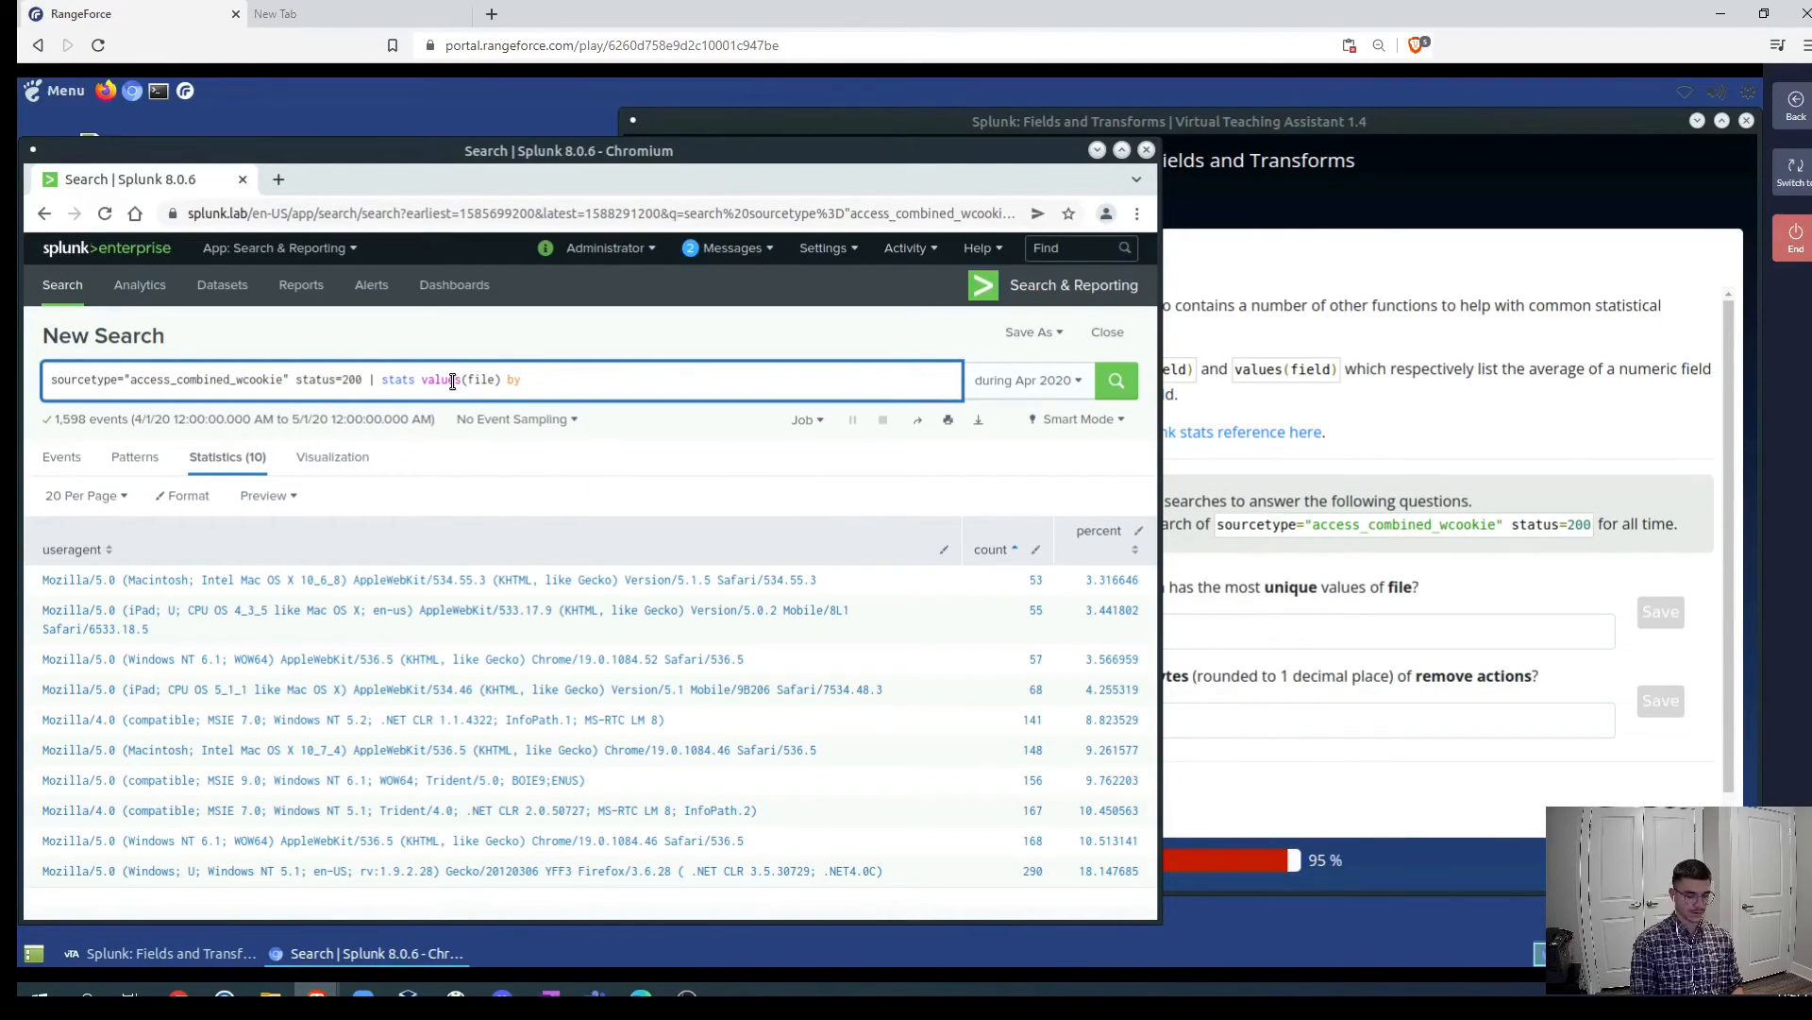
text(refree)
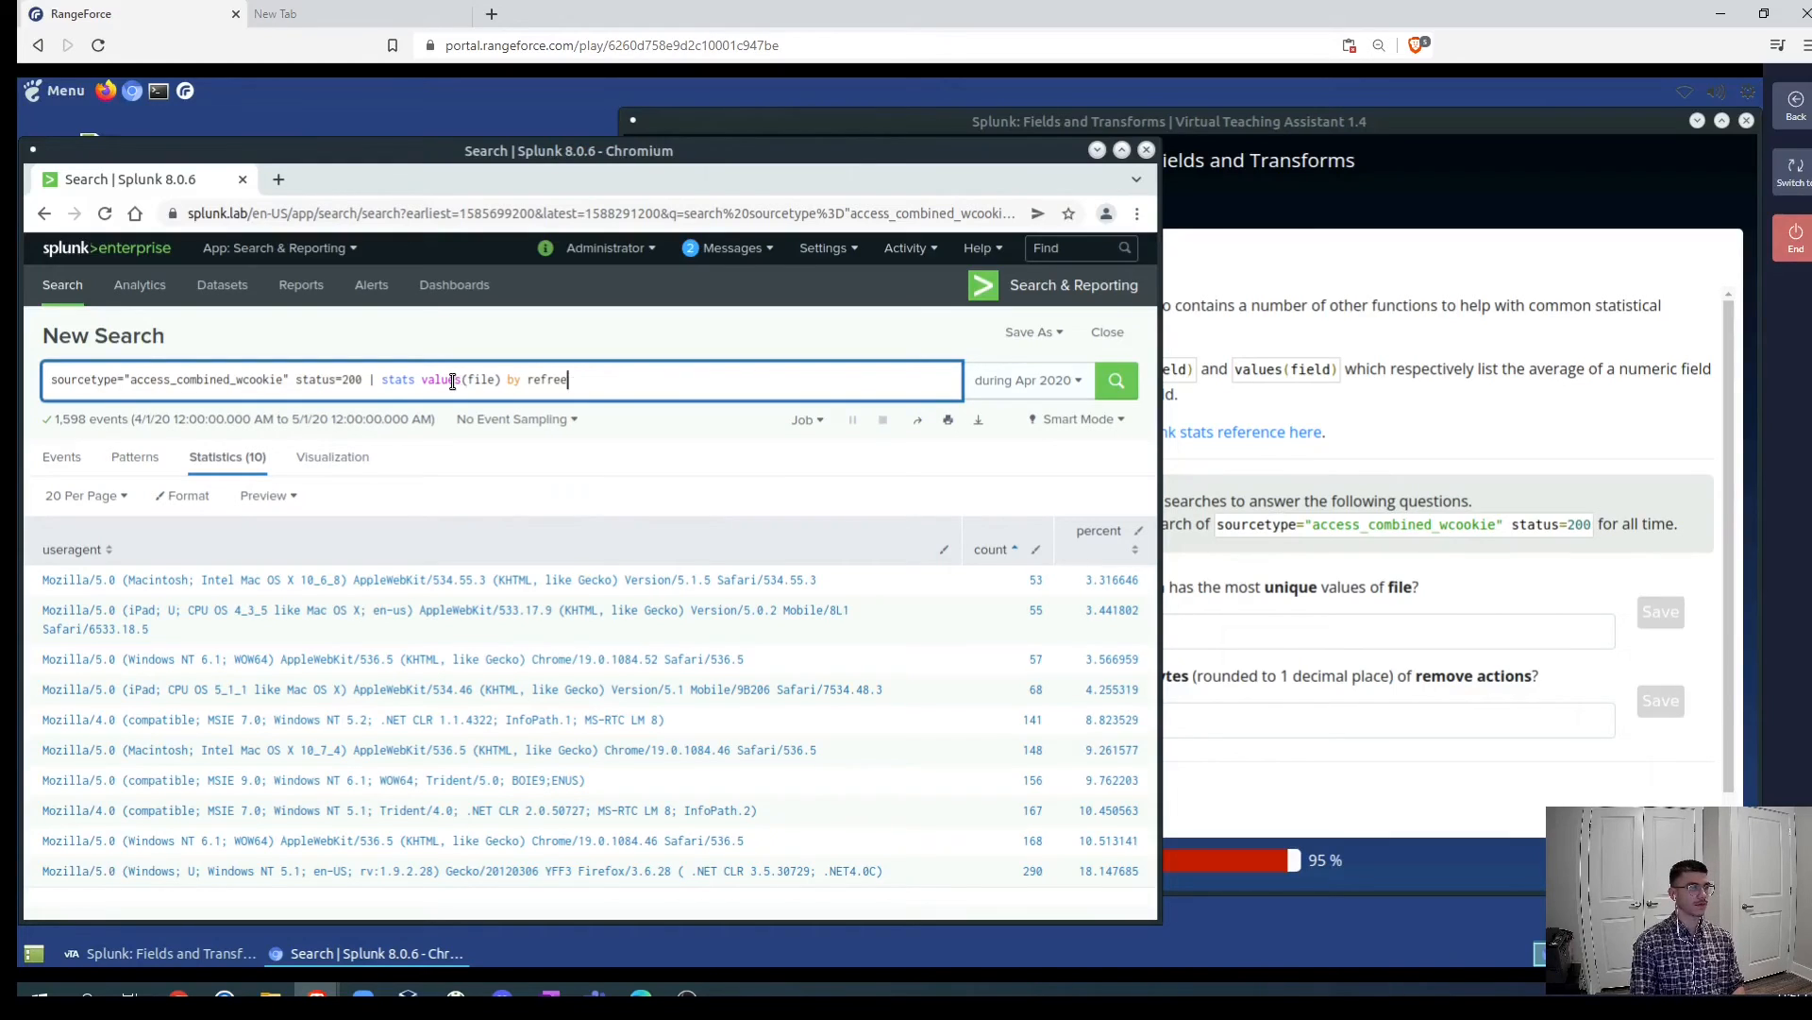
key(BackSpace)
text(rer)
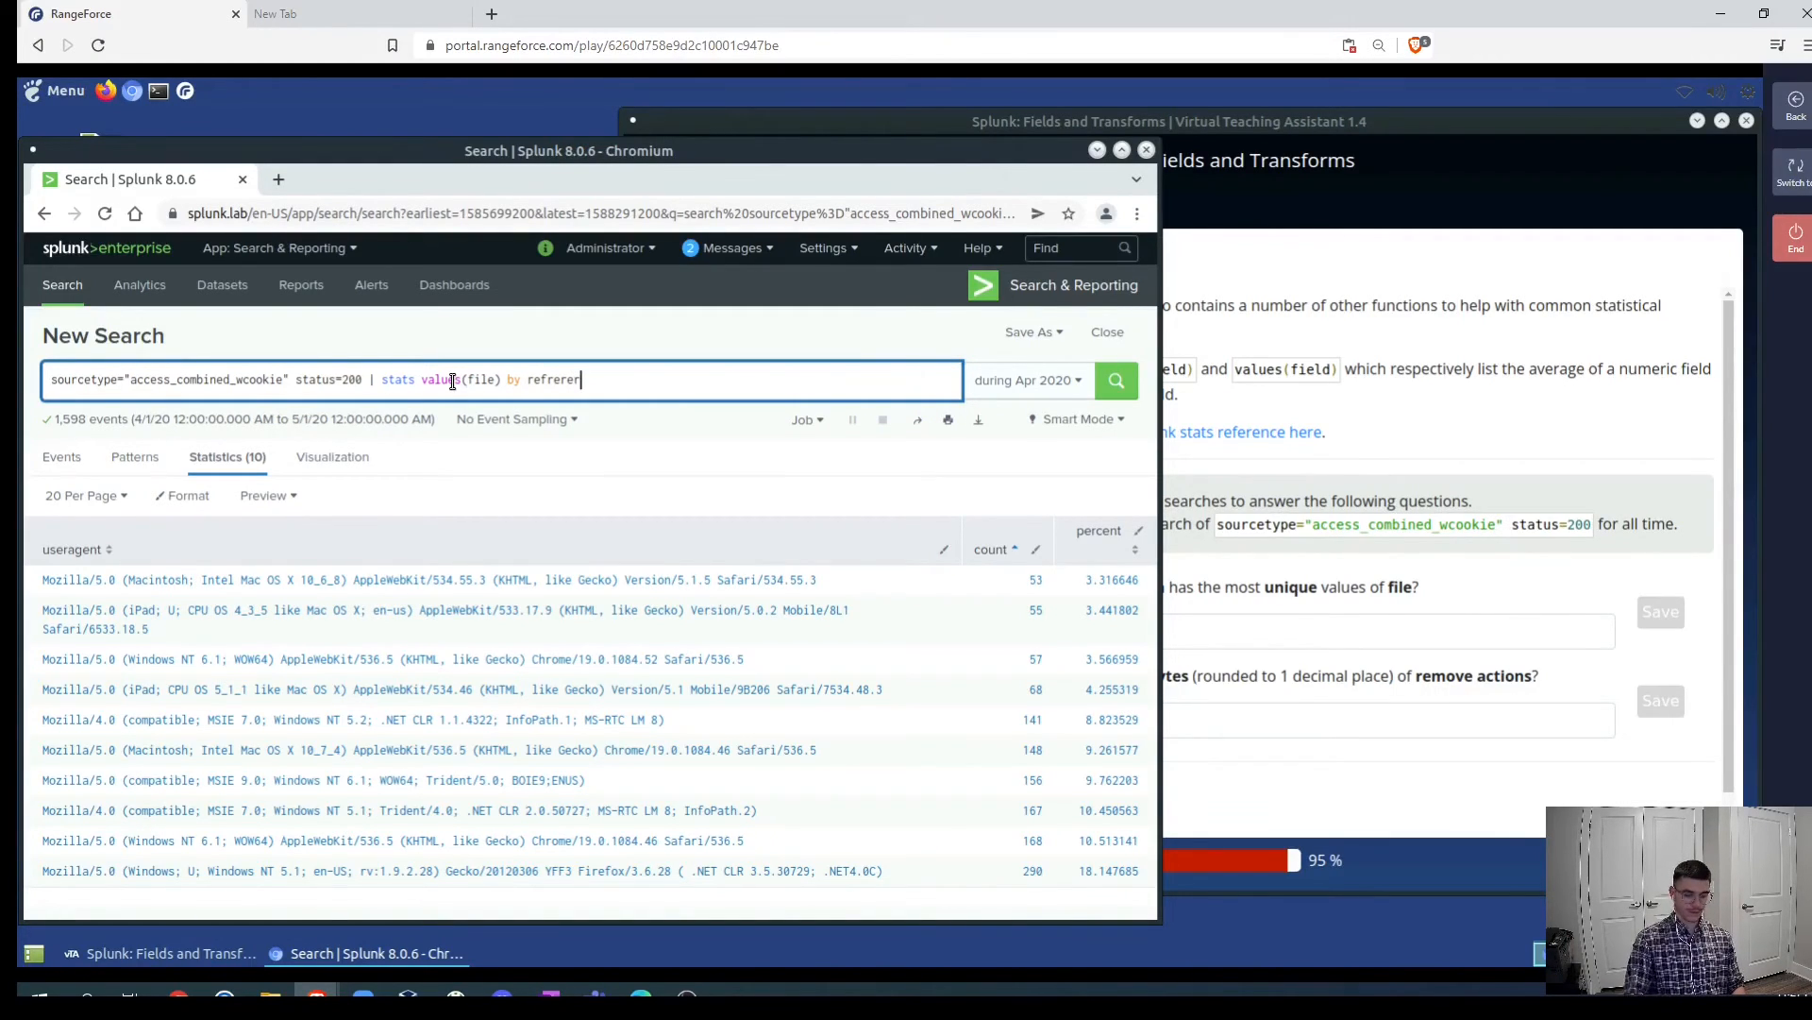
text(rer_dom)
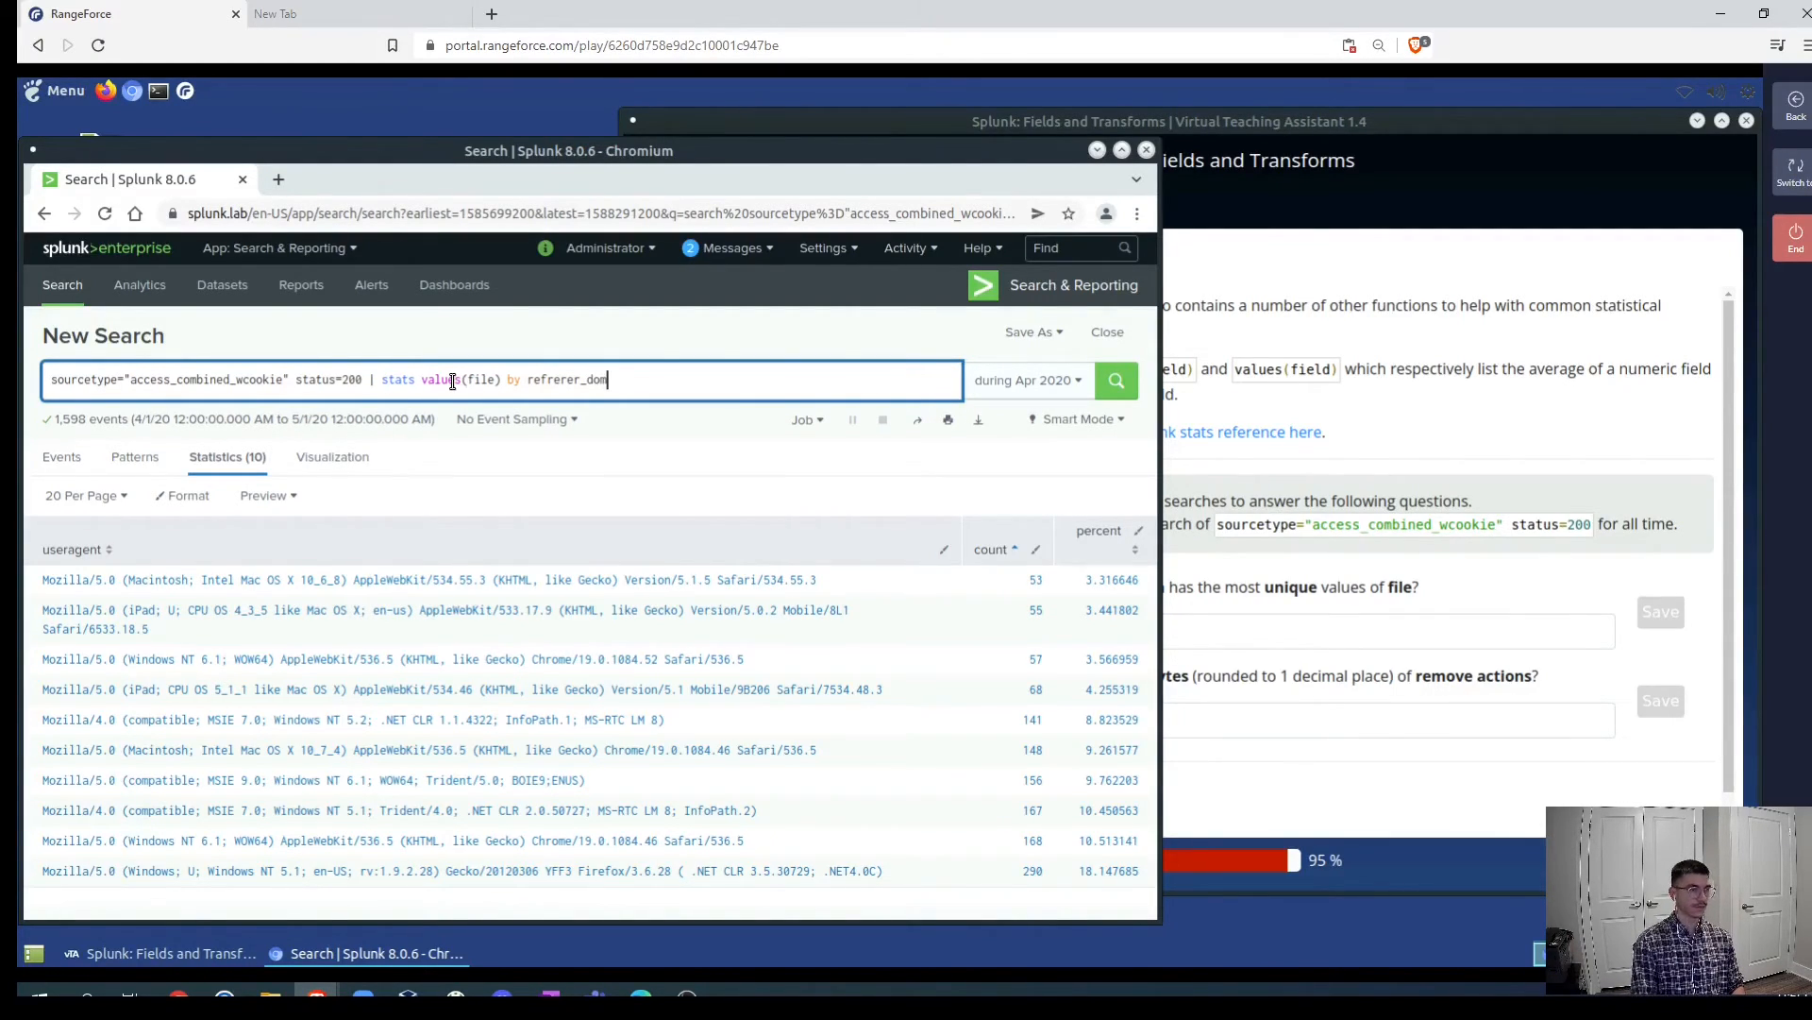
key(BackSpace)
text(omain)
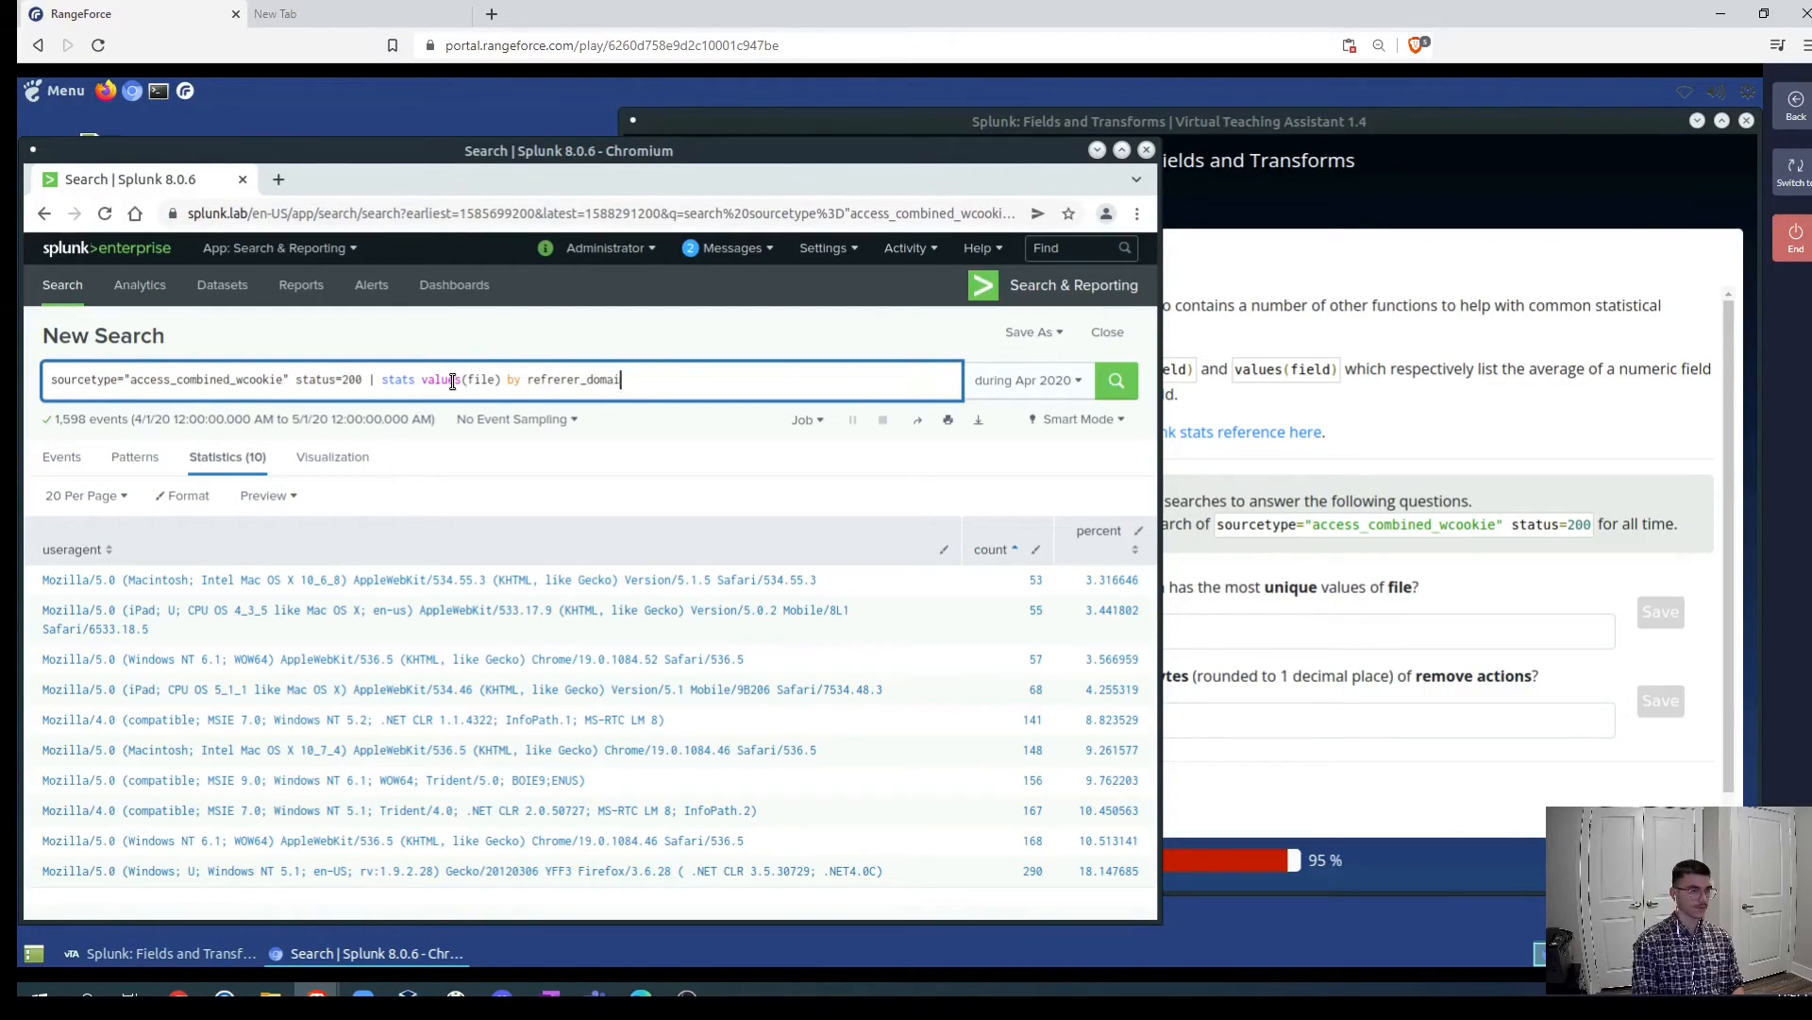
key(Return)
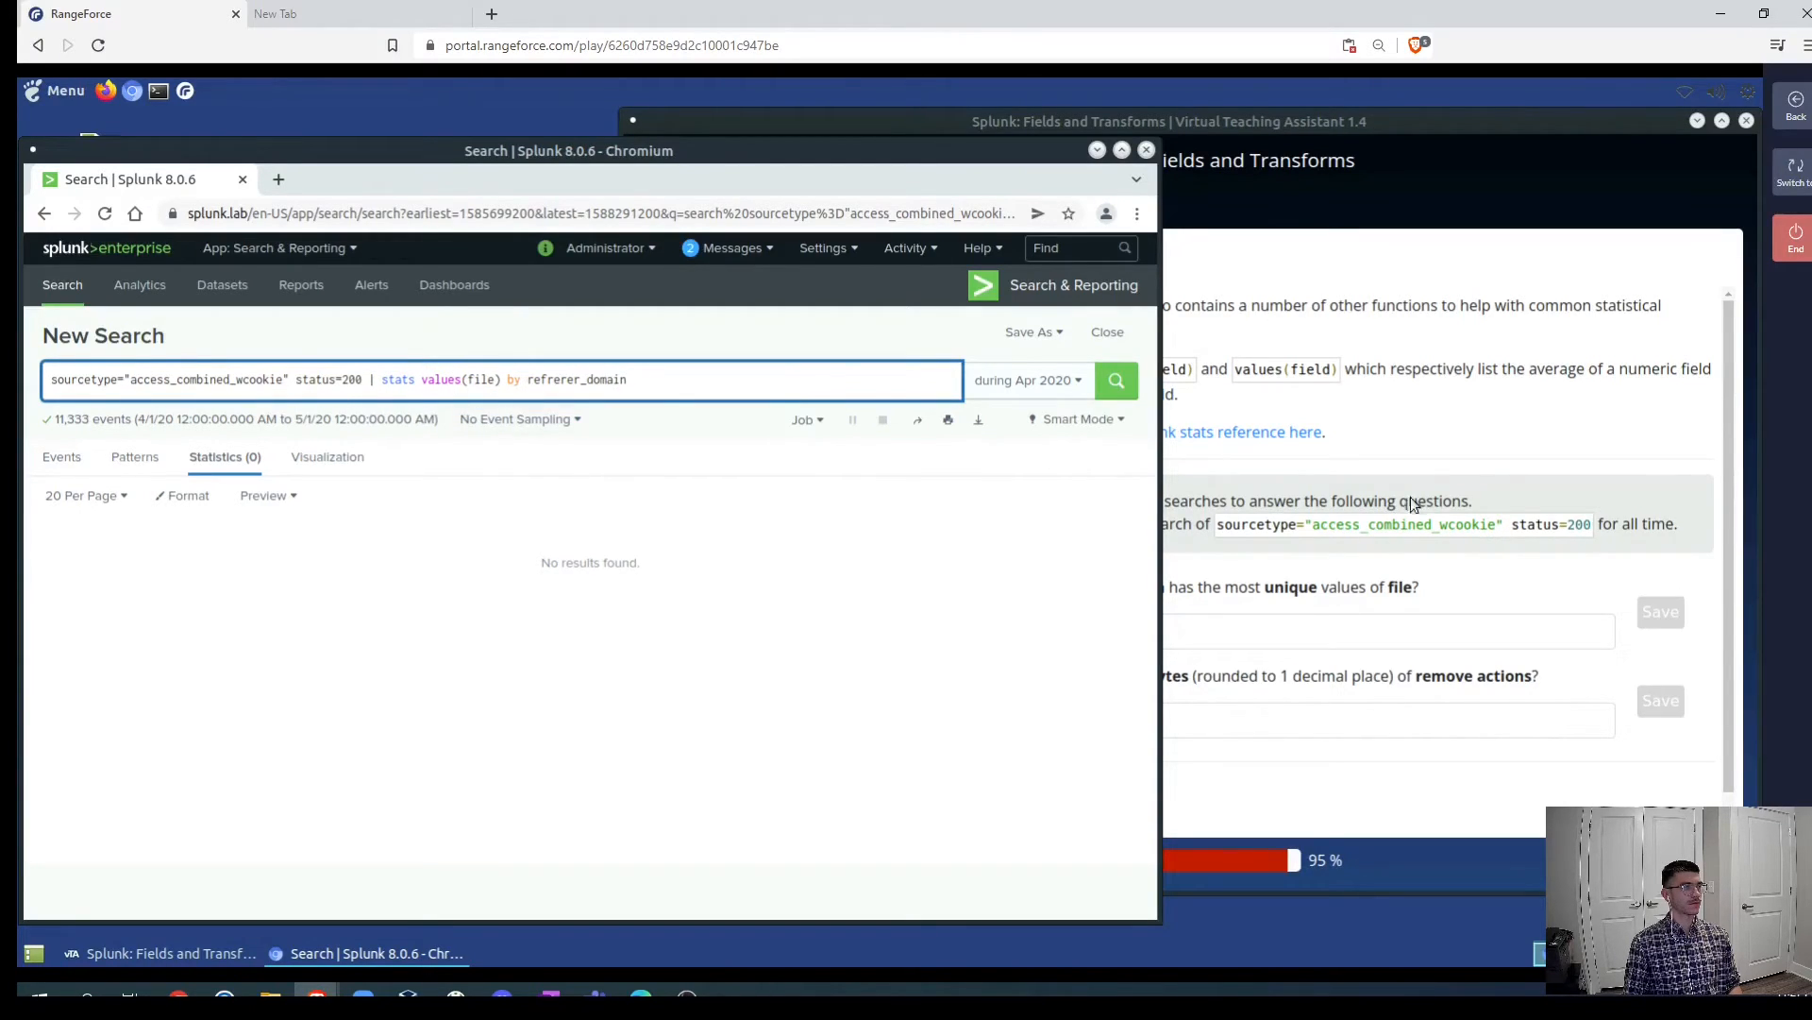
- Correct the grouping field's spelling to referer_domain and rerun the search
click(1481, 587)
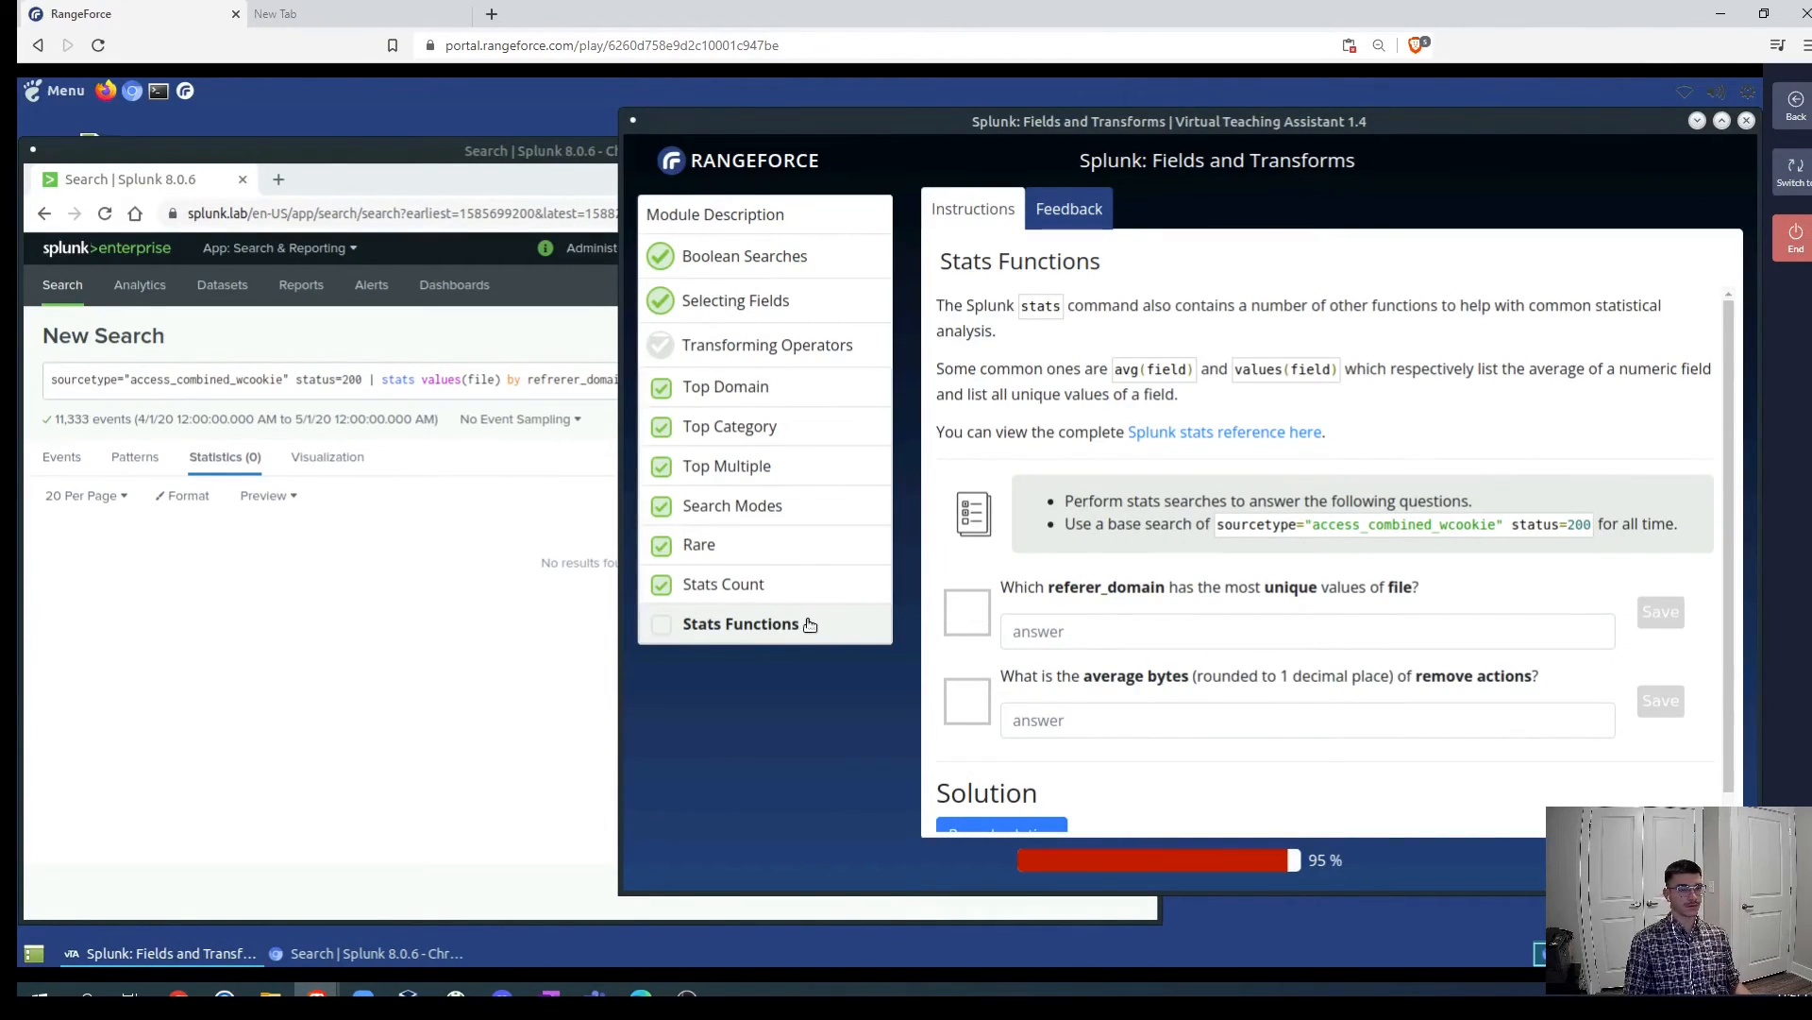
click(467, 668)
click(553, 379)
key(Delete)
click(1115, 383)
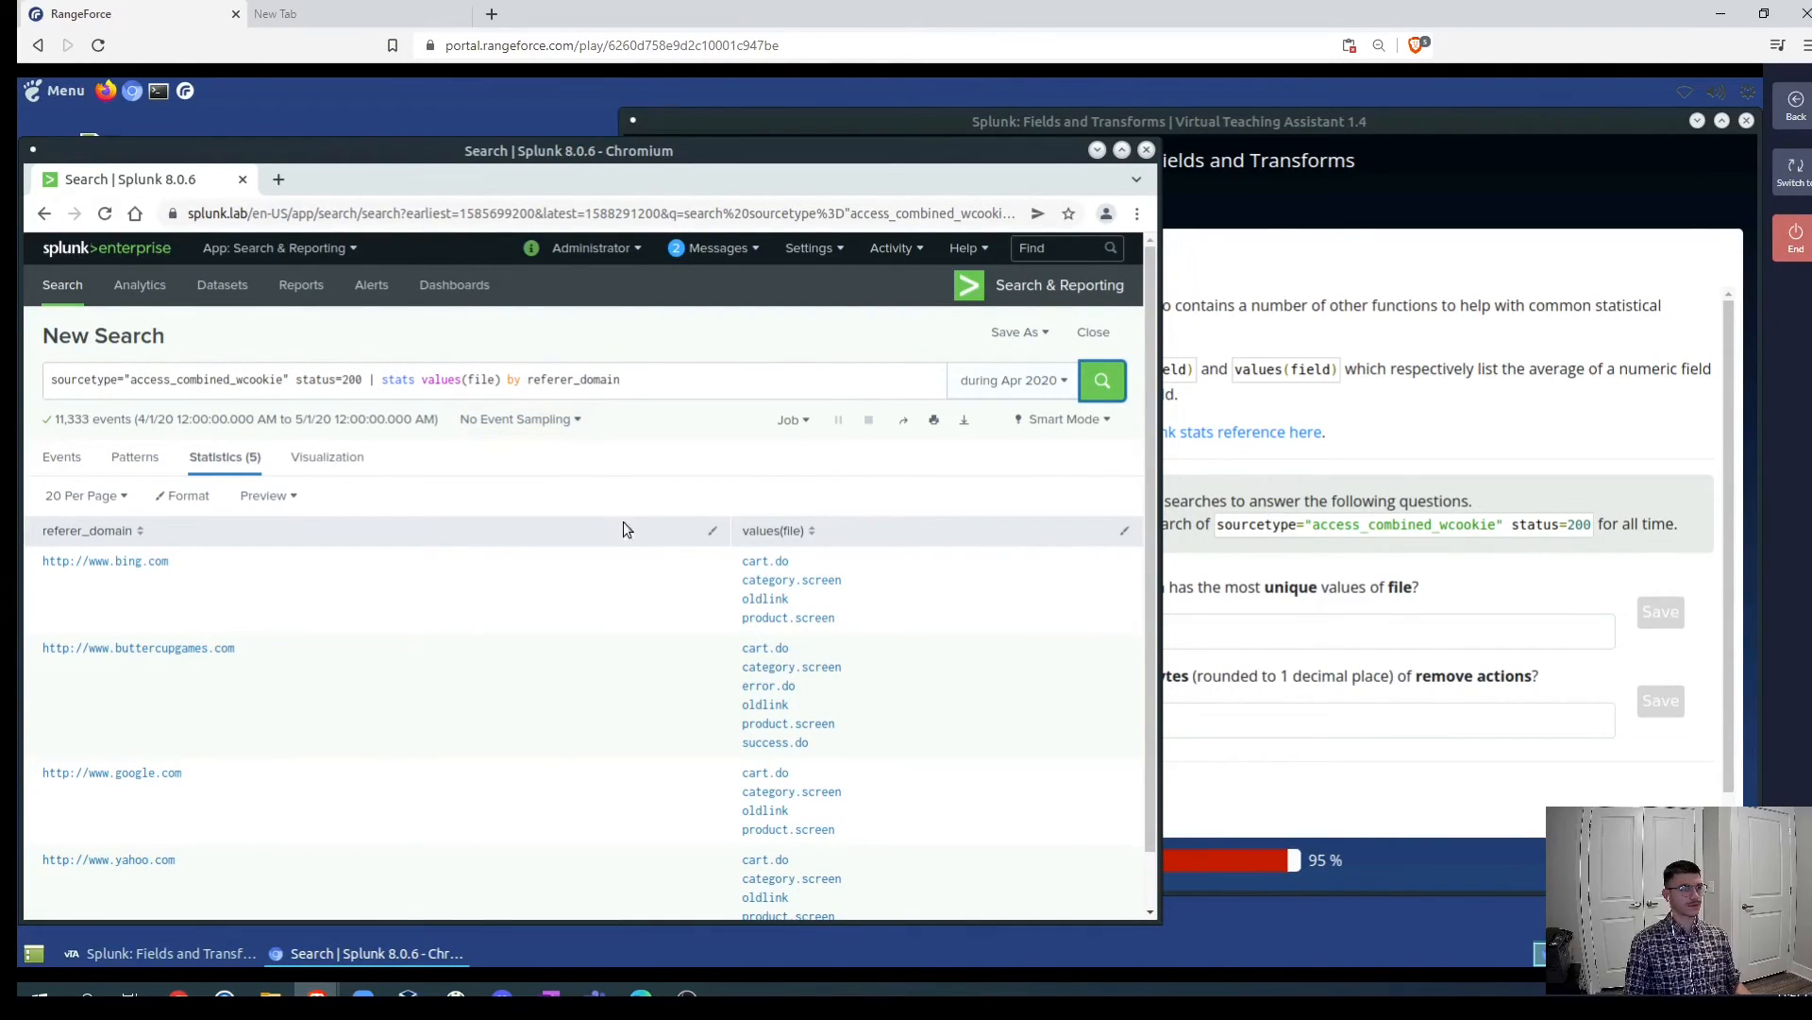
scroll(533, 627, down, 1)
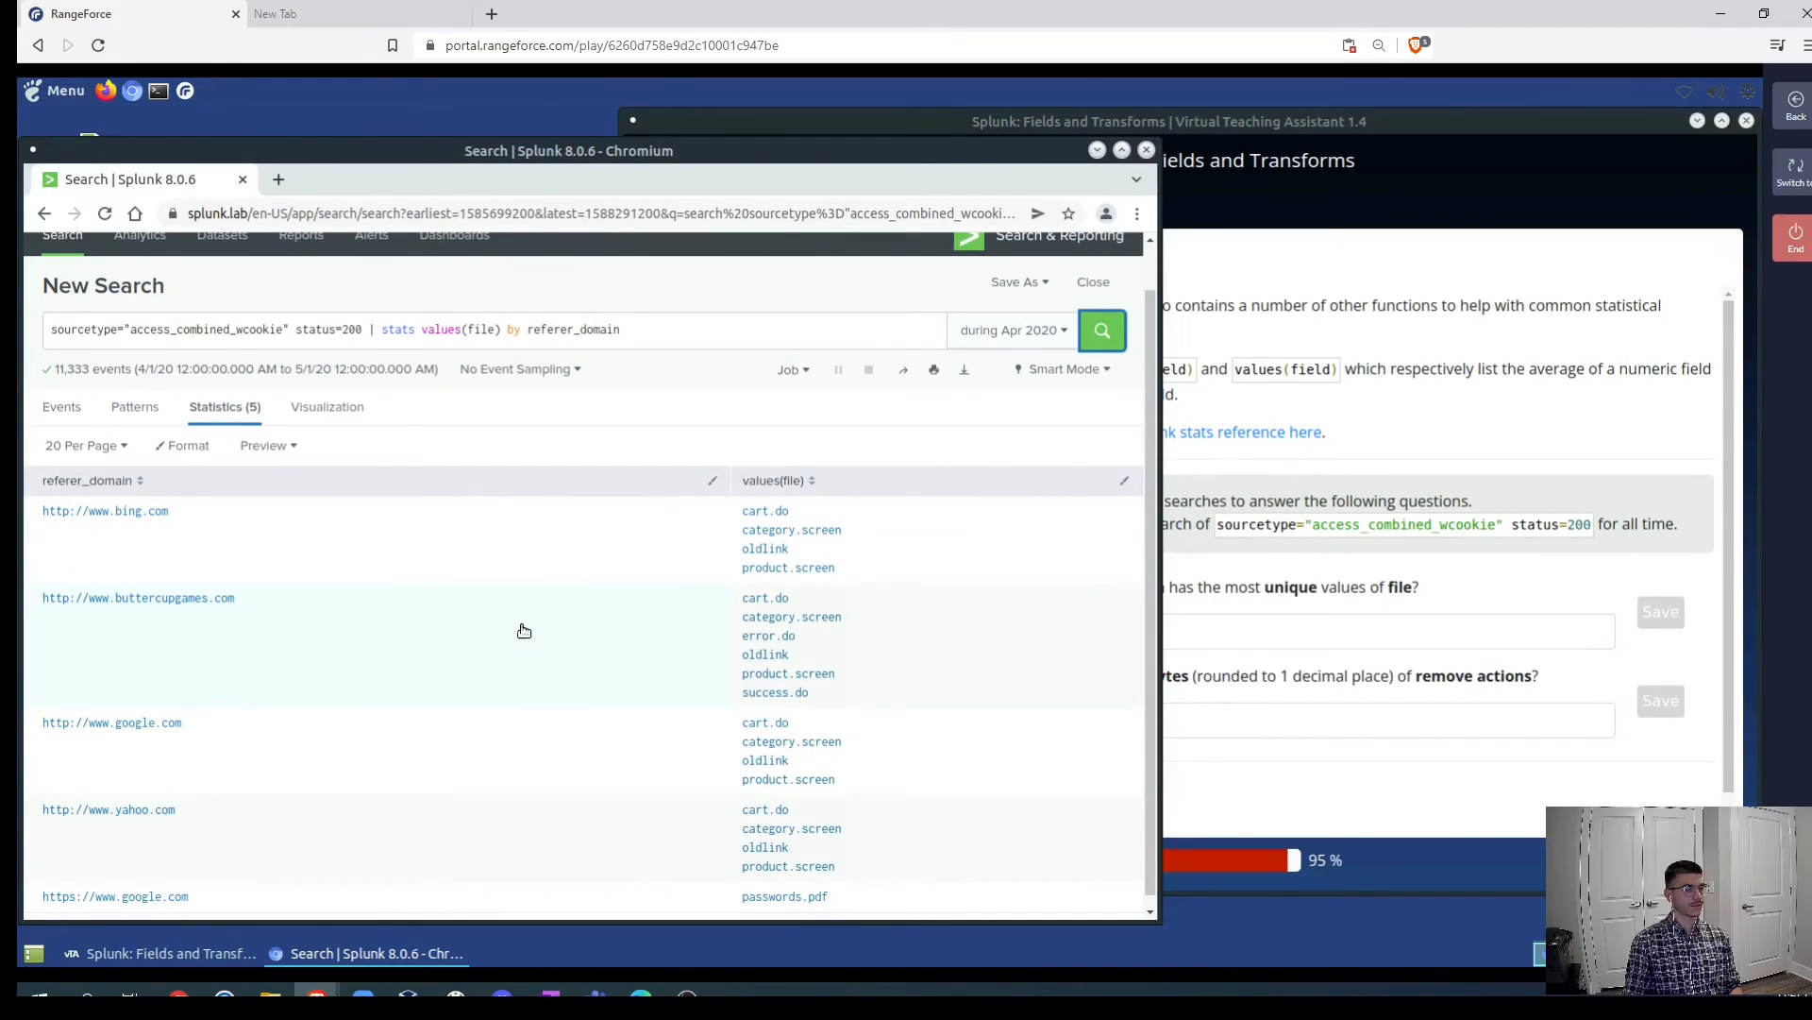
scroll(524, 631, down, 1)
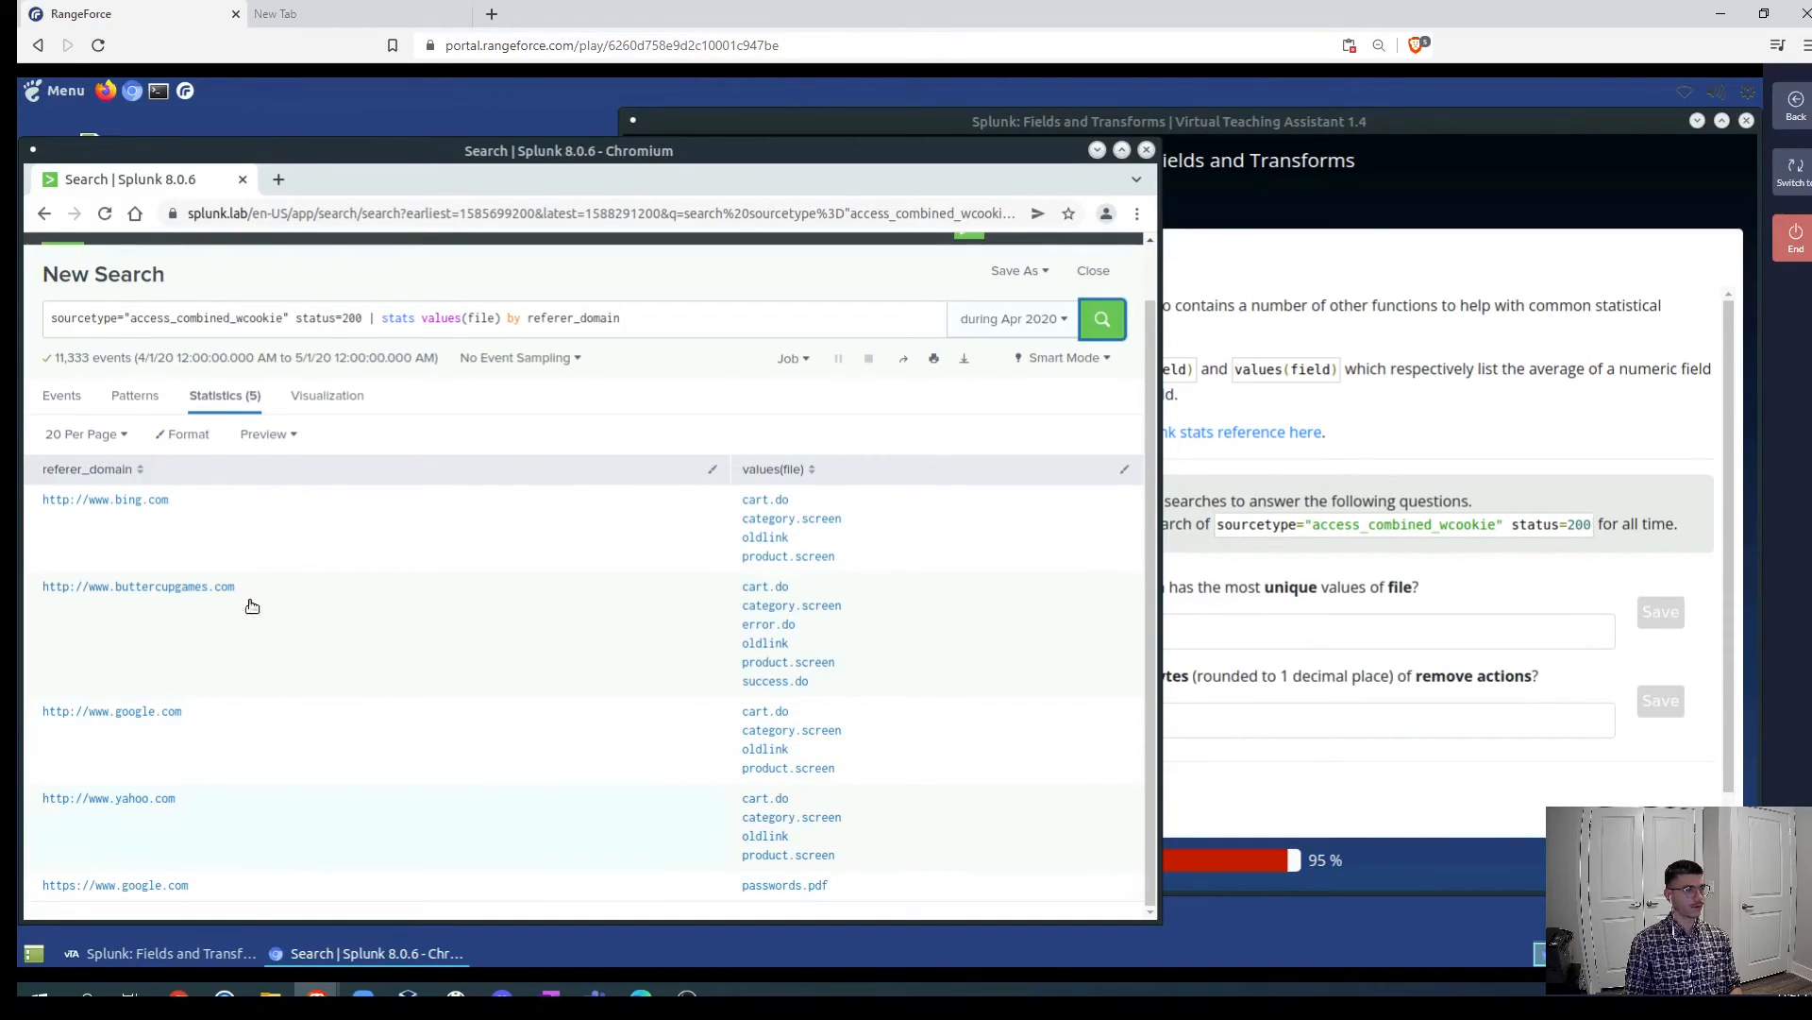
drag(238, 589, 56, 596)
click(1203, 619)
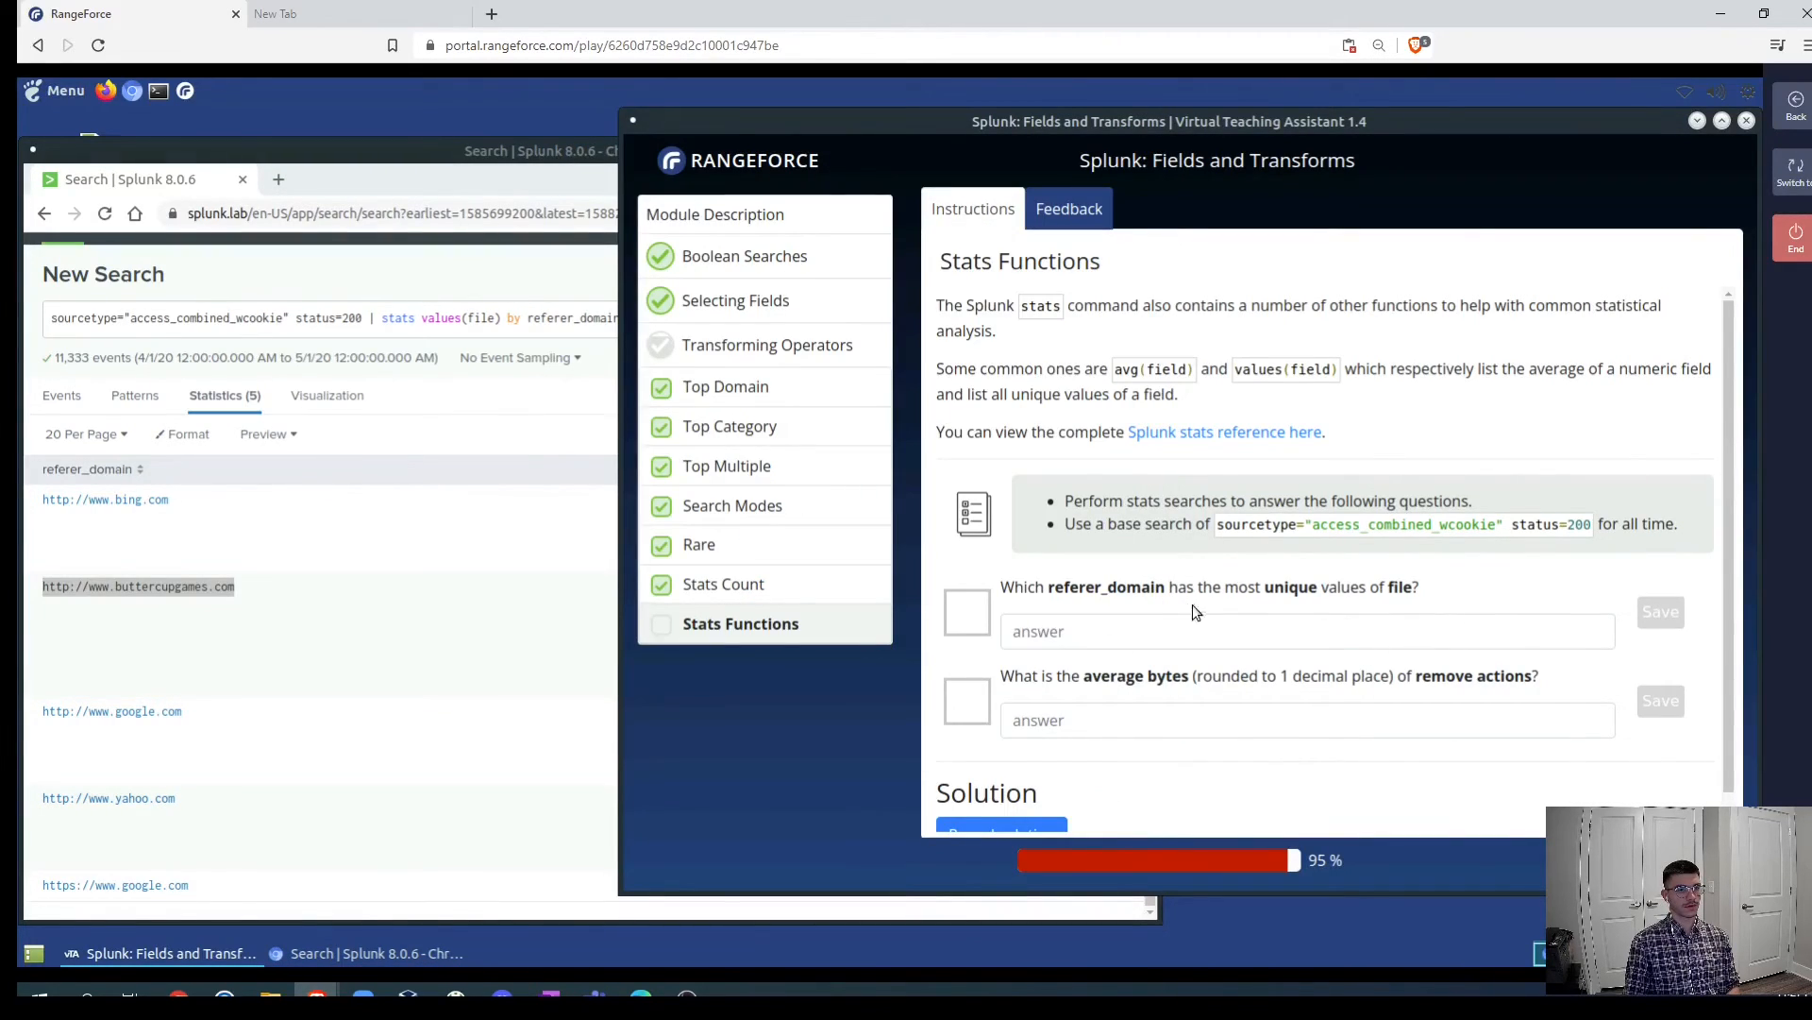
- Set the search's time range to All time, as the exercise instructions require
drag(1630, 524, 1680, 525)
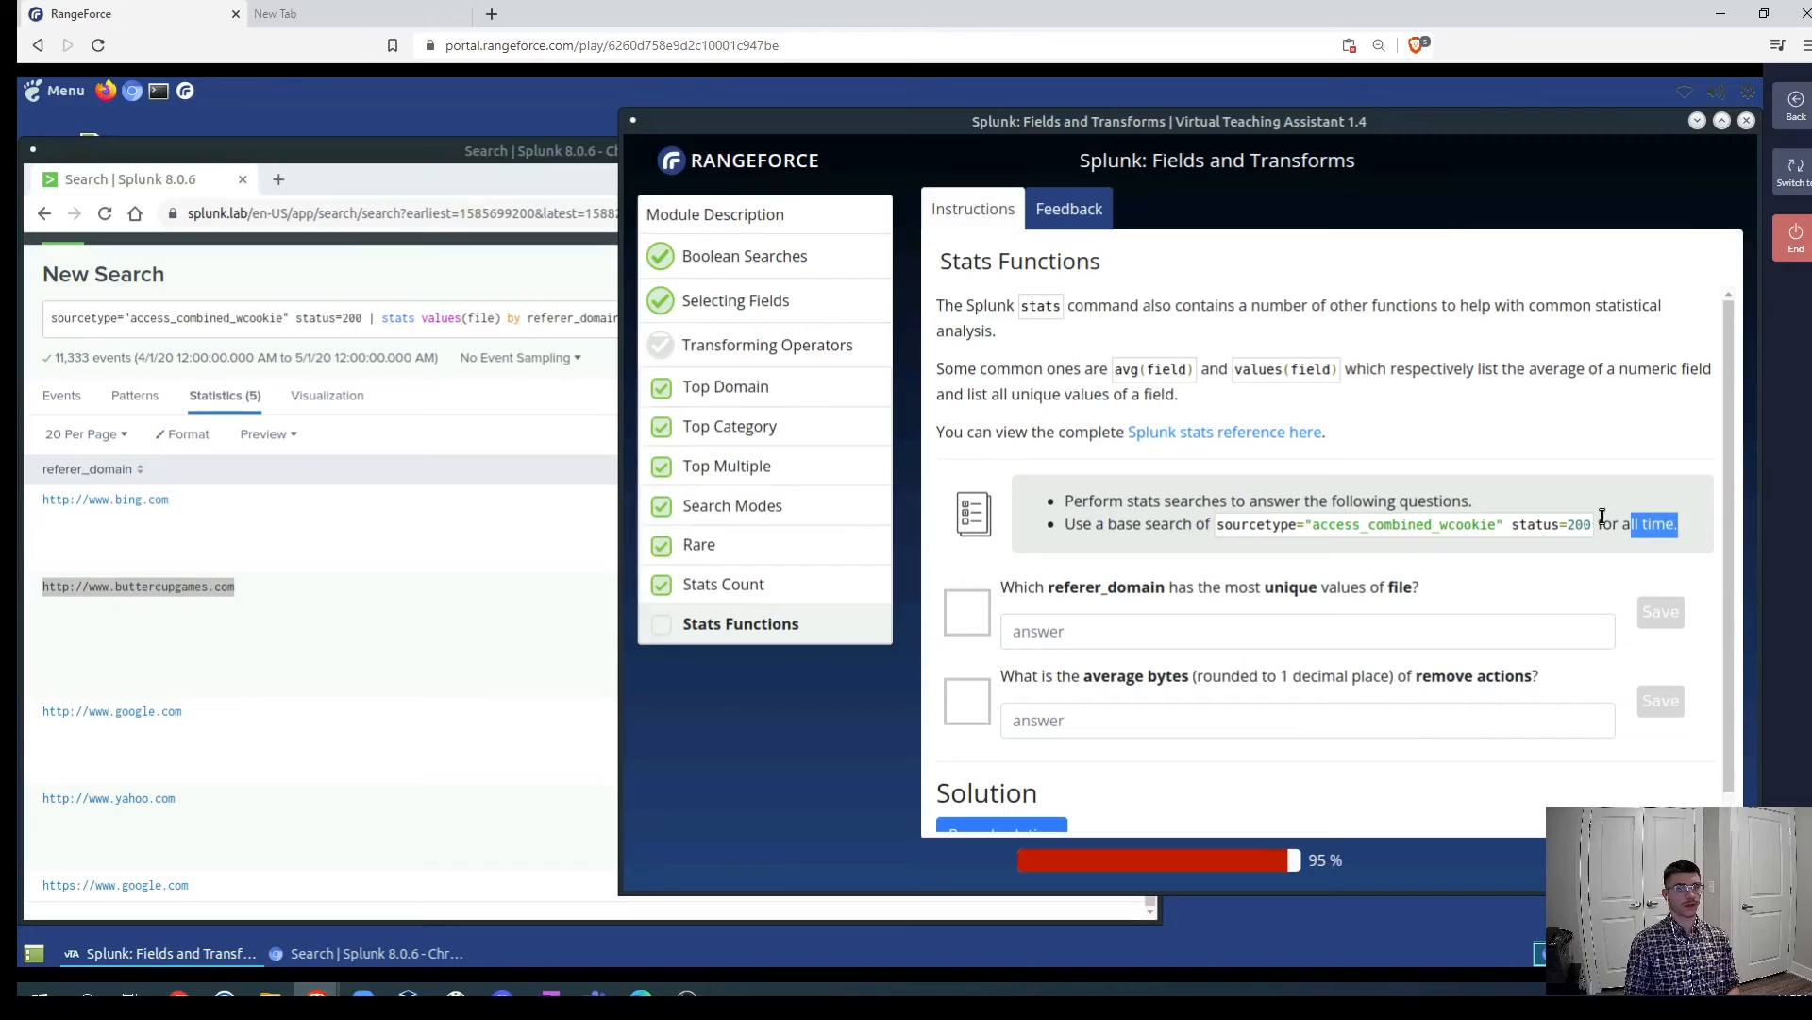
click(519, 271)
click(1011, 320)
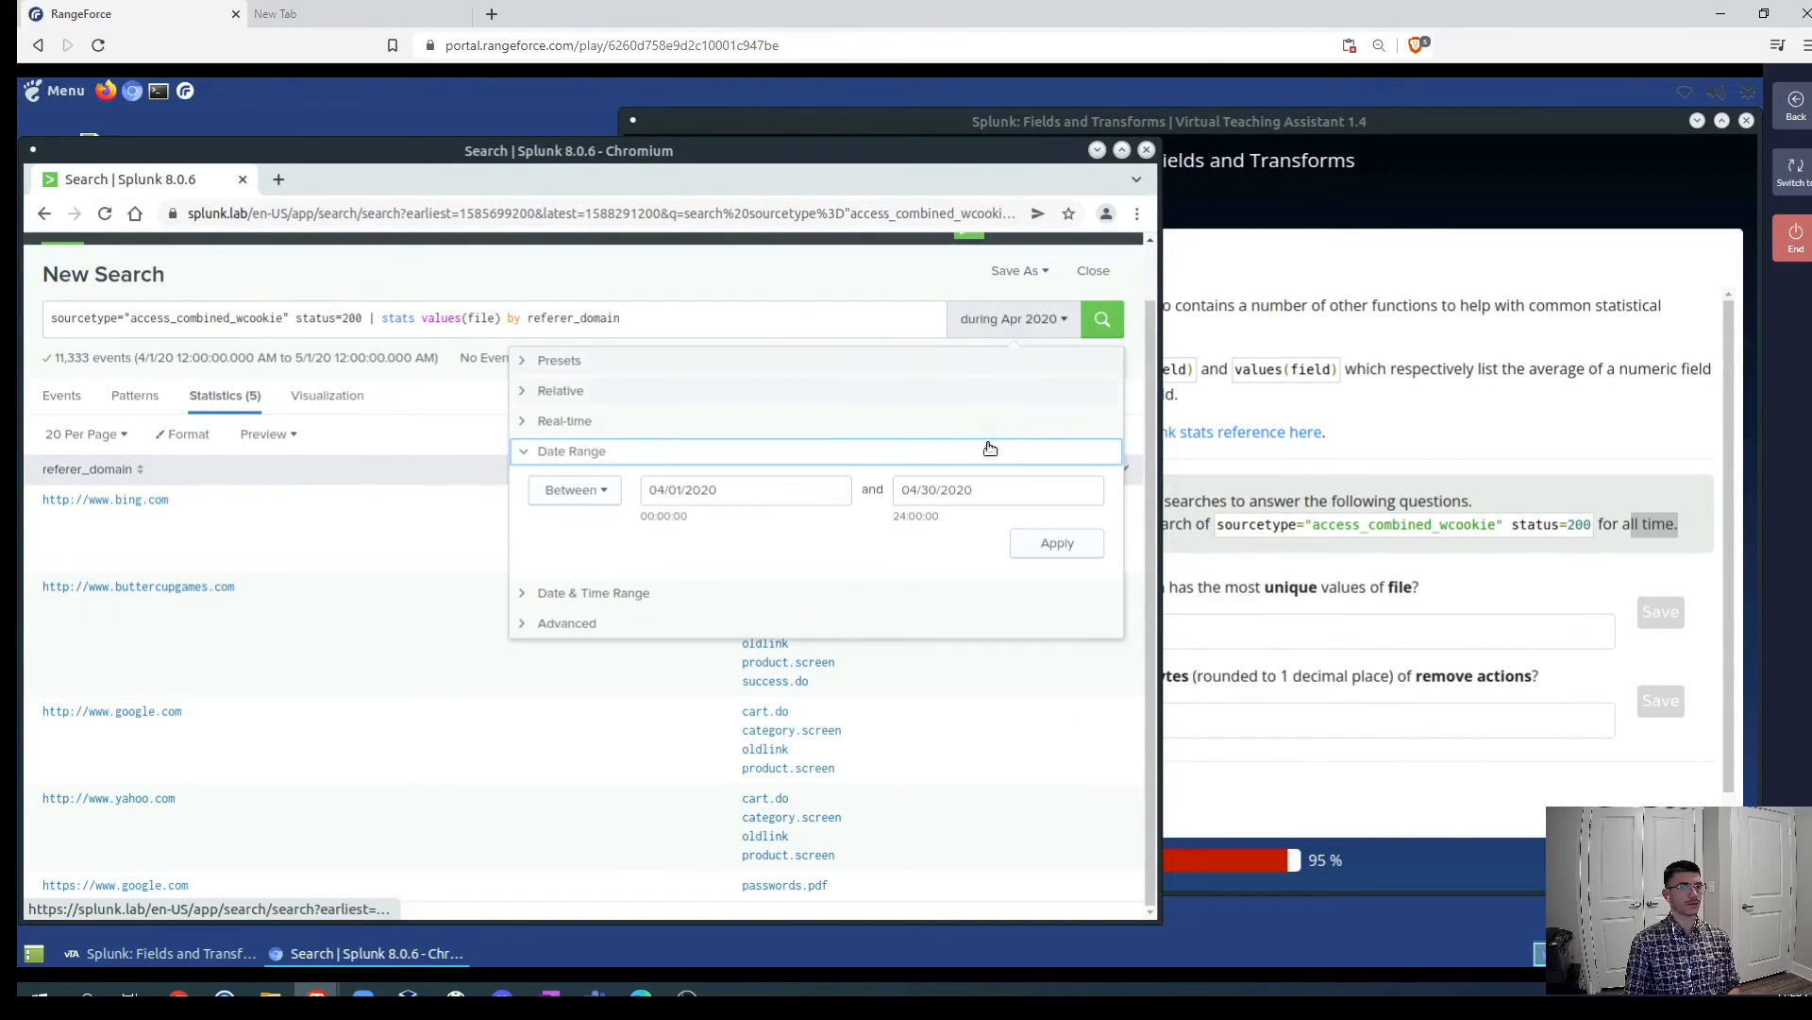
click(559, 362)
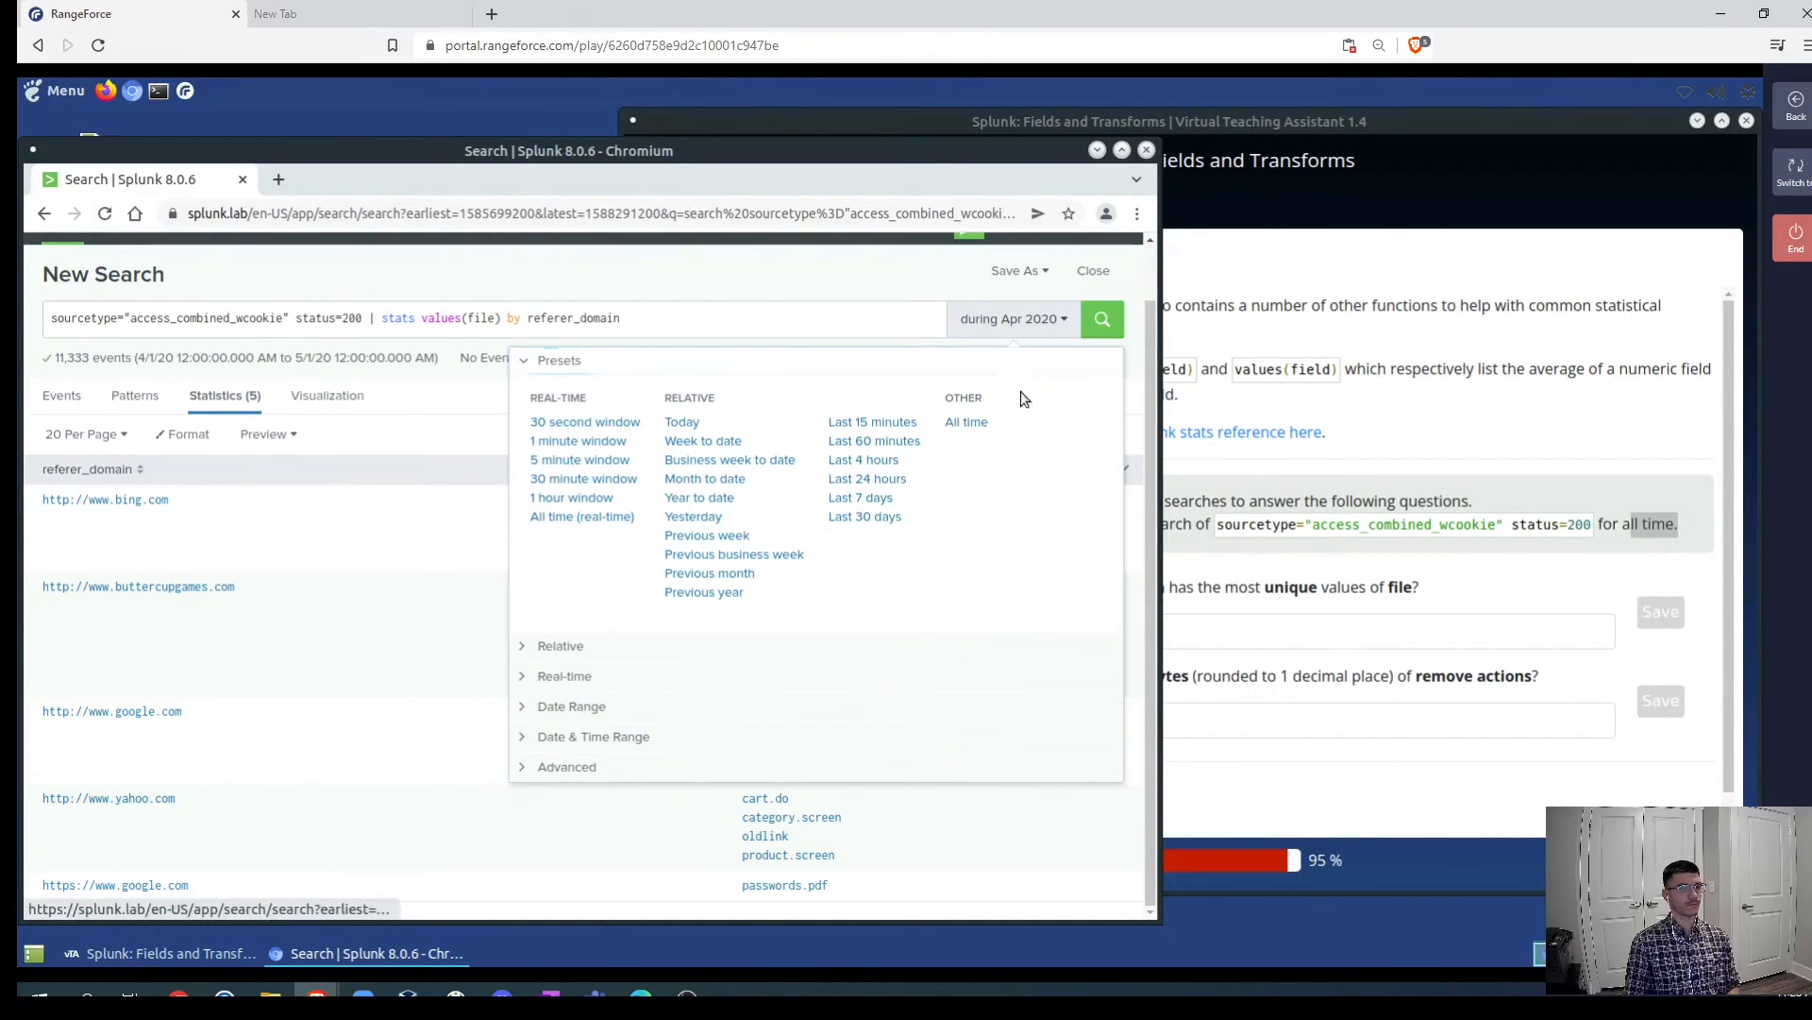
click(989, 419)
click(1062, 385)
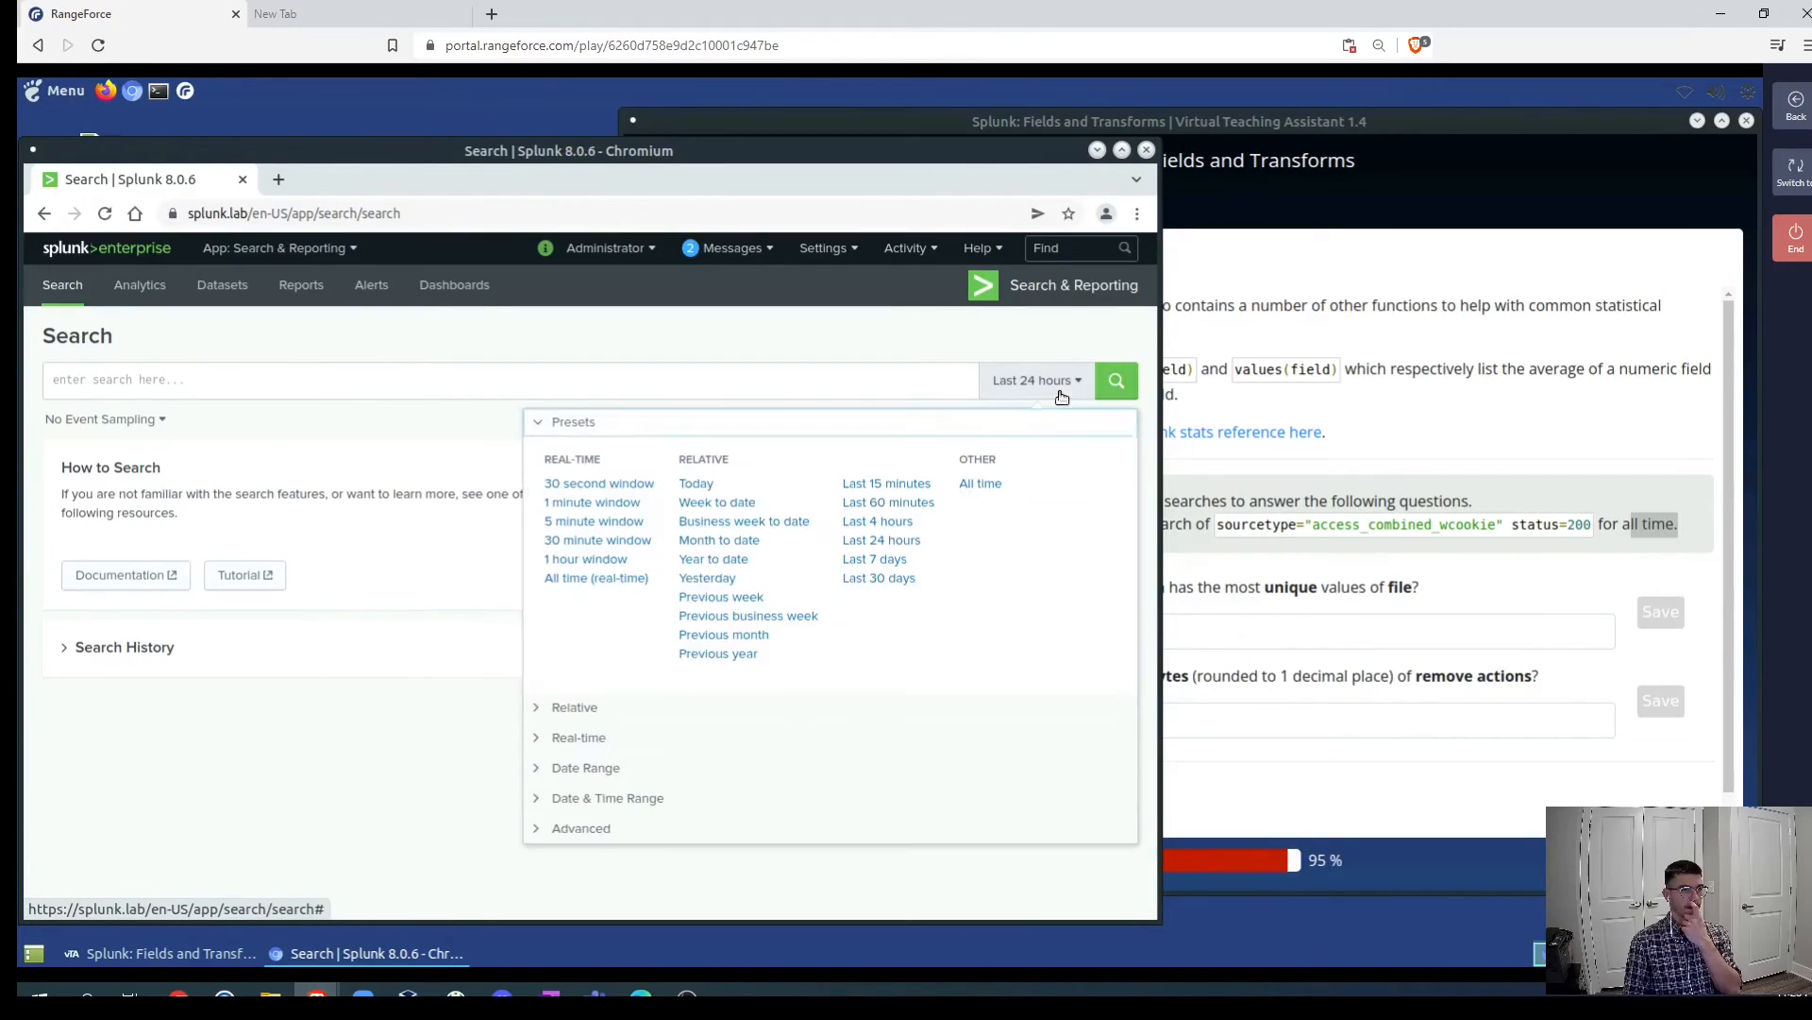
click(972, 484)
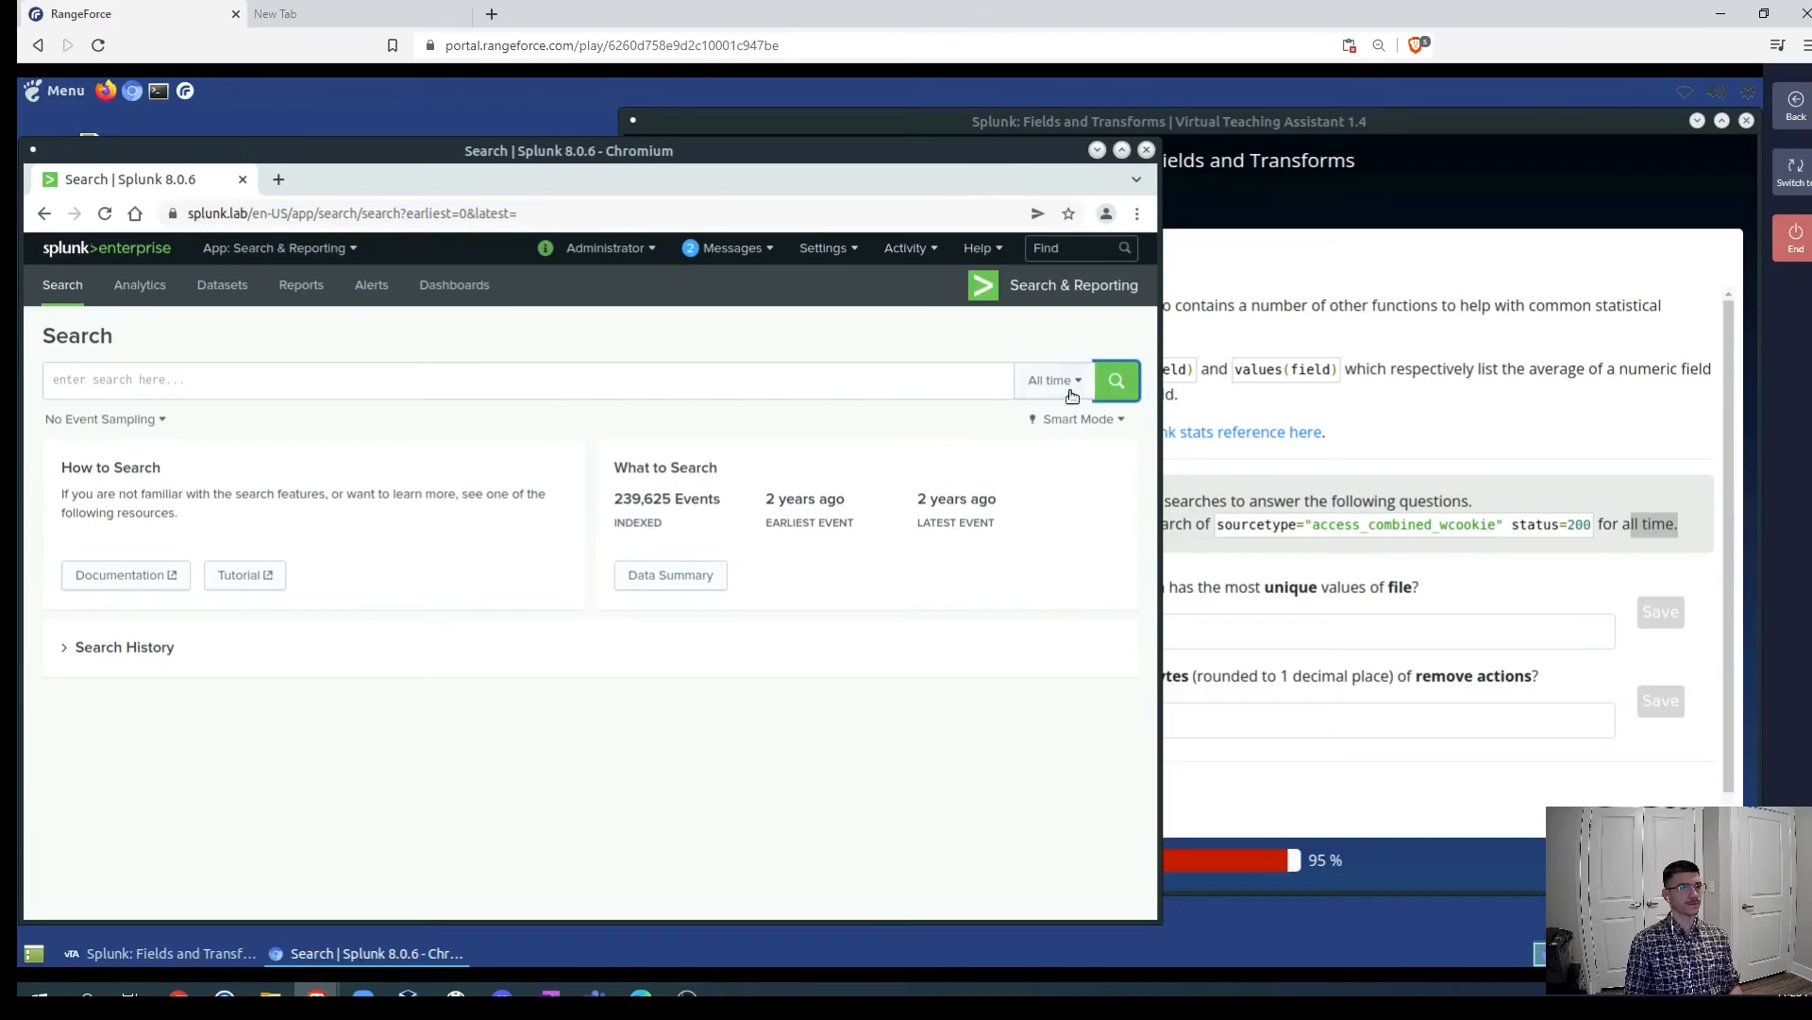
- Copy the base search sourcetype="access_combined_wcookie" status=200 from the instructions into the empty search field
click(429, 383)
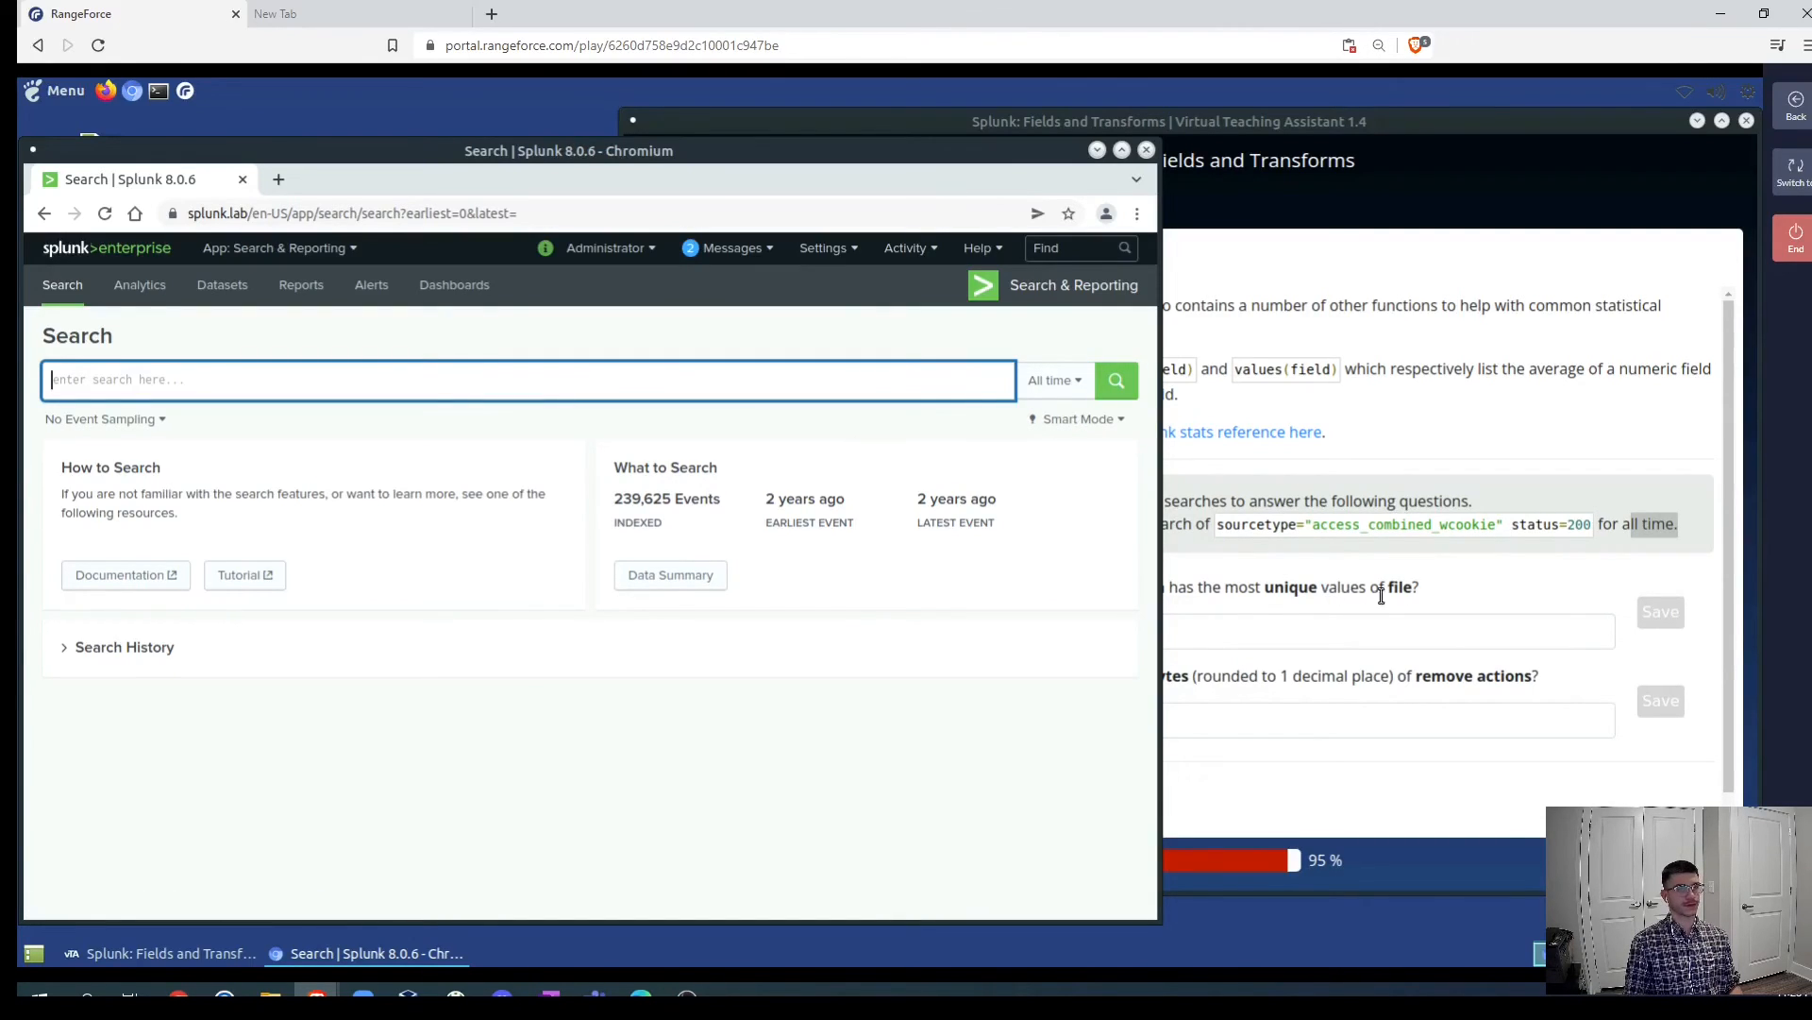
drag(1224, 524, 1570, 540)
key(ctrl+c)
click(243, 387)
text(s)
key(ctrl+v)
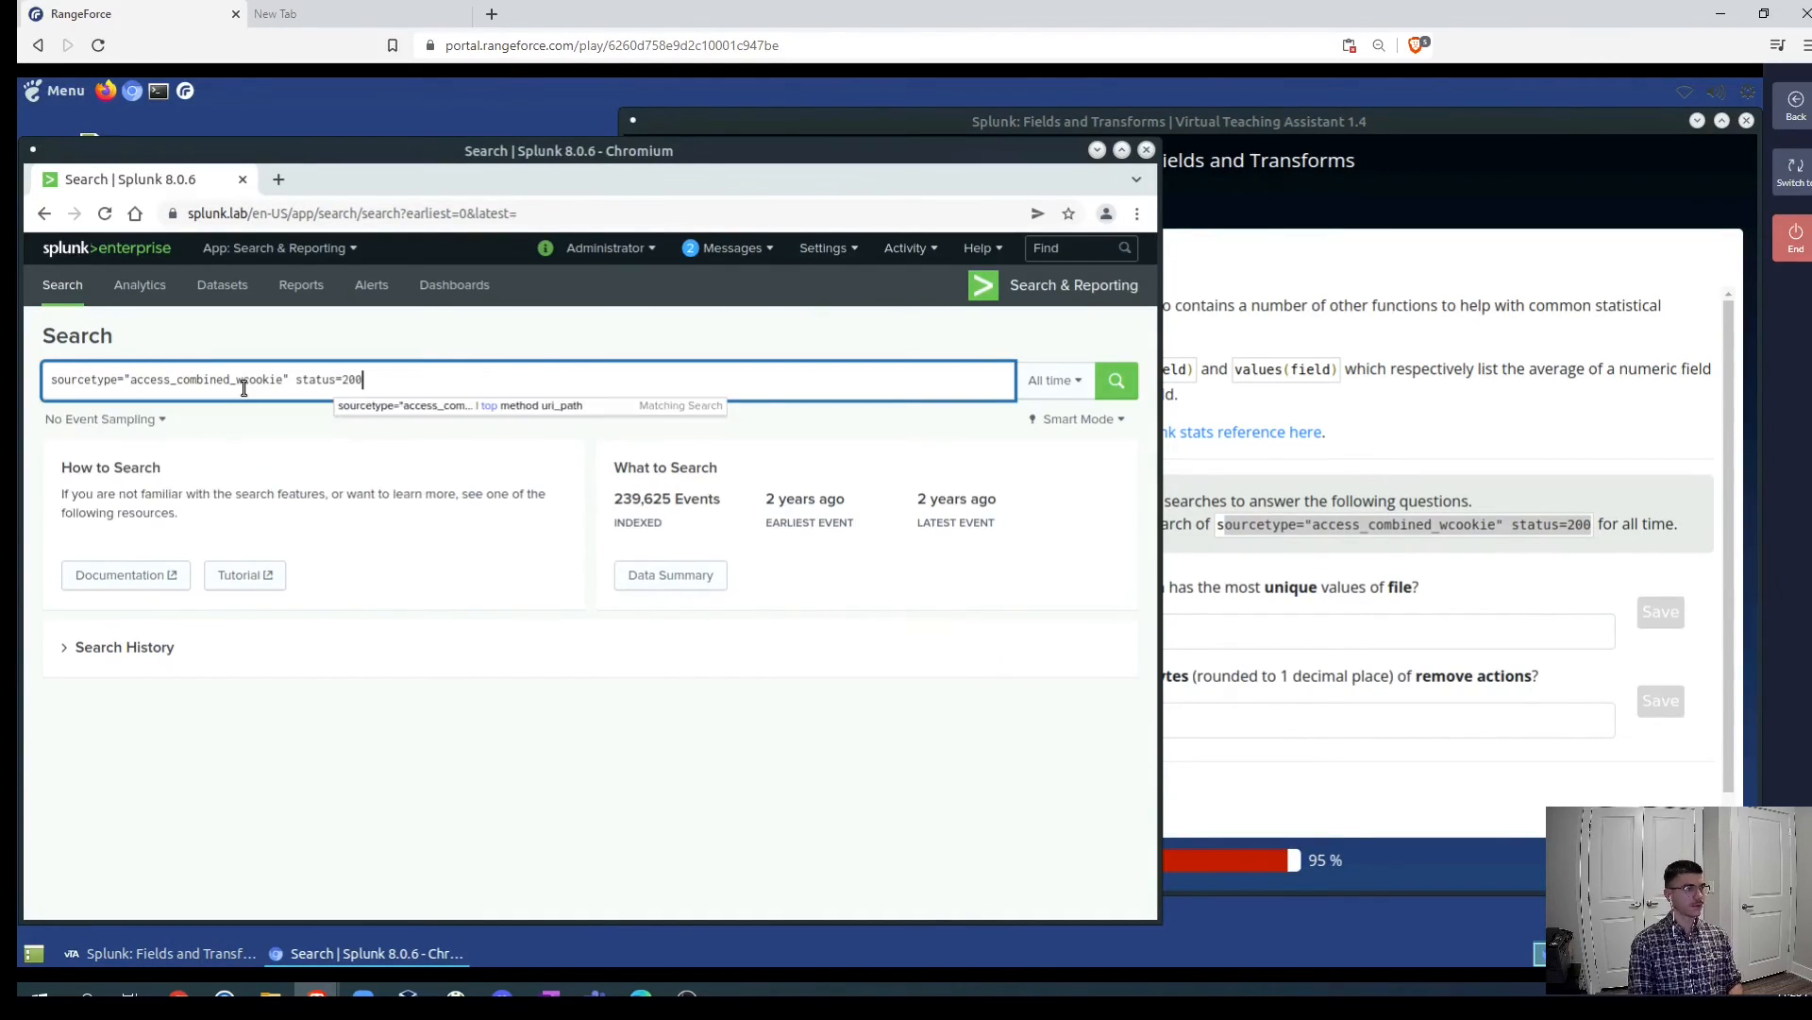
- Append | stats values(file) by referer_domain to the base search and run it
text(| stats)
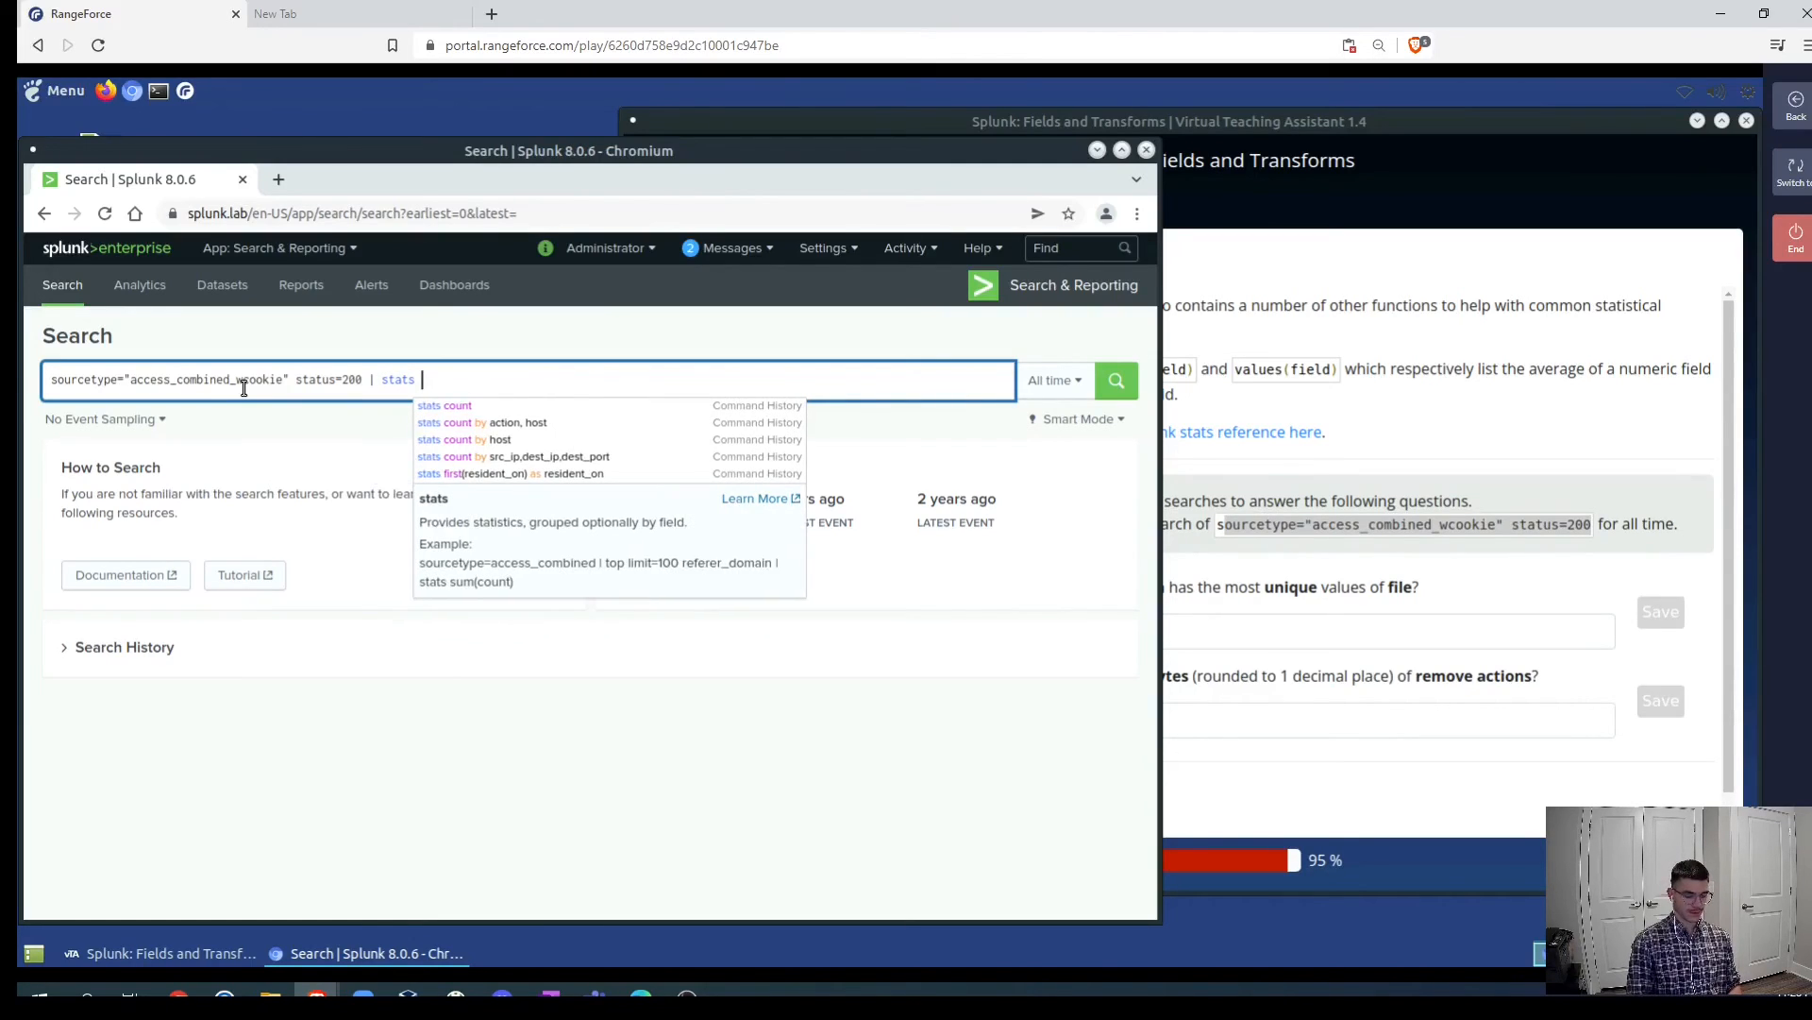
text( vall)
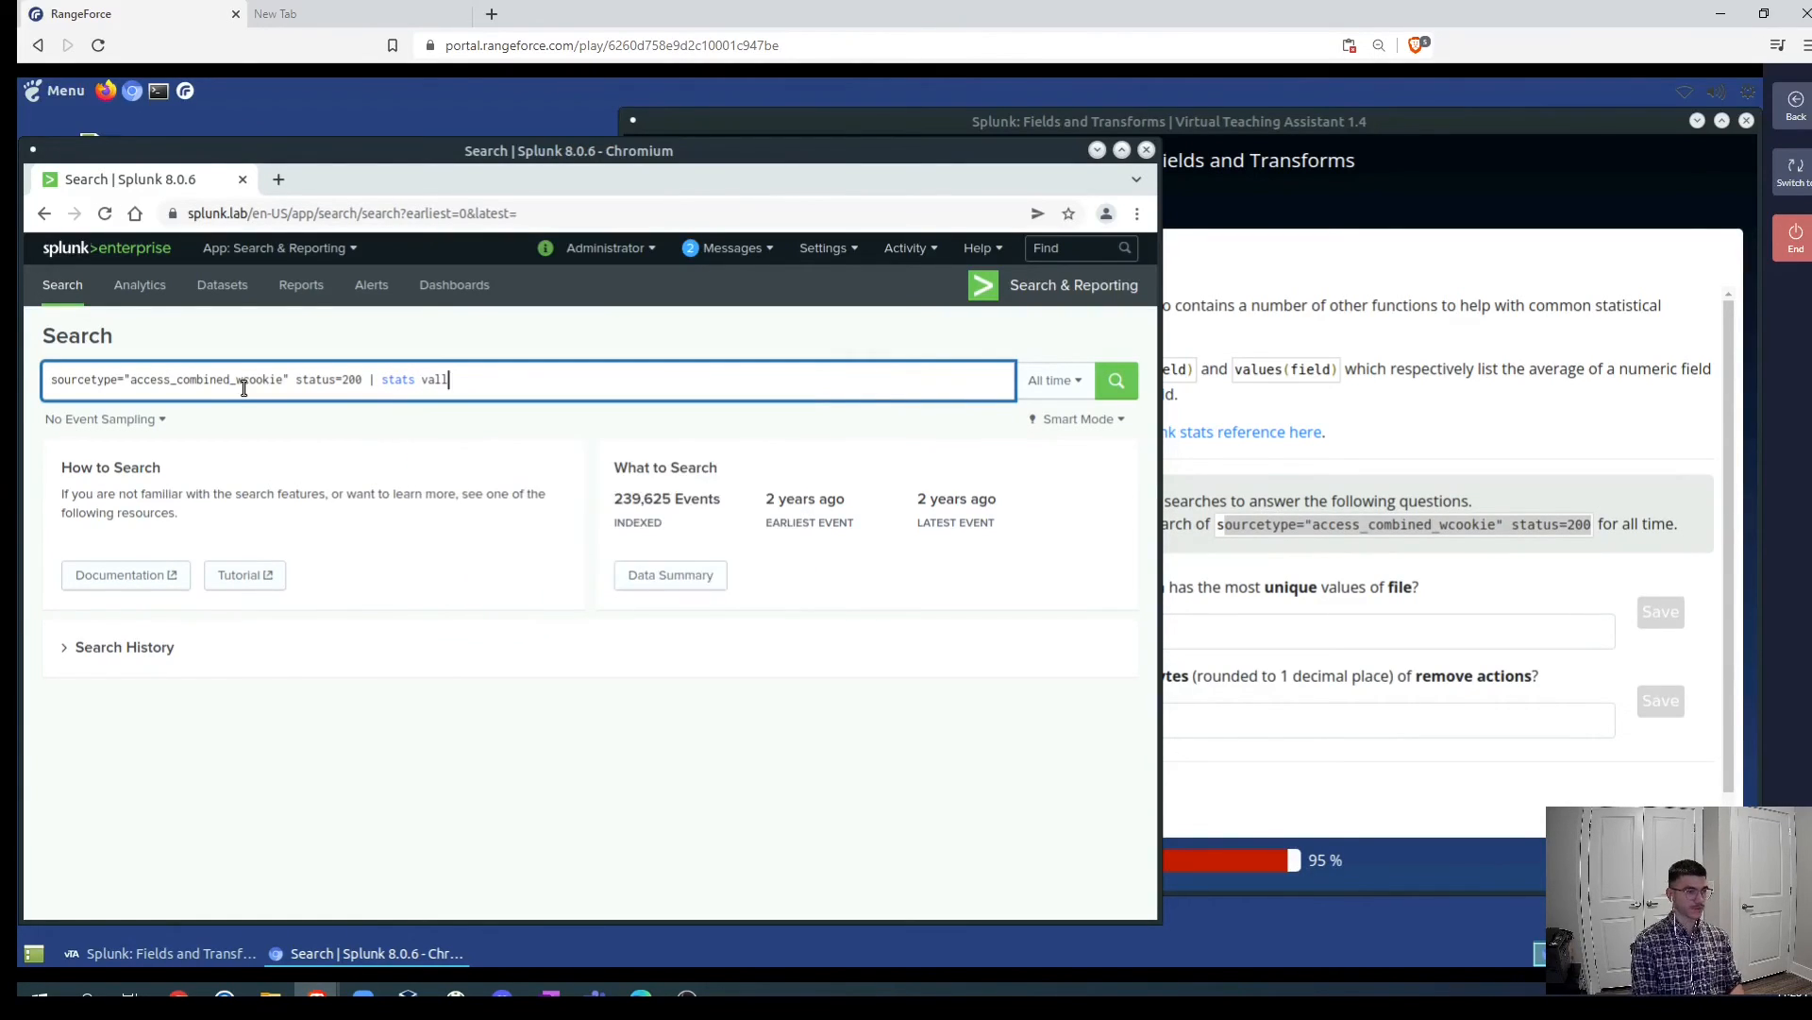
key(BackSpace)
text(ue)
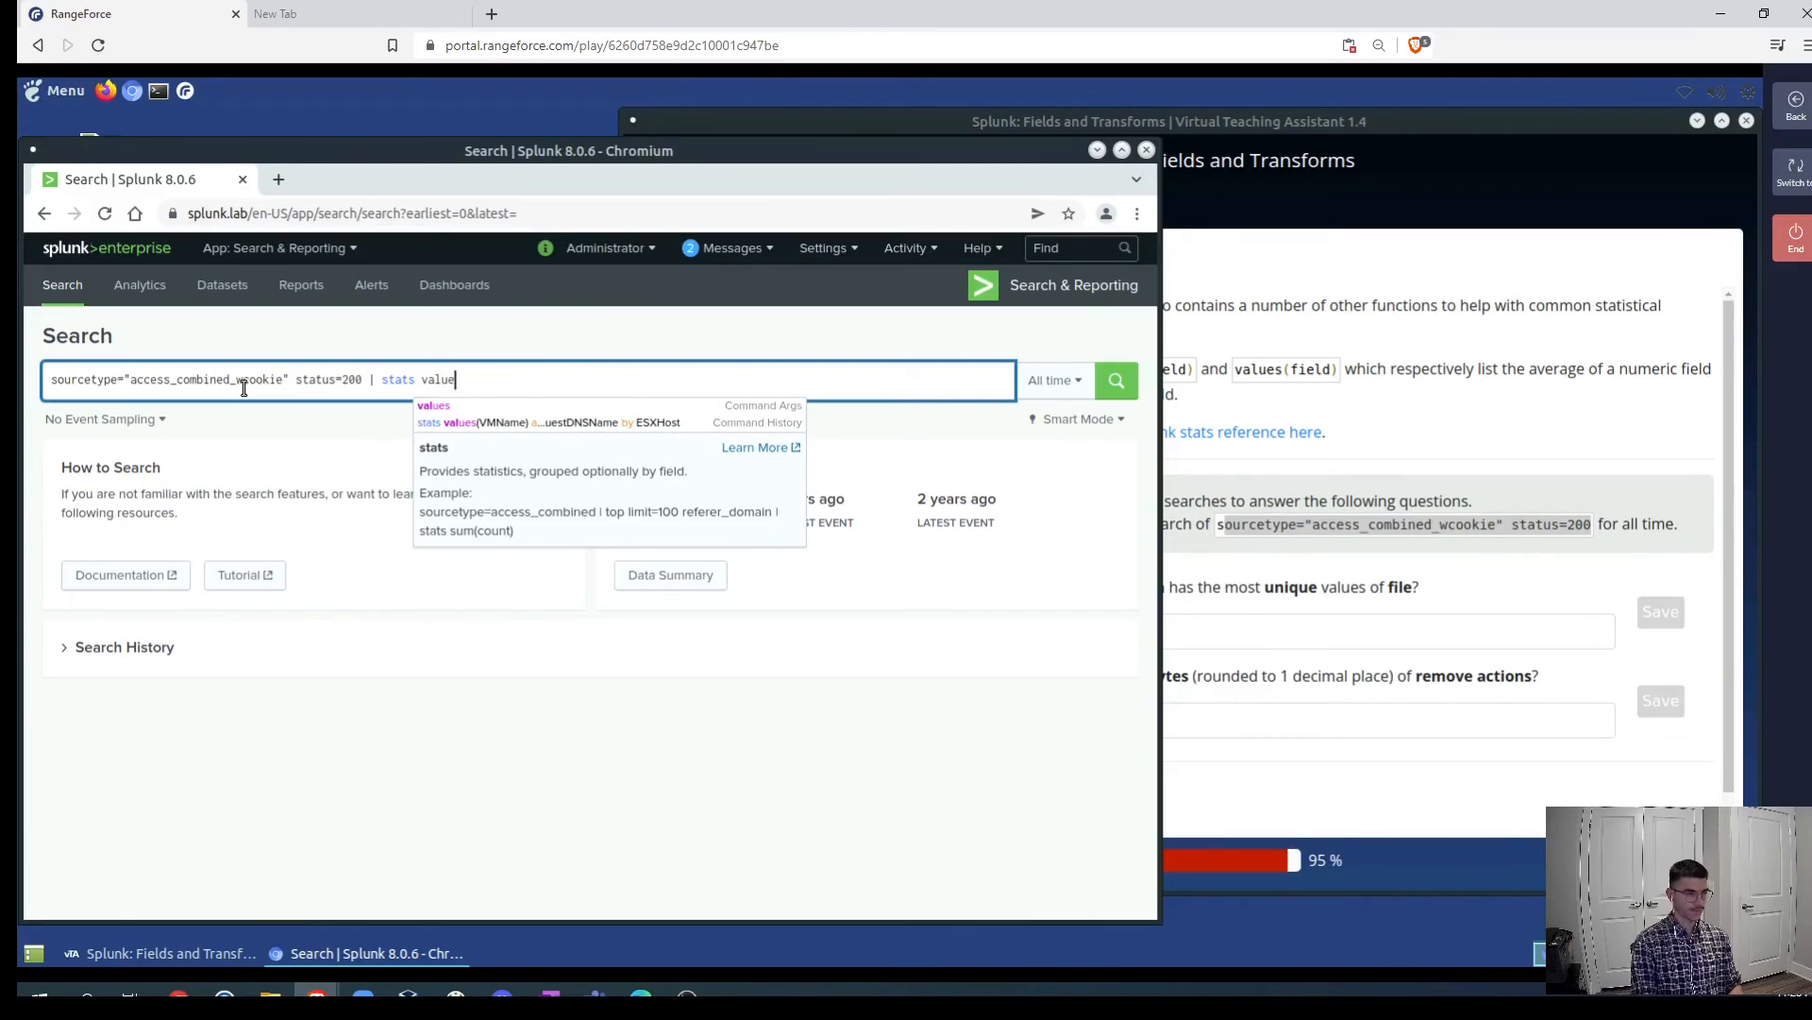
text(s(fil)
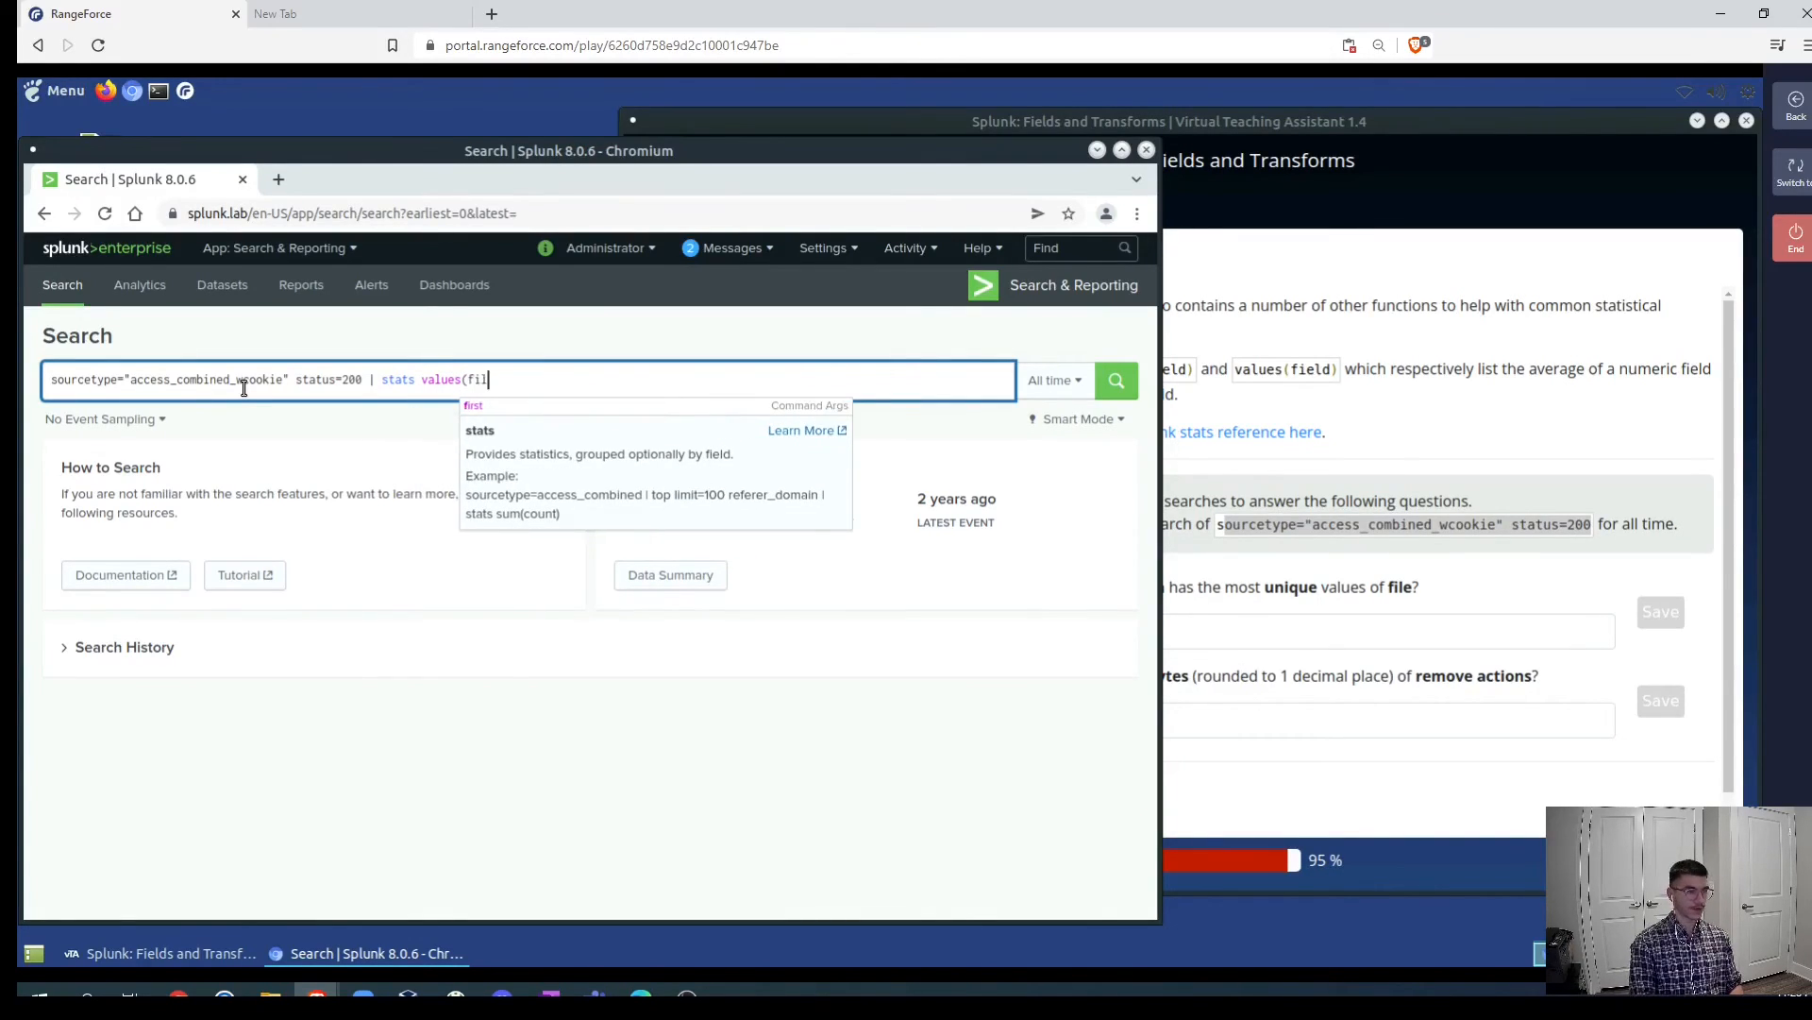
text(e) by )
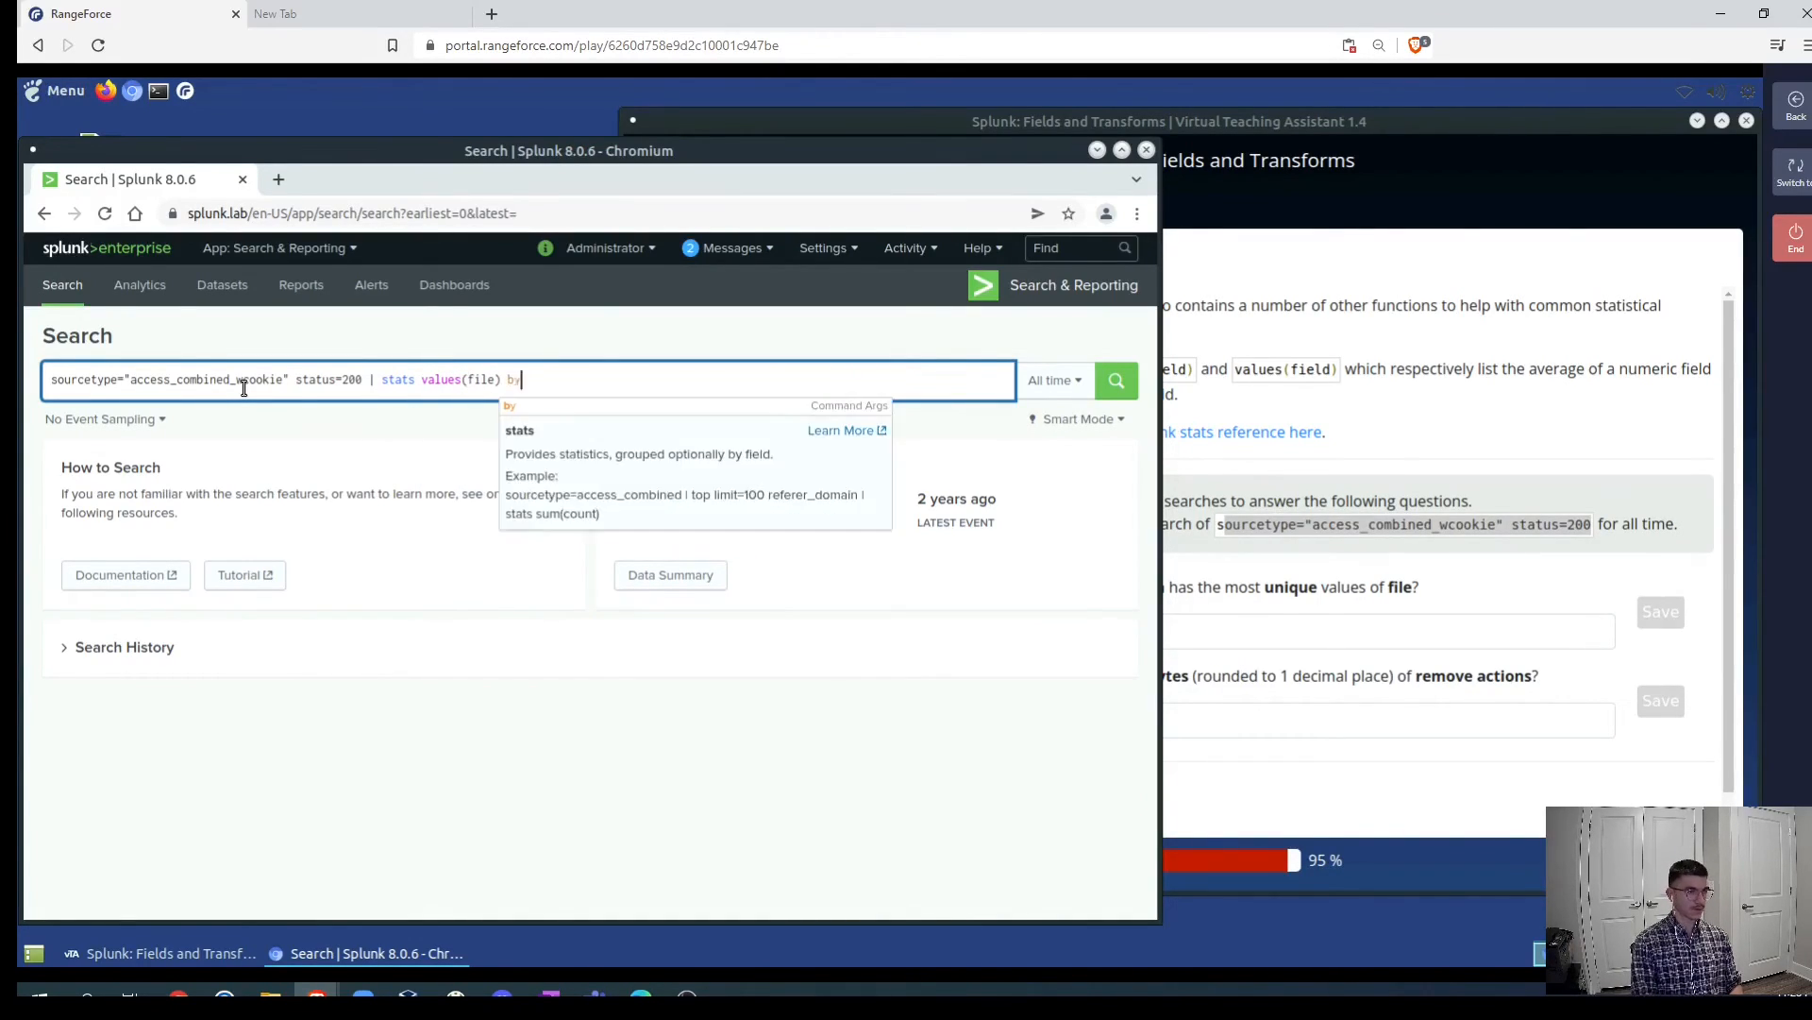
text(referer_domain)
key(Return)
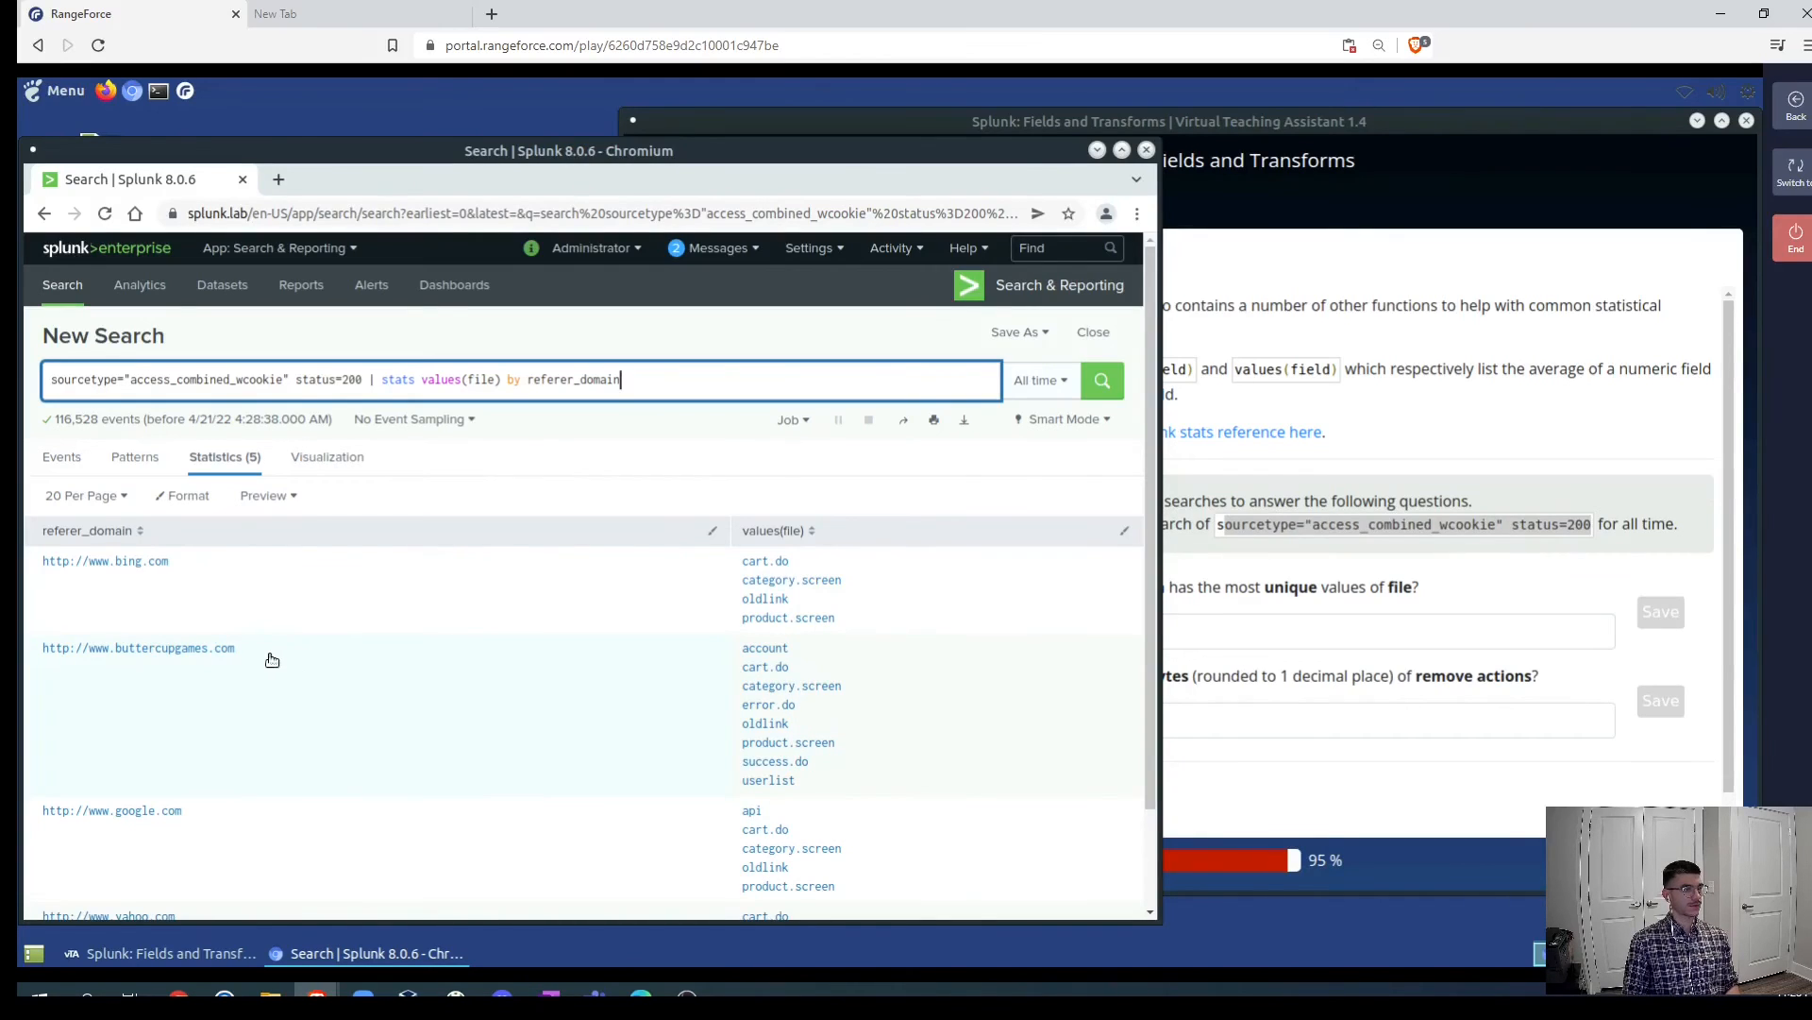
scroll(494, 688, down, 2)
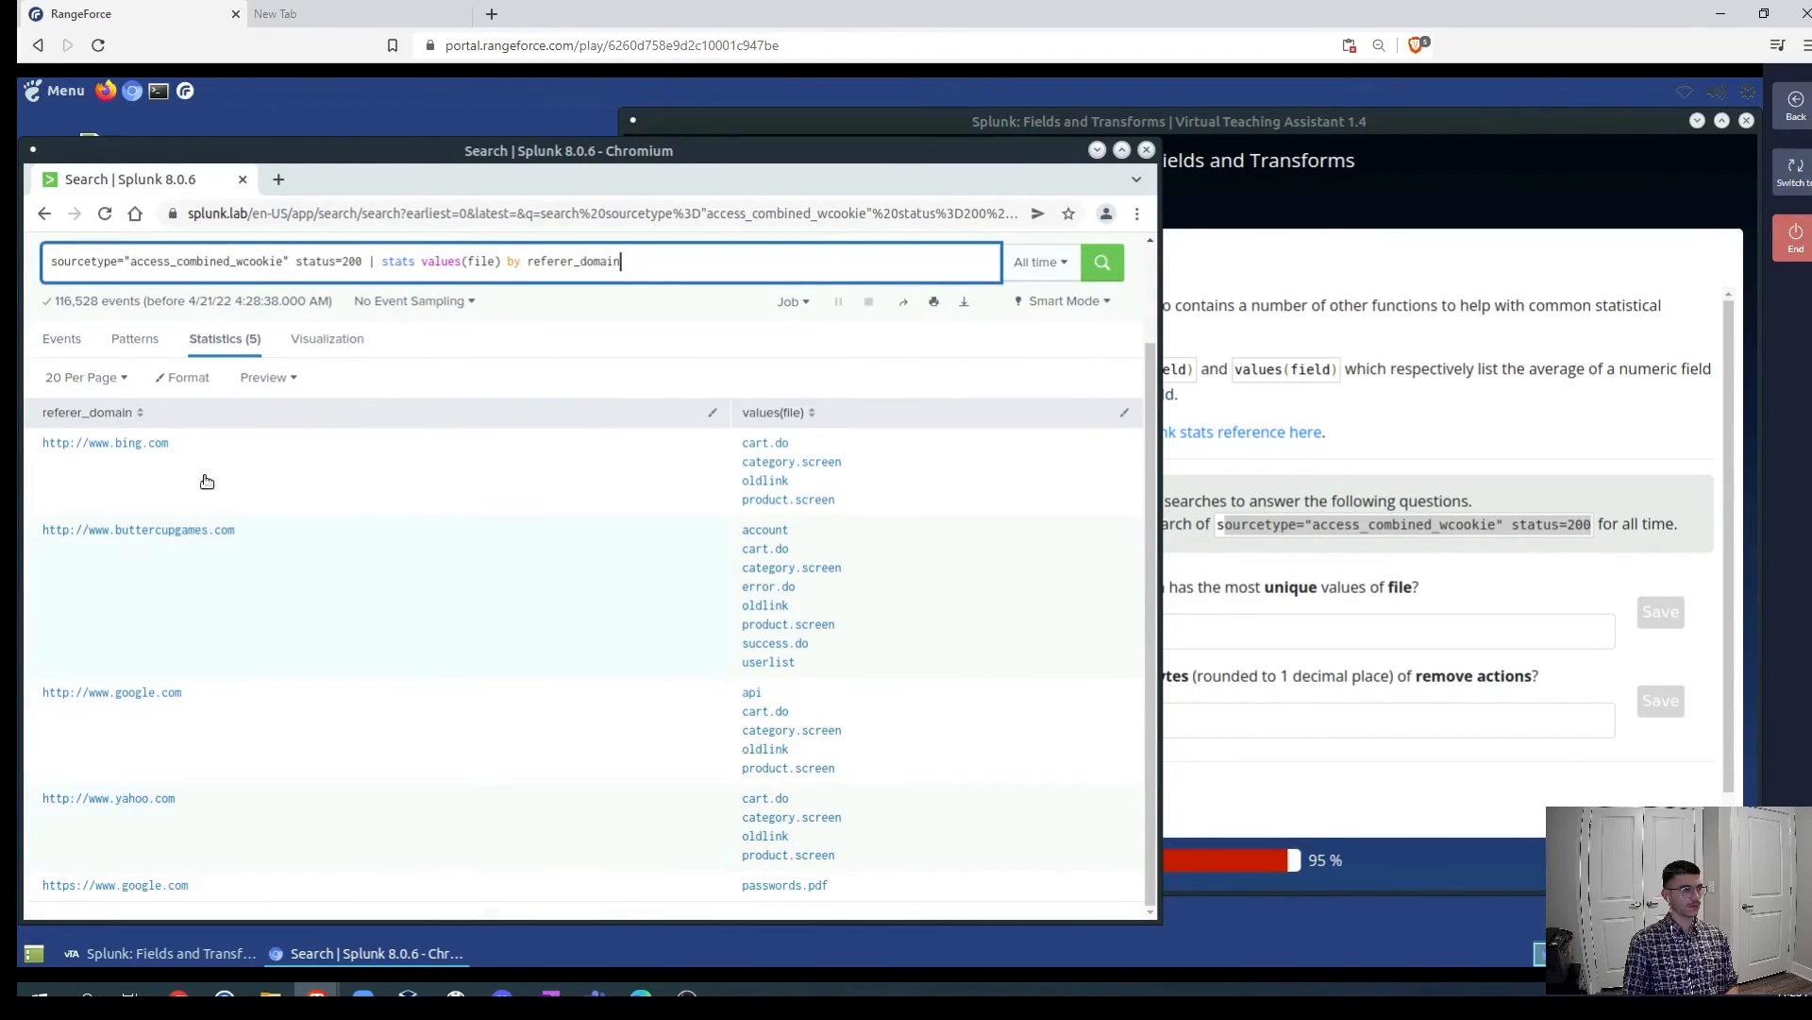
drag(247, 540, 39, 543)
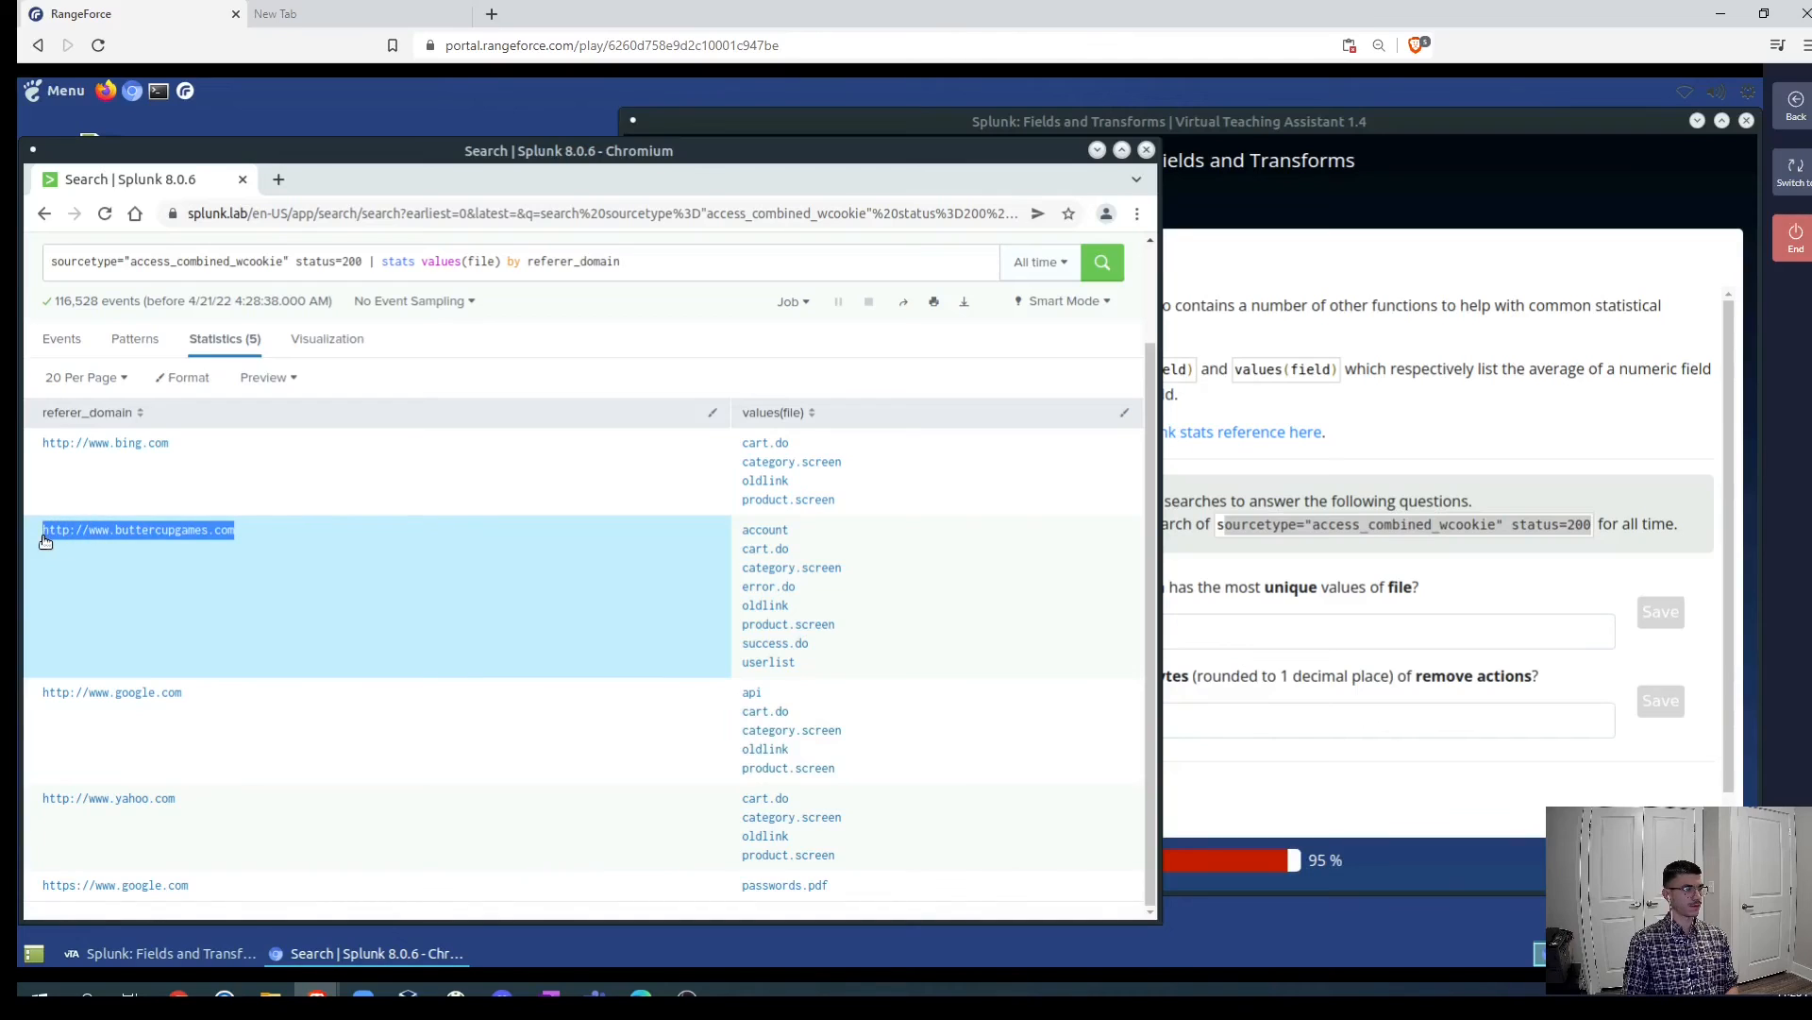
click(1303, 630)
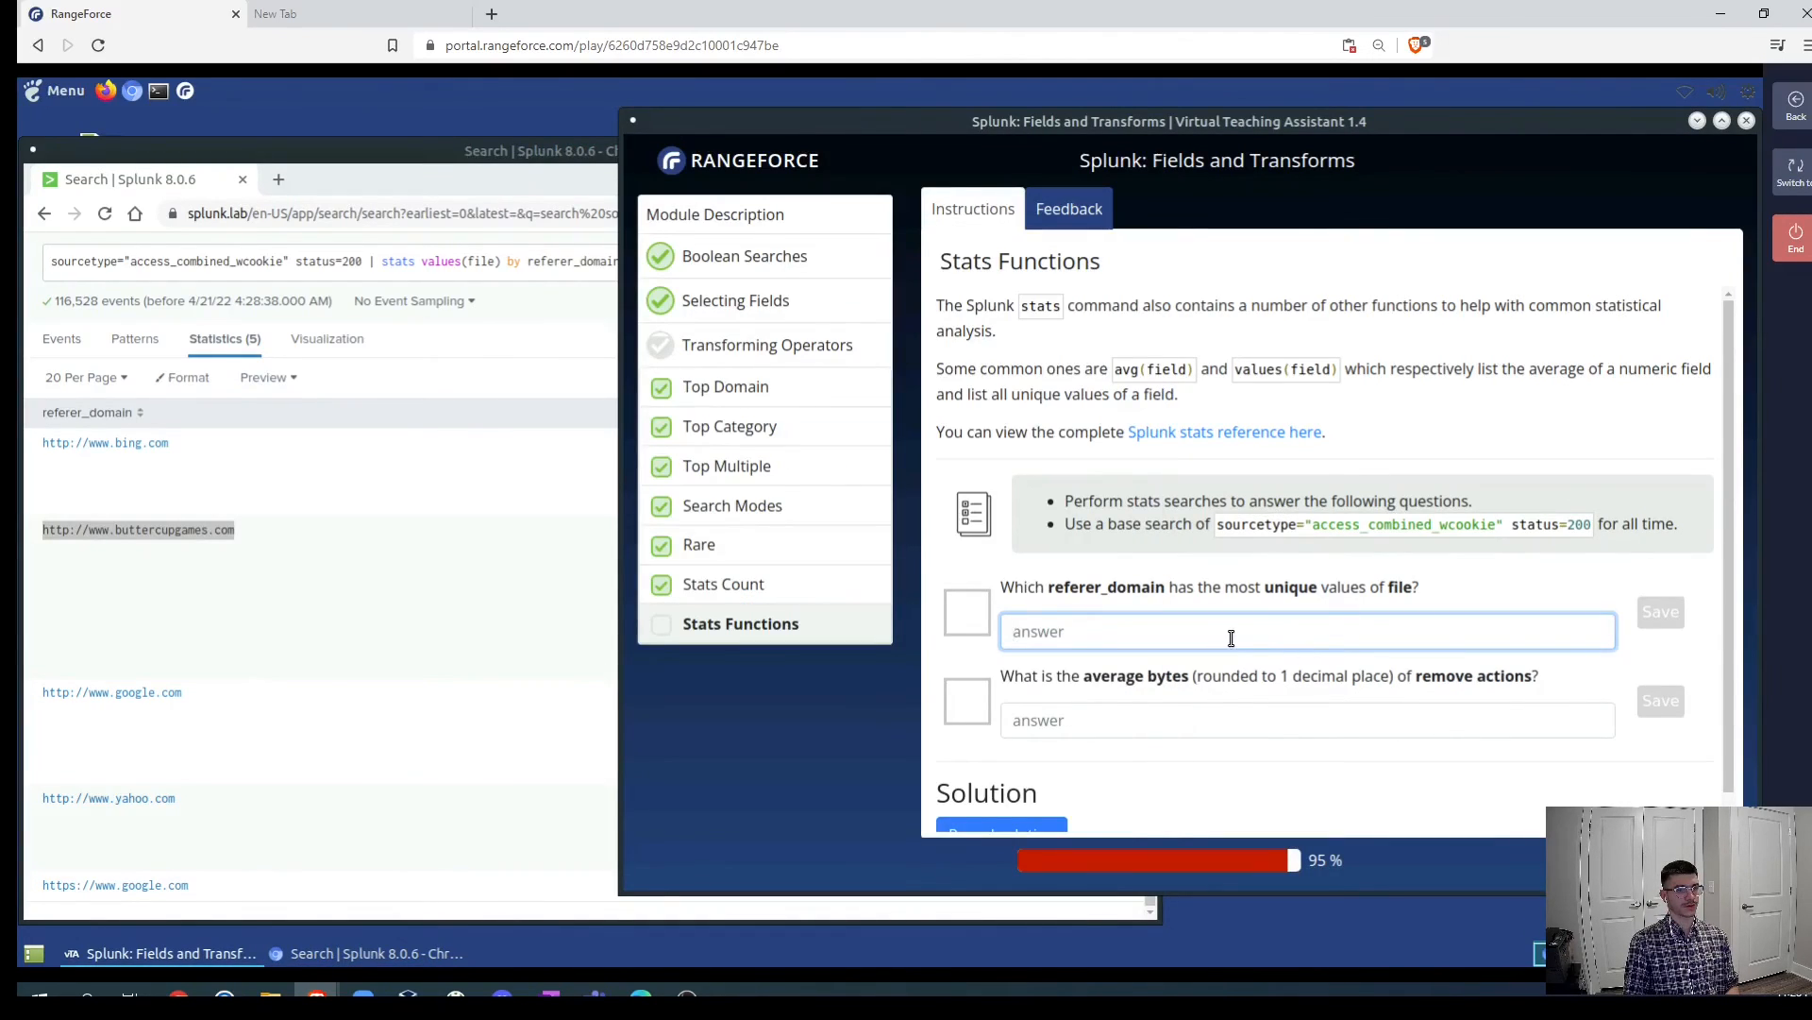
key(ctrl+v)
key(Return)
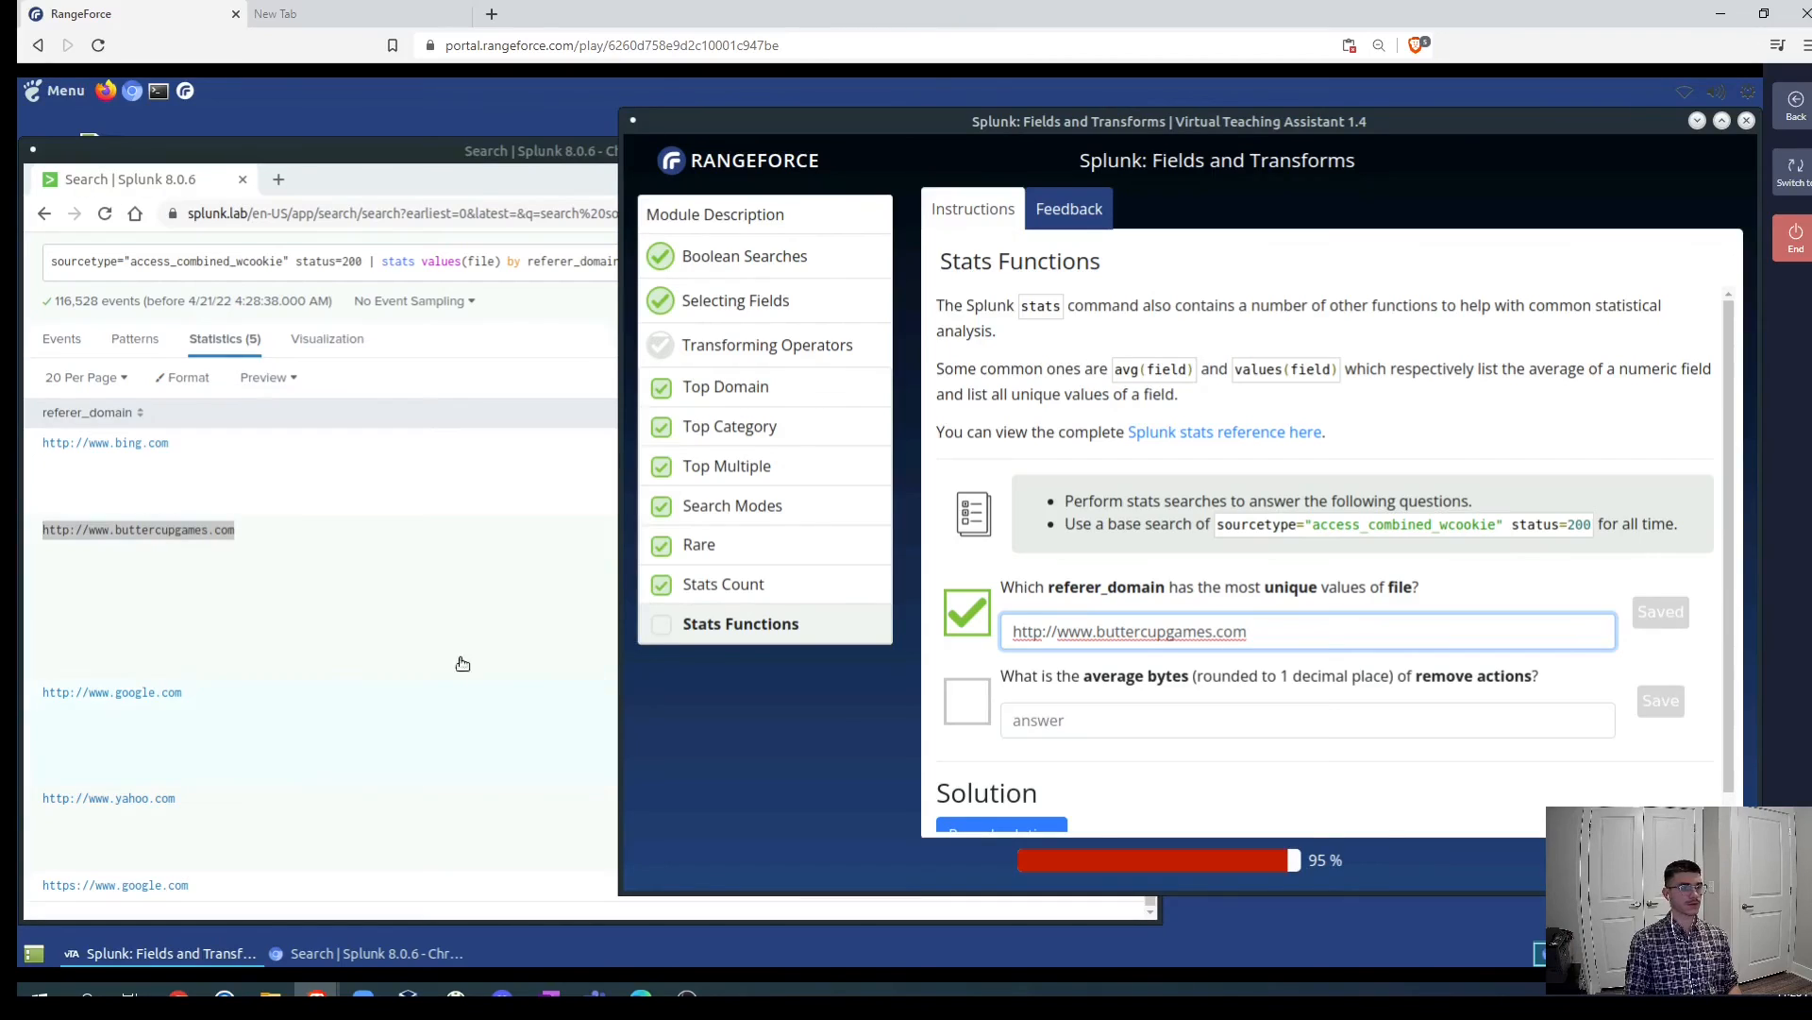
- Replace values(file) by referer_domain with avg(bytes) by action in the Splunk stats search and run it
click(533, 306)
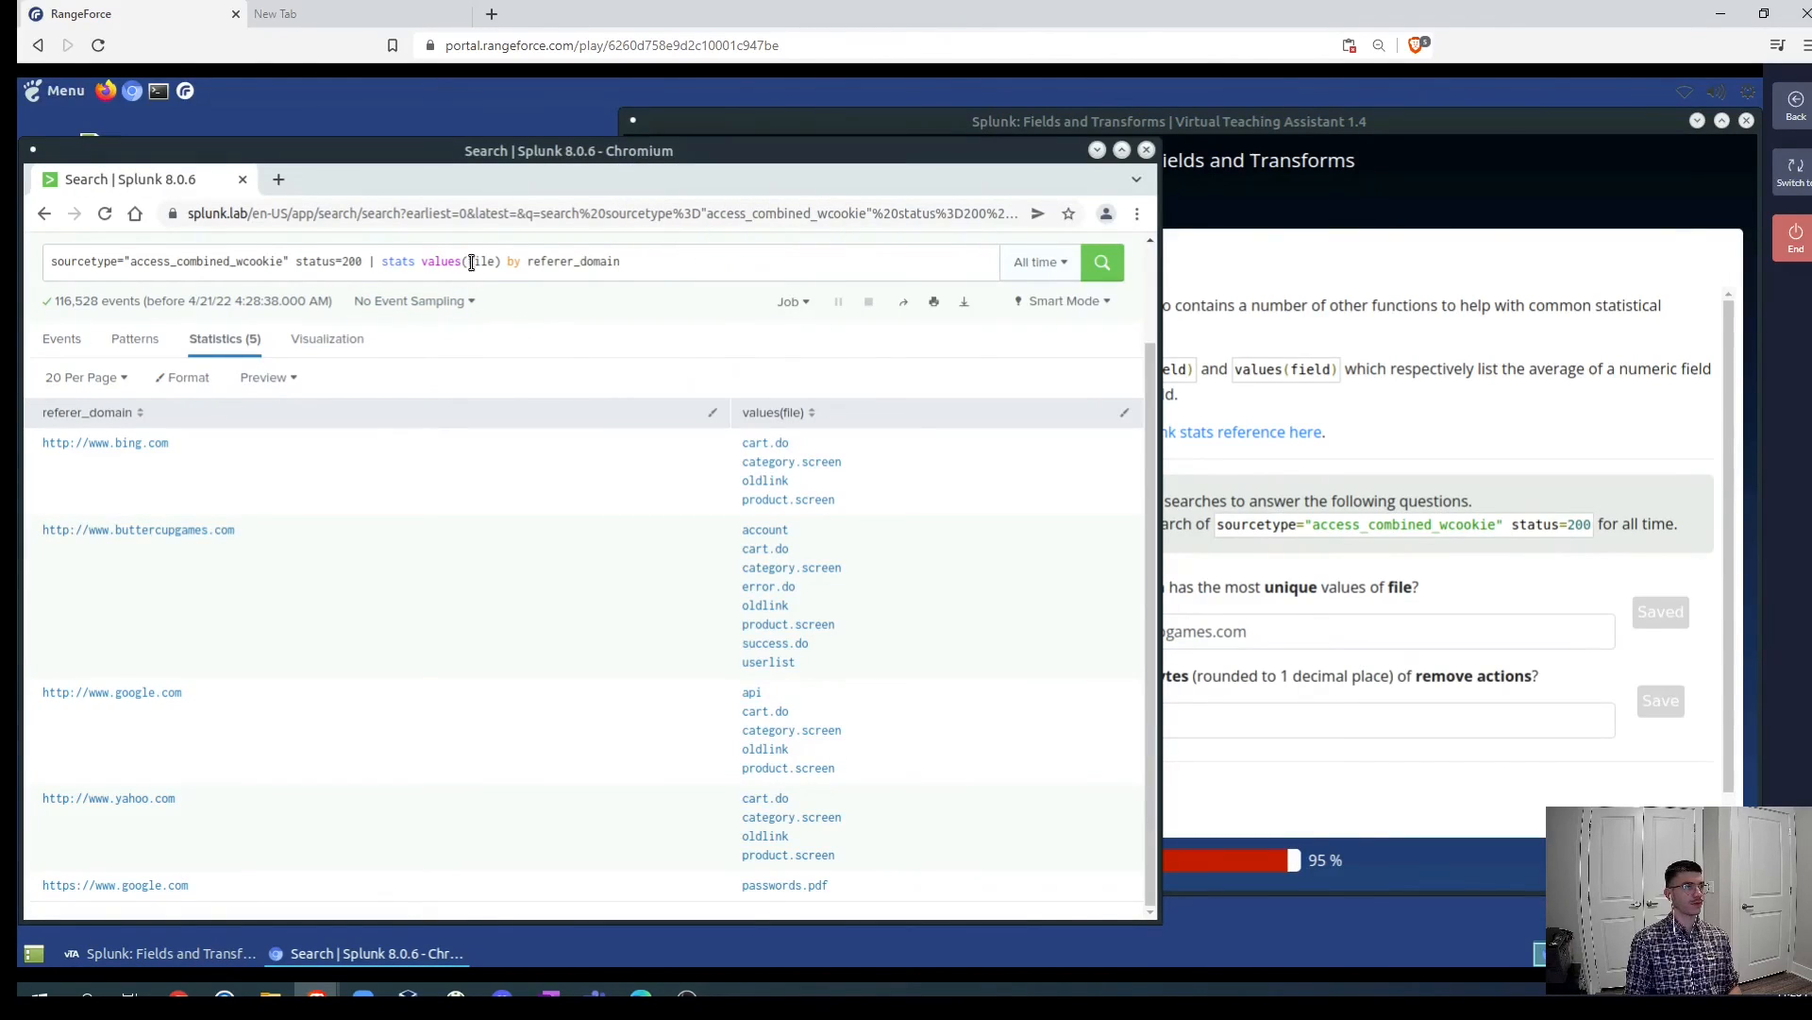
drag(620, 261, 425, 260)
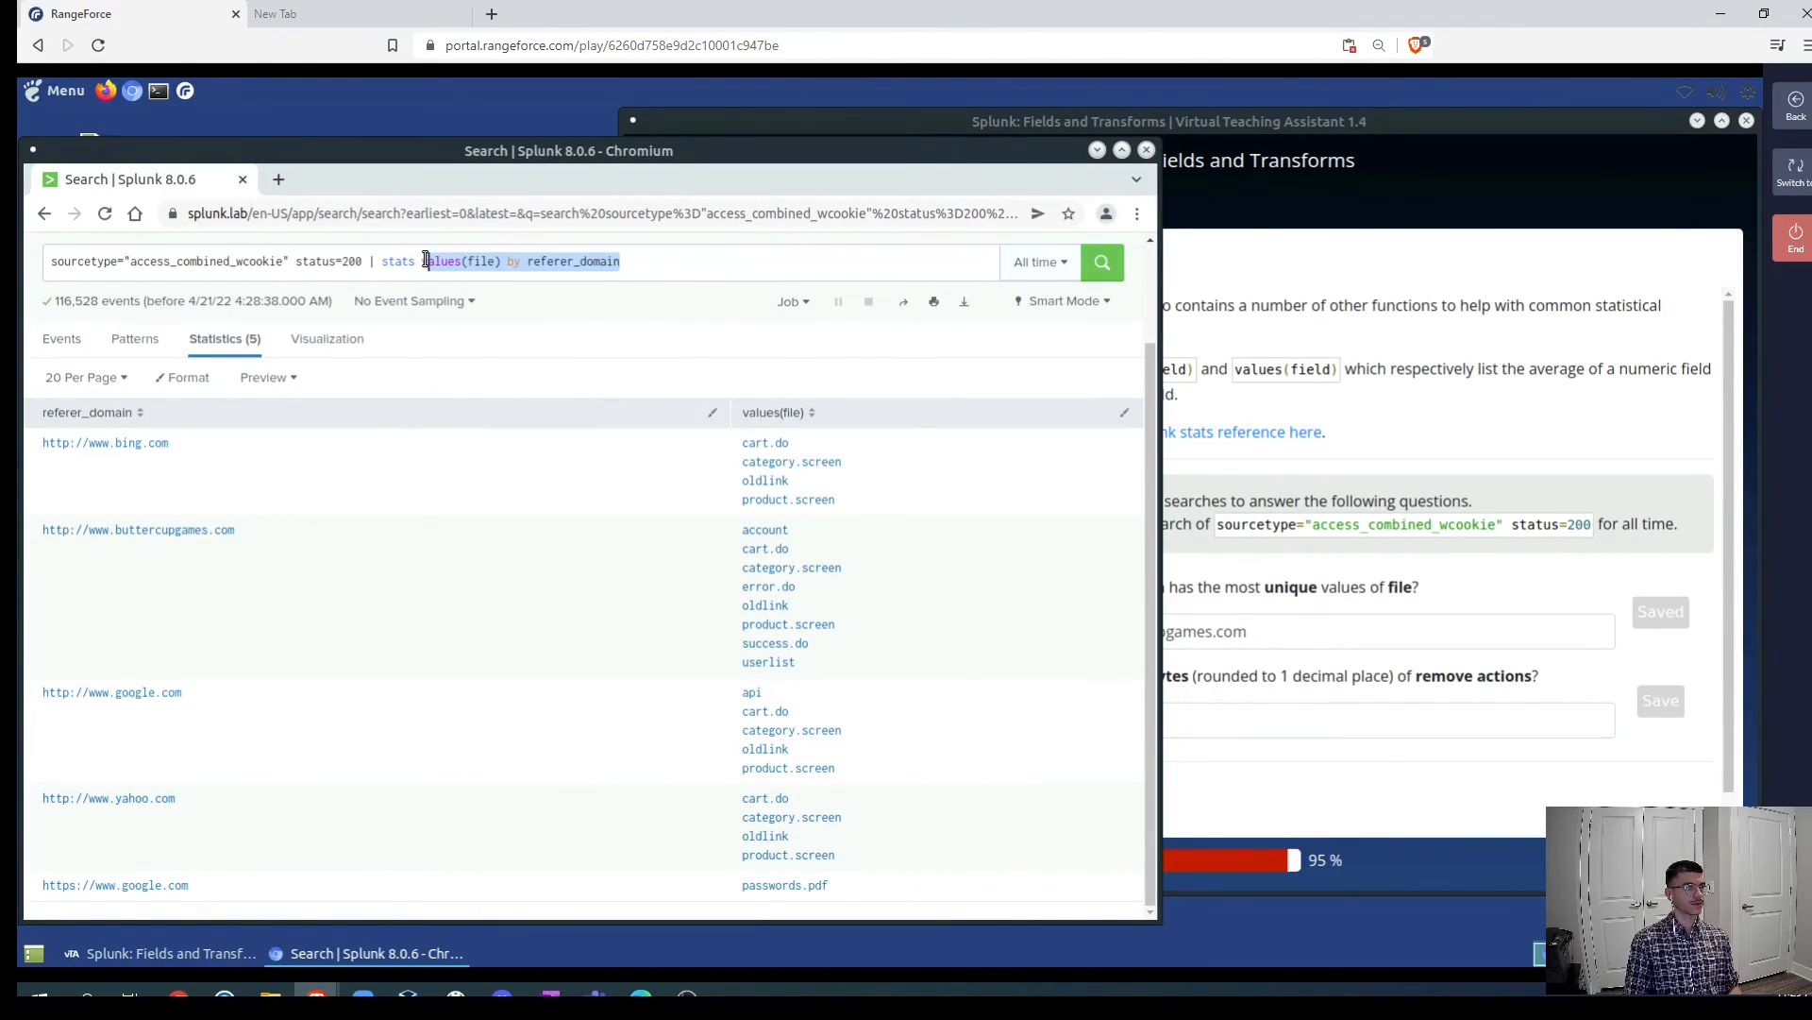
text(avg)
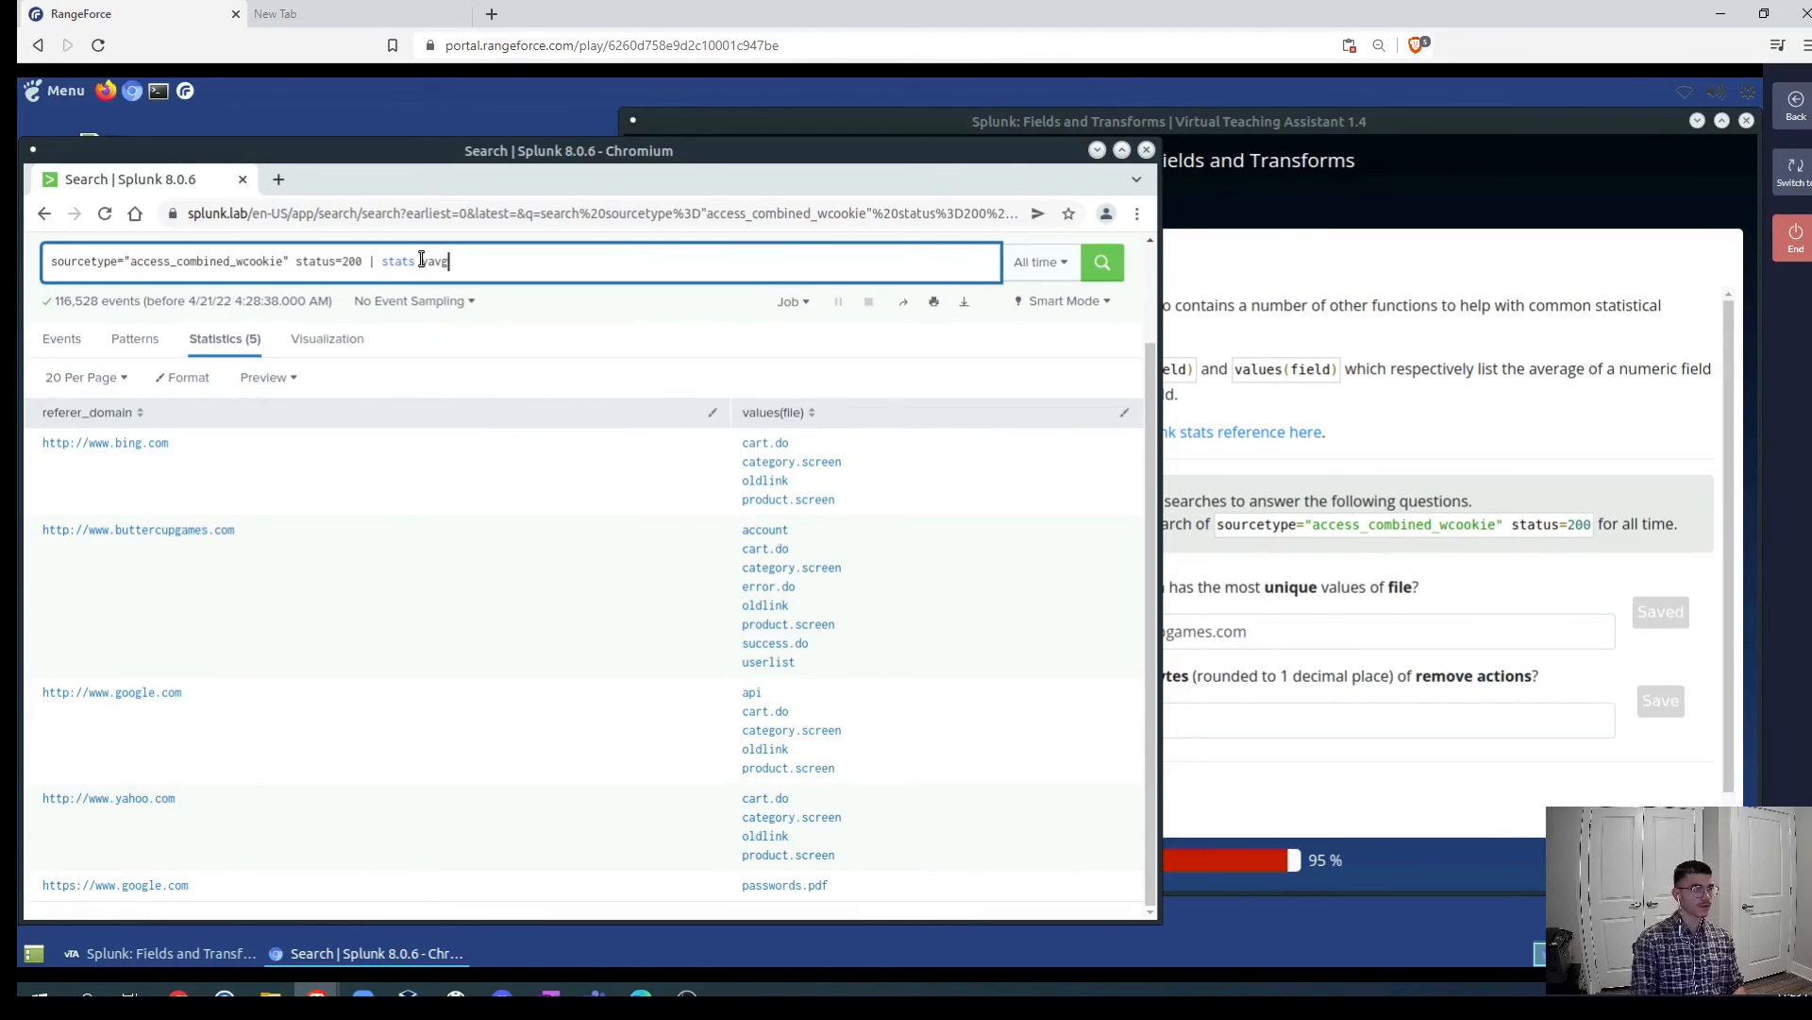
text(()
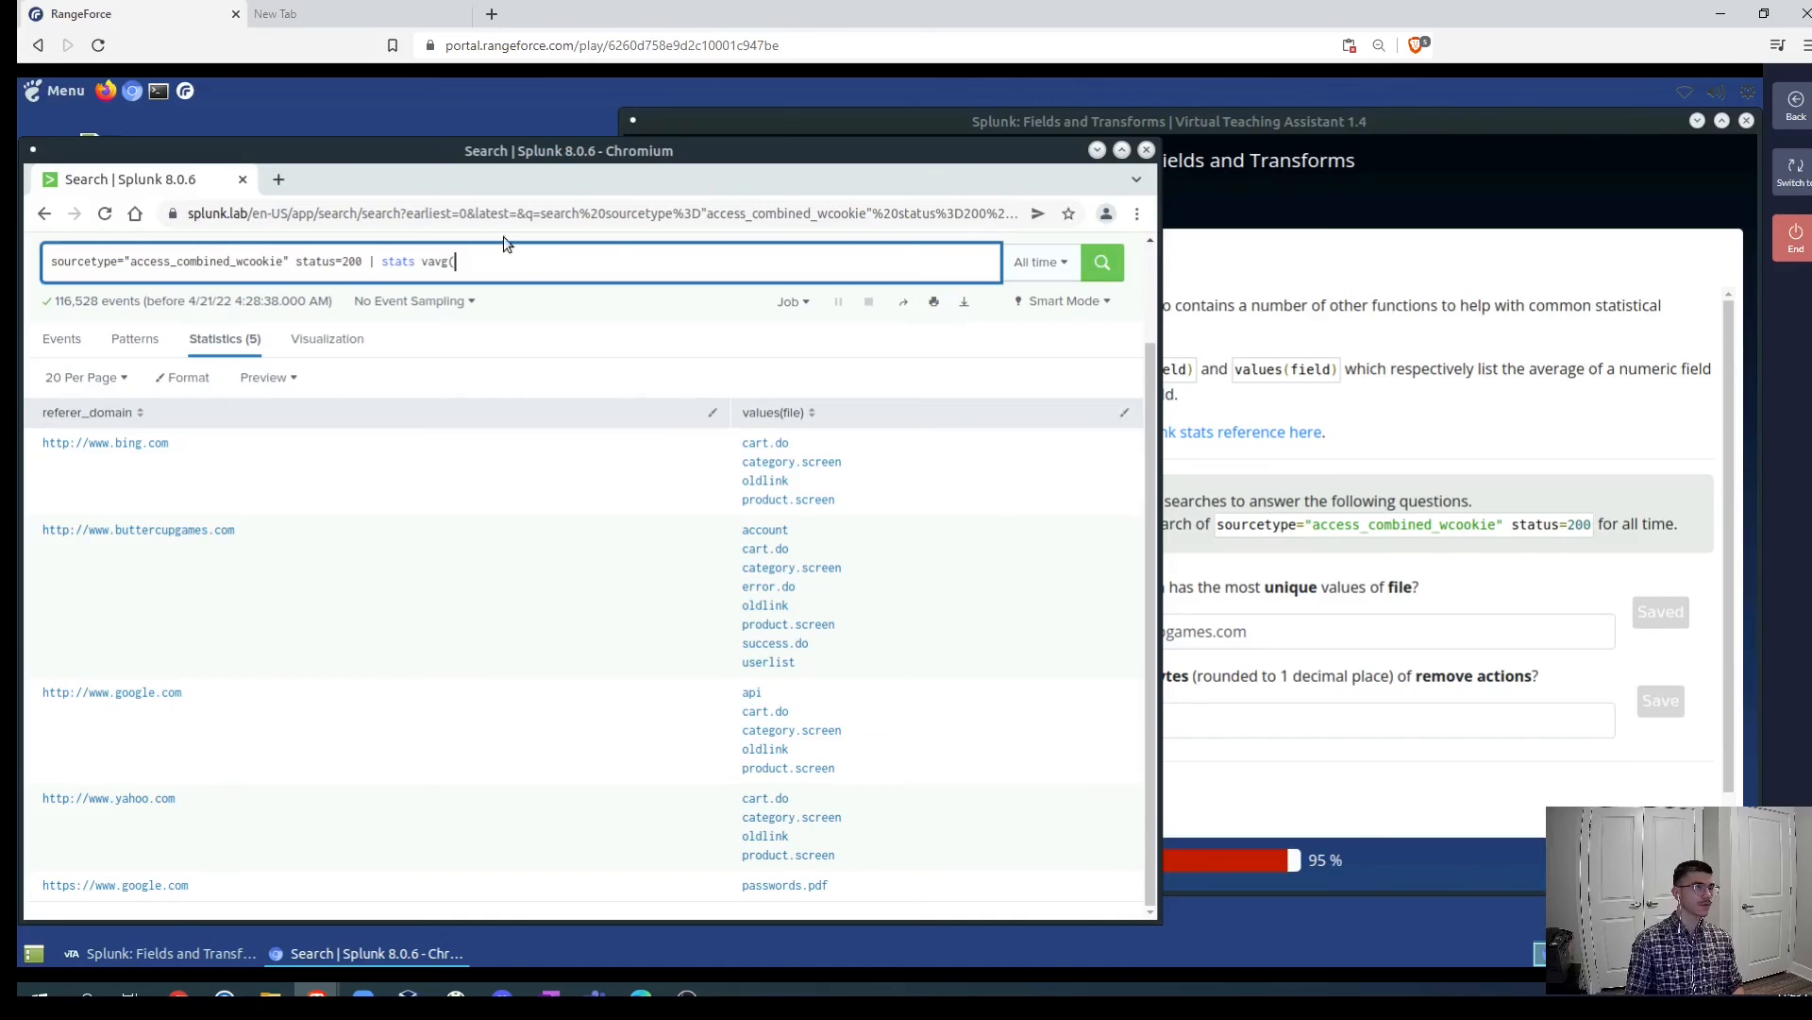
key(BackSpace)
key(BackSpace)
key(BackSpace)
key(BackSpace)
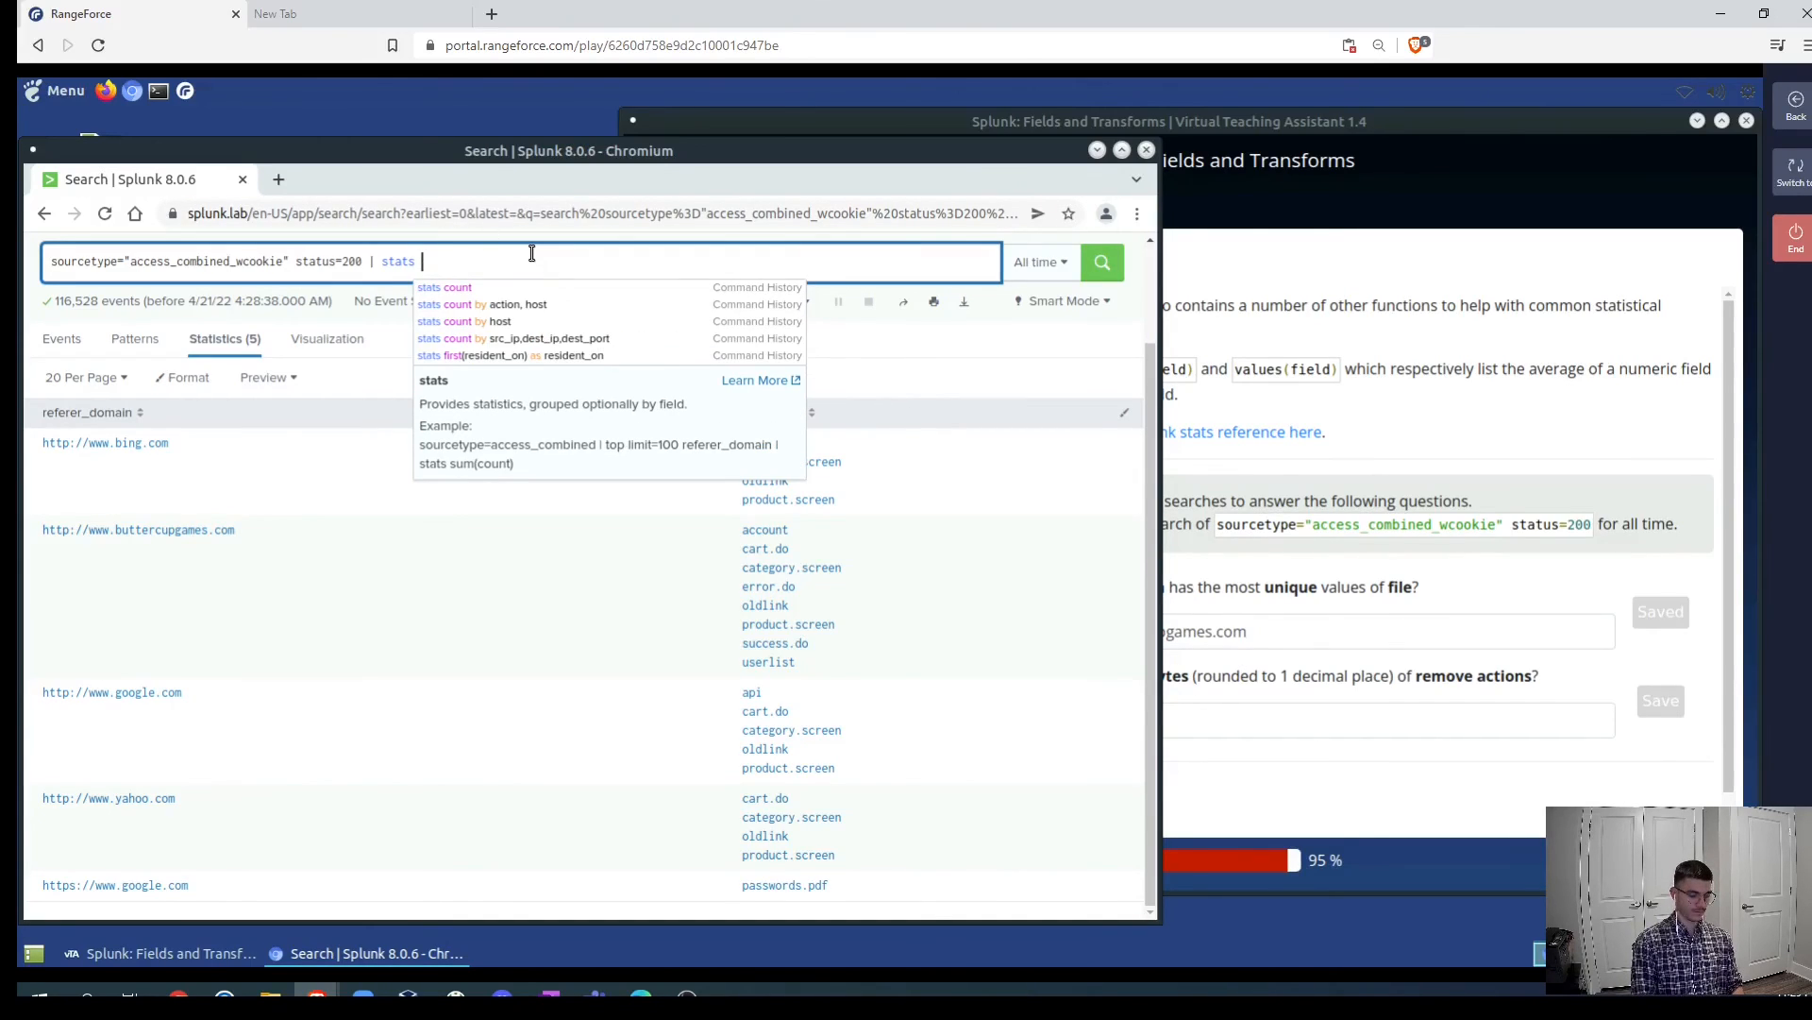
text(avg)
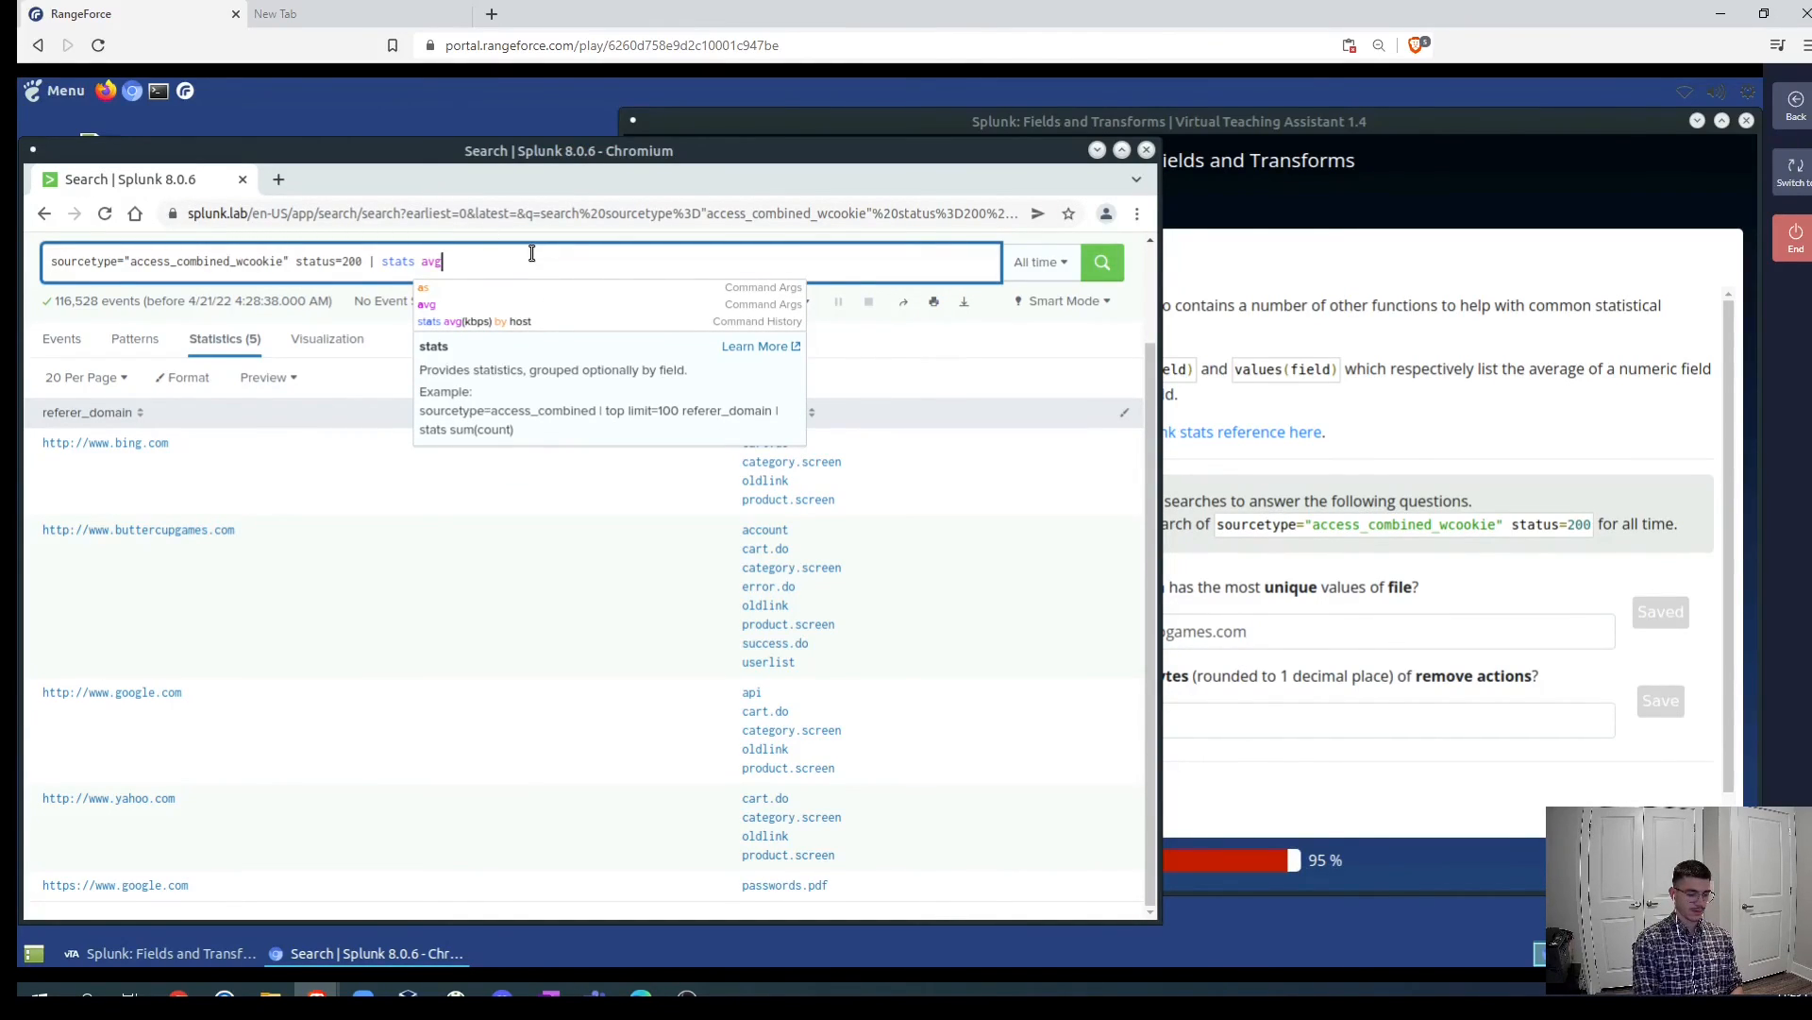
text((bytes)
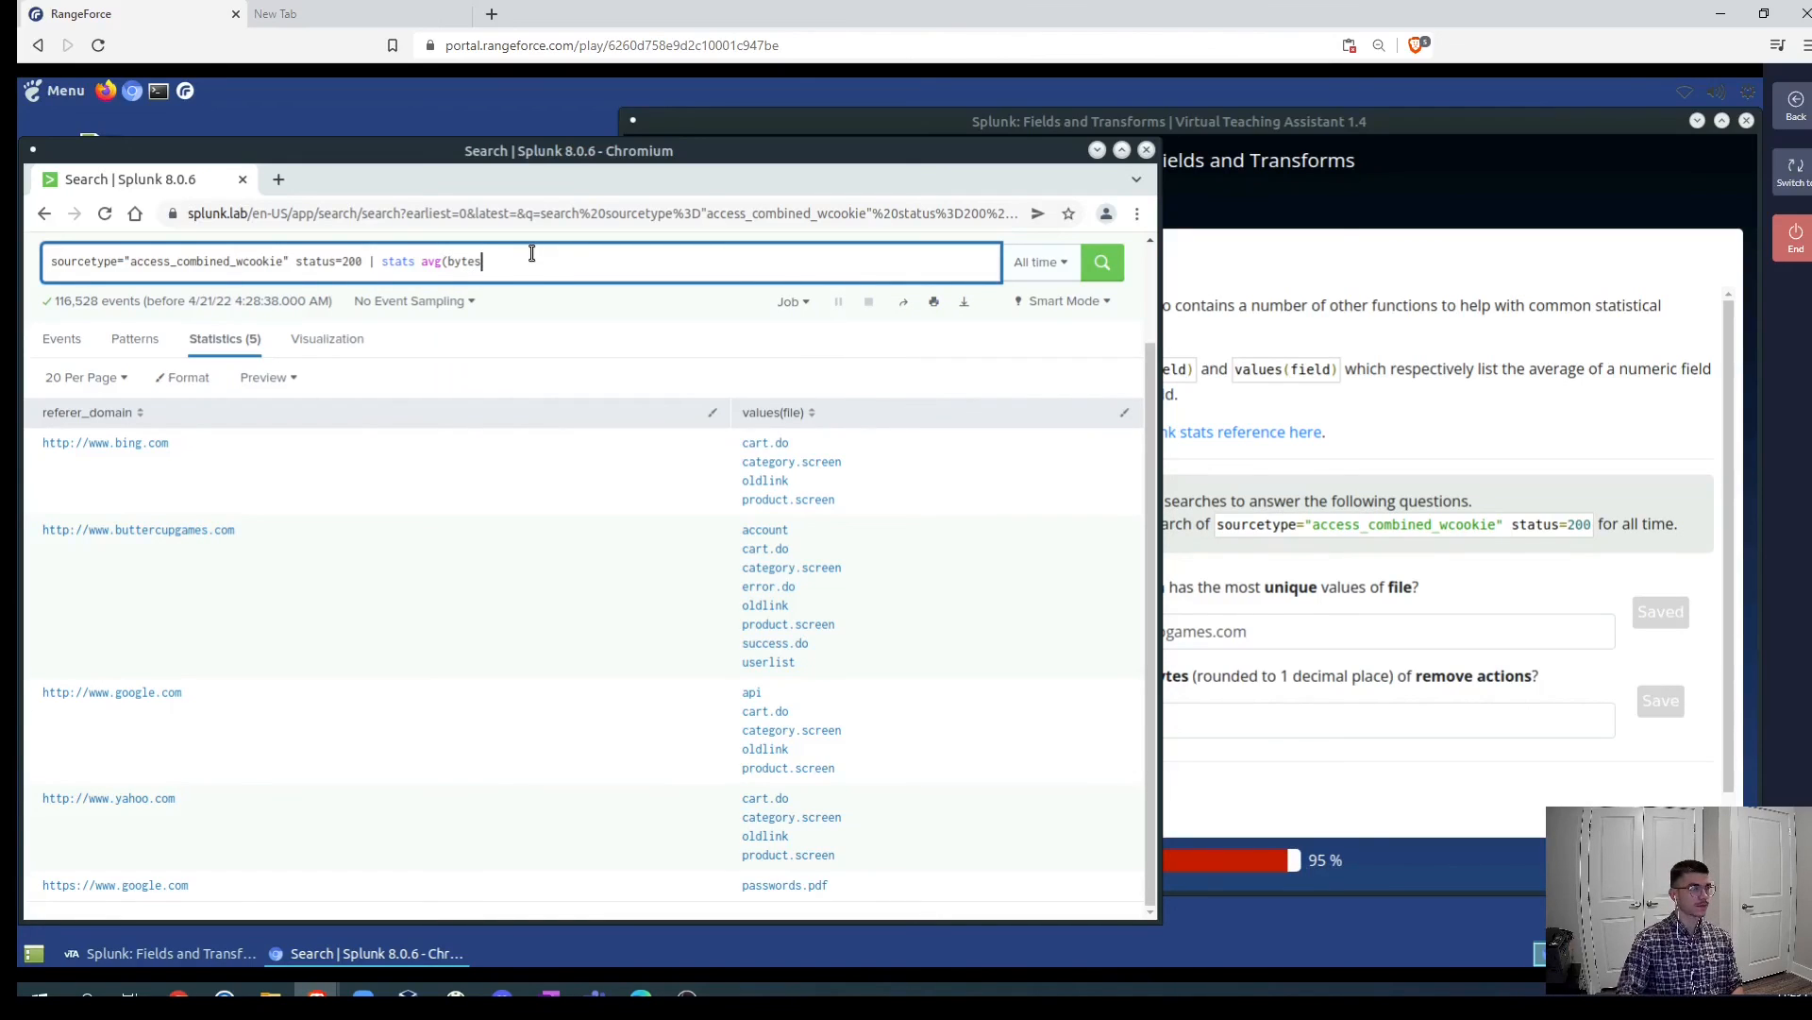
text())
text( by )
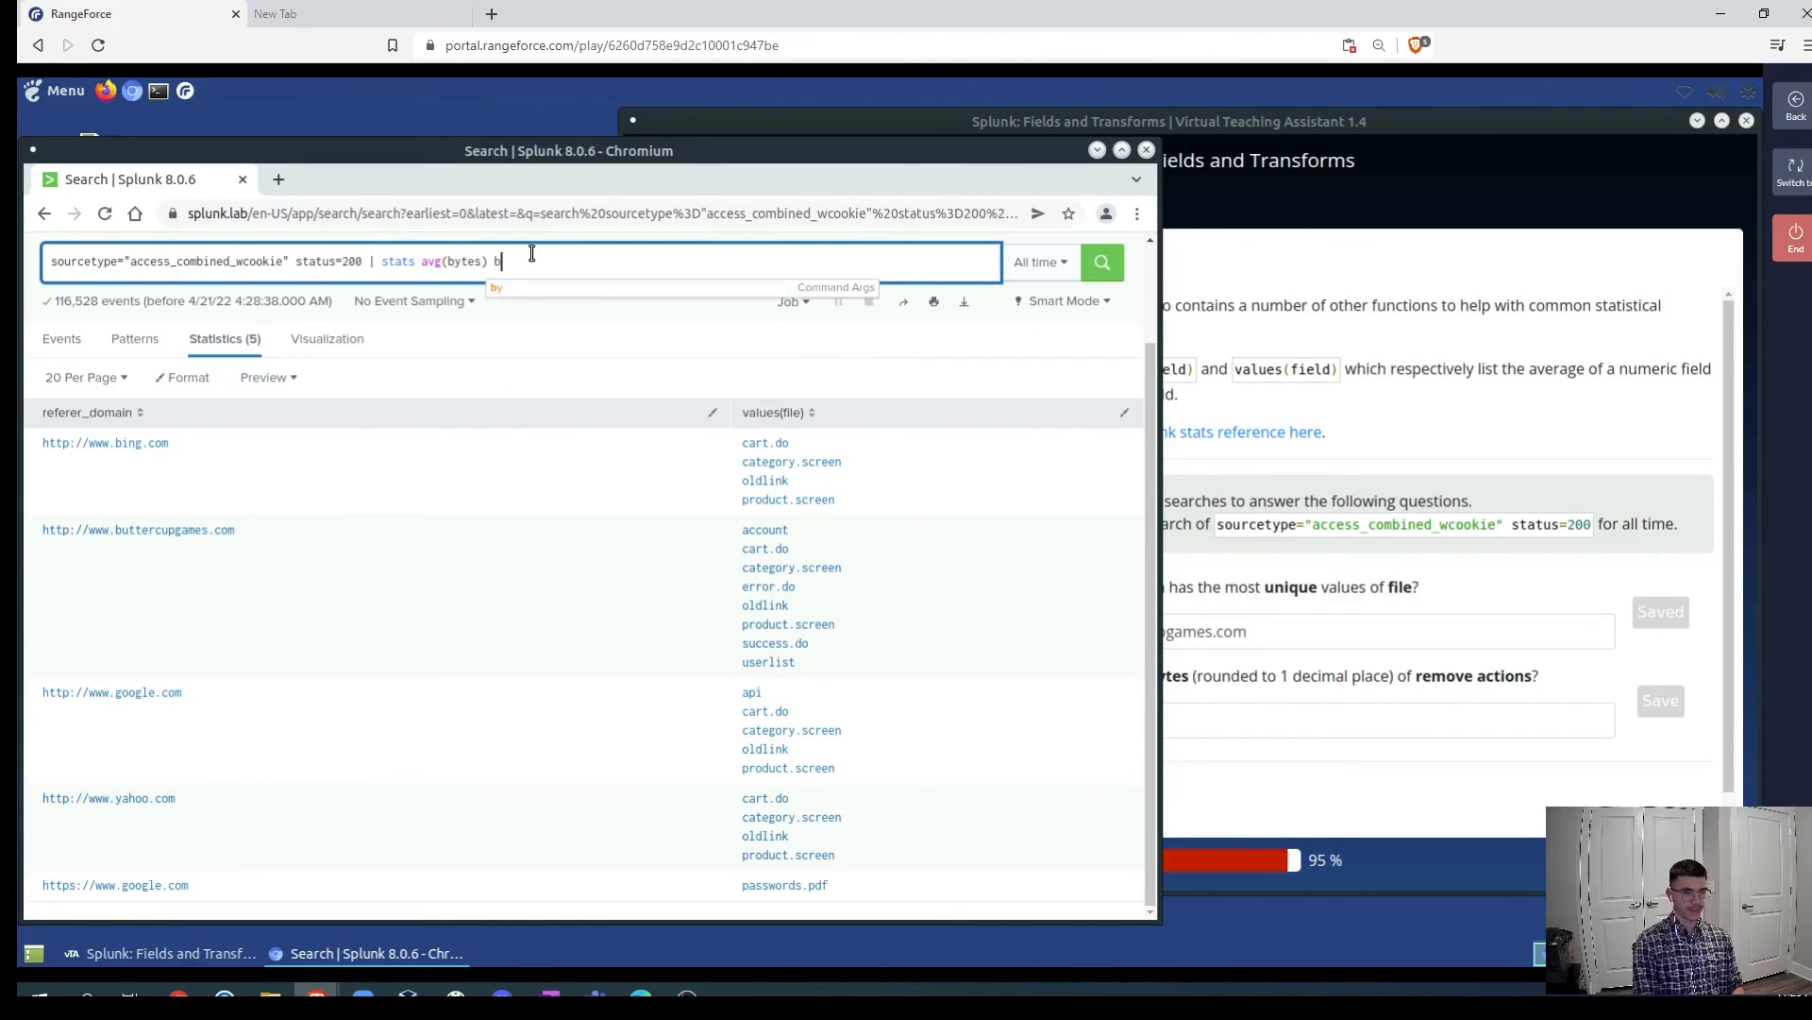
text(action)
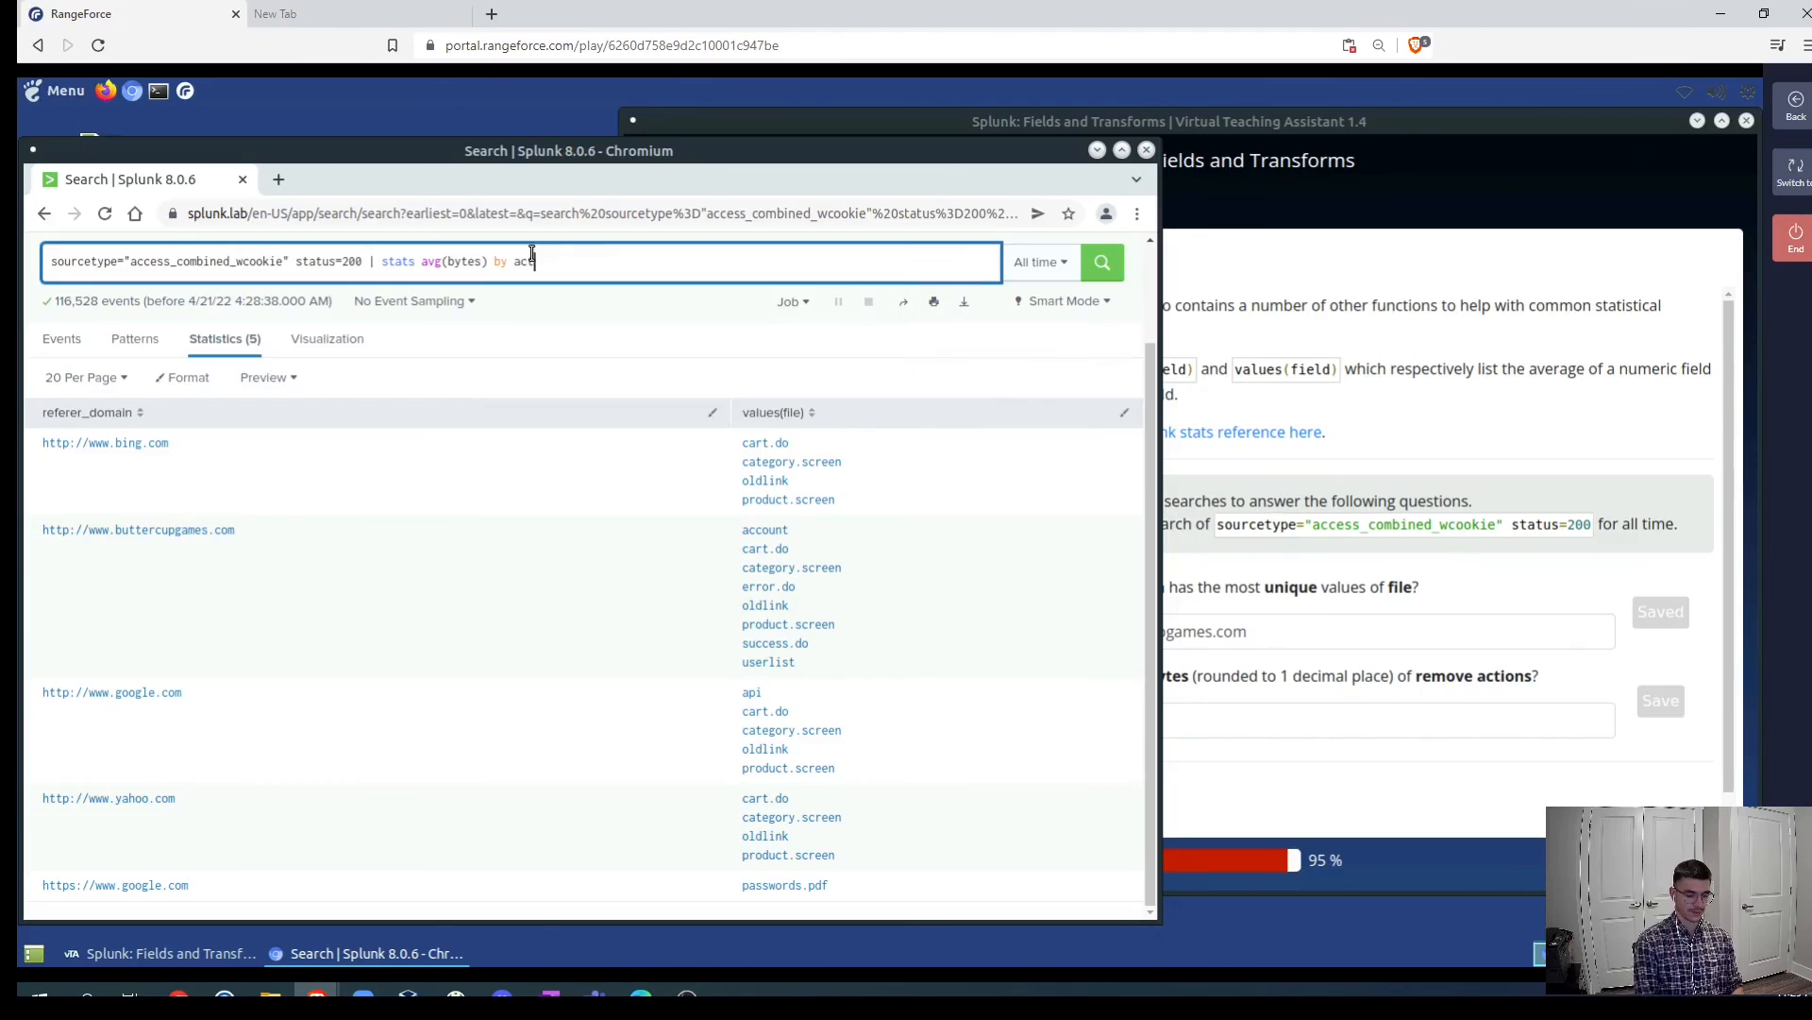
key(Return)
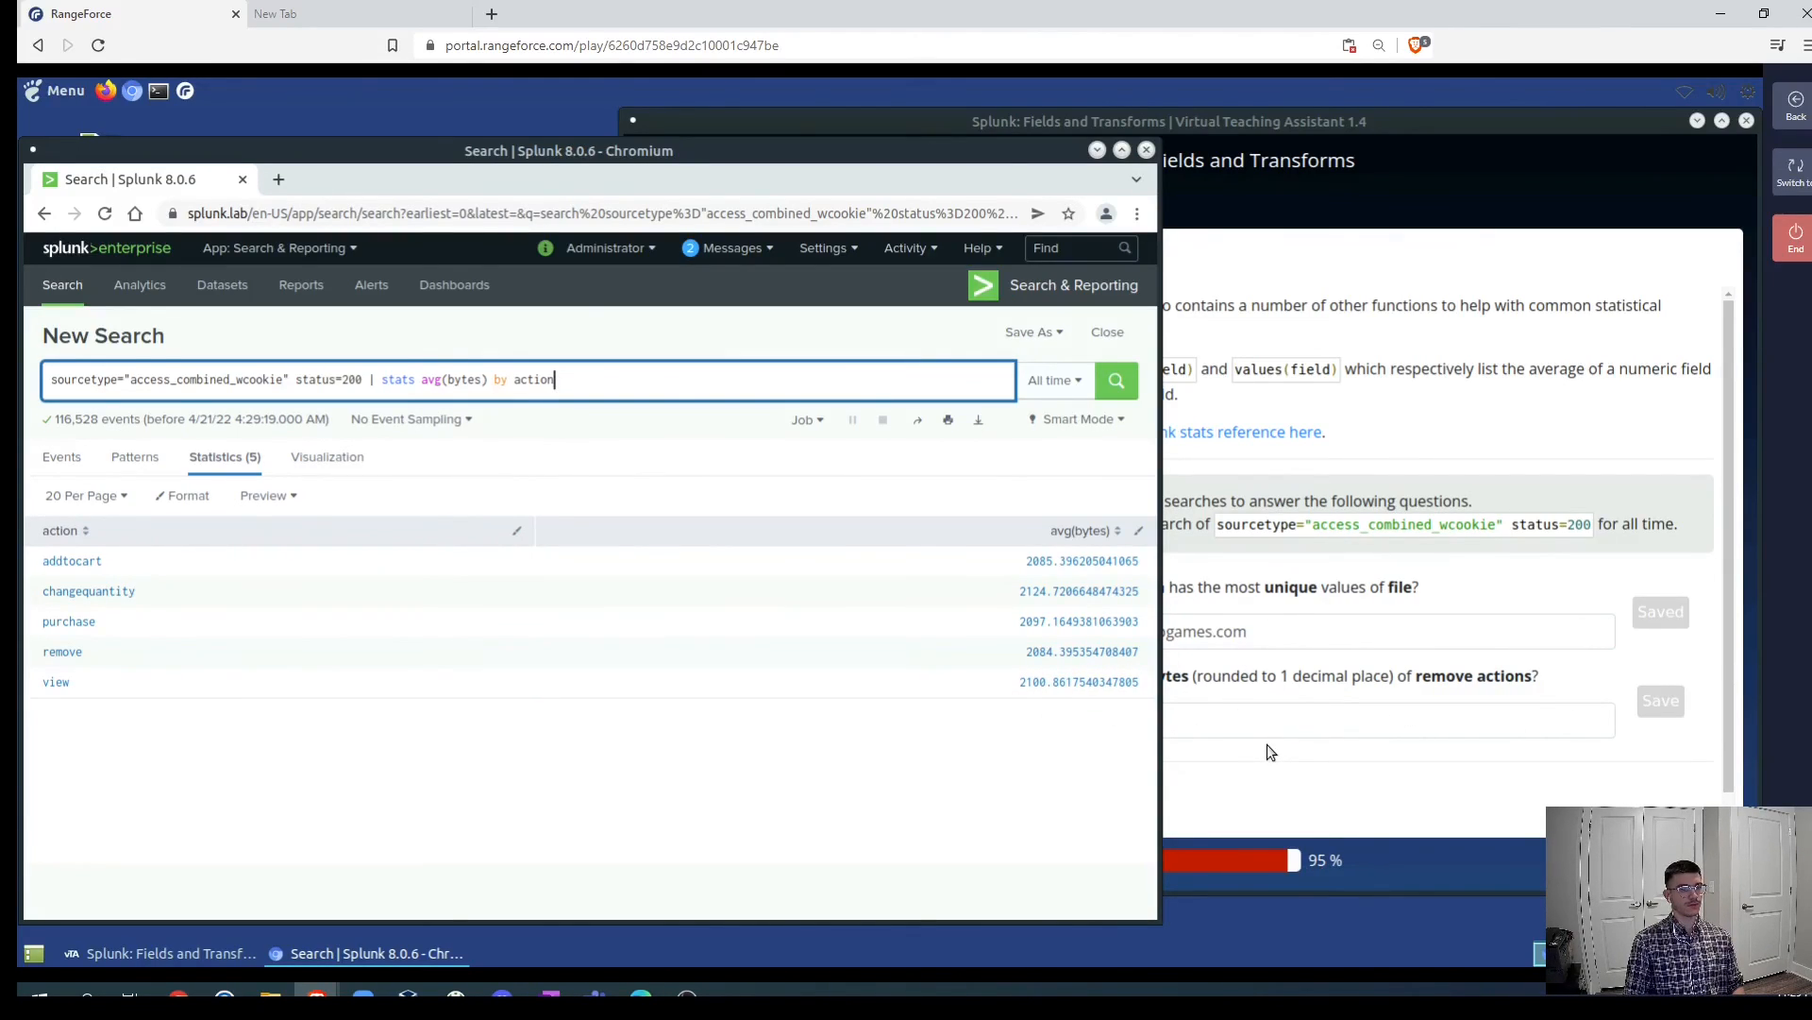
- Save 2084.4 as the answer to the average bytes question and proceed to the module's The End page
click(1231, 721)
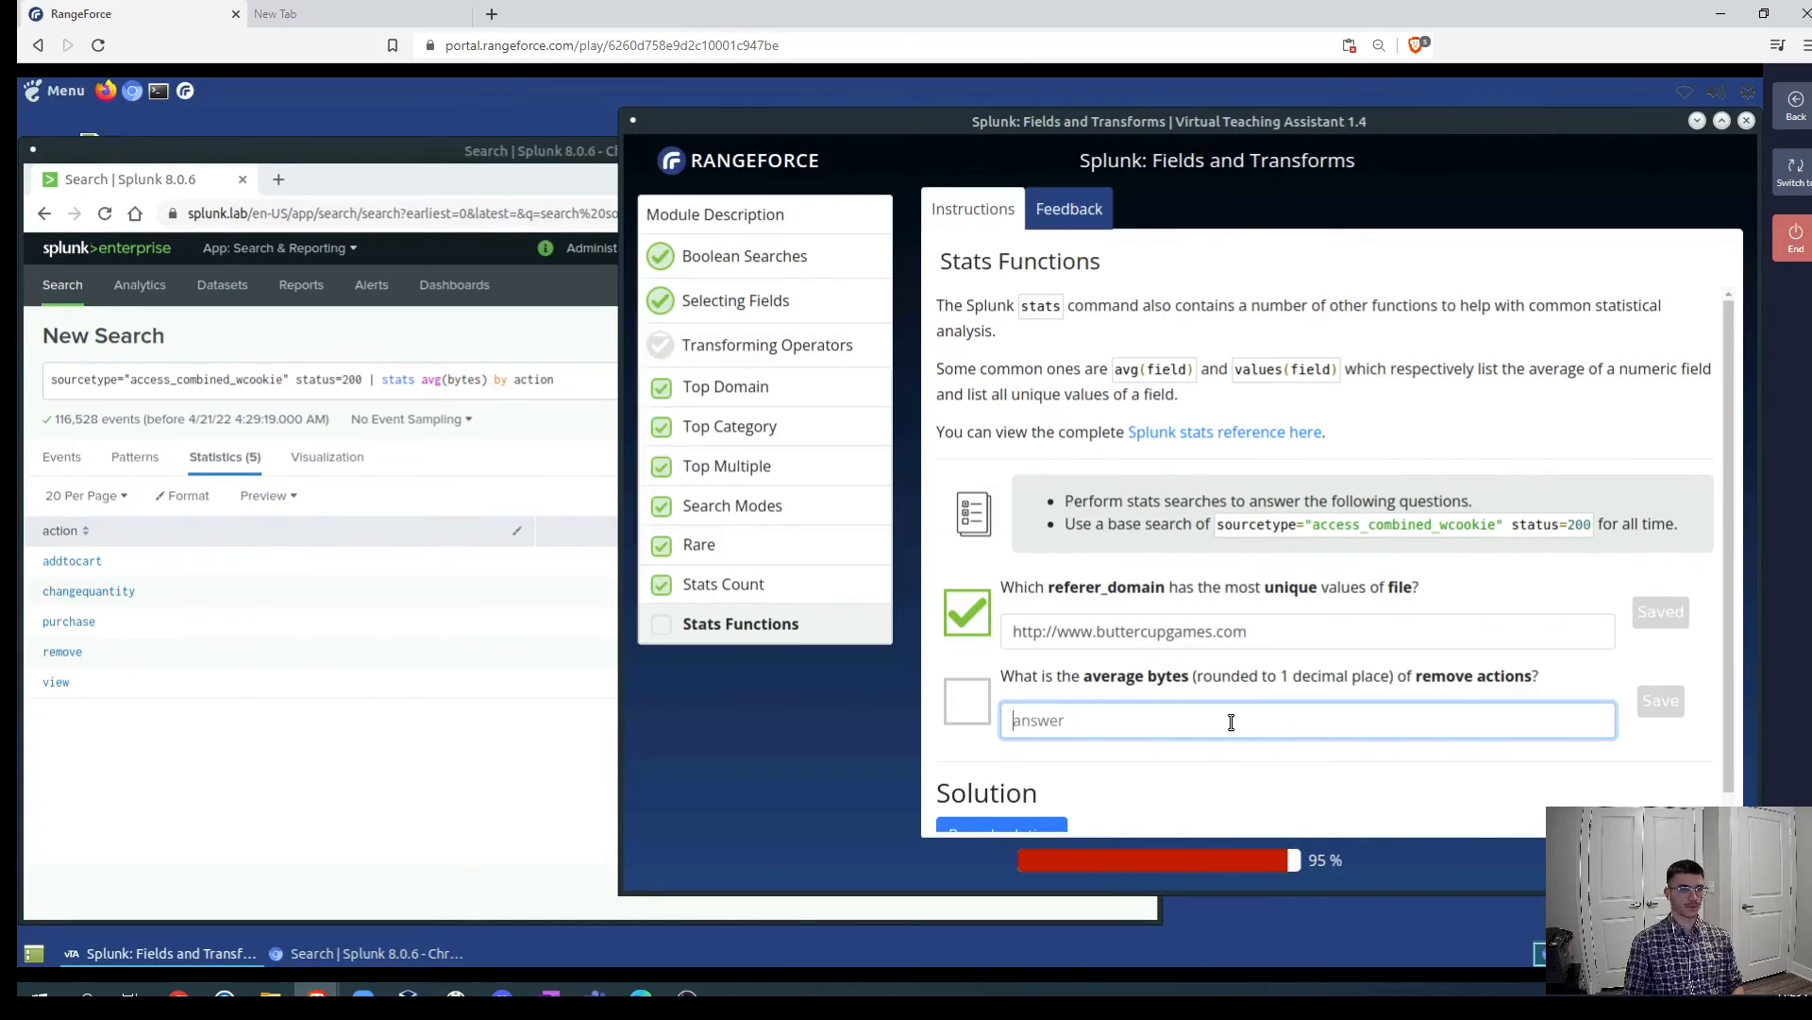
text(2084.4)
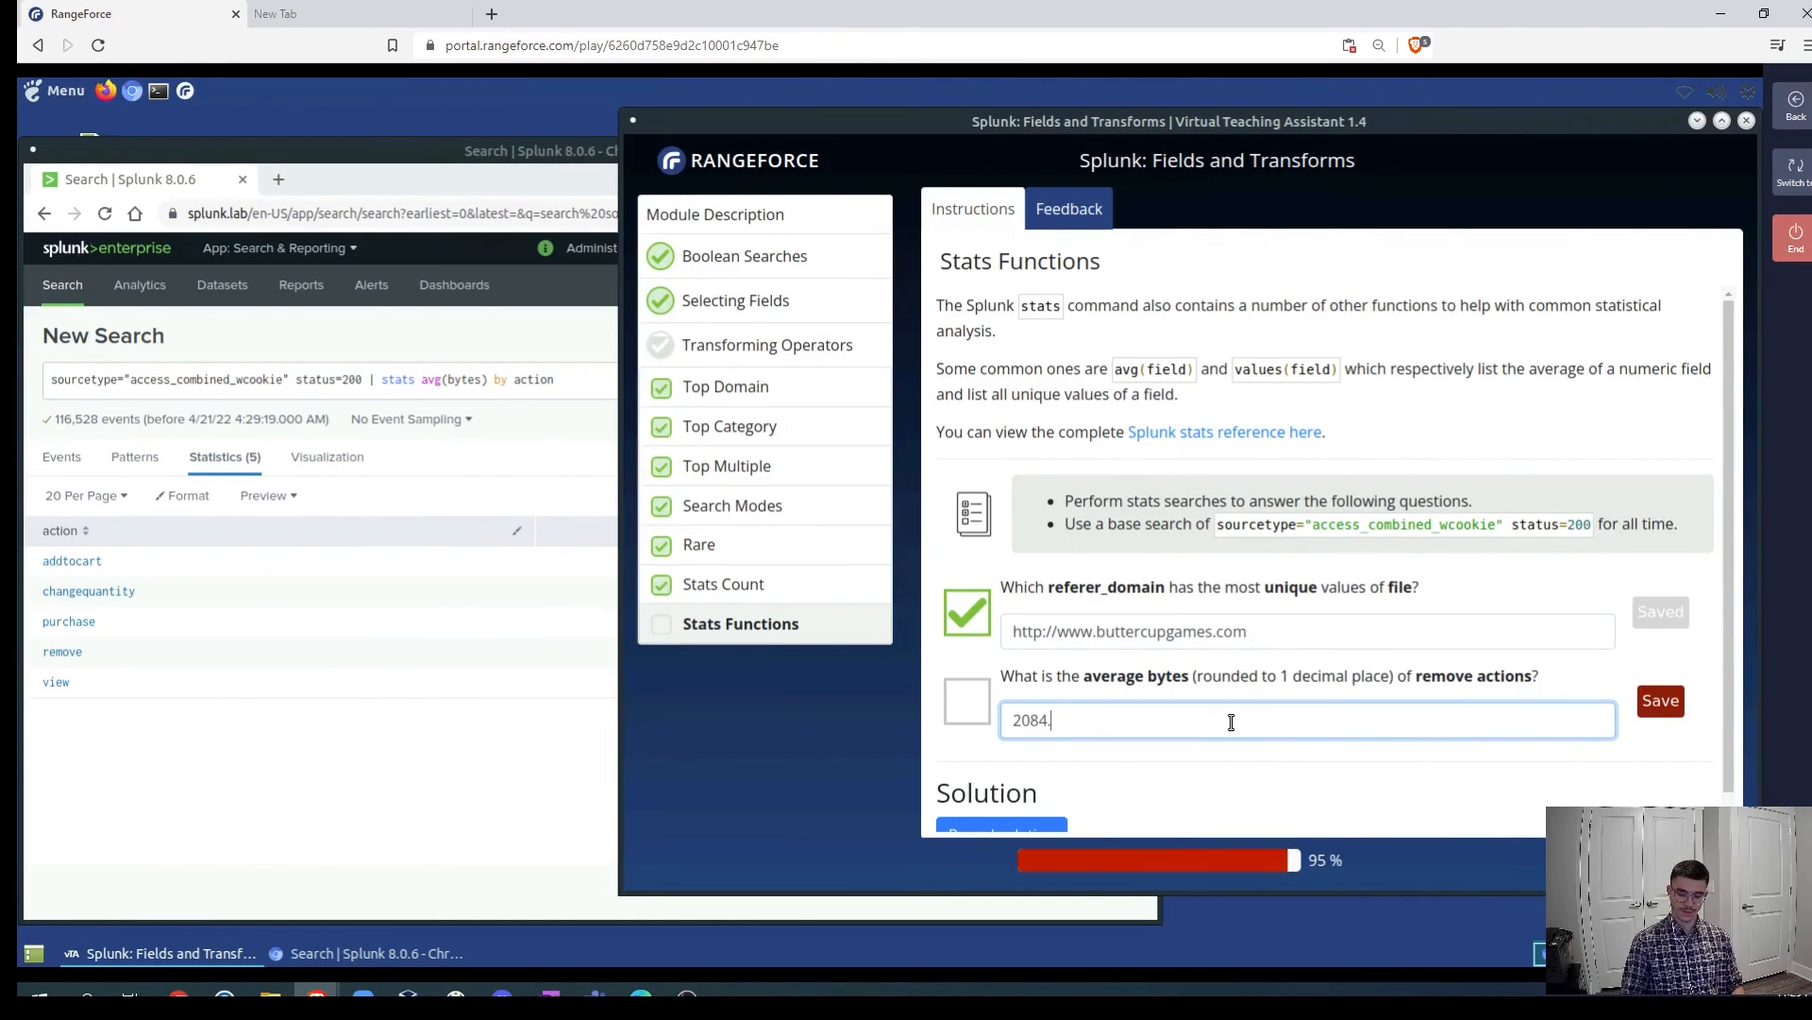
key(Return)
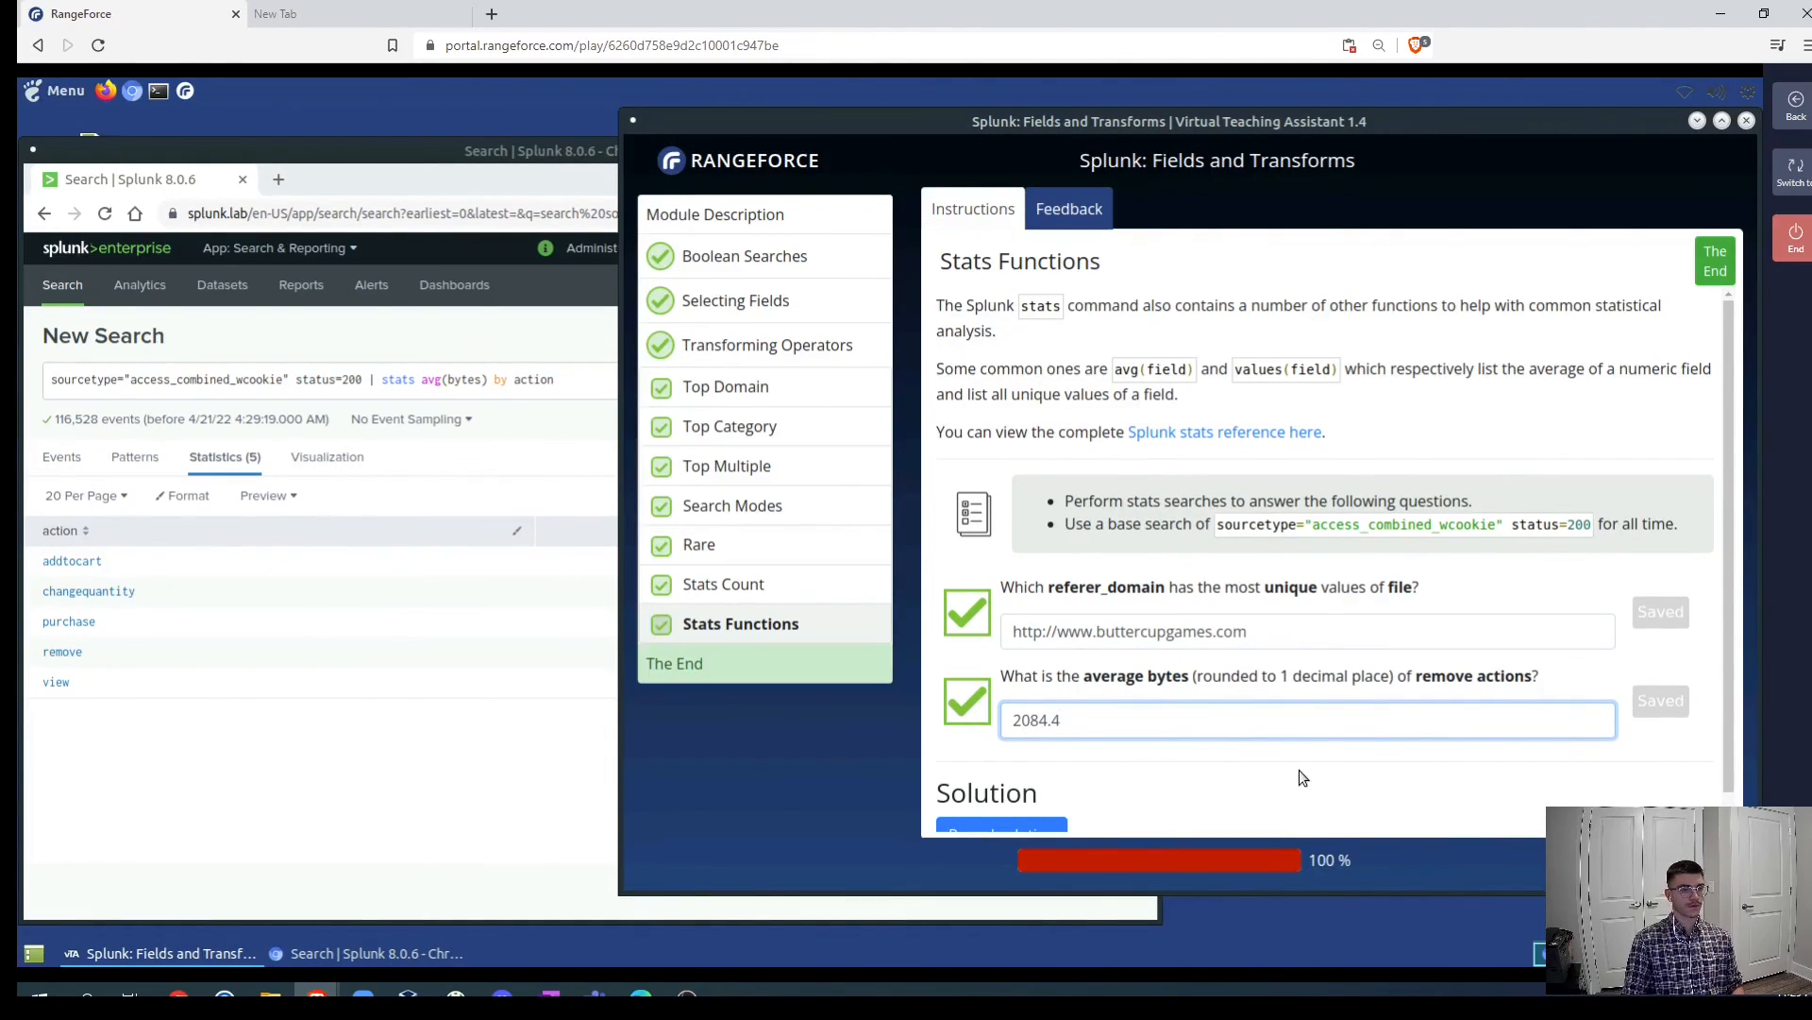
scroll(1299, 769, down, 1)
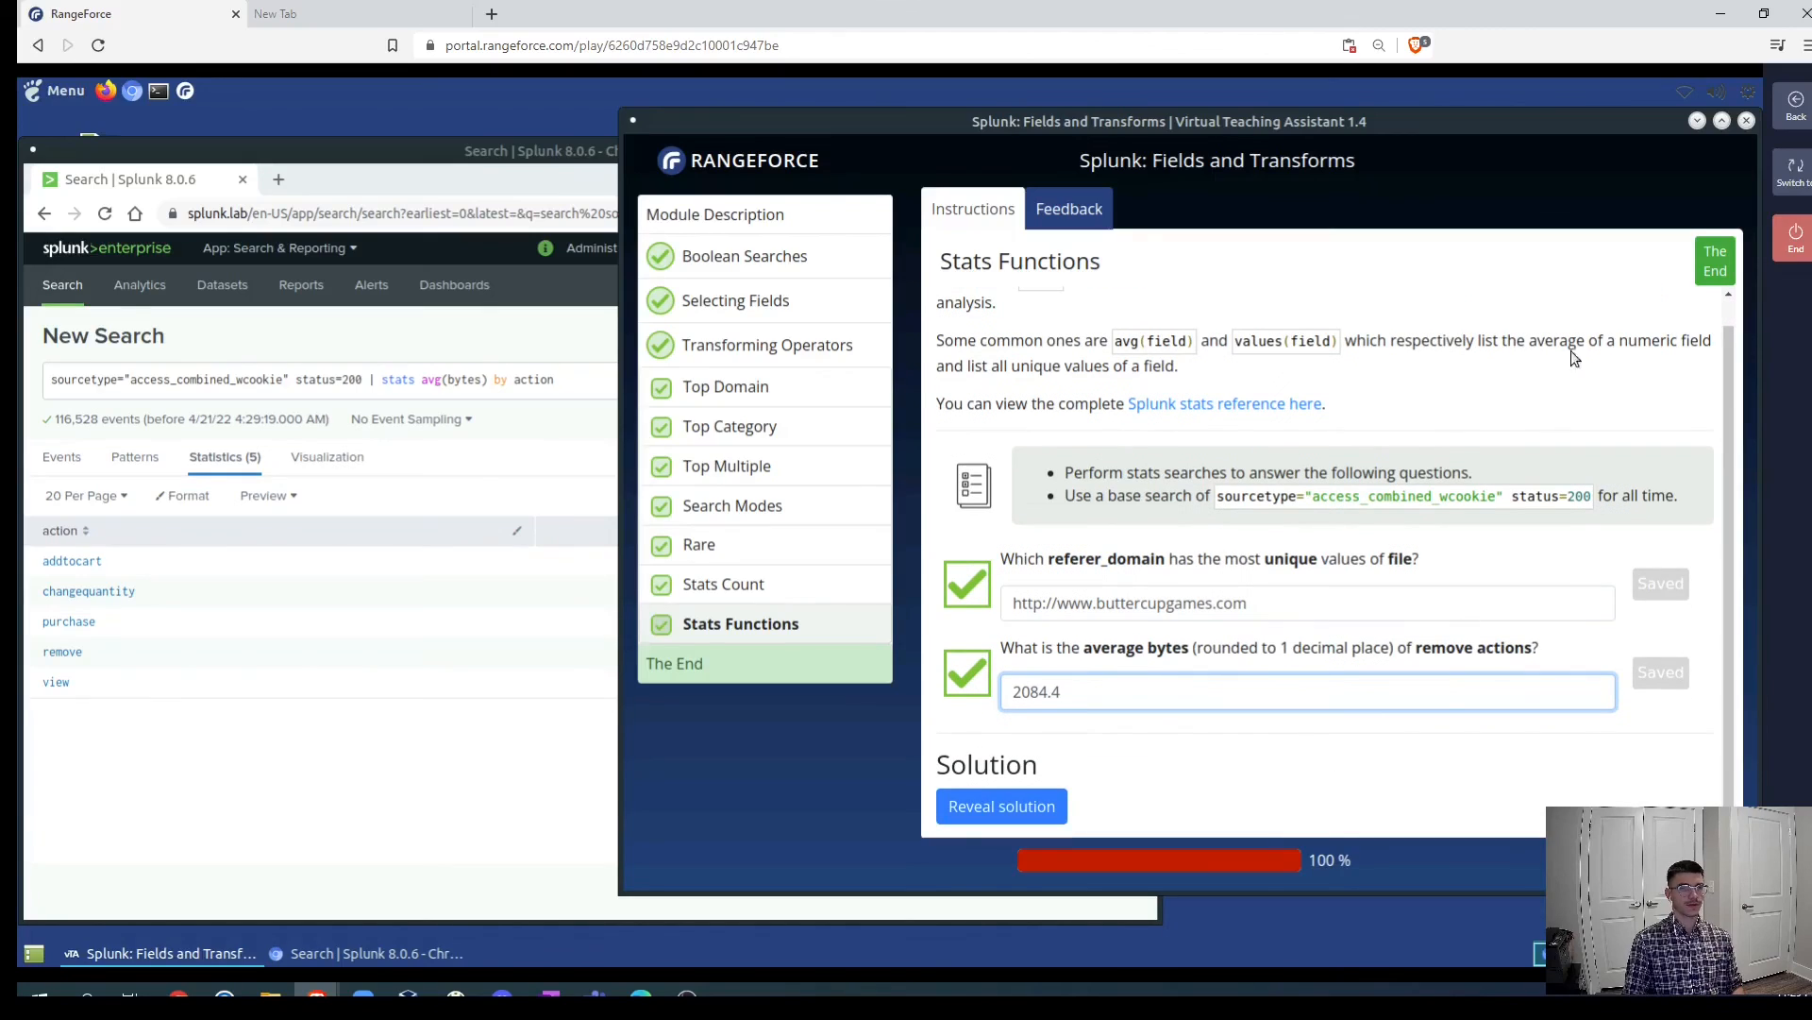
click(1716, 271)
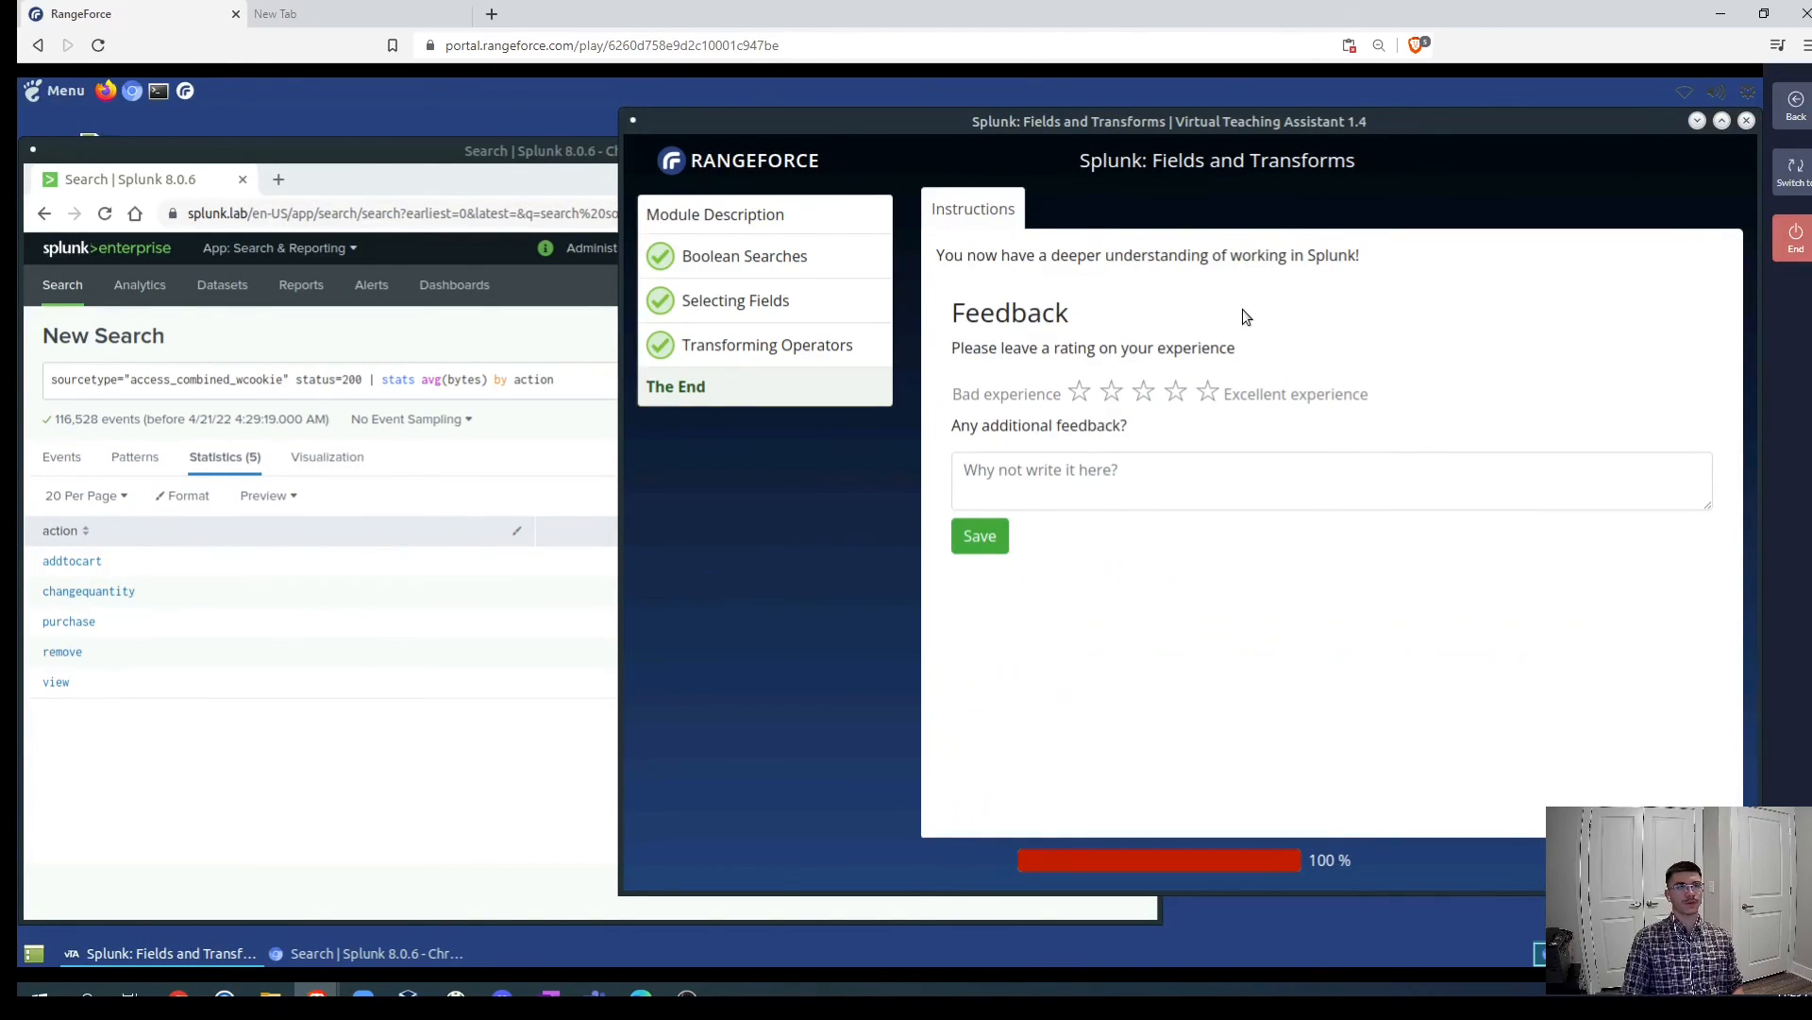